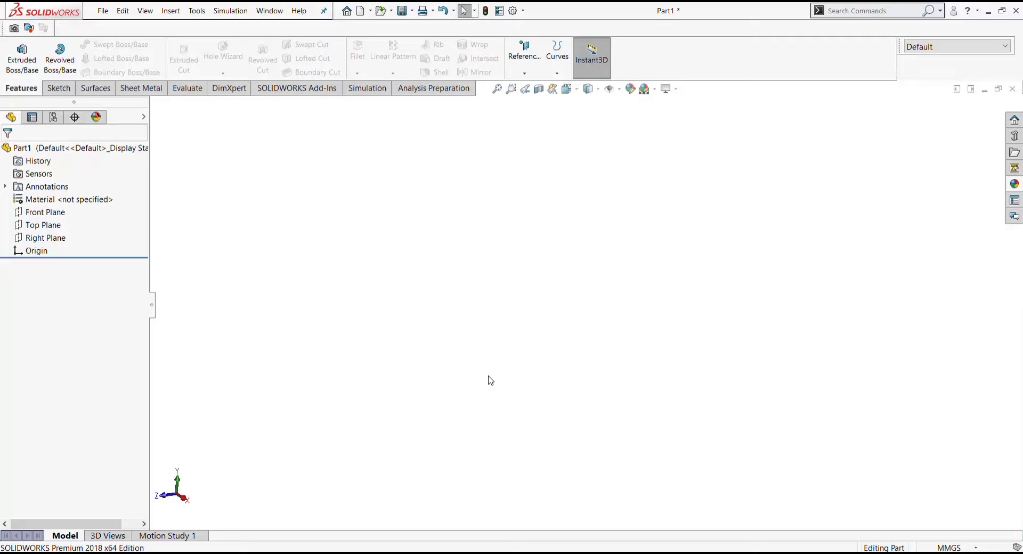
Start a sketch on the Front Plane and draw a center rectangle at the origin.
left_click(41, 212)
left_click(59, 195)
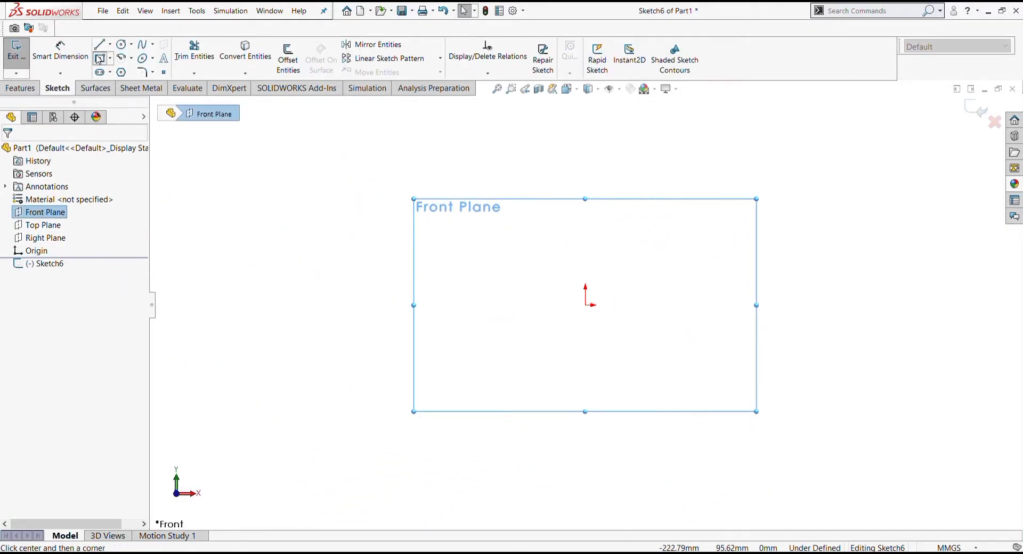
left_click(586, 304)
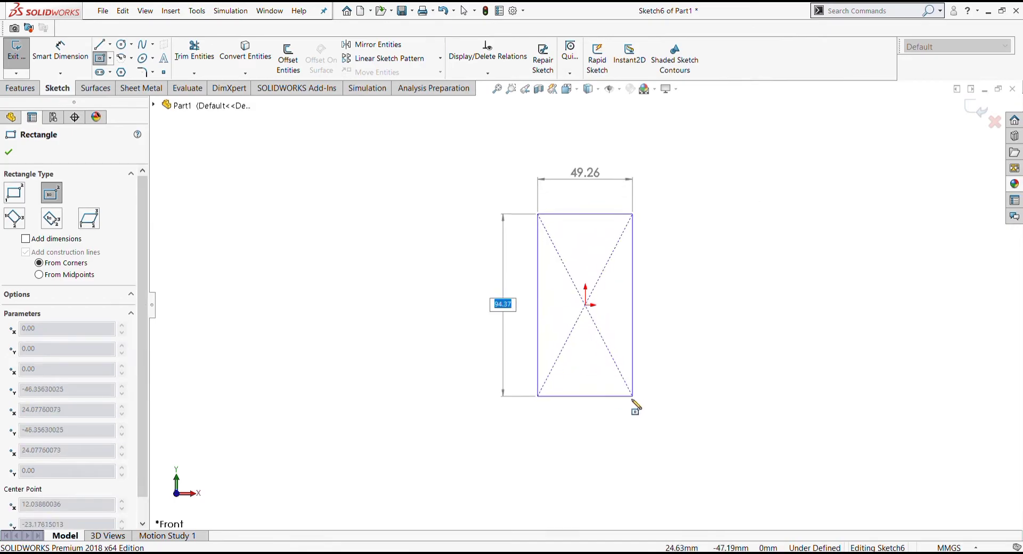
left_click(653, 417)
Dimension the rectangle 77.8 mm wide and 158.1 mm tall.
left_click(61, 51)
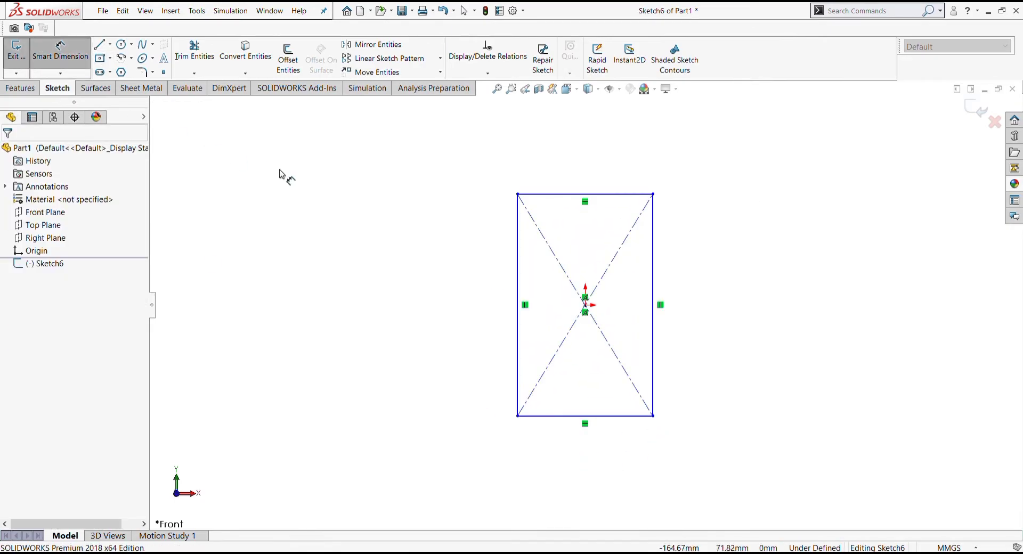
left_click(541, 197)
left_click(562, 157)
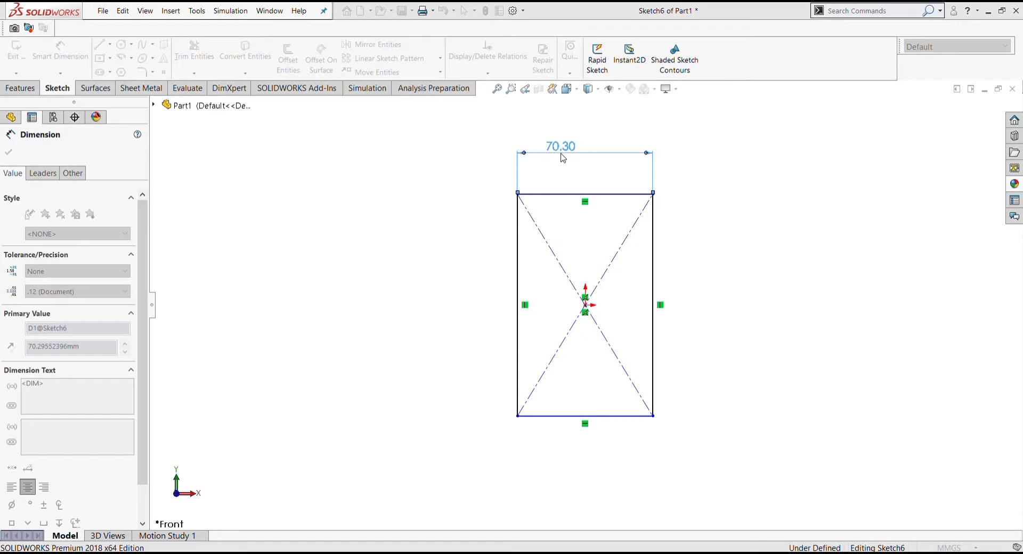
type("77.8")
key("Return")
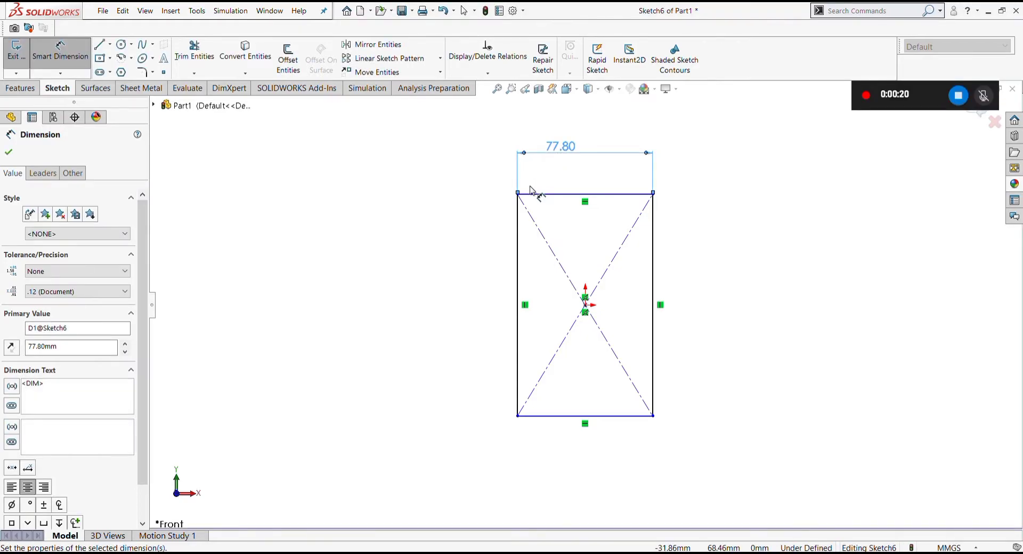
left_click(518, 240)
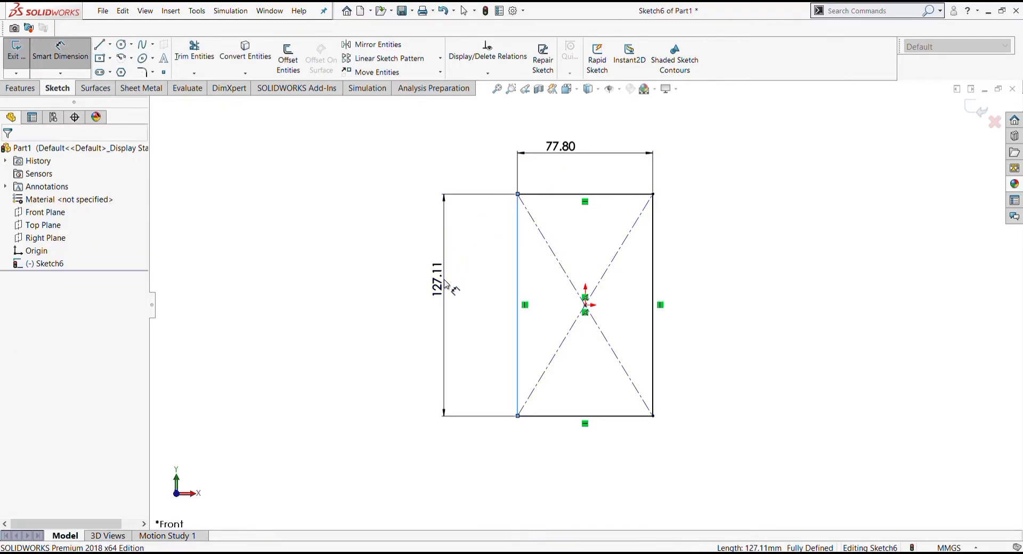
left_click(447, 284)
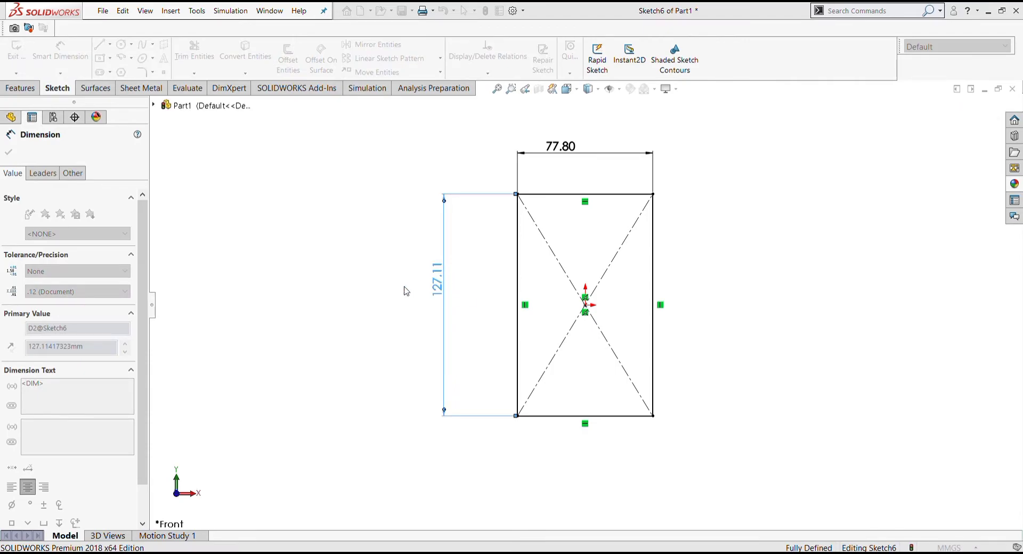
type("158.1")
key("Return")
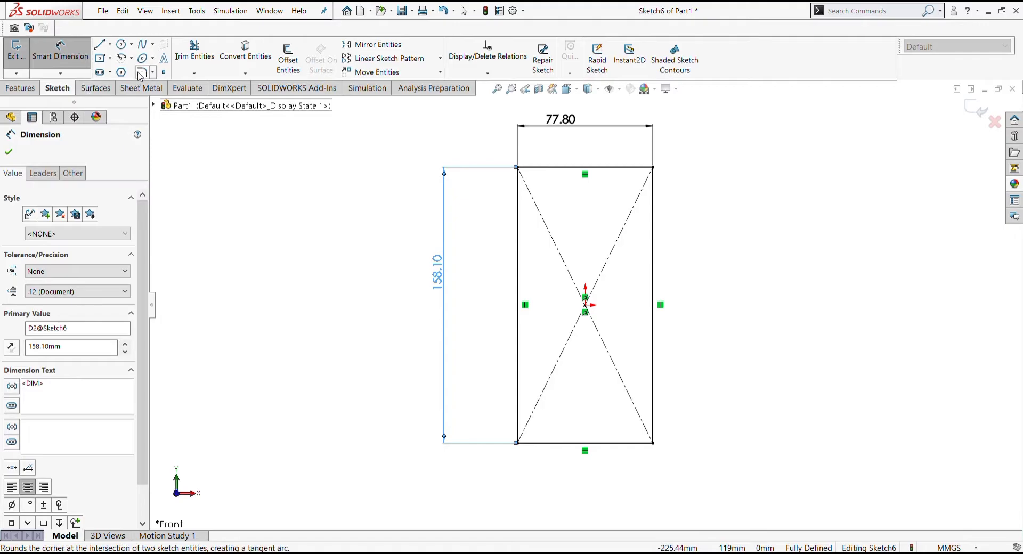
Round all four rectangle corners with R10 sketch fillets.
left_click(140, 74)
left_click(534, 170)
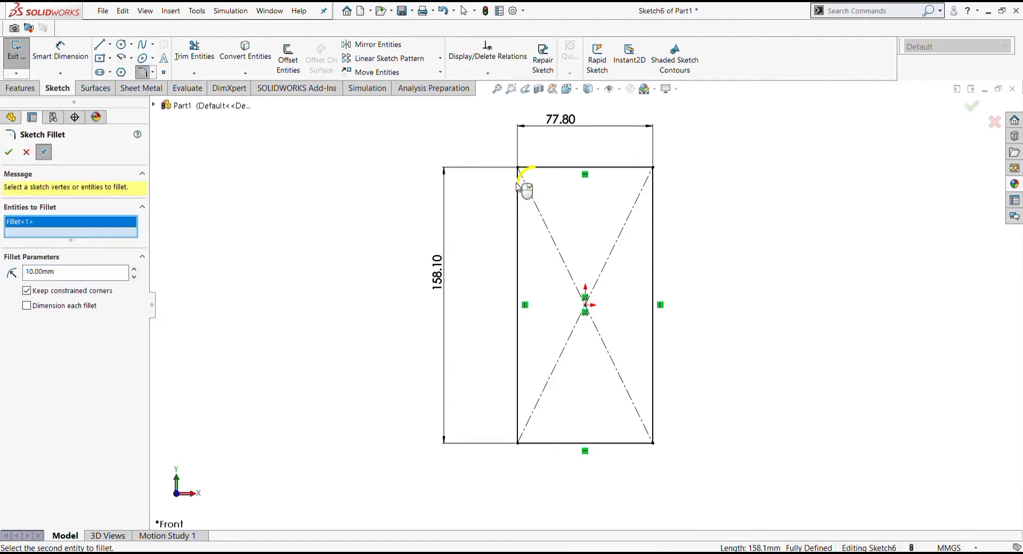
left_click(654, 194)
left_click(555, 442)
left_click(520, 429)
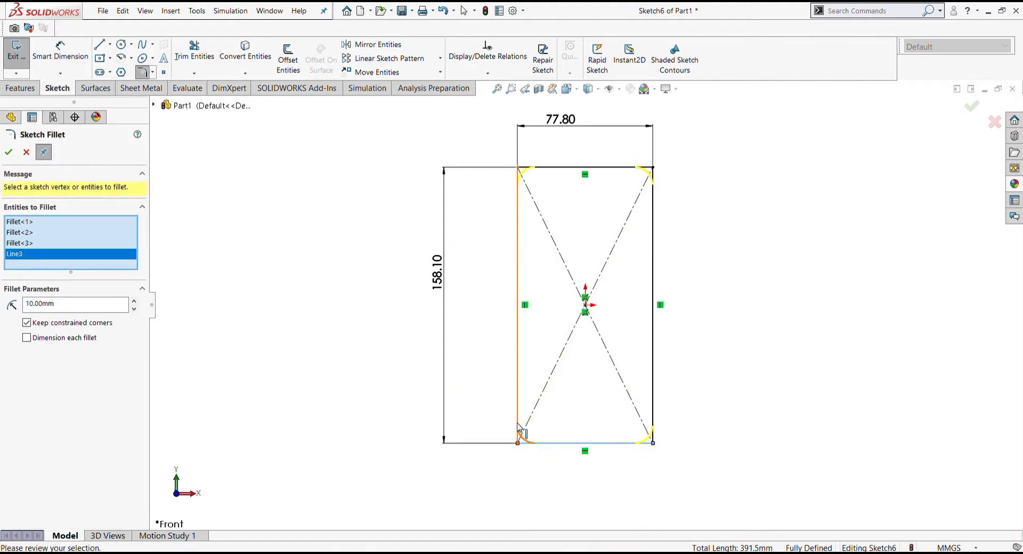
left_click(8, 153)
left_click(8, 153)
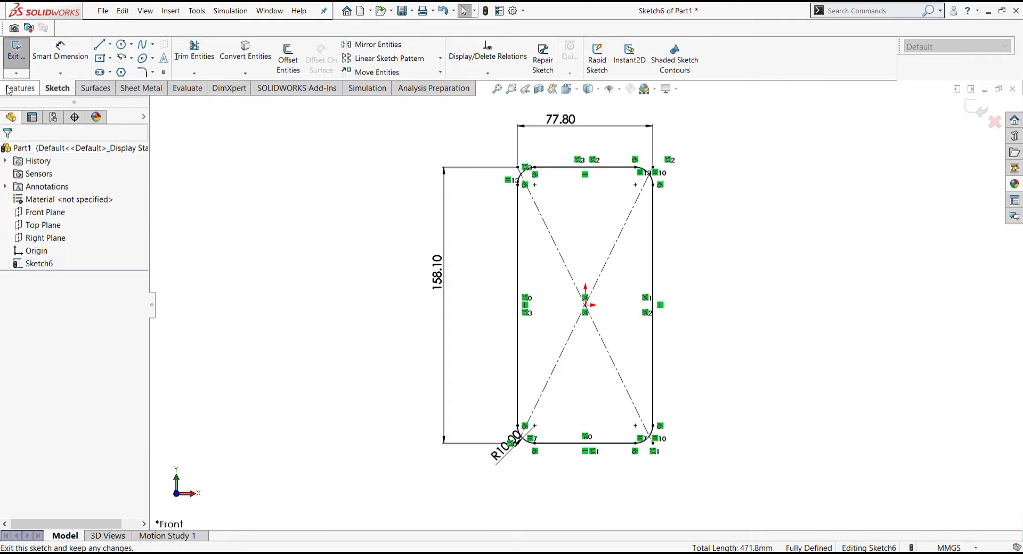
left_click(21, 83)
Extrude the rounded rectangle 7.10 mm in the reversed direction into the phone plate.
left_click(22, 56)
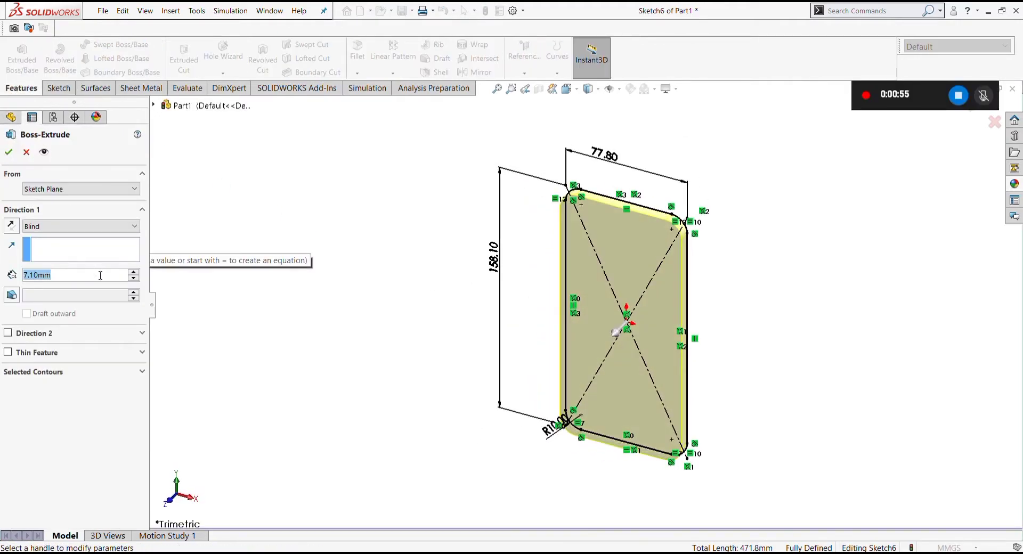
type("7.4")
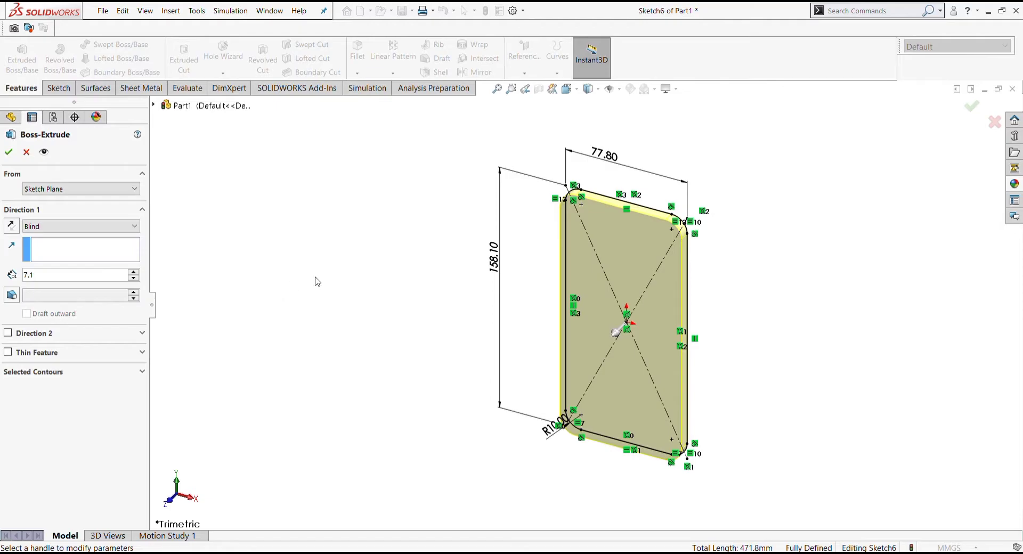
left_click(12, 226)
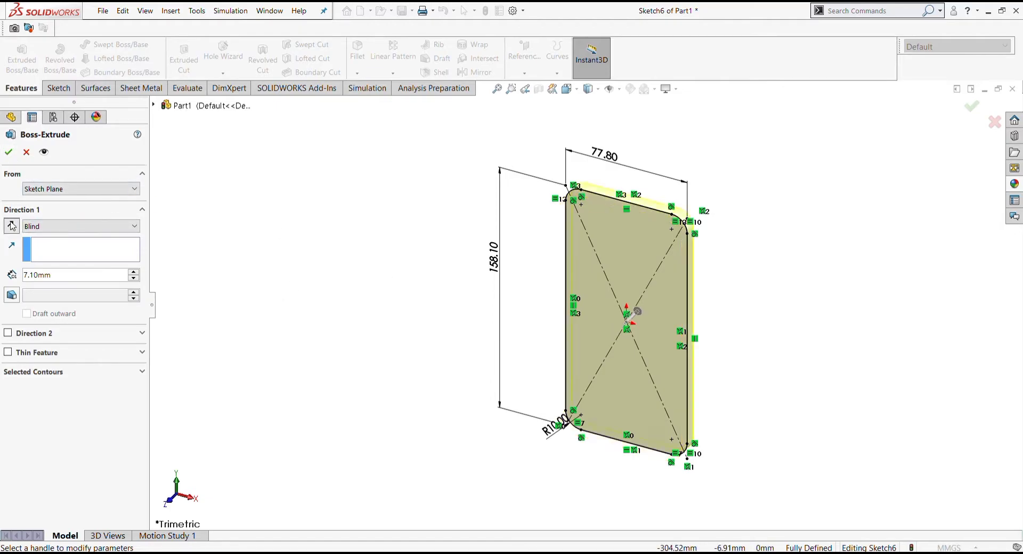
left_click(8, 154)
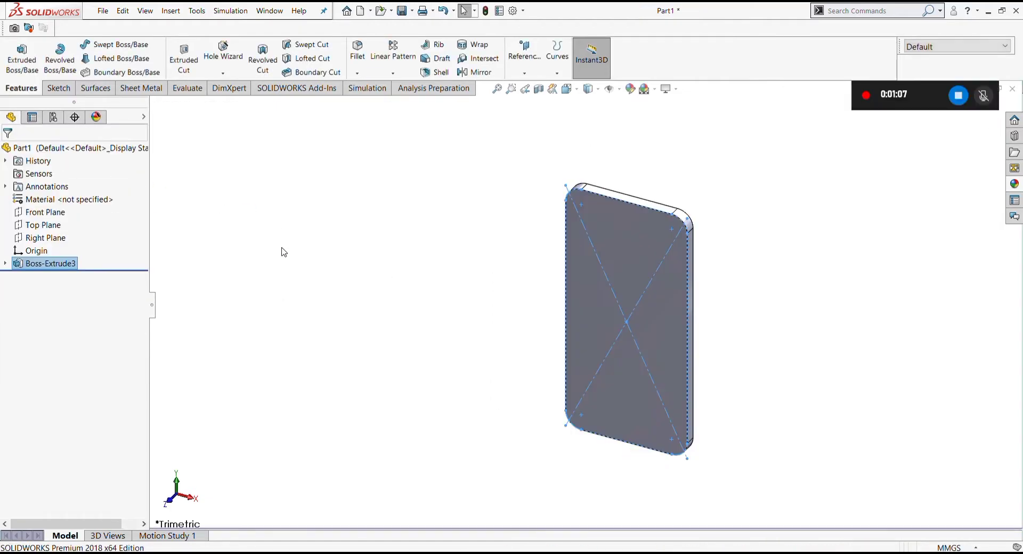
mouse_move(623, 328)
middle_mouse_down()
mouse_move(486, 354)
mouse_move(553, 299)
mouse_move(626, 311)
middle_mouse_up()
scroll(546, 305, "down", 3)
scroll(547, 303, "up", 3)
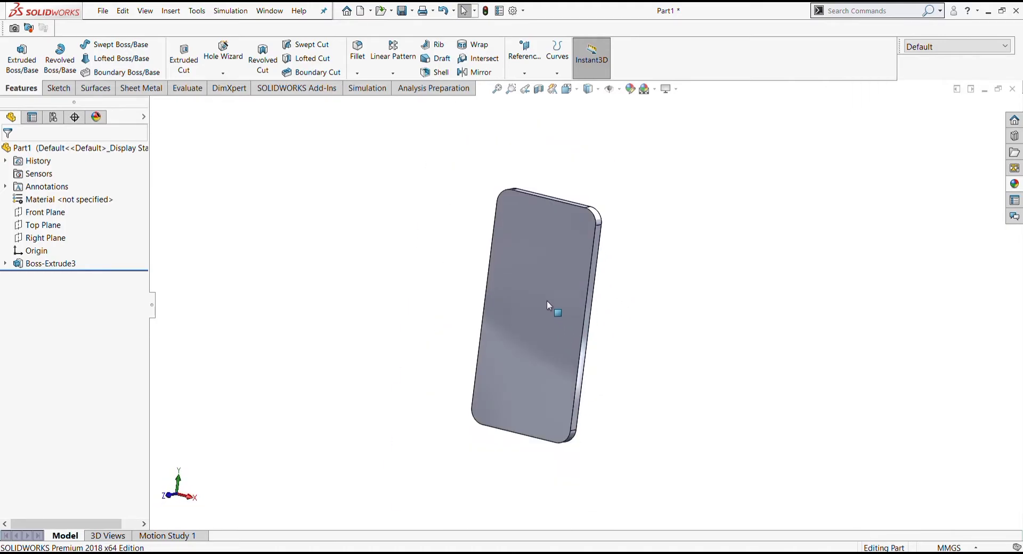
Start a sketch on the Right Plane, view it face-on, and draw a circle near the top.
left_click(37, 243)
left_click(59, 224)
left_click(578, 98)
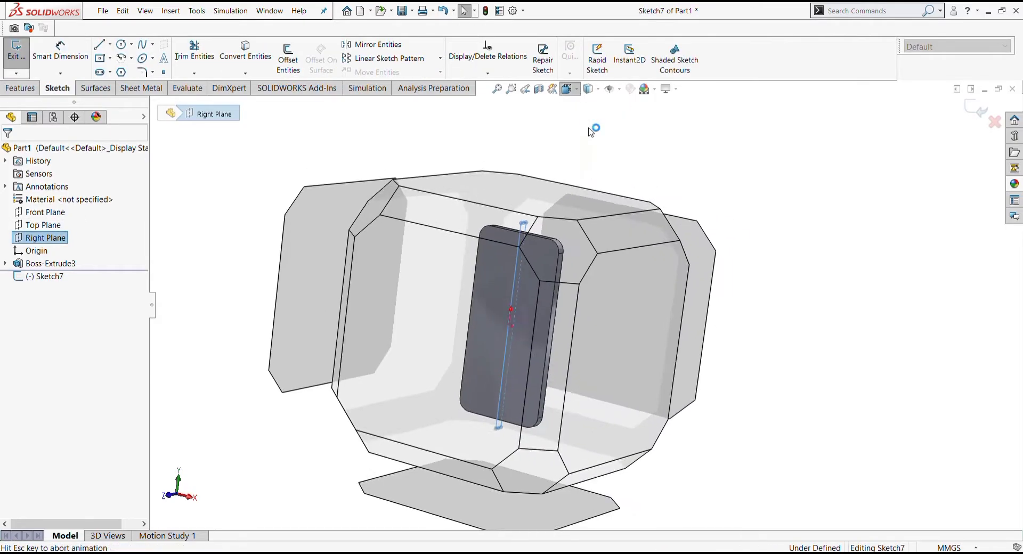
left_click(623, 153)
scroll(656, 229, "down", 3)
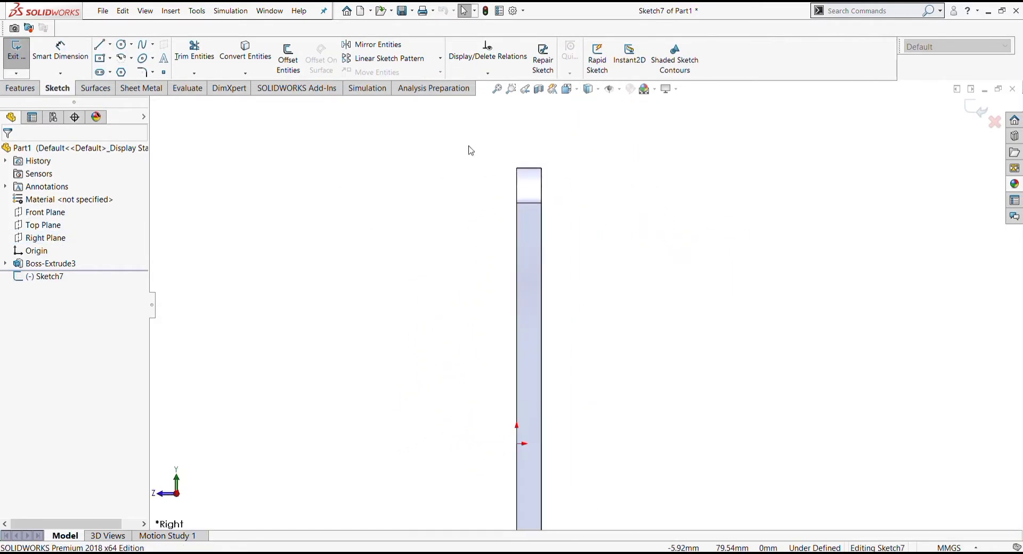
left_click(121, 45)
scroll(512, 160, "down", 3)
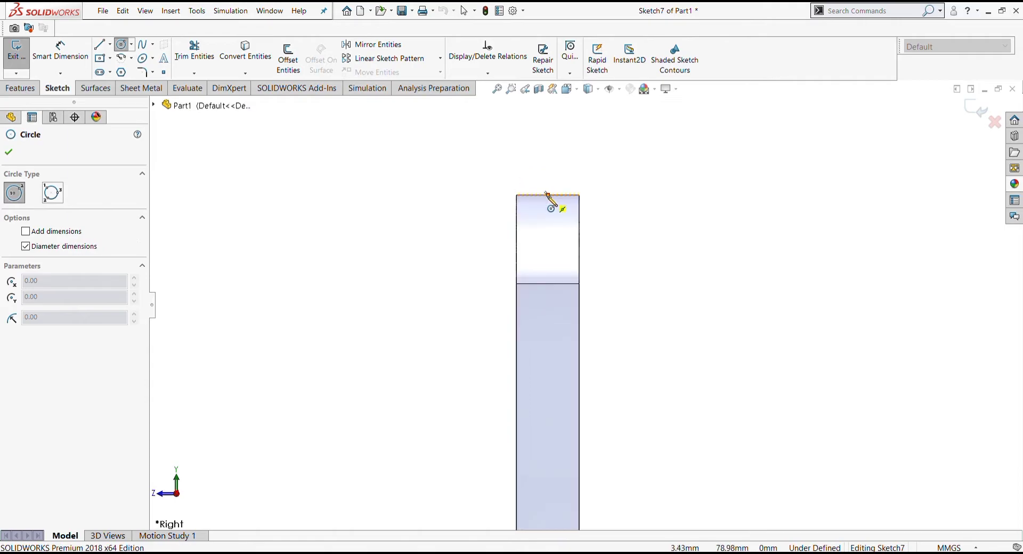
left_click(548, 221)
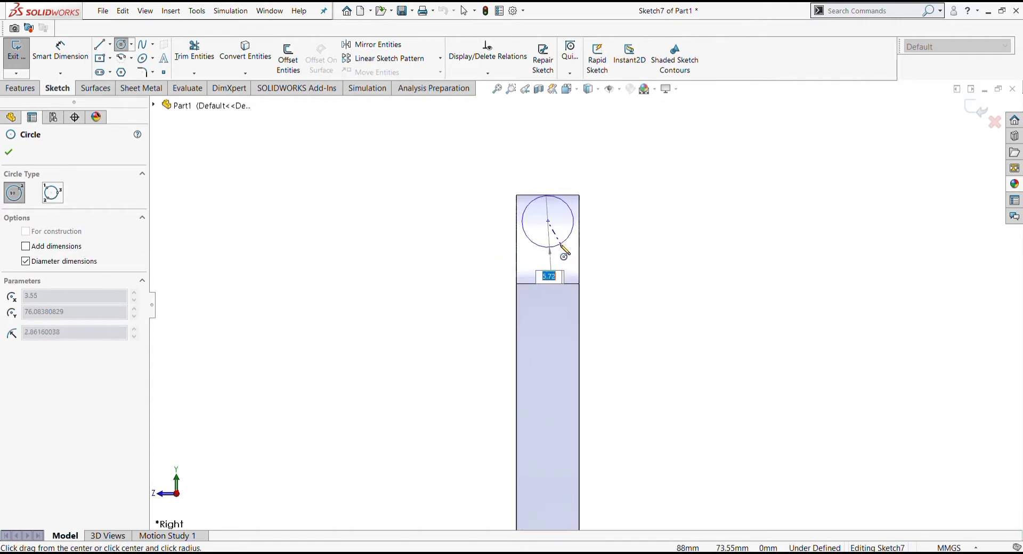
left_click(562, 208)
key("Escape")
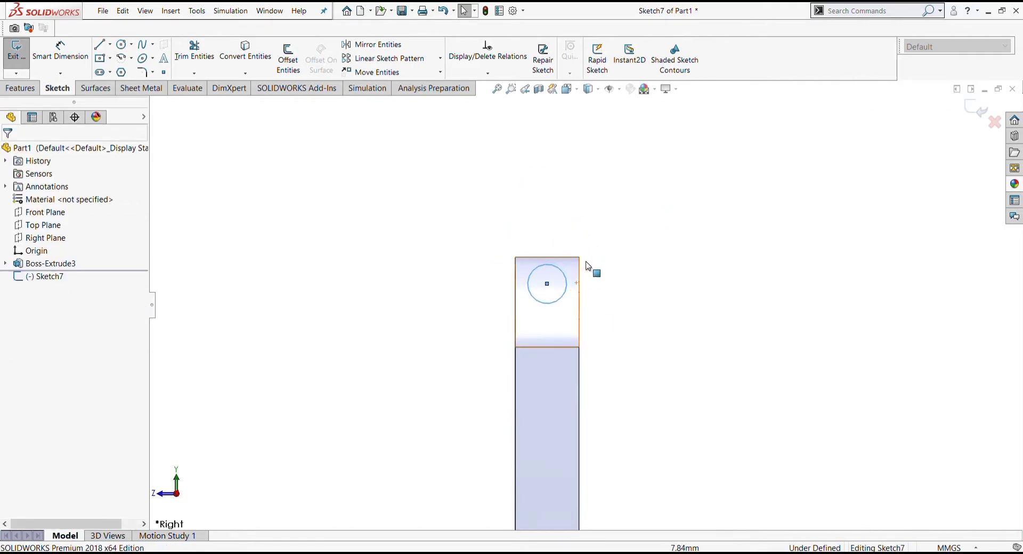
Make the circle tangent to the plate's top edge.
scroll(587, 269, "down", 3)
left_click(531, 293)
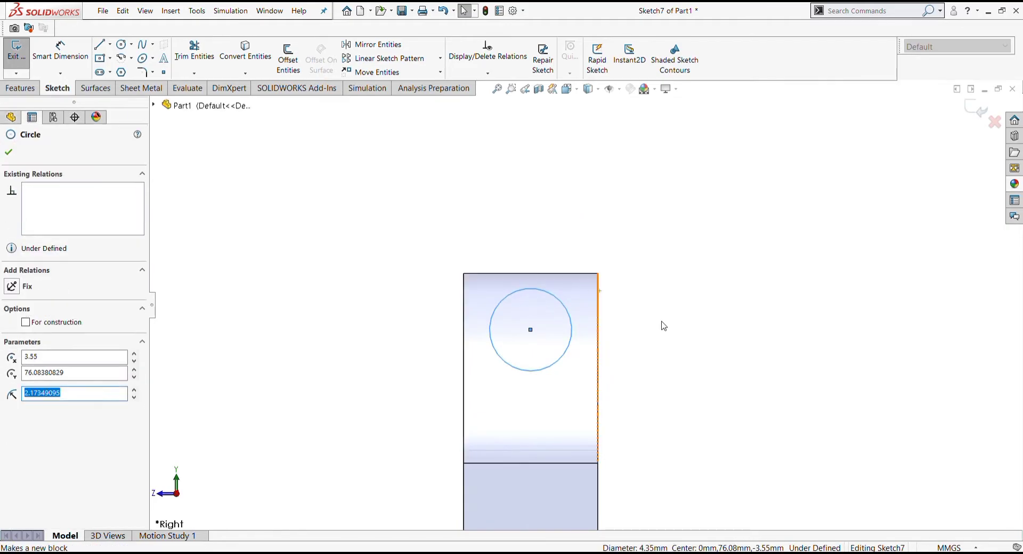
left_click(663, 325)
left_click(550, 293)
left_click(545, 284)
left_click(586, 290)
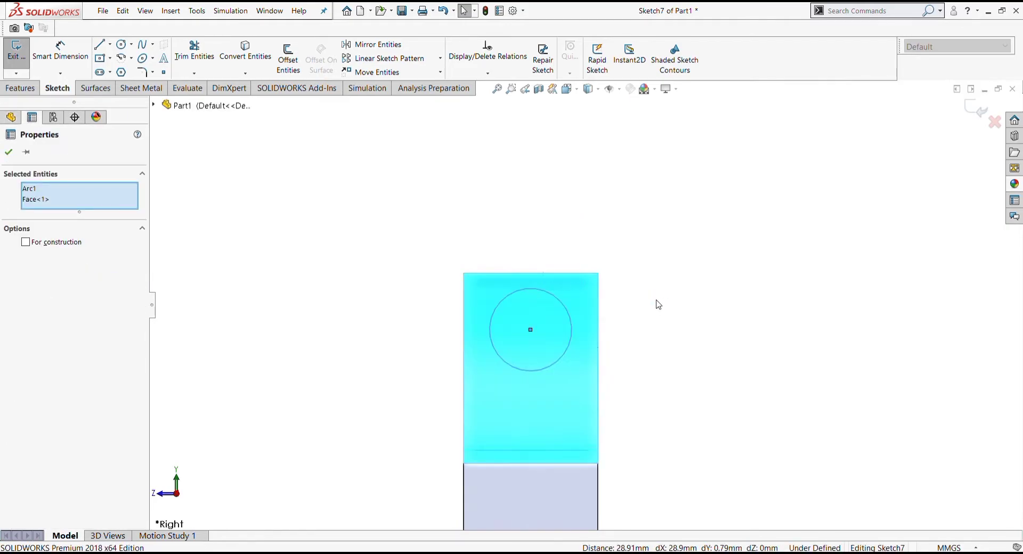
left_click(658, 301)
left_click(538, 275)
left_click(540, 274, "ctrl")
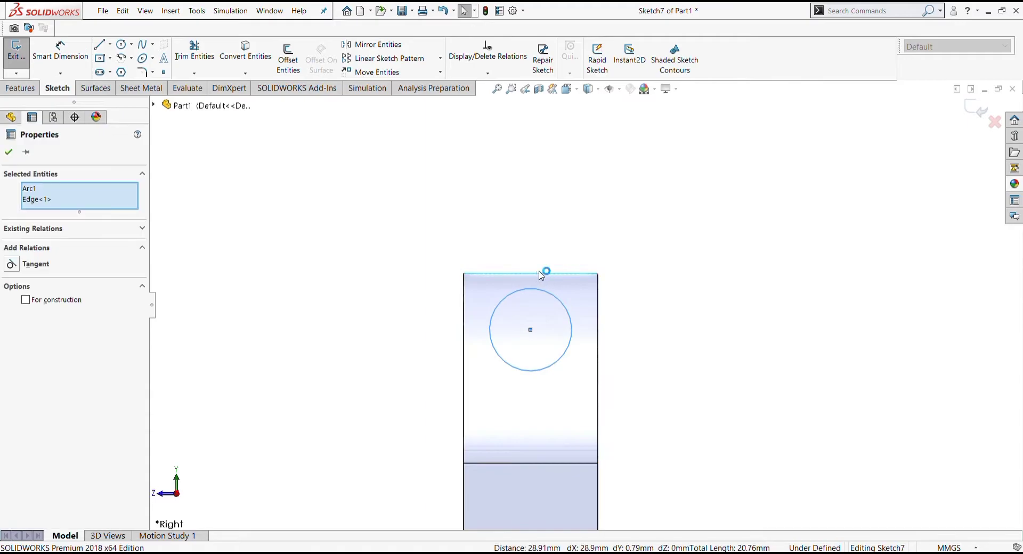
left_click(570, 231)
Make the circle tangent to the plate's right and left edges too.
left_click(571, 320)
left_click(598, 319, "ctrl")
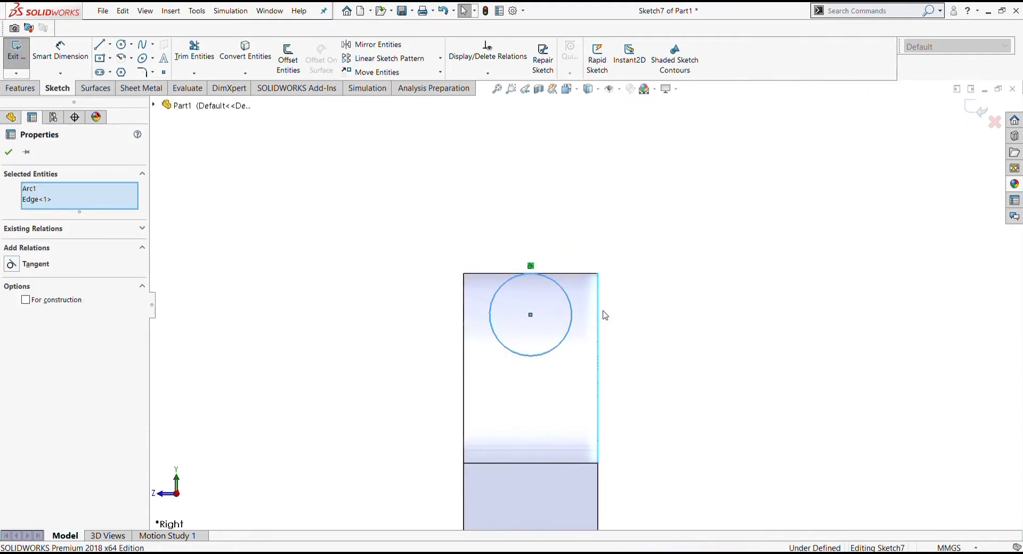
left_click(617, 292)
left_click(384, 315)
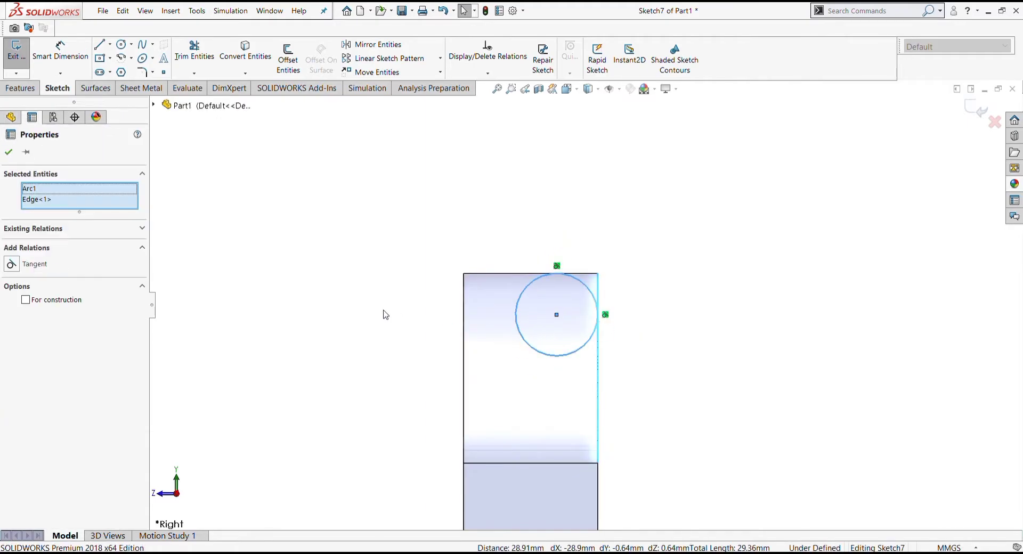
left_click(515, 326)
left_click(464, 336, "ctrl")
left_click(38, 326)
key("Escape")
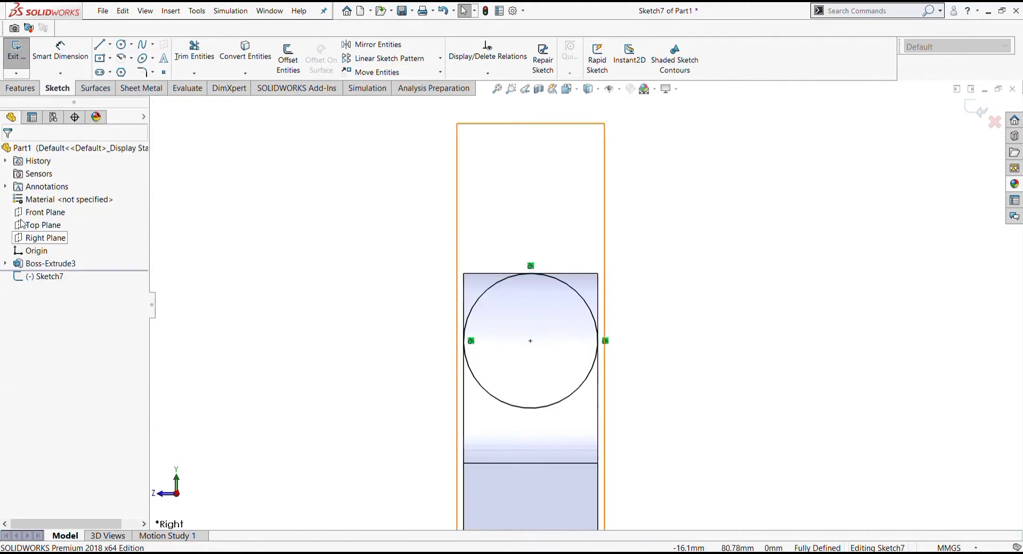
Draw lines up, across and down from the circle's sides to frame its top.
left_click(99, 44)
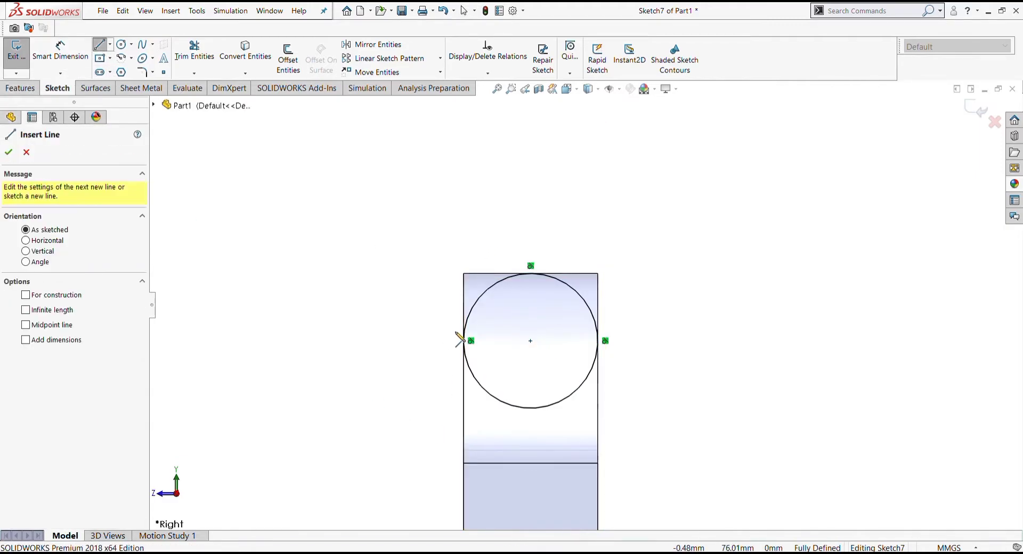
left_click(463, 341)
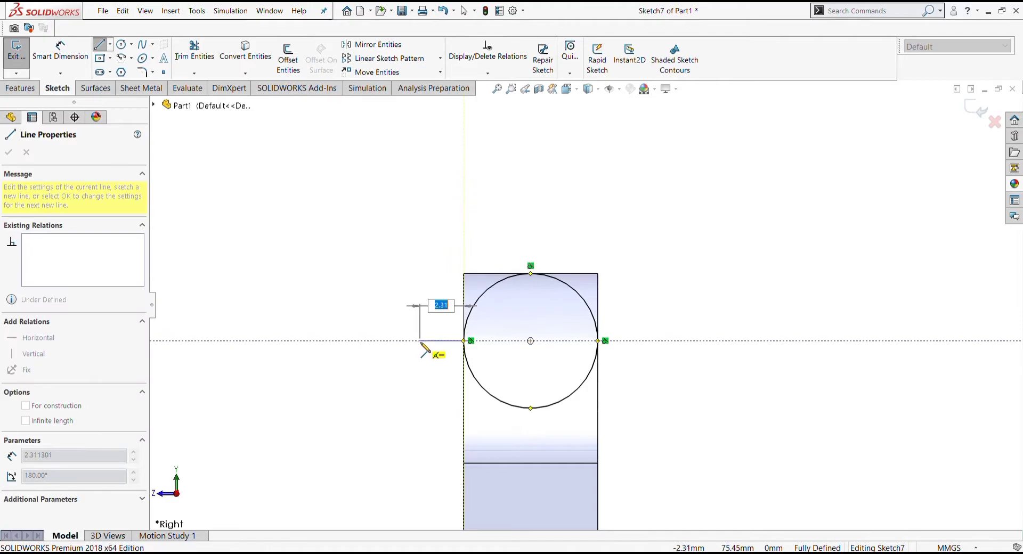
left_click(421, 341)
left_click(421, 229)
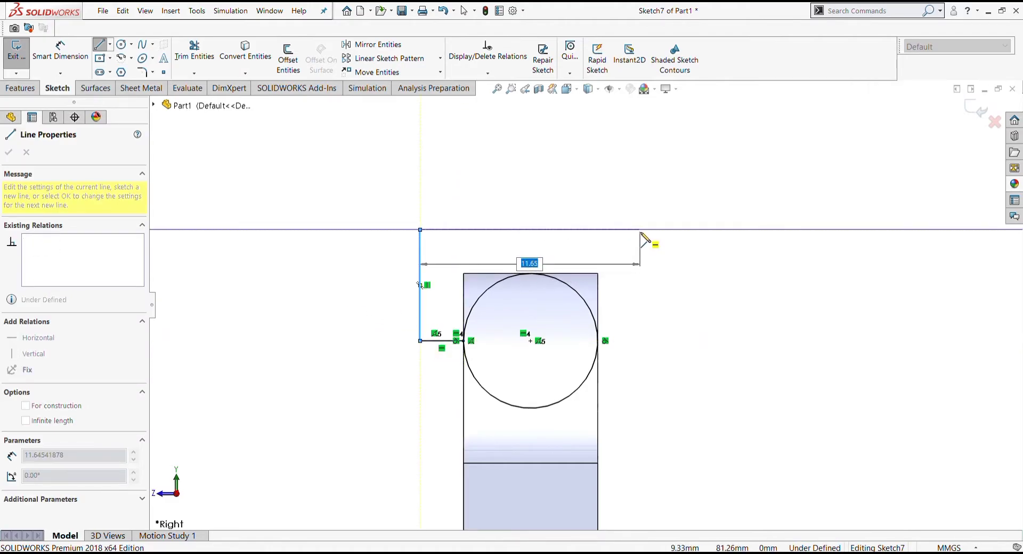
left_click(644, 230)
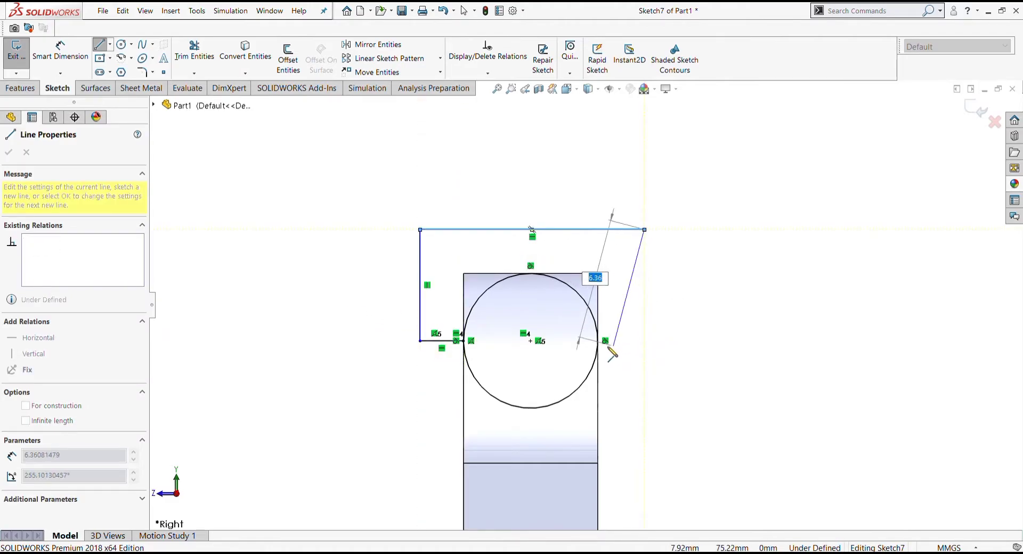
left_click(645, 341)
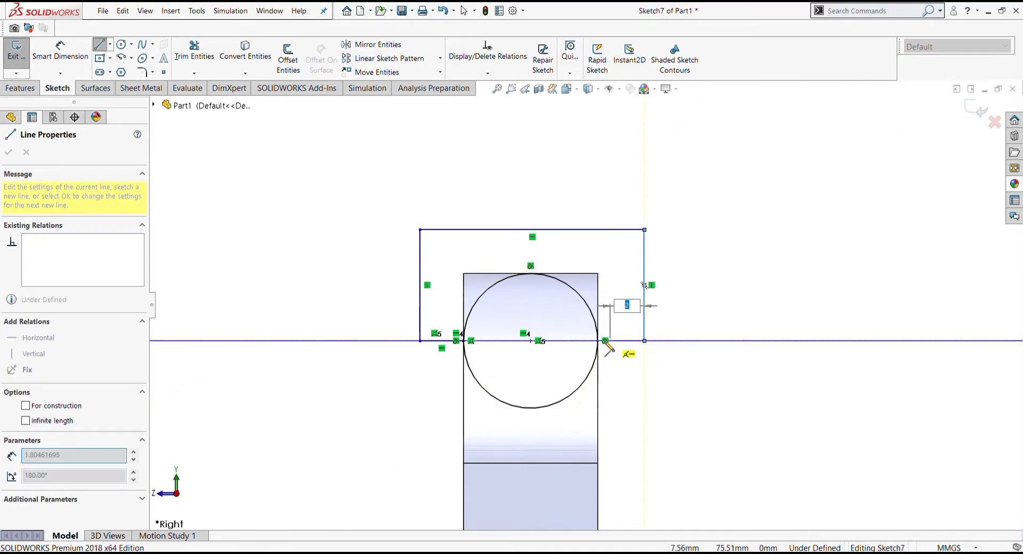
left_click(598, 341)
key("Escape")
key("Escape")
Trim away the circle's lower arc to leave a closed profile.
left_click(195, 53)
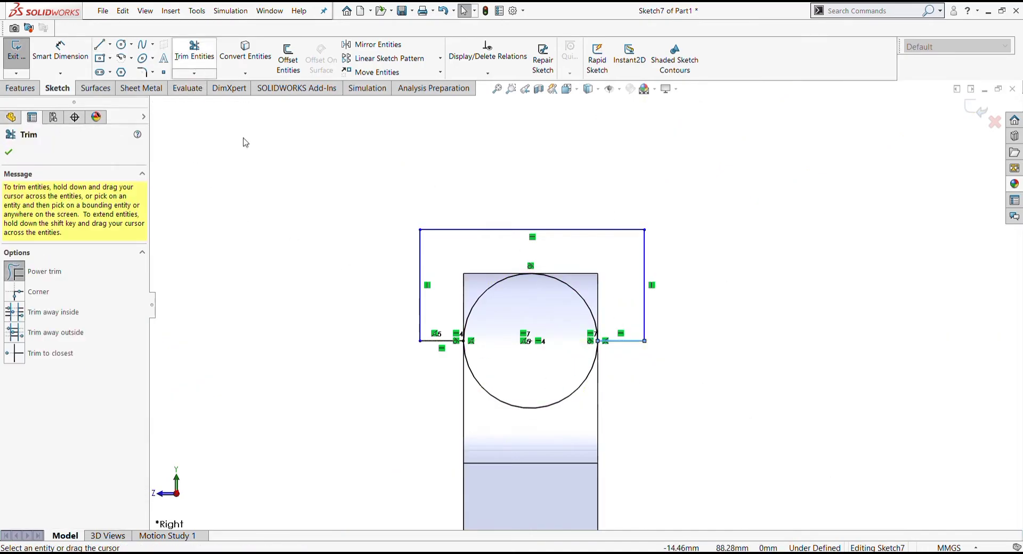
left_click_drag(533, 402, 518, 416)
mouse_move(519, 415)
middle_mouse_down()
mouse_move(518, 391)
mouse_move(569, 382)
mouse_move(629, 408)
middle_mouse_up()
left_click(986, 112)
Sweep-cut the Sketch7 profile along the tangent edge chain of the front rim.
left_click(987, 112)
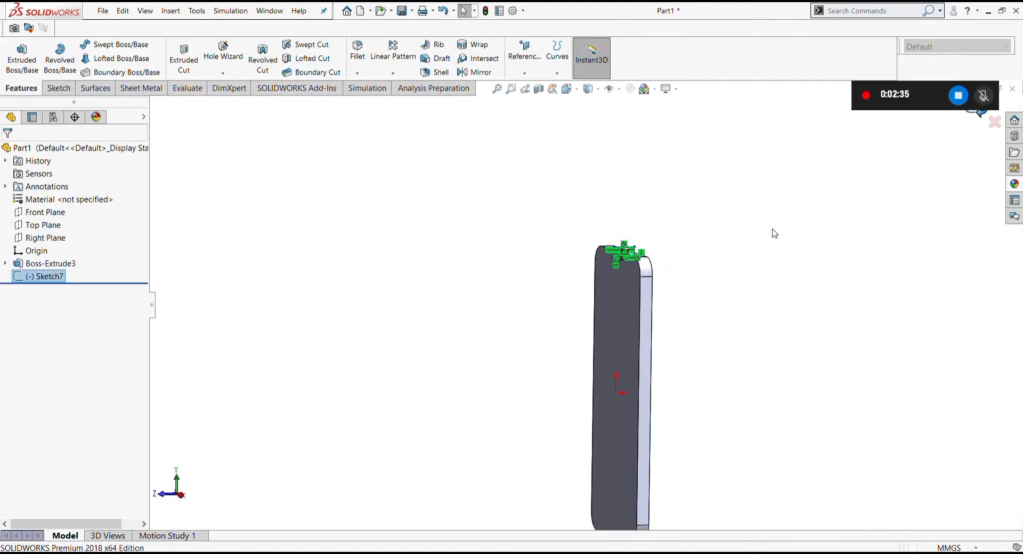
left_click(306, 44)
middle_click_drag(562, 272, 620, 312)
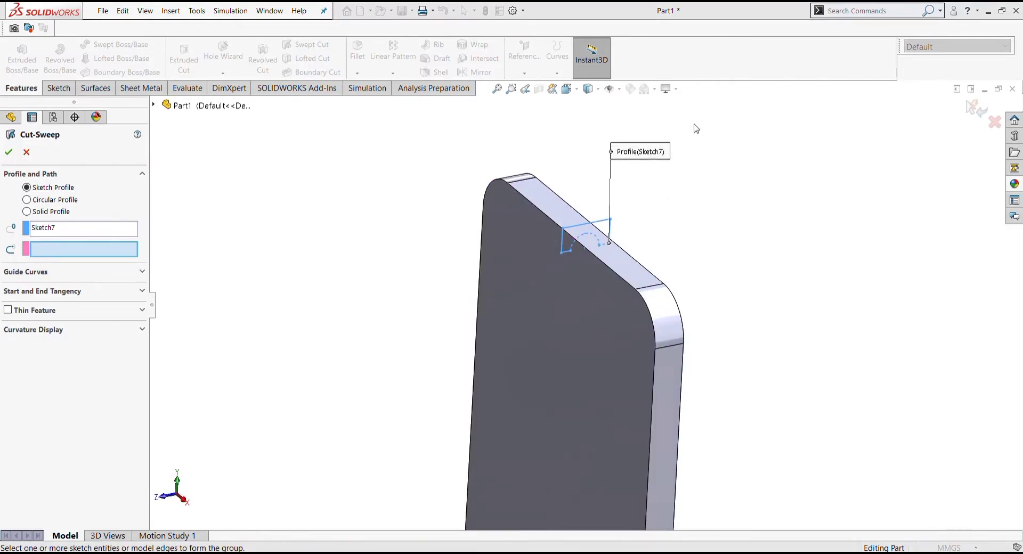
left_click(608, 271)
scroll(636, 299, "down", 3)
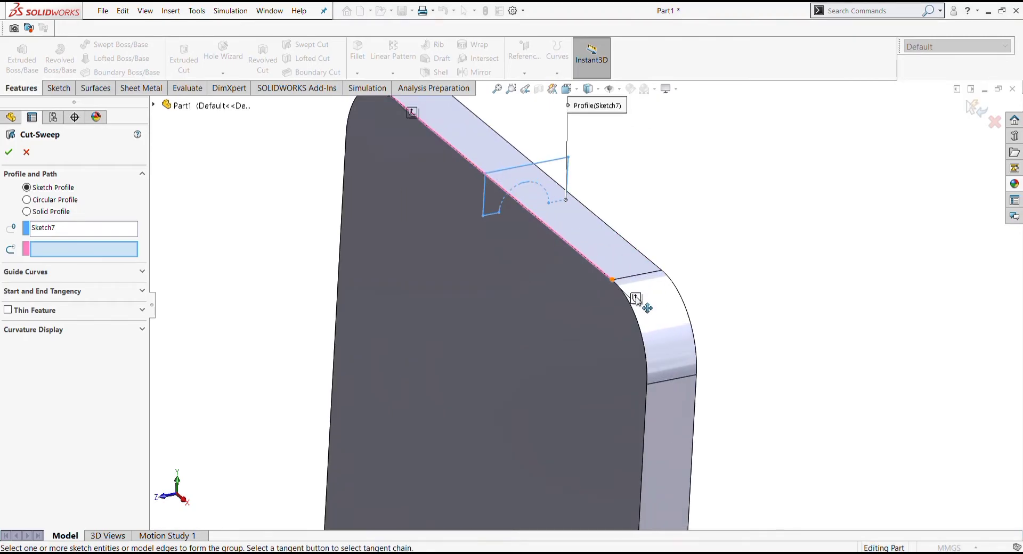
left_click(636, 299)
scroll(561, 291, "up", 3)
left_click(8, 153)
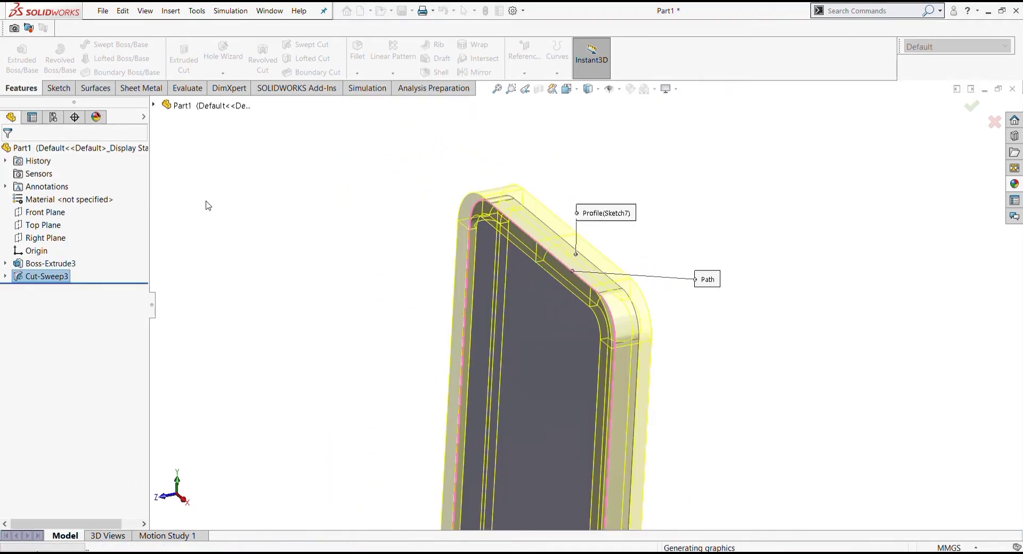
scroll(555, 319, "up", 3)
mouse_move(598, 365)
middle_mouse_down()
mouse_move(639, 411)
mouse_move(559, 508)
mouse_move(658, 388)
mouse_move(581, 318)
mouse_move(562, 347)
middle_mouse_up()
scroll(583, 382, "down", 3)
scroll(534, 318, "up", 2)
scroll(571, 319, "down", 3)
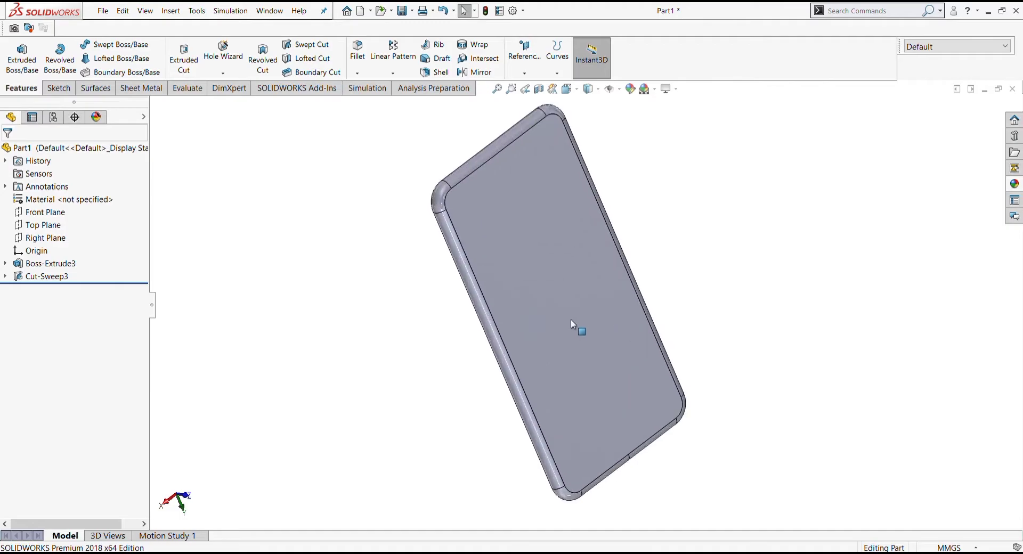
scroll(568, 327, "up", 2)
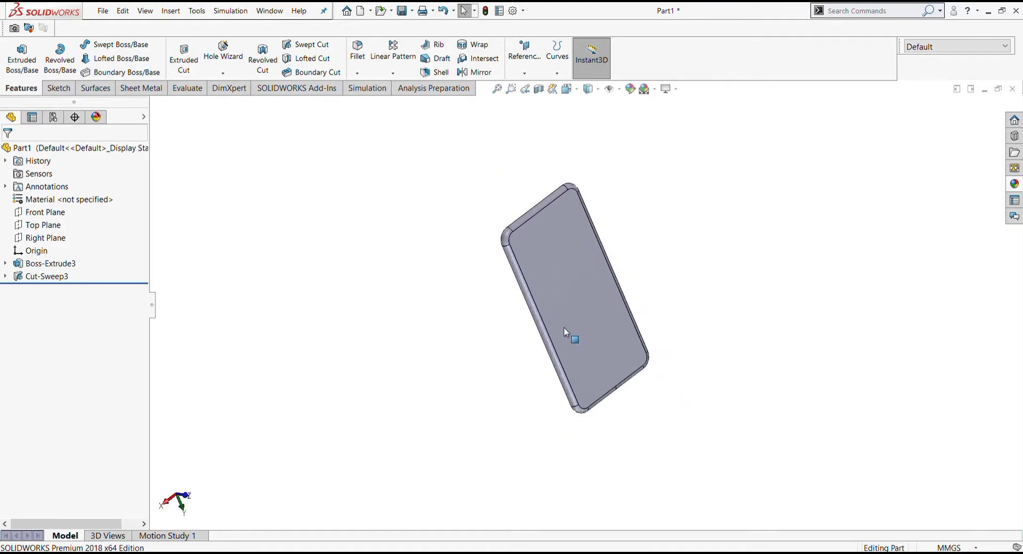
mouse_move(569, 333)
middle_mouse_down()
mouse_move(657, 325)
mouse_move(590, 366)
mouse_move(464, 281)
middle_mouse_up()
scroll(570, 318, "down", 2)
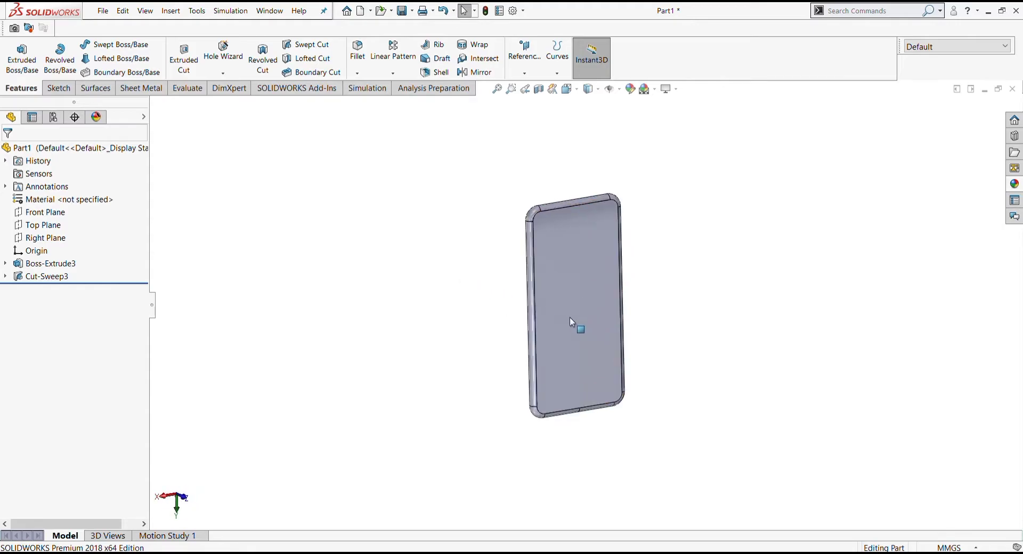
scroll(541, 283, "down", 3)
scroll(538, 280, "down", 2)
scroll(578, 271, "up", 4)
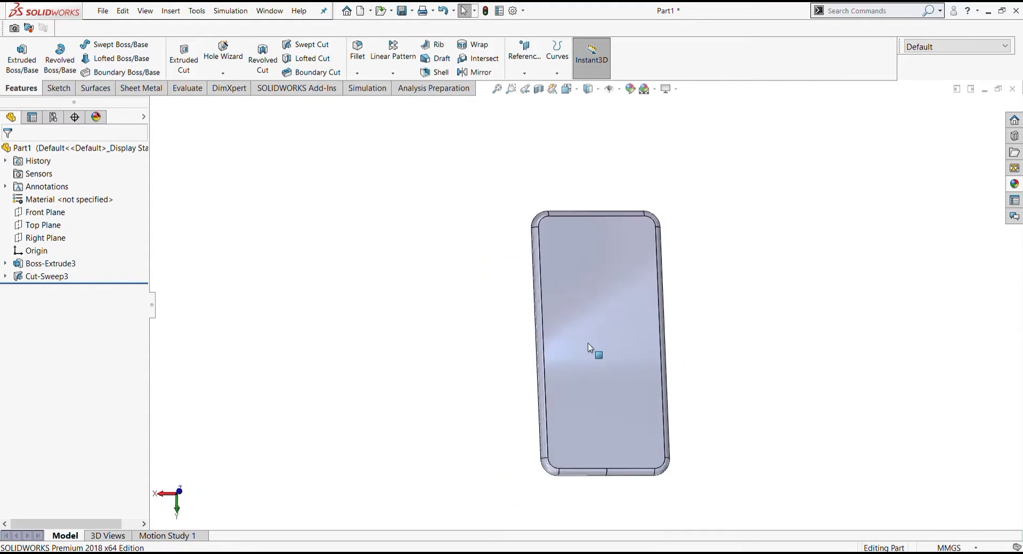
scroll(589, 349, "up", 1)
Start a new sketch on the phone's front face.
left_click(600, 317)
left_click(596, 341)
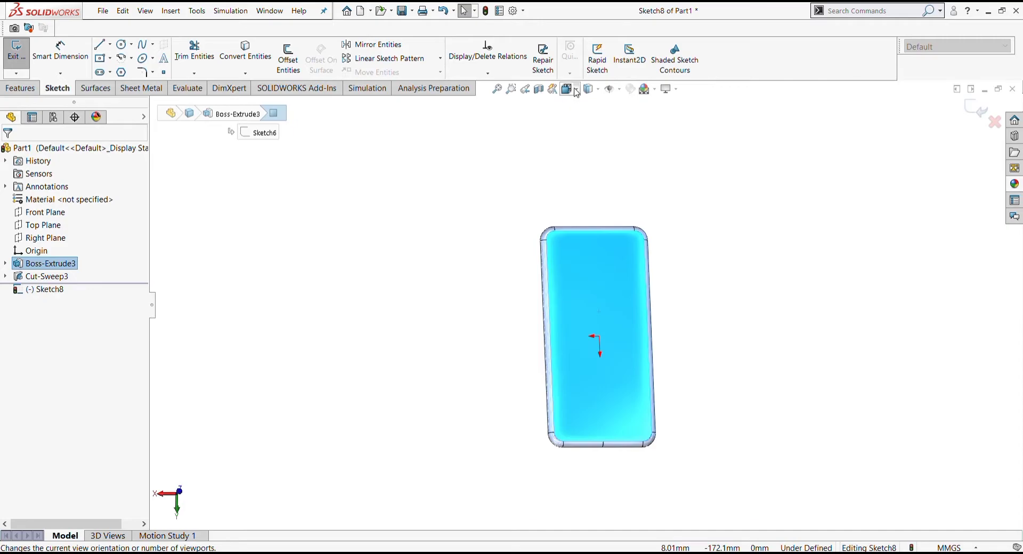
left_click(737, 258)
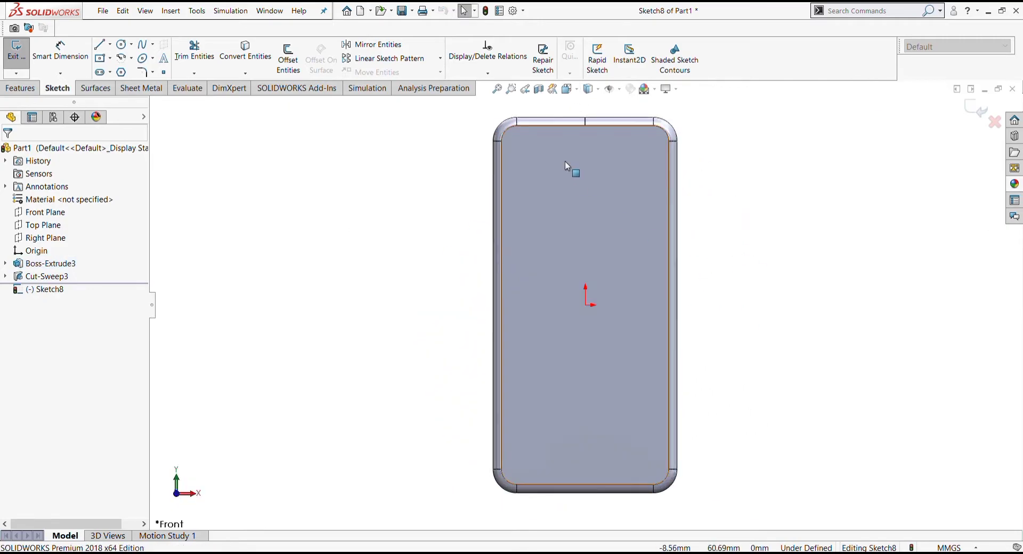
scroll(629, 301, "up", 2)
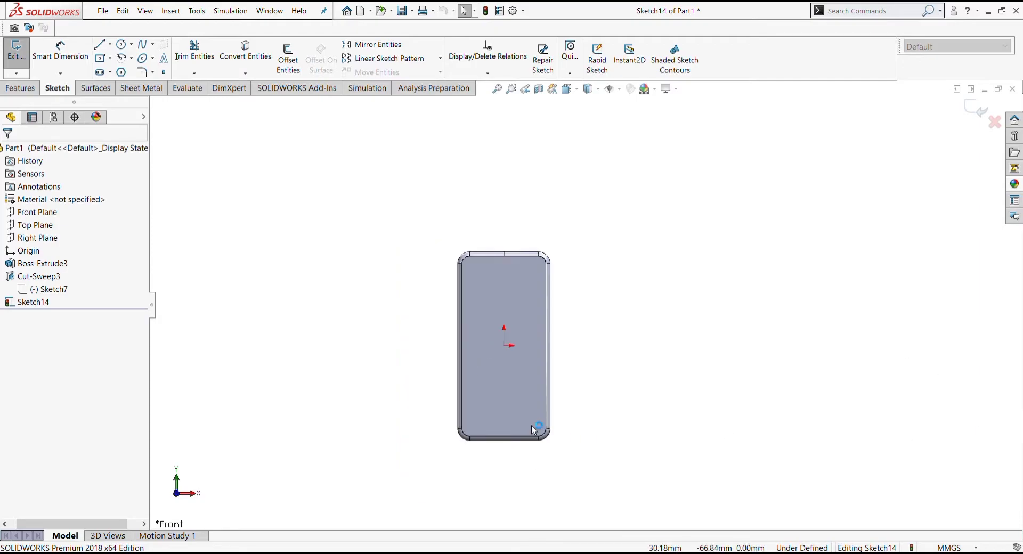
scroll(533, 384, "up", 2)
left_click(536, 341)
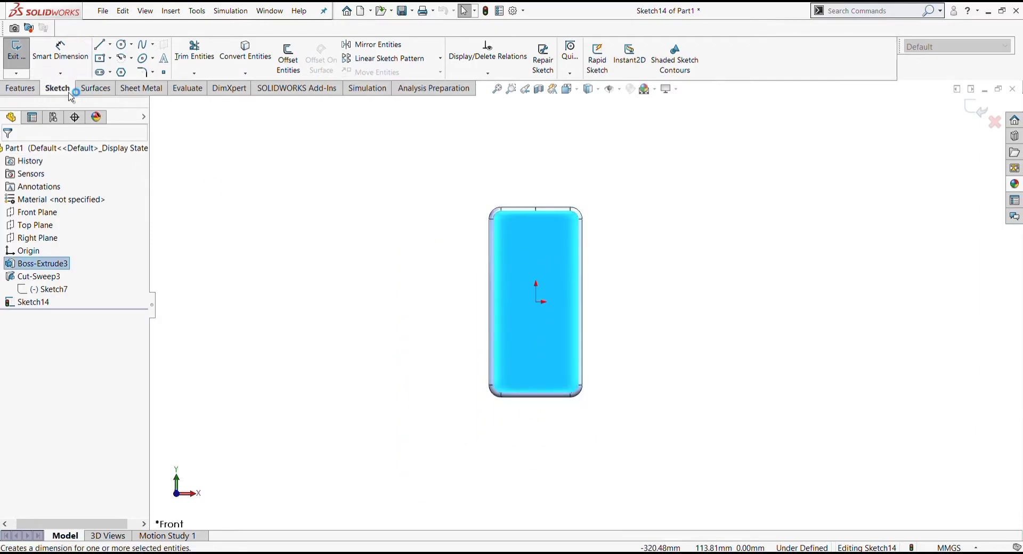
left_click(239, 228)
scroll(564, 193, "down", 2)
scroll(564, 193, "down", 2)
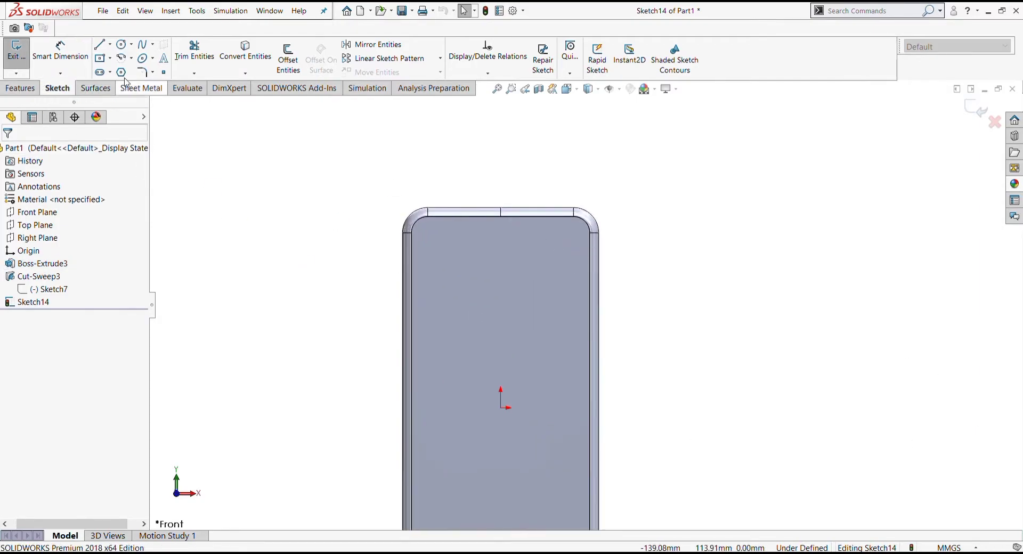
Draw a horizontal line near the top from the left rounded edge to the right.
left_click(100, 45)
scroll(410, 234, "down", 3)
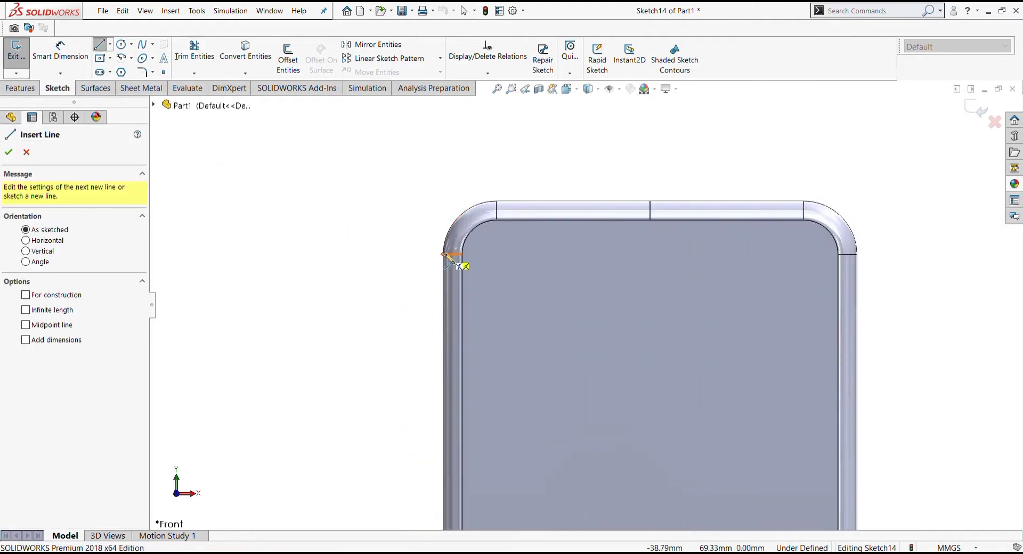
left_click(444, 255)
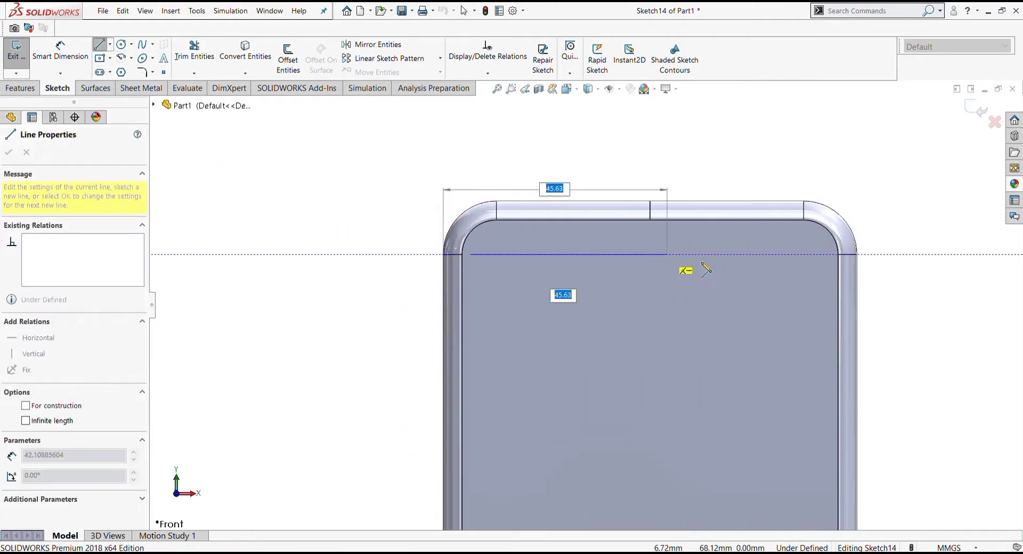
left_click(858, 255)
key("Escape")
scroll(327, 202, "up", 1)
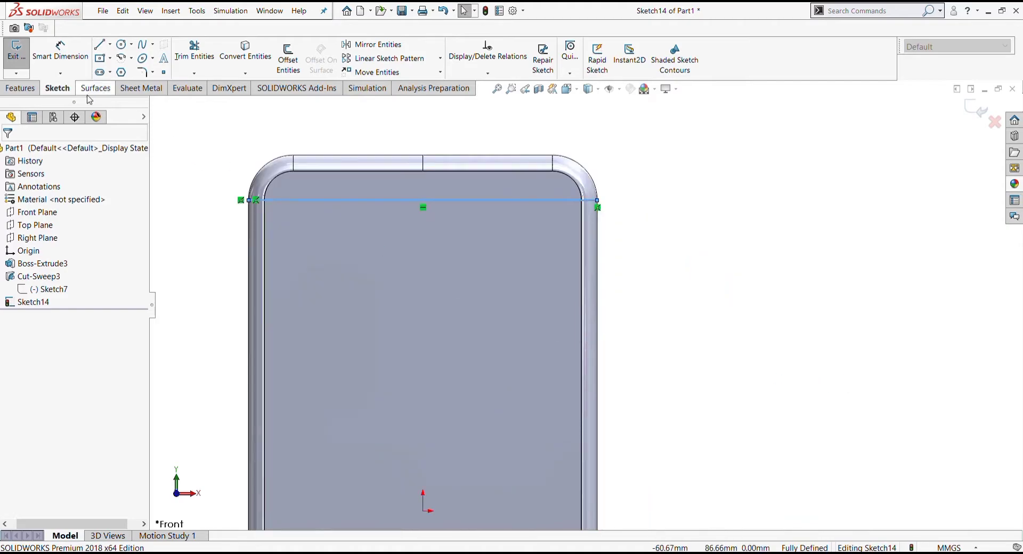
left_click(288, 58)
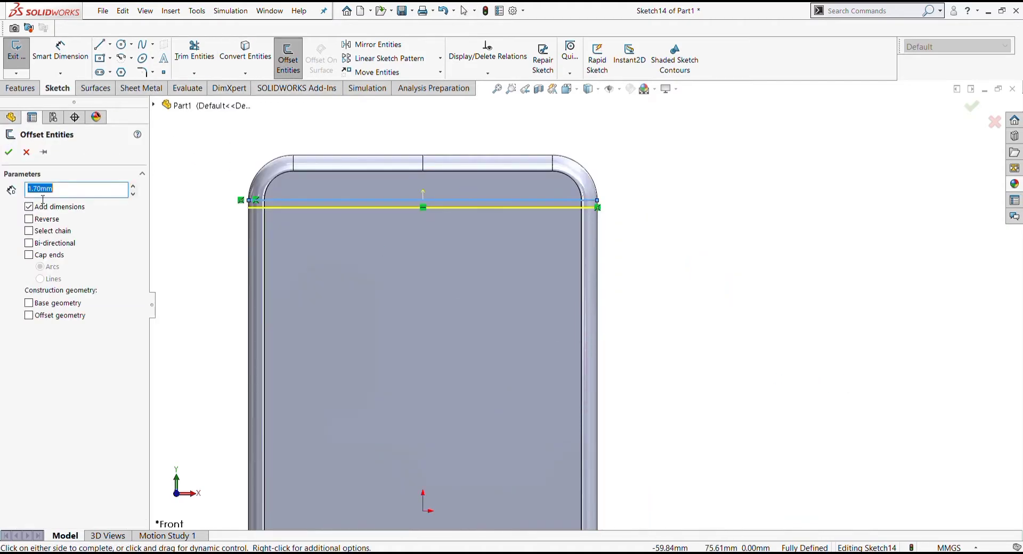
Offset the line 1.70 mm and convert the front face's top and side edges into sketch geometry.
left_click(9, 152)
scroll(411, 205, "up", 1)
left_click(246, 51)
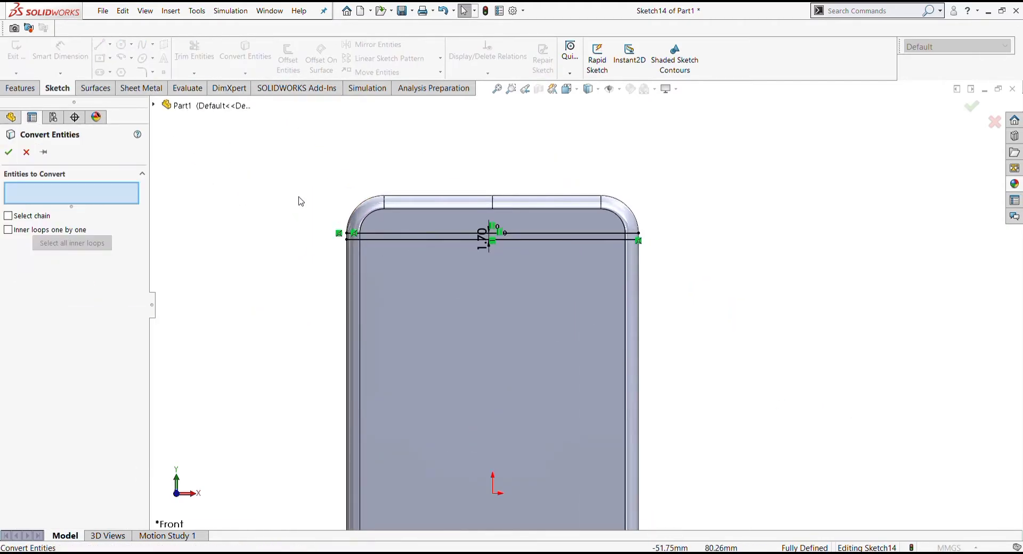
left_click(375, 214)
left_click(379, 229)
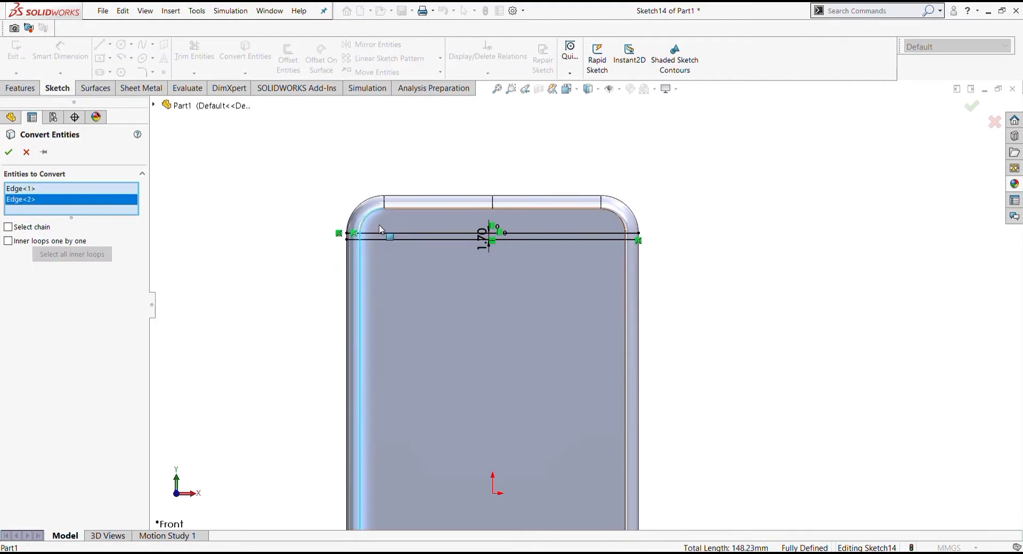
left_click(438, 209)
left_click(530, 205)
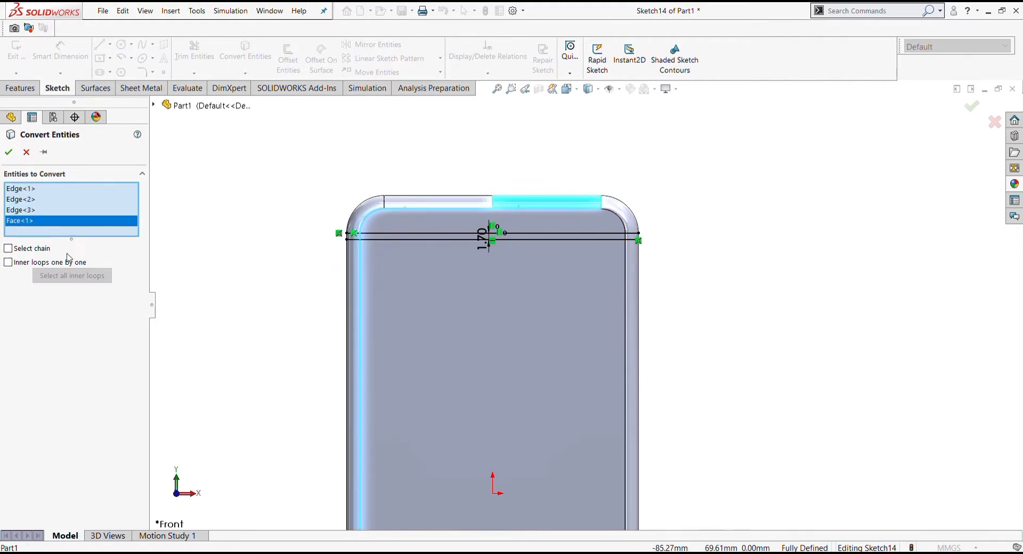
left_click(608, 211)
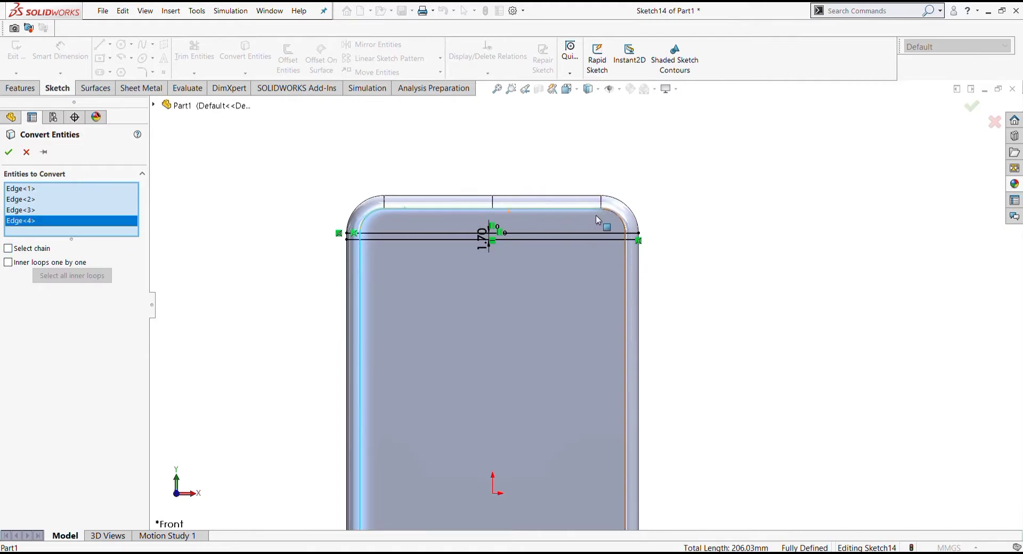
left_click(625, 228)
left_click(627, 274)
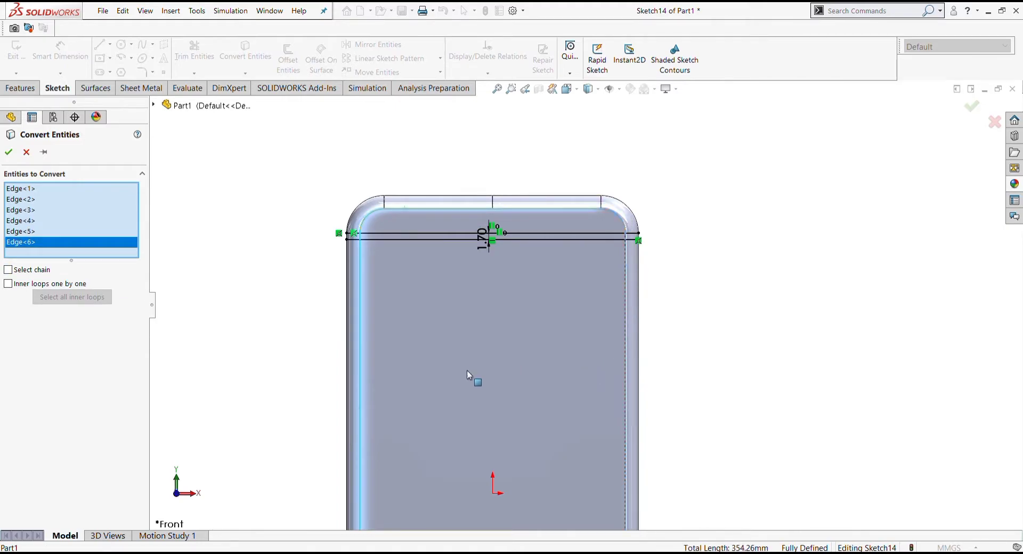
left_click(8, 152)
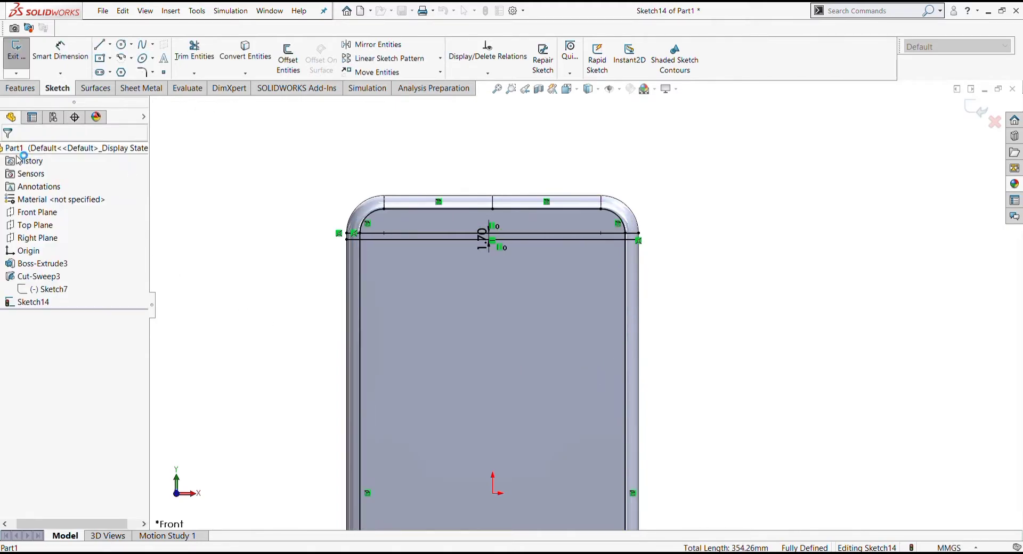
Offset the converted edge outline 1.70 mm inward.
left_click(289, 58)
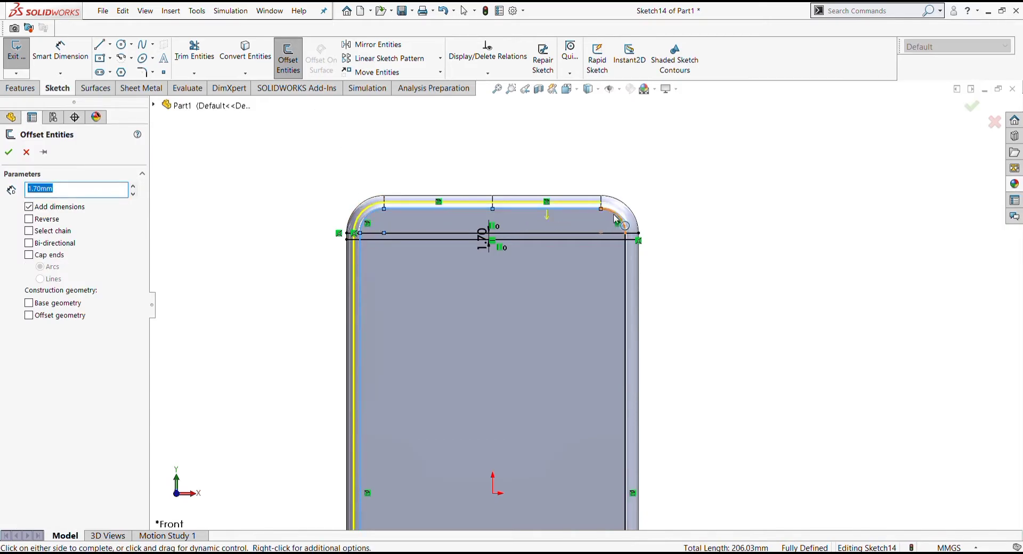
left_click(9, 152)
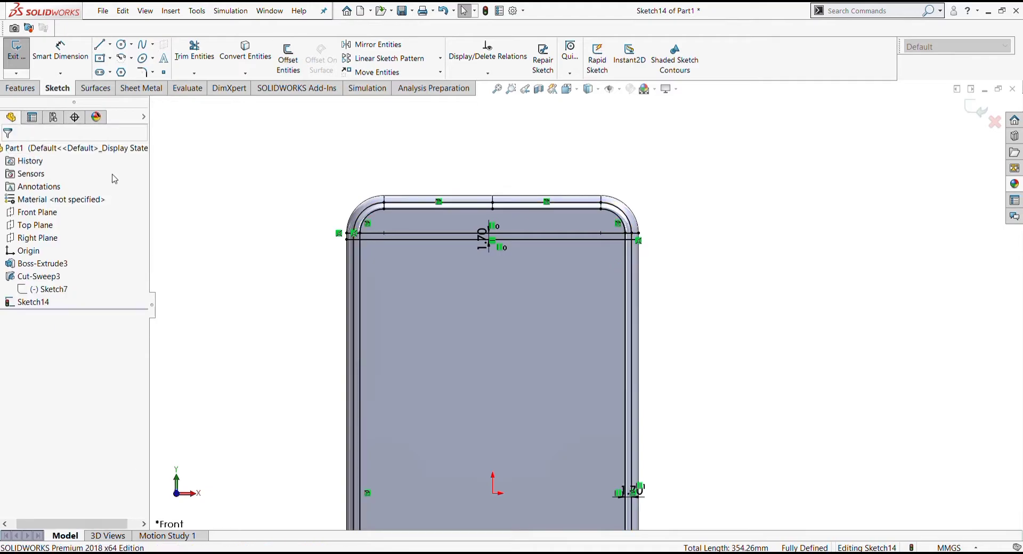
left_click(195, 50)
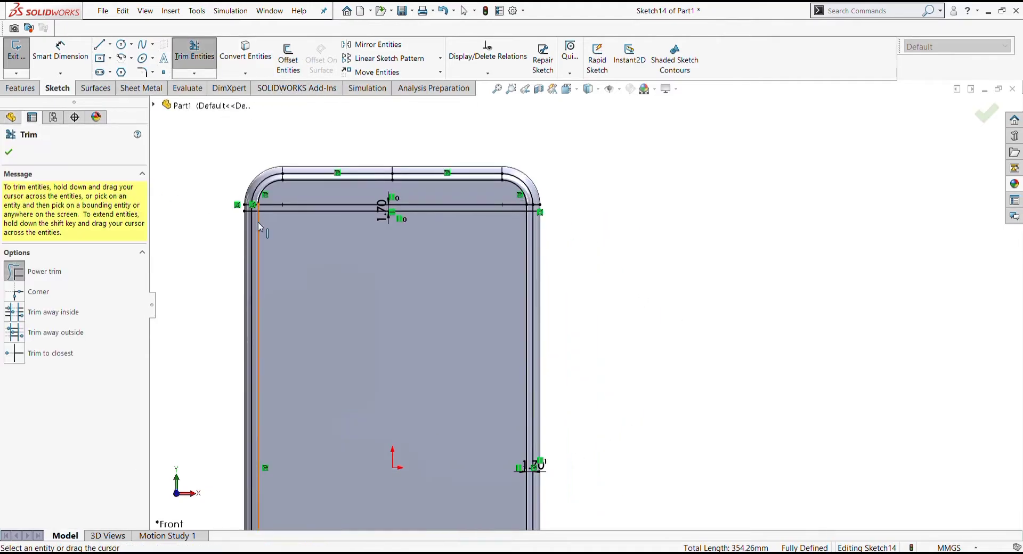
Trim the leftover side geometry so the top strip ends cleanly at both rounded corners.
left_click_drag(498, 288, 496, 295)
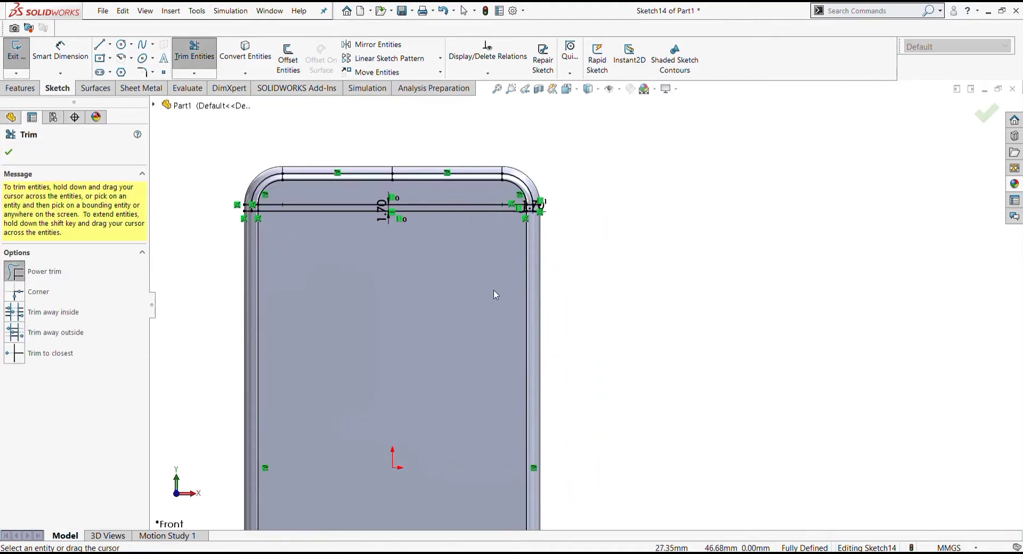
scroll(531, 272, "down", 2)
scroll(553, 300, "up", 3)
scroll(362, 264, "down", 5)
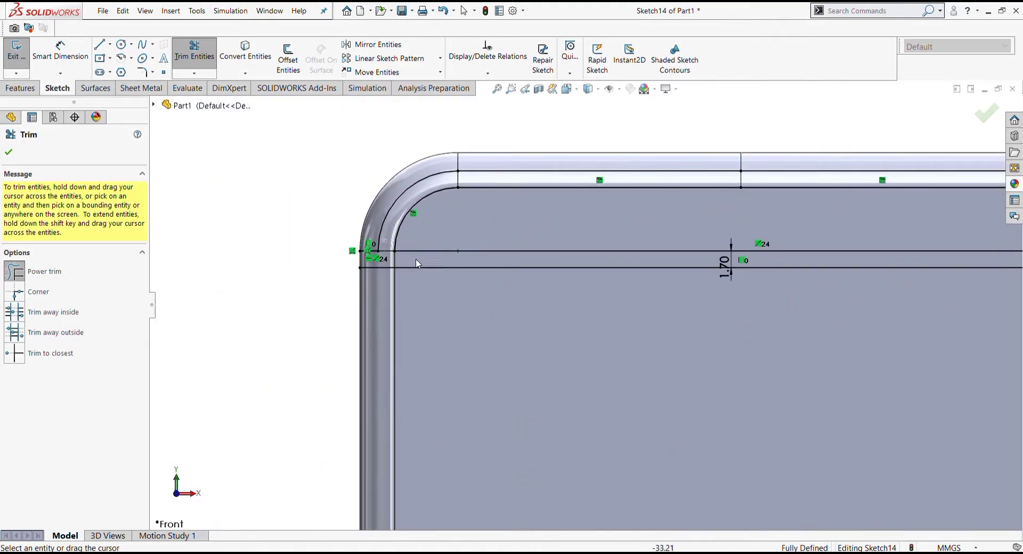
middle_click_drag(883, 297, 488, 321, "ctrl")
scroll(714, 275, "down", 3)
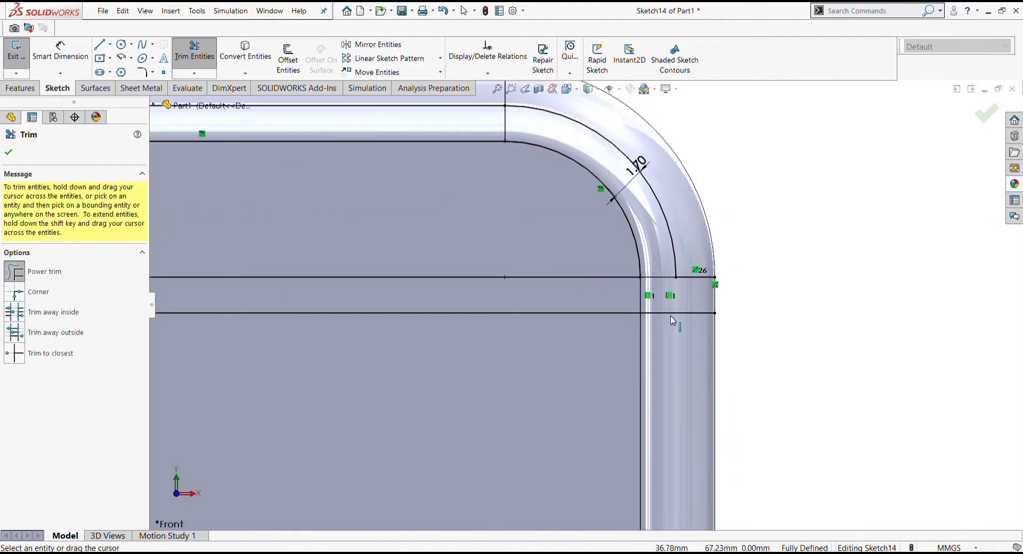
scroll(671, 321, "up", 3)
scroll(229, 238, "up", 2)
left_click(9, 154)
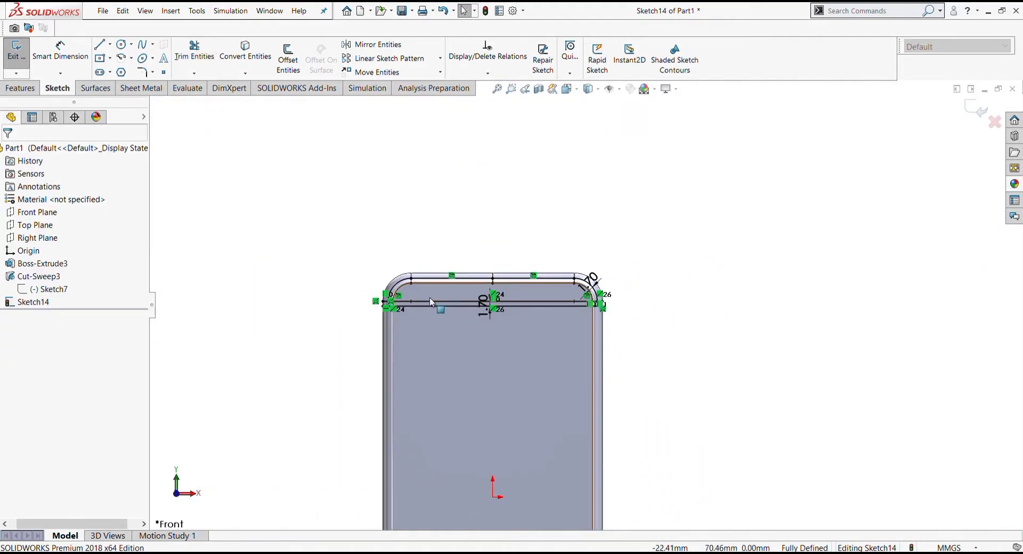
scroll(390, 306, "down", 2)
scroll(640, 395, "up", 3)
scroll(597, 343, "up", 2)
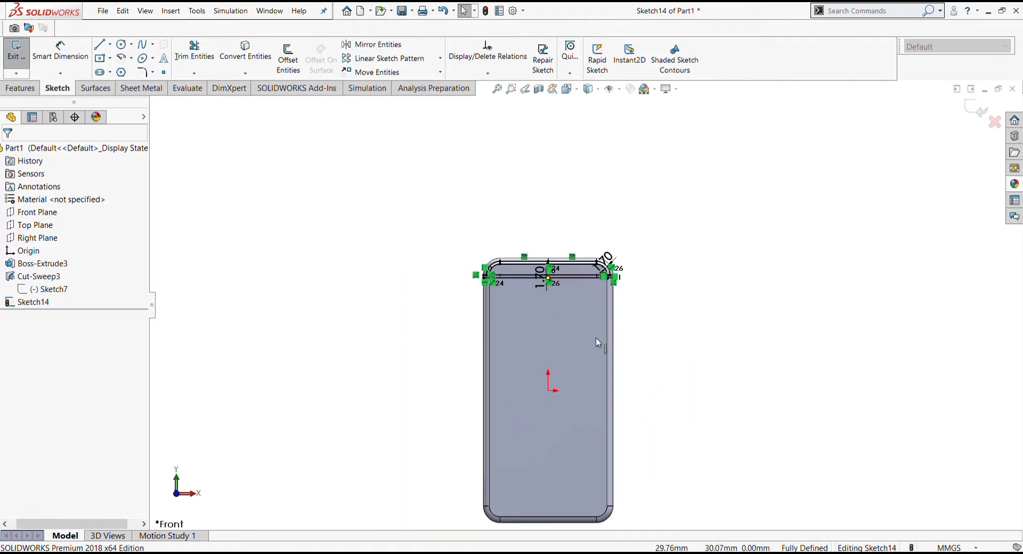
Mirror the top strip's lines and arcs about the Top Plane.
left_click(372, 44)
left_click_drag(667, 285, 474, 235)
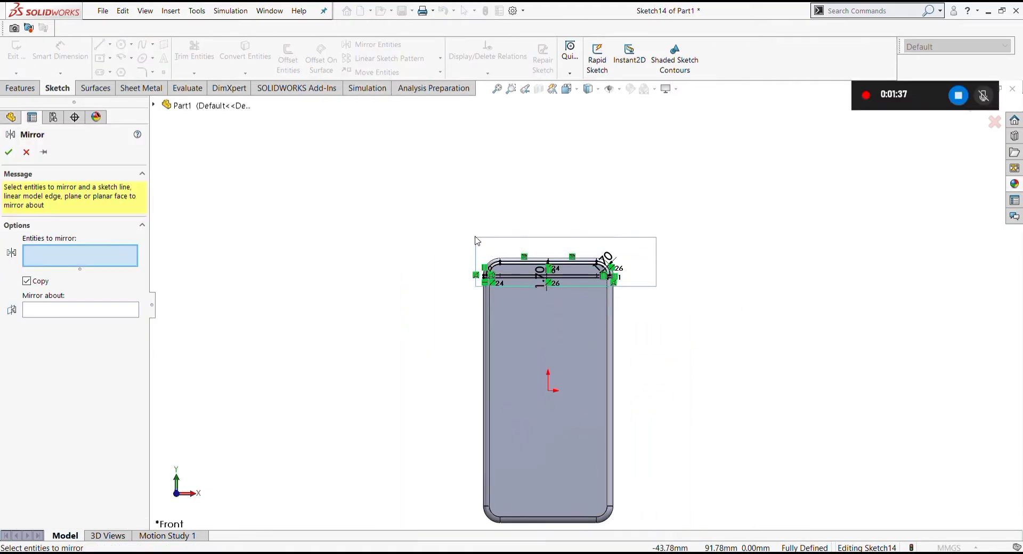
left_click(88, 433)
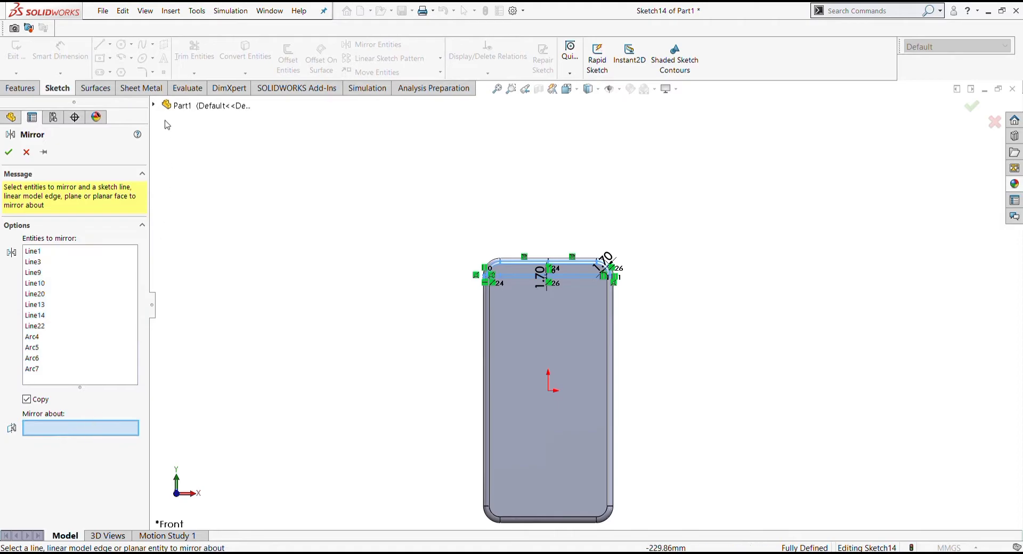
left_click(153, 105)
left_click(195, 186)
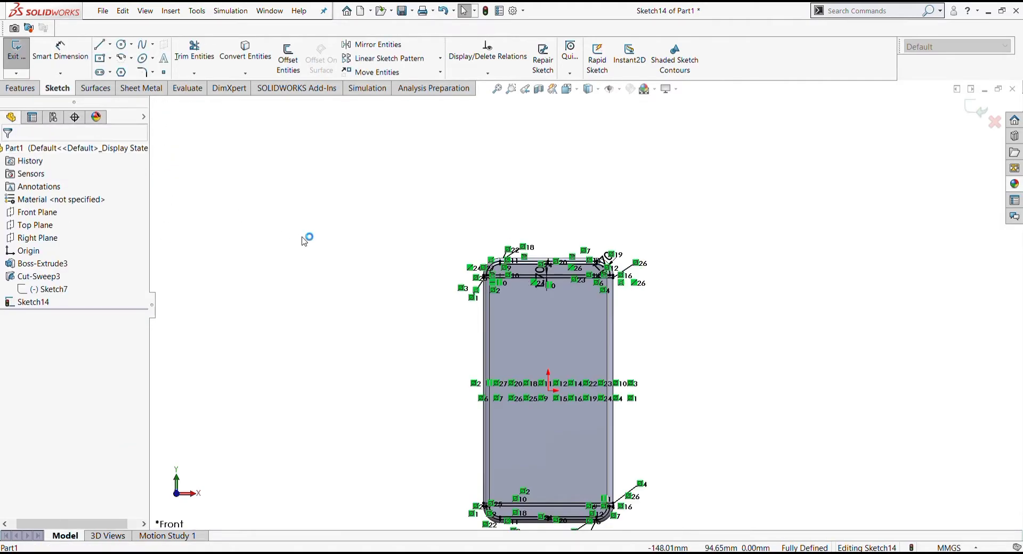
left_click(28, 89)
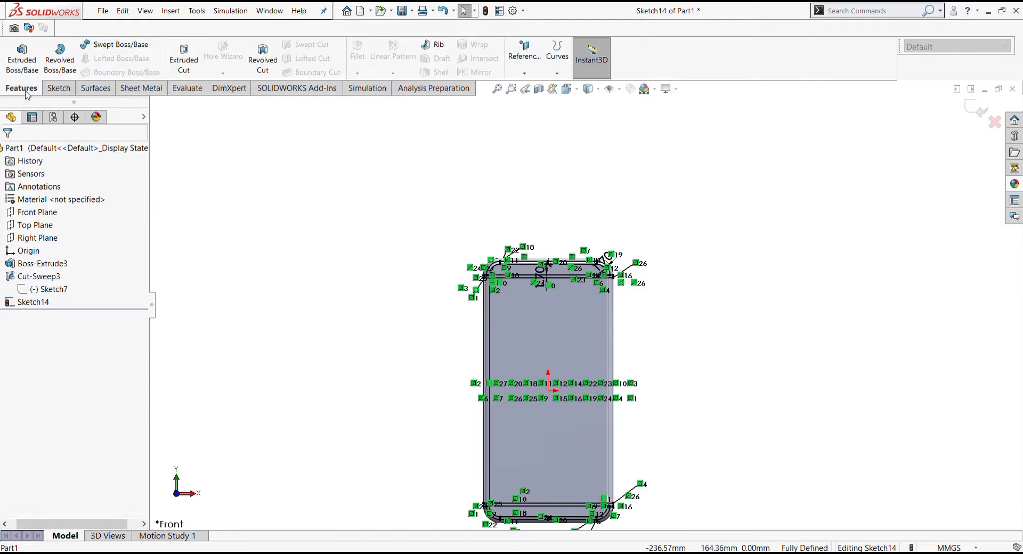
Start a projection Split Line from Sketch14, selecting the front face and the top strip faces.
left_click(557, 75)
left_click(567, 90)
left_click(573, 320)
scroll(554, 277, "down", 5)
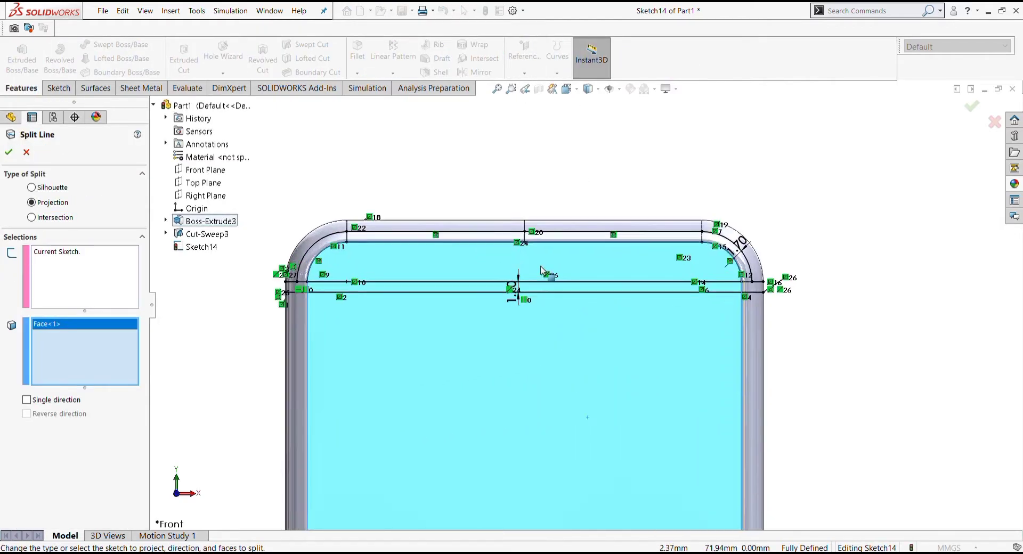
scroll(541, 270, "down", 2)
left_click(469, 230)
left_click(612, 238)
left_click(768, 245)
left_click(797, 331)
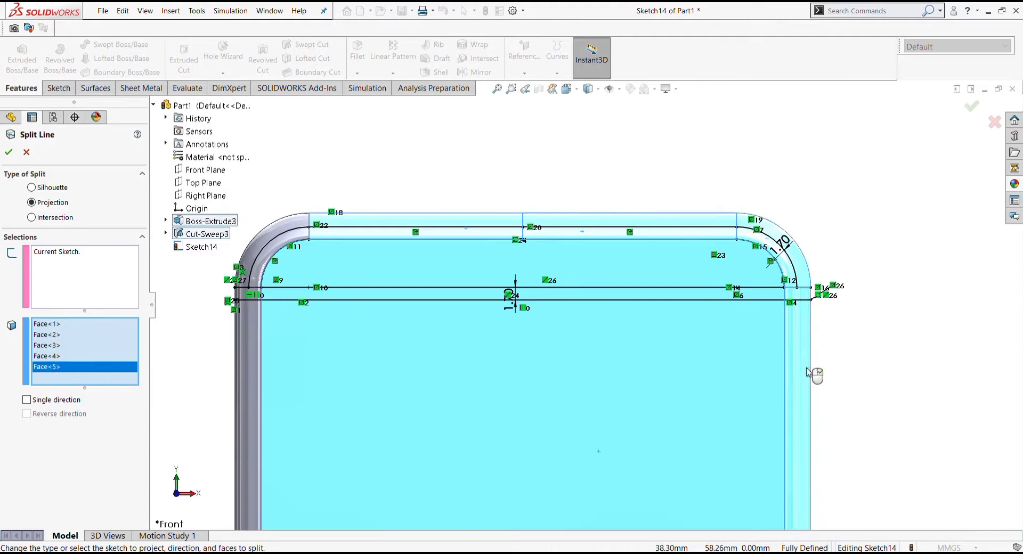
scroll(589, 321, "up", 3)
left_click(448, 400)
left_click(464, 288)
Add the two bottom strip faces and the bottom corner face, then create Split Line12.
scroll(581, 304, "up", 2)
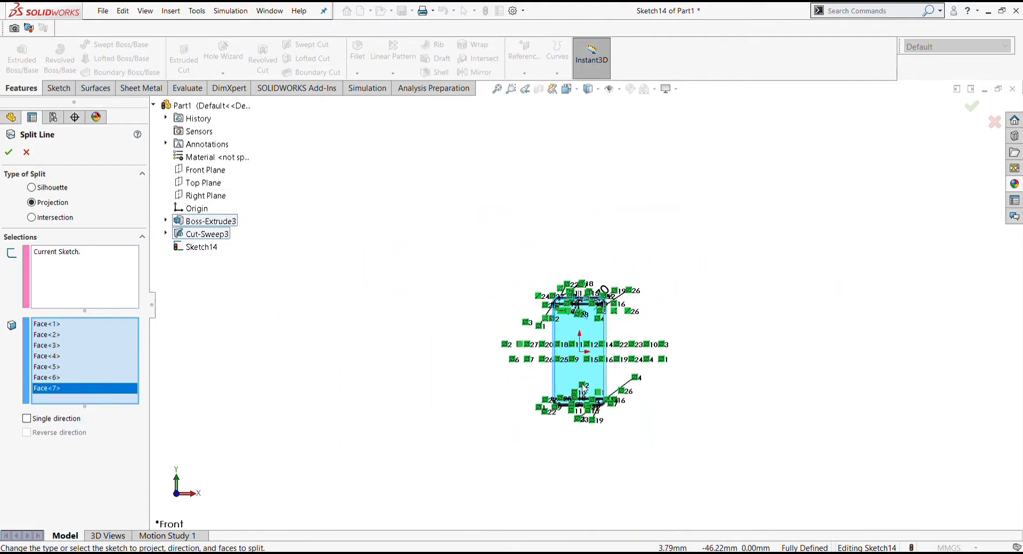
scroll(533, 453, "down", 5)
left_click(528, 336)
left_click(557, 344)
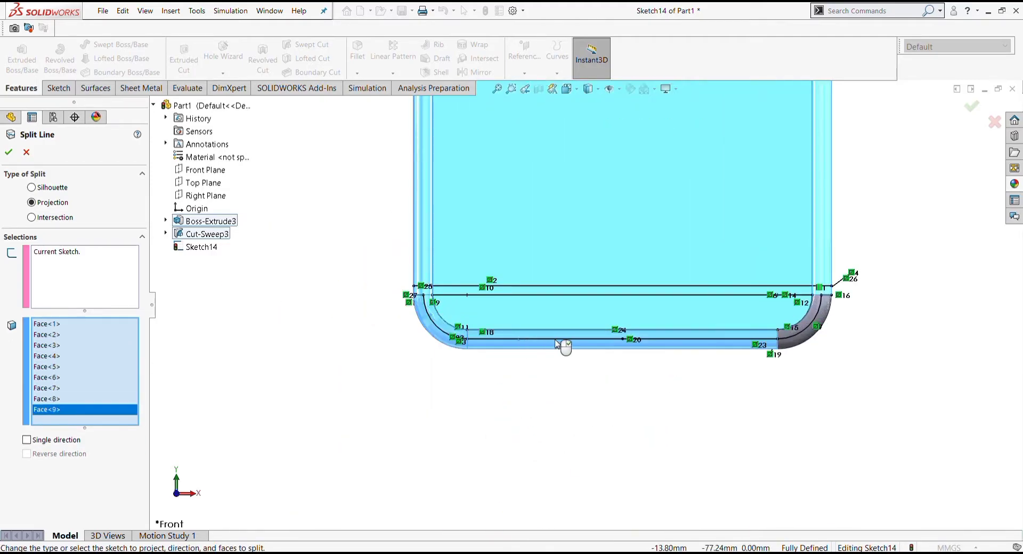
left_click(808, 335)
scroll(619, 160, "up", 4)
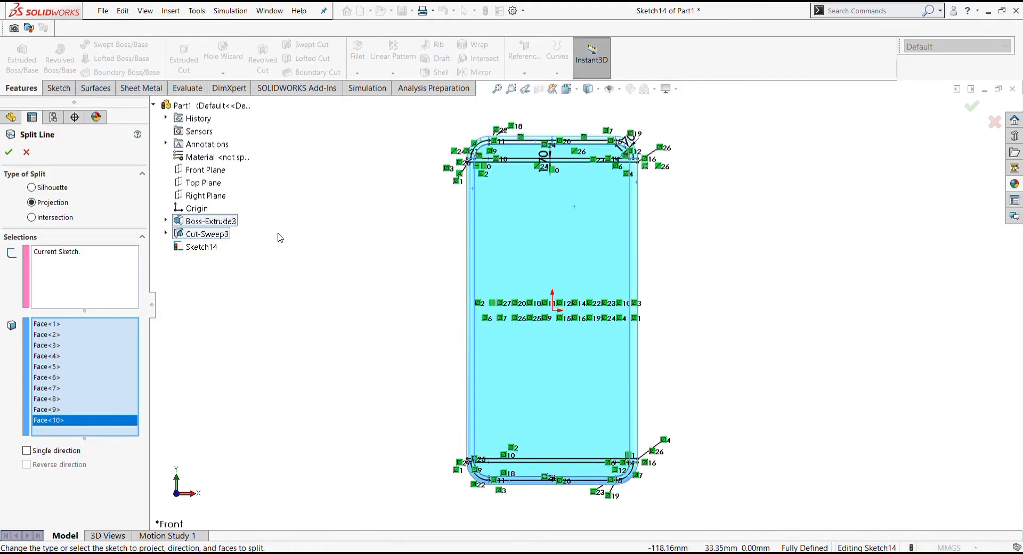
left_click(8, 154)
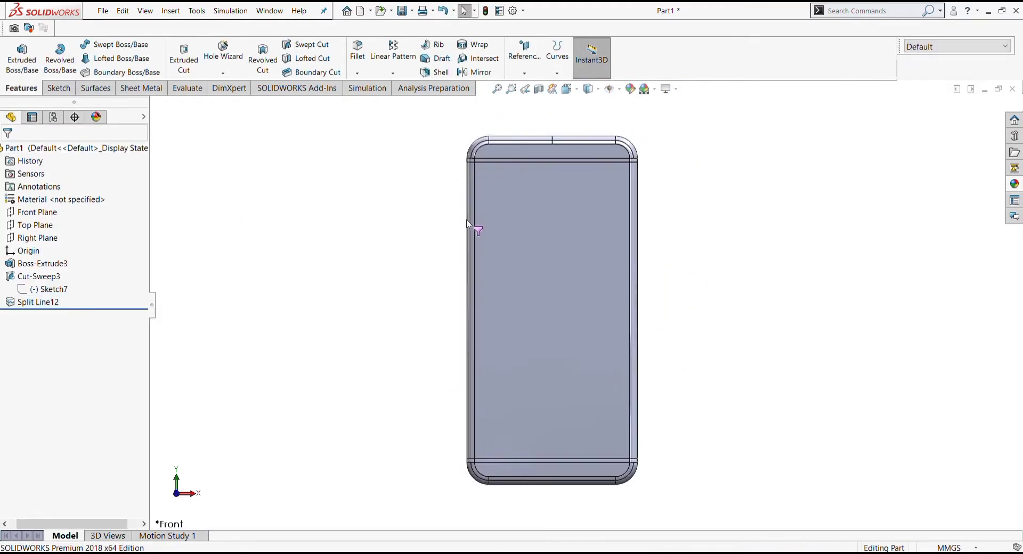
Open a new sketch on the phone's top strip face, viewed straight on.
middle_click_drag(507, 228, 590, 216)
scroll(590, 217, "down", 2)
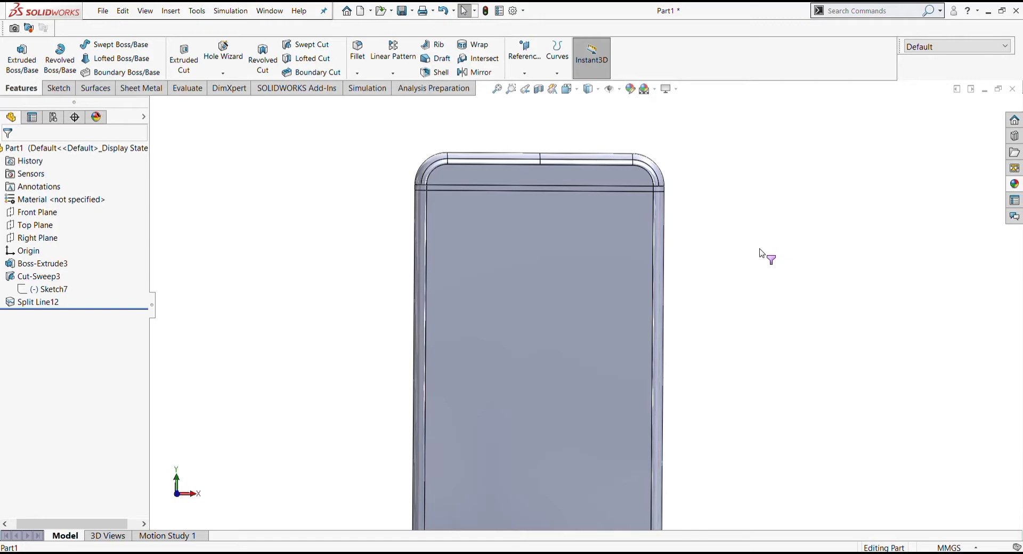
middle_click_drag(586, 268, 592, 270)
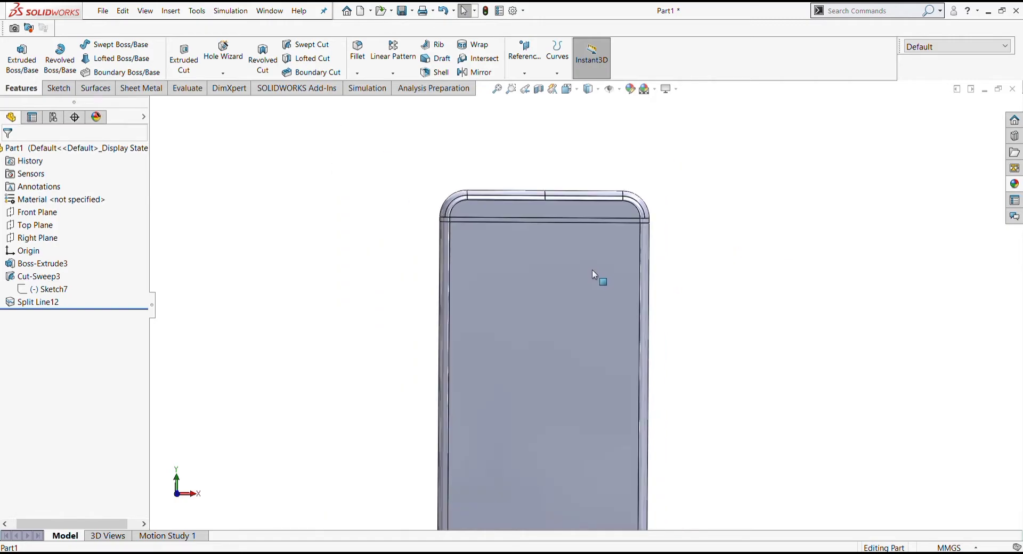
left_click(544, 270)
left_click(539, 218)
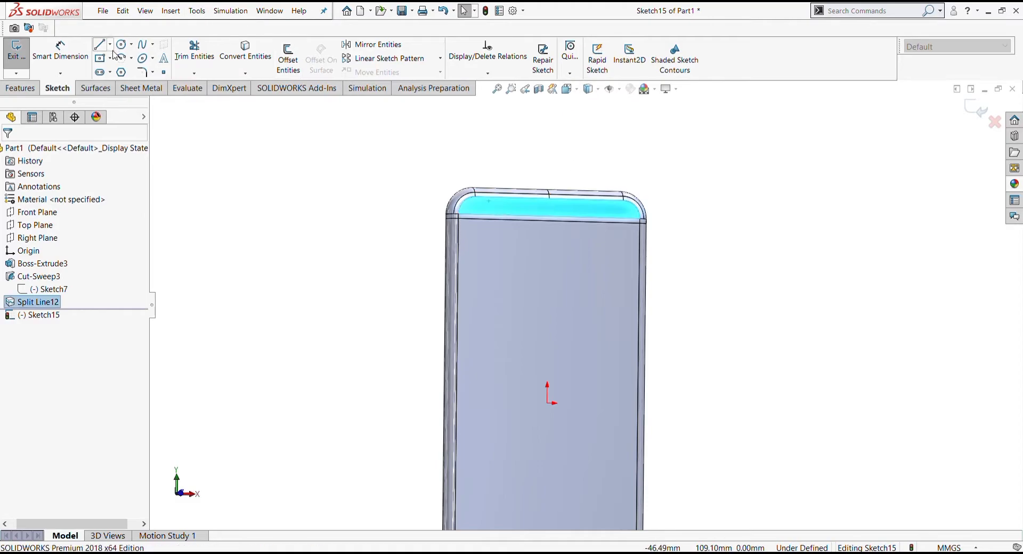
left_click(20, 63)
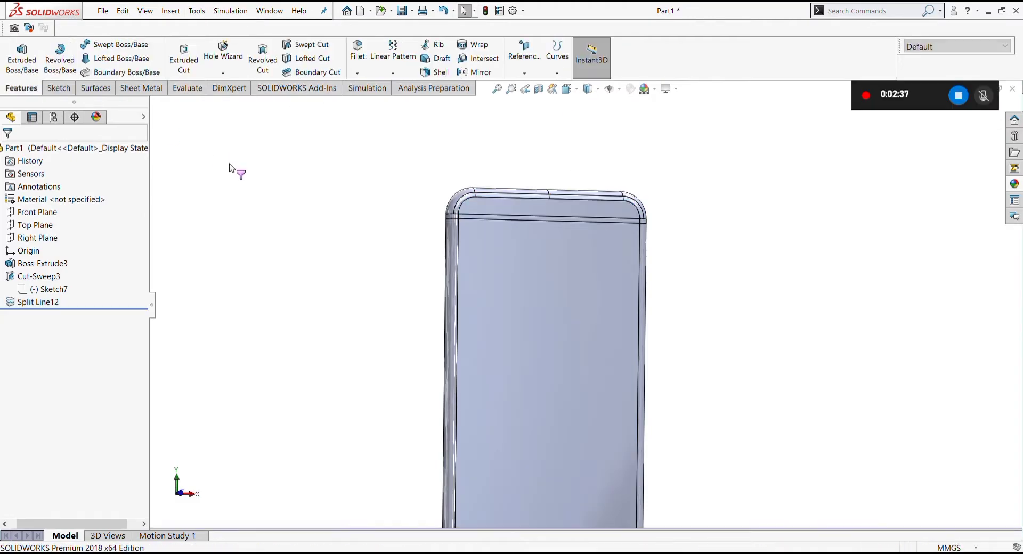
left_click(638, 199)
left_click(624, 182)
left_click(577, 95)
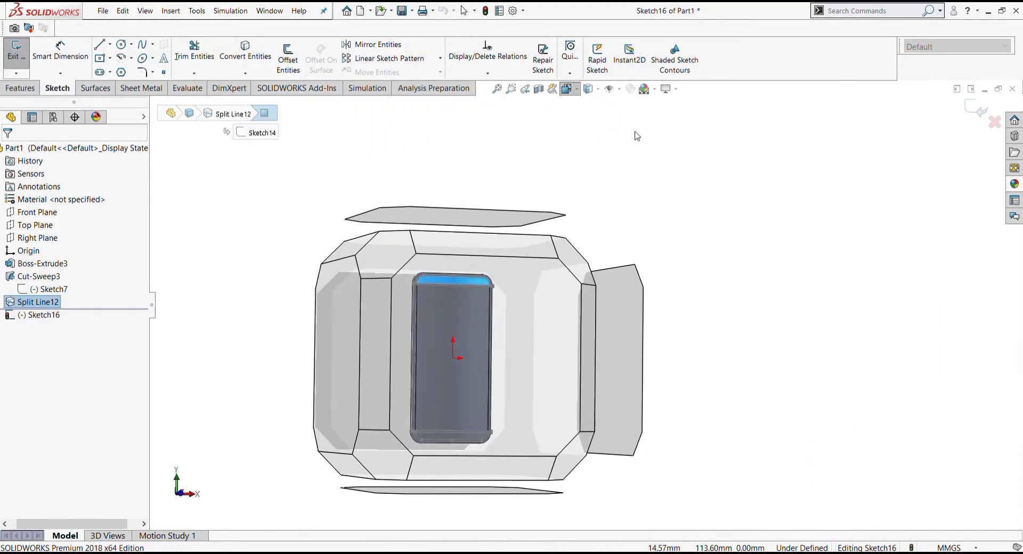
left_click(533, 255)
scroll(514, 130, "down", 5)
left_click(937, 219)
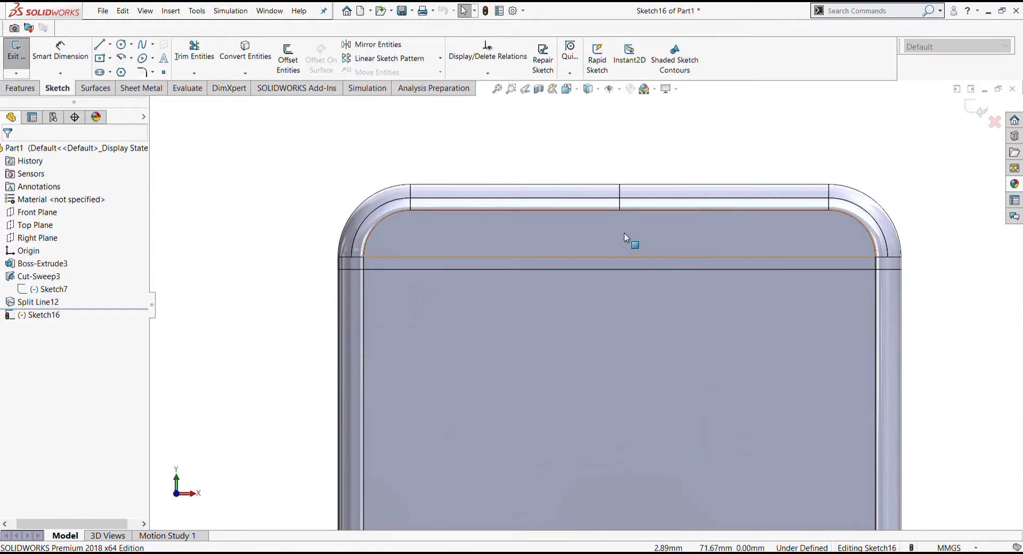
Draw a circle near the top-left corner, 3.65 from the horizontal split line.
left_click(121, 46)
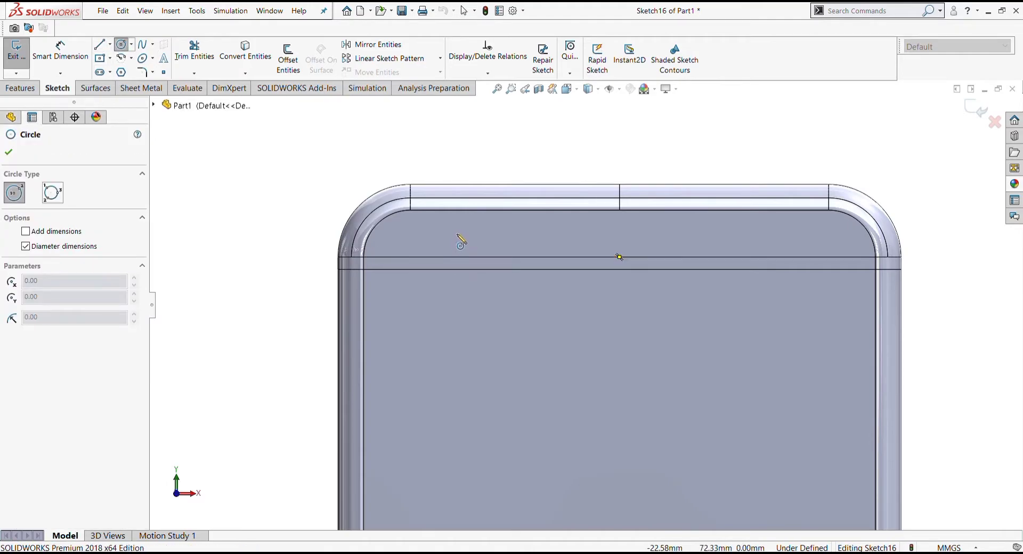
left_click(457, 230)
left_click(468, 241)
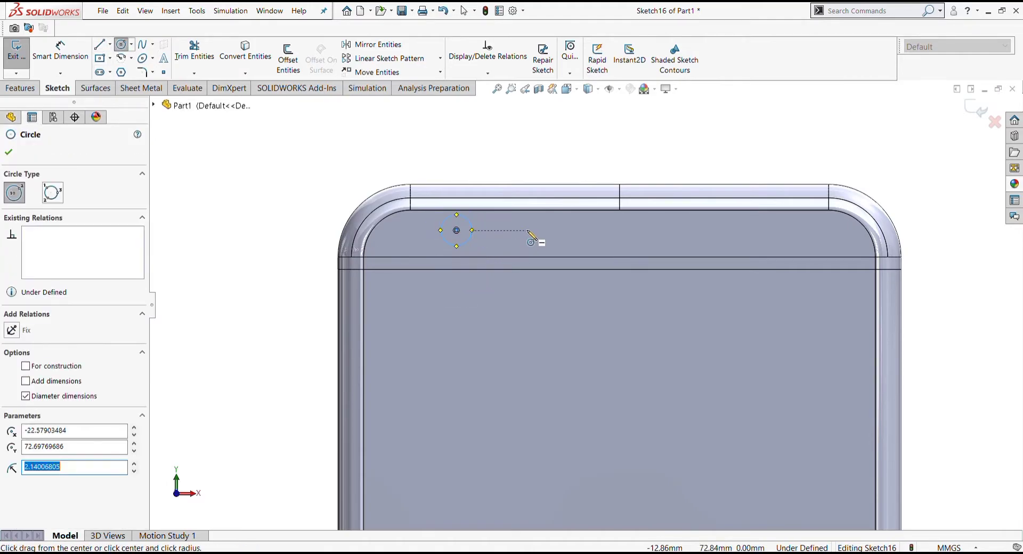
key("Escape")
left_click(72, 64)
left_click(566, 258)
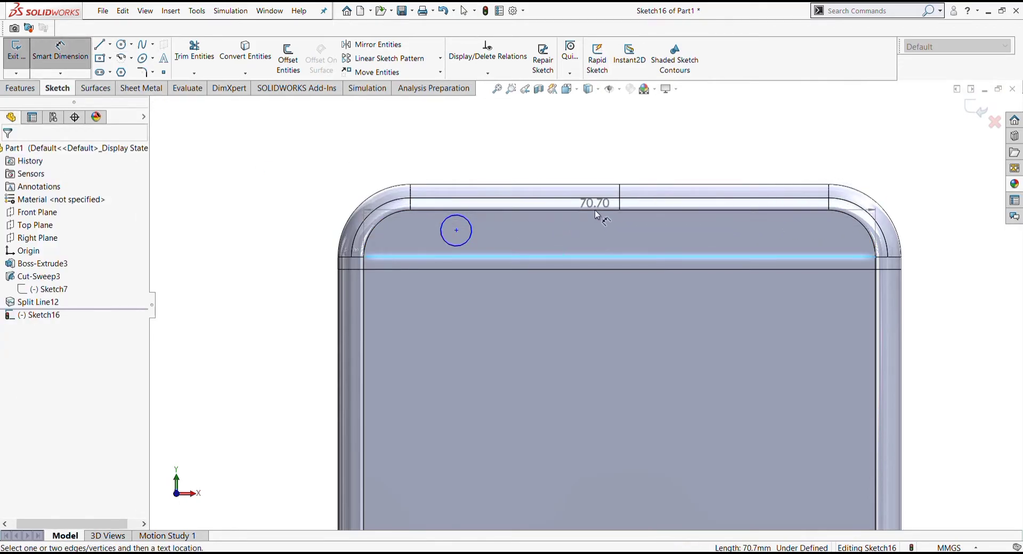
left_click(457, 231)
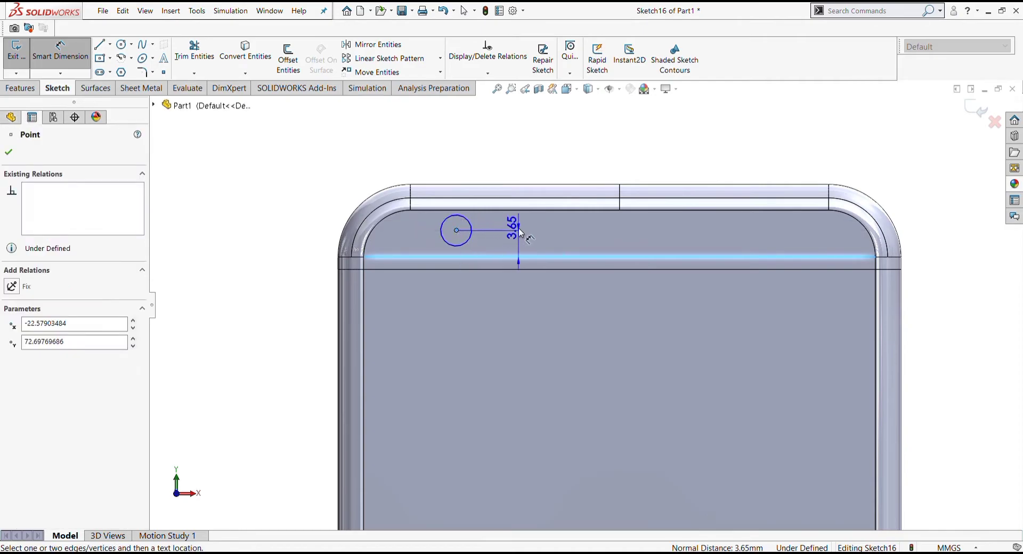
left_click(522, 237)
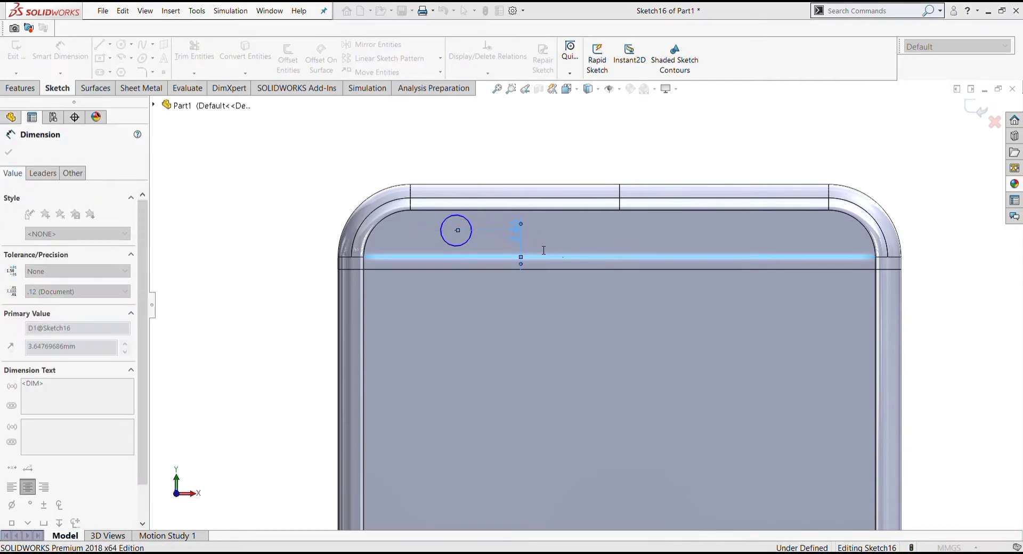
key("Escape")
left_click(525, 240)
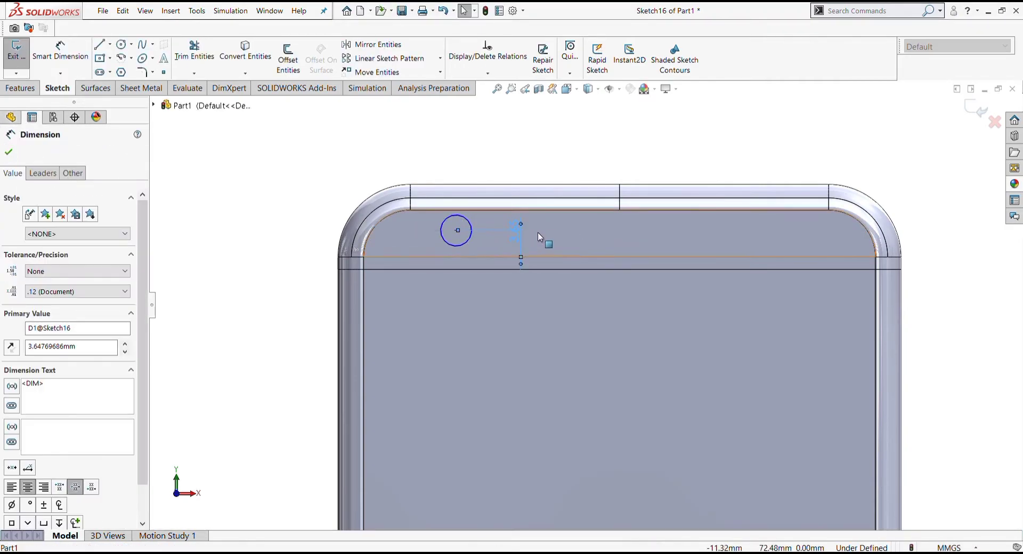
Enlarge the circle to about 3.82 radius and move it slightly lower.
left_click(473, 239)
scroll(472, 239, "up", 3)
left_click_drag(503, 254, 529, 255)
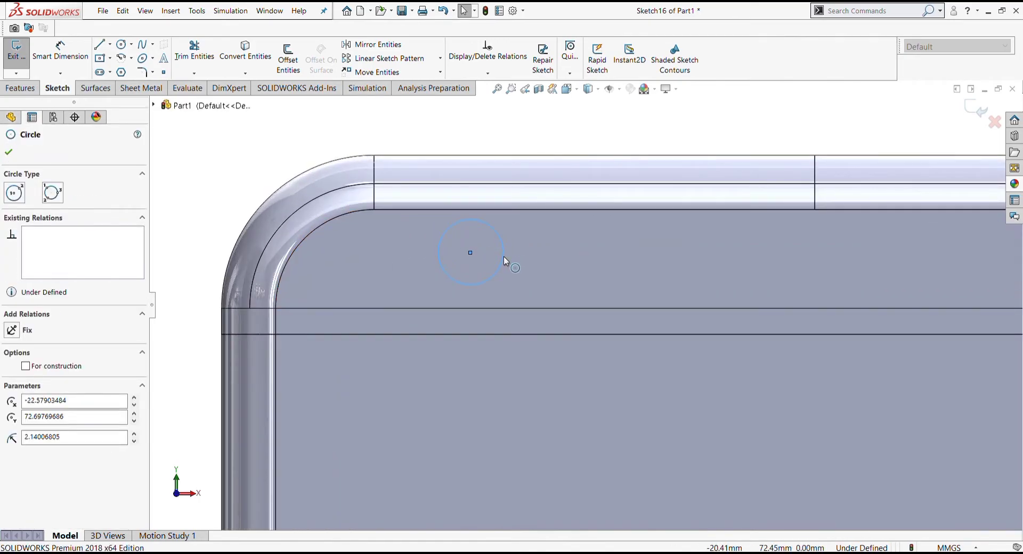
left_click(229, 182)
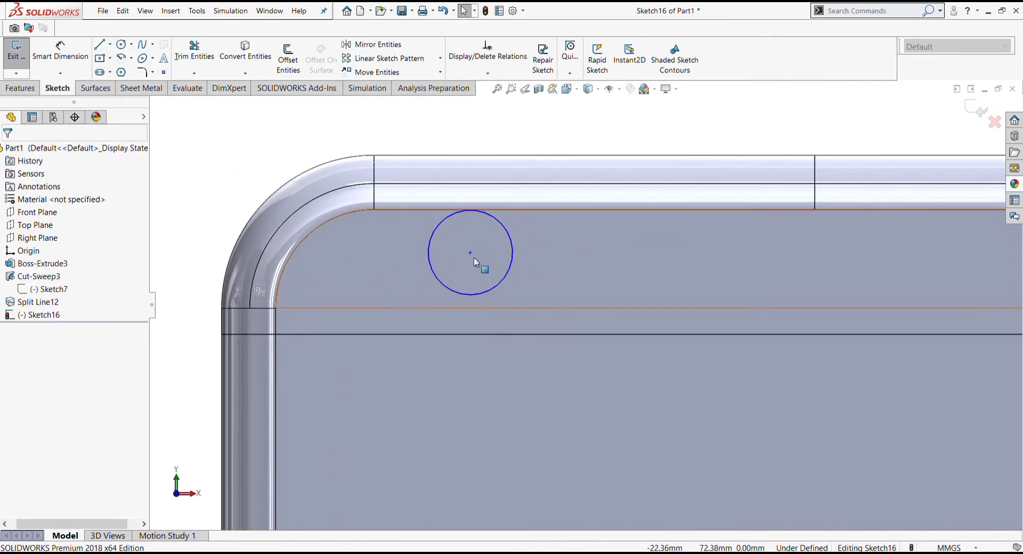
left_click_drag(470, 253, 471, 260)
scroll(557, 262, "up", 5)
scroll(596, 347, "up", 2)
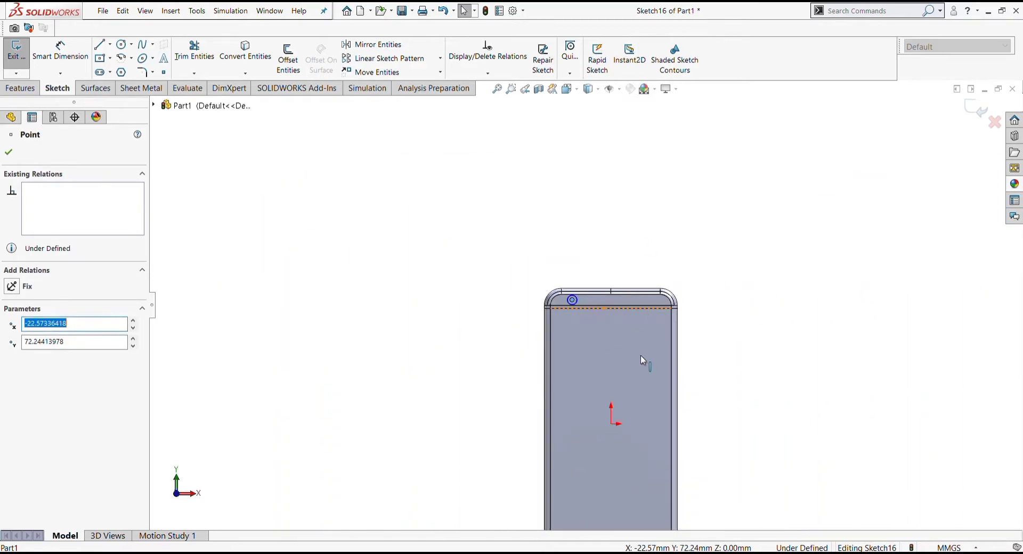
left_click(685, 331)
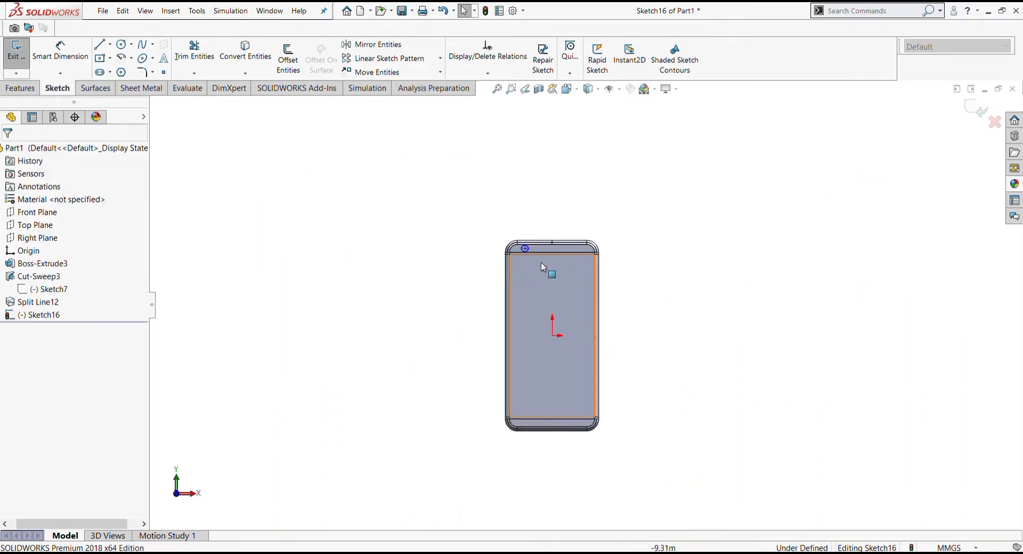
scroll(529, 254, "down", 2)
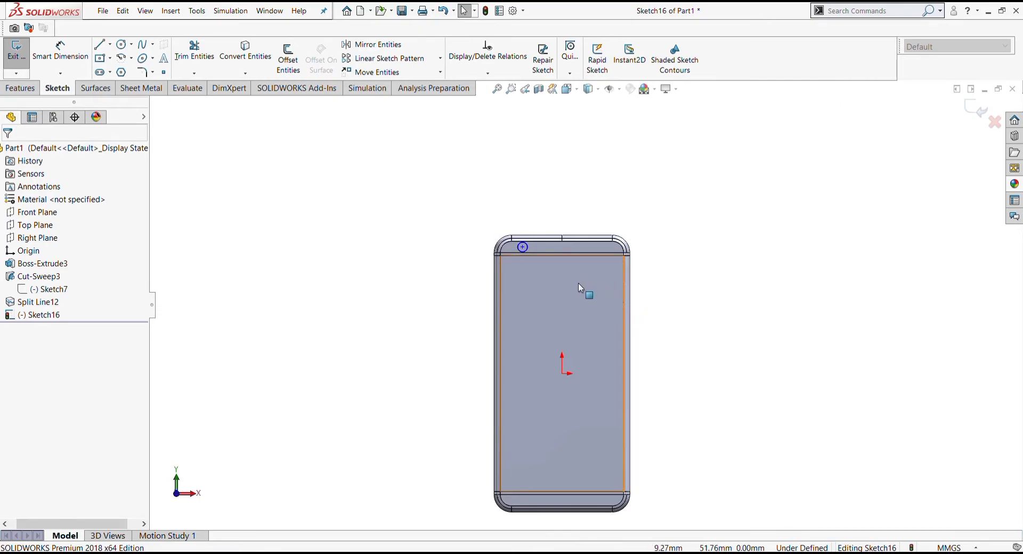
scroll(551, 270, "down", 5)
scroll(536, 269, "down", 2)
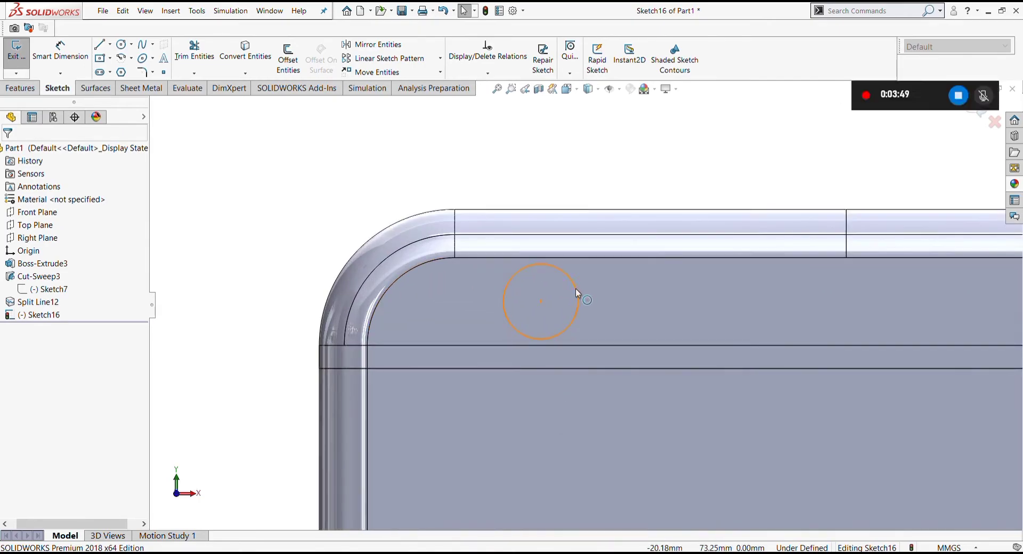
Resize the top-left circle to about 3.55 mm radius.
left_click(576, 290)
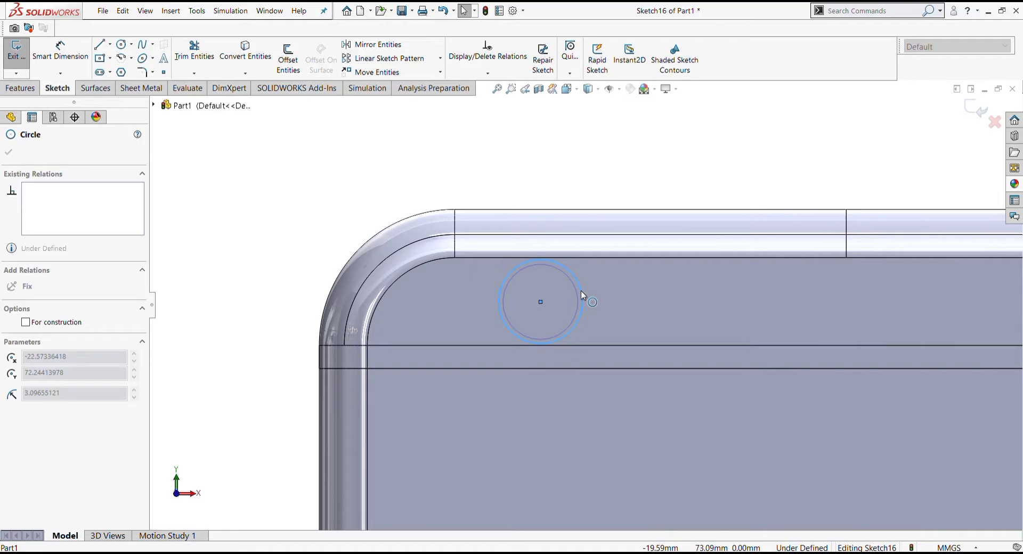
left_click_drag(581, 290, 570, 294)
scroll(568, 296, "up", 2)
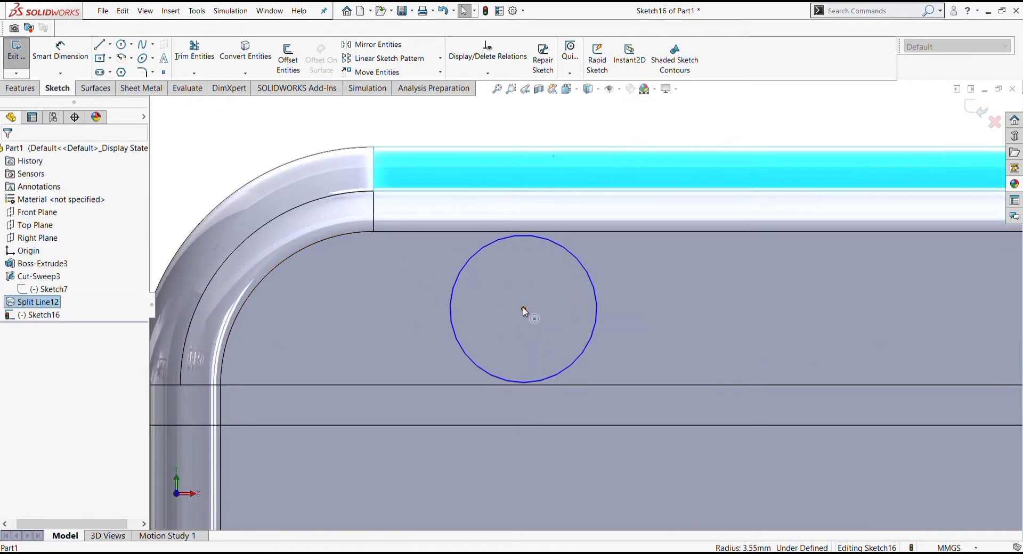
left_click(523, 308)
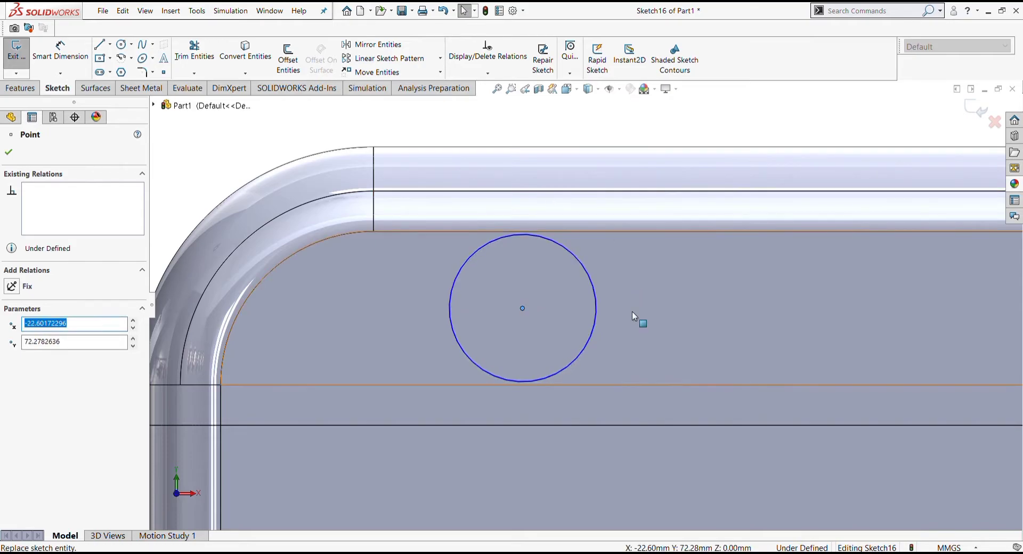
scroll(585, 306, "down", 4)
left_click(586, 169)
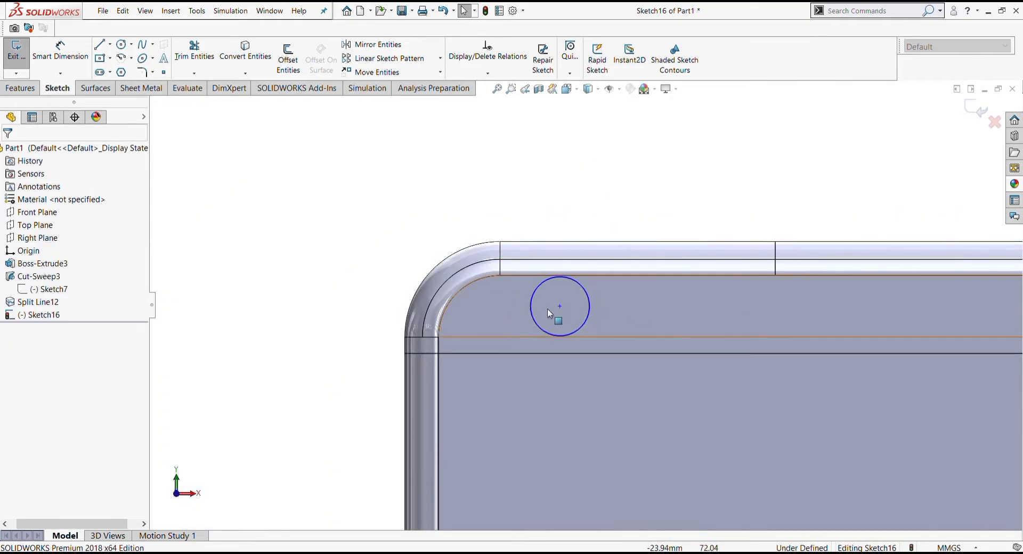
Draw a new circle centred on the existing circle's centre point.
left_click(121, 44)
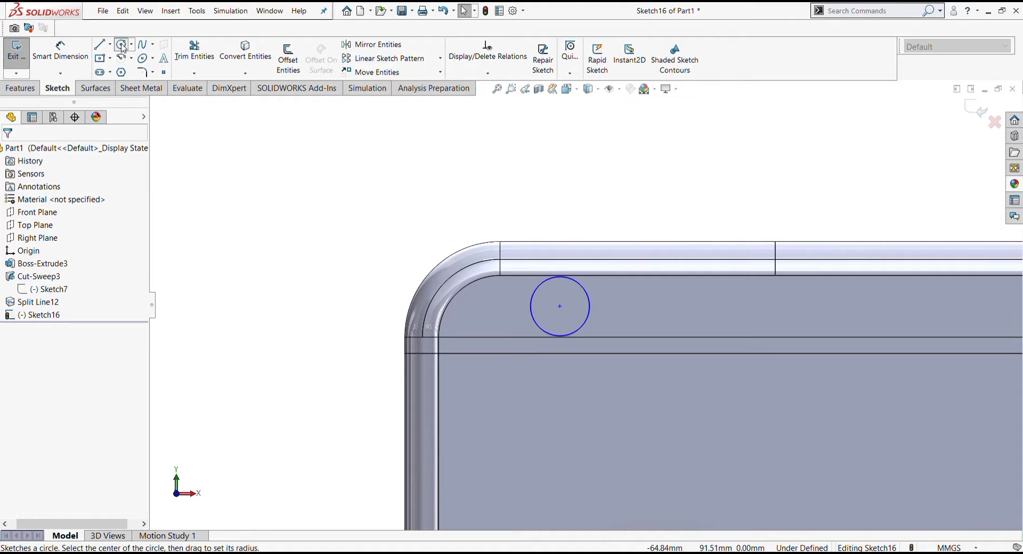
left_click(560, 307)
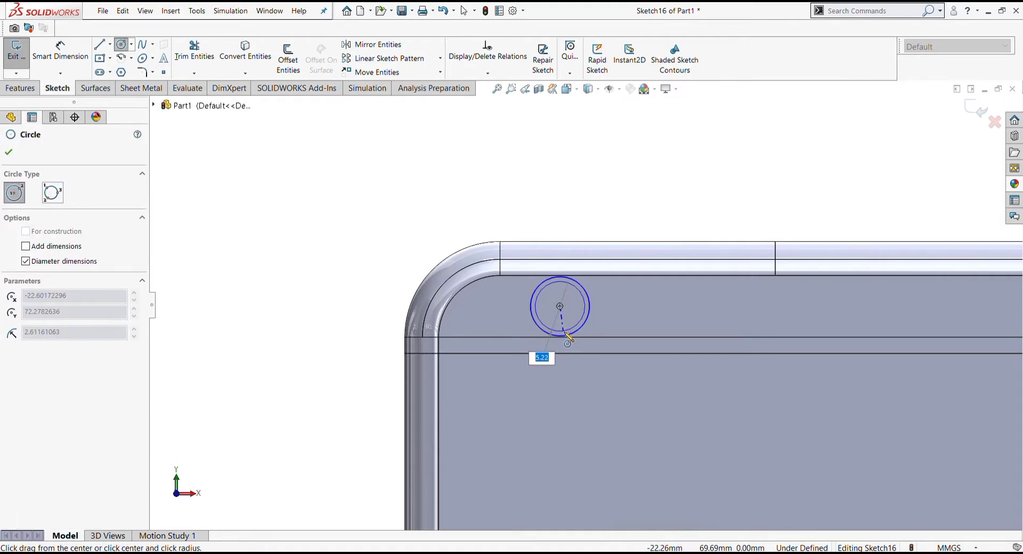
left_click(568, 335)
key("Escape")
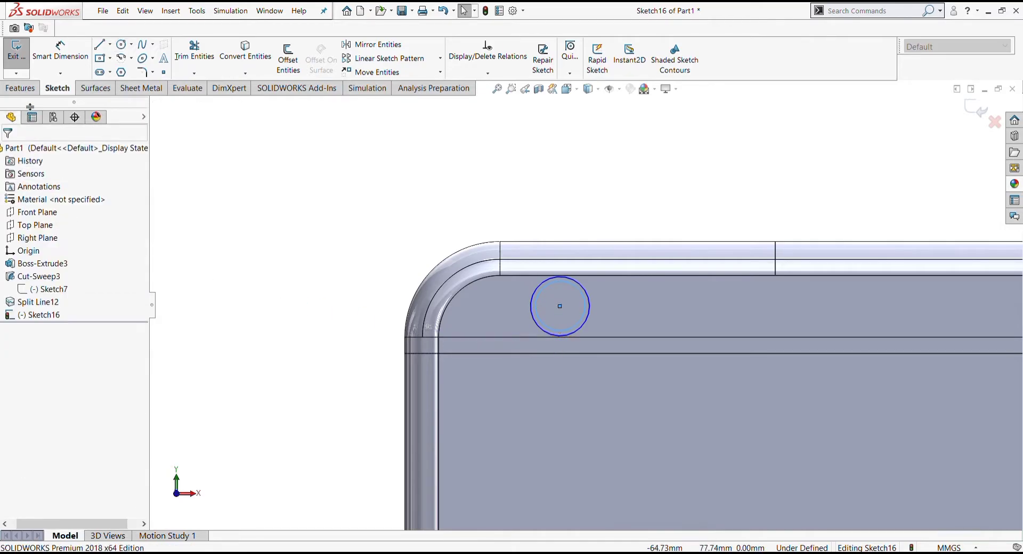
left_click(19, 88)
Extrude the Sketch16 circle blind 0.50 mm outward, then return to the Front view.
left_click(22, 59)
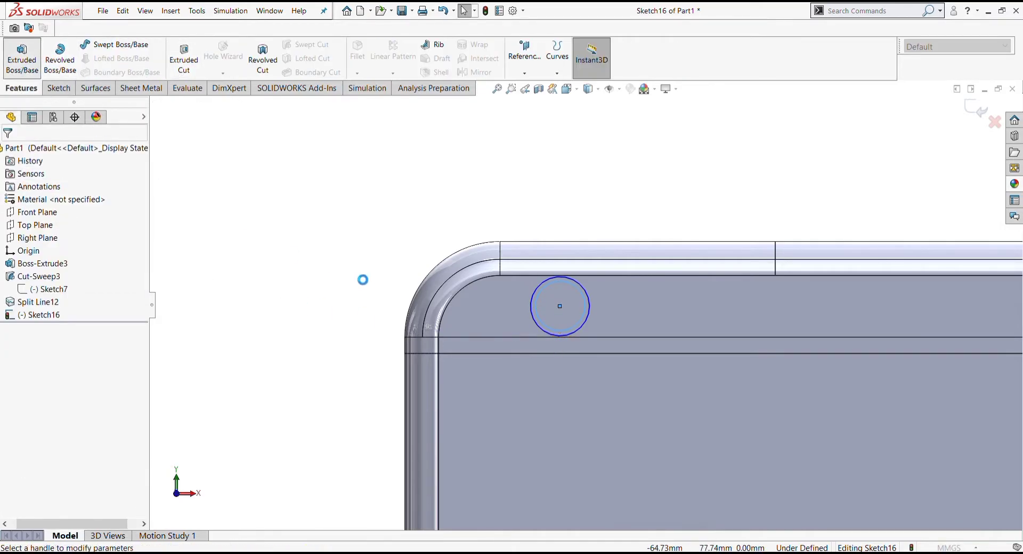
left_click(141, 387)
middle_click_drag(339, 294, 319, 309)
type("0.5")
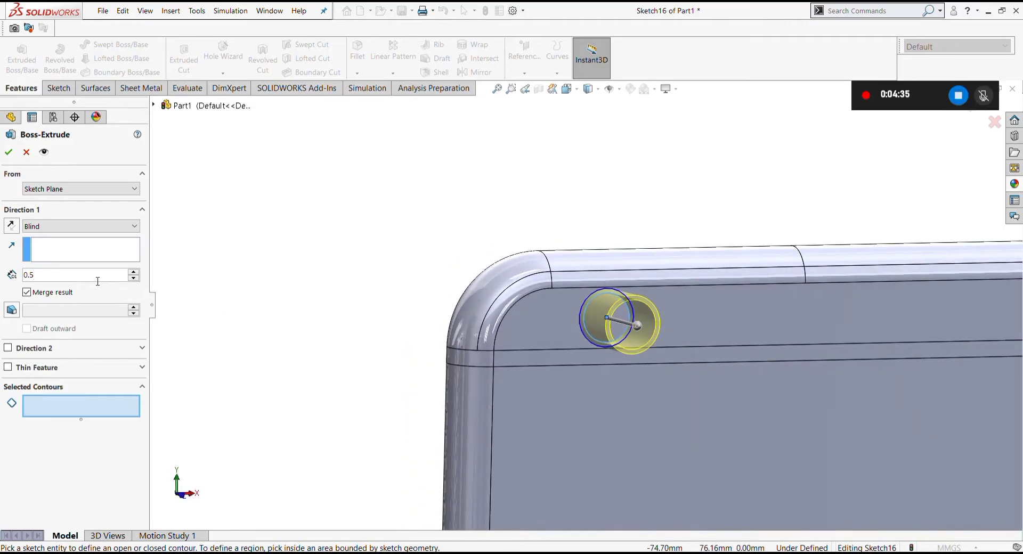
key("Return")
mouse_move(354, 286)
middle_mouse_down()
mouse_move(607, 347)
mouse_move(835, 375)
middle_mouse_up()
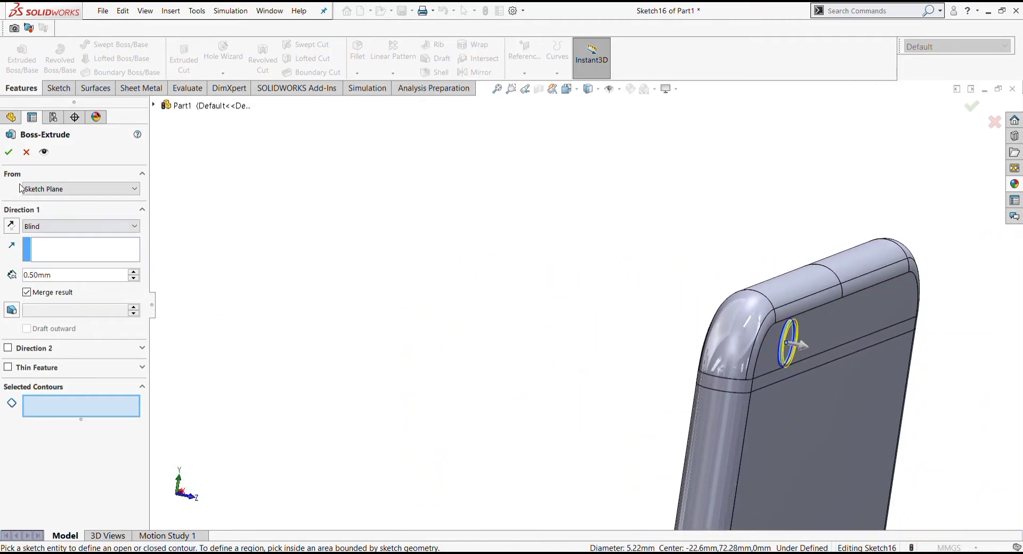
key("Return")
mouse_move(482, 308)
middle_mouse_down()
mouse_move(766, 336)
mouse_move(818, 376)
middle_mouse_up()
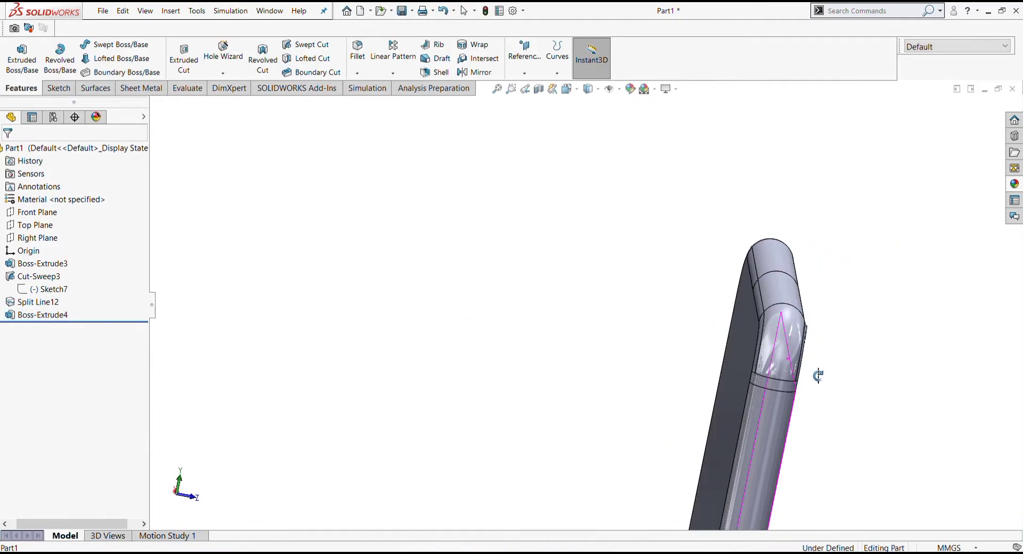
key("ctrl+1")
scroll(672, 286, "down", 2)
scroll(641, 263, "down", 2)
Sketch a smaller 2.08 mm circle concentric with the raised disc on its face.
left_click(639, 424)
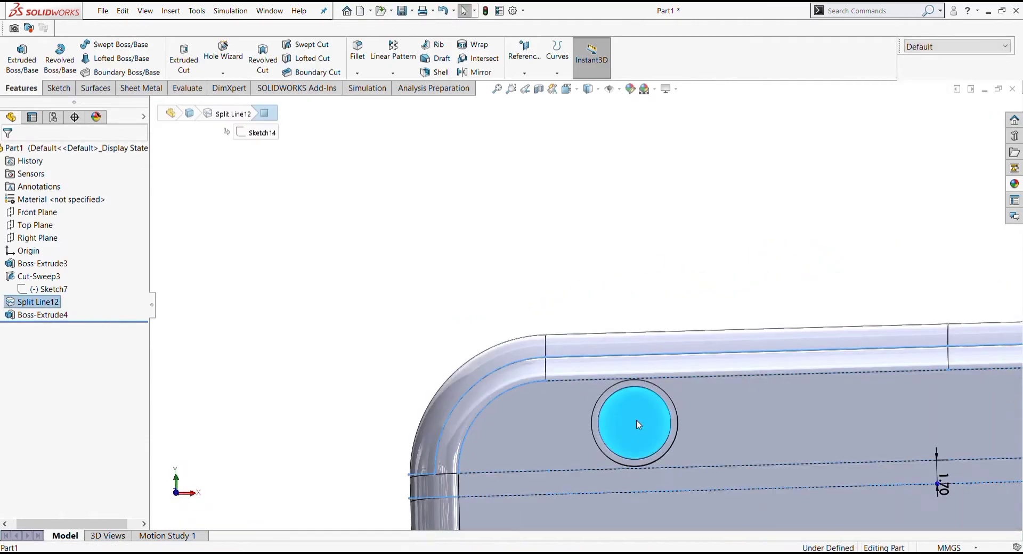
left_click(654, 409)
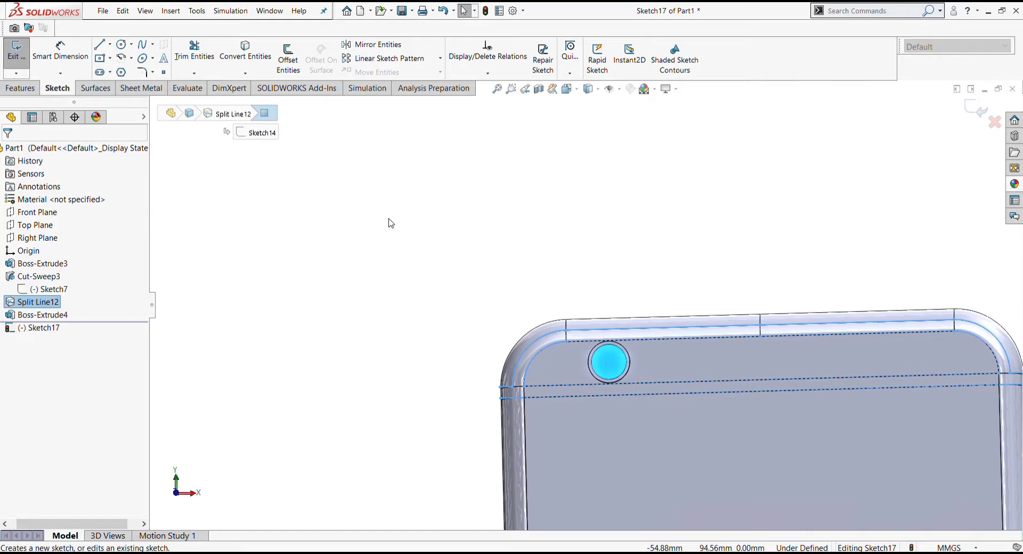
left_click(350, 217)
left_click(121, 43)
scroll(552, 282, "down", 3)
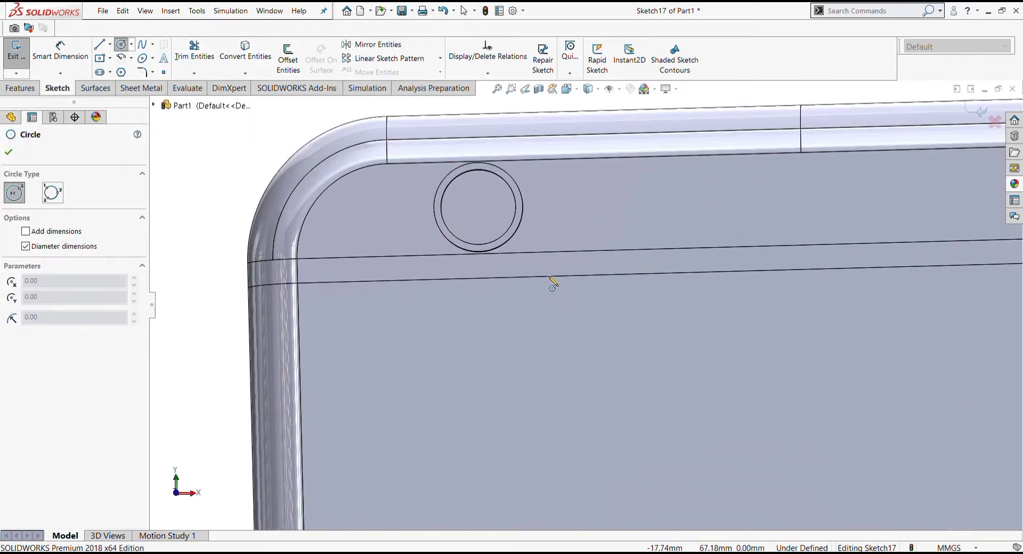
left_click(479, 207)
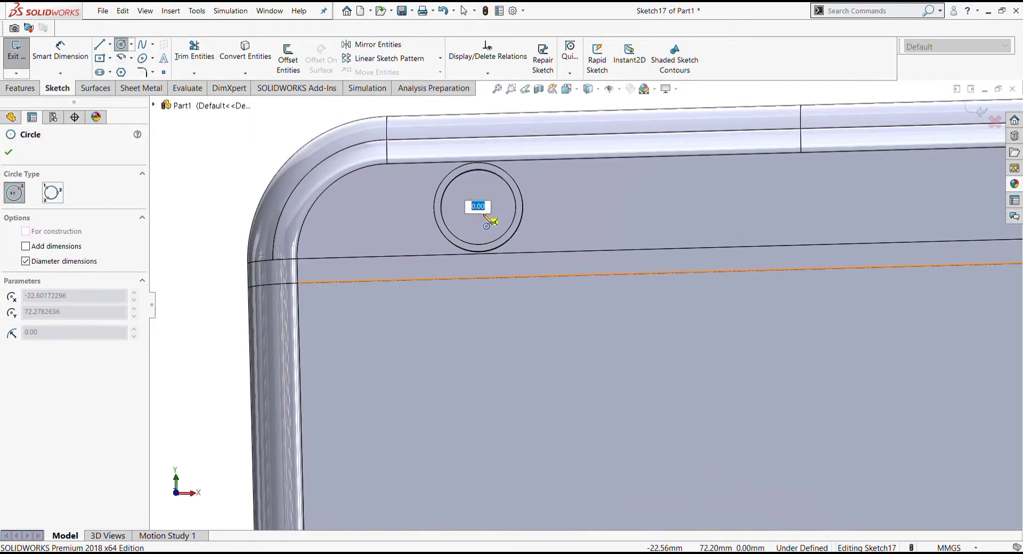
left_click(490, 226)
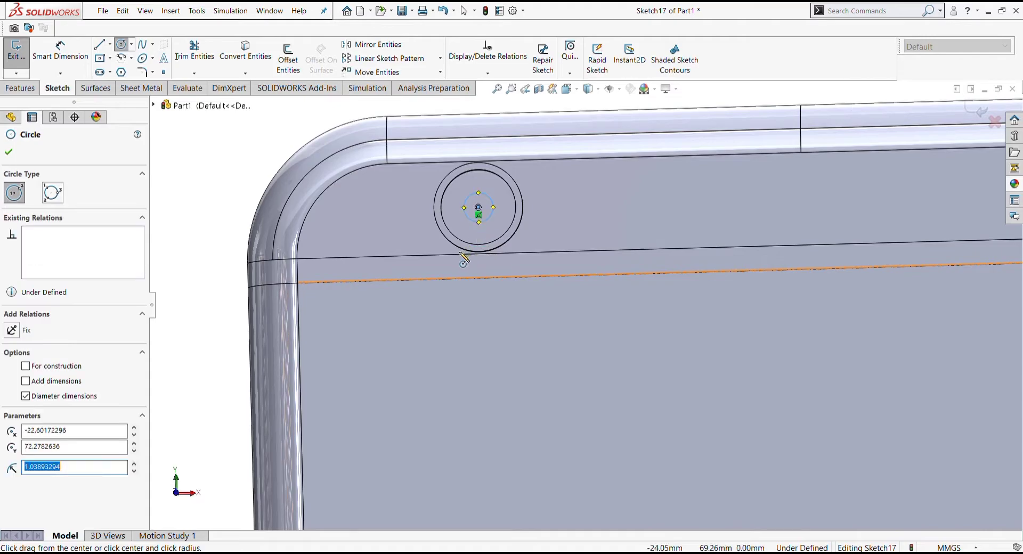
key("z")
Project the small circle onto the disc face as Split Line13.
left_click(20, 88)
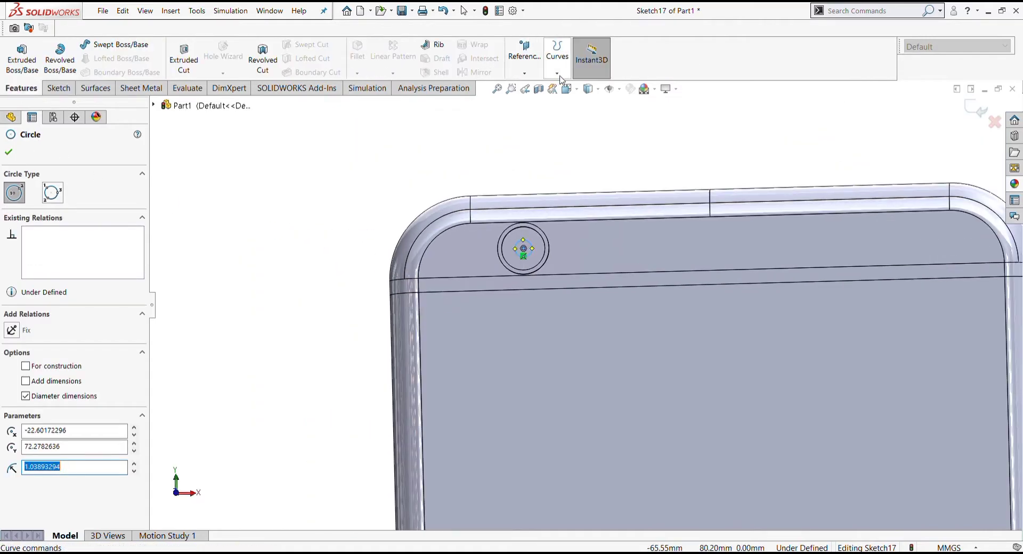
left_click(558, 50)
left_click(537, 256)
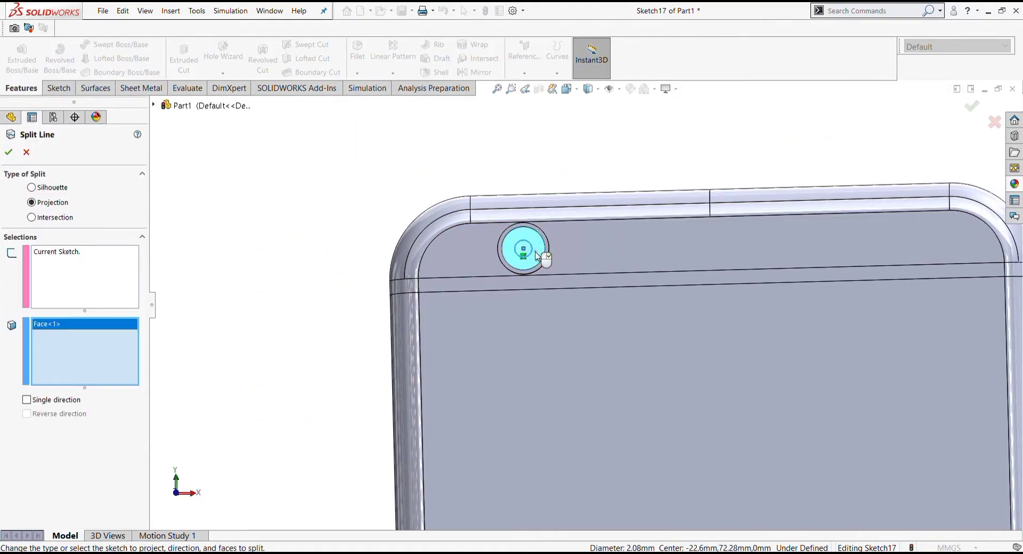
left_click(10, 153)
scroll(604, 373, "up", 2)
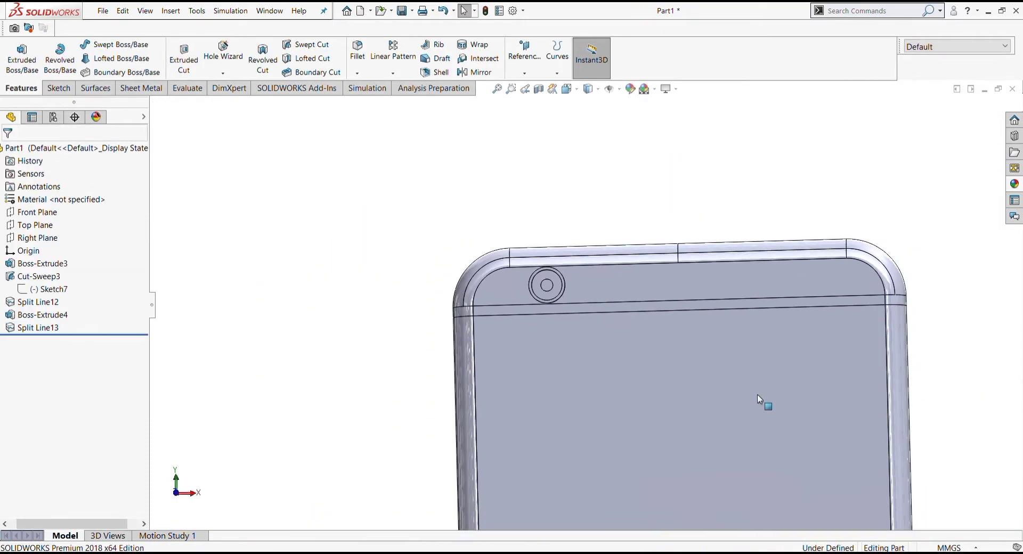
scroll(613, 293, "down", 3)
Open a new sketch on the top band of the phone's front face.
left_click(565, 282)
left_click(599, 207)
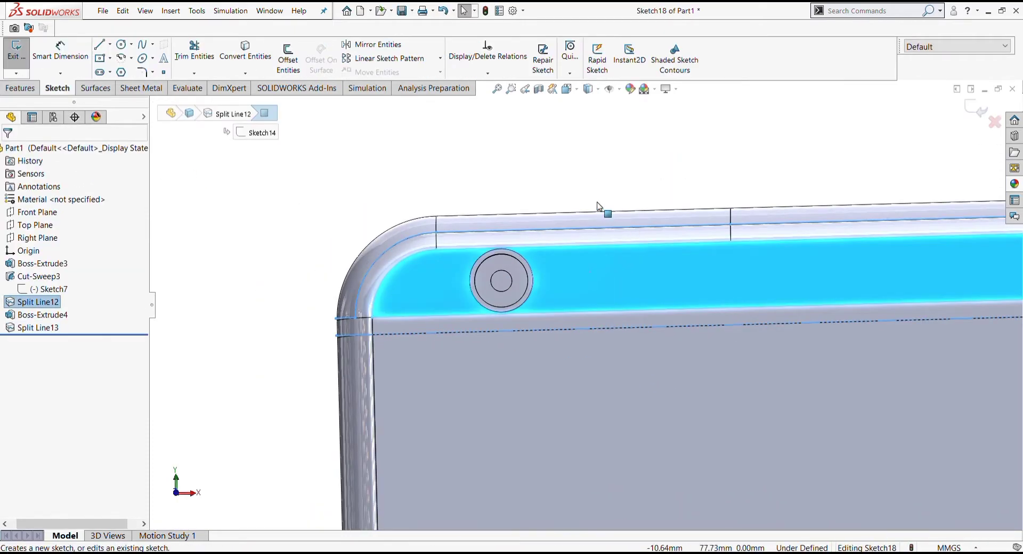
key("ctrl+b")
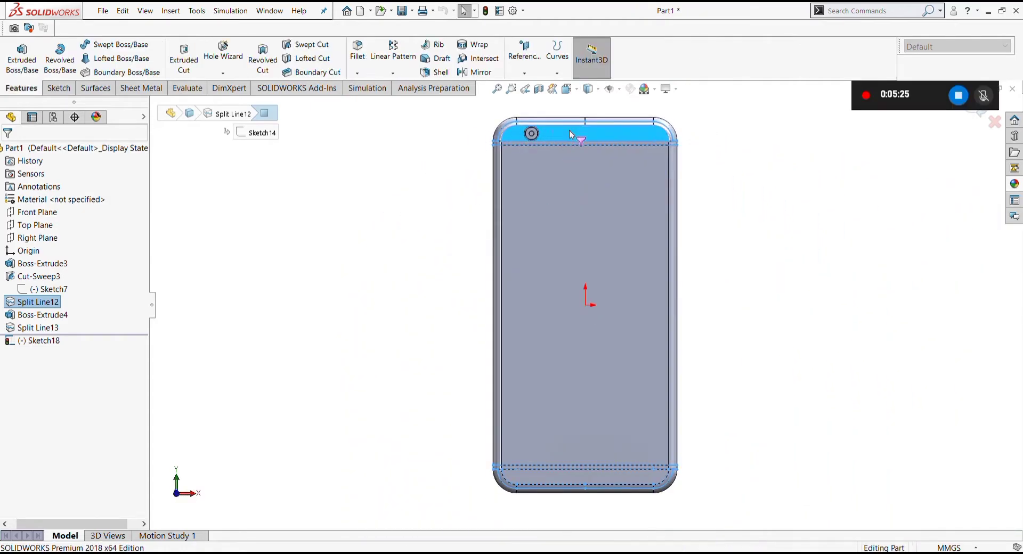
key("ctrl+z")
scroll(565, 144, "down", 3)
scroll(559, 163, "down", 2)
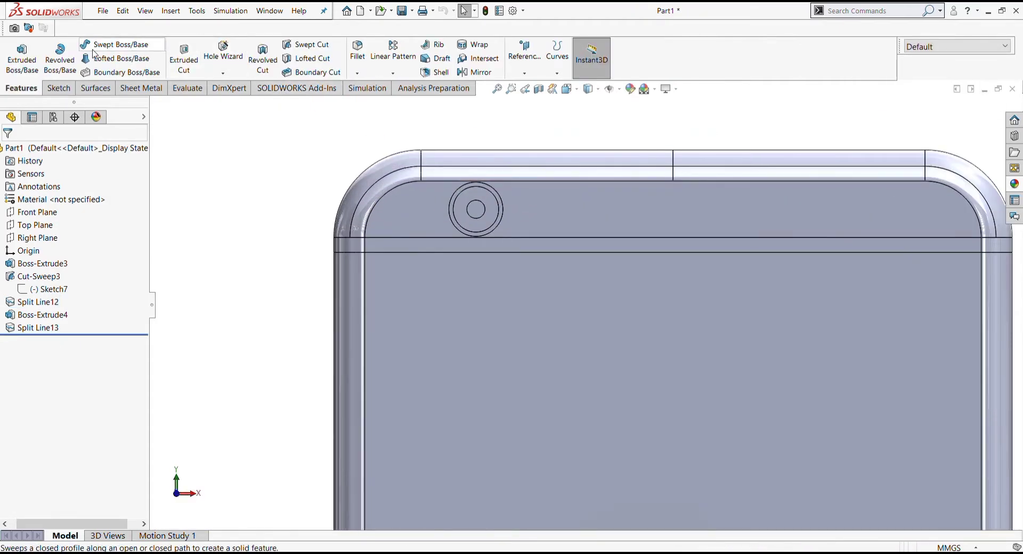
left_click(57, 88)
left_click(537, 217)
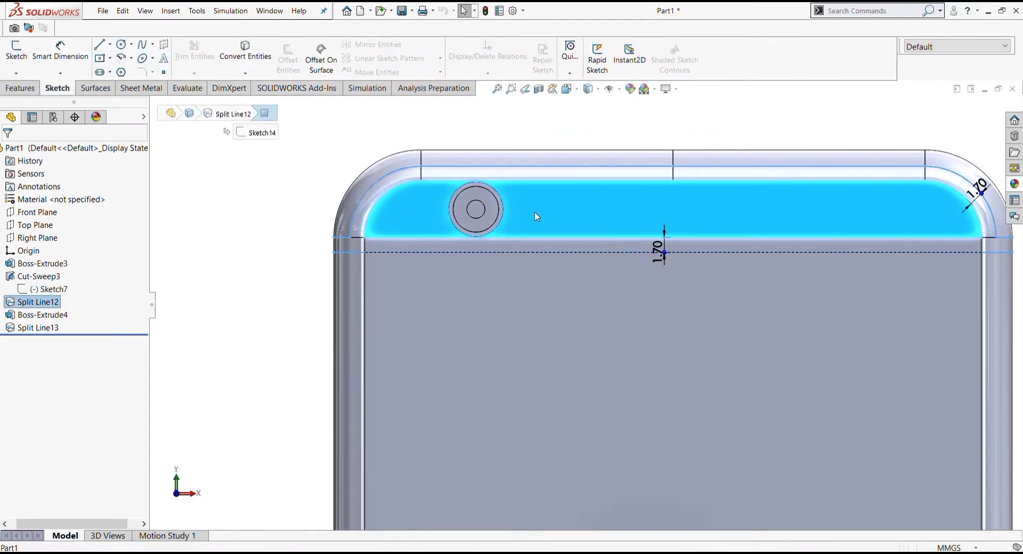
left_click(521, 173)
left_click(122, 44)
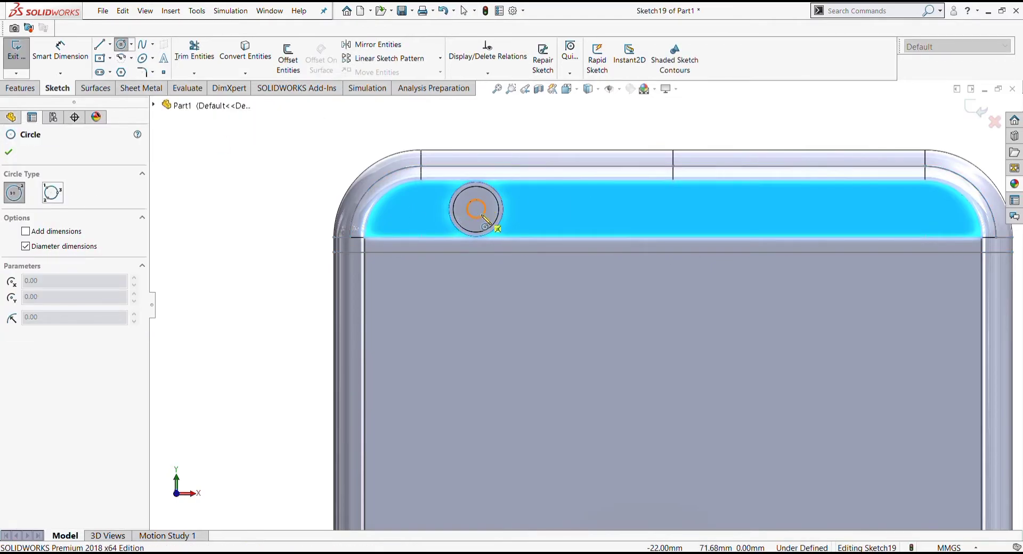
key("Escape")
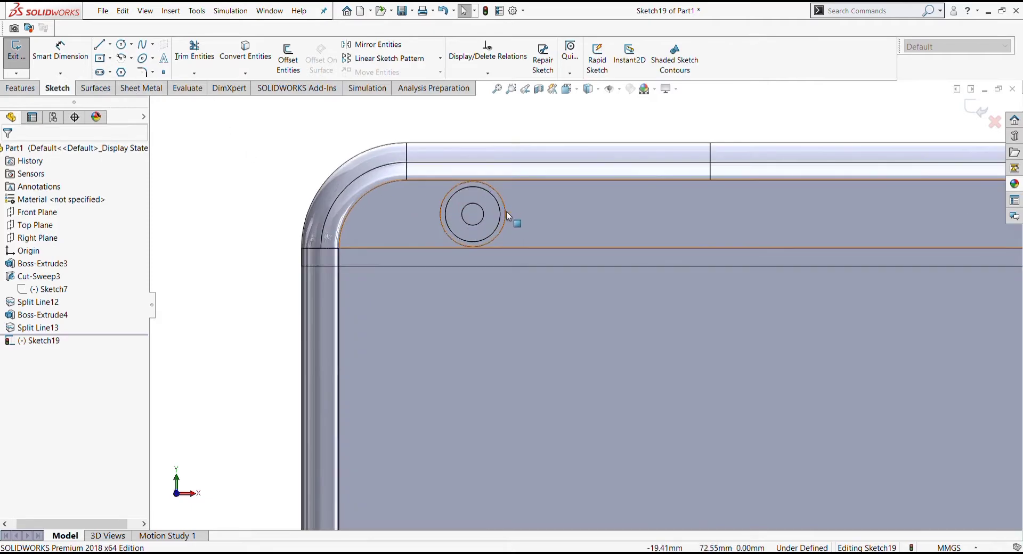
scroll(476, 227, "down", 3)
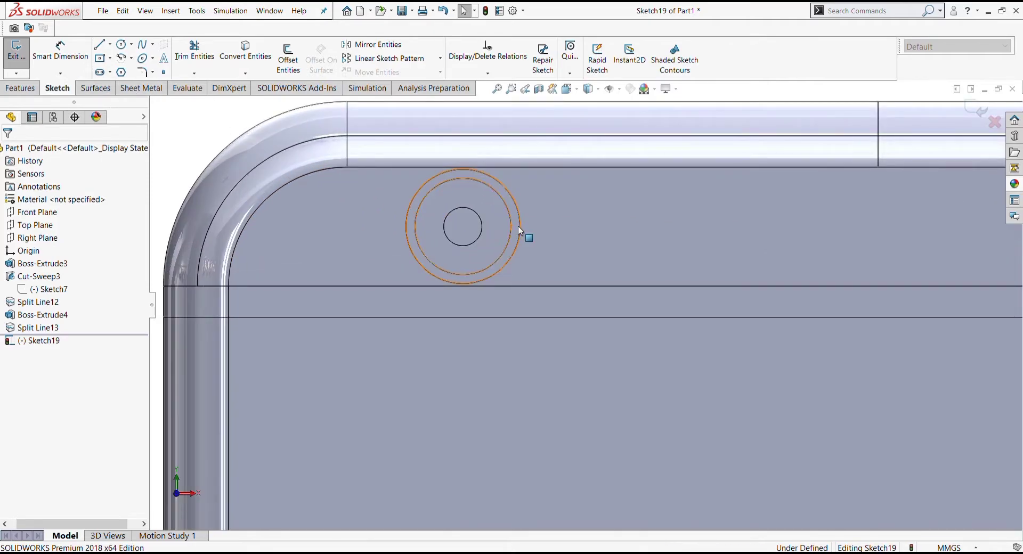
Draw a larger circle to the right of the camera ring.
left_click(121, 44)
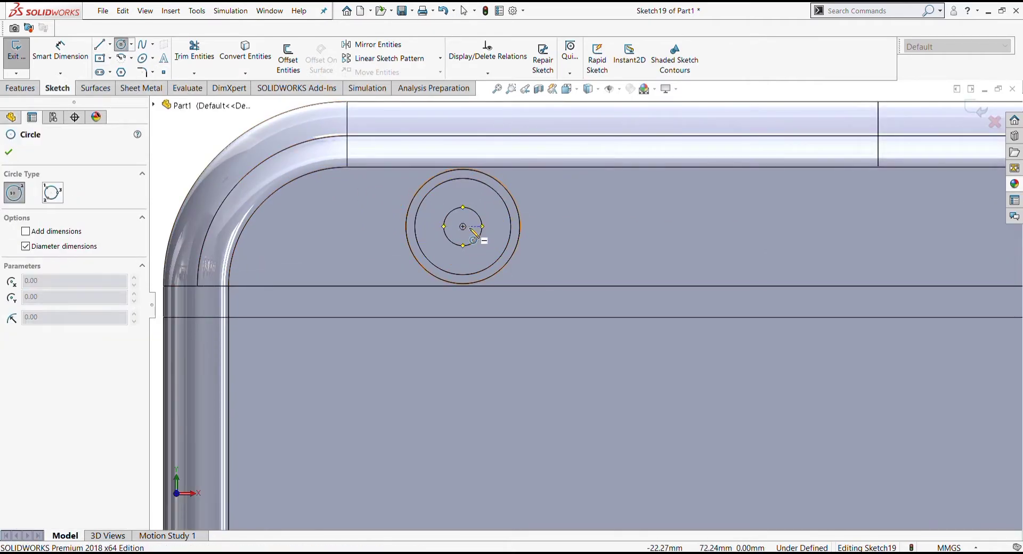
scroll(629, 233, "up", 5)
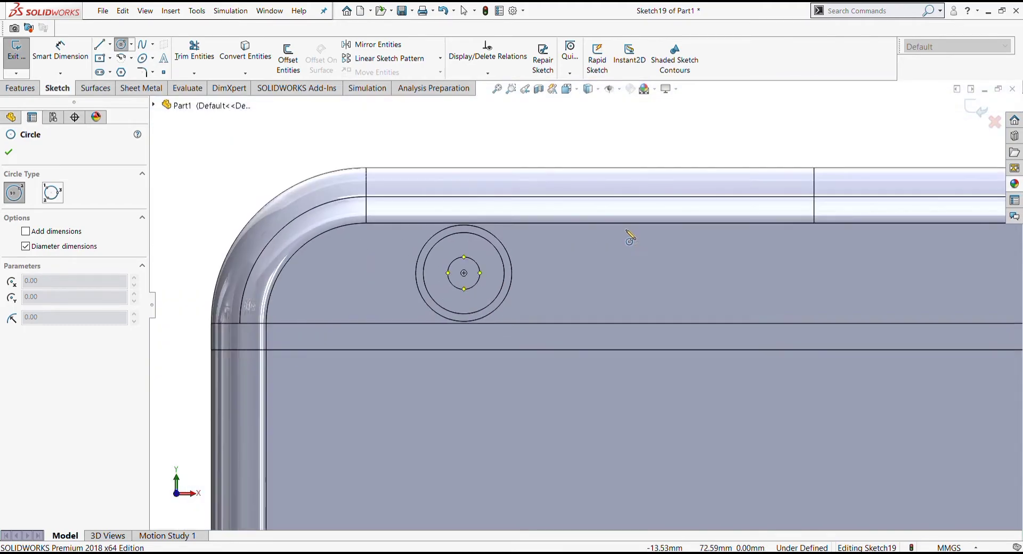
scroll(631, 233, "up", 4)
scroll(617, 290, "up", 1)
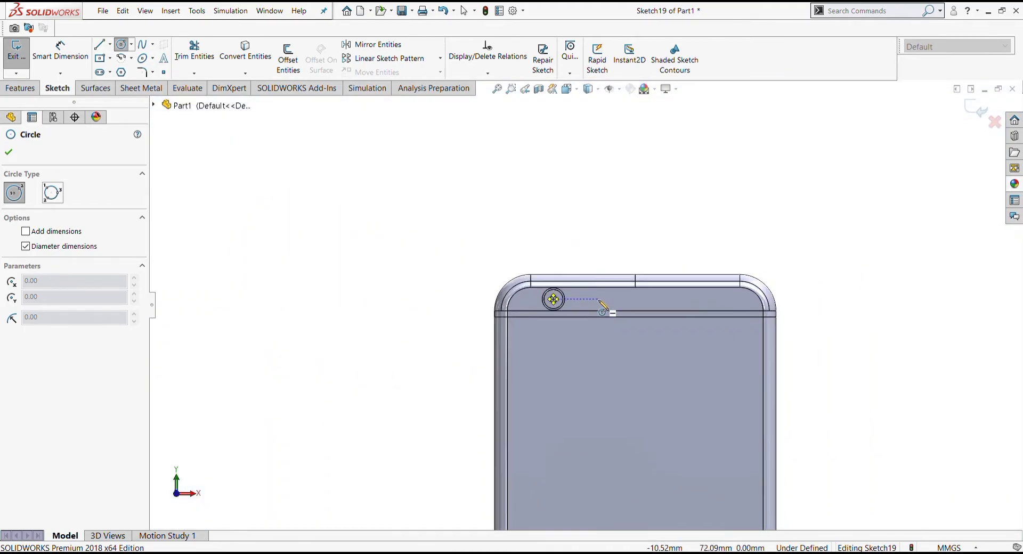
scroll(602, 305, "down", 3)
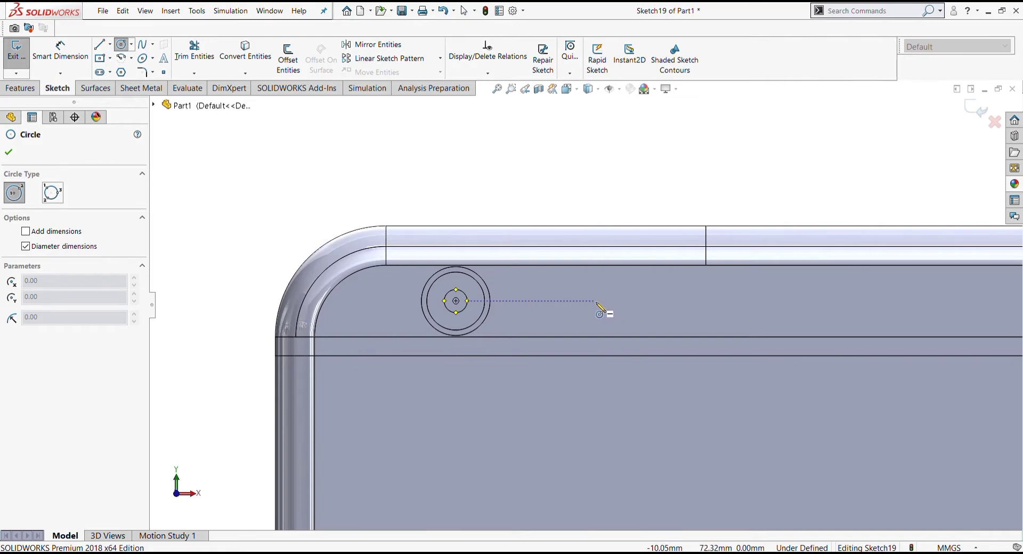
left_click(585, 301)
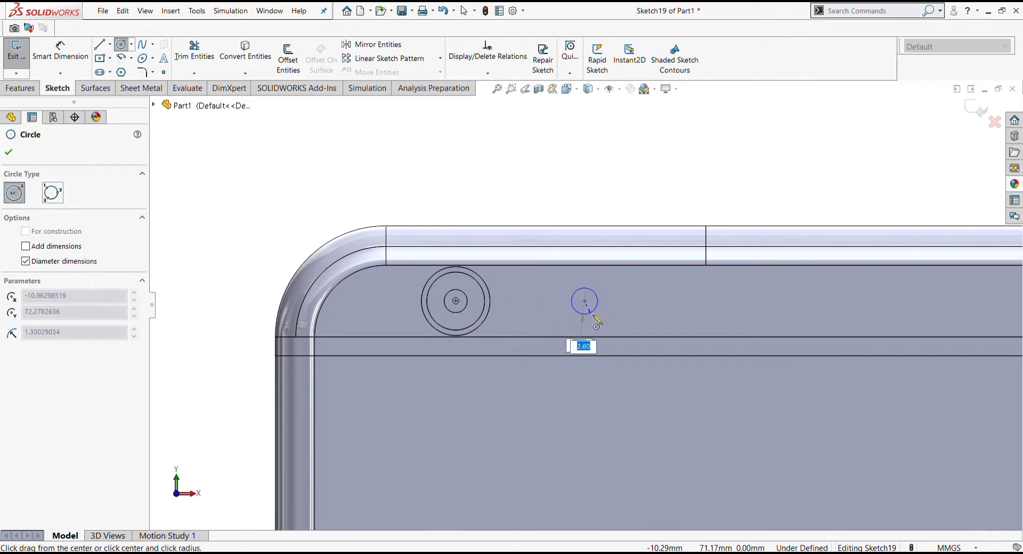
left_click(604, 324)
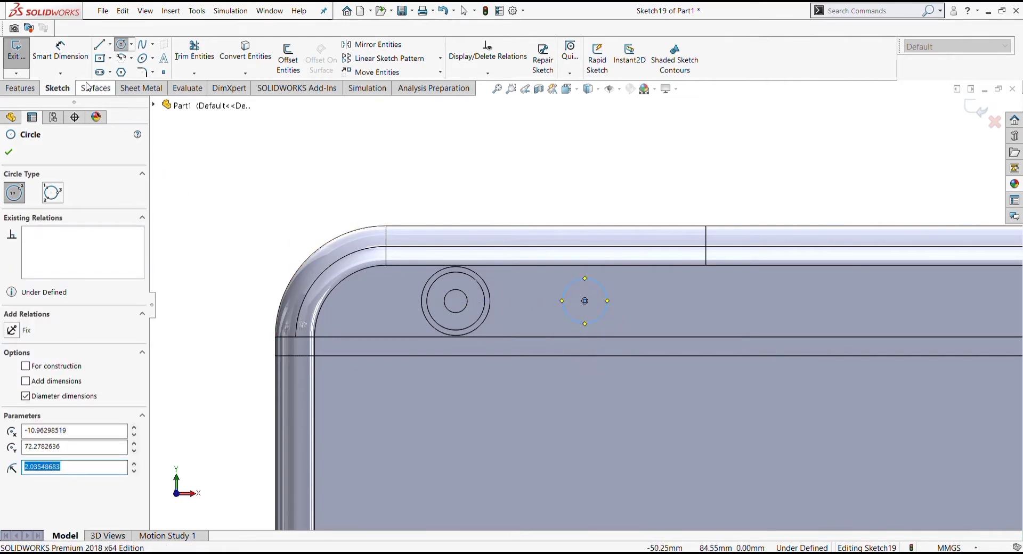
Add a small circle beside the camera ring and slide the larger circle closer to it.
left_click(514, 301)
left_click(522, 317)
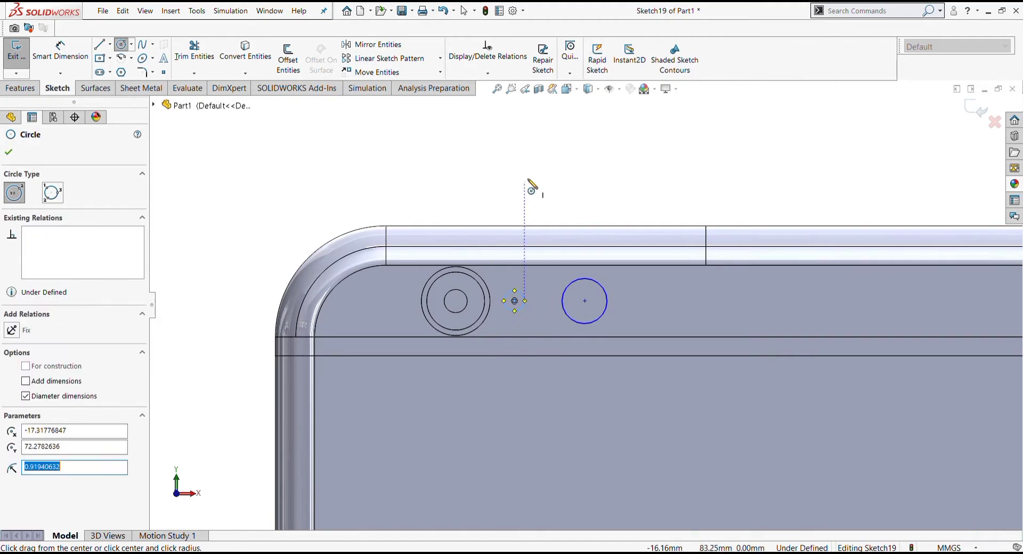
key("Escape")
left_click_drag(585, 301, 567, 304)
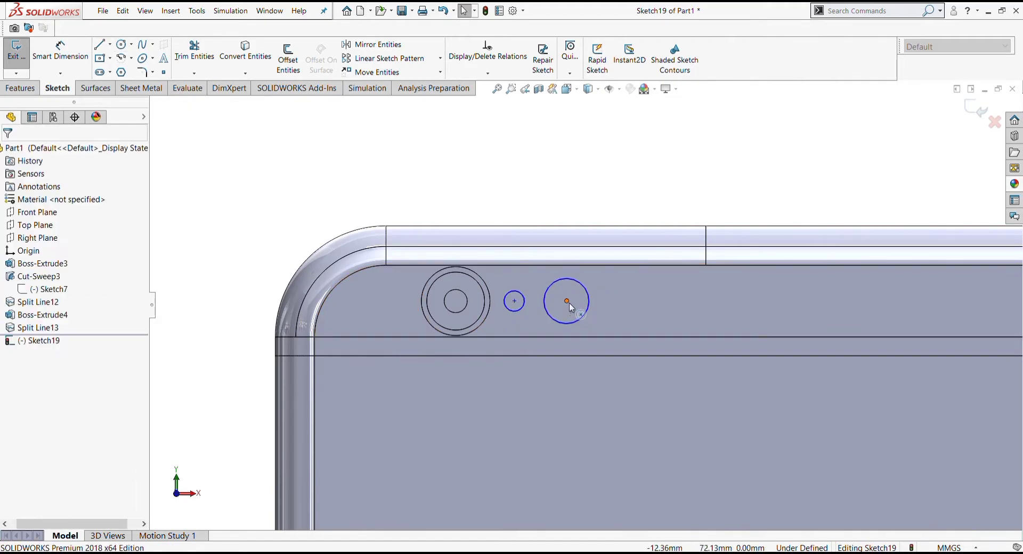
key("Escape")
scroll(567, 307, "up", 3)
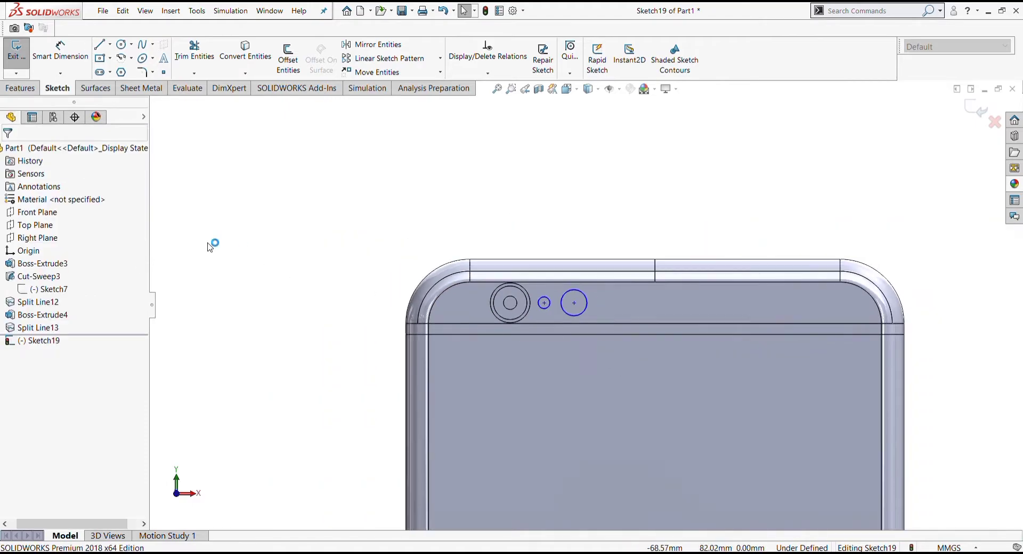
Project the two circles onto the phone's top face as a Split Line.
left_click(20, 88)
left_click(557, 56)
left_click(573, 96)
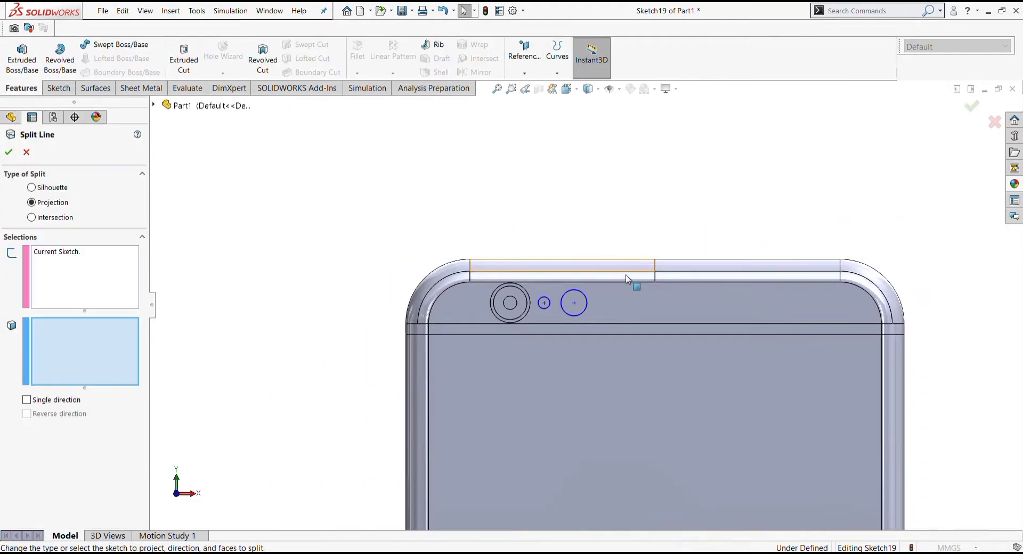
left_click(655, 307)
left_click(9, 153)
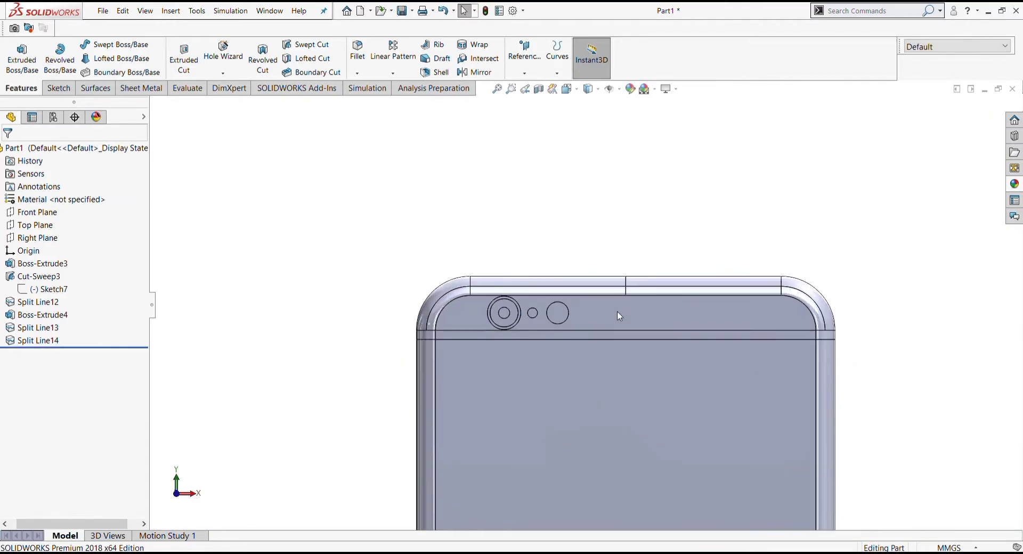
Zoom and orbit the phone to inspect the new split circles edge-on.
scroll(573, 312, "down", 3)
scroll(565, 299, "down", 3)
mouse_move(271, 338)
middle_mouse_down()
mouse_move(523, 425)
mouse_move(422, 406)
middle_mouse_up()
scroll(533, 384, "up", 3)
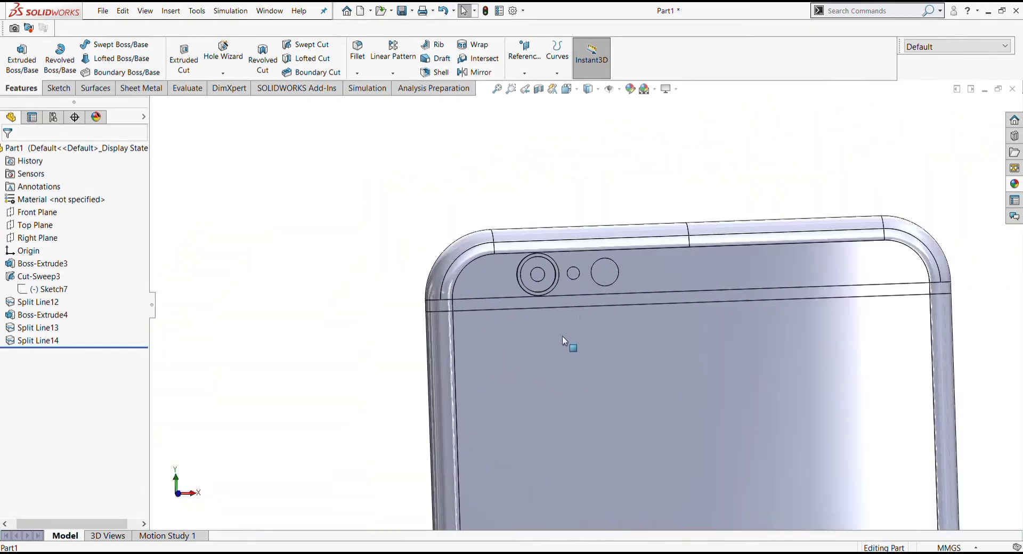
scroll(533, 298, "down", 3)
scroll(501, 282, "down", 2)
scroll(608, 358, "up", 5)
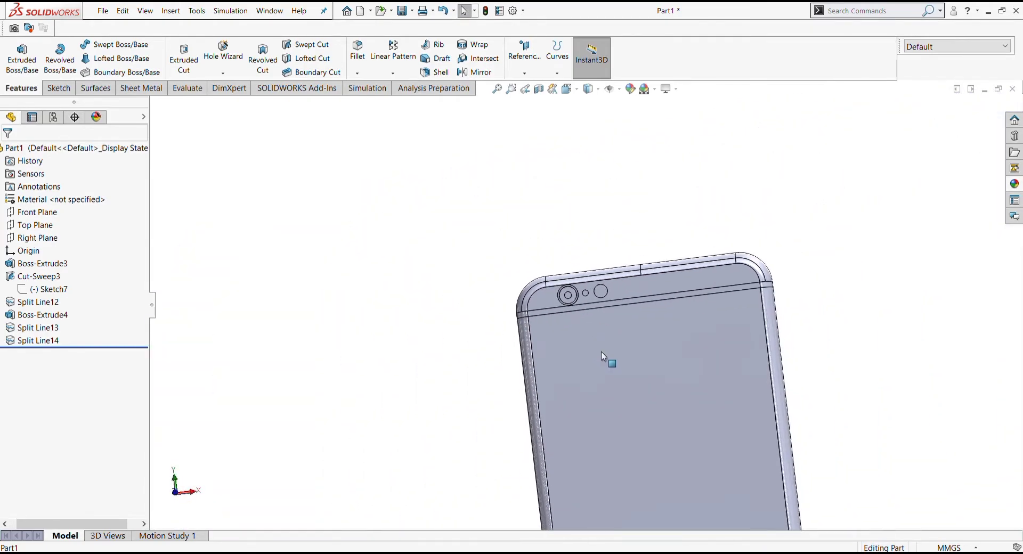
scroll(624, 356, "down", 1)
scroll(627, 367, "up", 2)
scroll(590, 296, "down", 1)
scroll(588, 293, "up", 3)
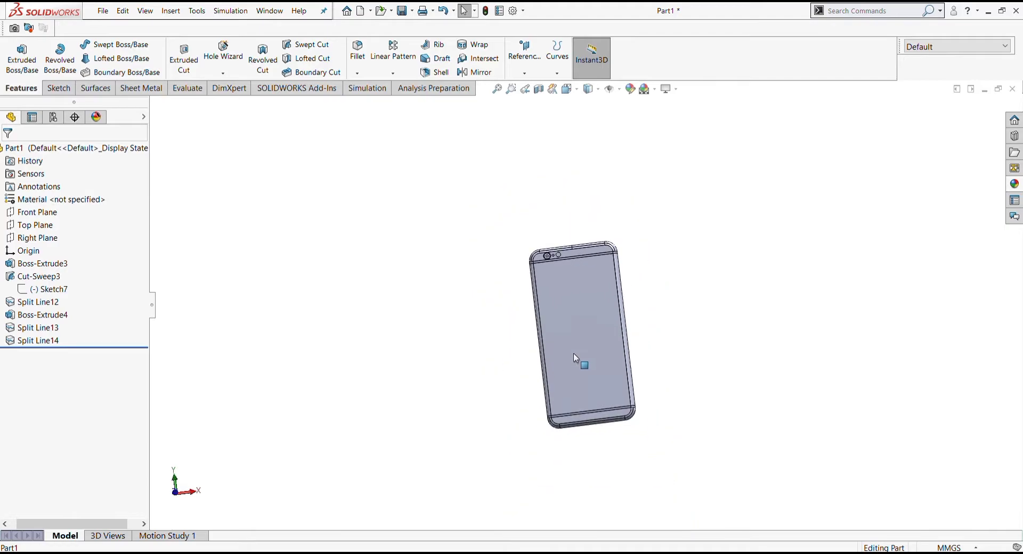
mouse_move(588, 293)
middle_mouse_down()
mouse_move(598, 343)
mouse_move(678, 336)
mouse_move(624, 353)
mouse_move(532, 327)
mouse_move(480, 292)
middle_mouse_up()
Sketch a centre rectangle from the origin on the phone's front face to outline the screen.
left_click(528, 318)
left_click(570, 281)
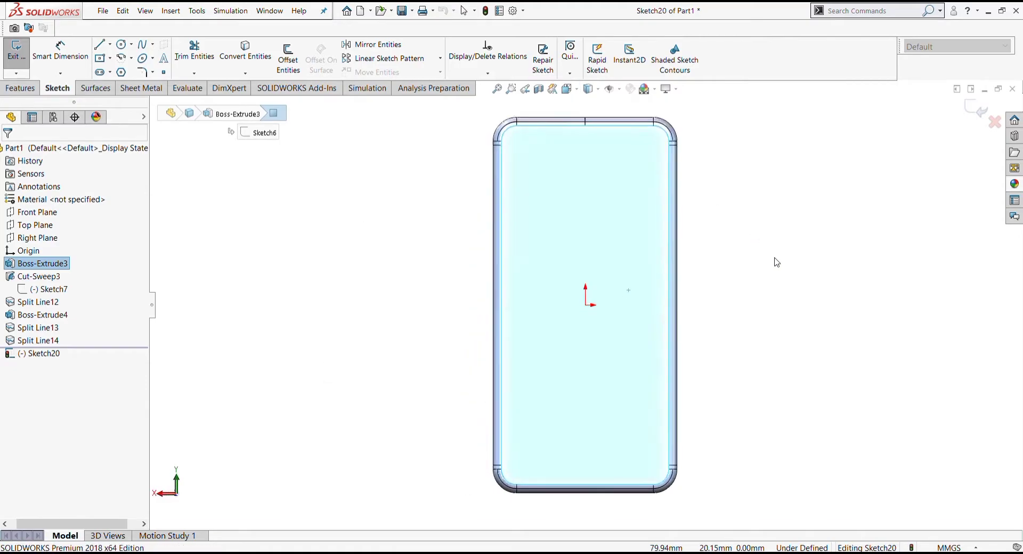
left_click(103, 59)
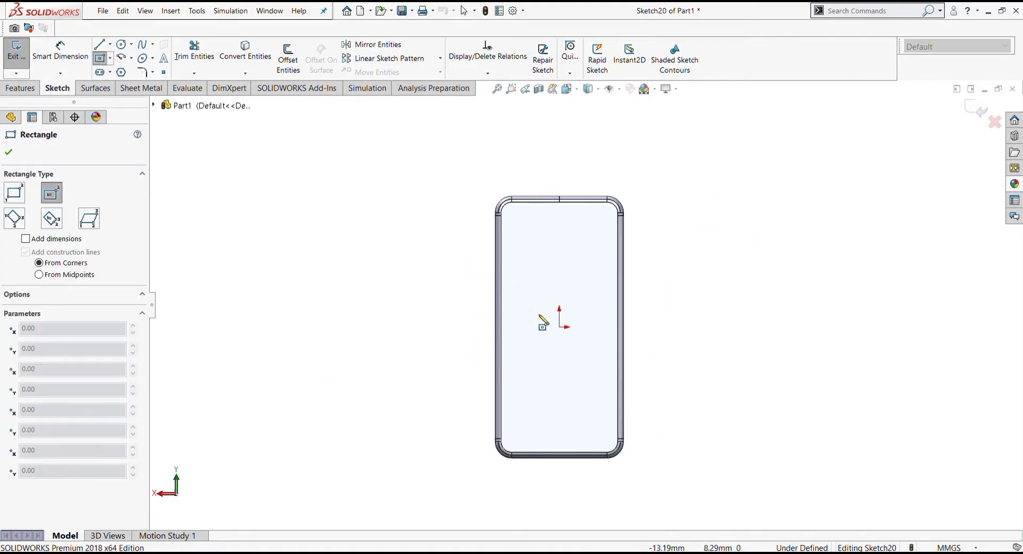
left_click(560, 326)
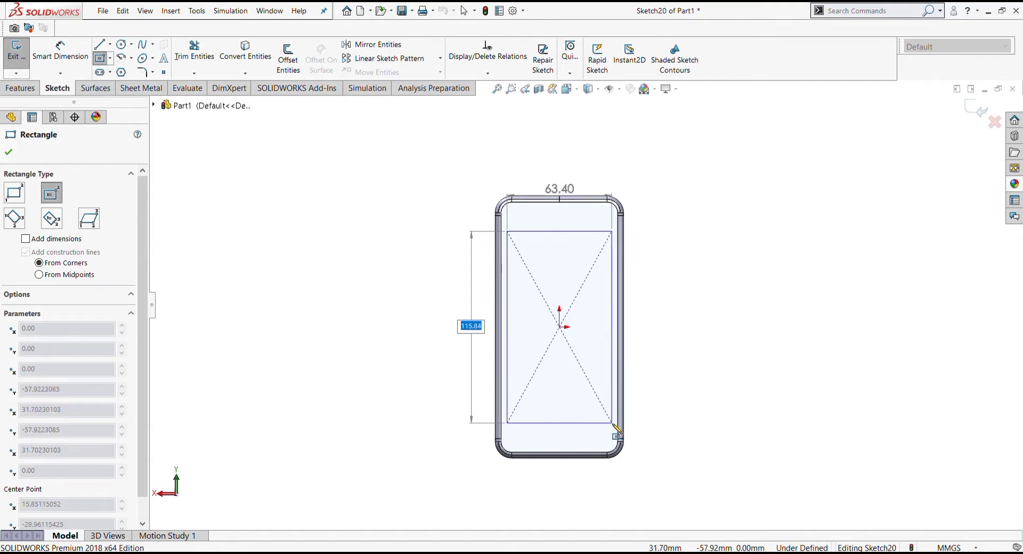
left_click(616, 426)
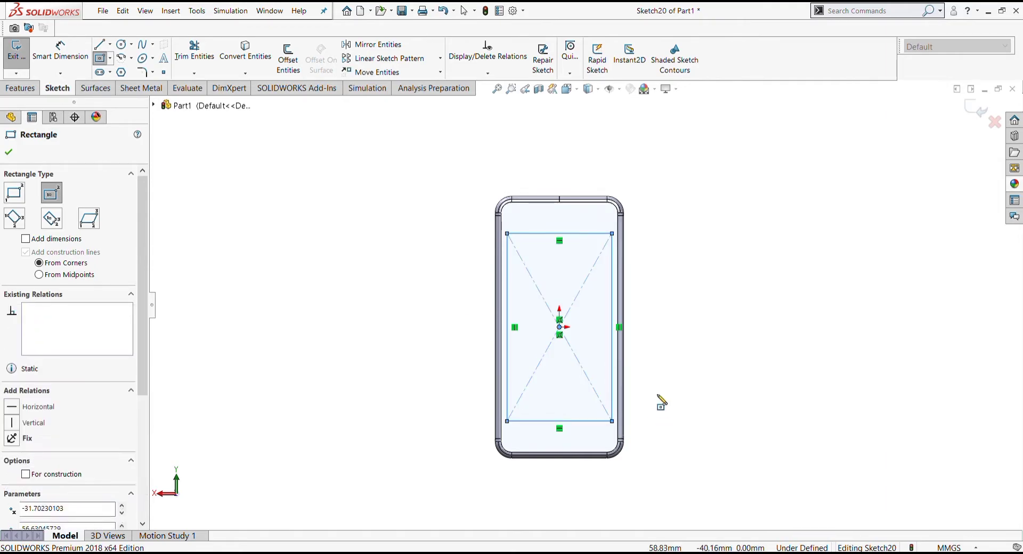
scroll(660, 404, "down", 4)
scroll(548, 338, "up", 2)
left_click(9, 152)
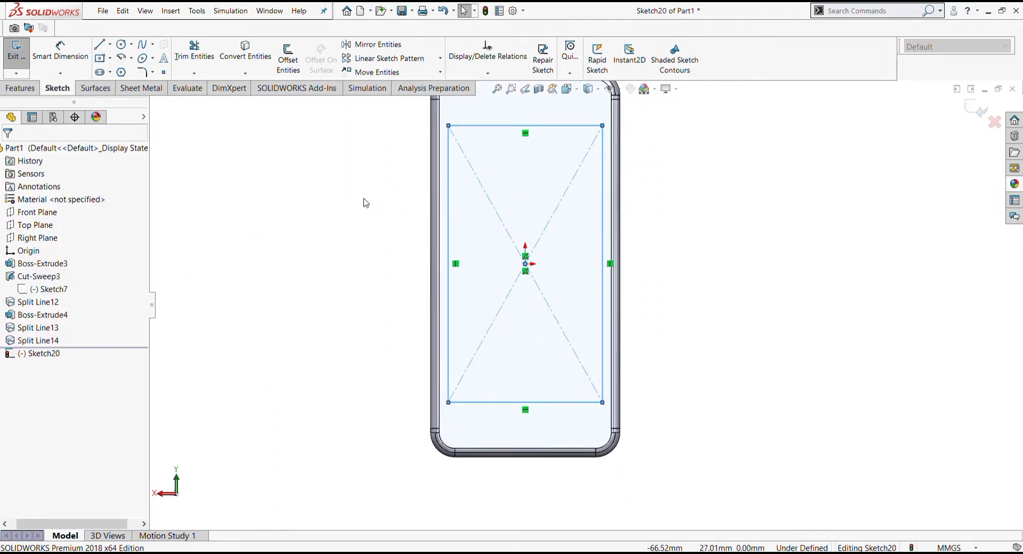
scroll(748, 256, "down", 3)
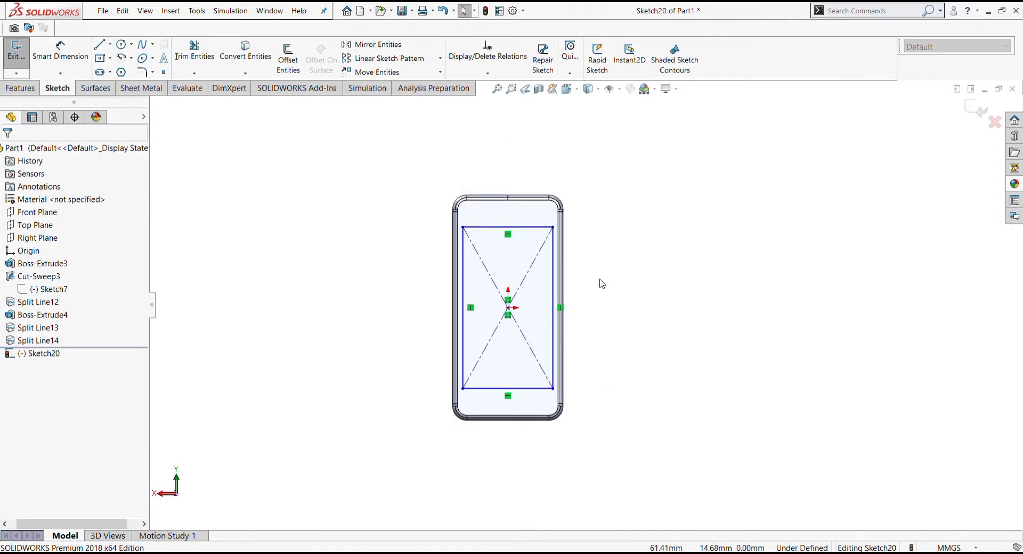
scroll(653, 413, "down", 2)
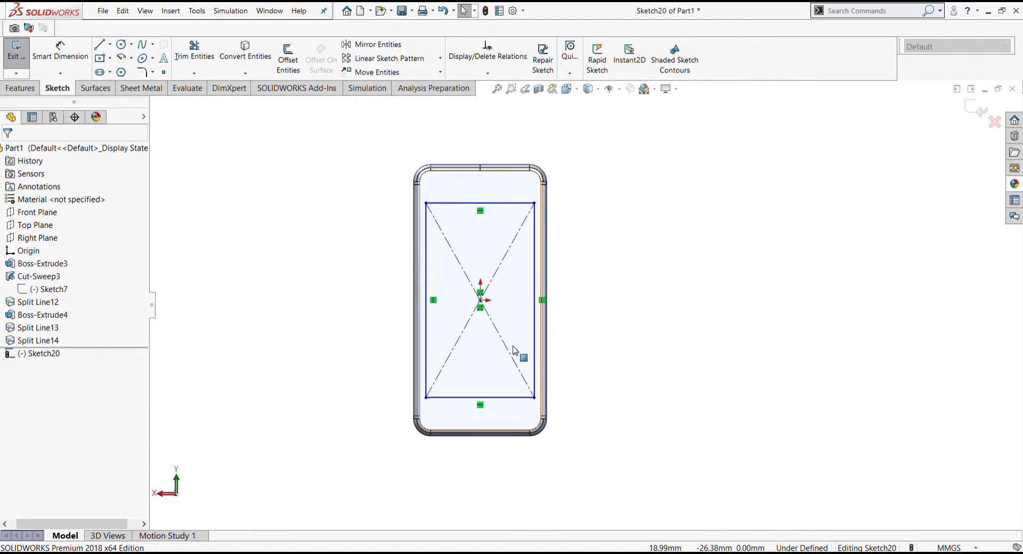
middle_click_drag(478, 260, 522, 332)
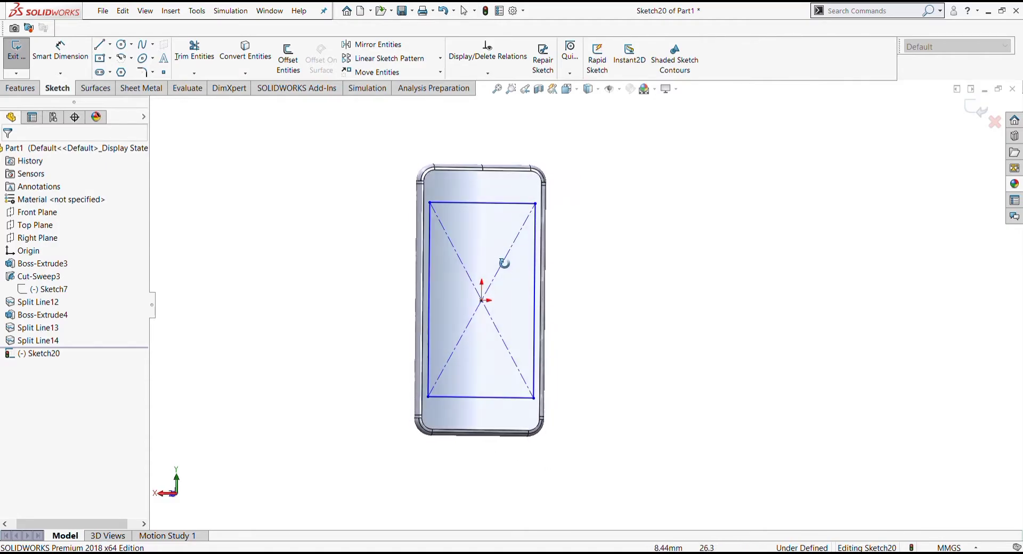
mouse_move(486, 421)
middle_mouse_down()
mouse_move(635, 334)
mouse_move(605, 313)
mouse_move(587, 318)
mouse_move(589, 281)
mouse_move(553, 283)
mouse_move(509, 238)
mouse_move(569, 275)
mouse_move(582, 331)
mouse_move(557, 295)
mouse_move(623, 318)
mouse_move(417, 338)
mouse_move(578, 400)
mouse_move(559, 373)
middle_mouse_up()
scroll(592, 326, "up", 2)
scroll(600, 322, "up", 2)
scroll(596, 308, "down", 3)
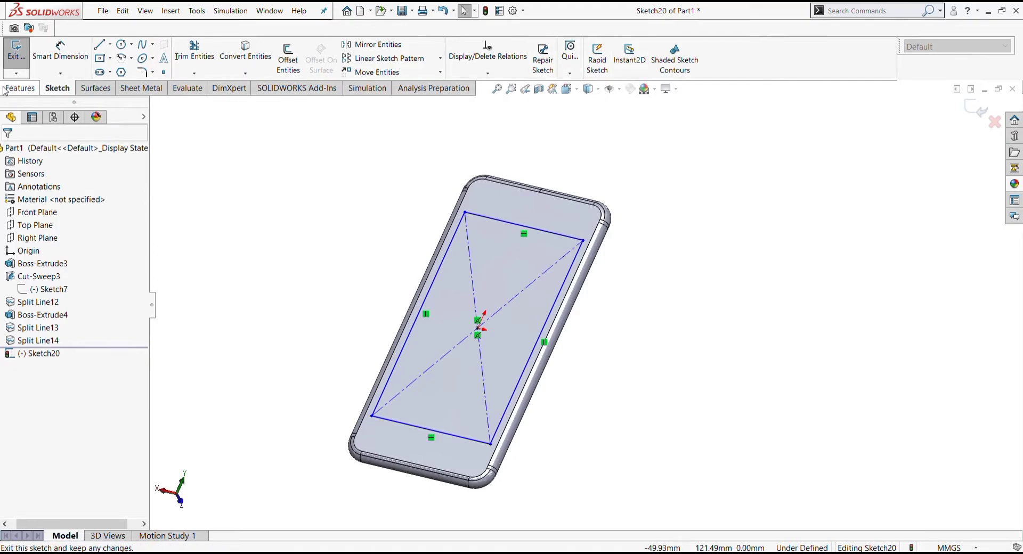
Project the rectangle onto the front face as Split Line15.
left_click(20, 88)
left_click(558, 56)
left_click(573, 94)
left_click(561, 217)
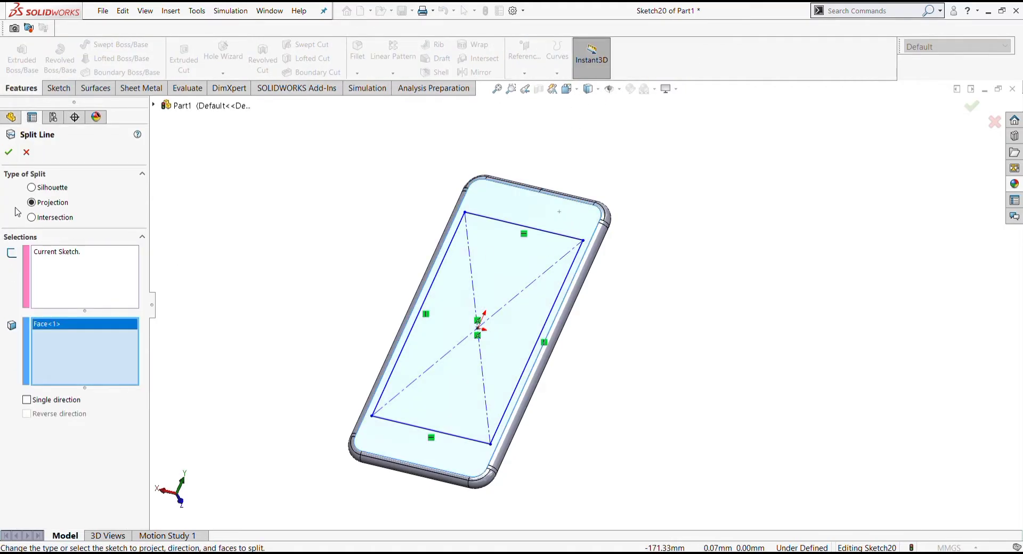
key("Return")
middle_click_drag(371, 278, 483, 472)
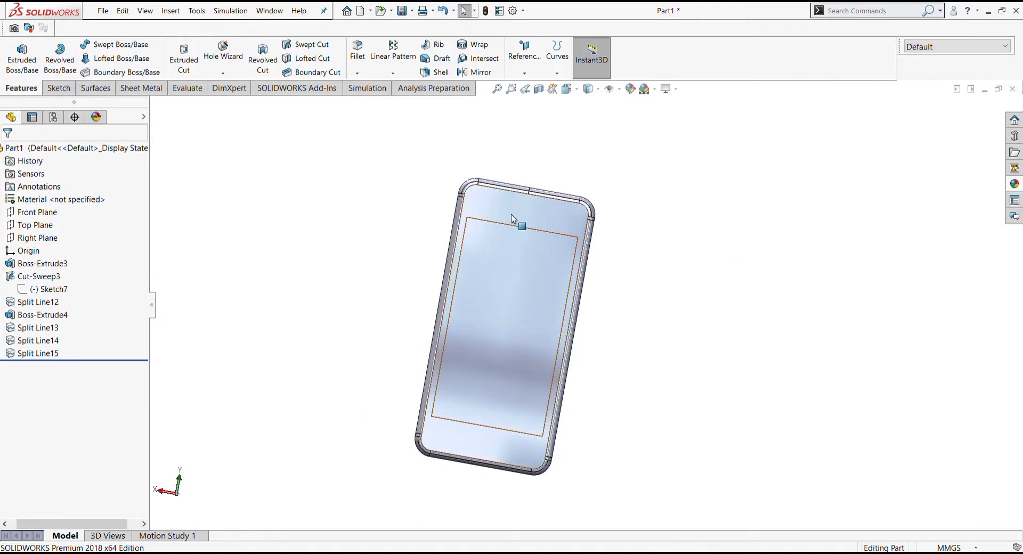
left_click(521, 221)
In a new front-face sketch viewed normal-to, draw the home-button circle below the screen.
left_click(564, 184)
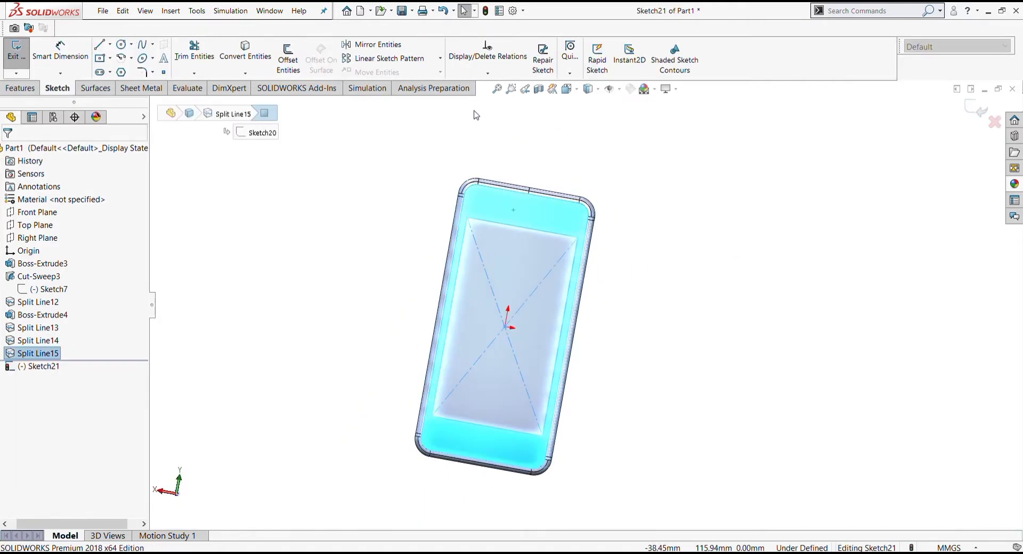
left_click(580, 95)
left_click(594, 129)
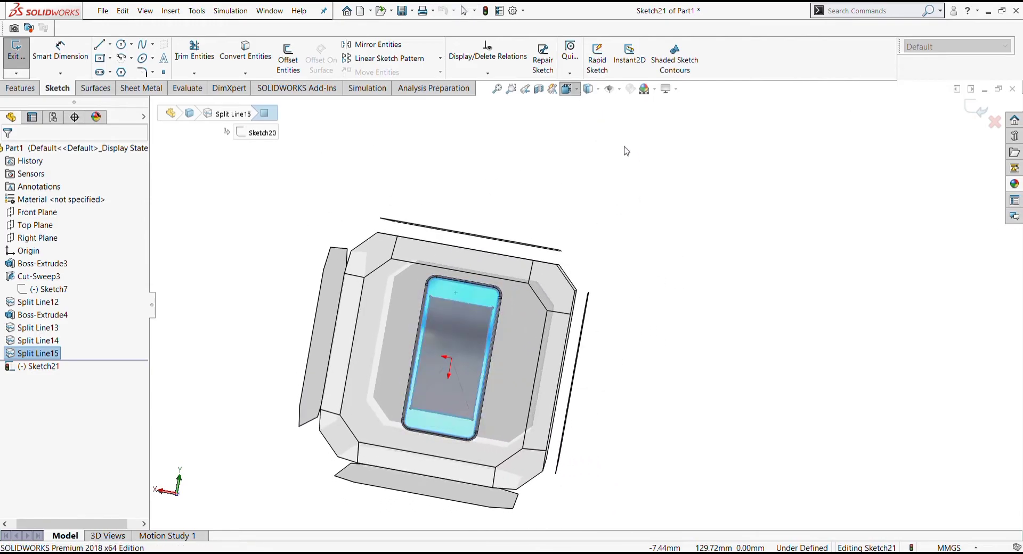
key("c")
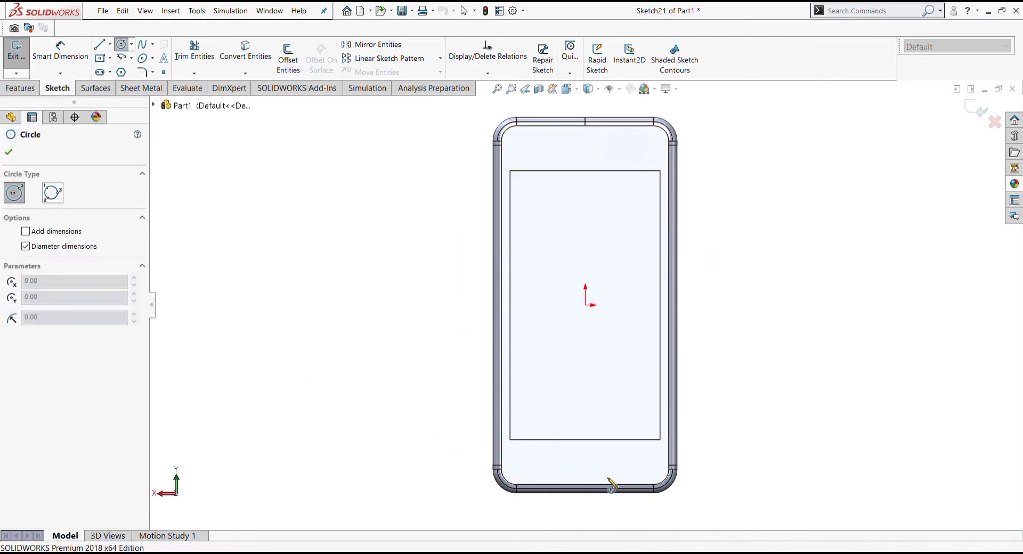
left_click(586, 460)
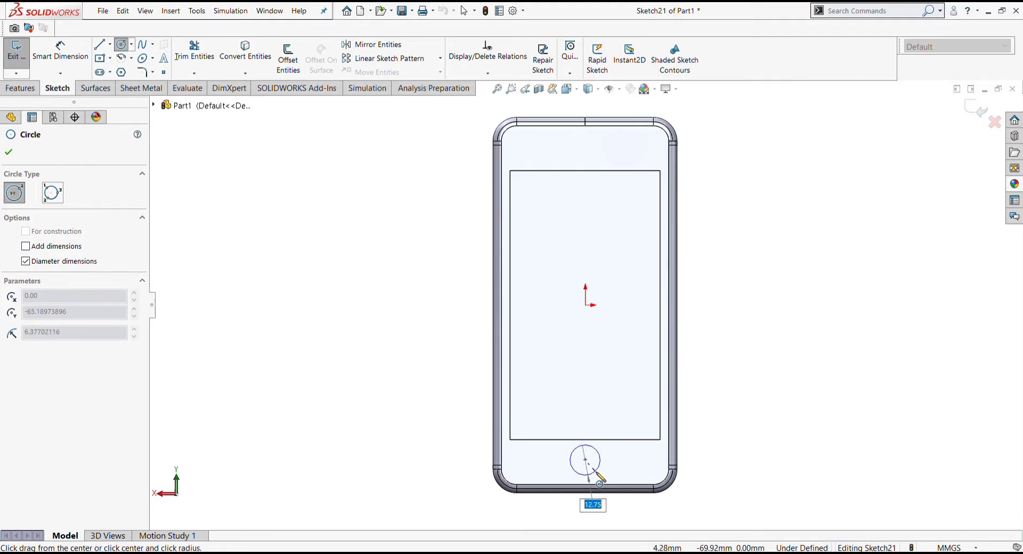
left_click(585, 474)
Try dimensioning against the screen and phone bottom edges, then cancel without adding any dimension.
left_click(60, 50)
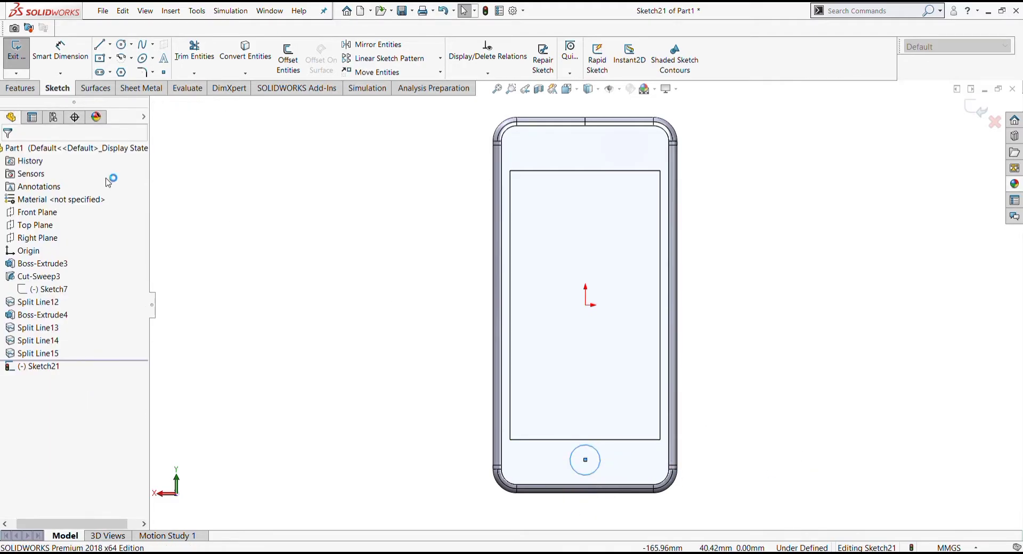
left_click(633, 440)
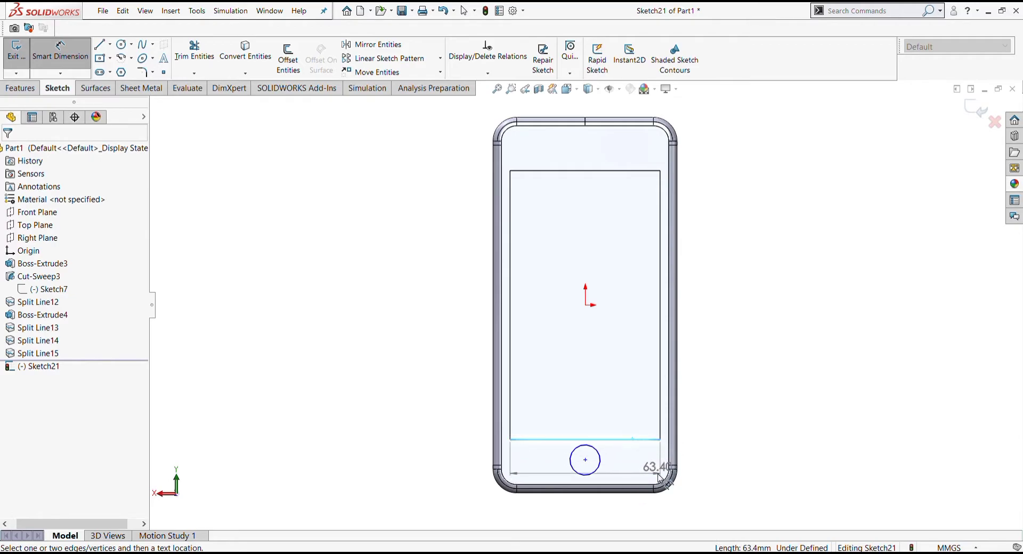
left_click(634, 486)
key("Escape")
key("Escape")
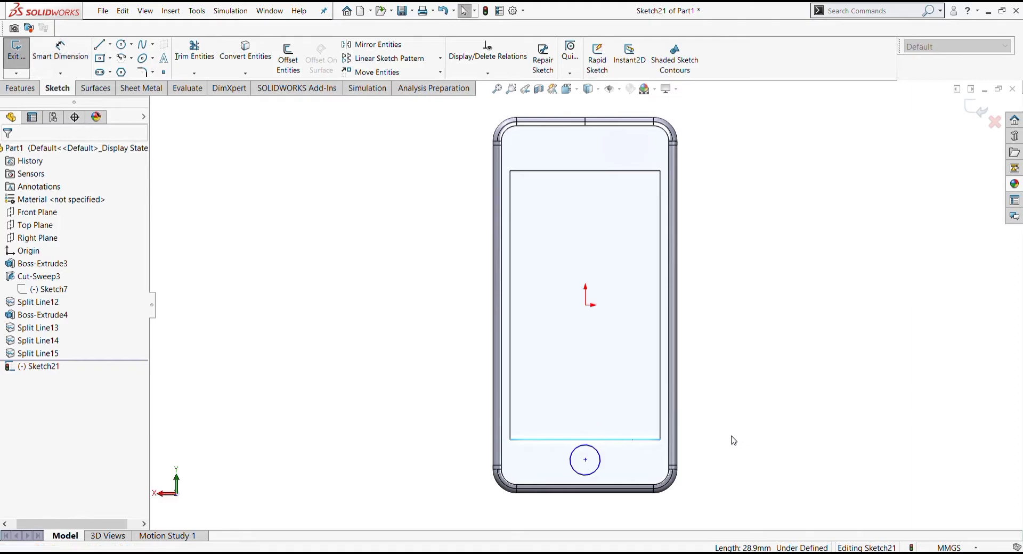
scroll(646, 485, "down", 3)
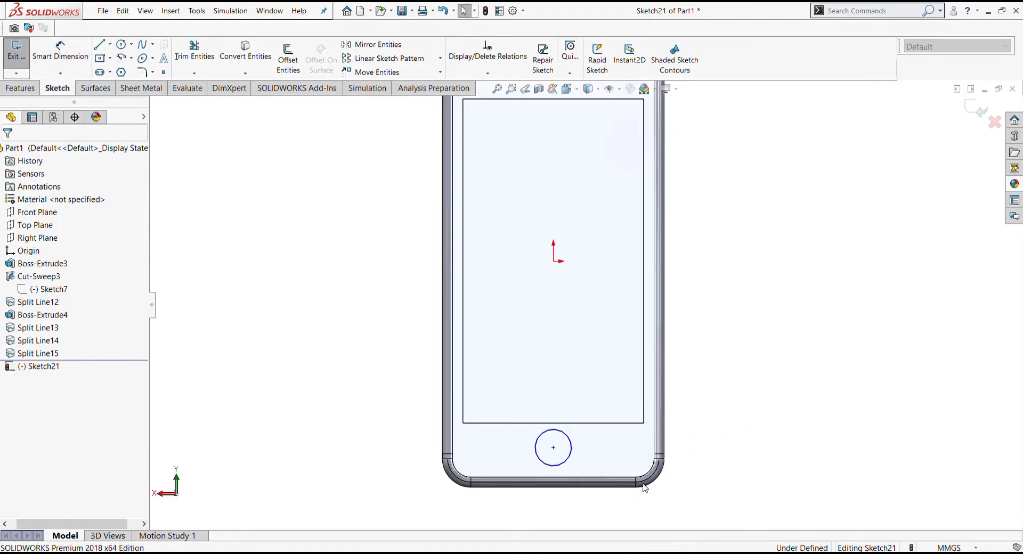
scroll(503, 475, "down", 2)
left_click(60, 50)
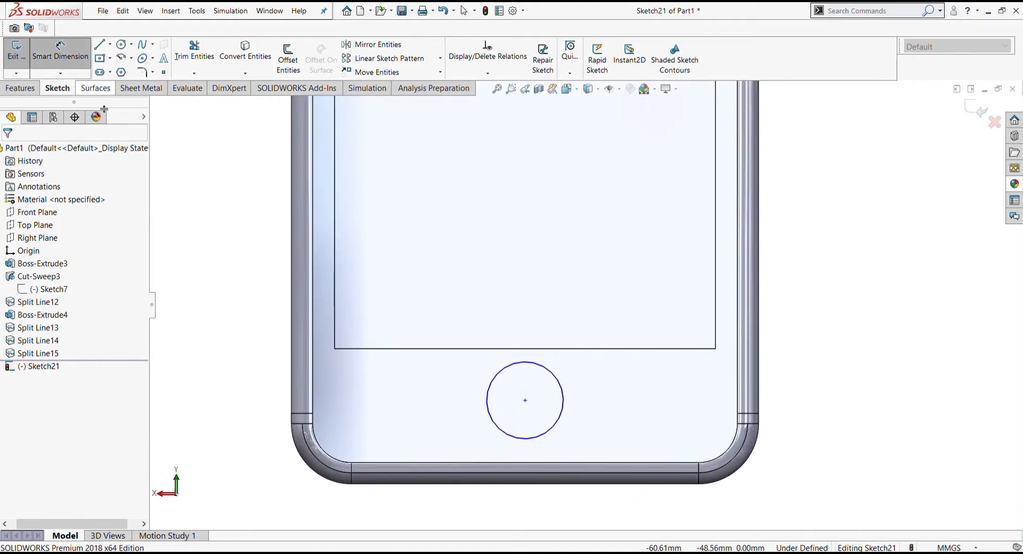
left_click(554, 467)
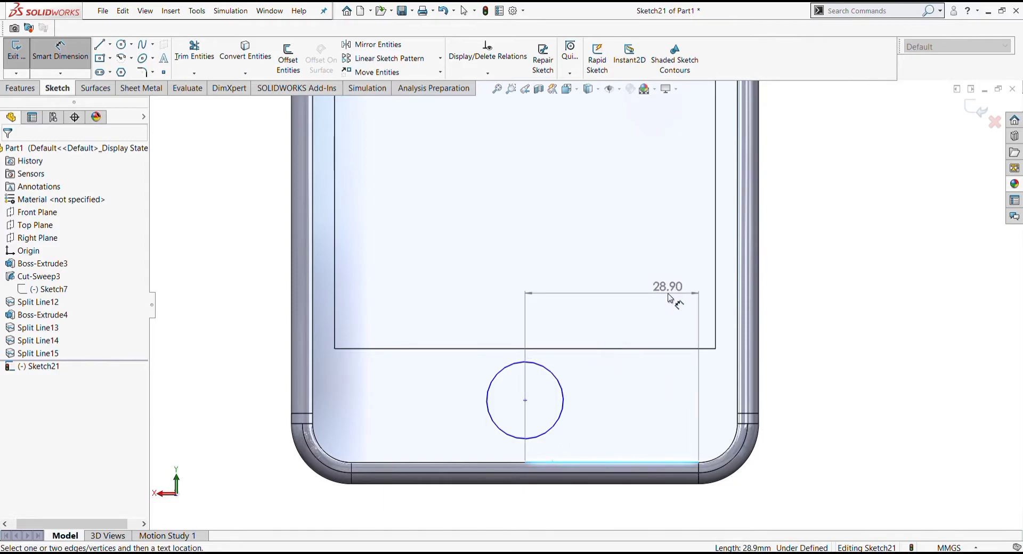
key("Escape")
scroll(657, 282, "up", 3)
scroll(657, 283, "up", 2)
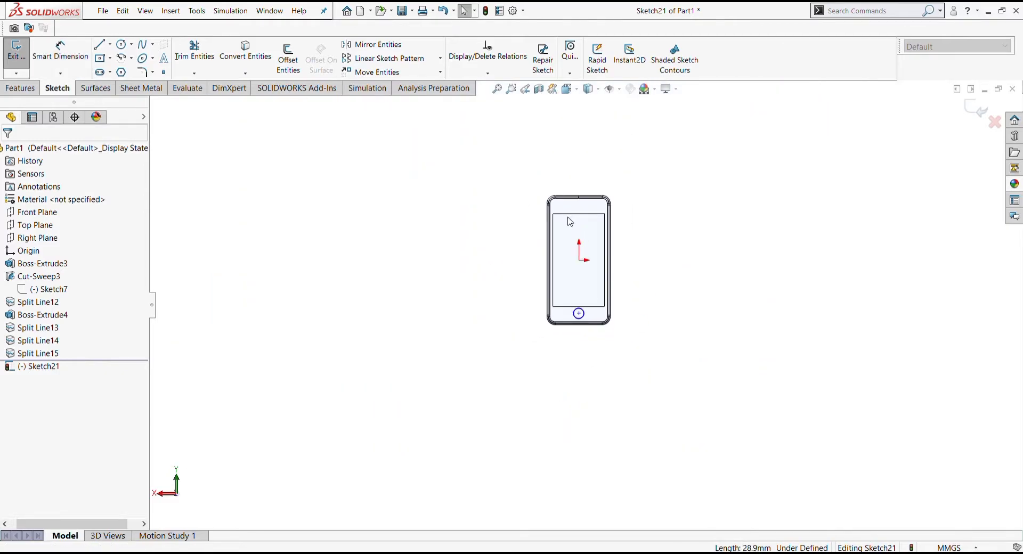
scroll(621, 316, "down", 2)
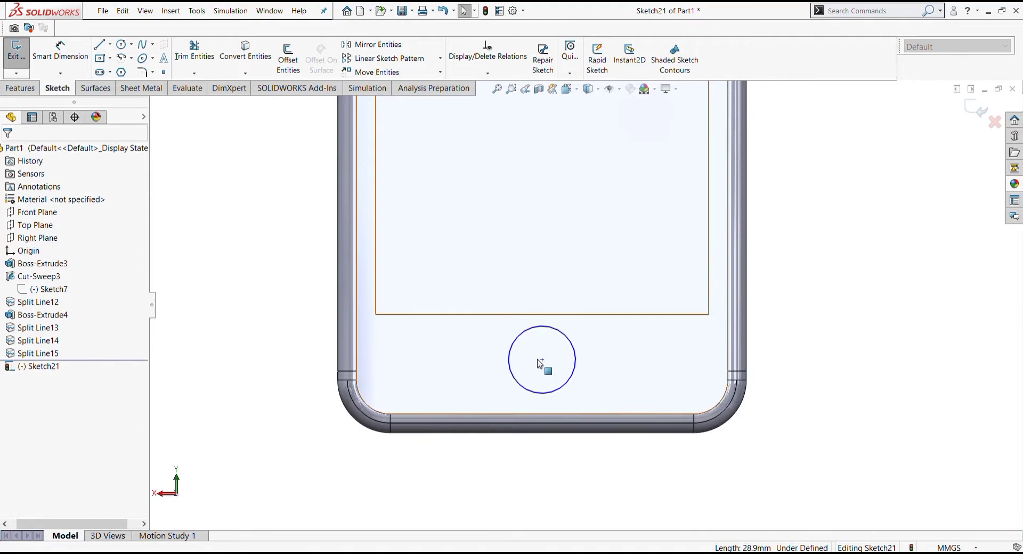
Nudge the home-button circle's centre point slightly downward.
left_click_drag(542, 359, 542, 364)
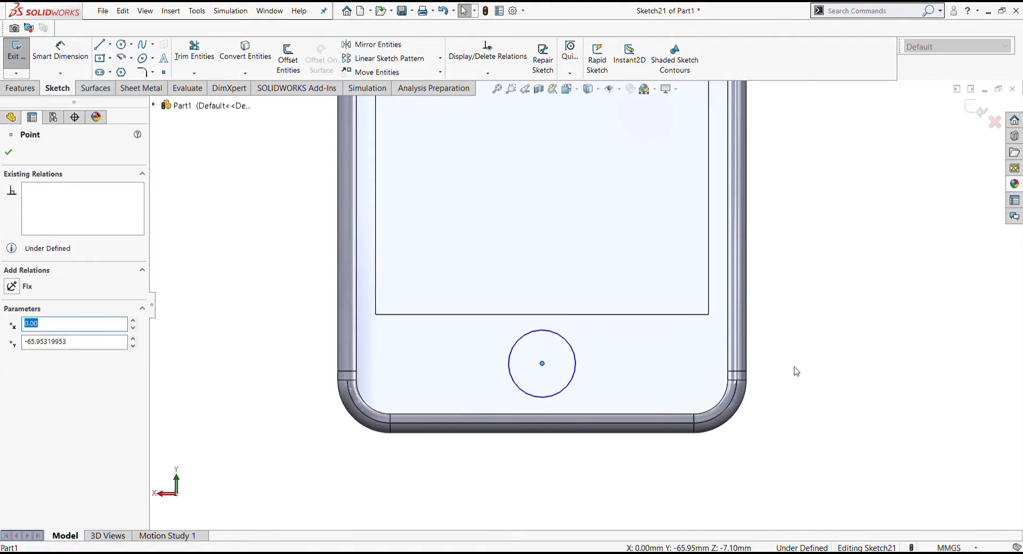
key("Escape")
scroll(566, 153, "up", 5)
scroll(600, 207, "up", 3)
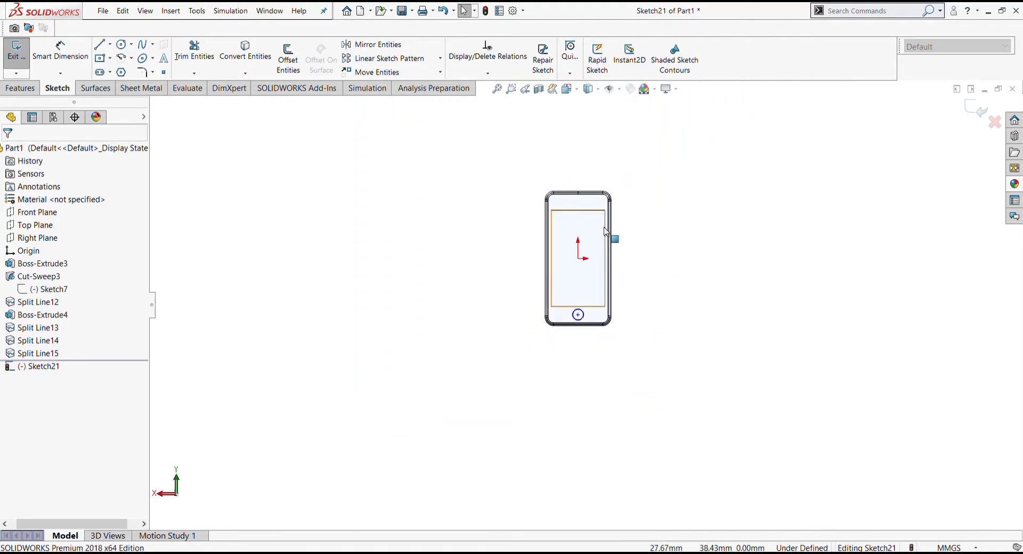
scroll(610, 245, "down", 2)
scroll(594, 272, "down", 1)
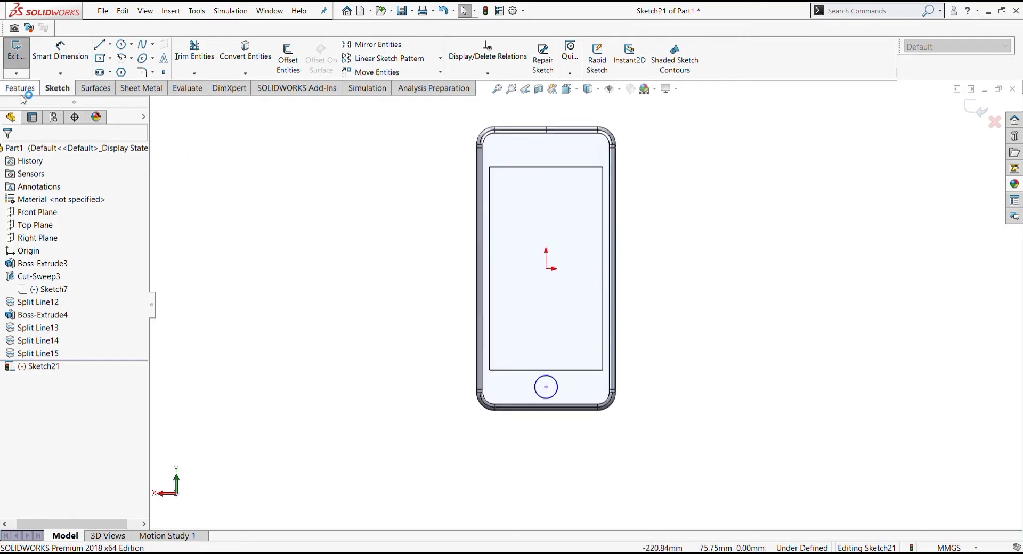
left_click(20, 88)
Cut the home-button circle 0.50 mm blind with a 70° draft angle.
left_click(184, 58)
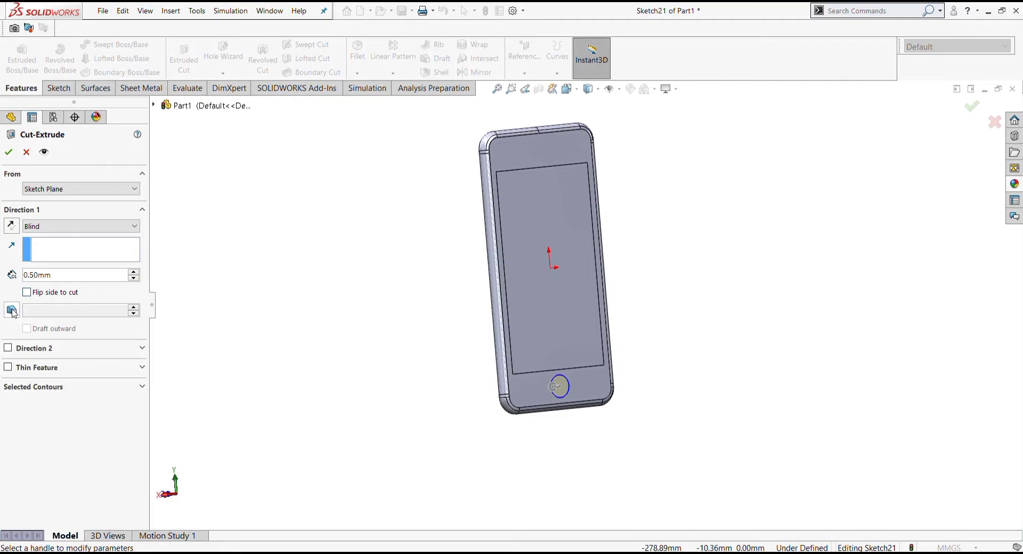
left_click(93, 312)
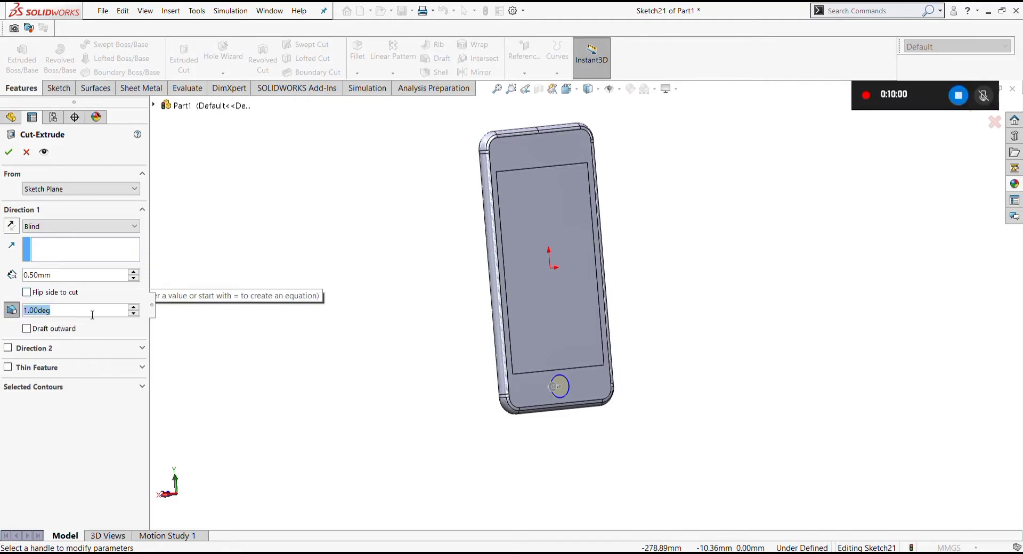
type("70")
key("Return")
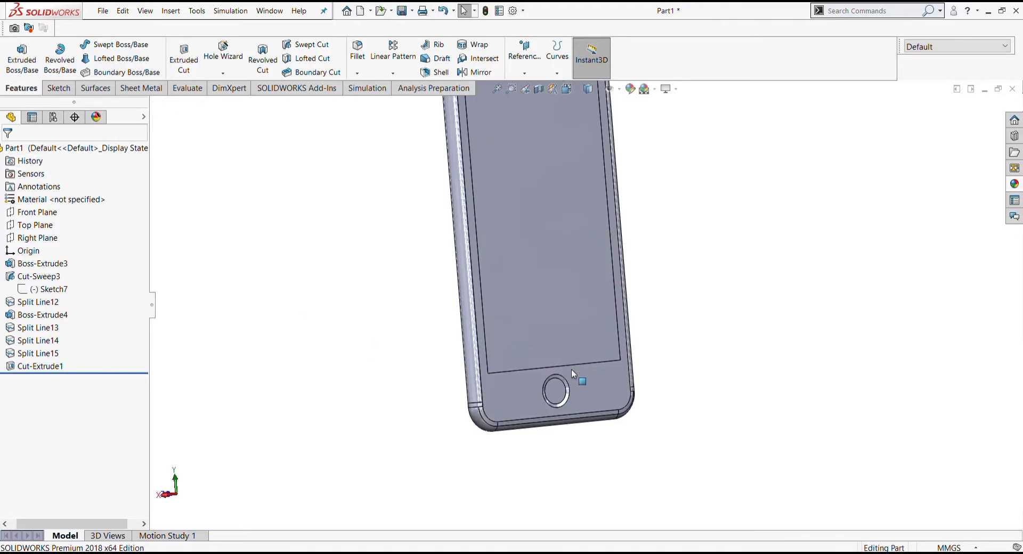
scroll(571, 369, "down", 5)
scroll(555, 369, "up", 2)
scroll(593, 223, "up", 5)
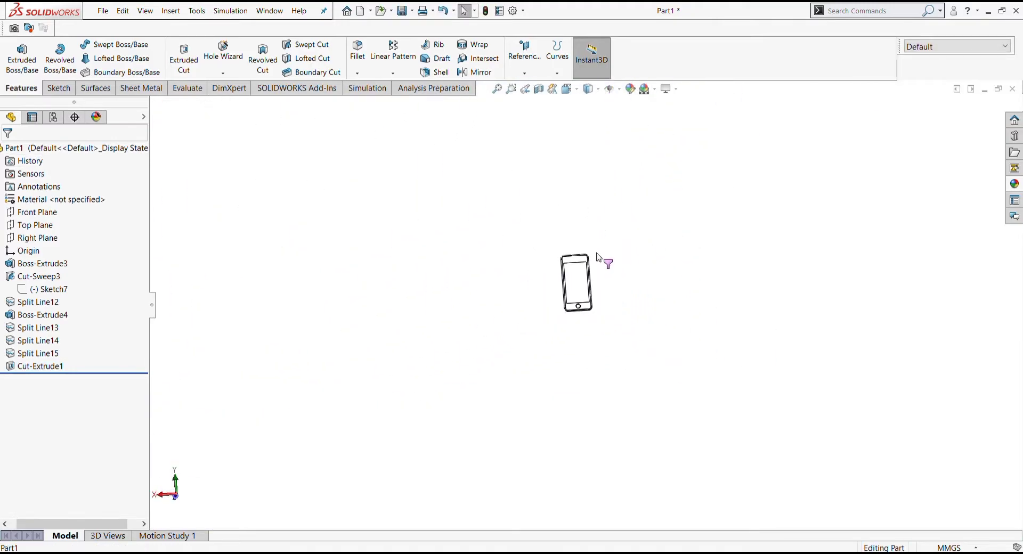
scroll(568, 303, "down", 5)
scroll(600, 297, "down", 2)
scroll(621, 256, "up", 2)
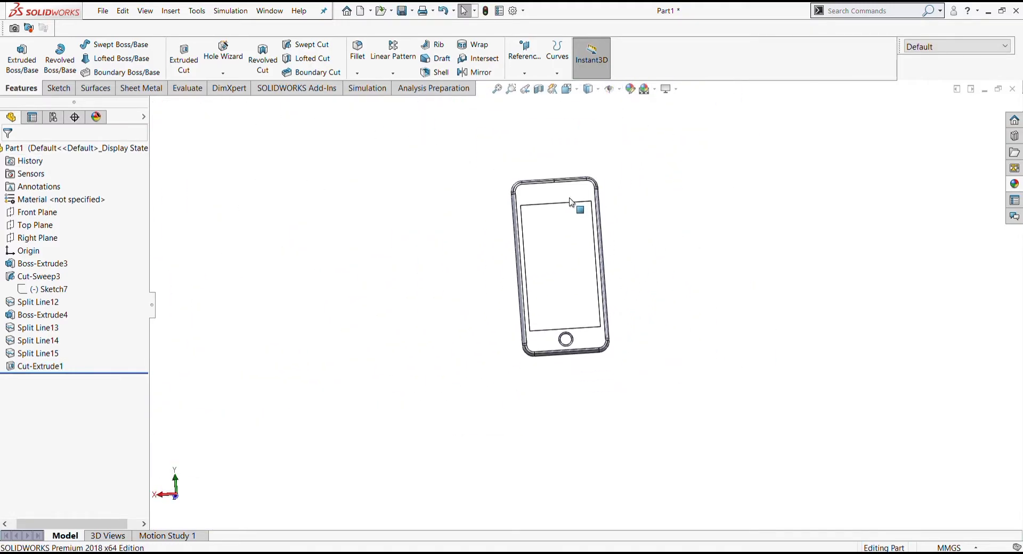
scroll(578, 224, "down", 1)
In a new sketch on the front face, draw a centre rectangle above the screen.
left_click(570, 247)
left_click(591, 235)
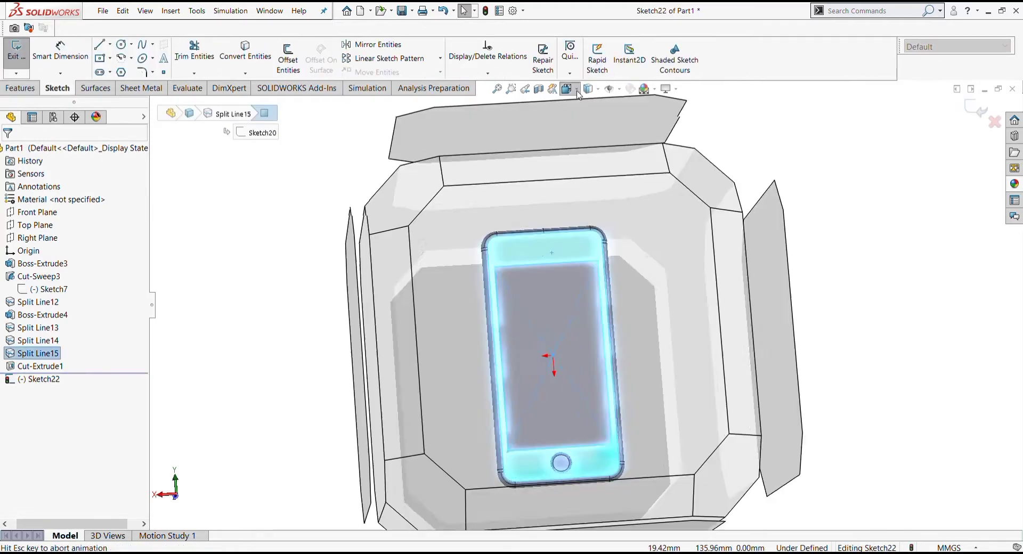
scroll(652, 217, "up", 2)
scroll(586, 224, "down", 3)
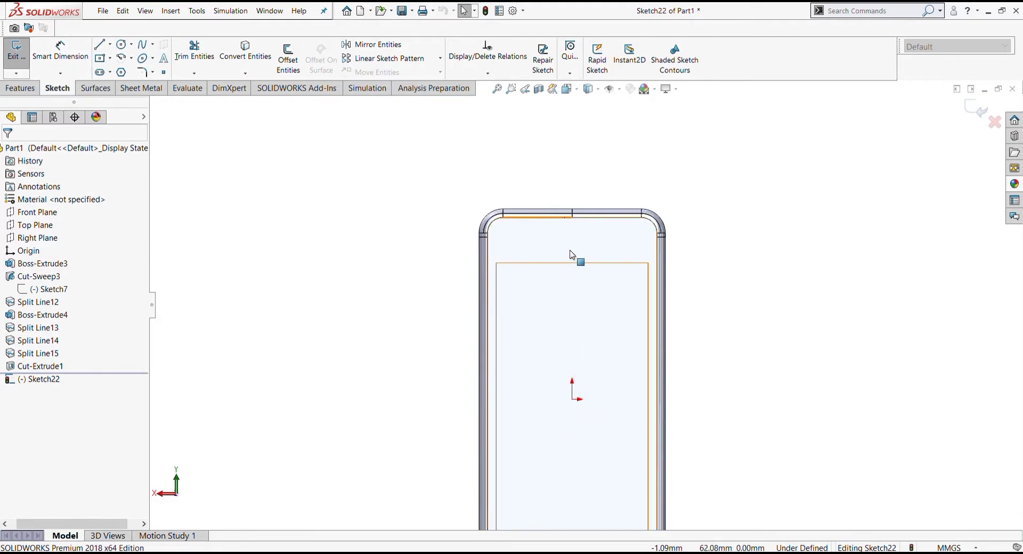
left_click(101, 60)
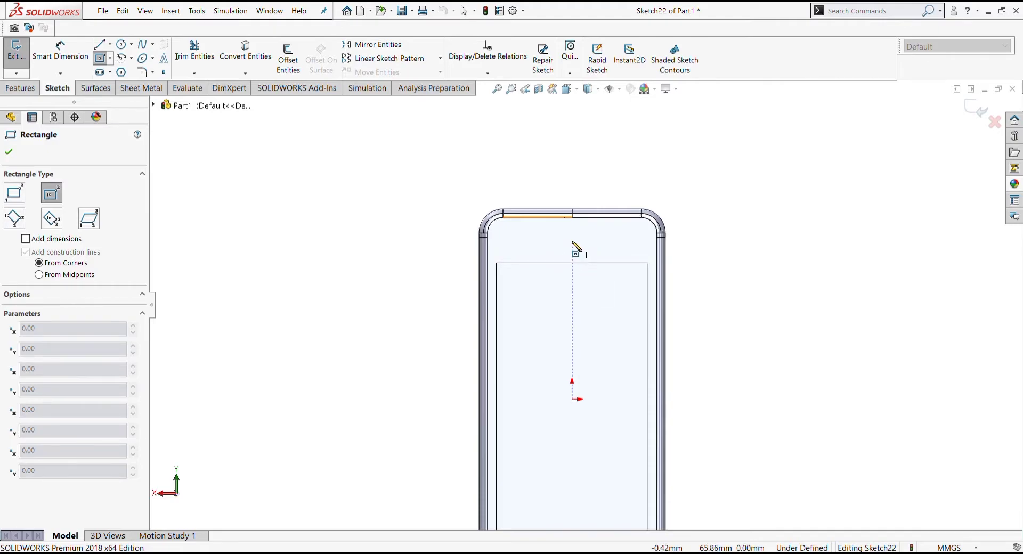
left_click(573, 243)
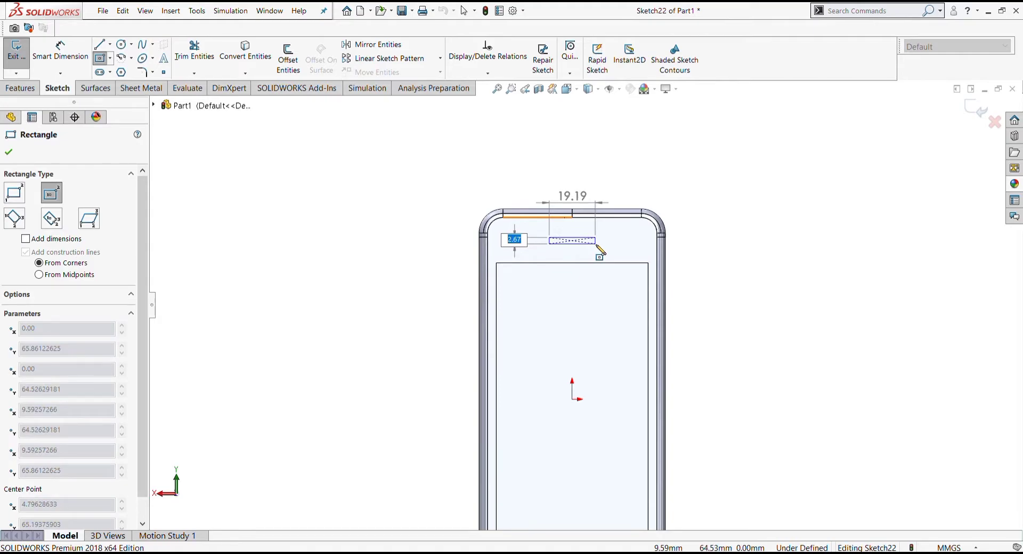
left_click(599, 248)
key("Escape")
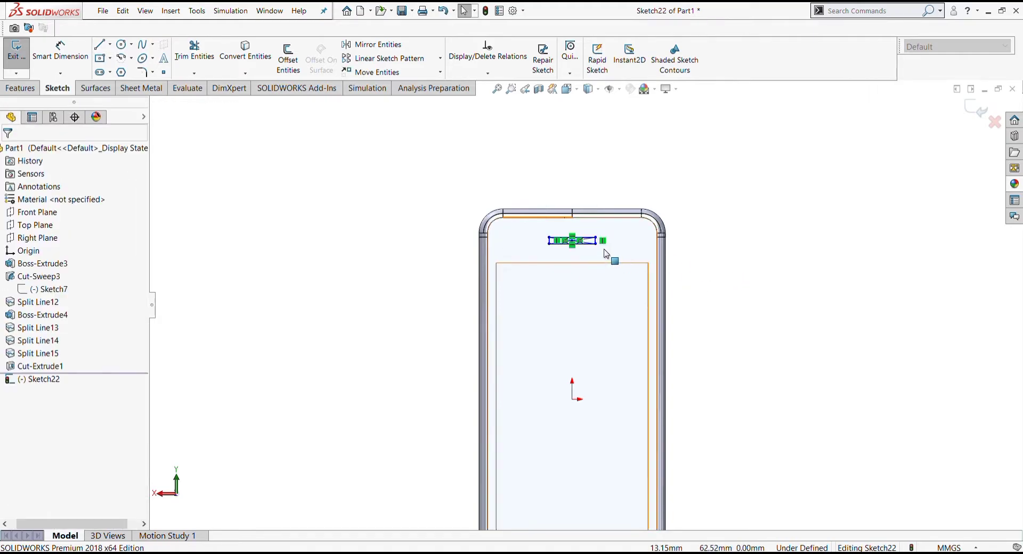
scroll(594, 328, "up", 3)
scroll(563, 278, "down", 3)
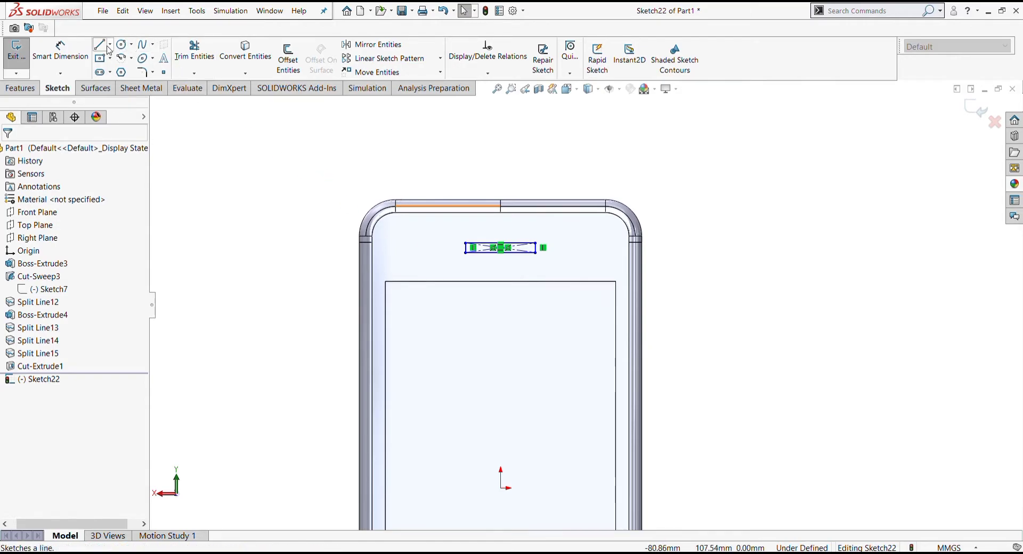
Dimension the rectangle 2.50 mm high and 18.00 mm wide.
left_click(60, 51)
scroll(540, 262, "down", 2)
scroll(539, 262, "down", 2)
left_click(531, 247)
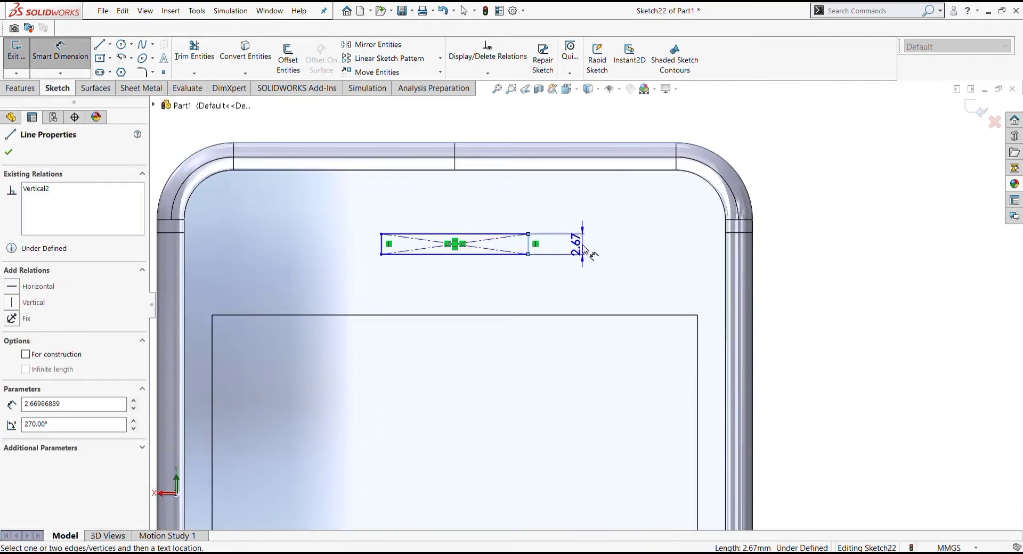
left_click(582, 248)
type("2.5")
key("Return")
scroll(549, 320, "up", 3)
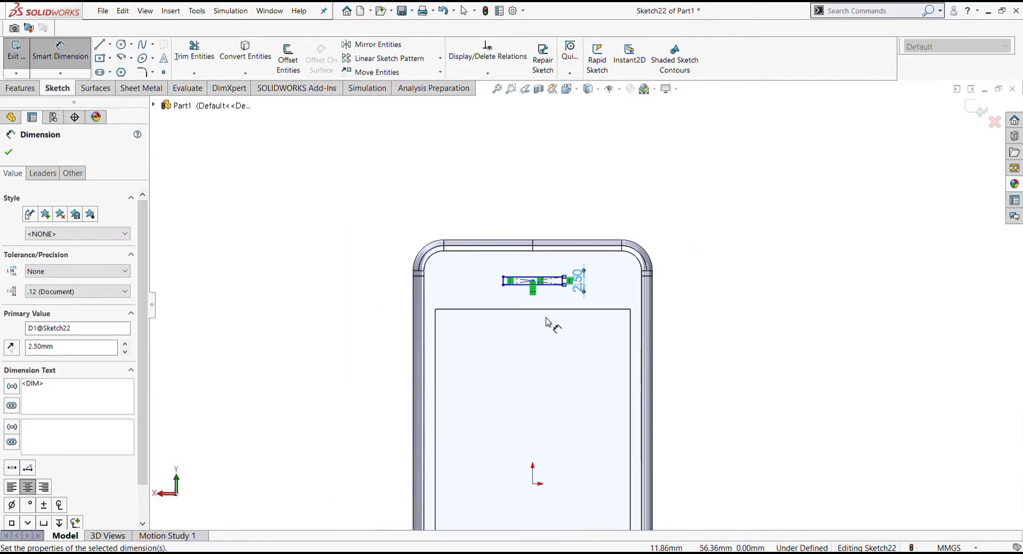
left_click(533, 278)
left_click(535, 270)
type("18")
key("Return")
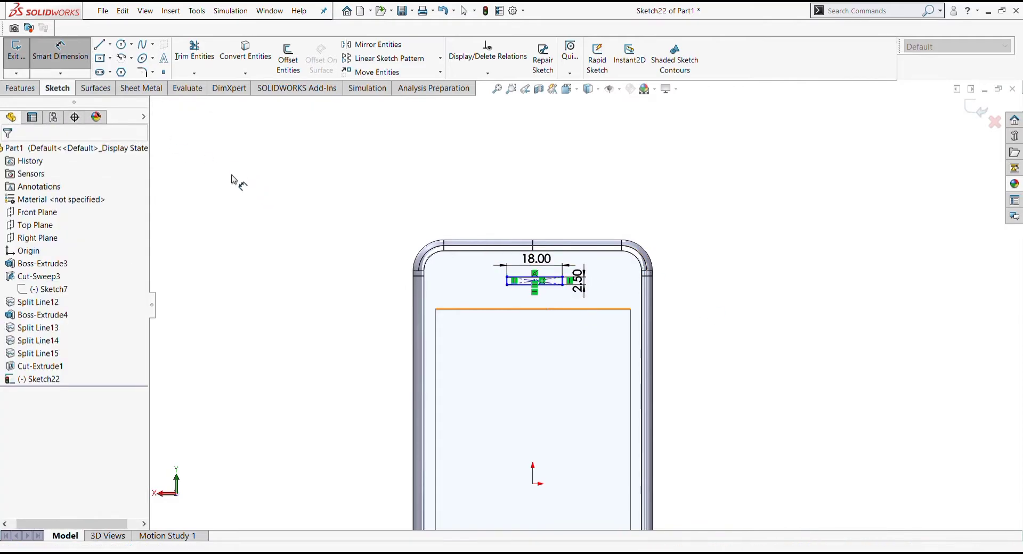
key("Escape")
scroll(608, 314, "down", 5)
Add a Vertical relation between the rectangle's centre point and the origin.
left_click(415, 256)
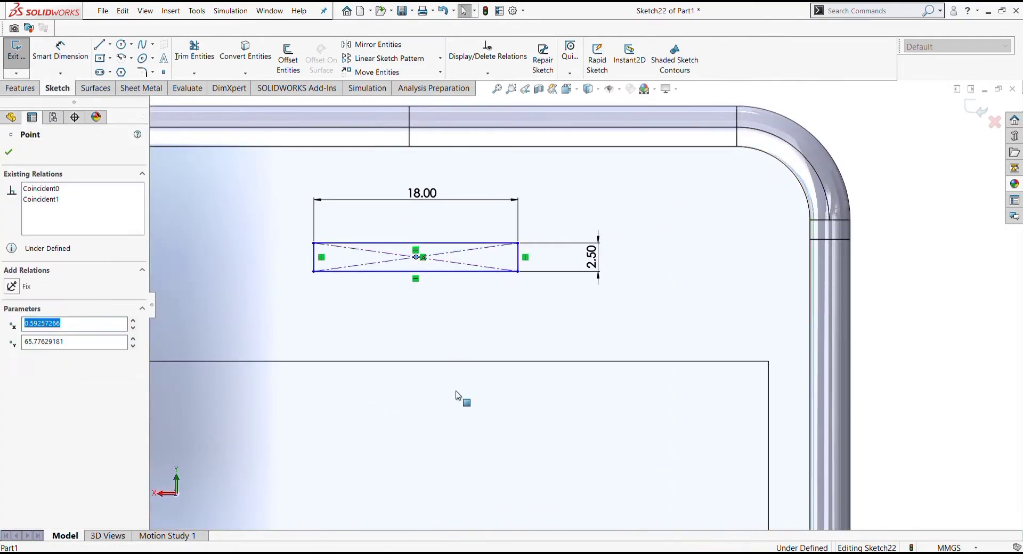
scroll(461, 399, "up", 5)
left_click(557, 459, "ctrl")
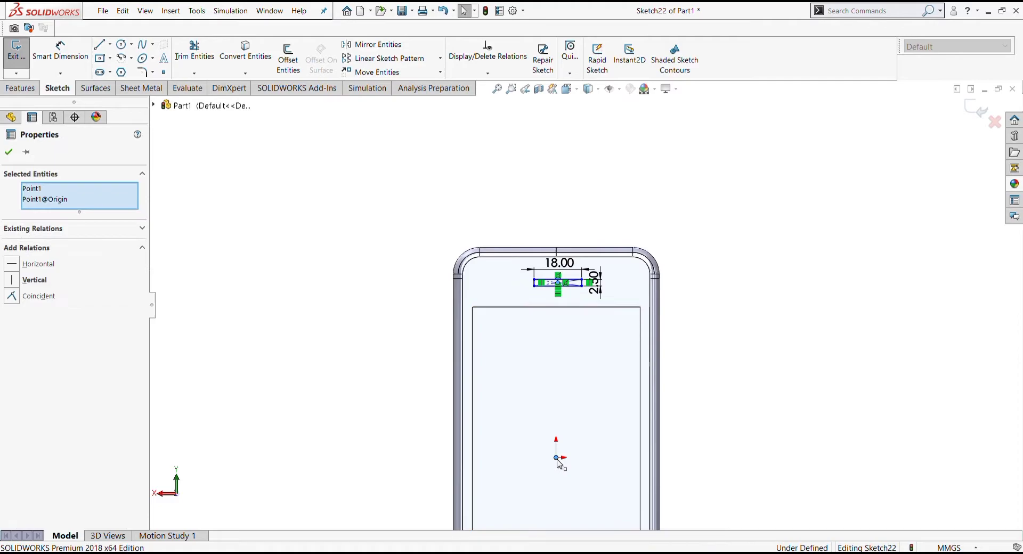
left_click(21, 281)
left_click(423, 290)
scroll(766, 370, "up", 3)
scroll(512, 161, "down", 5)
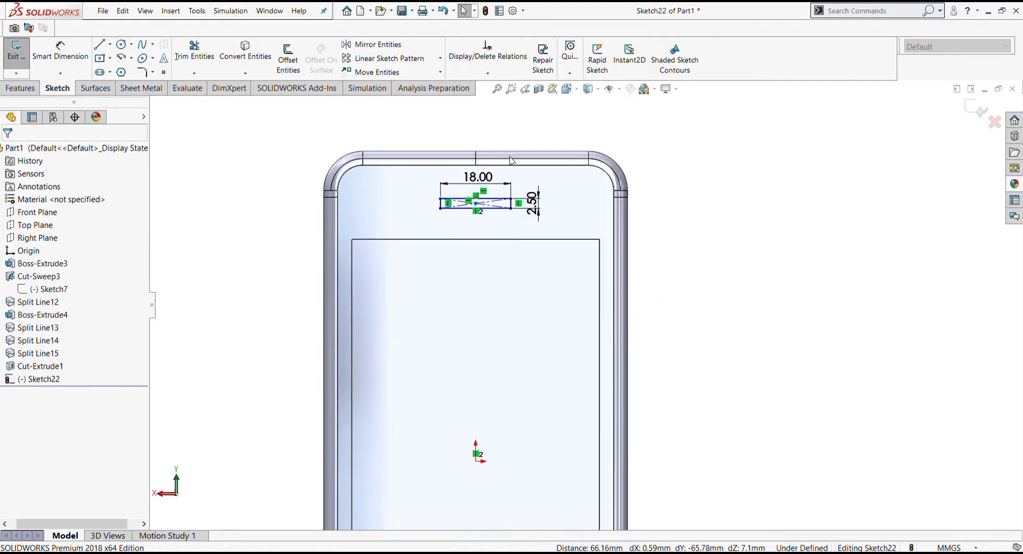
scroll(511, 161, "down", 3)
left_click(60, 51)
Round all four corners of the earpiece rectangle with 1.00 mm sketch fillets.
scroll(387, 424, "down", 2)
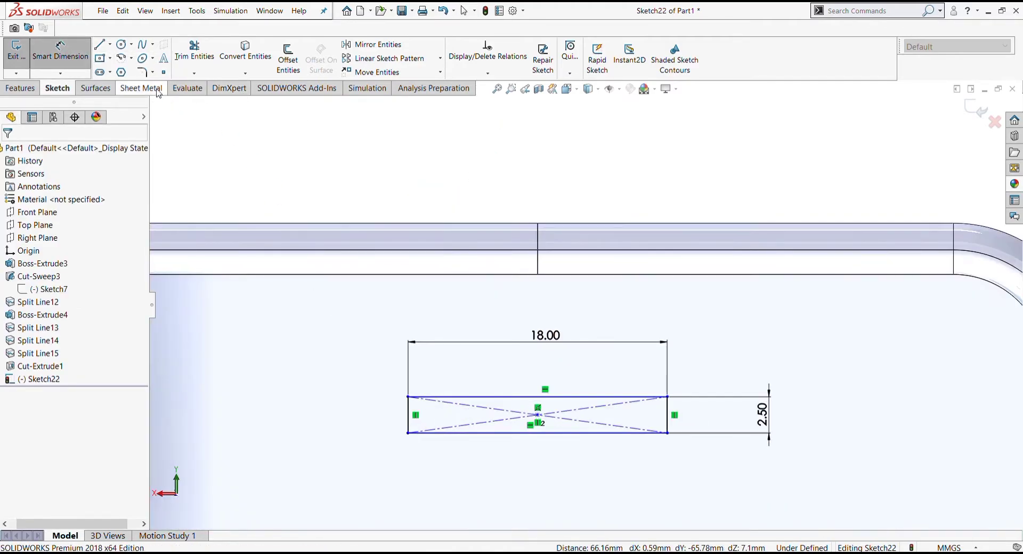
left_click(143, 72)
scroll(356, 432, "down", 2)
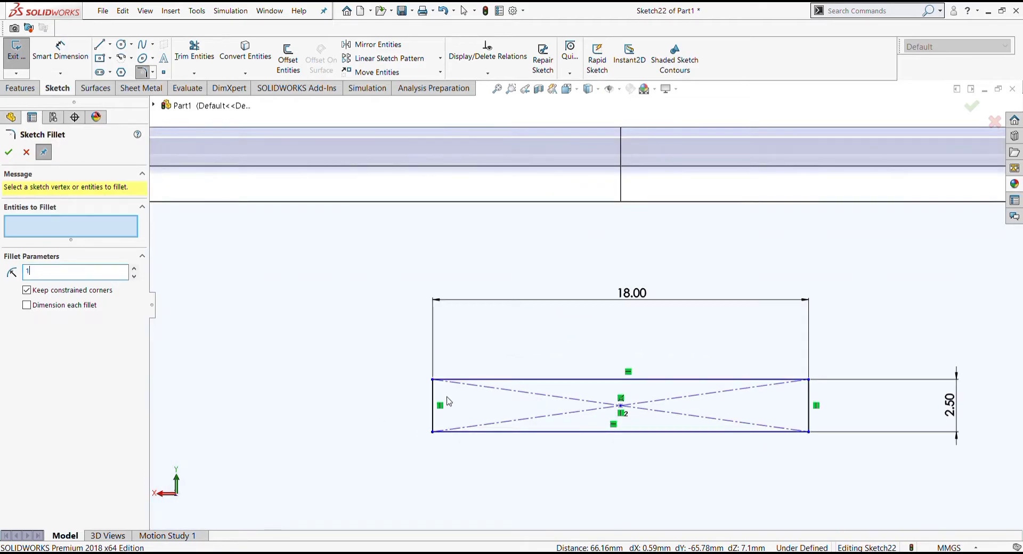
left_click(440, 380)
left_click(443, 431)
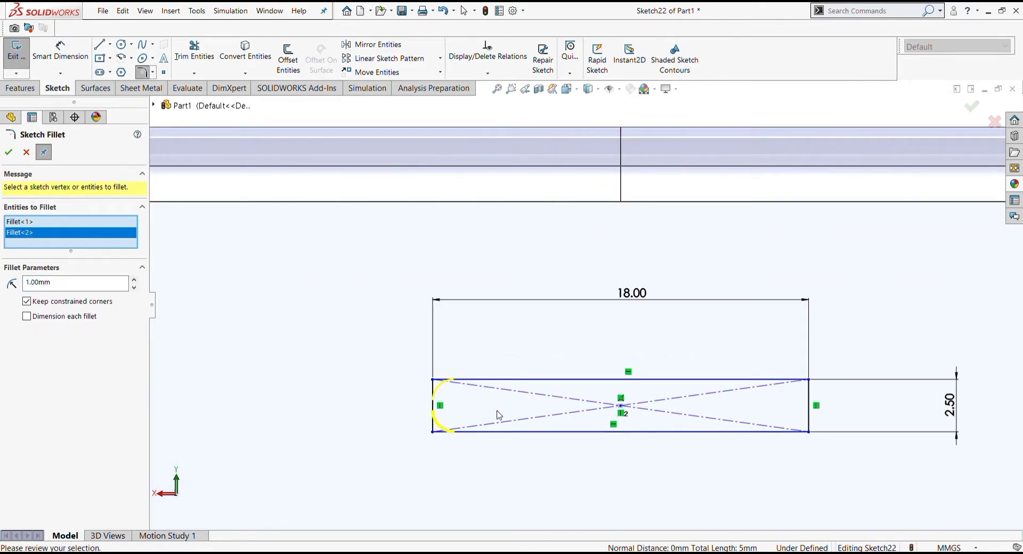
left_click(787, 435)
left_click(797, 381)
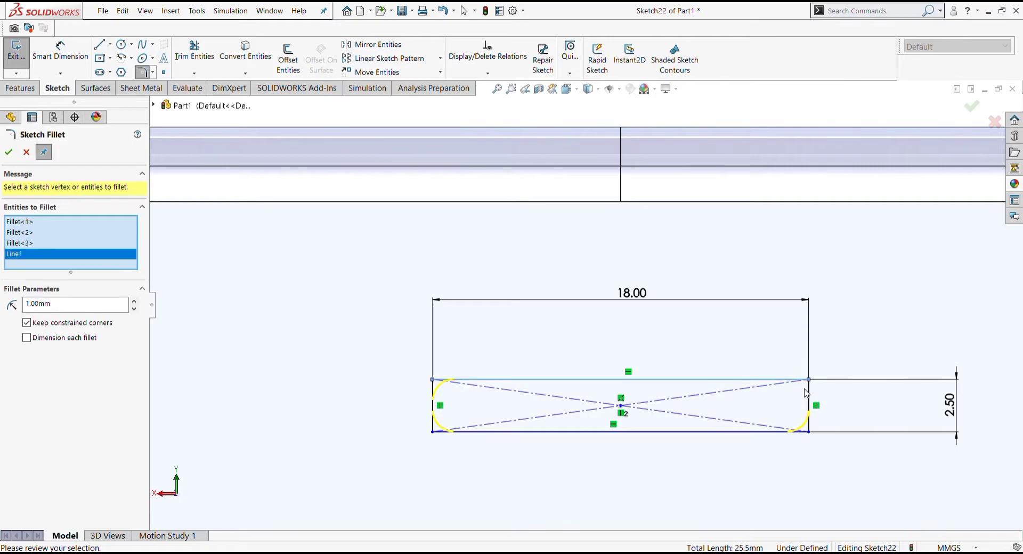
left_click(9, 152)
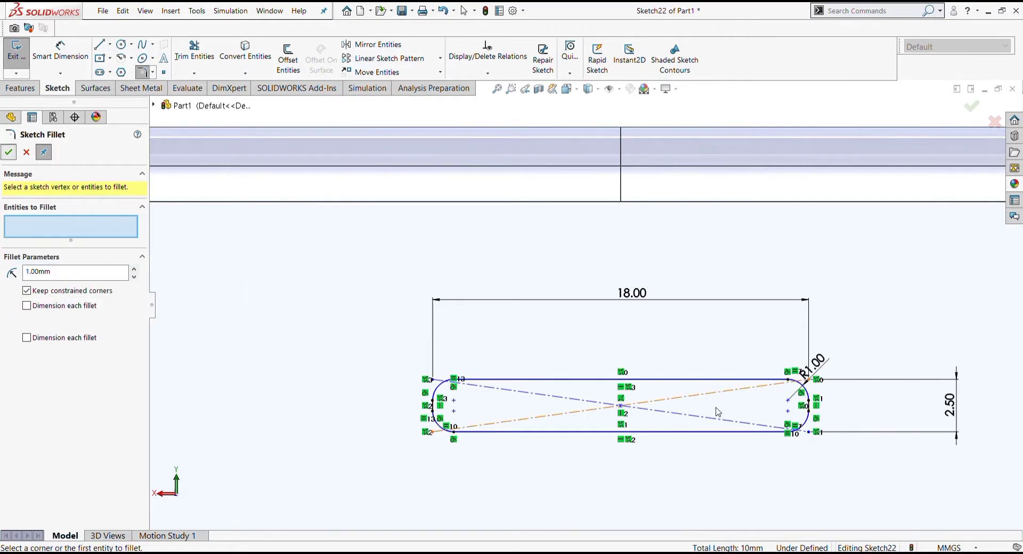
Close the Sketch Fillet PropertyManager and exit Sketch22.
scroll(714, 413, "up", 2)
scroll(752, 406, "up", 3)
scroll(852, 418, "up", 2)
scroll(584, 331, "down", 5)
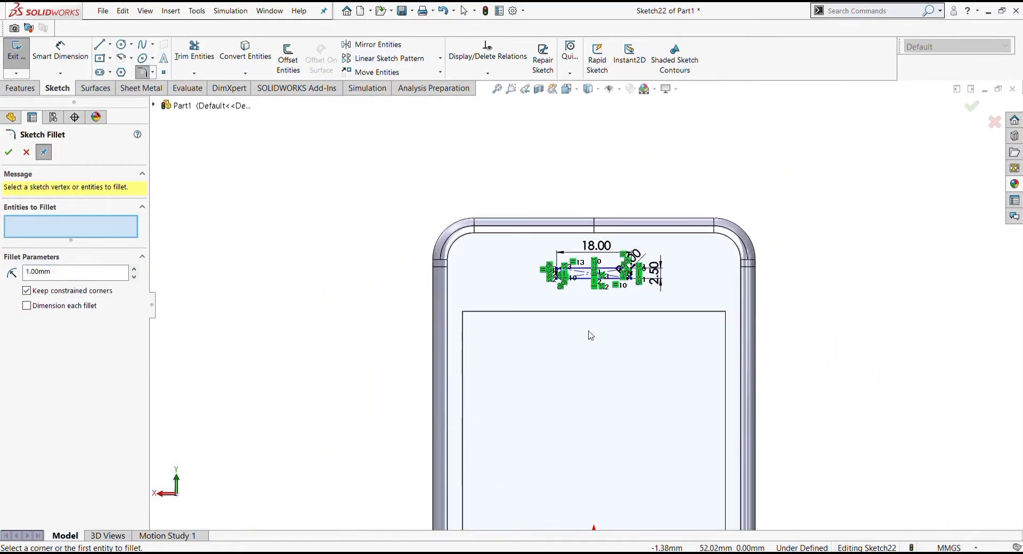
scroll(589, 336, "down", 1)
scroll(693, 364, "up", 6)
left_click(9, 152)
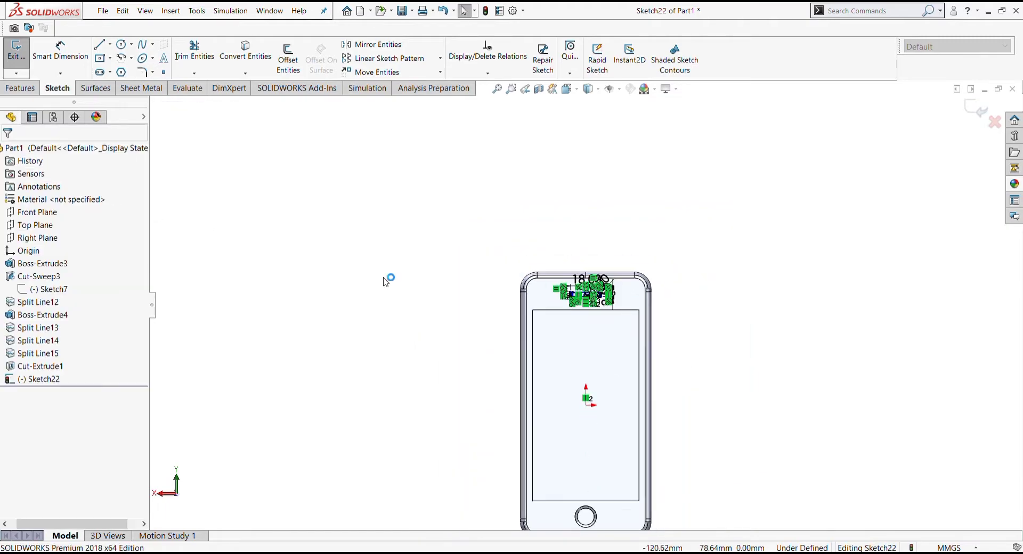
key("ctrl+b")
Edit Sketch22 and change the slot dimensions to 2.00 by 16.00.
left_click(711, 347)
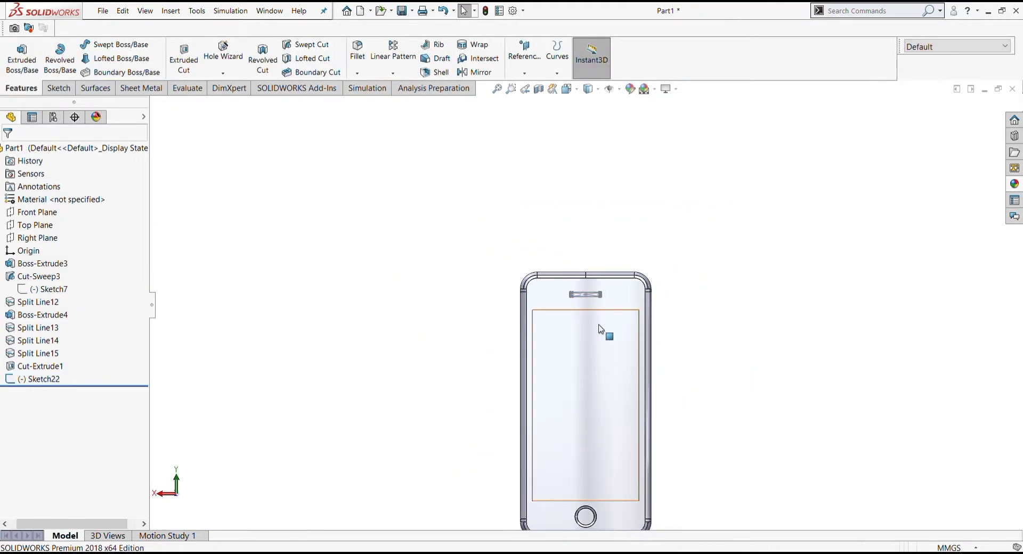
scroll(606, 333, "down", 2)
scroll(611, 373, "up", 3)
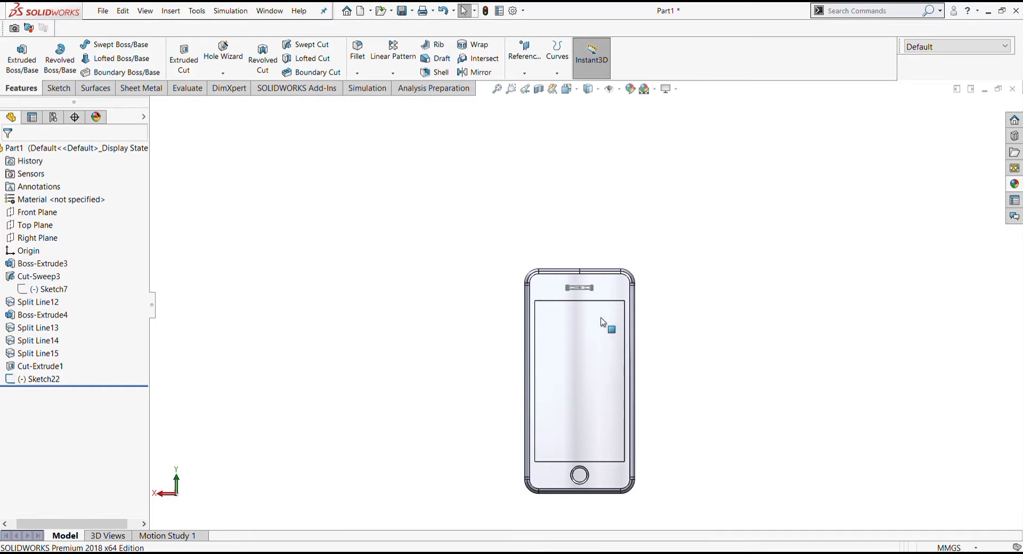
scroll(597, 344, "down", 2)
scroll(589, 268, "down", 2)
left_click(49, 376)
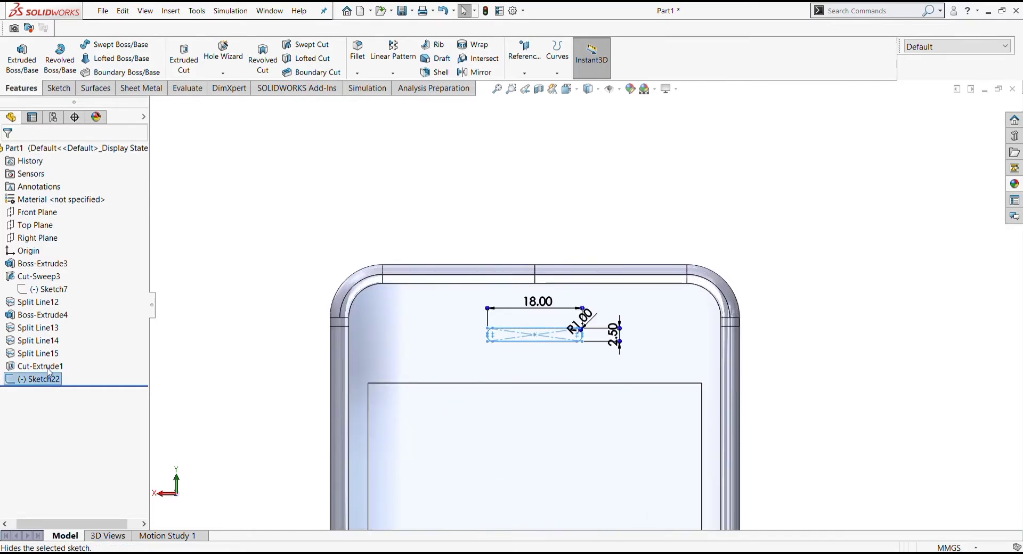
left_click(53, 348)
scroll(613, 336, "down", 2)
left_click(618, 335)
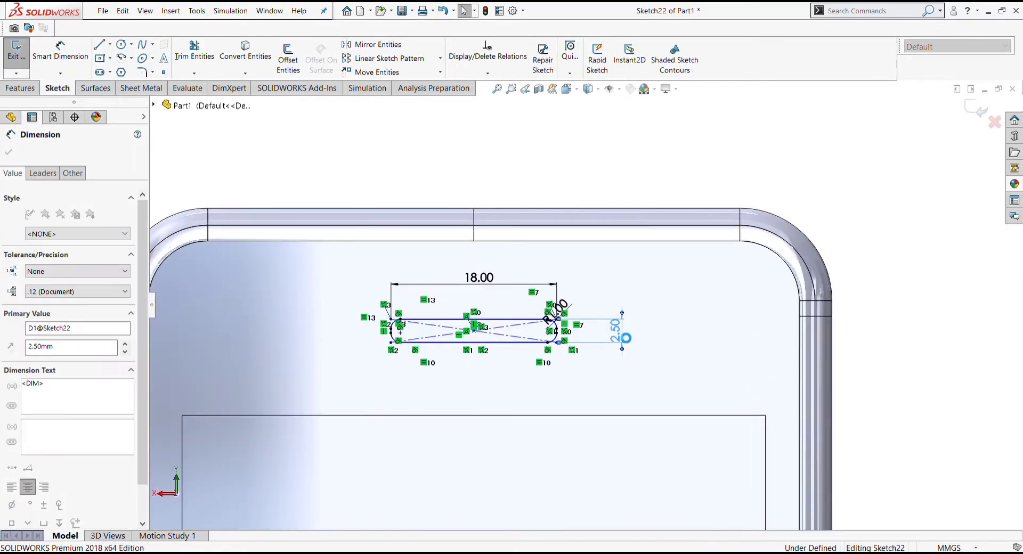
left_click(483, 279)
left_click(232, 129)
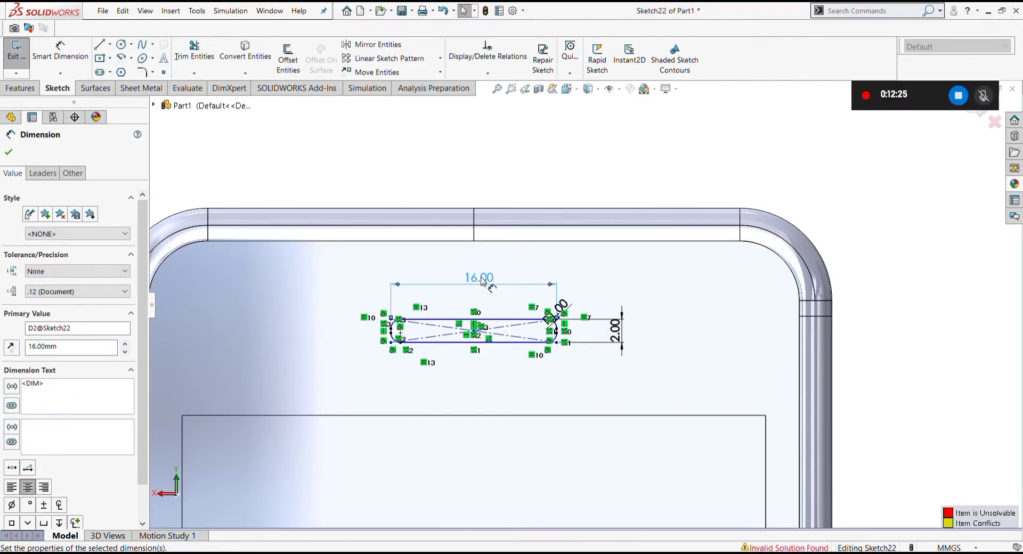
Exit the sketch and inspect the now-failing Sketch22 in the feature tree.
left_click(16, 54)
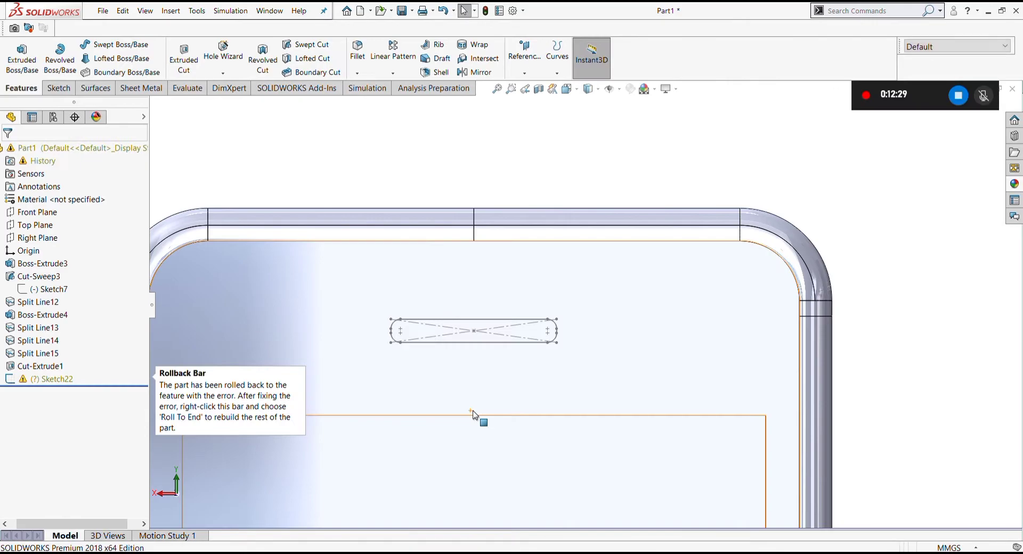
left_click(64, 380)
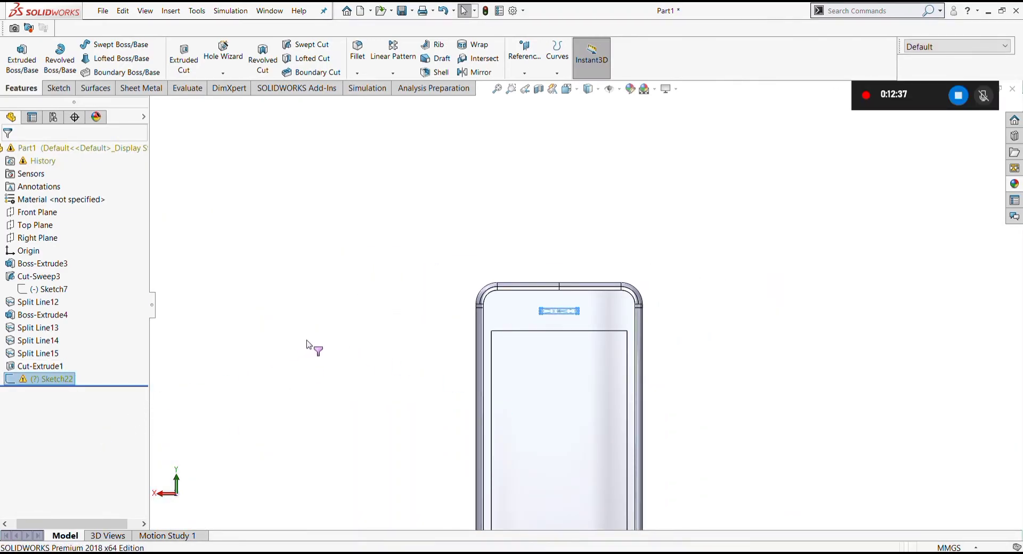
left_click(376, 403)
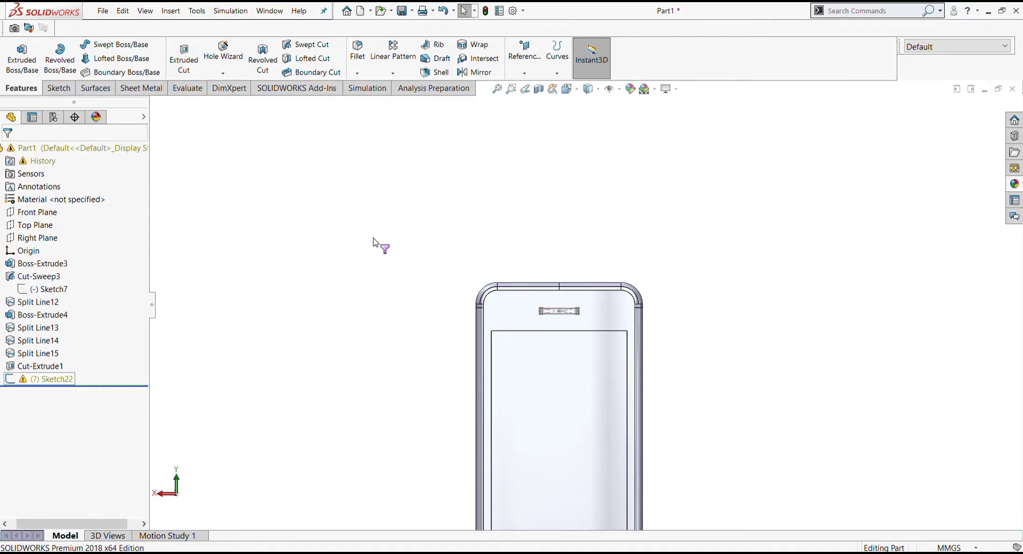
left_click(63, 382)
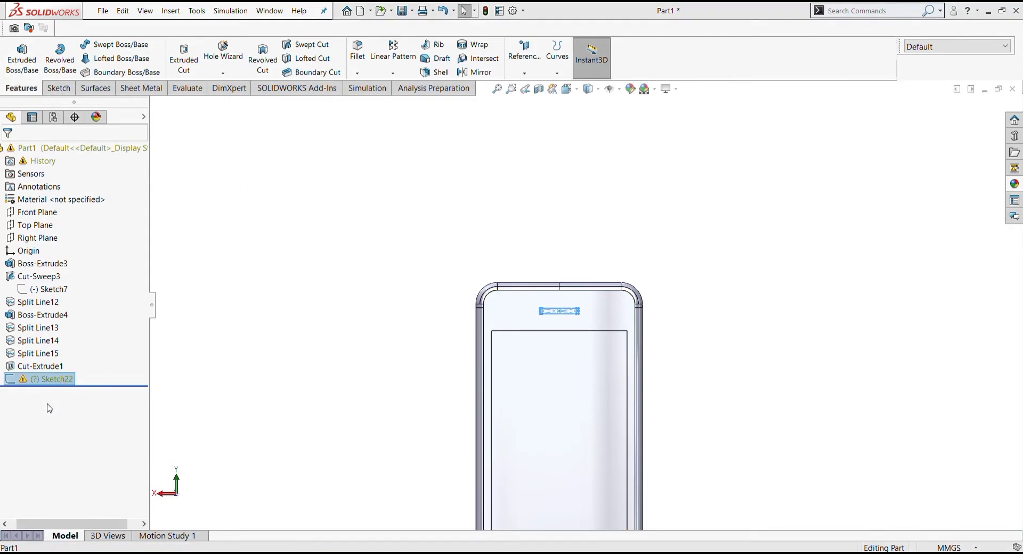
left_click(245, 370)
scroll(552, 301, "down", 2)
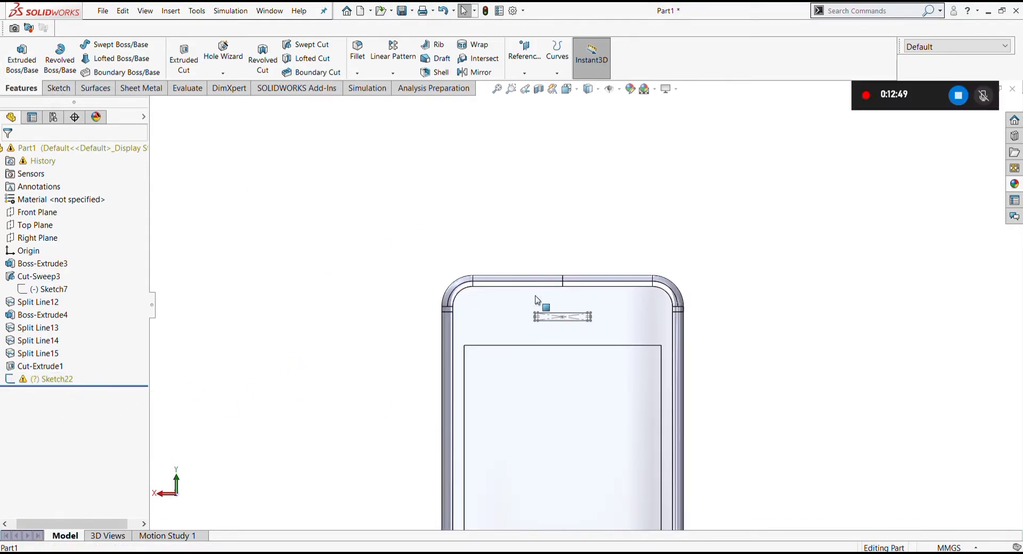
left_click(542, 299)
left_click(248, 261)
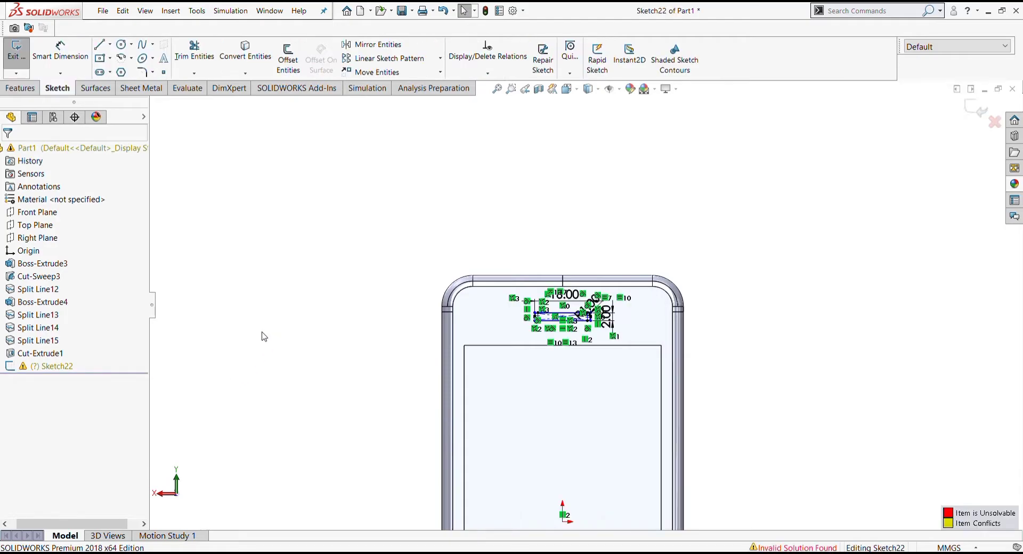
Delete the broken Sketch22, then undo back to the original 18.00 × 2.50 slot.
left_click(62, 367)
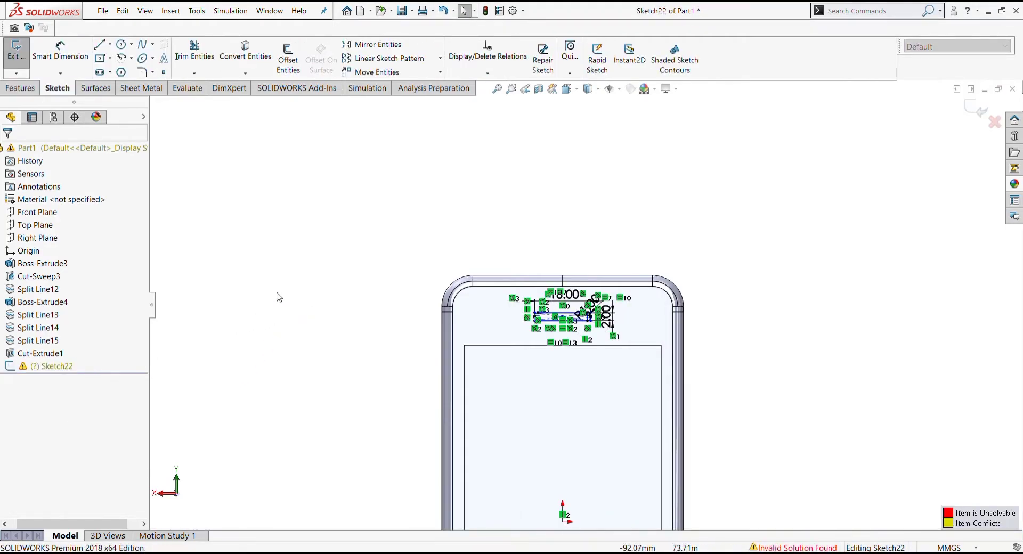
key("ctrl+b")
key("Delete")
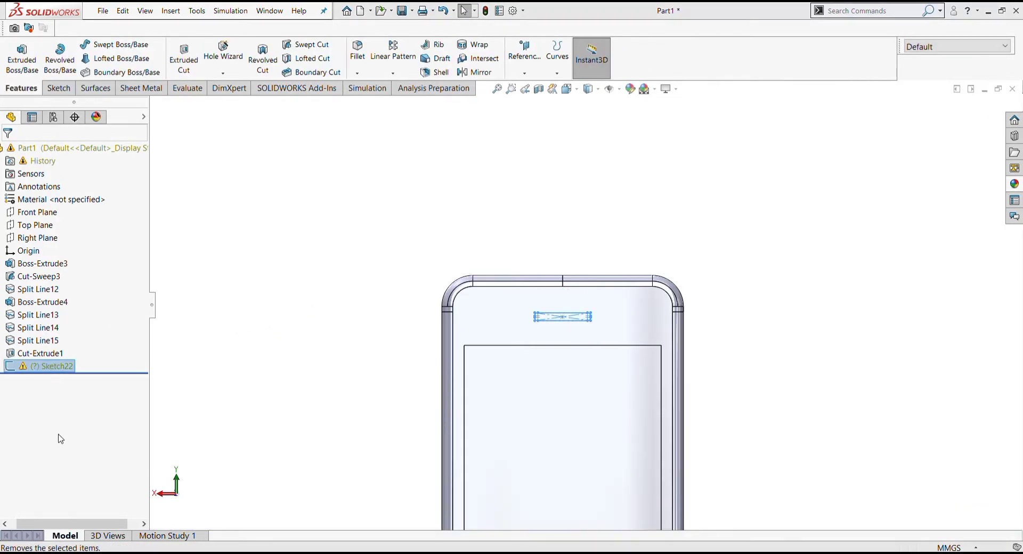
key("ctrl+z")
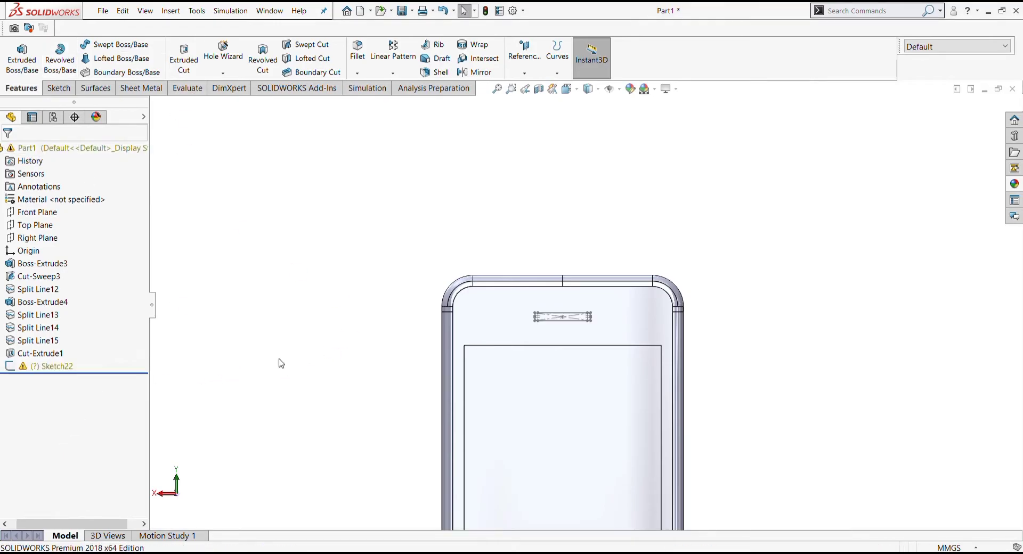
key("ctrl+z")
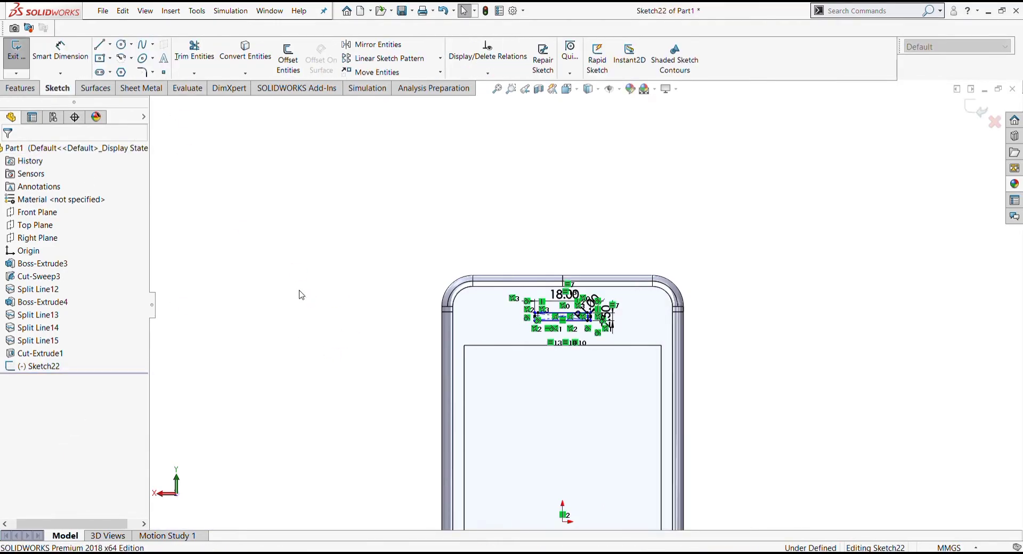
Change the earpiece slot's width dimension from 18.00 to 16.00 mm.
left_click(340, 230)
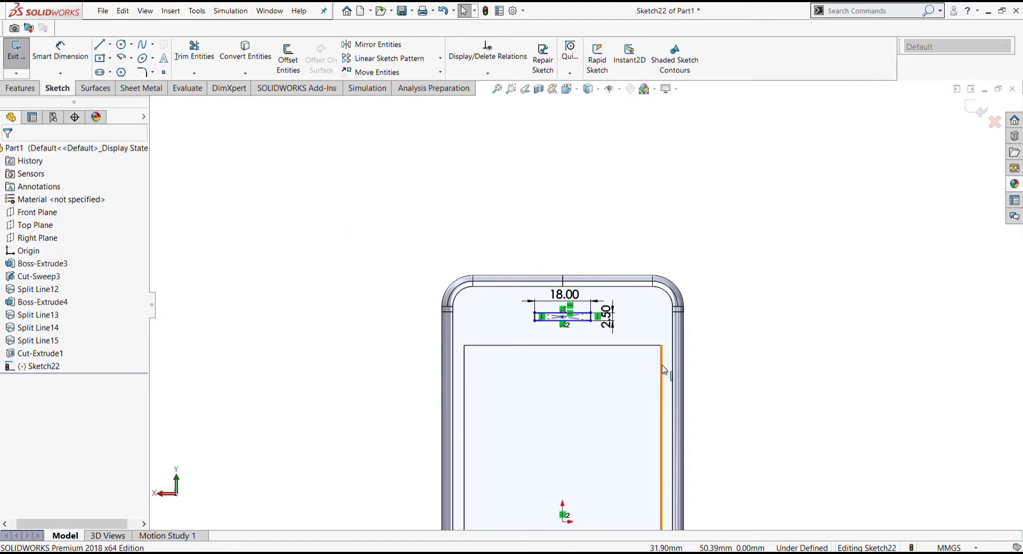
scroll(585, 313, "down", 3)
left_click(583, 301)
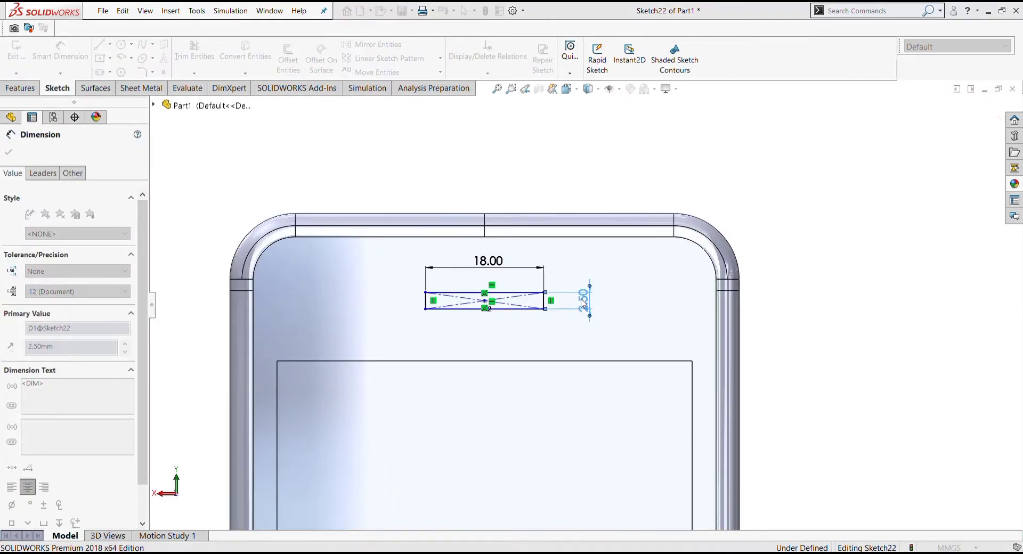
left_click(477, 267)
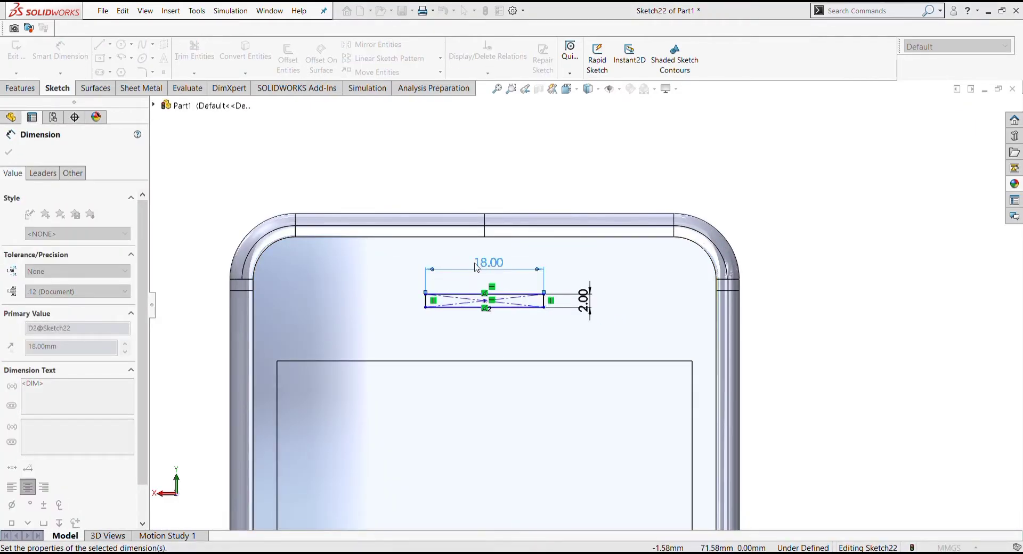
type("16")
key("Return")
scroll(555, 400, "up", 5)
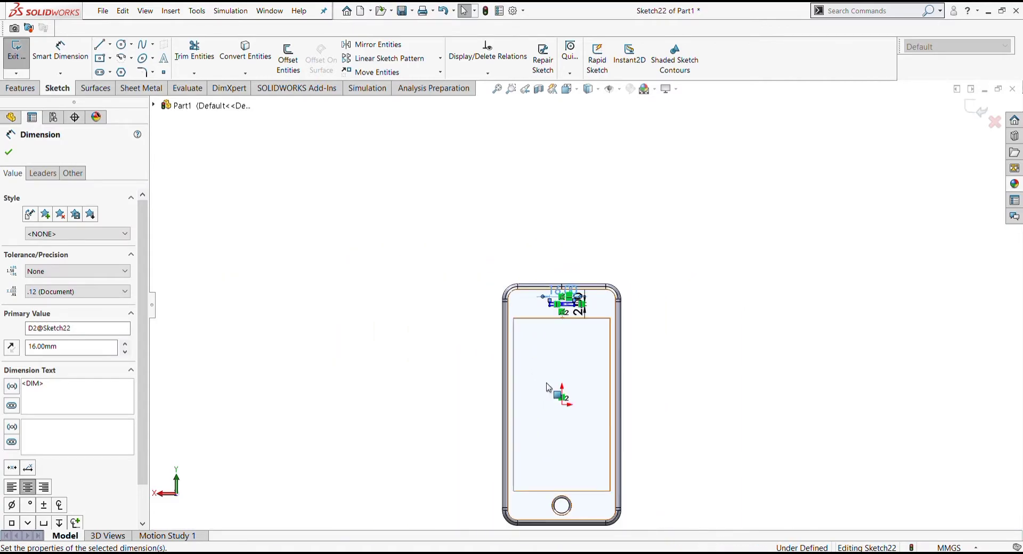
left_click(9, 153)
Make the slot's centre point coincident with the origin.
scroll(614, 327, "down", 5)
left_click(609, 224)
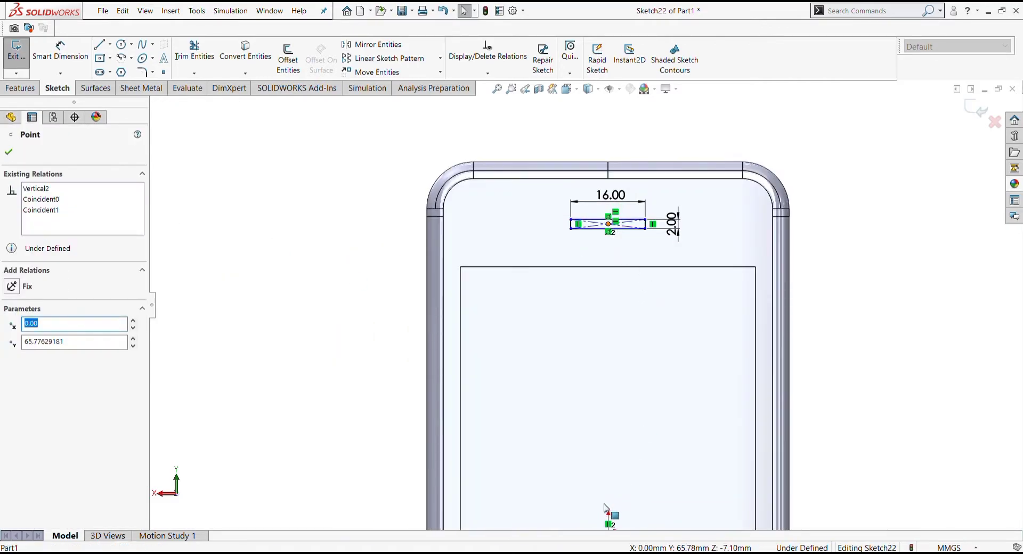
scroll(605, 508, "up", 2)
left_click(599, 431, "ctrl")
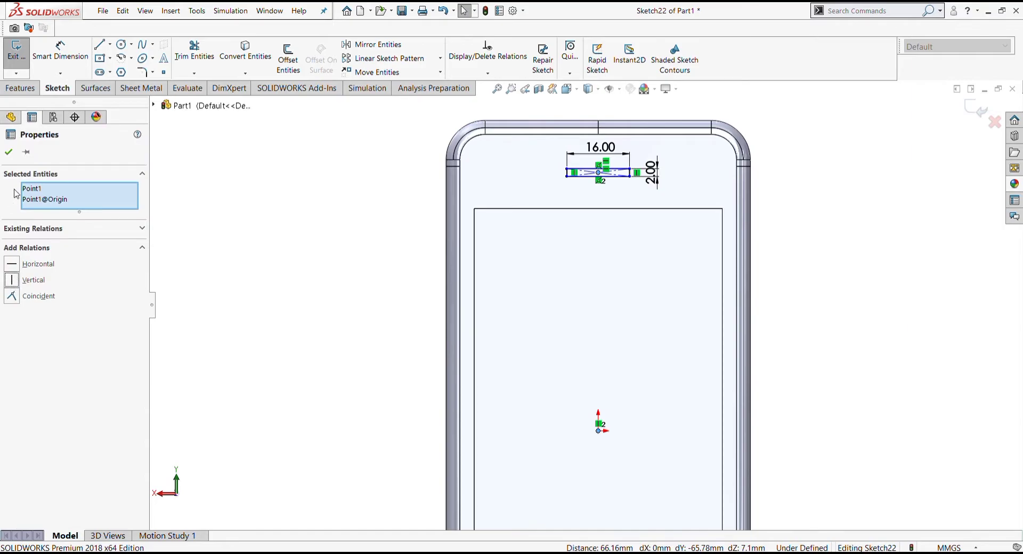
left_click(39, 296)
Apply 0.80 mm sketch fillets to the slot's end corners and close the fillet tool.
scroll(599, 140, "down", 5)
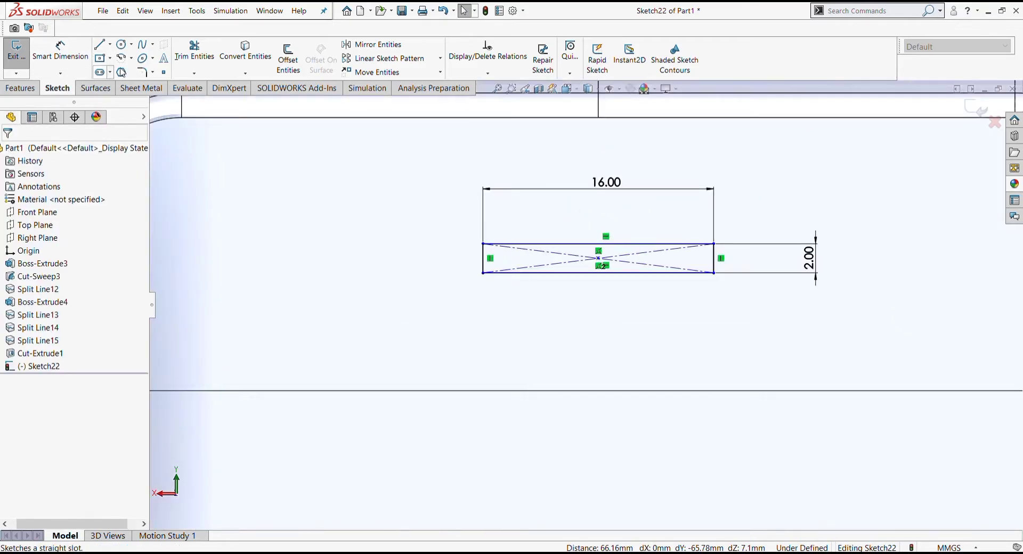
left_click(142, 72)
left_click(505, 244)
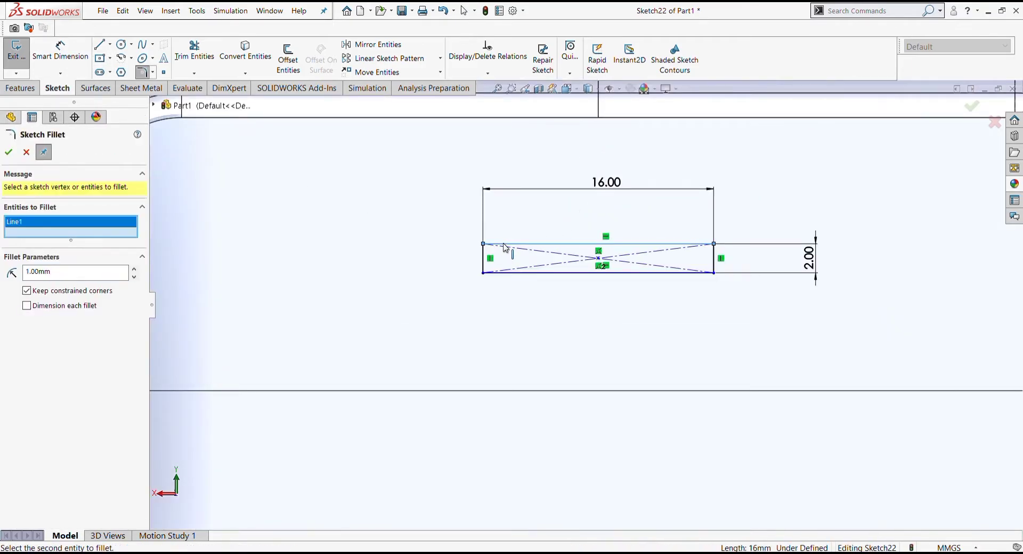
left_click(495, 275)
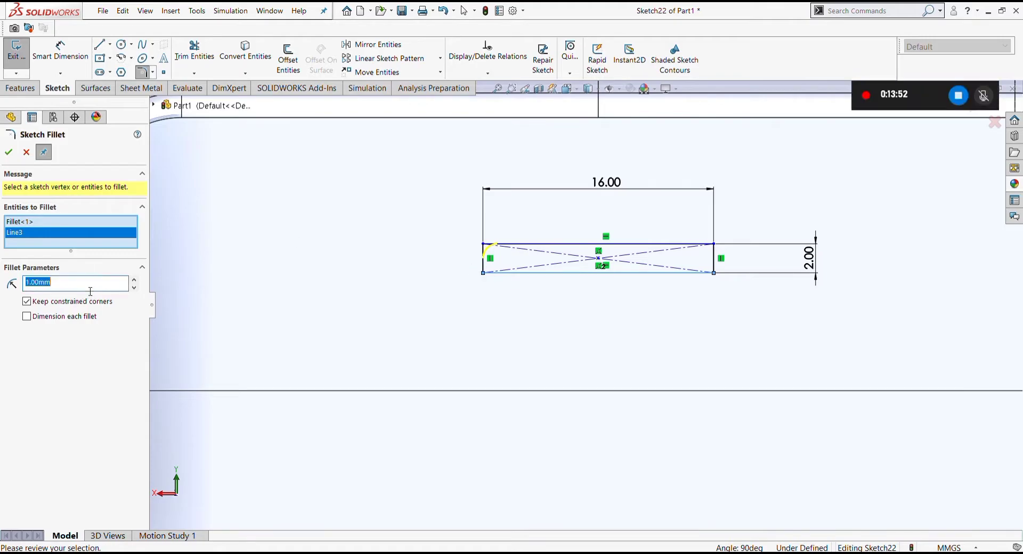
key("Return")
left_click(487, 276)
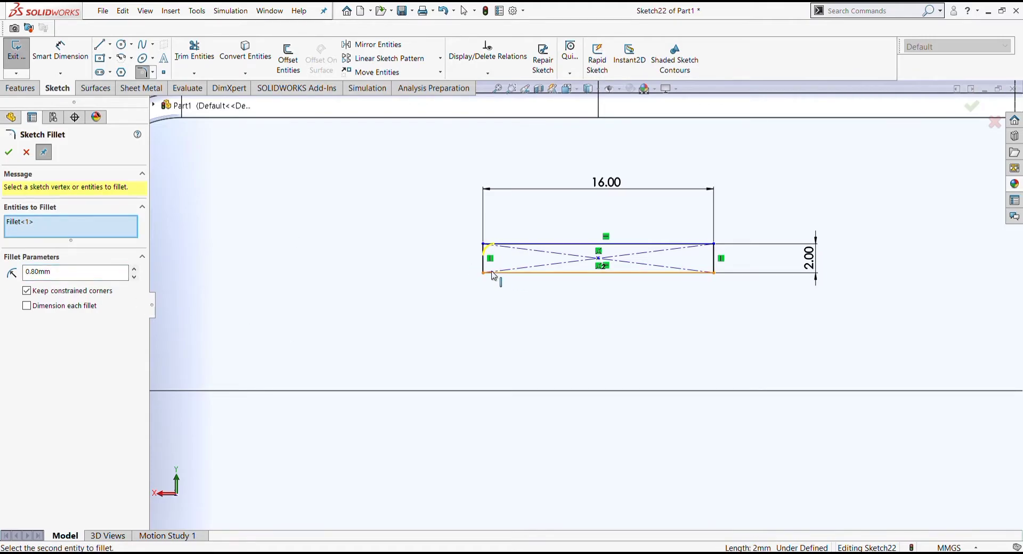
left_click(489, 274)
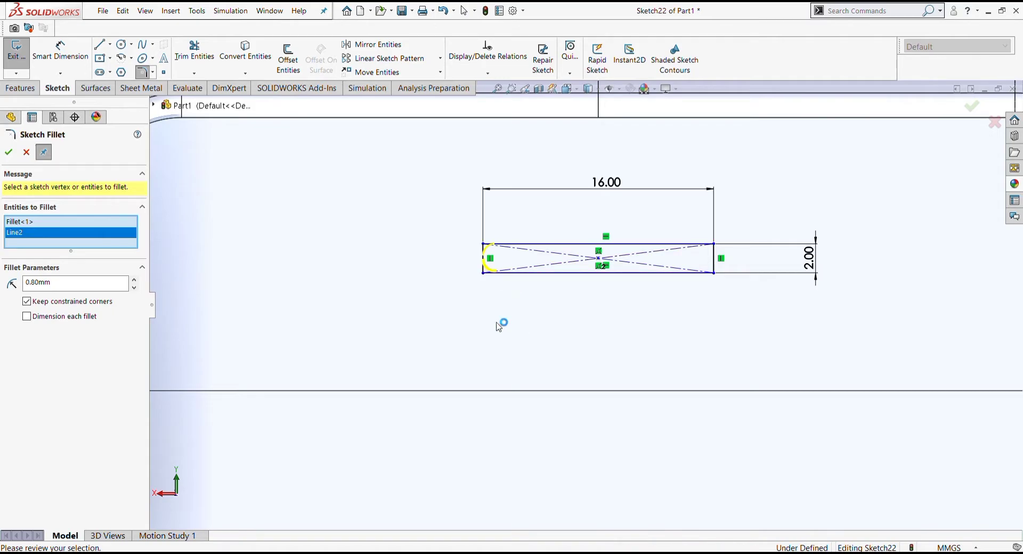
left_click(714, 265)
left_click(708, 245)
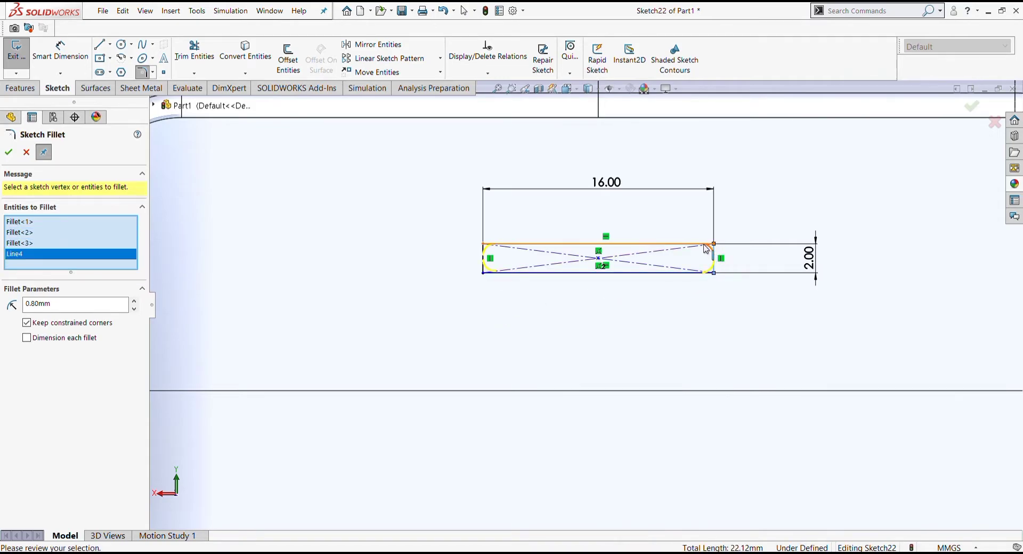
left_click(8, 154)
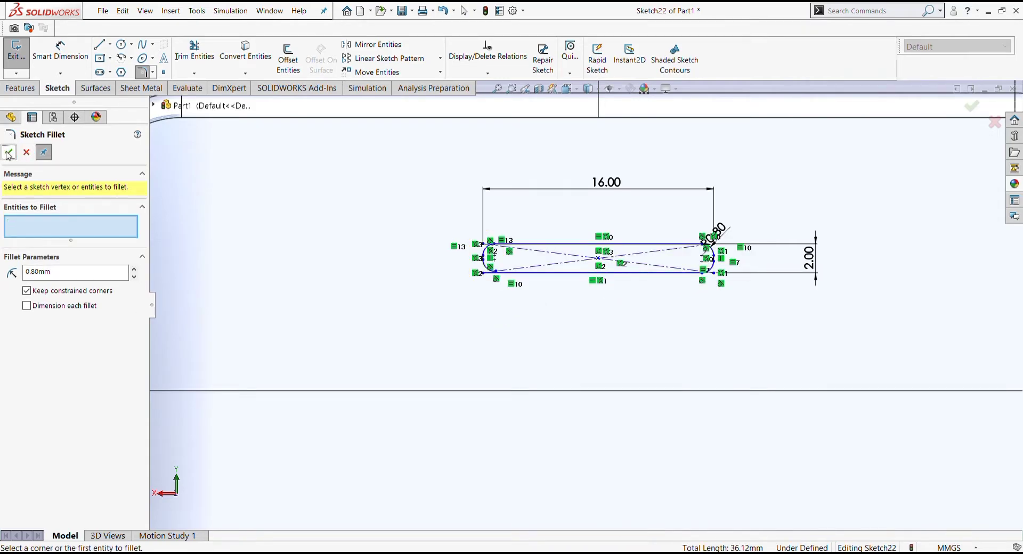
left_click(8, 154)
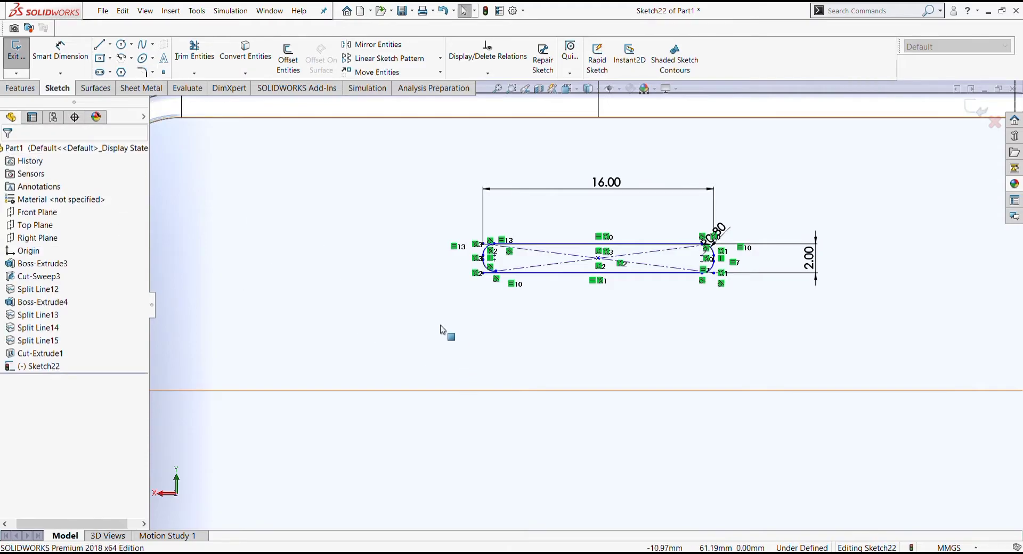
scroll(517, 289, "up", 3)
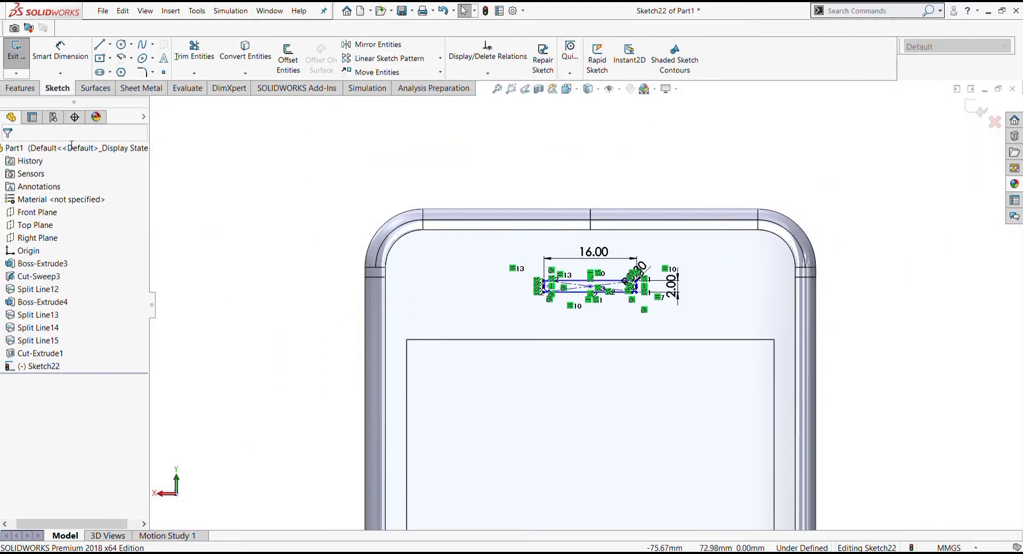
Try a projection Split Line of the slot onto the front face, then cancel after the error.
left_click(14, 89)
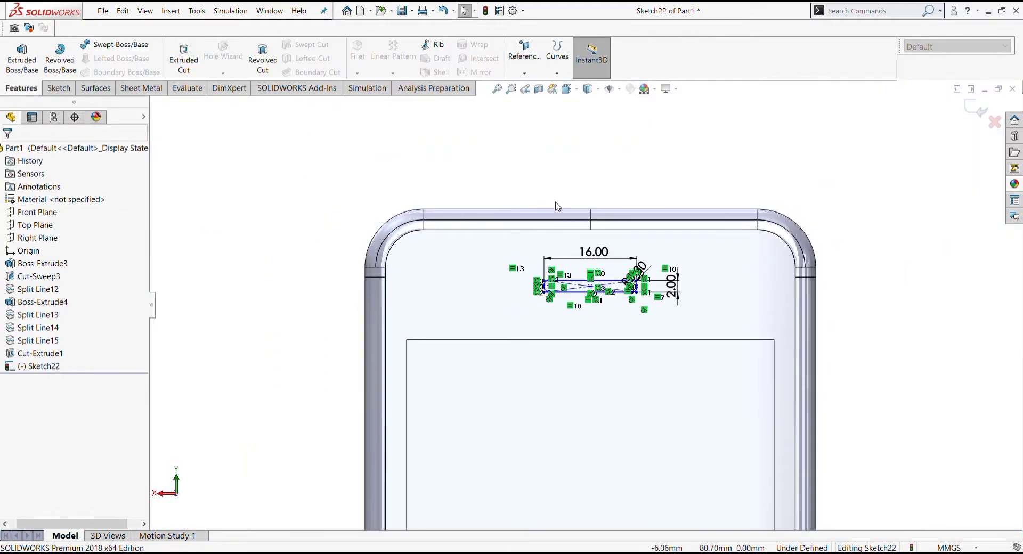
left_click(554, 73)
left_click(576, 94)
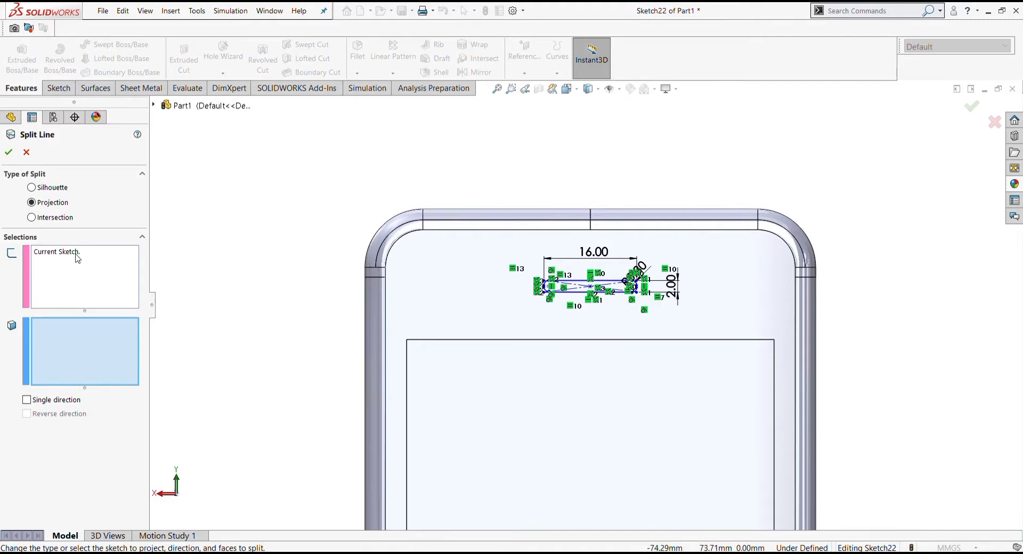
left_click(481, 289)
left_click(11, 153)
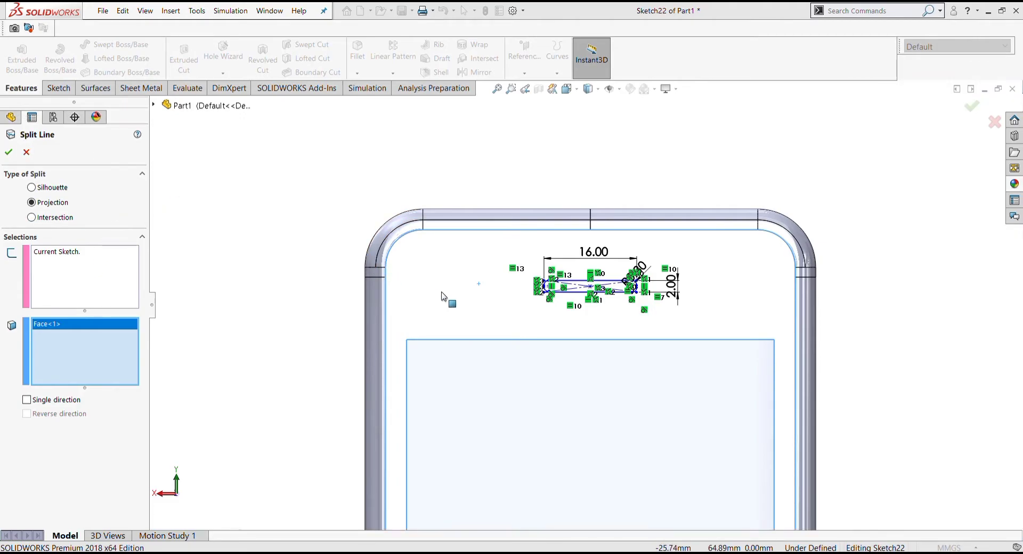
left_click(8, 154)
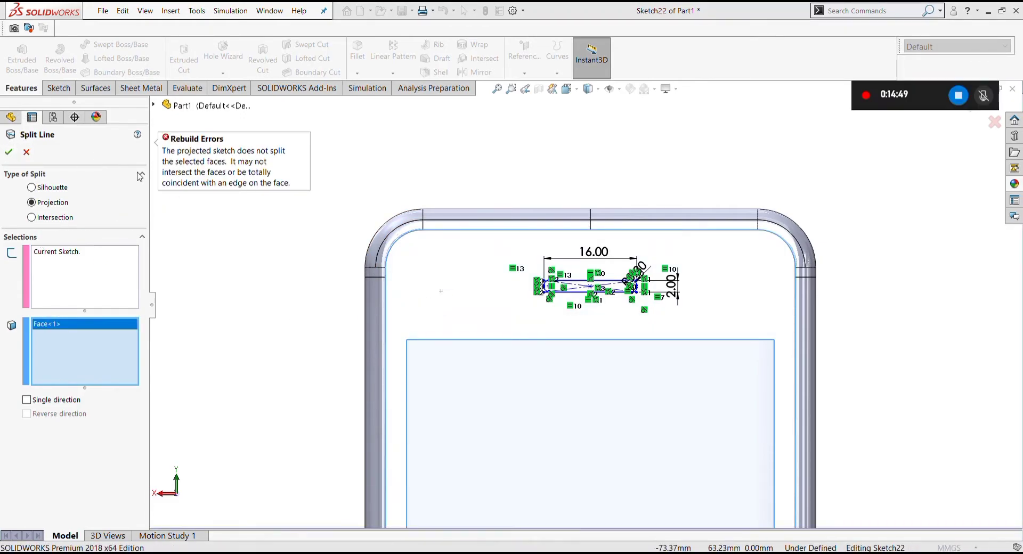
left_click(26, 152)
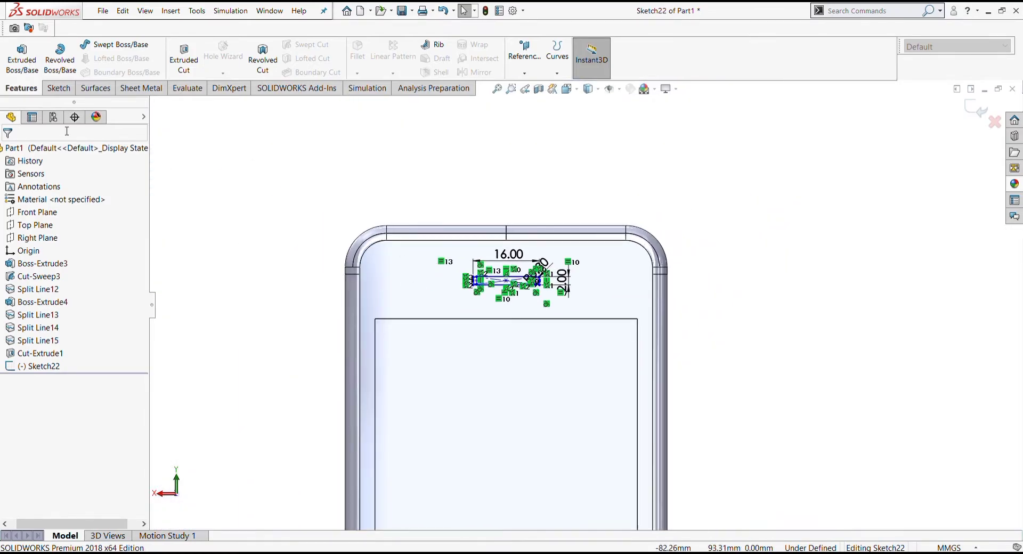
Restart the Split Line on the front face, cancel it, and box-select the slot's lines.
left_click(557, 64)
left_click(568, 91)
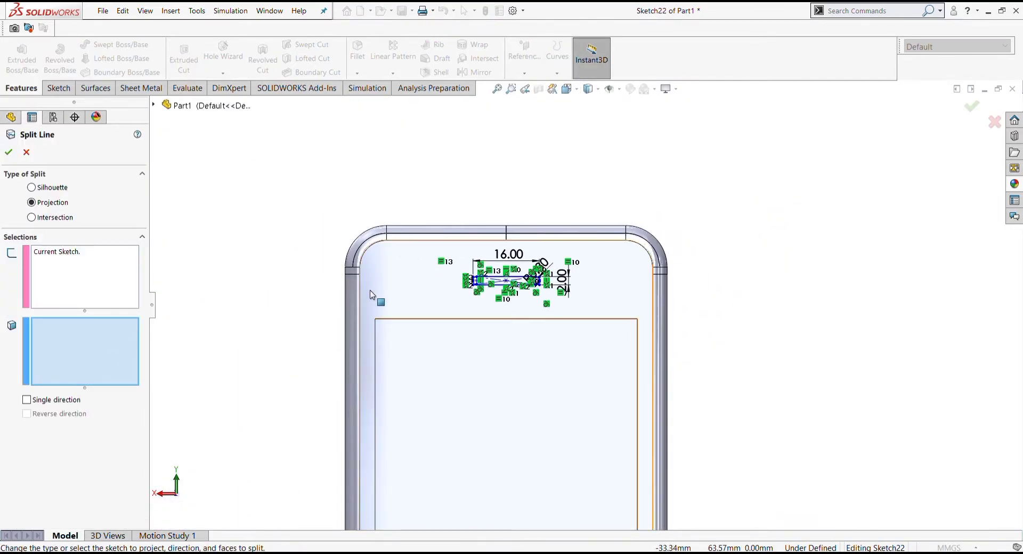
left_click(407, 285)
left_click(9, 152)
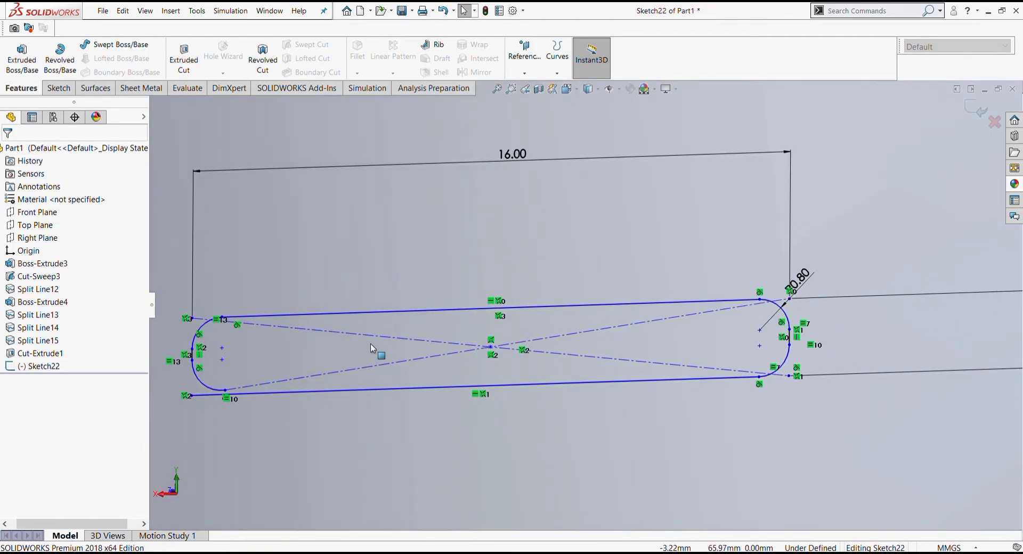
left_click_drag(371, 348, 377, 353)
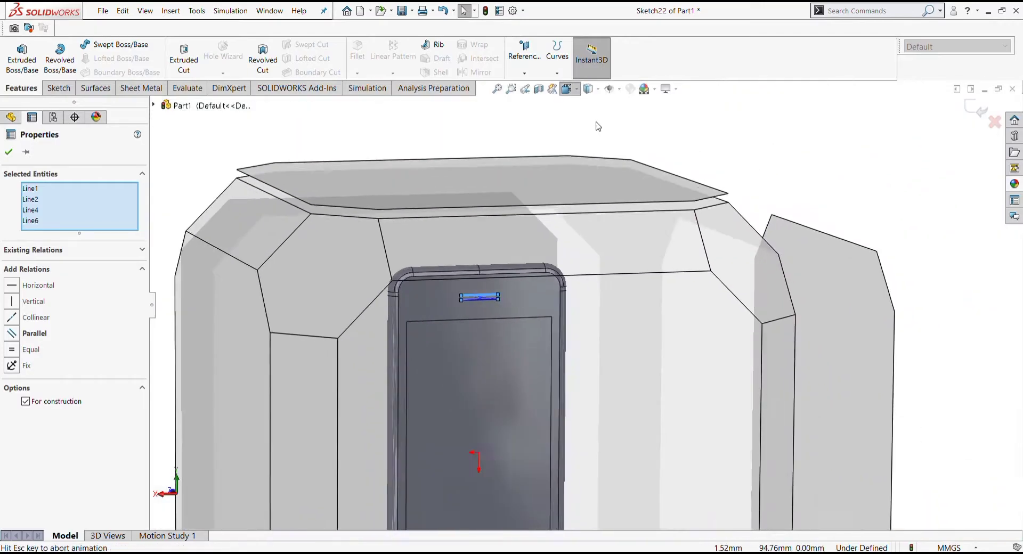
View the sketch plane normal and fillet the slot's four corners at 0.80 mm.
key("space")
left_click(626, 159)
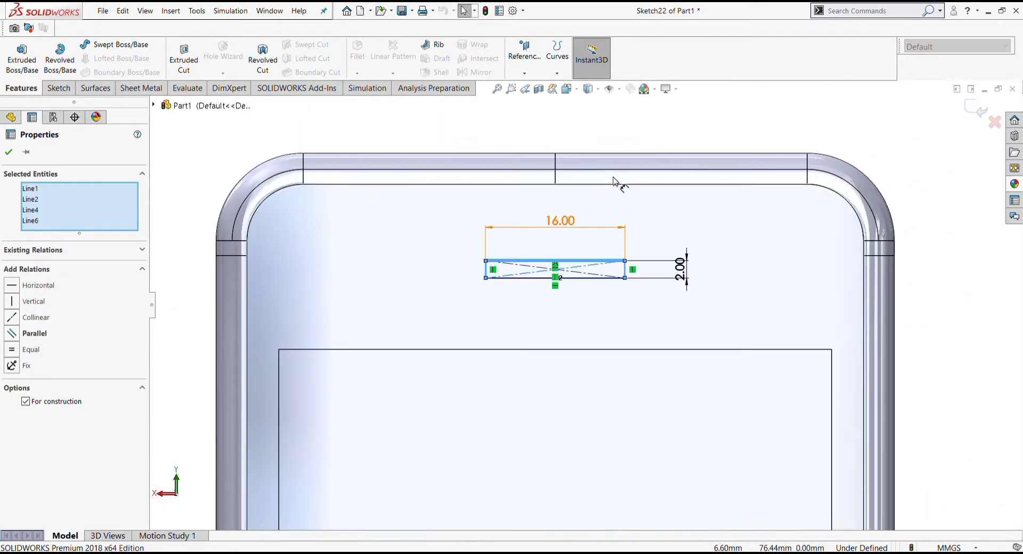
key("Escape")
scroll(616, 181, "down", 3)
scroll(459, 267, "down", 2)
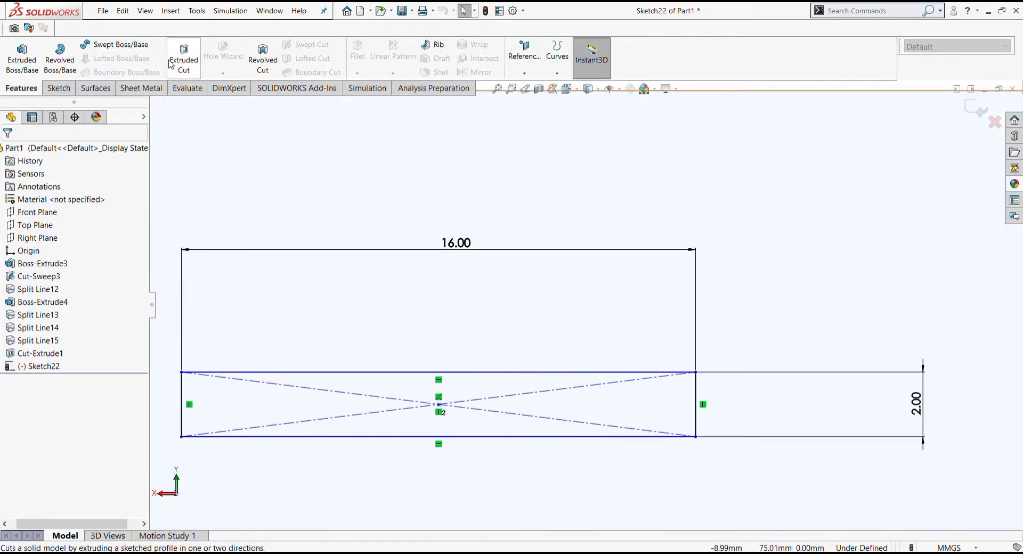
left_click(59, 88)
left_click(143, 72)
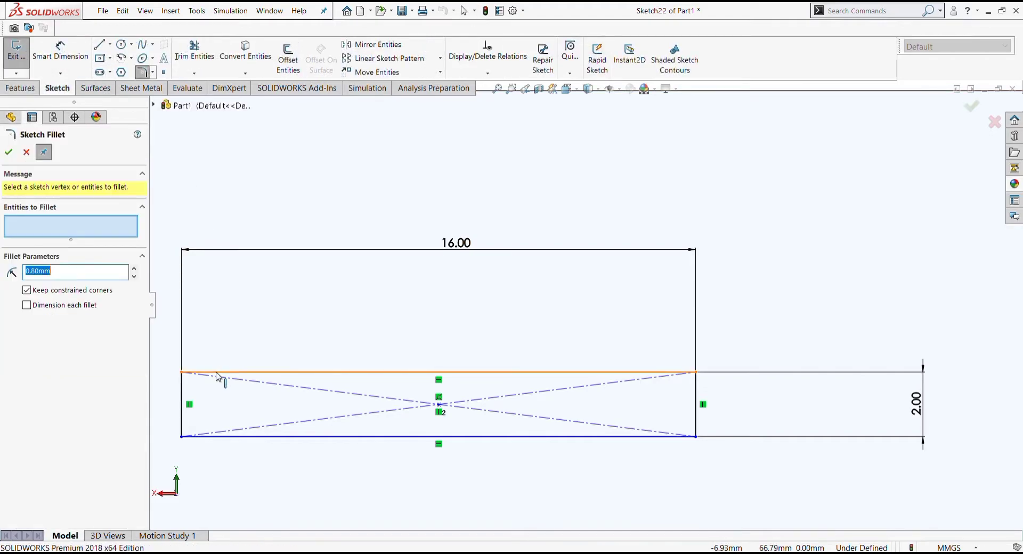
left_click(217, 373)
left_click(182, 411)
left_click(241, 438)
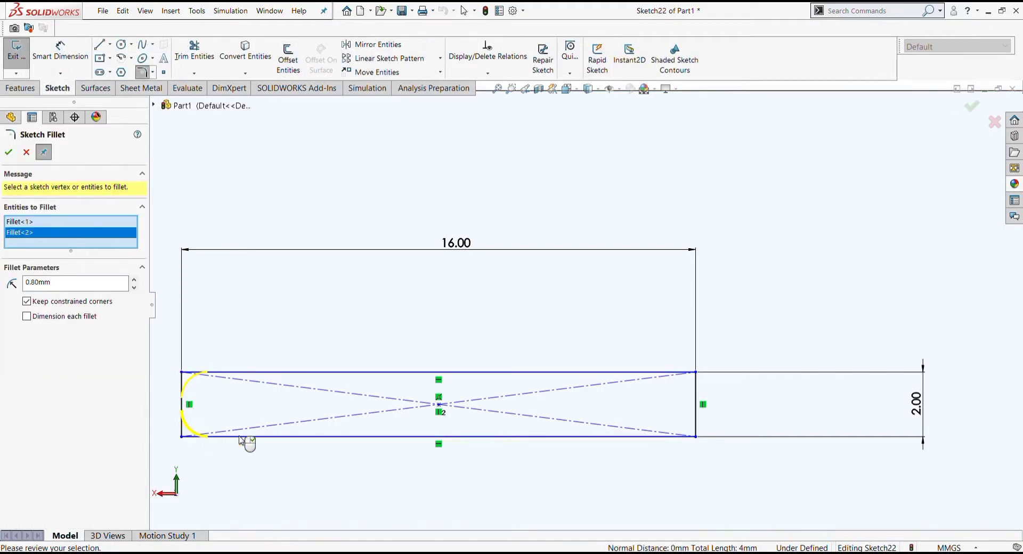
left_click(639, 437)
left_click(696, 410)
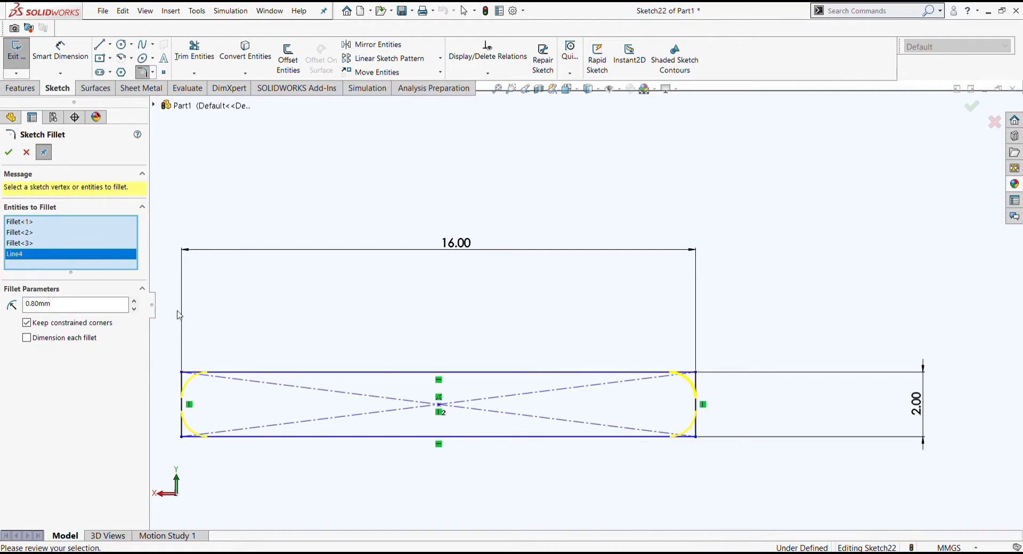
key("Return")
key("Return")
Project the slot sketch onto the phone's front face as Split Line20.
scroll(517, 311, "down", 3)
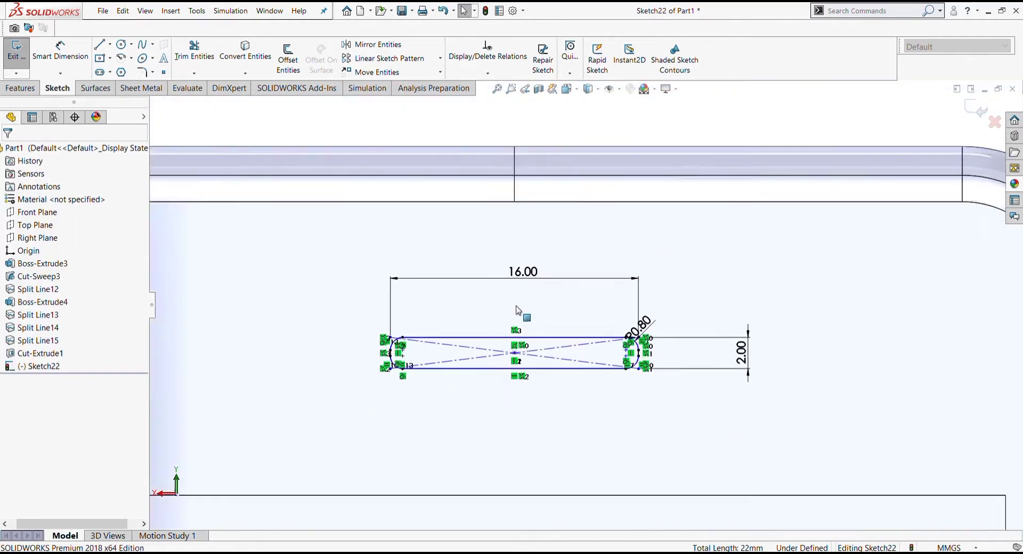
scroll(517, 311, "down", 2)
left_click(20, 88)
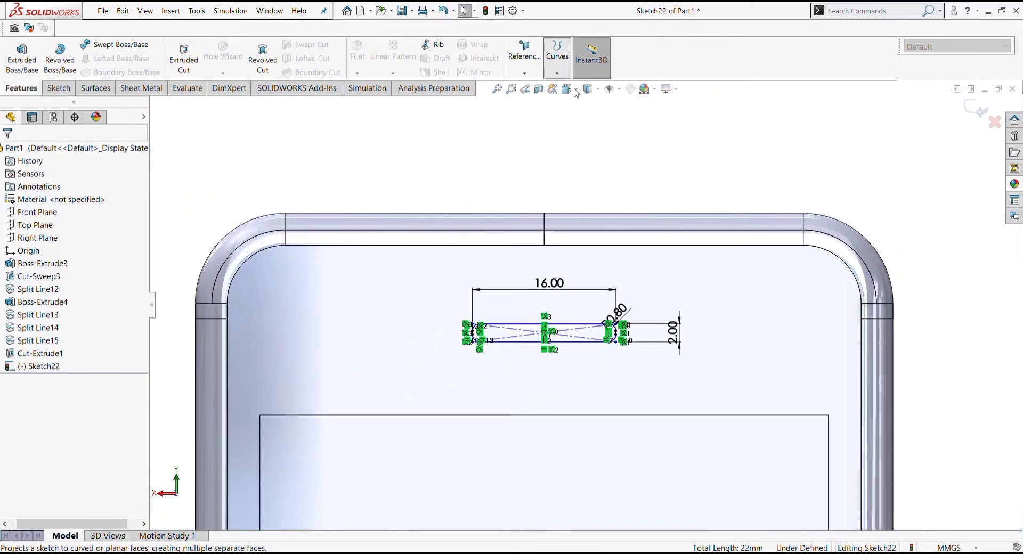
left_click(425, 270)
key("Return")
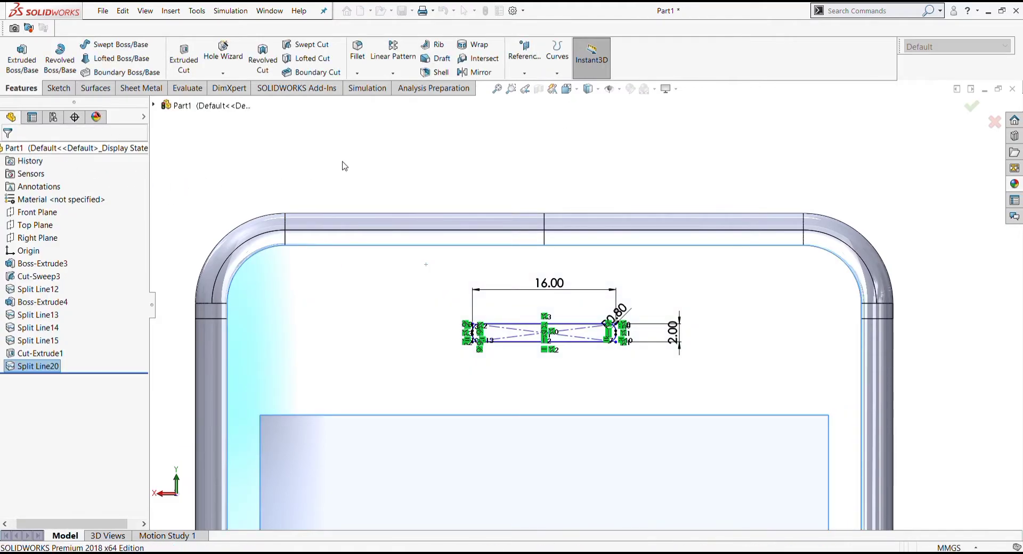
scroll(548, 372, "up", 1)
scroll(575, 347, "up", 3)
scroll(585, 345, "up", 2)
Start Sketch23 on the phone's front face and view it straight on.
scroll(597, 334, "up", 1)
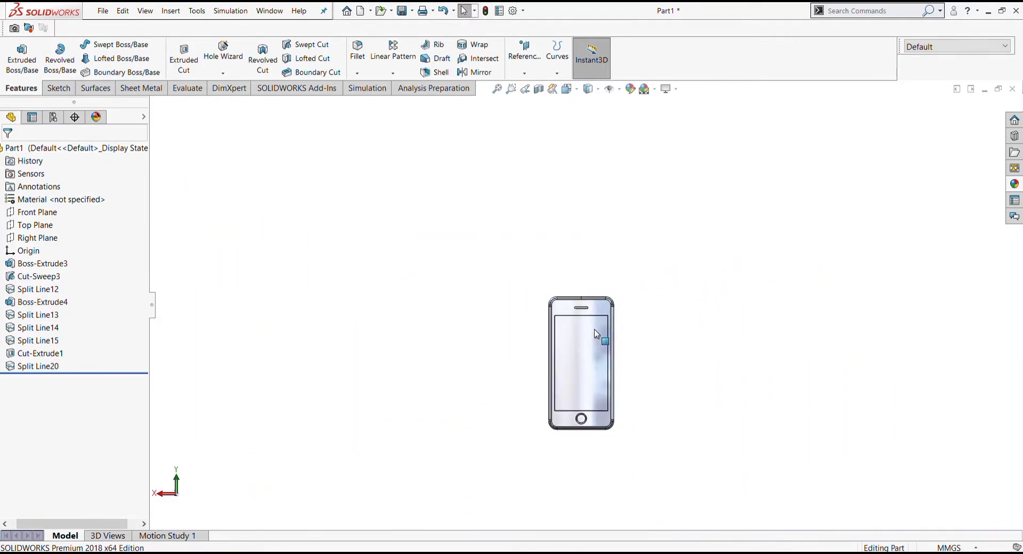
scroll(598, 309, "down", 1)
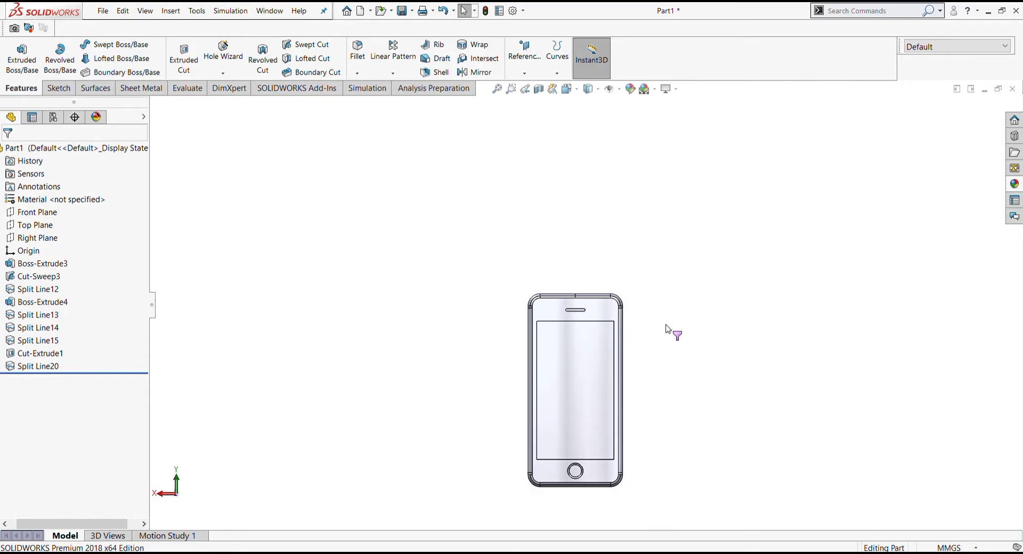
scroll(598, 321, "down", 2)
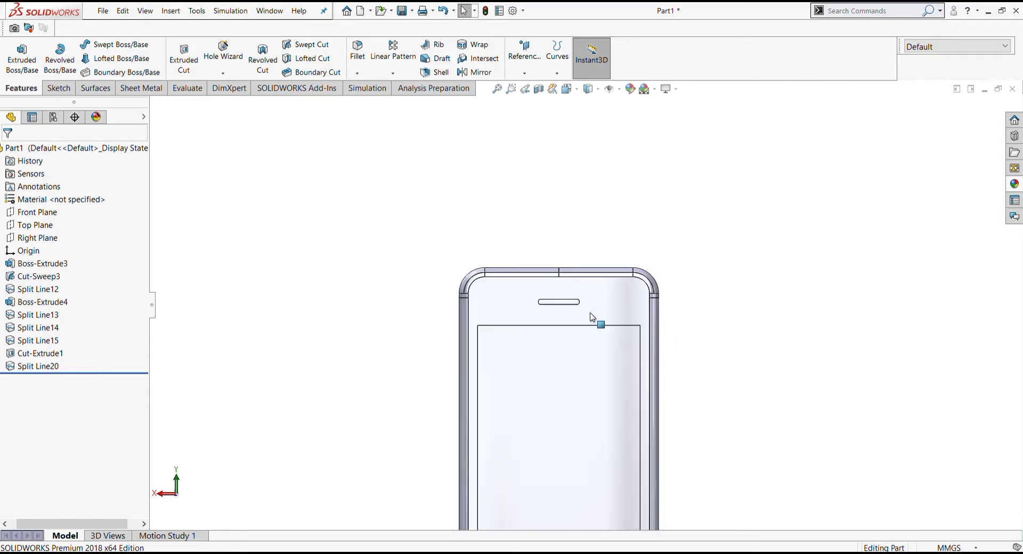
scroll(593, 317, "down", 2)
left_click(554, 292)
left_click(599, 320)
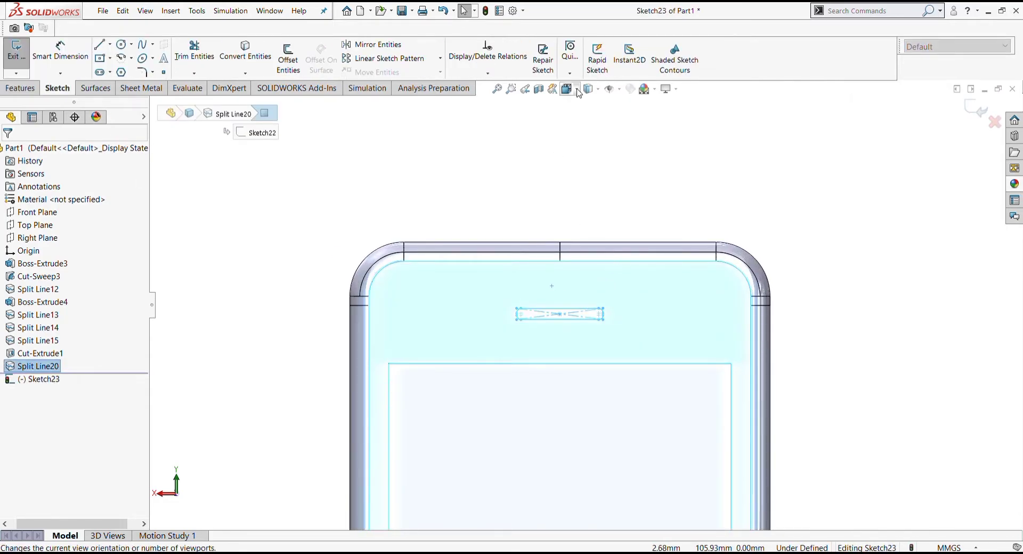
key("space")
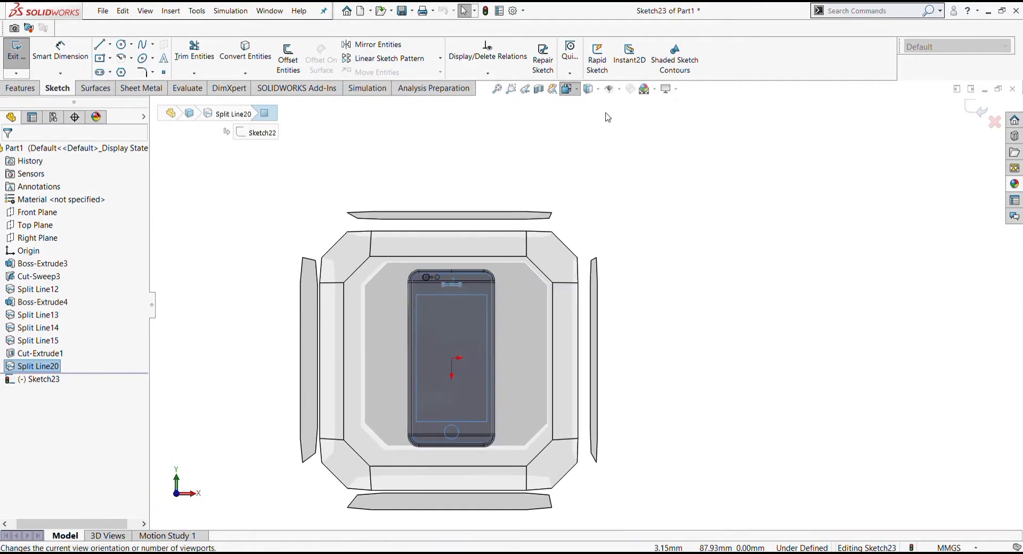
left_click(681, 171)
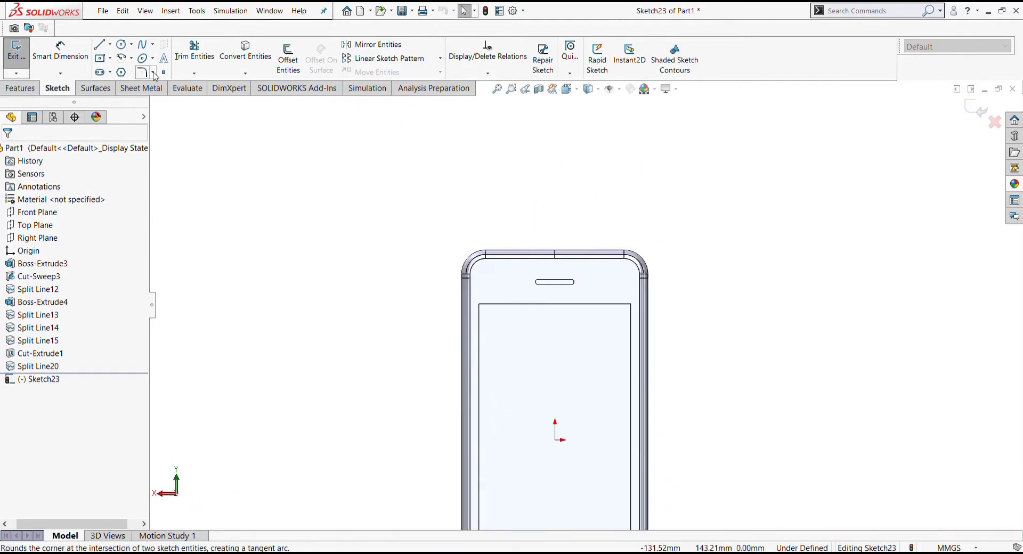
Draw a small circle above the earpiece slot.
left_click(121, 44)
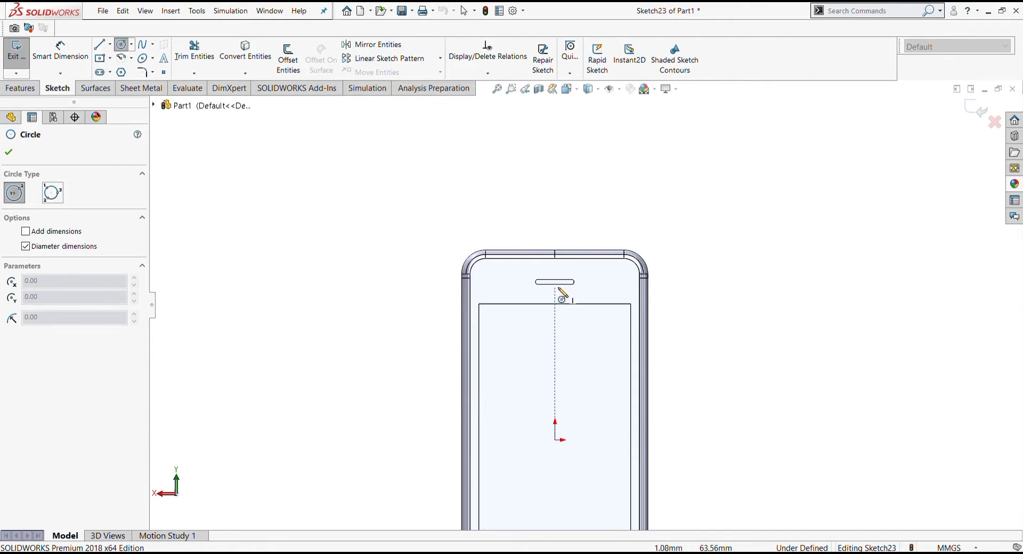
scroll(561, 282, "down", 1)
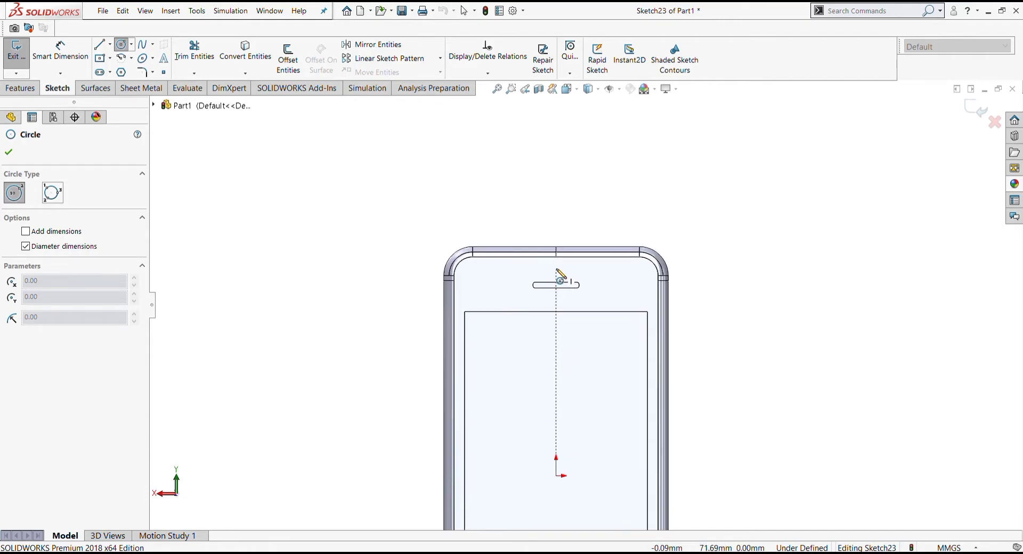
left_click(557, 270)
left_click(558, 273)
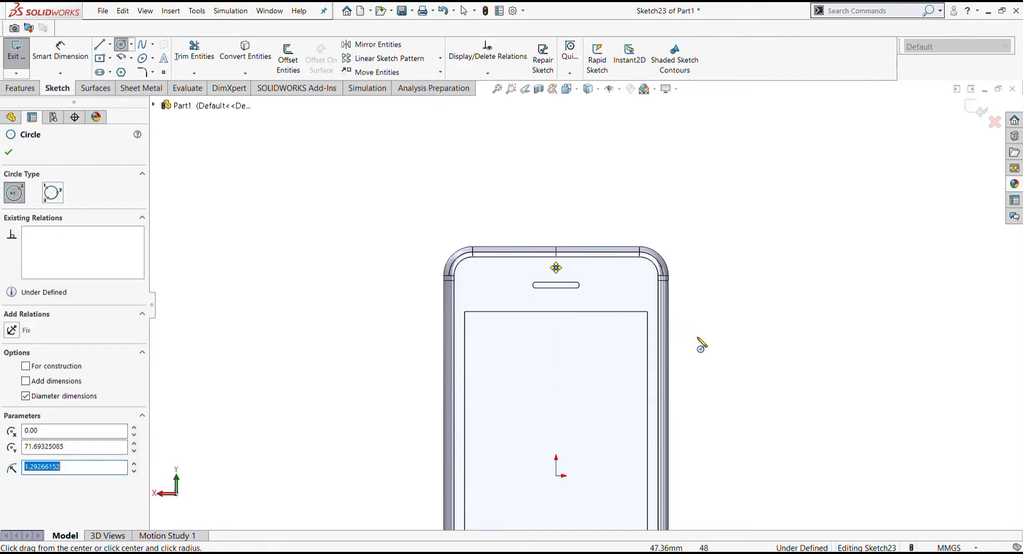
key("Escape")
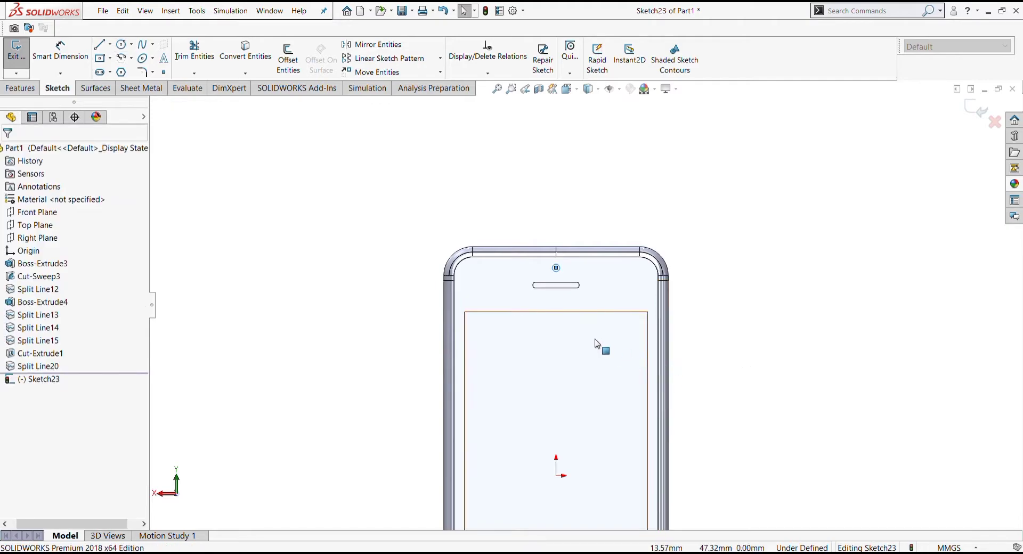
Draw a camera circle left of the slot and drag it further left.
scroll(539, 290, "down", 3)
scroll(554, 287, "down", 3)
scroll(571, 286, "down", 2)
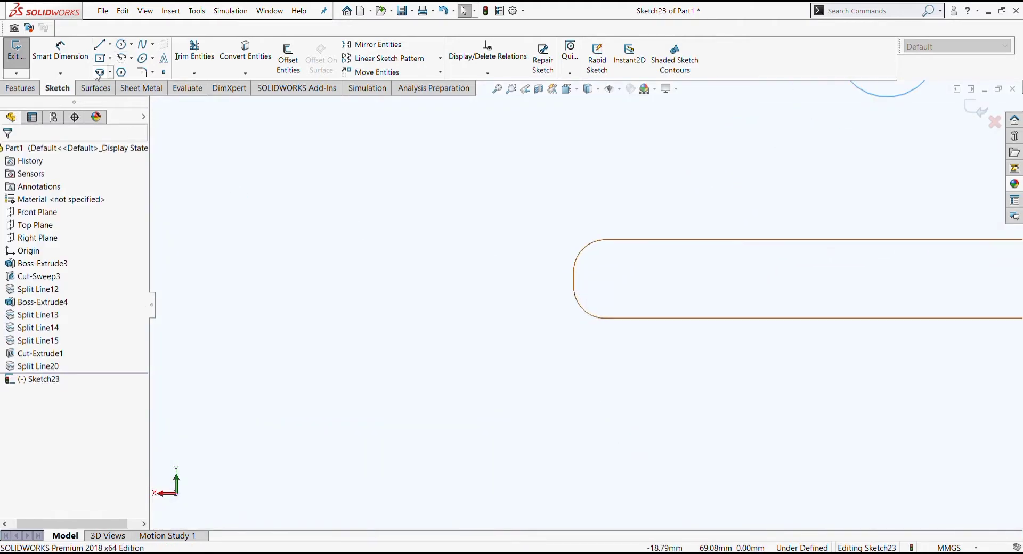
key("l")
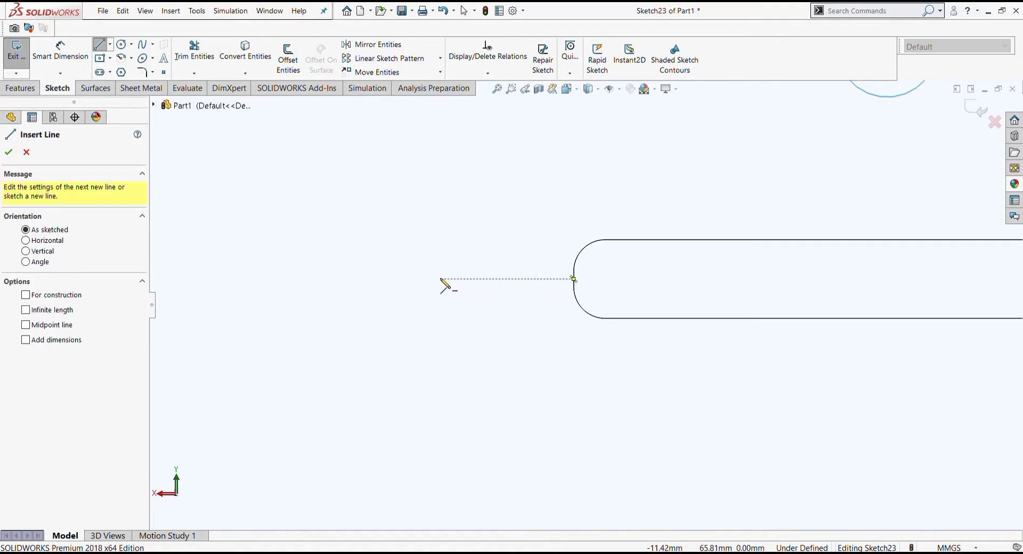
left_click(418, 278)
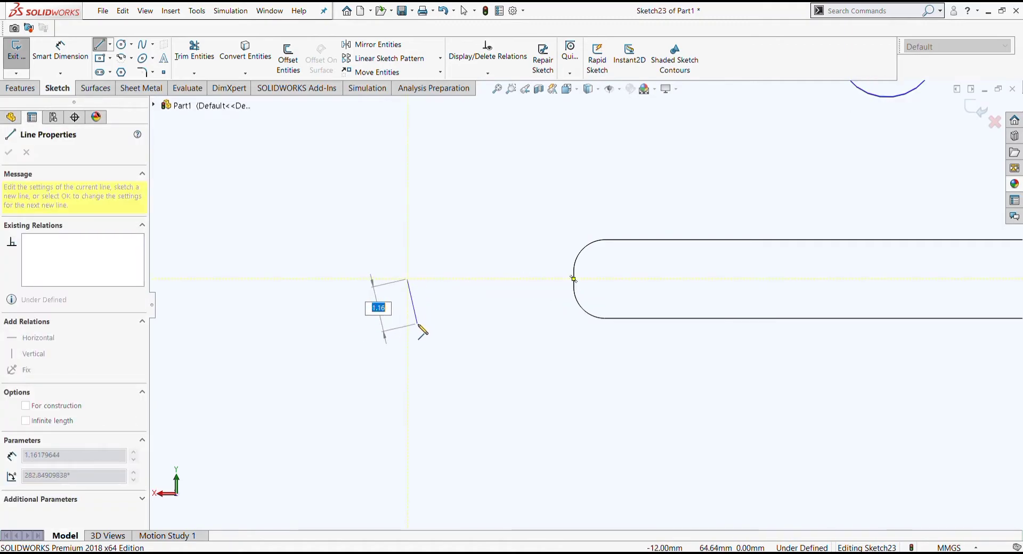
key("Escape")
left_click(121, 43)
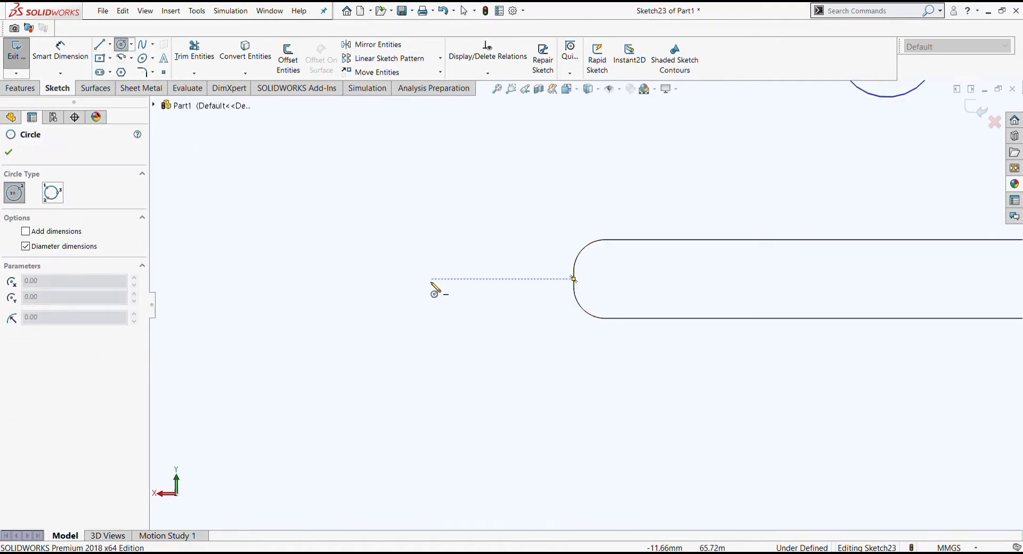
left_click(428, 279)
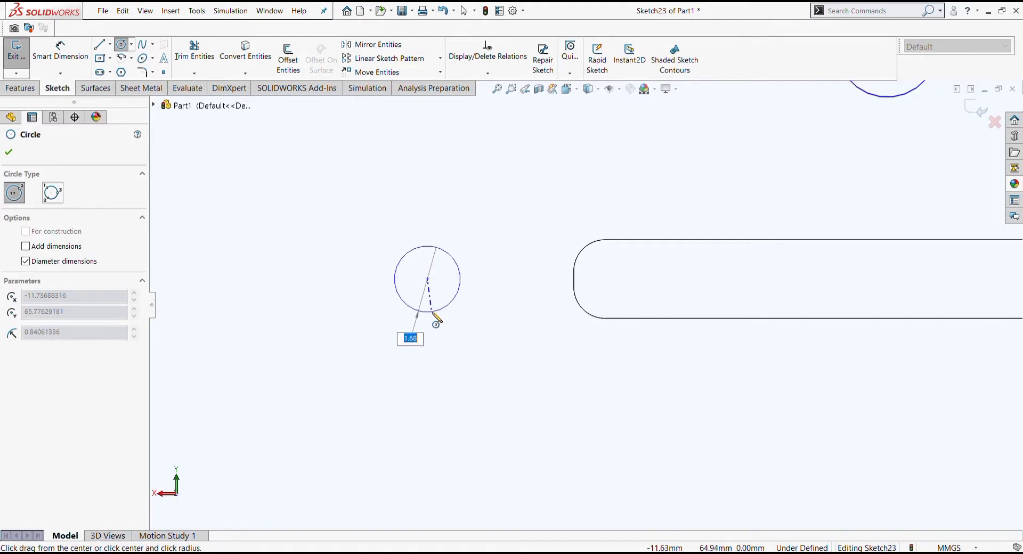
left_click(434, 335)
scroll(586, 305, "up", 3)
scroll(558, 413, "up", 5)
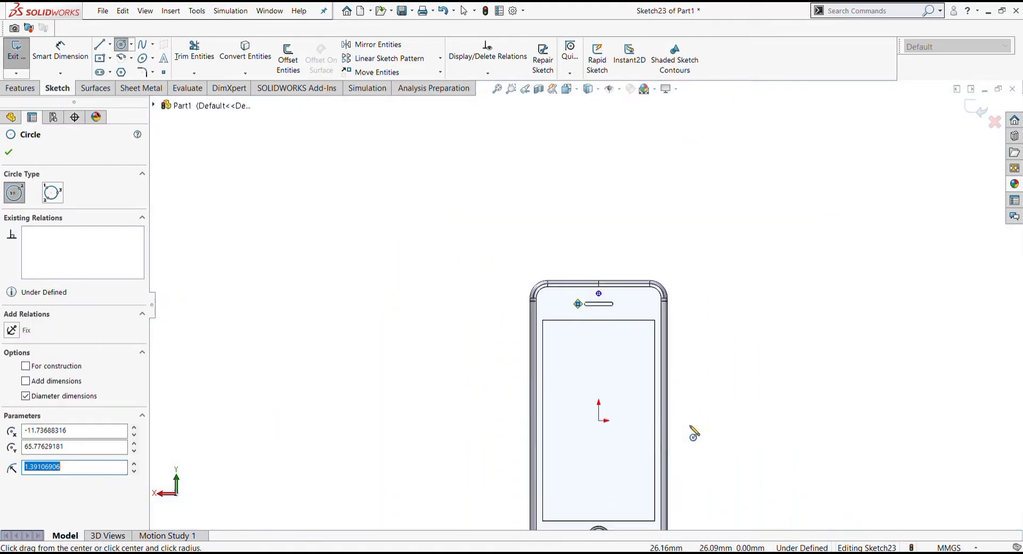
key("Escape")
scroll(586, 307, "down", 3)
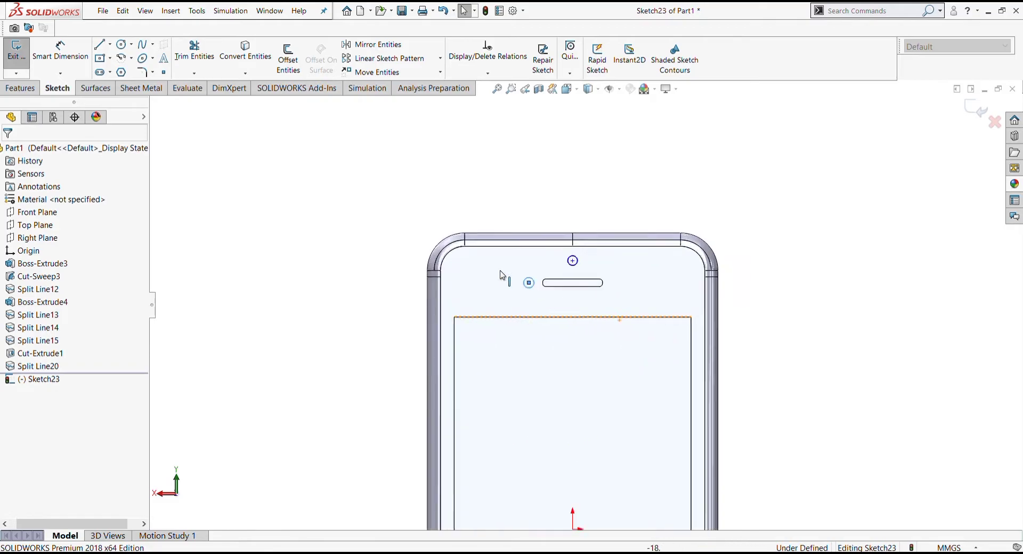
scroll(600, 309, "down", 5)
left_click_drag(642, 293, 589, 292)
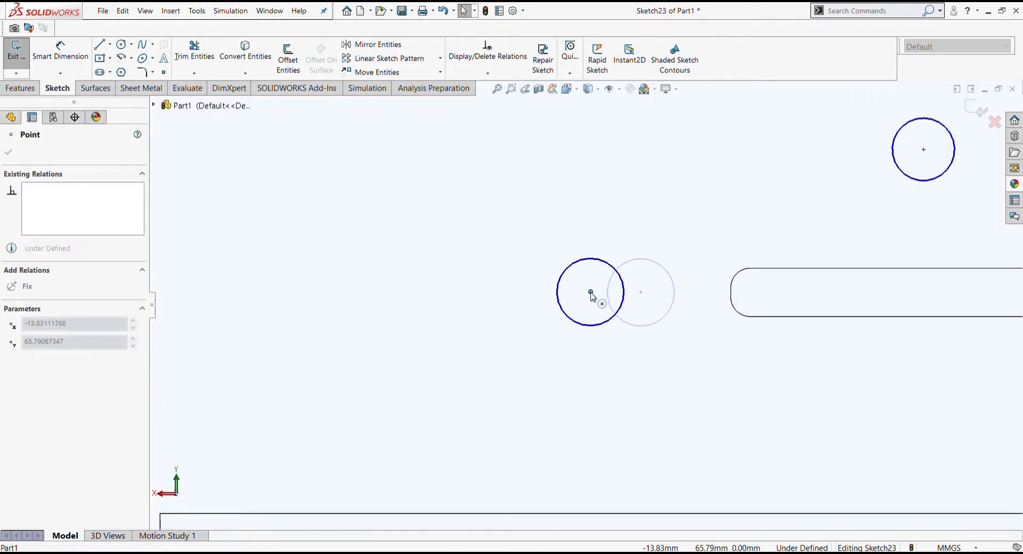
Check the left circle's point and circle properties, then close the panels.
scroll(693, 367, "up", 3)
scroll(640, 371, "up", 2)
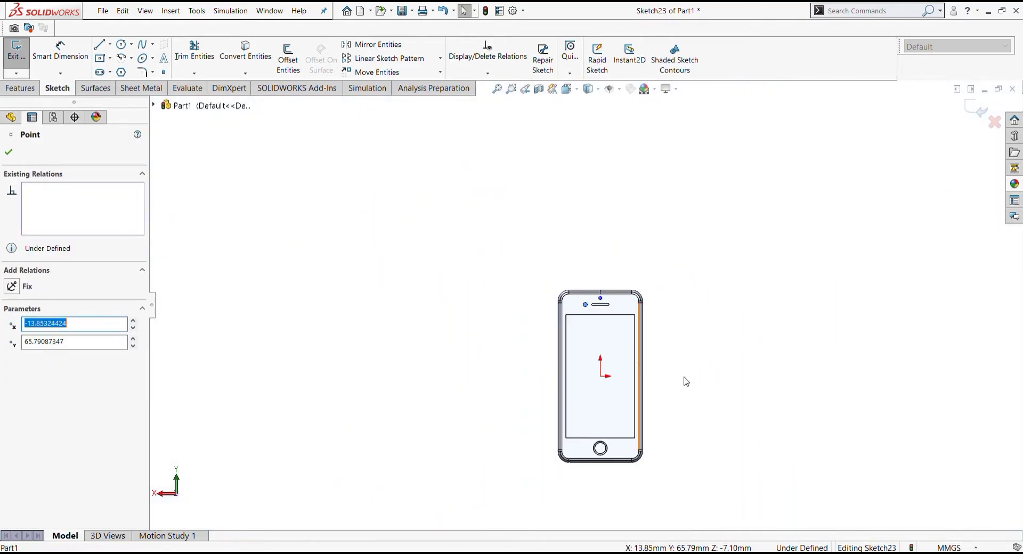
key("Escape")
scroll(586, 305, "down", 4)
scroll(548, 282, "down", 4)
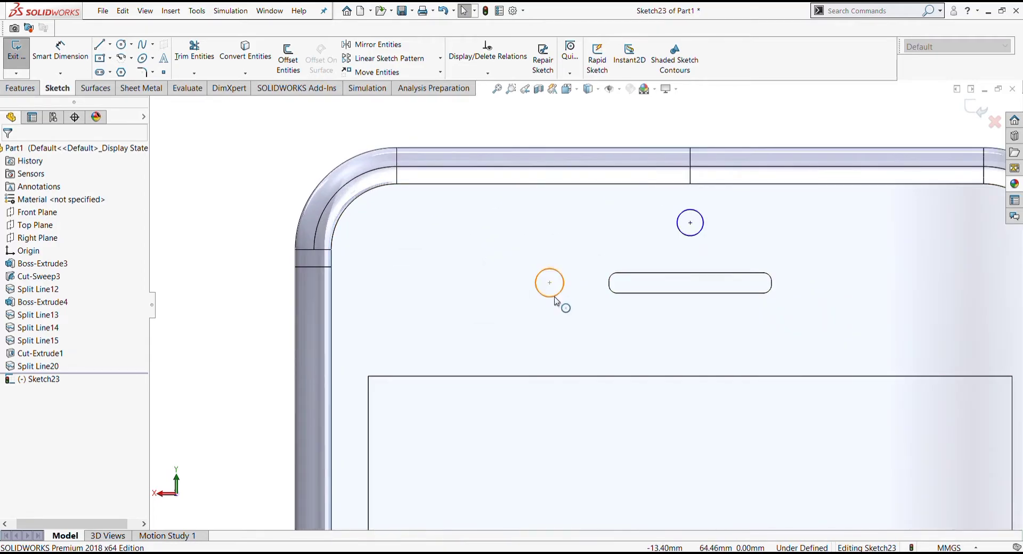
left_click(555, 299)
scroll(850, 377, "up", 5)
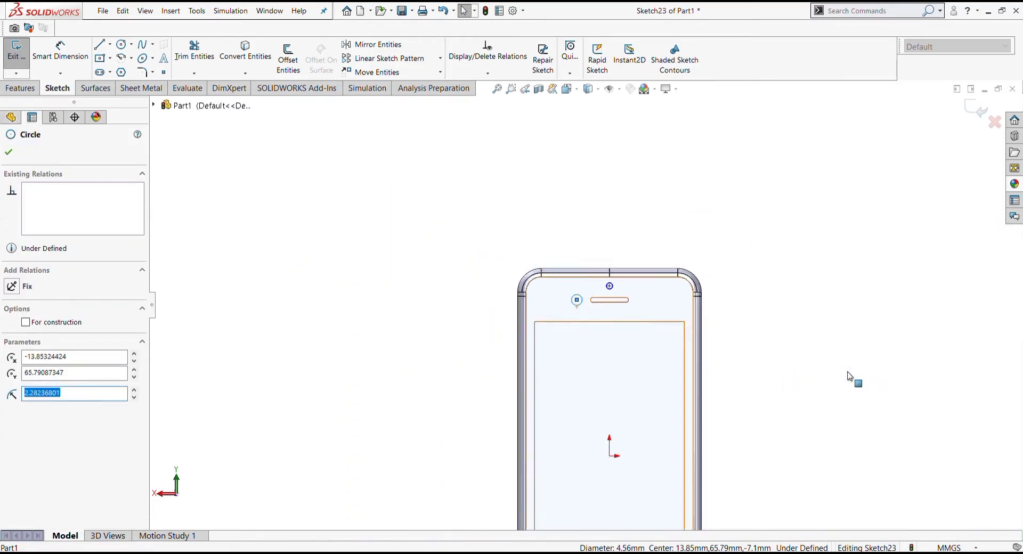
scroll(735, 381, "up", 3)
key("Escape")
Draw a 1.88 mm sensor circle concentric with the small top circle.
scroll(566, 293, "down", 3)
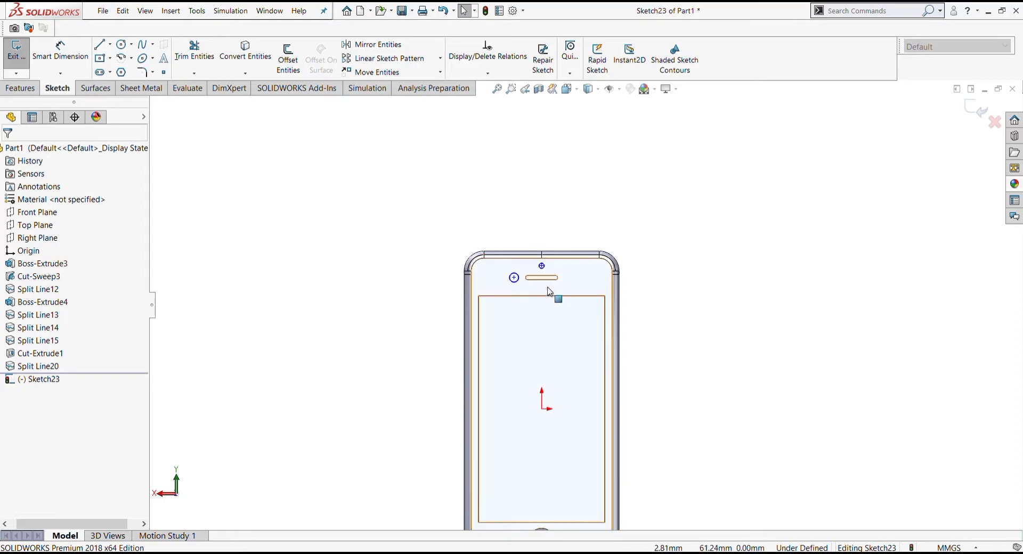
scroll(536, 260, "down", 3)
scroll(536, 261, "down", 4)
left_click(596, 300)
left_click(596, 303)
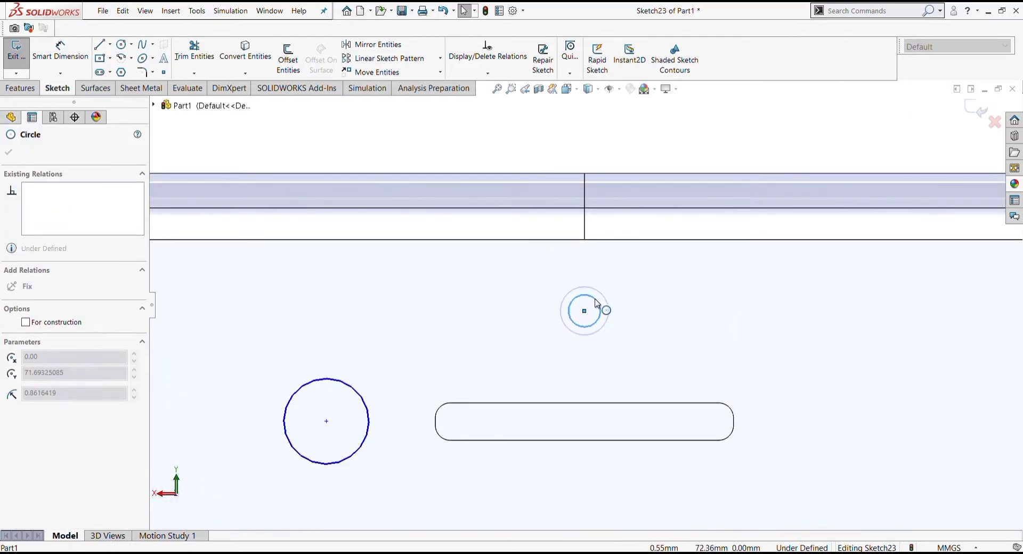
left_click(598, 303)
scroll(597, 302, "up", 3)
scroll(597, 303, "up", 2)
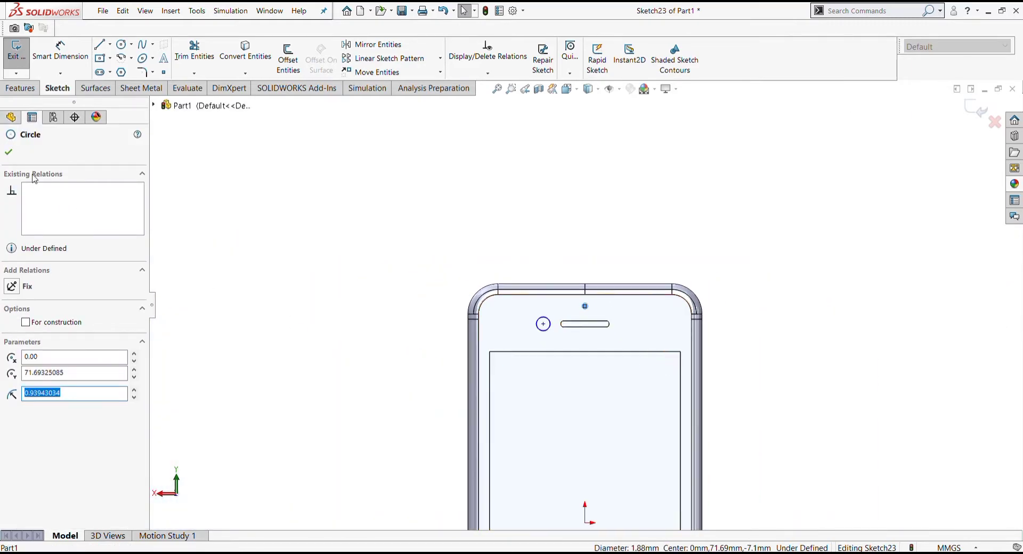
key("Escape")
Split the front face with Sketch23's circles as Split Line21.
left_click(19, 92)
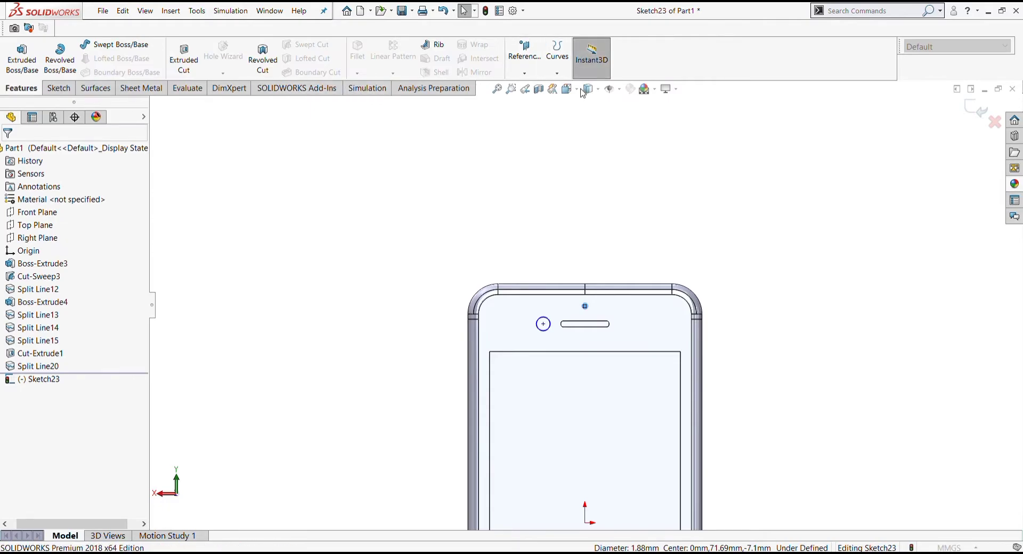
left_click(557, 53)
left_click(657, 331)
left_click(9, 152)
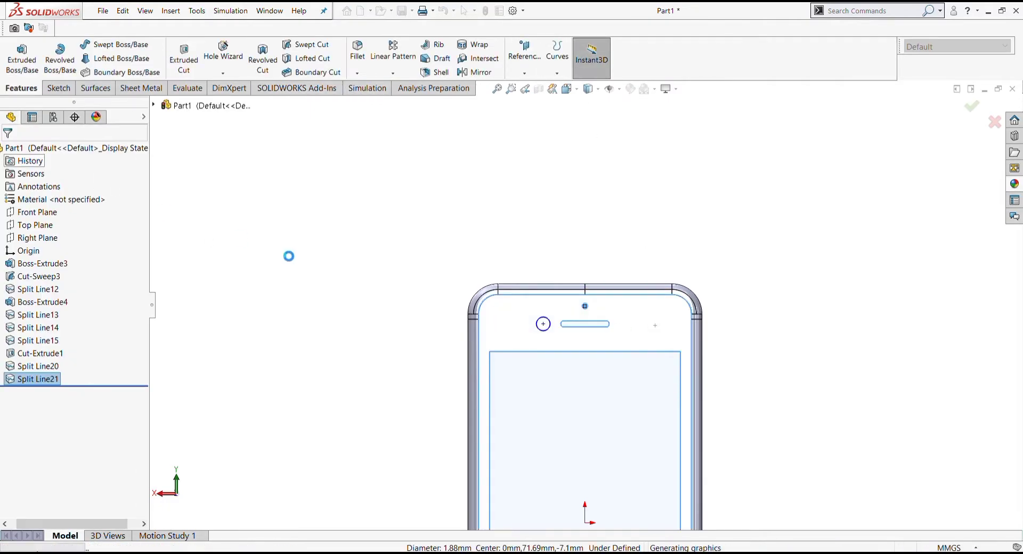
Start Sketch24 on the earpiece slot and draw a tiny circle at its left end.
scroll(621, 335, "down", 4)
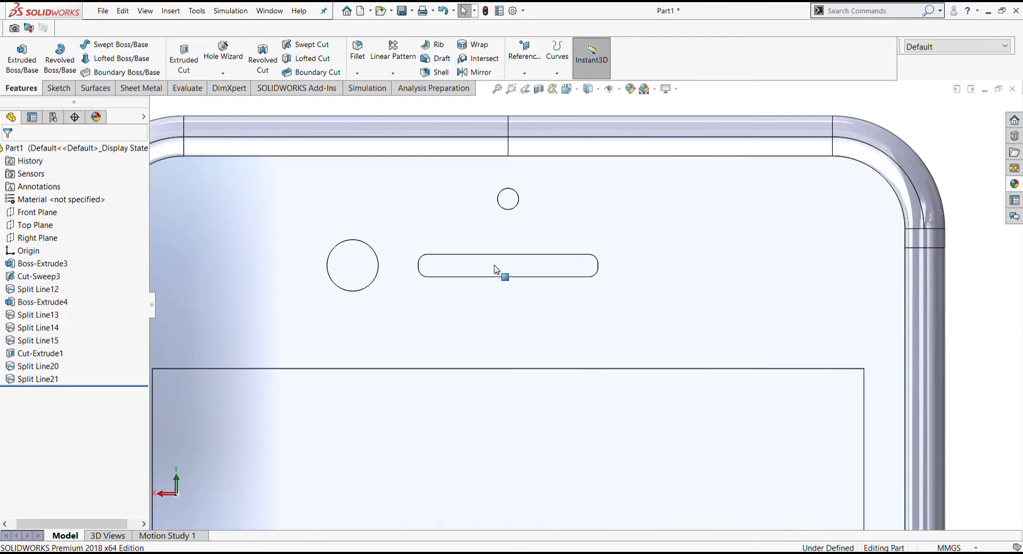
left_click(496, 269)
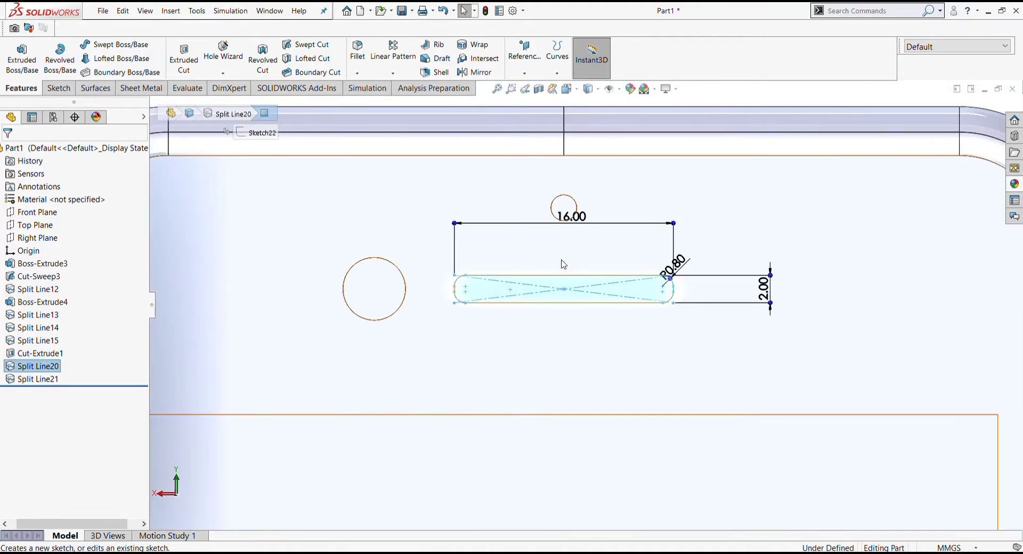
scroll(485, 207, "up", 3)
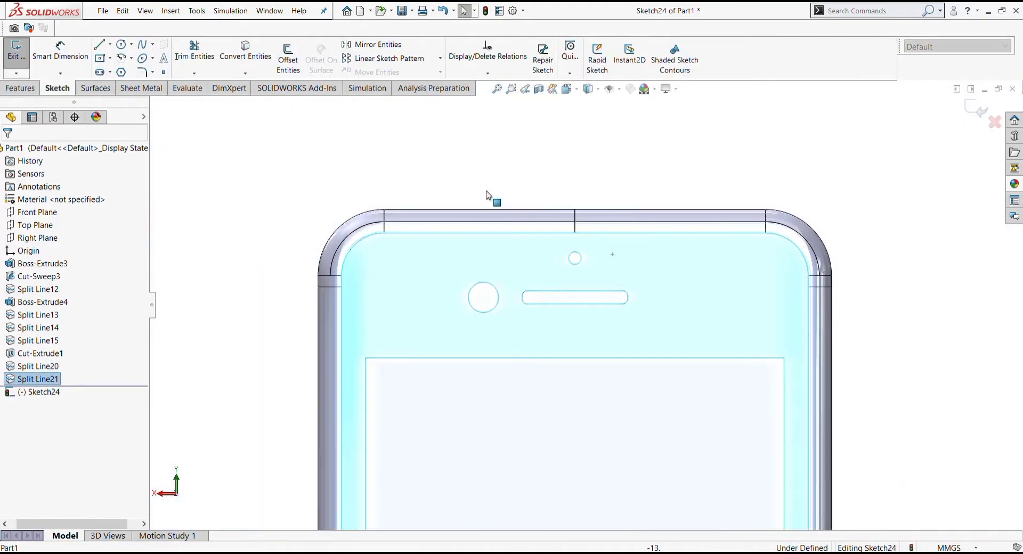
scroll(688, 269, "down", 1)
left_click(122, 44)
scroll(423, 292, "down", 3)
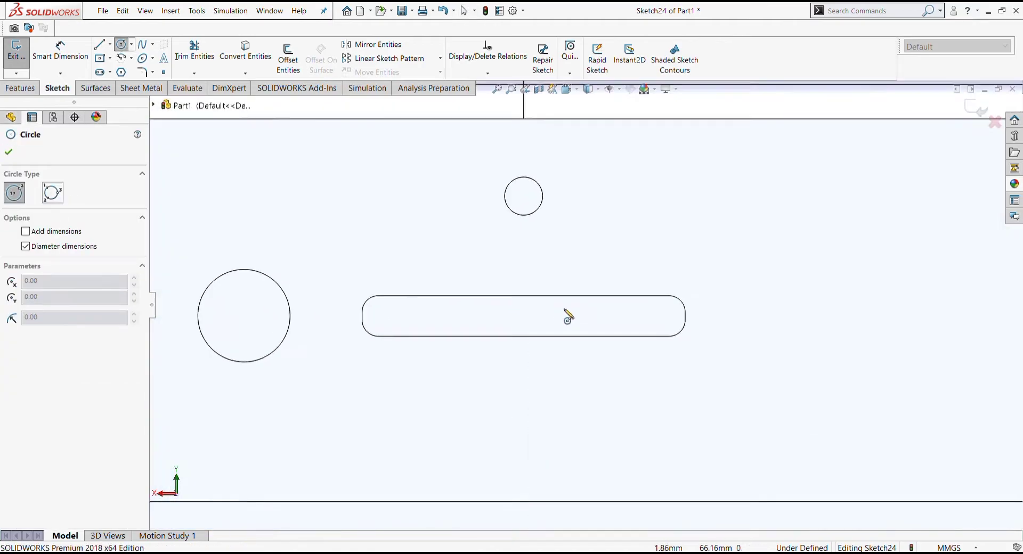
scroll(566, 315, "down", 1)
left_click(344, 308)
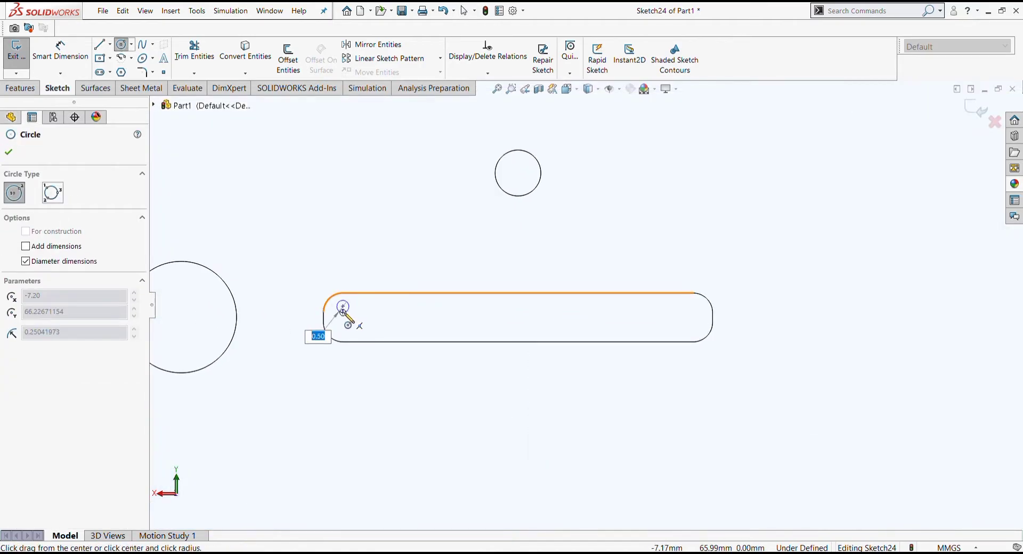
key("Escape")
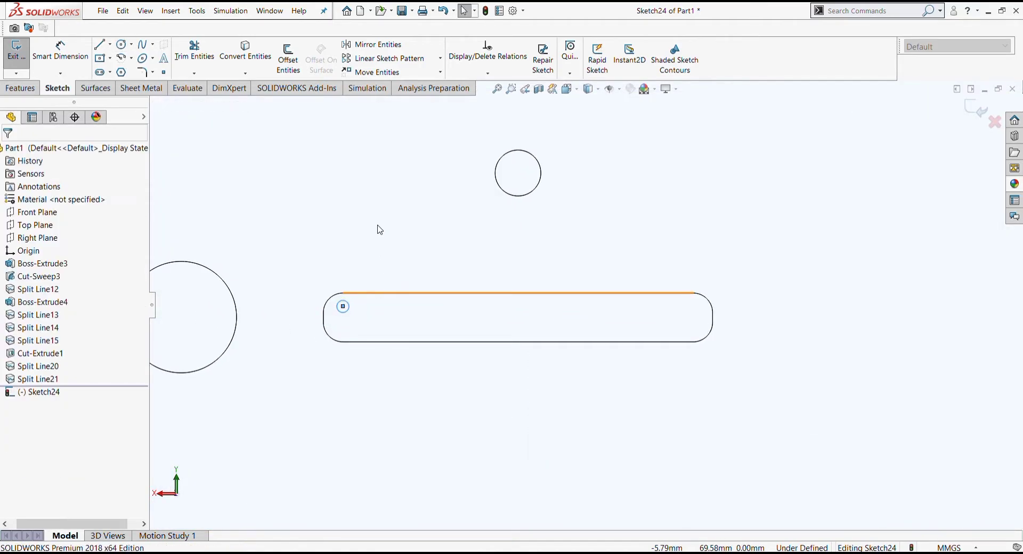
Linear-pattern the tiny circle with 1.00 mm spacing.
left_click(389, 58)
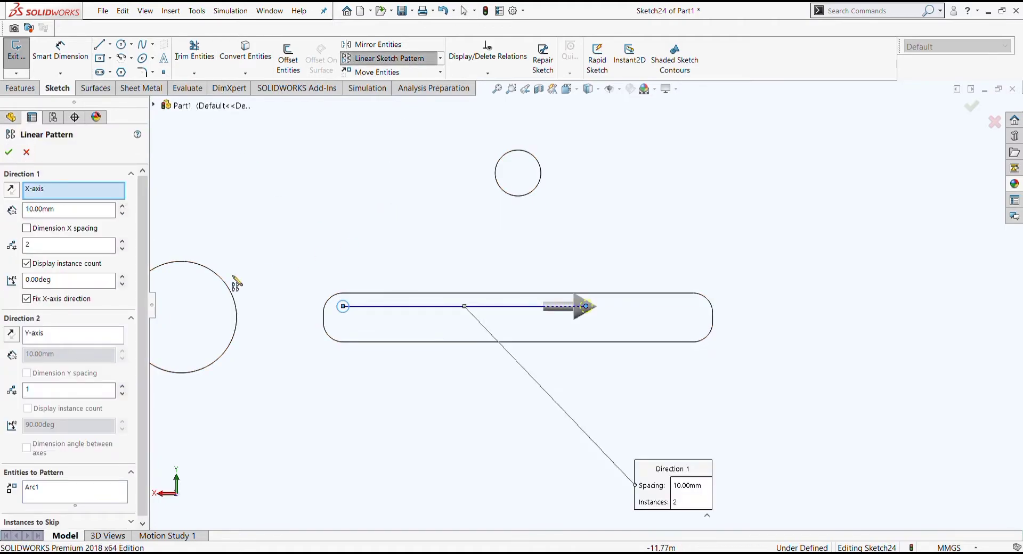
type("1")
key("Return")
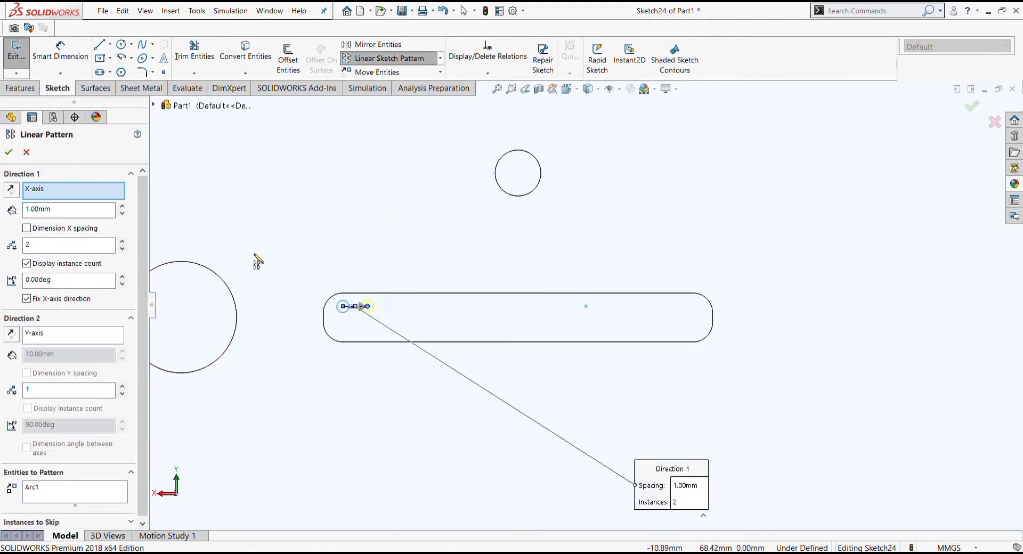
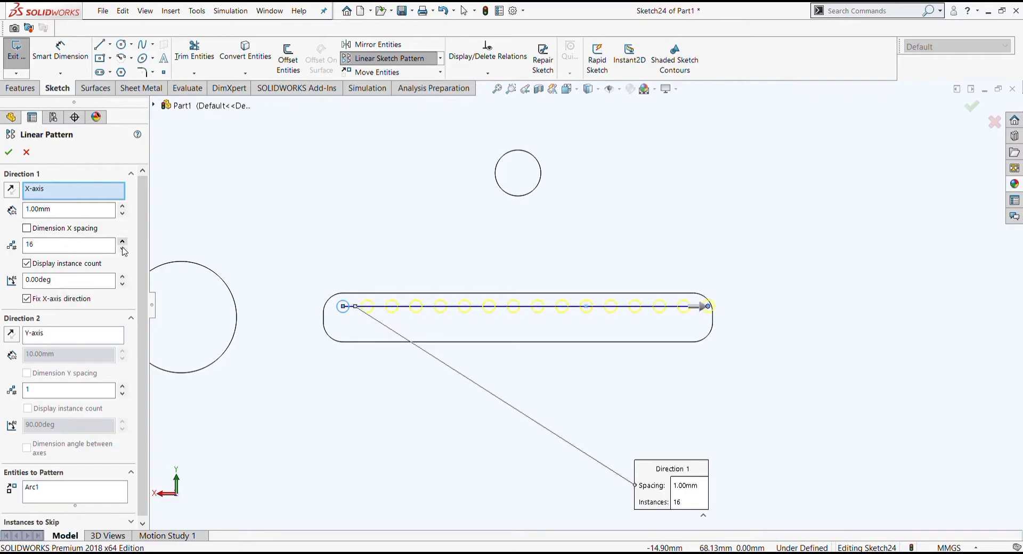
Toggle the second pattern direction a few times, then restart the linear sketch pattern.
left_click(17, 337)
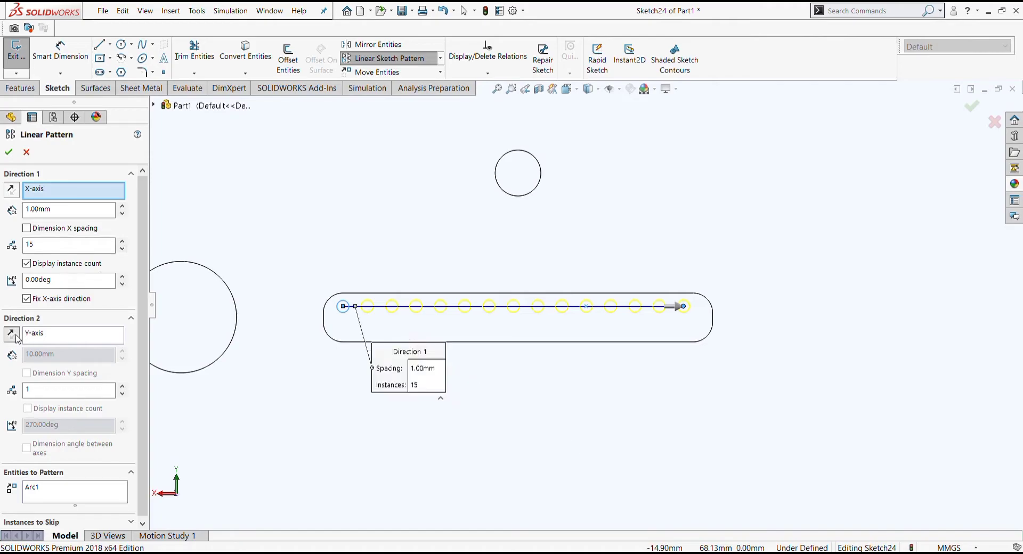
left_click(59, 341)
left_click(11, 334)
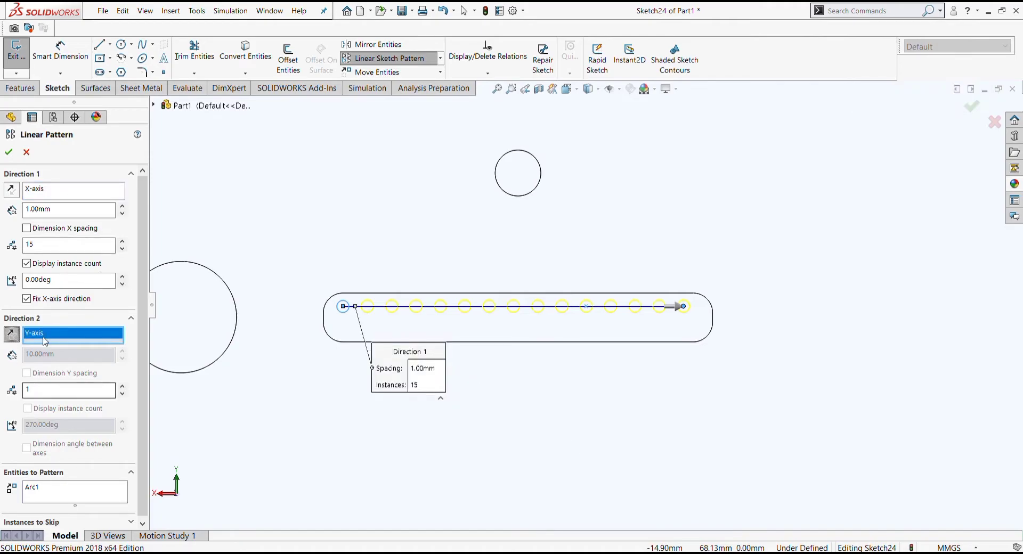
left_click(12, 334)
left_click(73, 191)
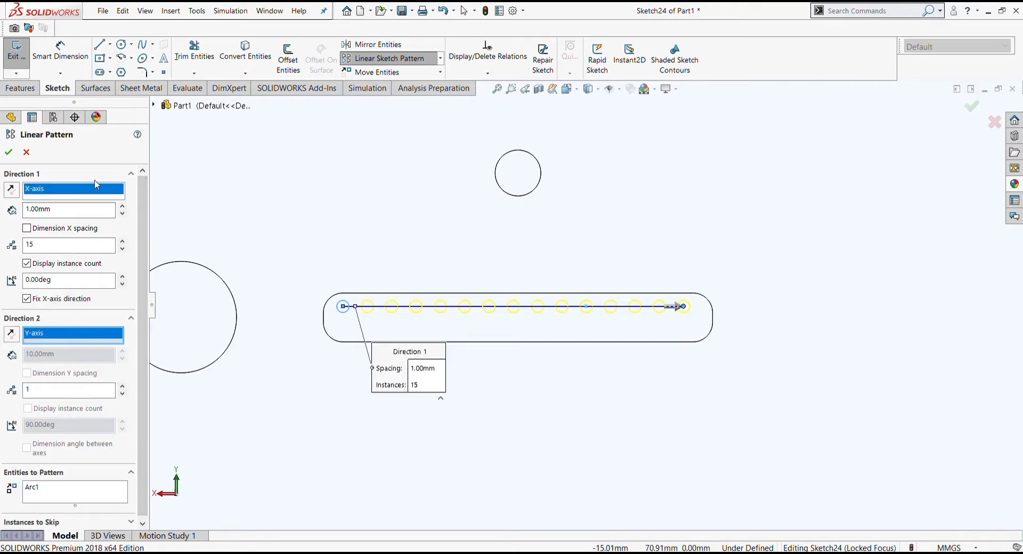
left_click(25, 153)
left_click(389, 58)
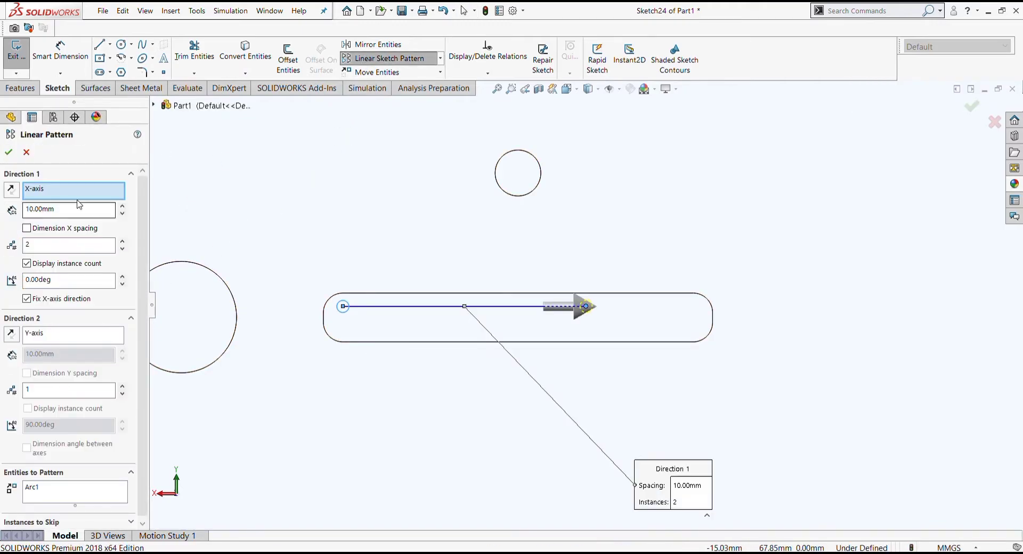
Pattern the circle 15 times at 1 mm, plus a second reversed row 0.8 mm below.
type("2")
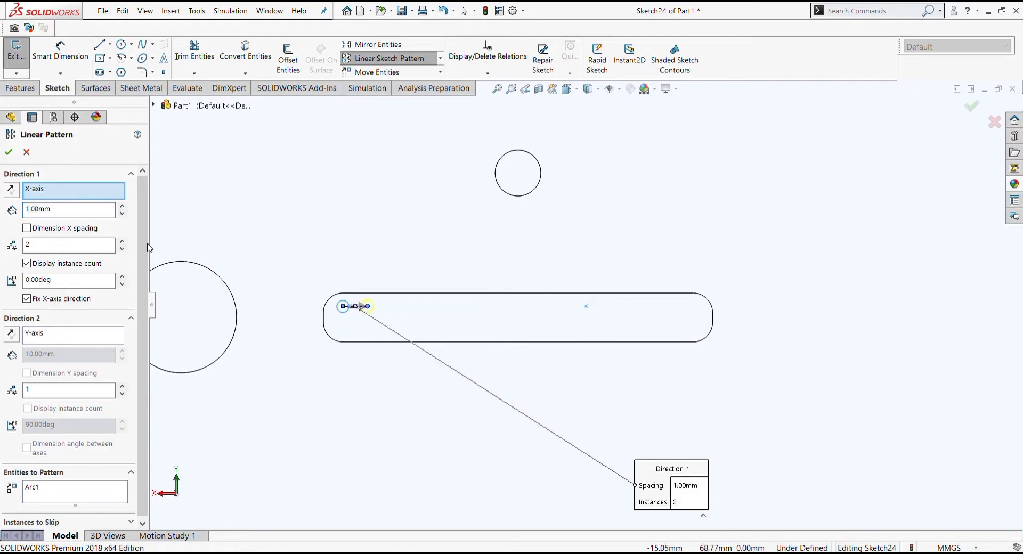
type("1")
left_click(122, 214)
left_click(122, 214)
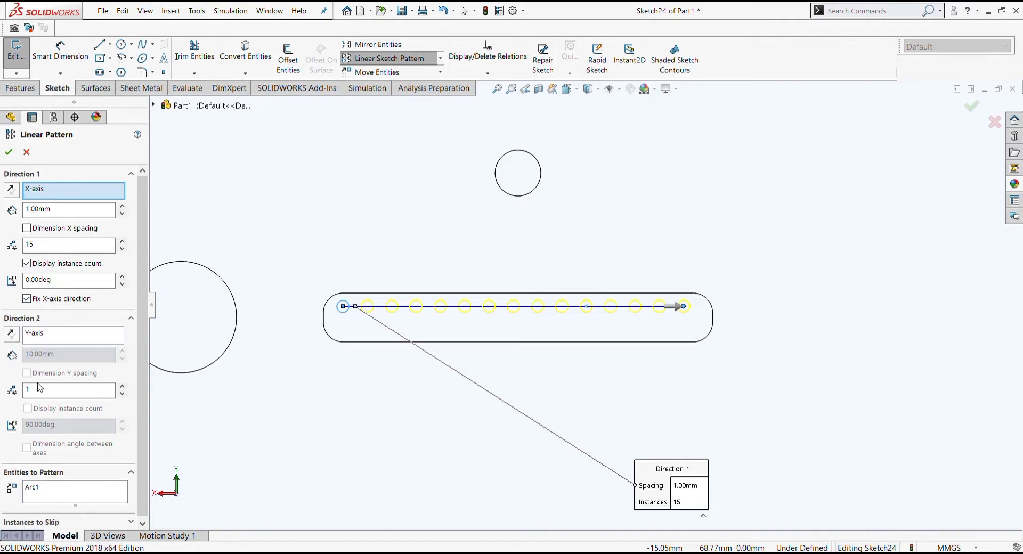
left_click(123, 387)
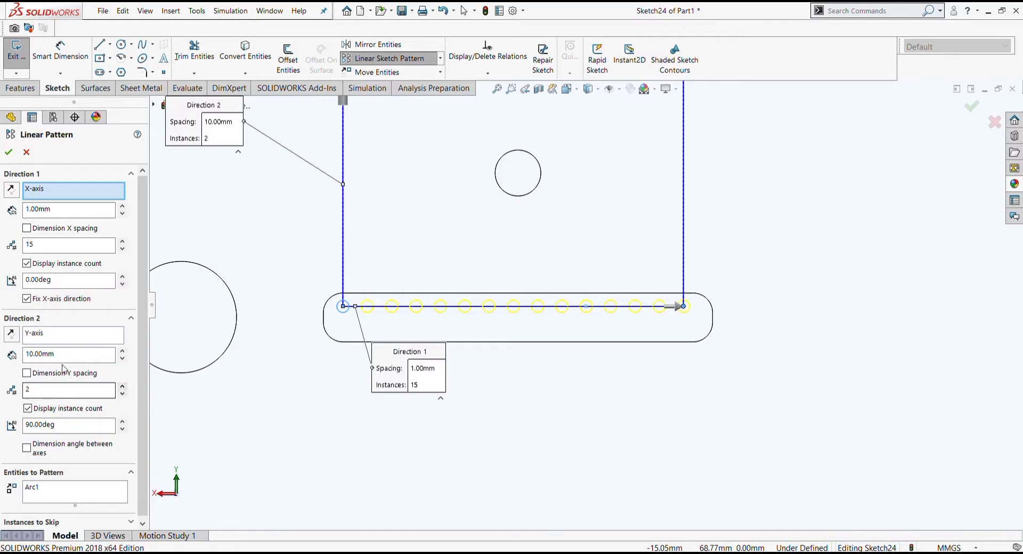
left_click(69, 354)
type("1")
key("Return")
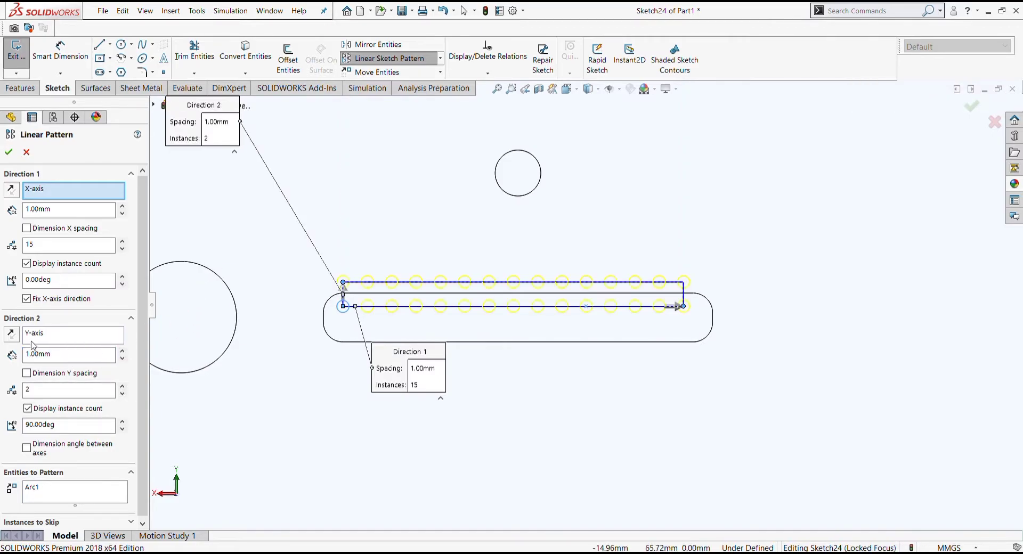
left_click(10, 334)
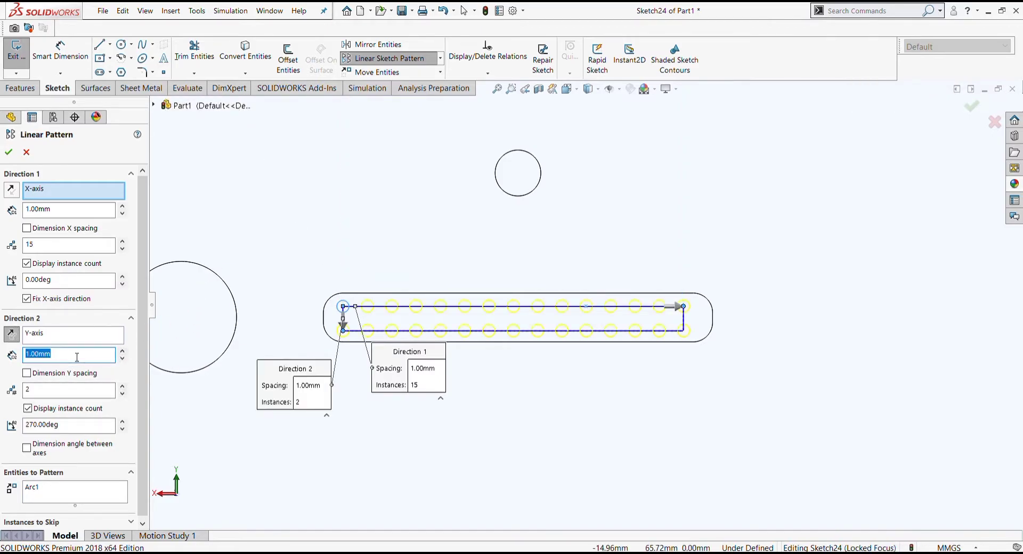
type("0.5")
key("Return")
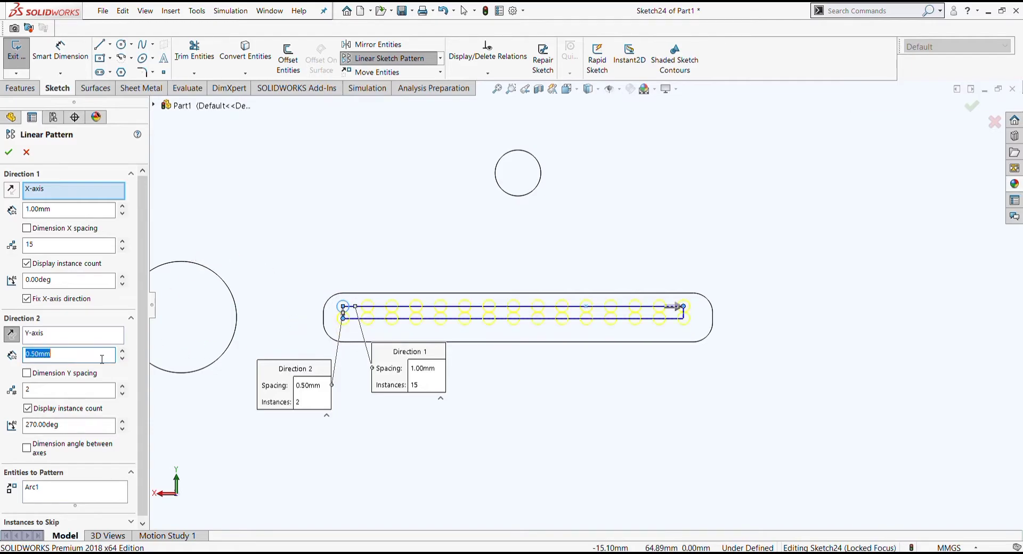
type("7")
key("Return")
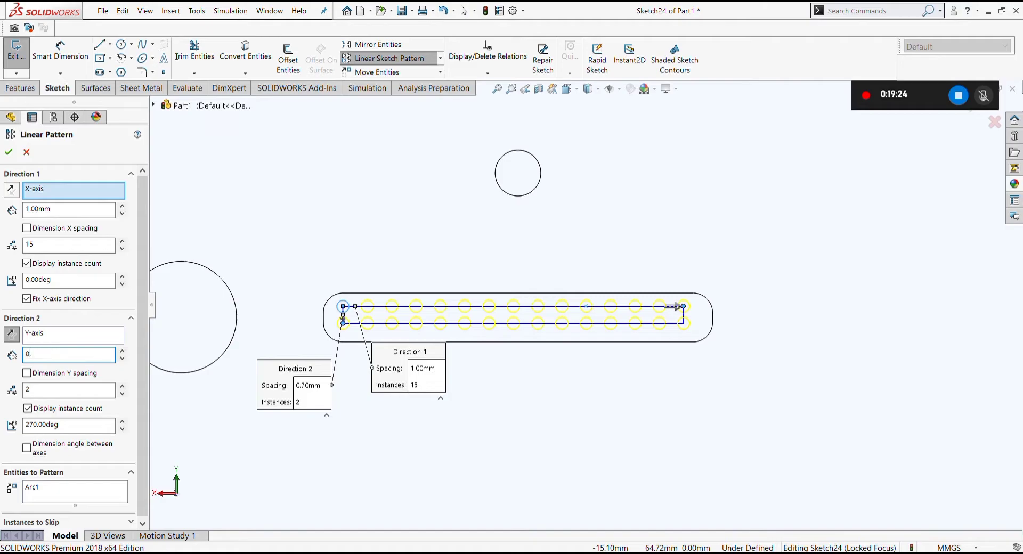
type("8")
key("Return")
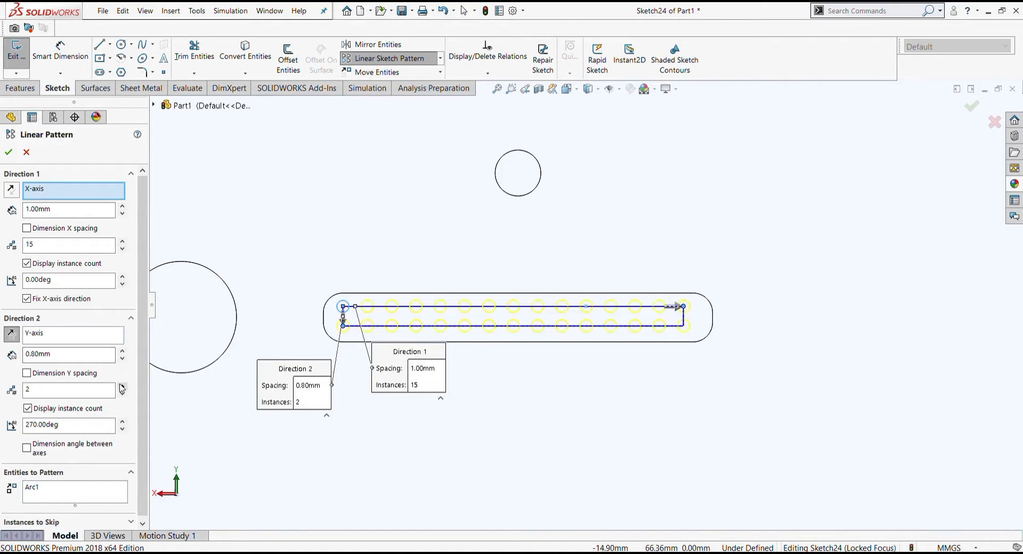
left_click(9, 154)
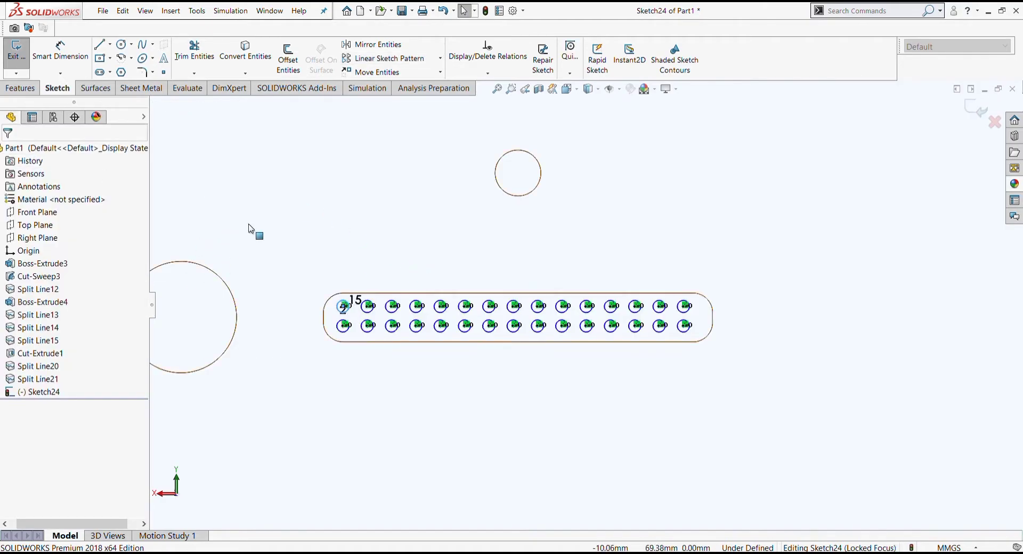
Project the circle pattern onto the phone face as a split line.
left_click(557, 51)
left_click(570, 92)
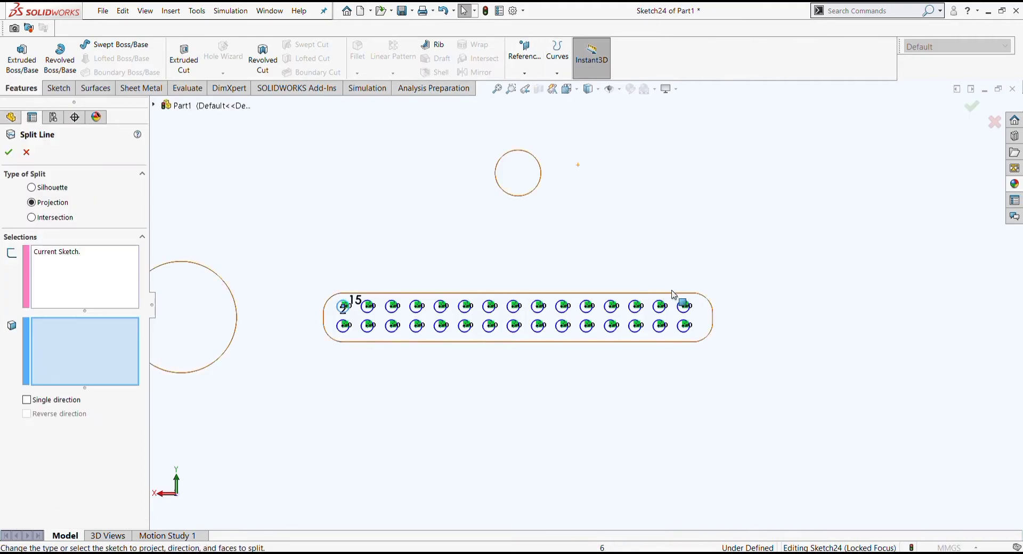
left_click(695, 320)
left_click(9, 154)
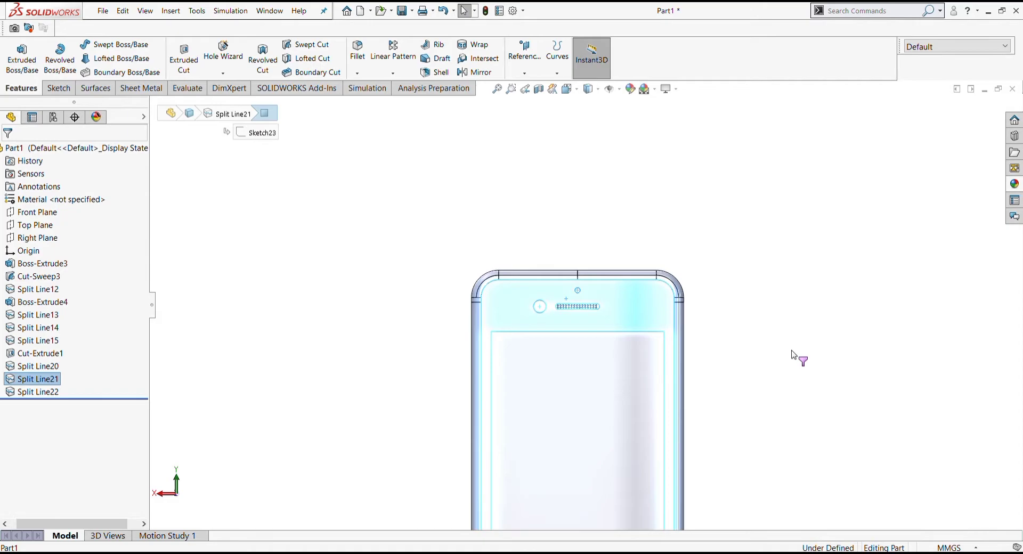
Orbit the phone to expose its side and start a new sketch on the Right Plane.
left_click(789, 349)
scroll(590, 343, "up", 5)
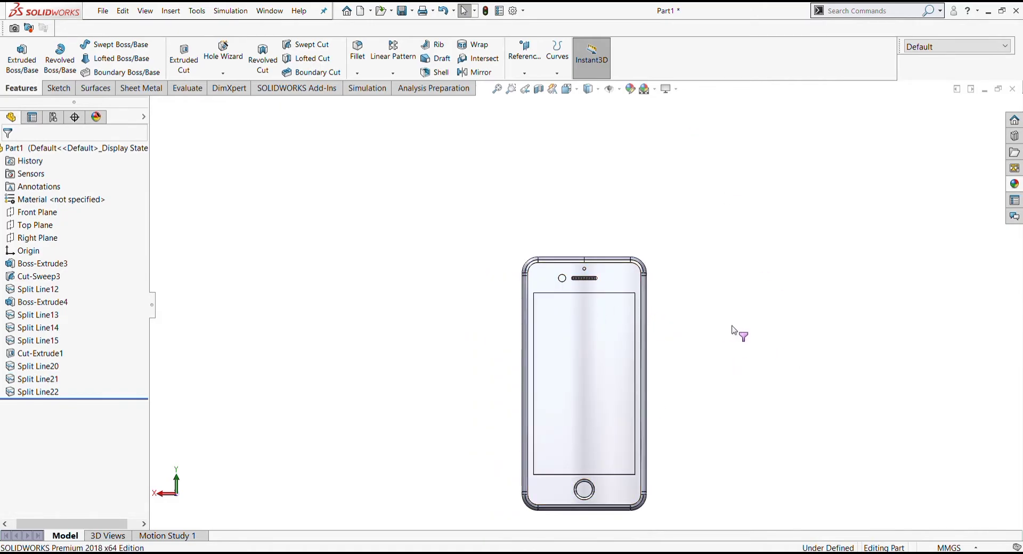
scroll(618, 427, "down", 2)
scroll(637, 342, "down", 2)
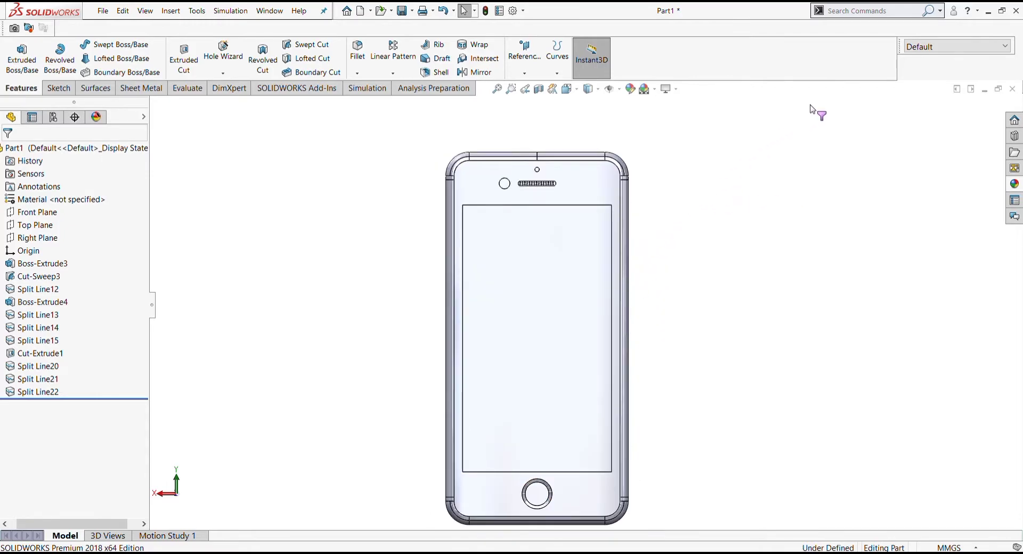
middle_click_drag(960, 96, 366, 278)
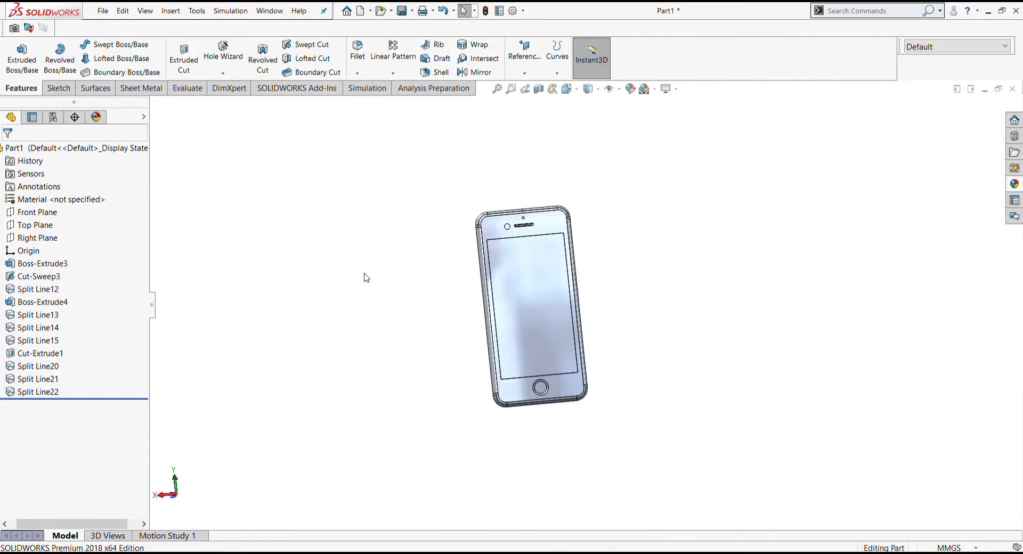
middle_click_drag(1021, 316, 433, 302)
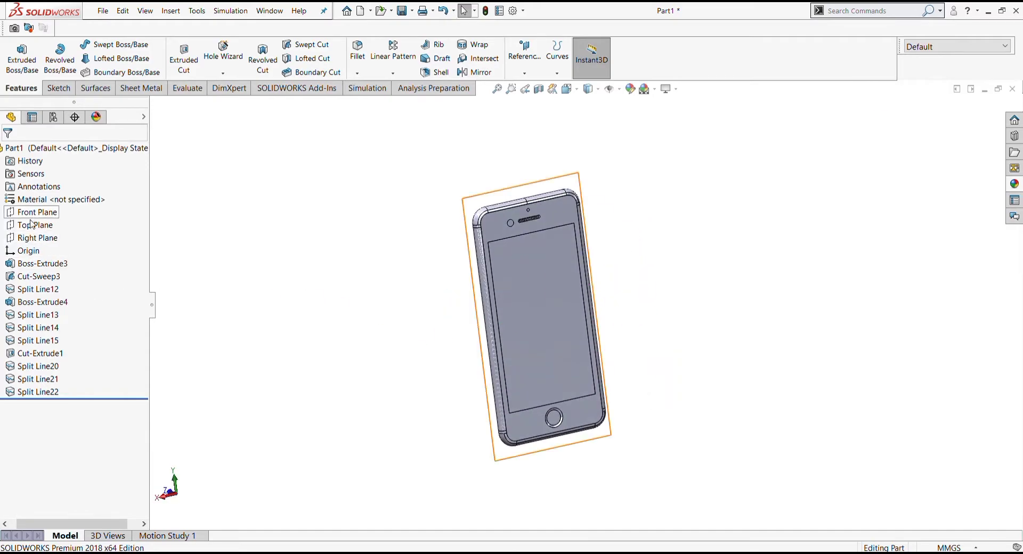
left_click(38, 238)
left_click(49, 225)
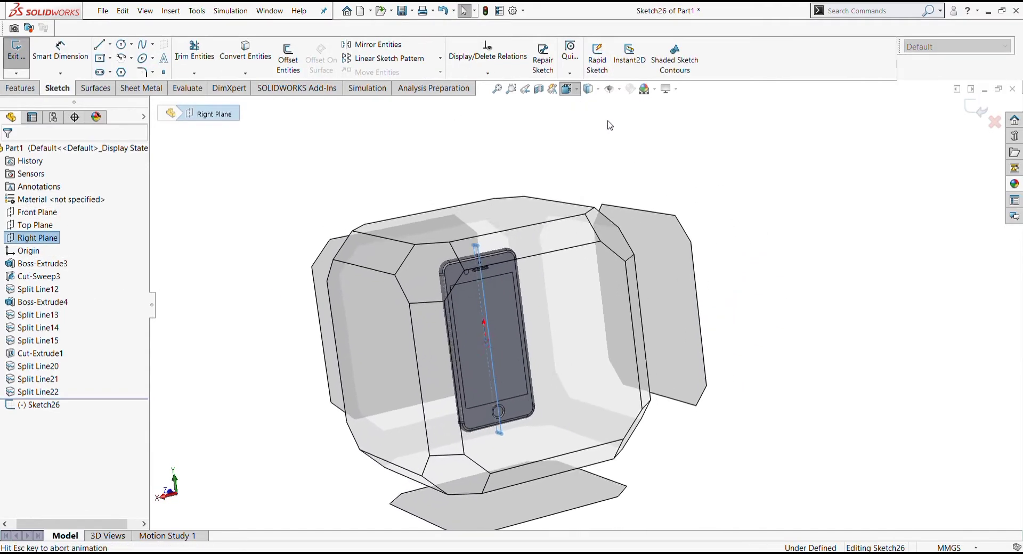
Draw a vertical construction line down the phone's side from its top edge, viewed from the Right.
left_click(112, 48)
left_click_drag(586, 126, 587, 411)
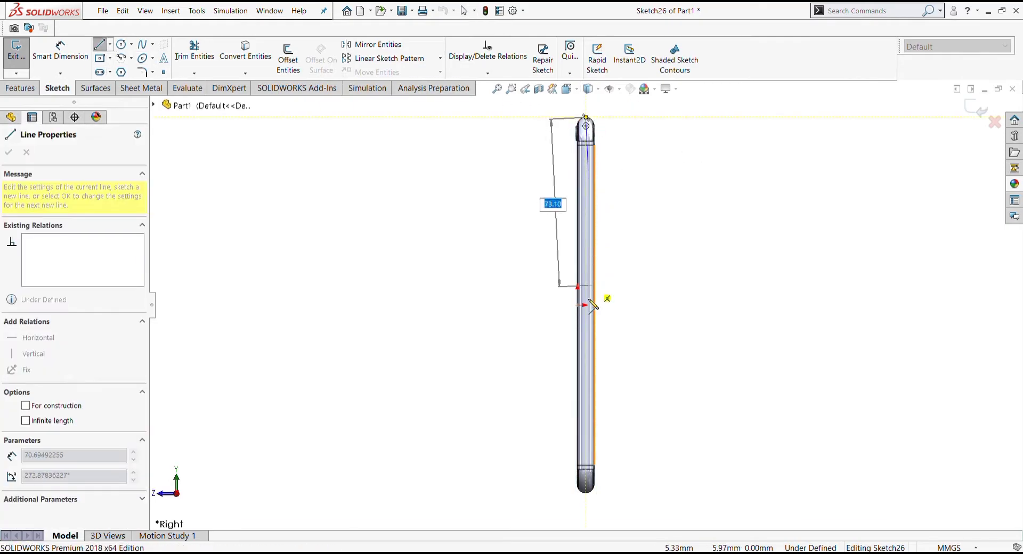
key("Escape")
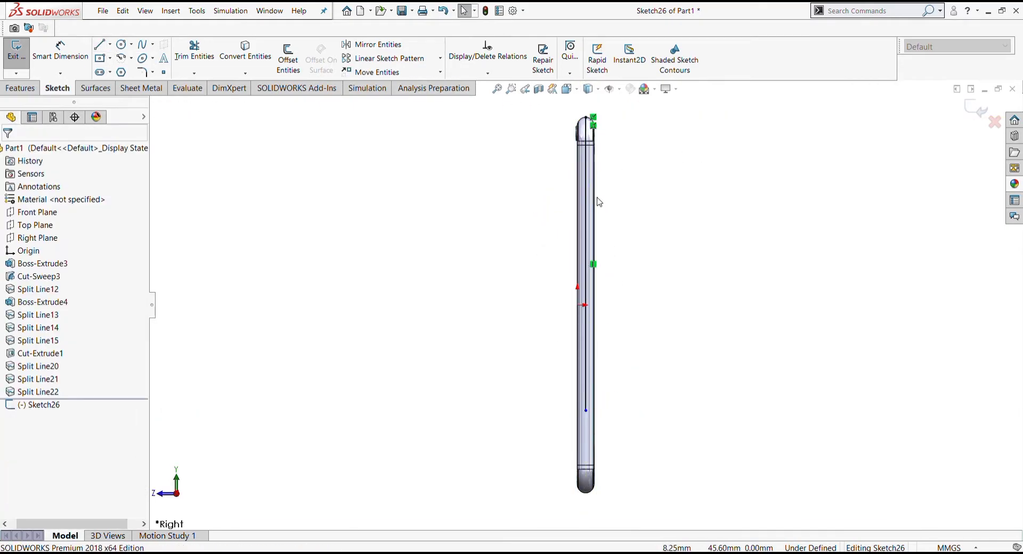
key("ctrl+z")
left_click(101, 45)
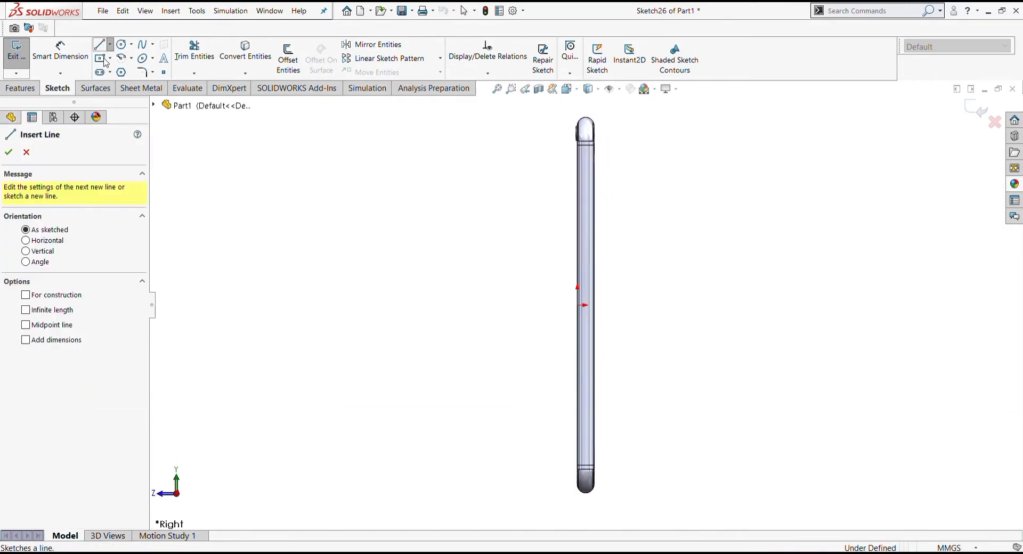
mouse_move(586, 126)
left_mouse_down()
mouse_move(602, 265)
mouse_move(589, 368)
left_mouse_up()
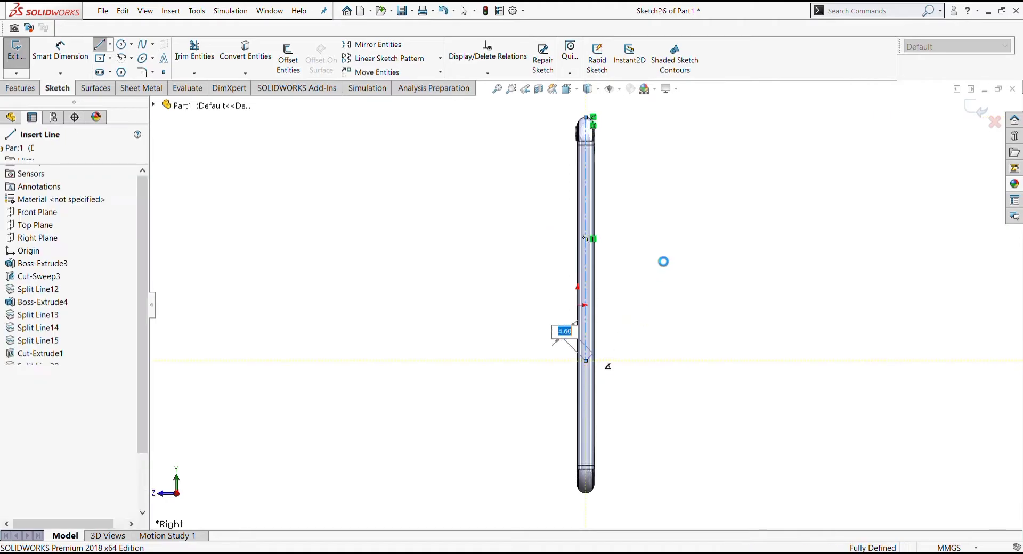
key("Escape")
middle_click_drag(639, 189, 573, 210)
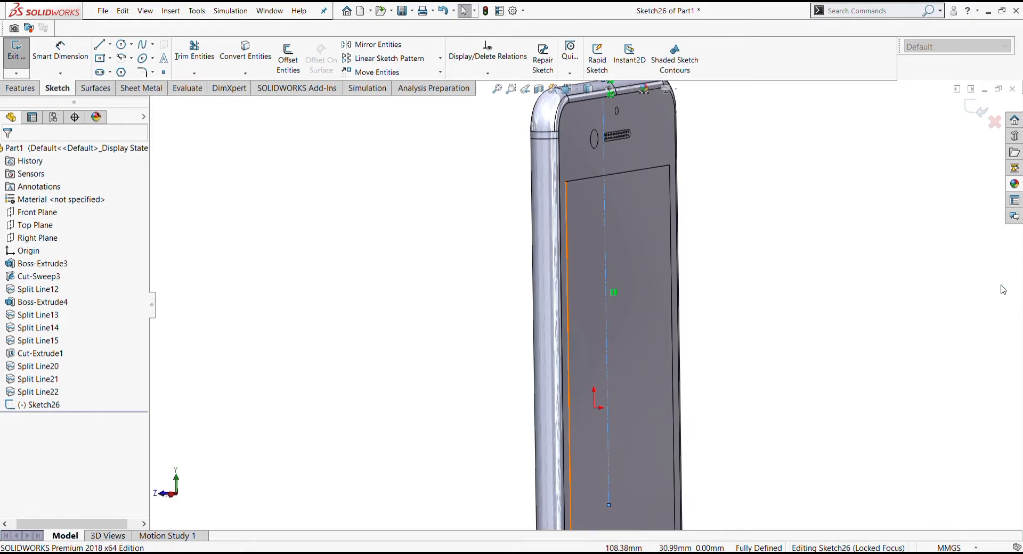
left_click(567, 89)
key("ctrl+4")
Draw a small centre rectangle on the construction line and move it higher up the side.
key("r")
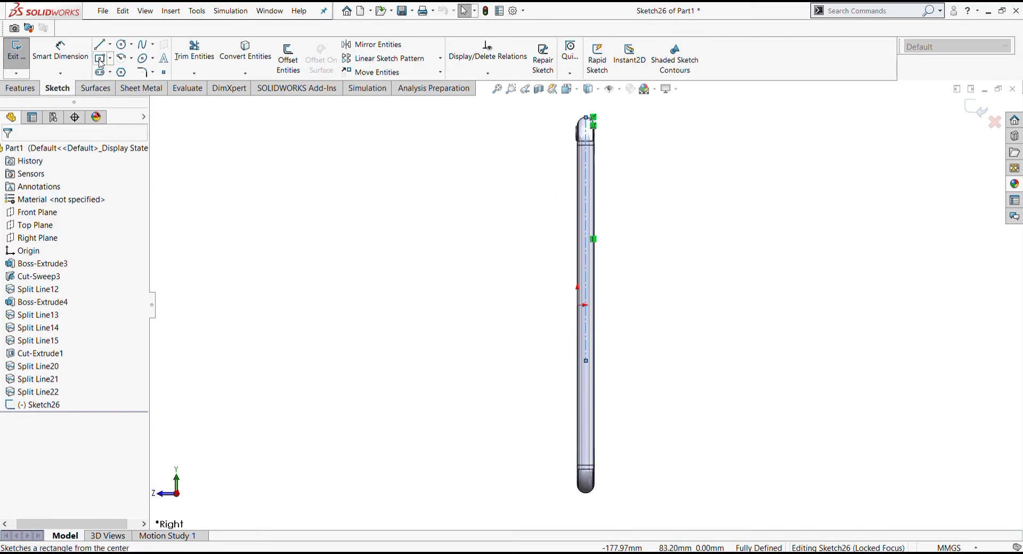
left_click(589, 194)
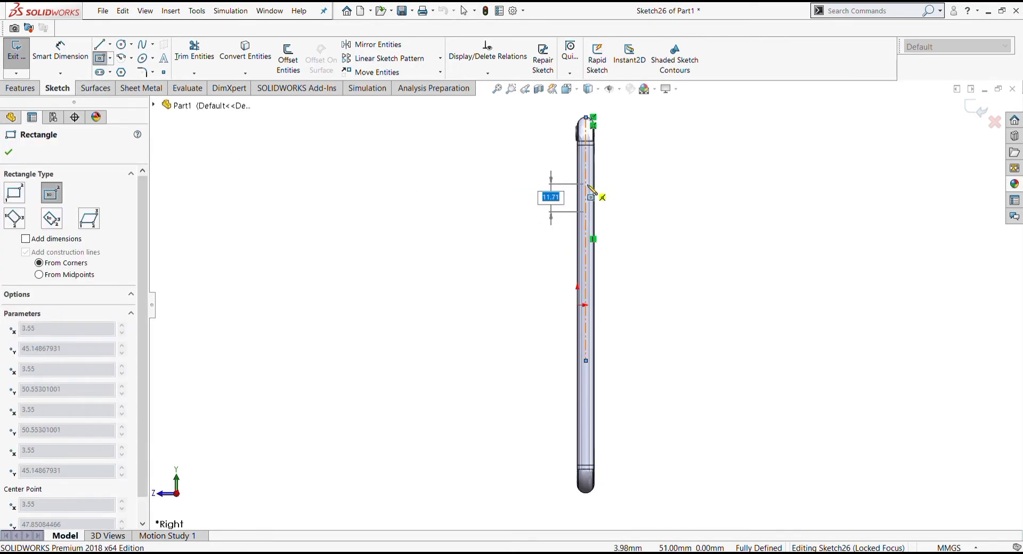
scroll(591, 193, "down", 3)
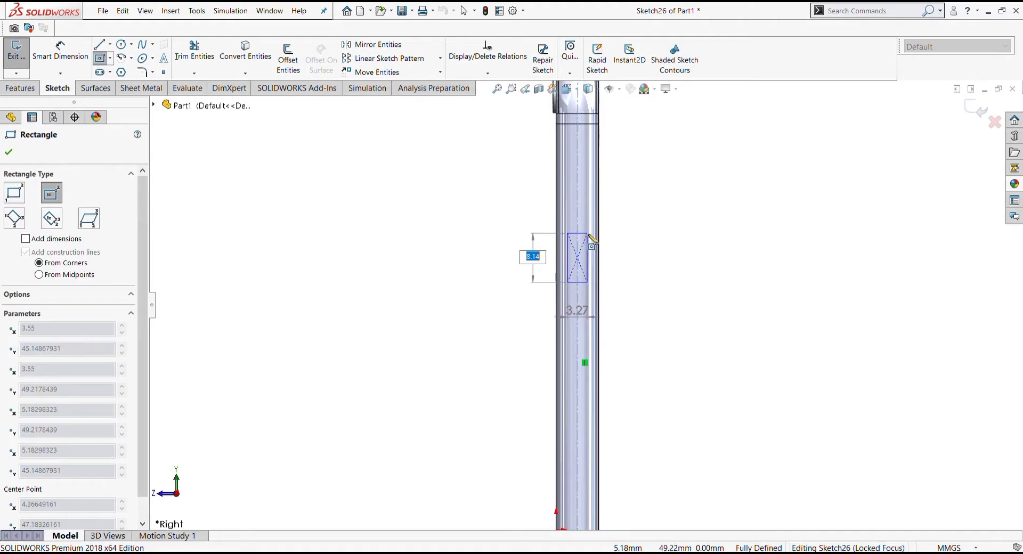
left_click(586, 233)
key("Escape")
middle_click_drag(675, 258, 687, 265)
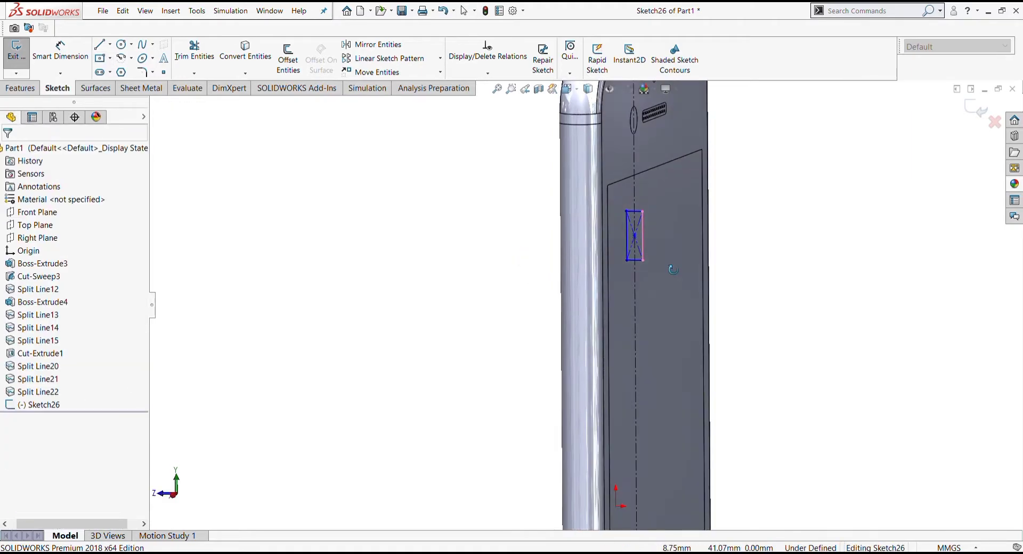
left_click(588, 89)
left_click(612, 159)
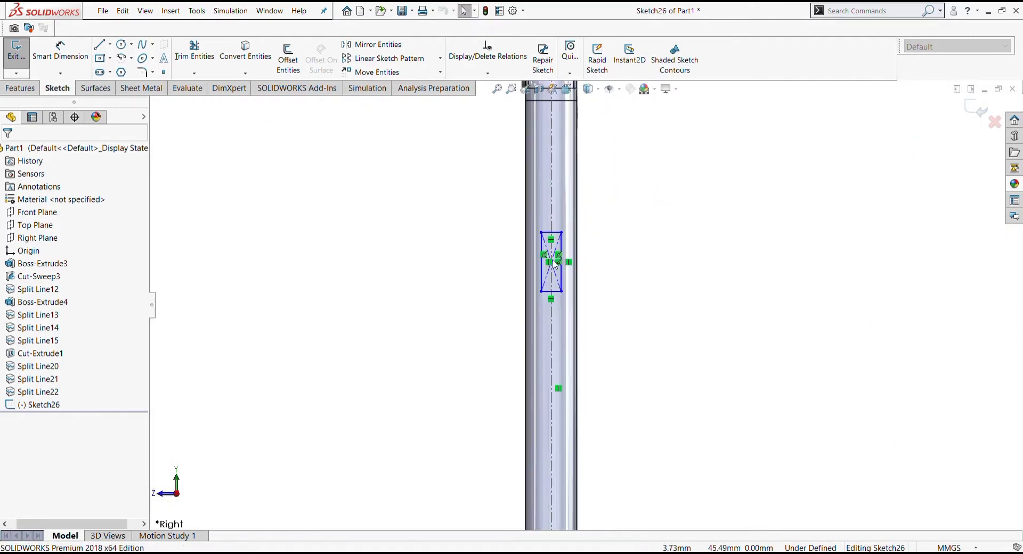
scroll(554, 267, "down", 2)
scroll(554, 267, "down", 2)
left_click_drag(563, 280, 563, 217)
left_click(698, 284)
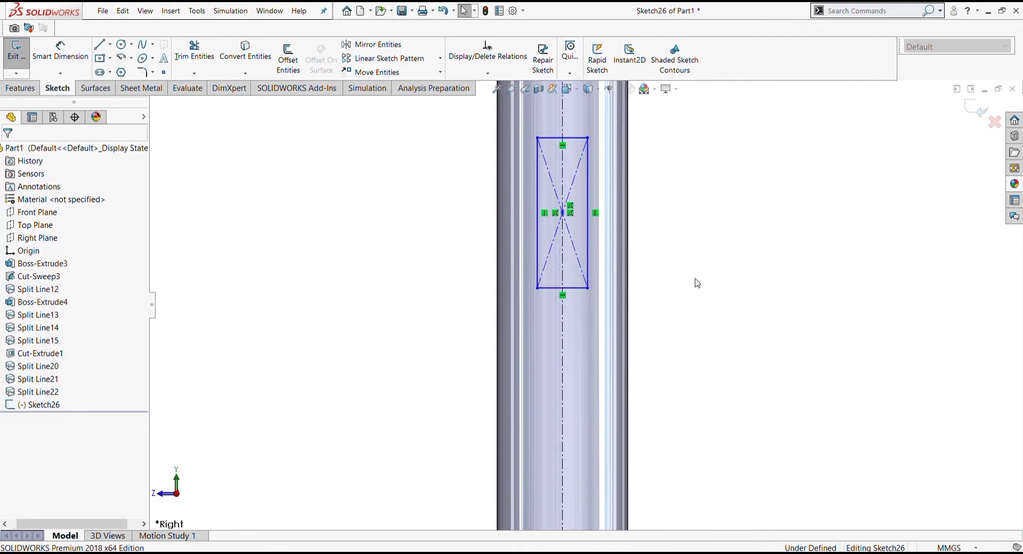
scroll(651, 251, "up", 2)
scroll(652, 252, "down", 1)
Dimension the rectangle's width, ending at 2.50 mm.
left_click(60, 53)
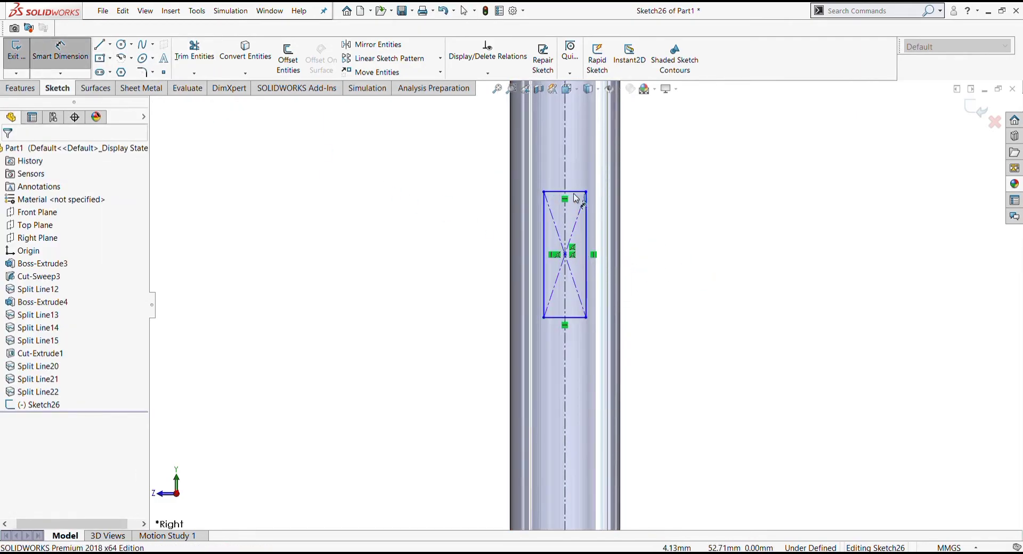
left_click(575, 191)
left_click(571, 168)
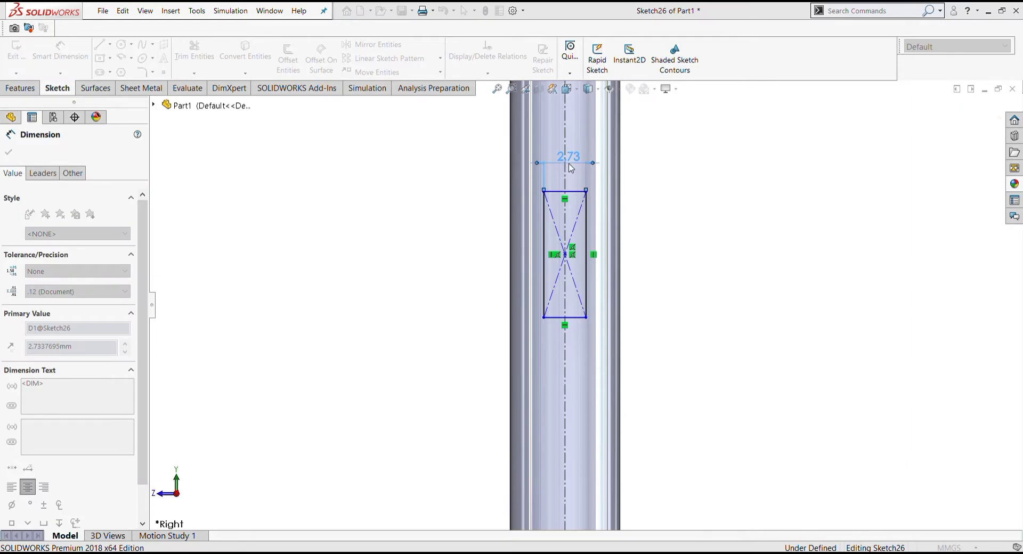
type("2")
key("Return")
scroll(639, 263, "up", 4)
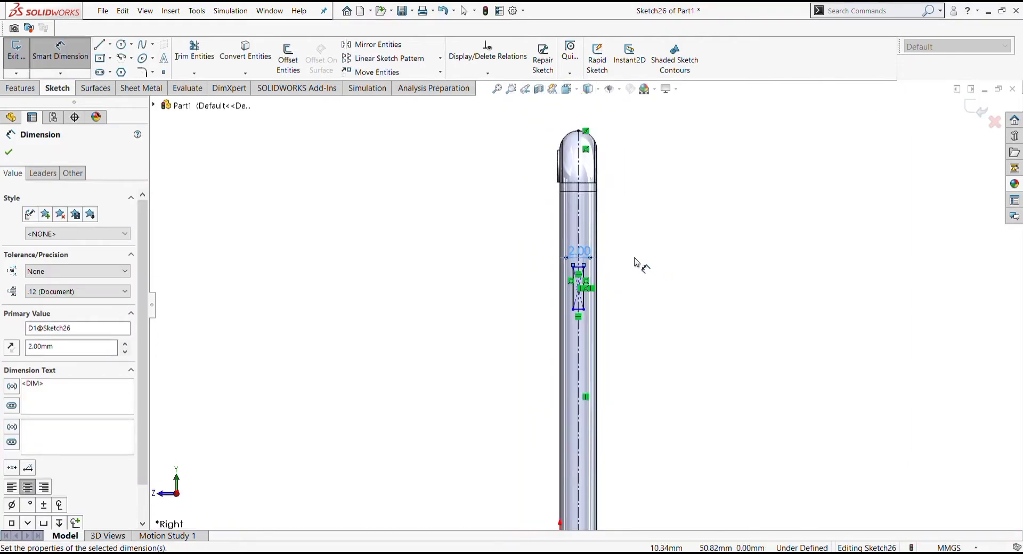
scroll(628, 256, "up", 1)
scroll(528, 235, "down", 4)
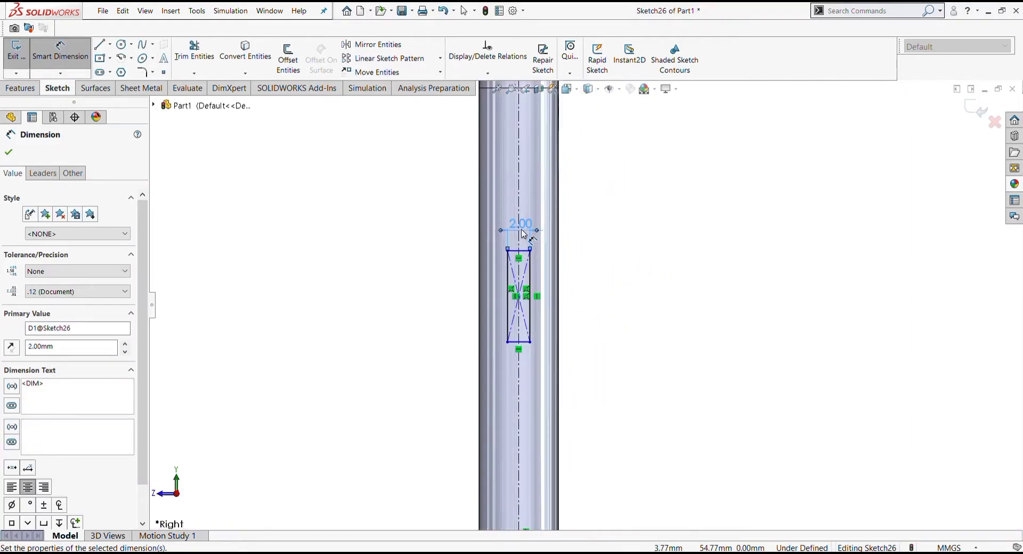
double_click(528, 235)
type("2.5")
key("Return")
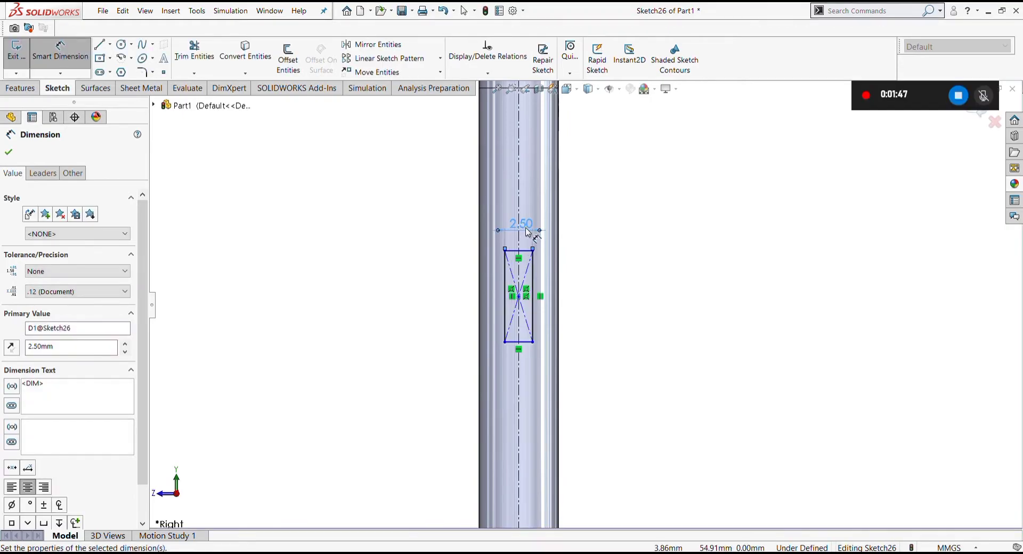
Dimension the rectangle's height to 8.00 mm and return to the Right view.
left_click(539, 317)
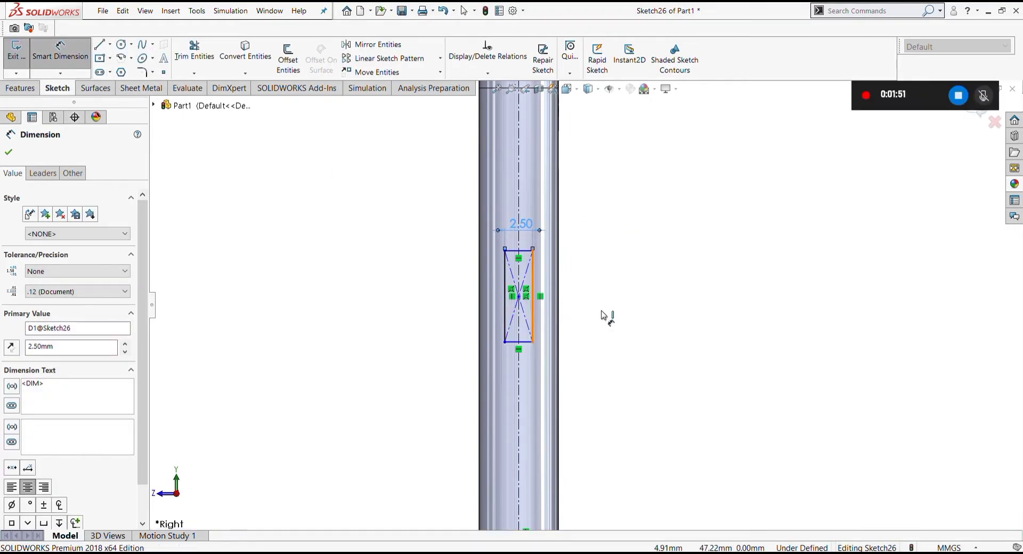
left_click(600, 295)
type("8")
key("Return")
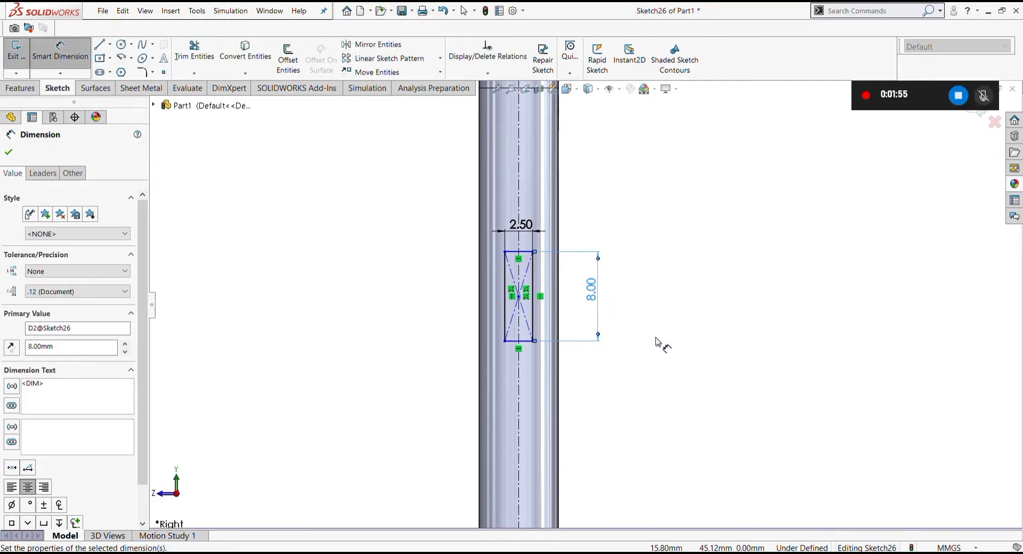
scroll(621, 304, "down", 5)
mouse_move(613, 331)
middle_mouse_down()
mouse_move(554, 329)
mouse_move(584, 324)
middle_mouse_up()
scroll(554, 328, "up", 3)
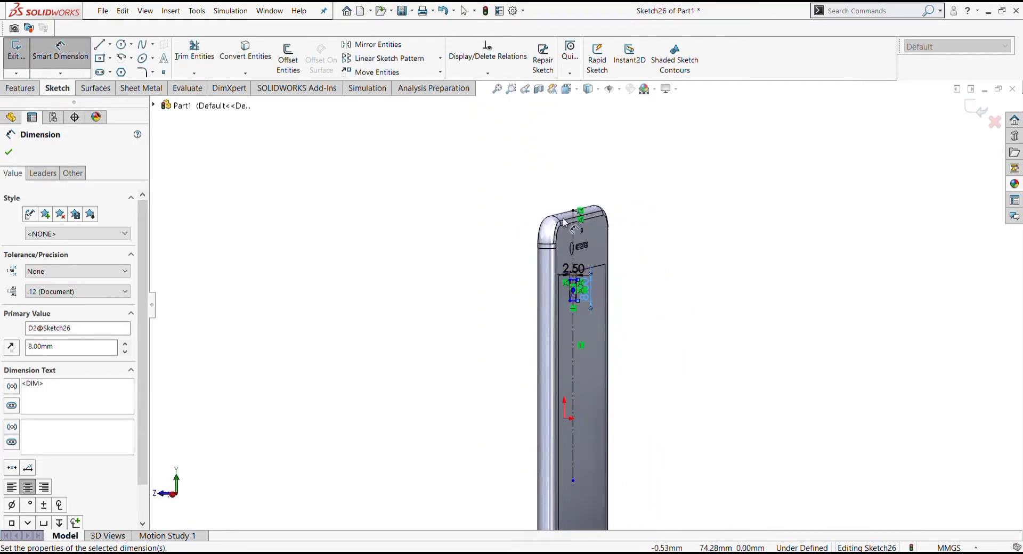
left_click(589, 89)
left_click(657, 230)
scroll(598, 201, "down", 3)
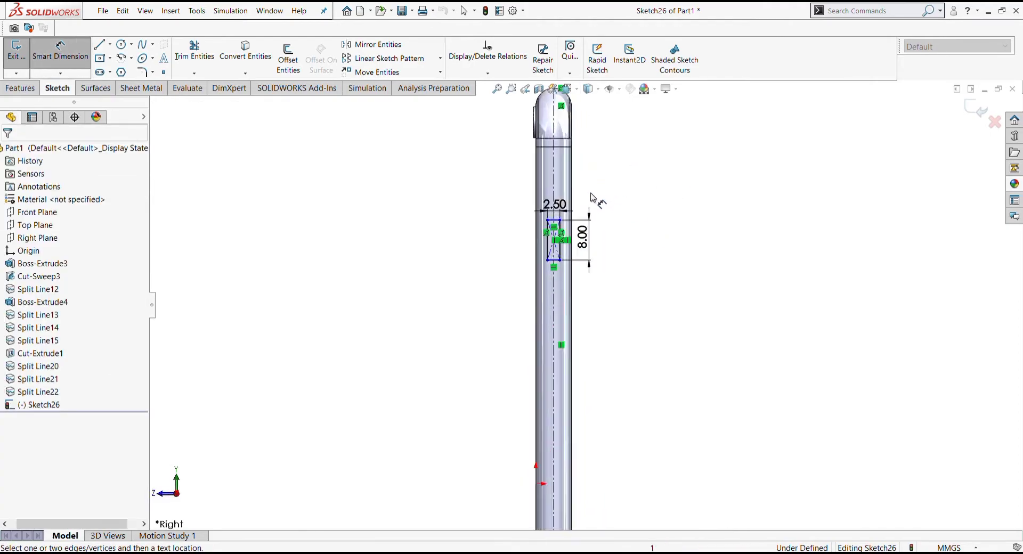
scroll(598, 201, "down", 2)
Round all four rectangle corners with 0.90 mm sketch fillets.
left_click(143, 73)
scroll(474, 275, "down", 2)
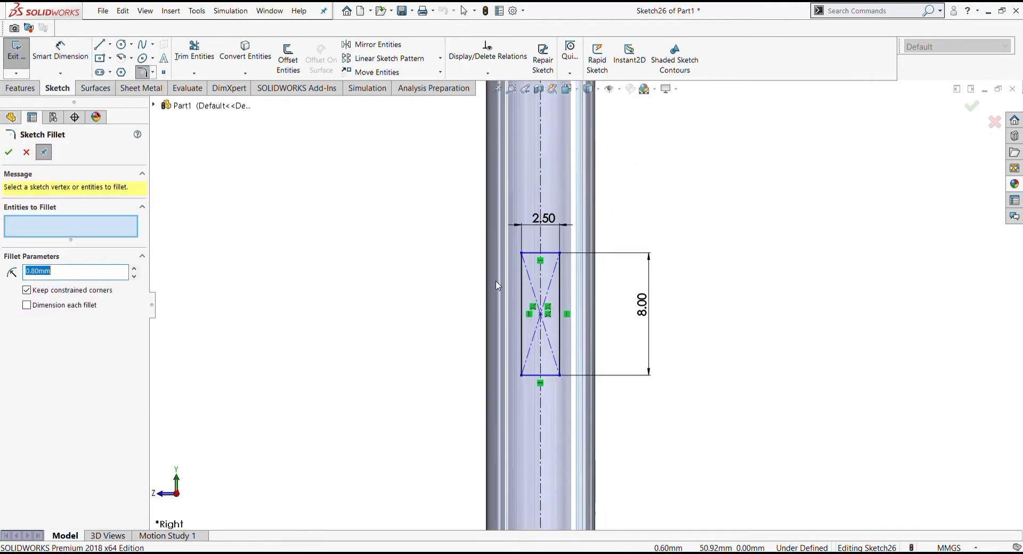
left_click(531, 255)
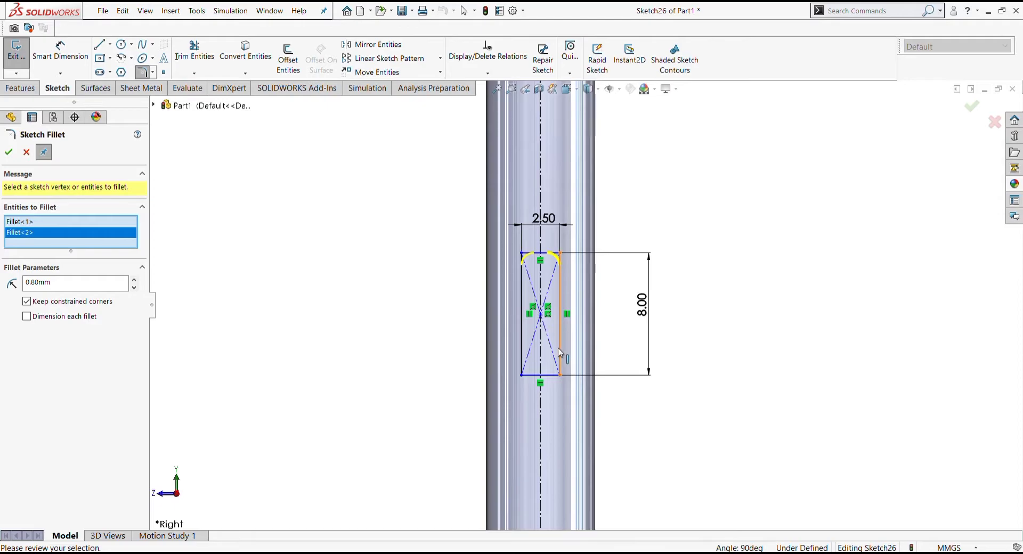
left_click(549, 375)
left_click(523, 362)
type("0.9")
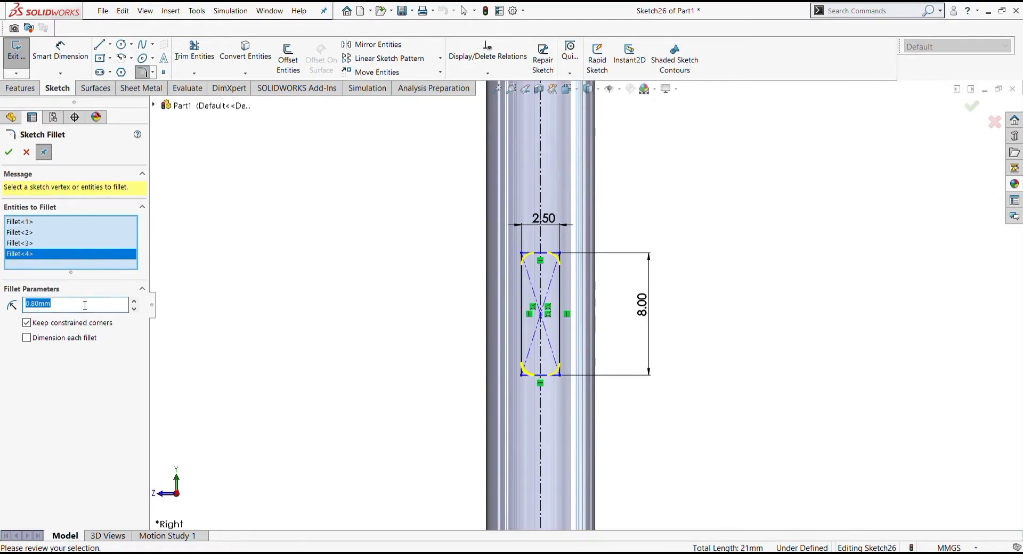
left_click(8, 152)
scroll(537, 354, "down", 3)
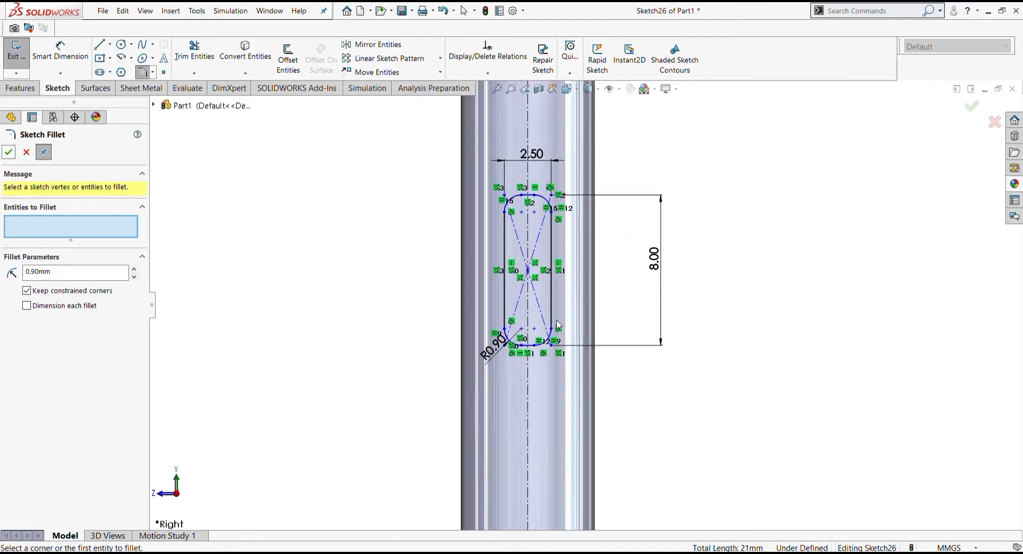
Drag the slot sketch's centre point upward to raise the slot on the side.
left_click(8, 152)
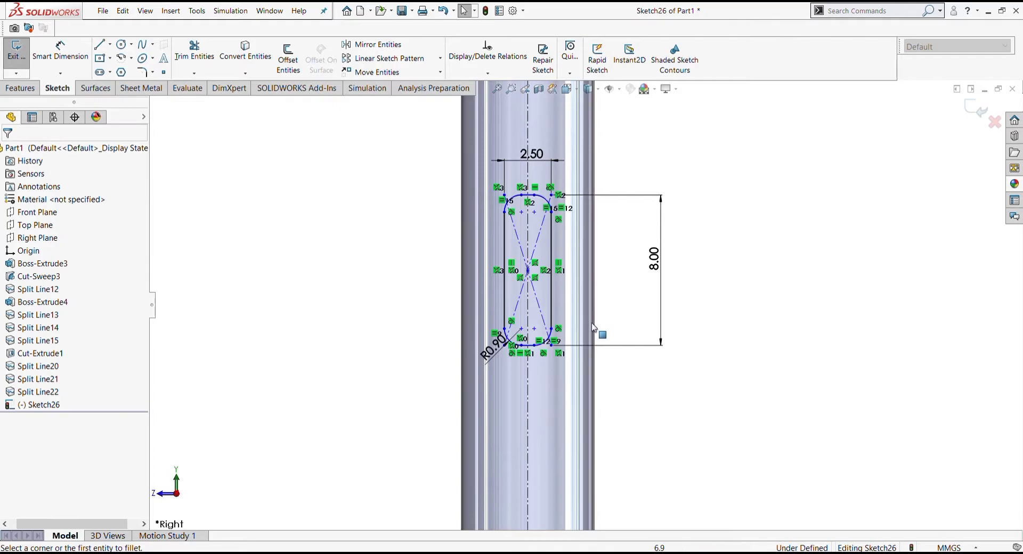
left_click_drag(528, 271, 528, 254)
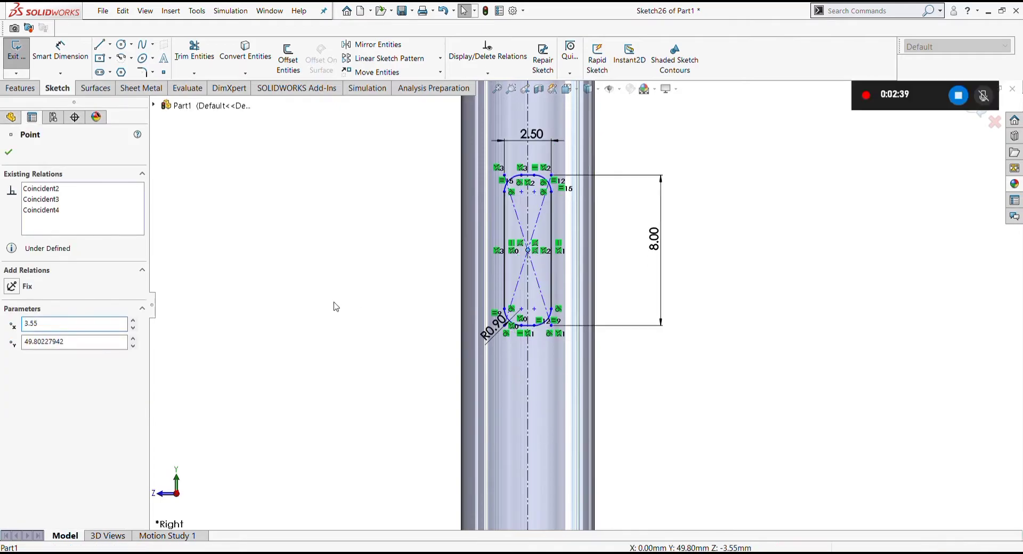
left_click(374, 296)
scroll(427, 290, "up", 2)
scroll(496, 310, "up", 3)
scroll(607, 321, "down", 3)
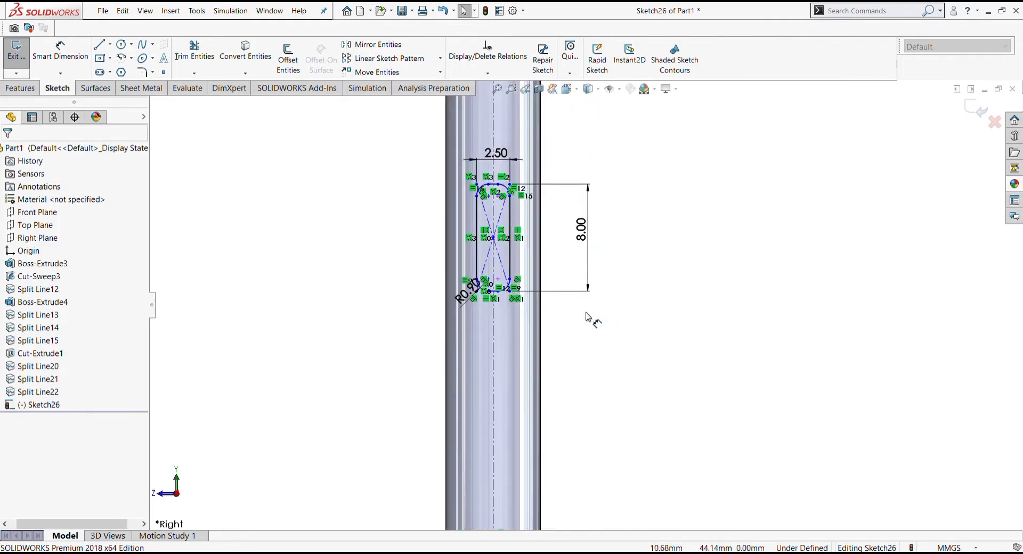
scroll(590, 327, "up", 4)
scroll(623, 389, "up", 2)
scroll(623, 398, "down", 3)
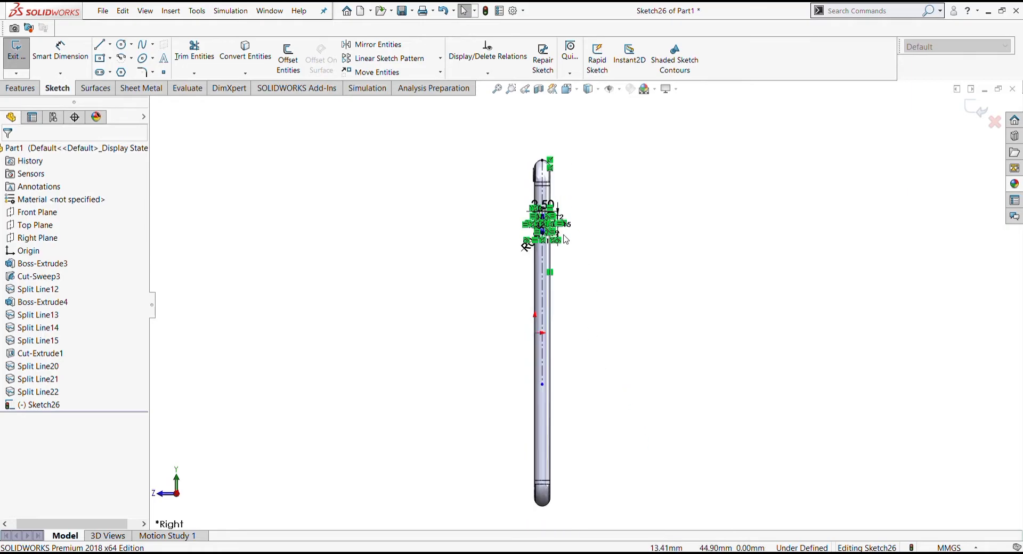
scroll(582, 255, "up", 1)
scroll(579, 261, "down", 3)
scroll(576, 349, "down", 3)
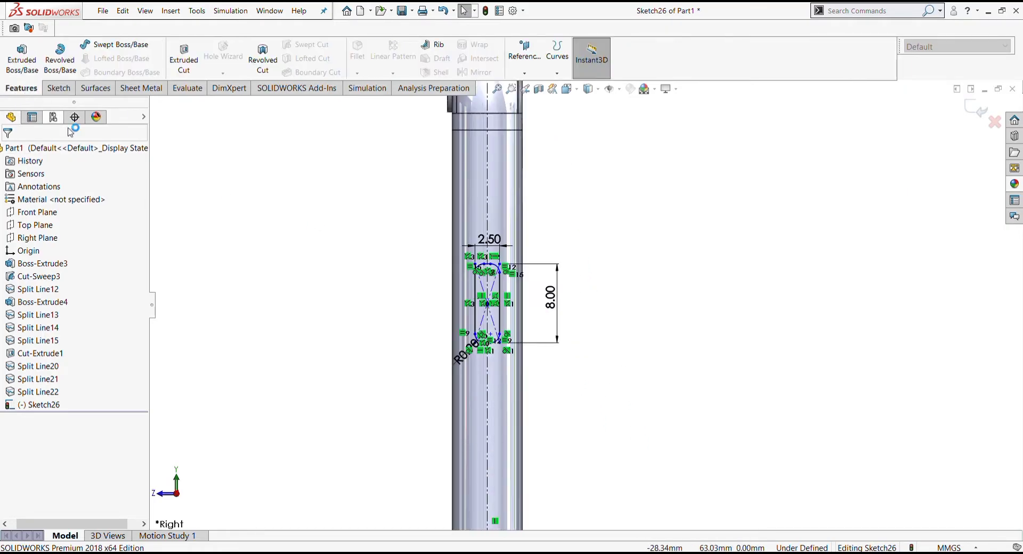
Check the slot dimensions and change the height from 6.00 to 7.00 mm.
left_click(491, 243)
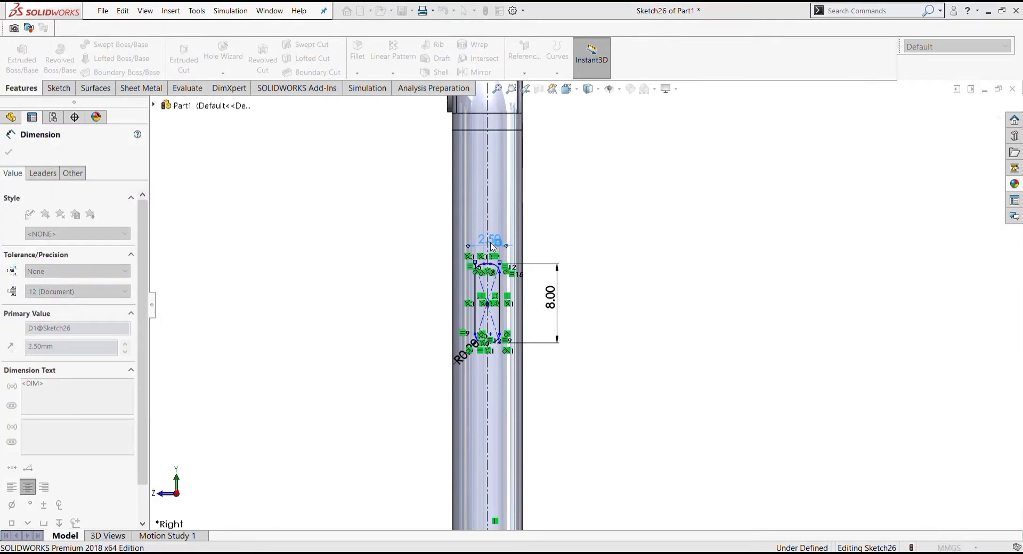
left_click(549, 296)
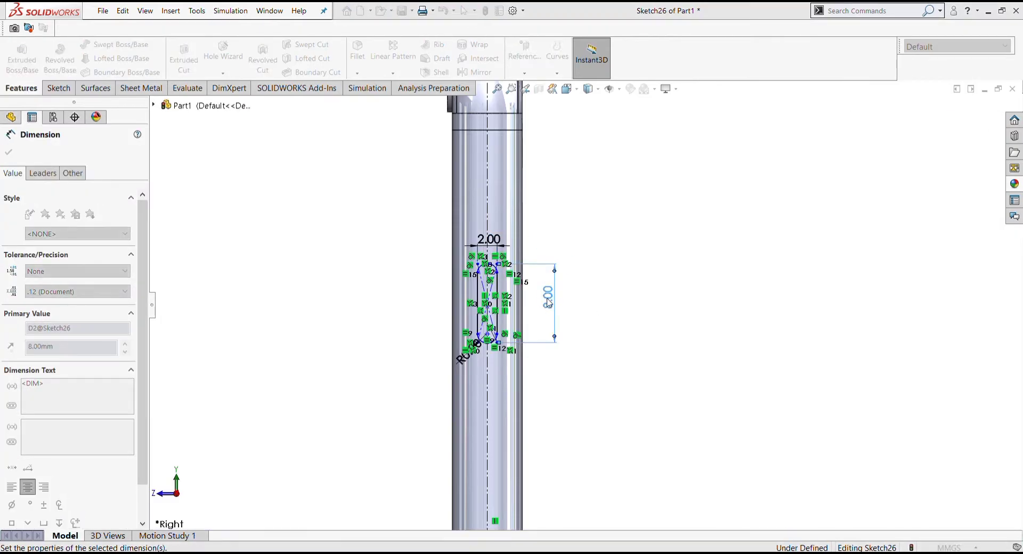
scroll(576, 320, "down", 3)
scroll(580, 295, "down", 3)
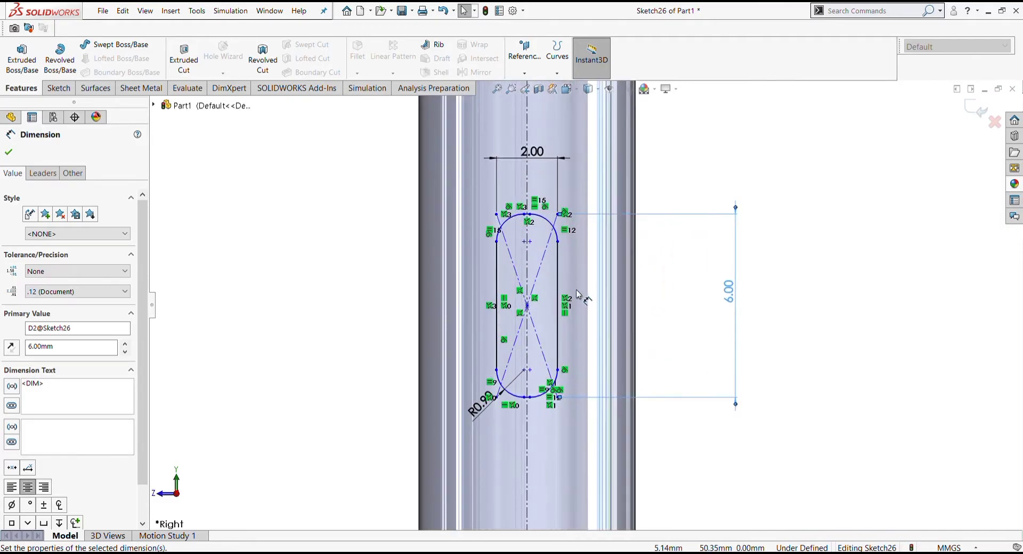
scroll(642, 384, "up", 3)
scroll(660, 426, "up", 2)
scroll(664, 422, "up", 1)
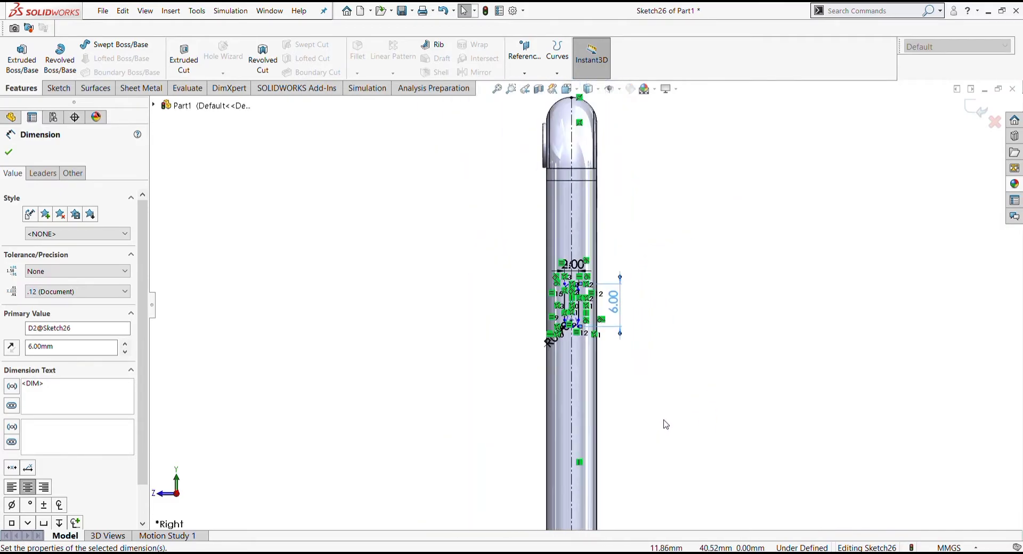
double_click(615, 311)
type("7")
key("Return")
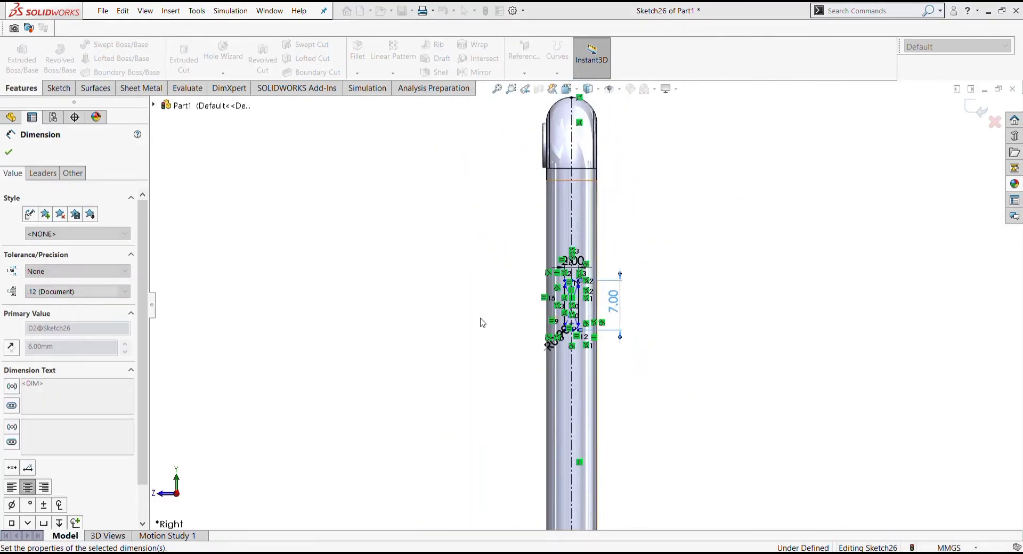
left_click(480, 319)
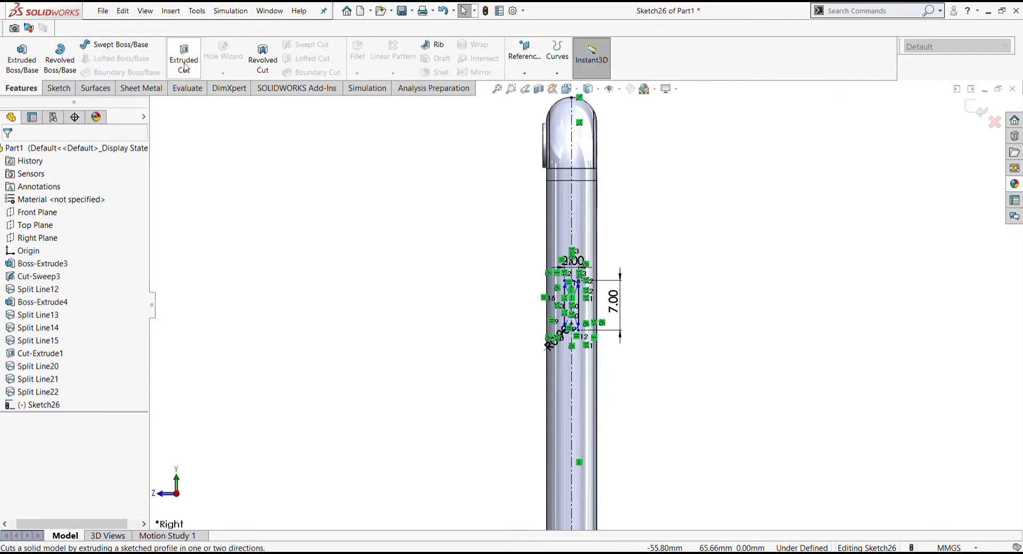
Set the slot to 2.50 mm wide and 8.00 mm tall, then begin an Extruded Cut.
scroll(580, 245, "down", 2)
double_click(580, 277)
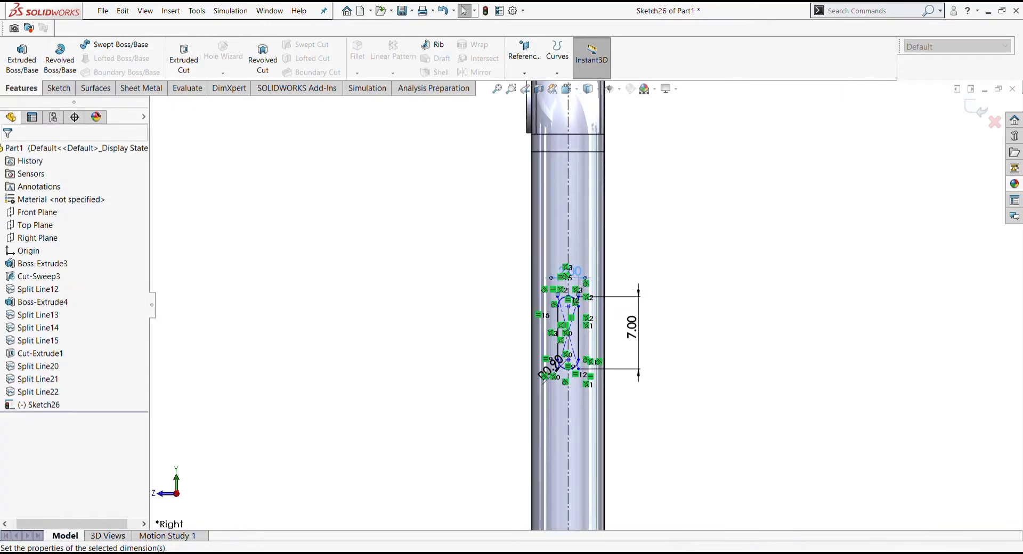
type("2.5")
key("Return")
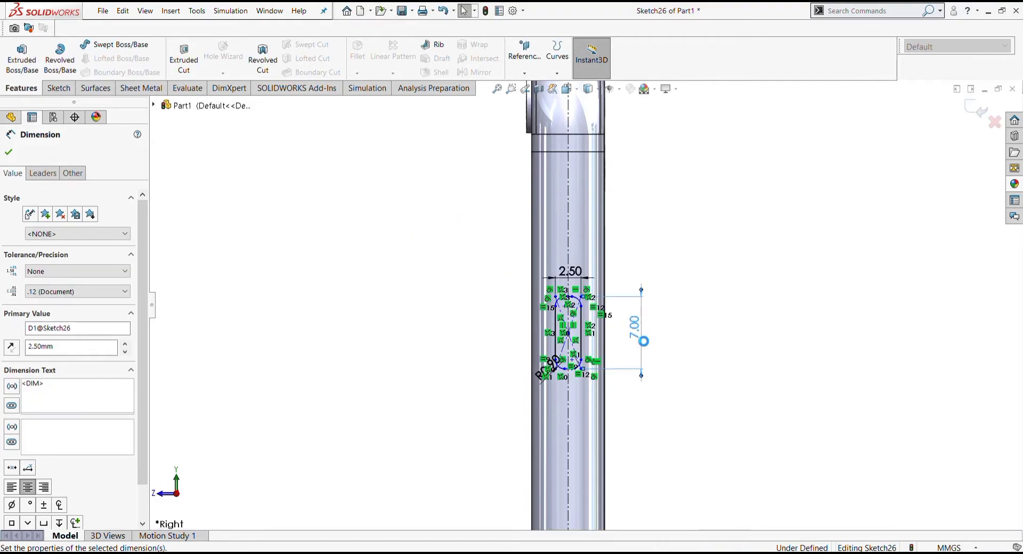
double_click(636, 337)
type("8")
key("Return")
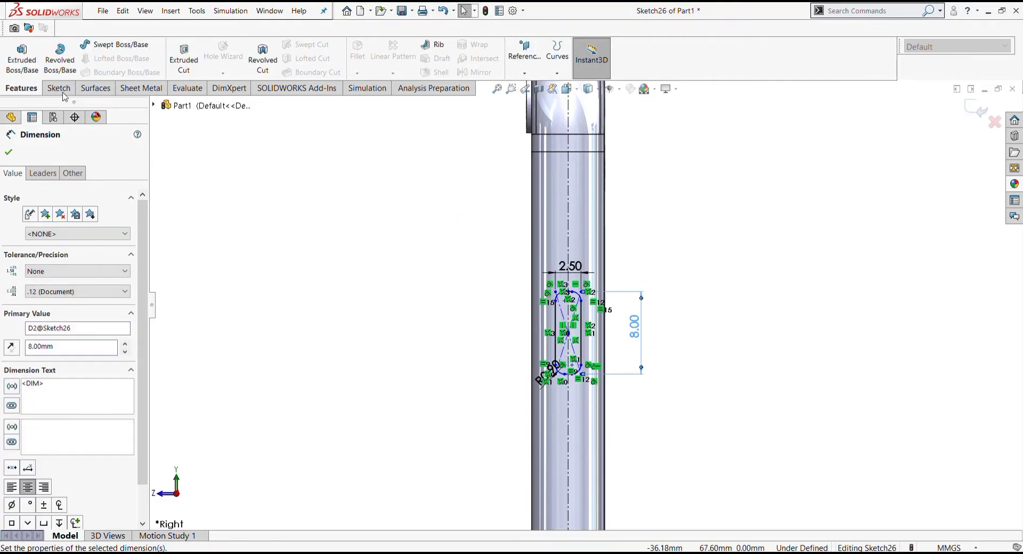
left_click(181, 69)
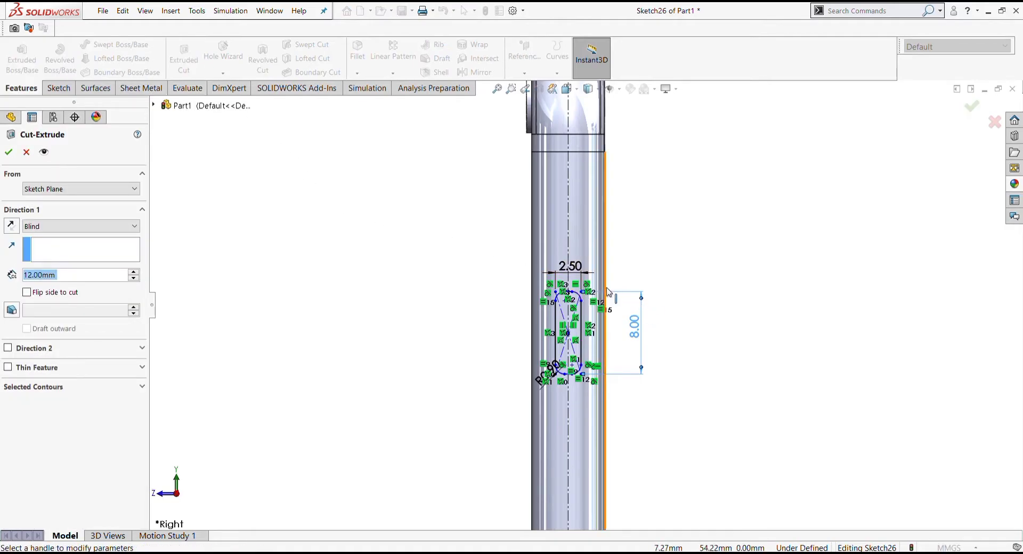
Start the cut from an offset of 50.00 mm and preview it.
left_click(103, 190)
left_click(66, 228)
left_click(78, 214)
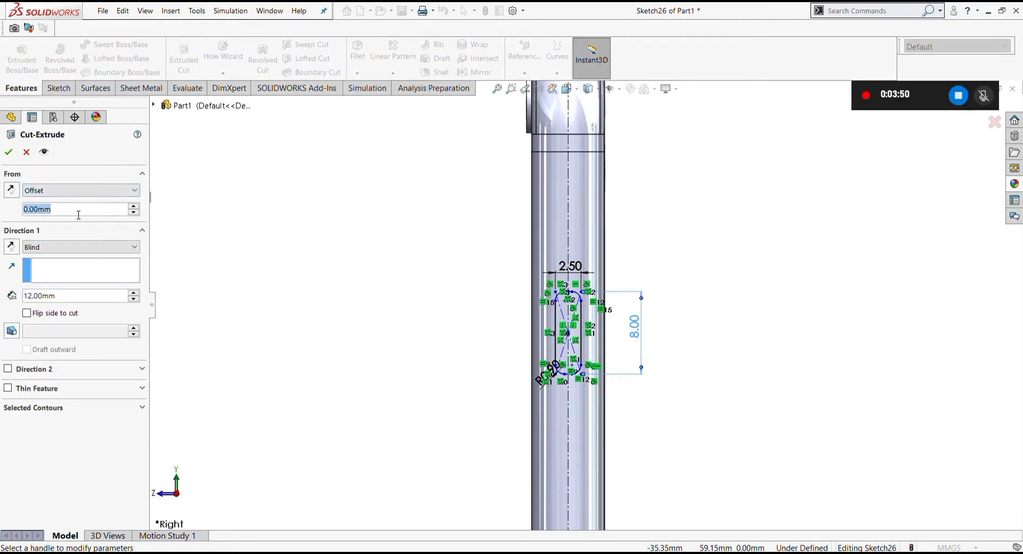
key("Return")
mouse_move(637, 362)
middle_mouse_down()
mouse_move(580, 335)
mouse_move(541, 381)
mouse_move(596, 354)
middle_mouse_up()
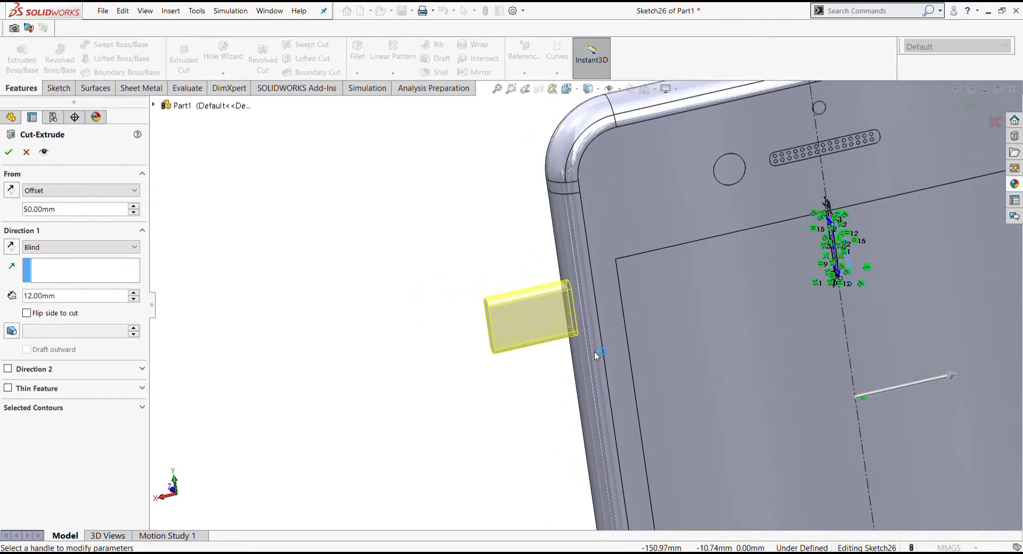
mouse_move(510, 314)
middle_mouse_down()
mouse_move(751, 343)
mouse_move(721, 313)
middle_mouse_up()
scroll(751, 342, "up", 5)
scroll(721, 314, "down", 3)
scroll(593, 311, "down", 4)
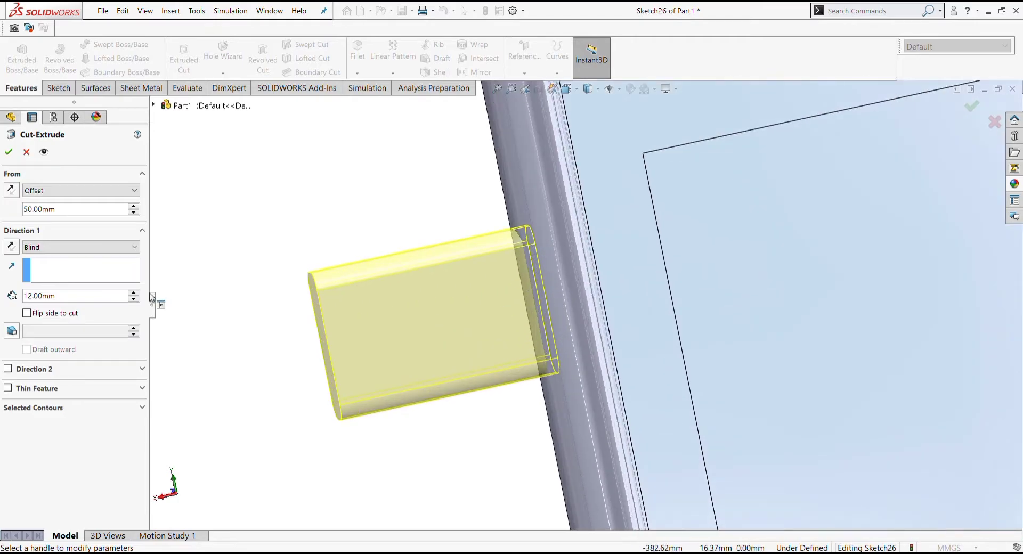
Set the Blind cut depth to 12 mm and commit Cut-Extrude5.
double_click(83, 297)
type("12")
key("Return")
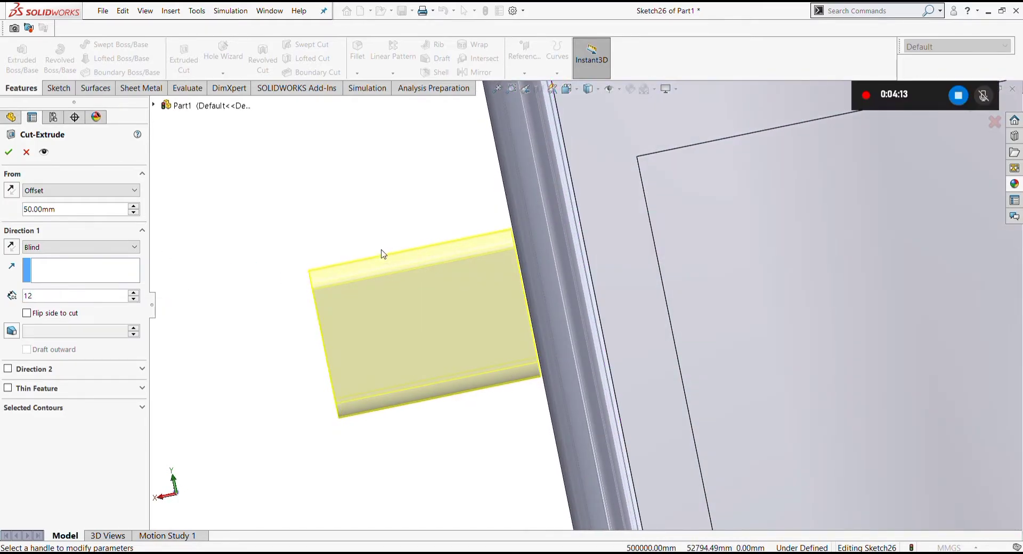
key("Return")
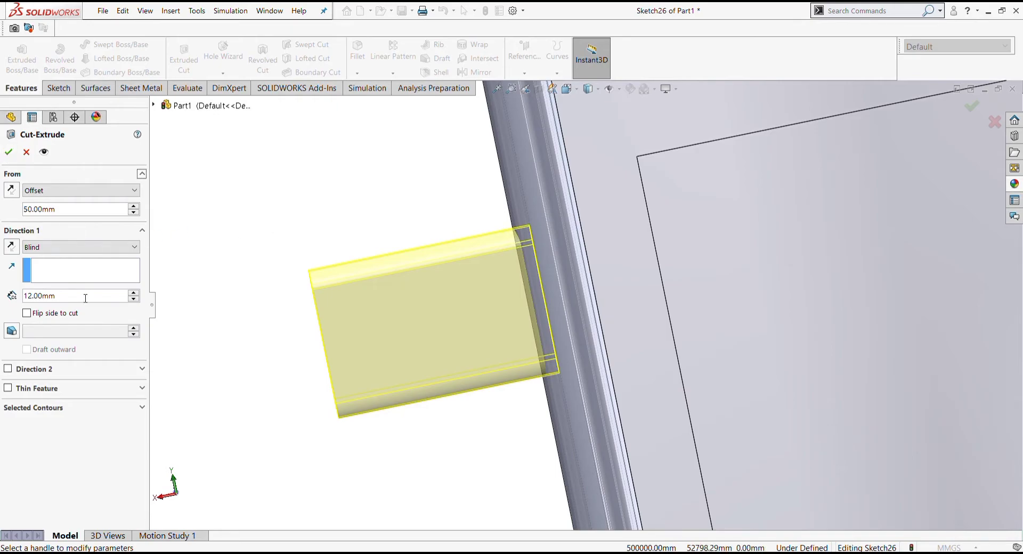
left_click(8, 156)
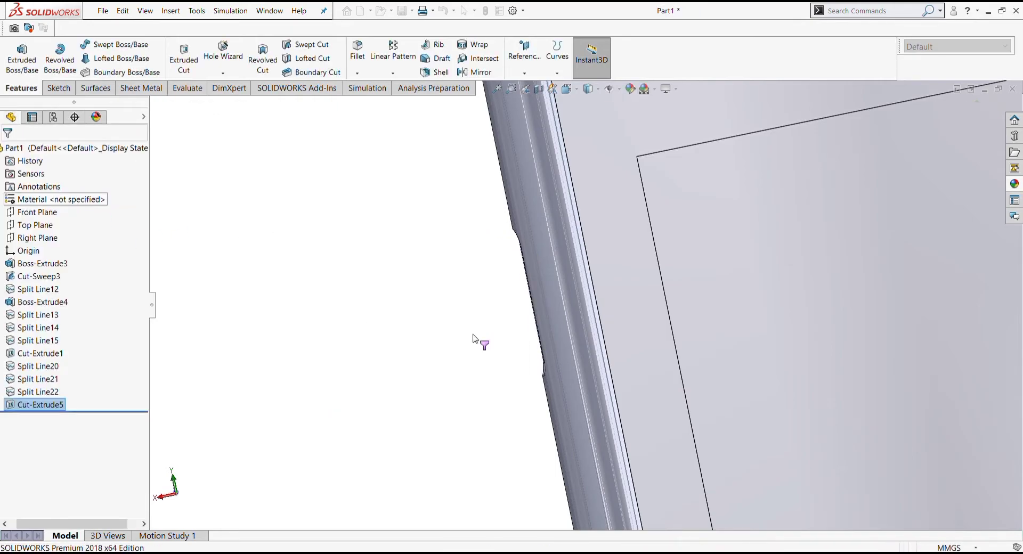
mouse_move(475, 342)
middle_mouse_down()
mouse_move(518, 328)
mouse_move(563, 330)
middle_mouse_up()
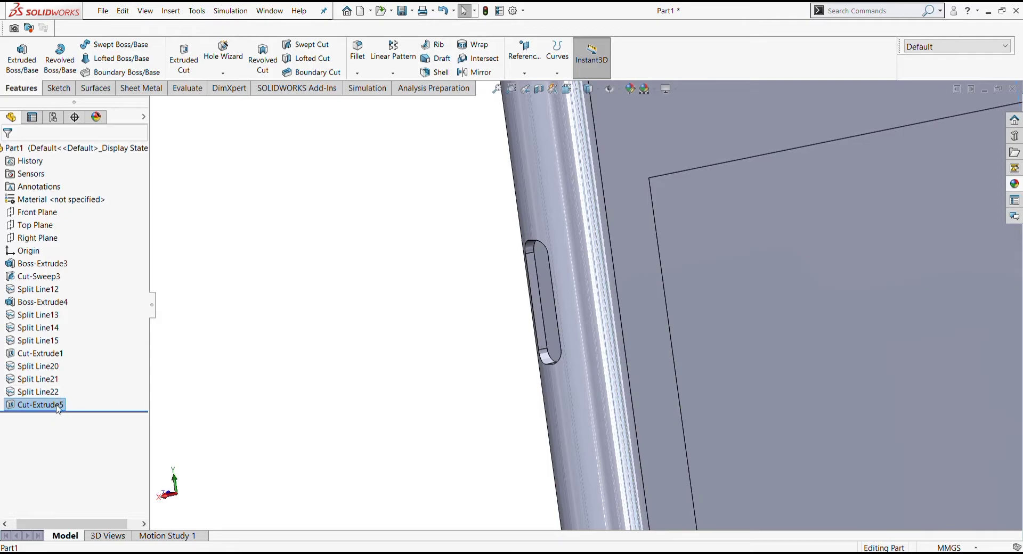
Revise Cut-Extrude5 to 11.5 mm depth and start Sketch27 on the slot's floor face.
left_click(59, 406)
type("11.5")
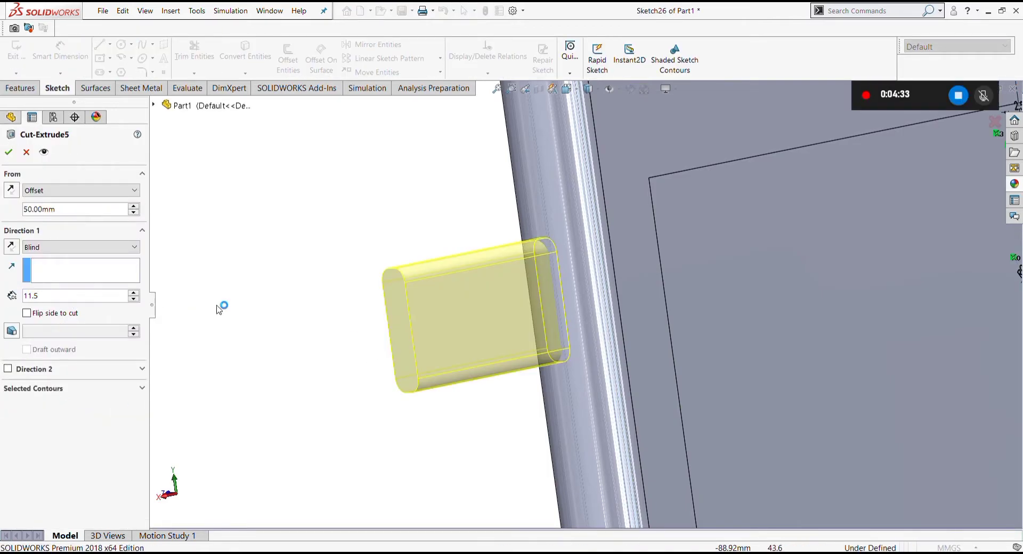
left_click(8, 154)
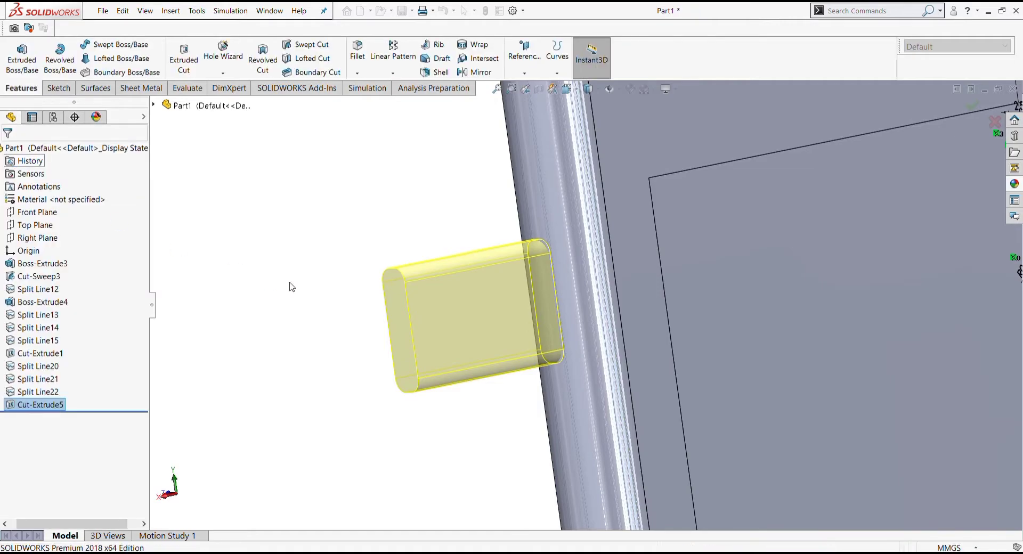
scroll(384, 328, "up", 2)
middle_click_drag(427, 338, 628, 285)
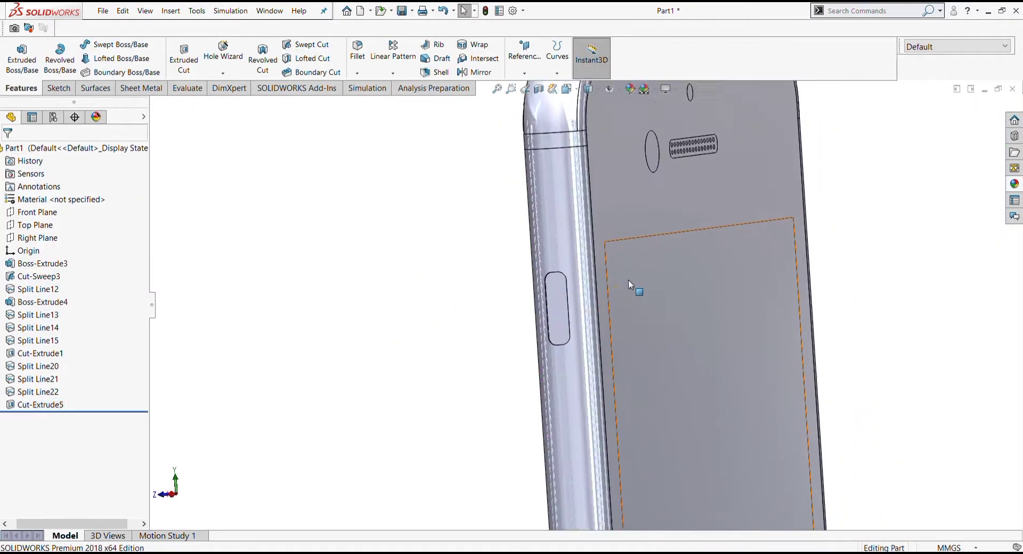
scroll(533, 315, "down", 3)
left_click(538, 352)
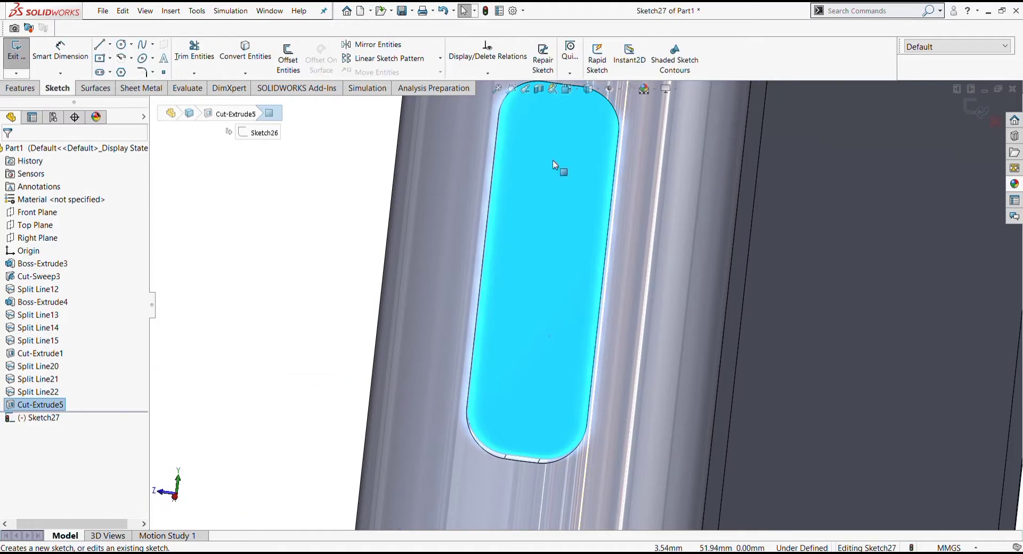
Try several standard view orientations to look at the phone's side edge.
left_click(567, 89)
left_click(626, 145)
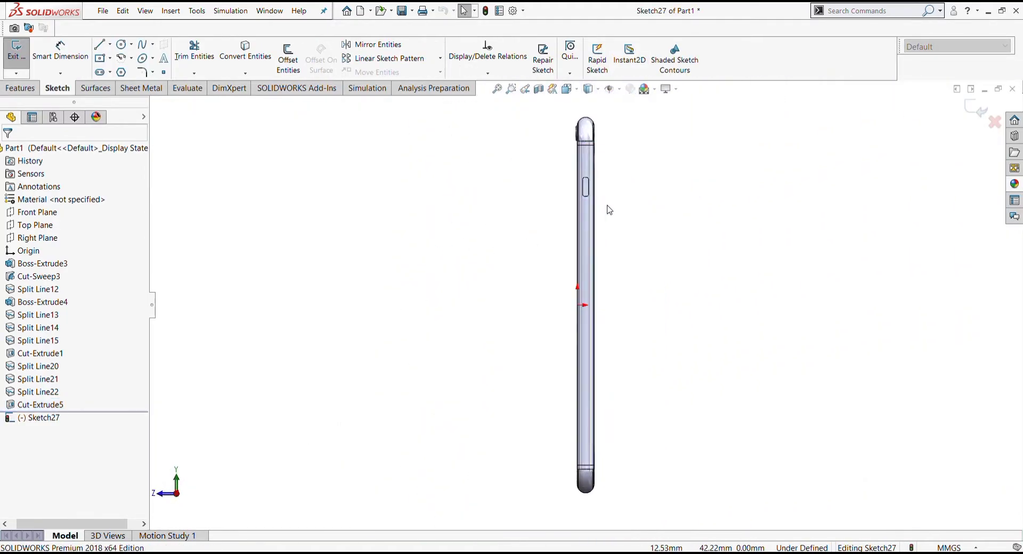
key("ctrl+2")
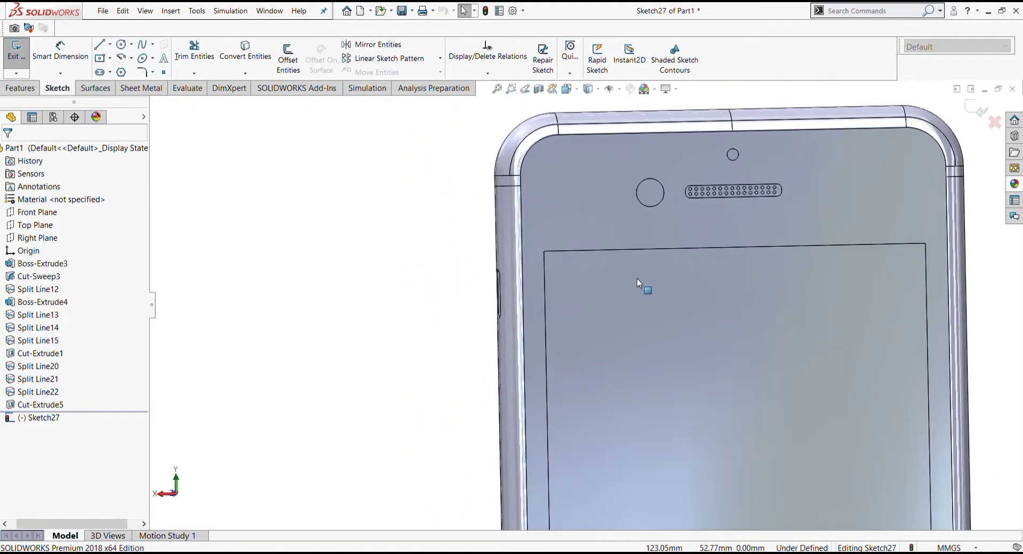
middle_click_drag(596, 302, 592, 331)
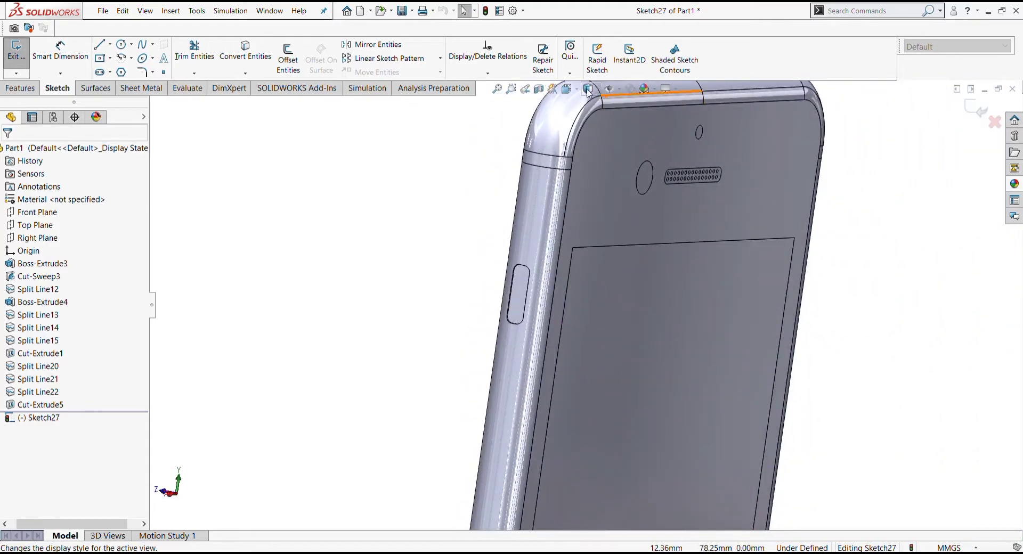
left_click(588, 88)
left_click(632, 158)
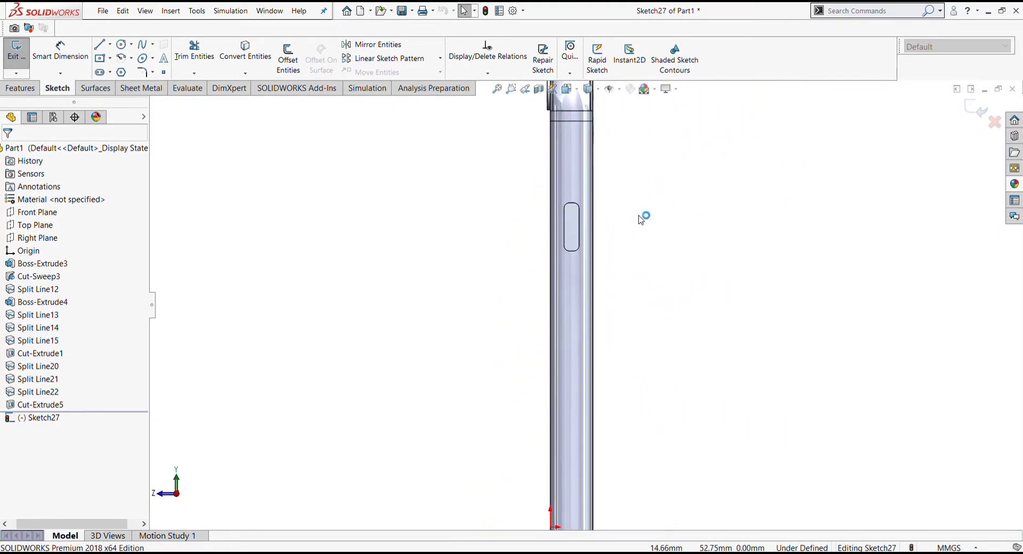
key("ctrl+shift+z")
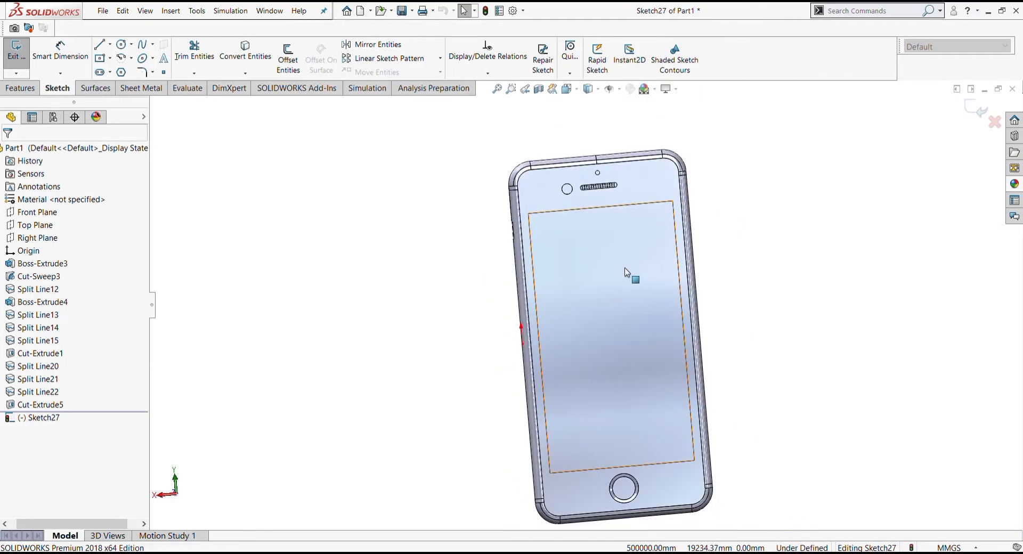
key("ctrl+shift+z")
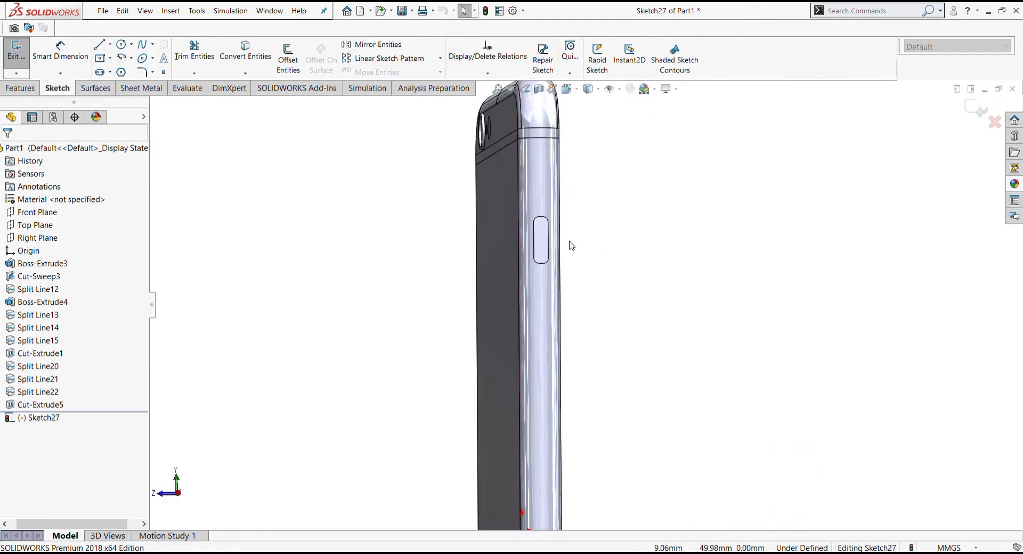
View the slot straight-on, zoom in close, and pick the rectangle tool.
left_click(571, 91)
left_click(600, 195)
scroll(598, 193, "down", 3)
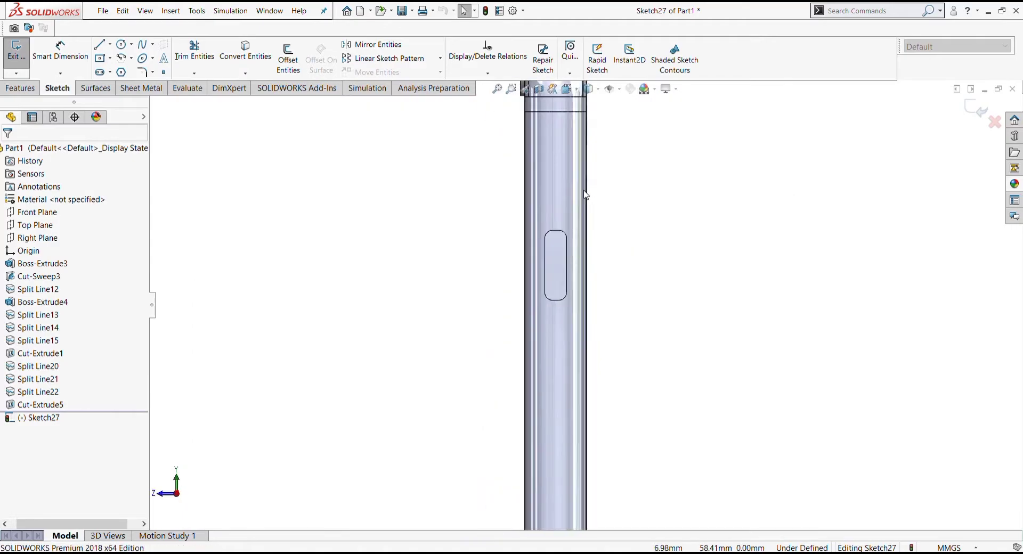
scroll(598, 193, "down", 2)
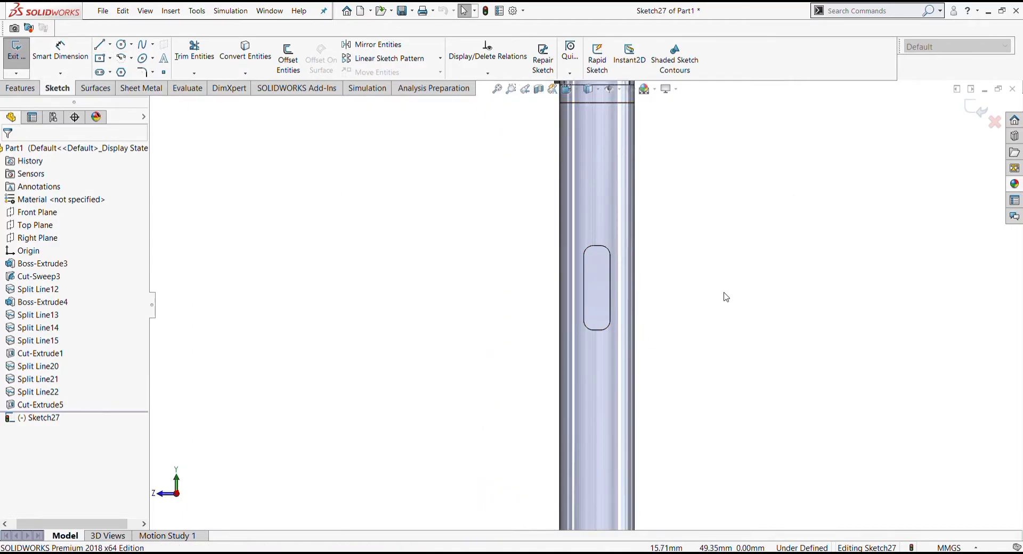
scroll(606, 270, "down", 3)
scroll(590, 290, "down", 1)
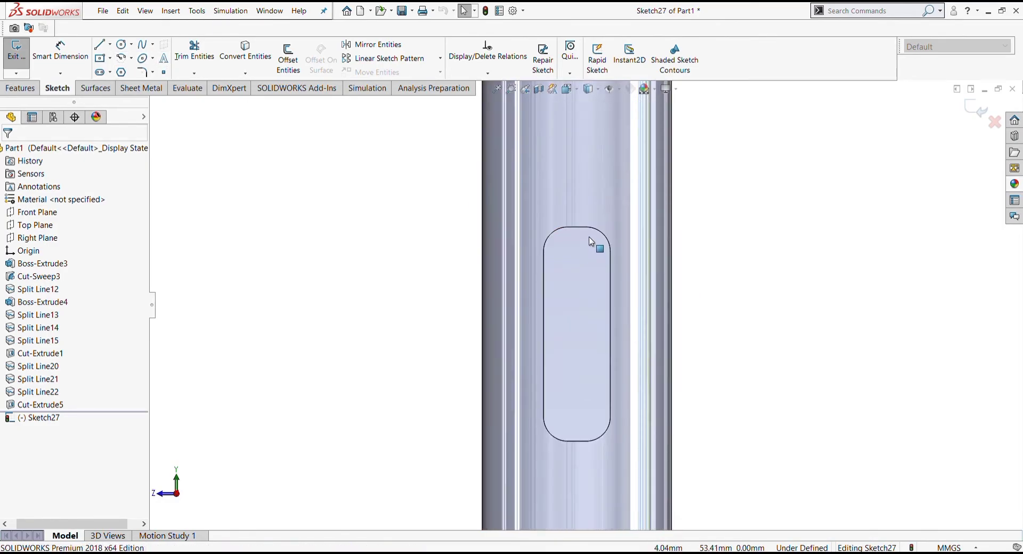
left_click(100, 57)
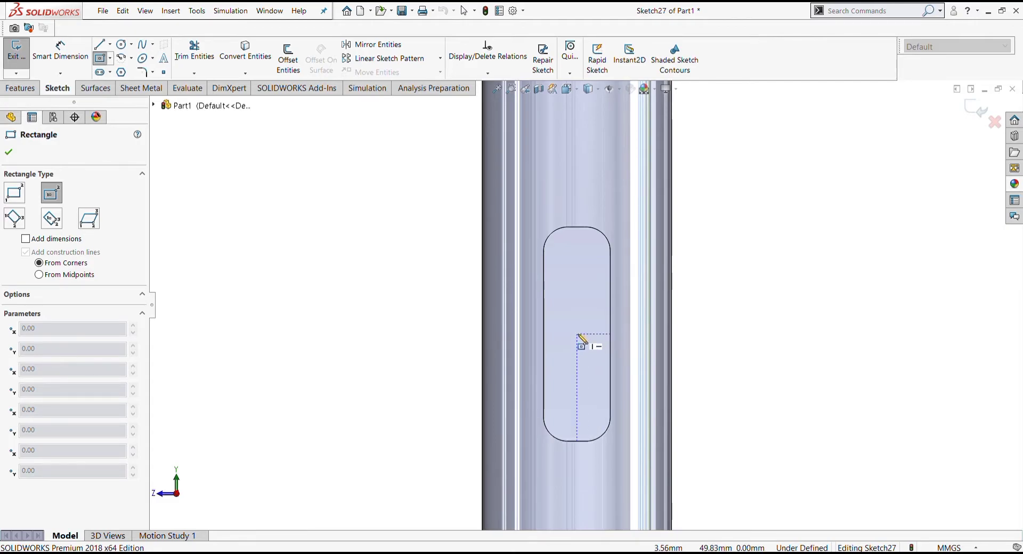
Draw a rectangle inside the slot outline.
left_click(554, 239)
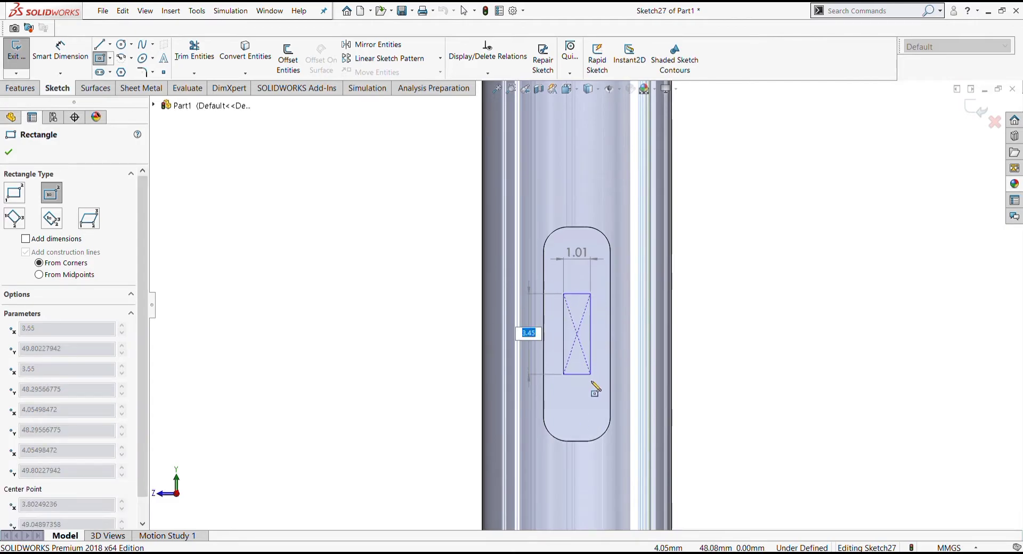
left_click(601, 430)
key("Escape")
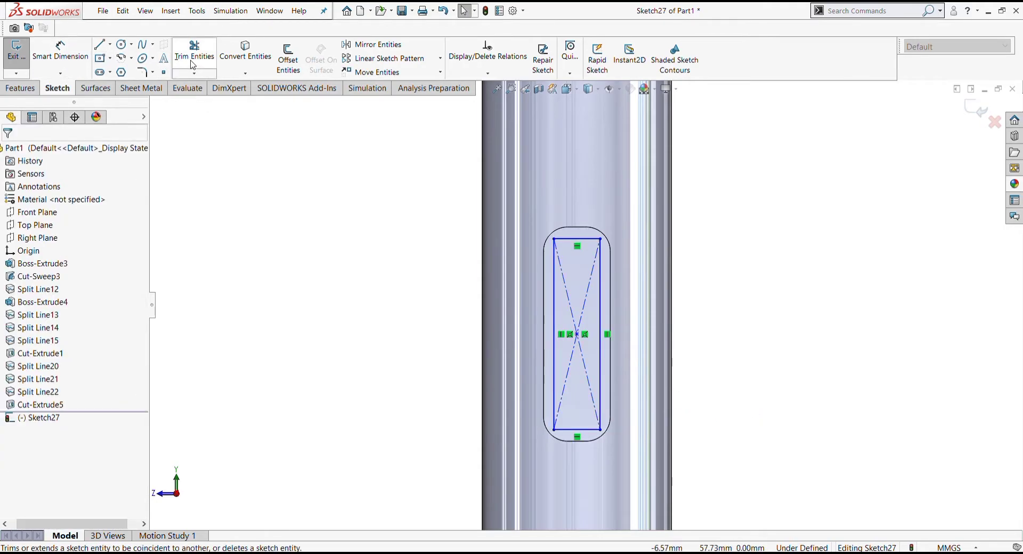
Round all four rectangle corners with 0.70 mm sketch fillets.
left_click(142, 71)
left_click(566, 241)
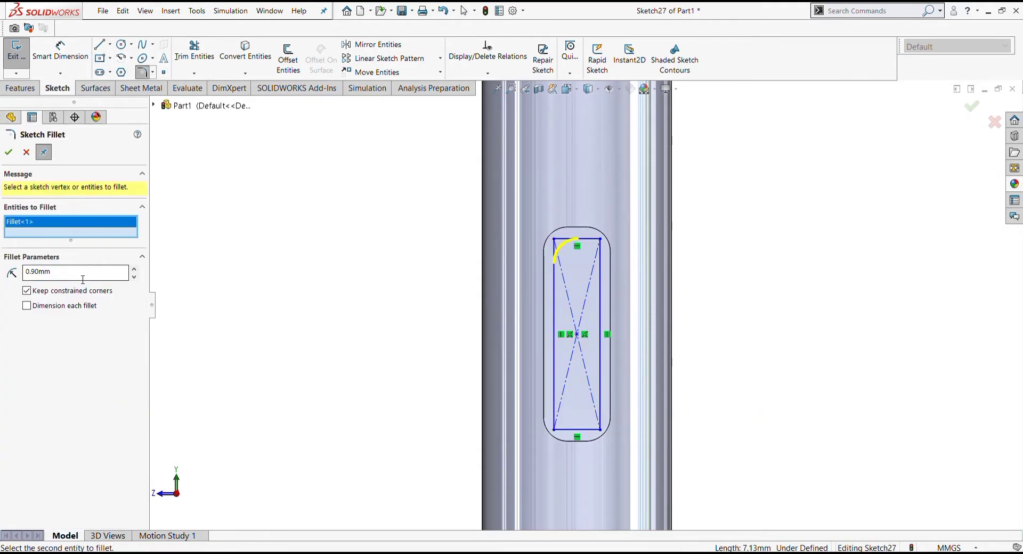
left_click(601, 314)
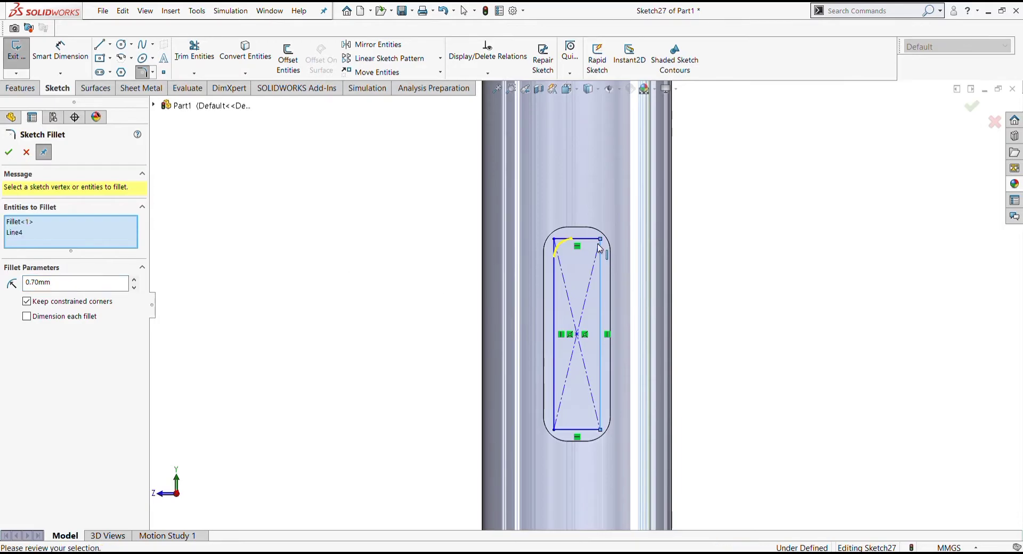
left_click(595, 430)
left_click(563, 410)
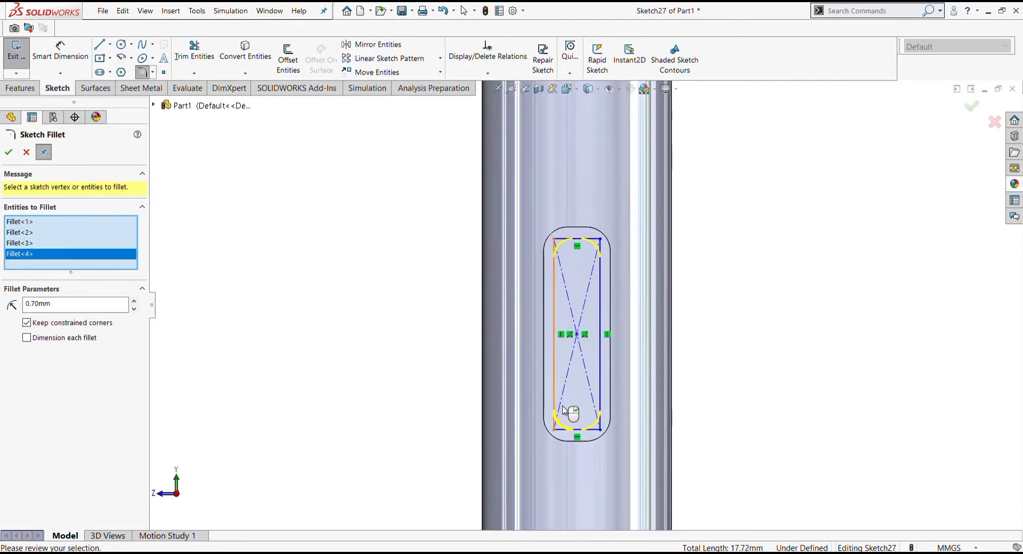
left_click(9, 152)
Add a 0.10 mm gap dimension beside the rectangle's right side.
key("Escape")
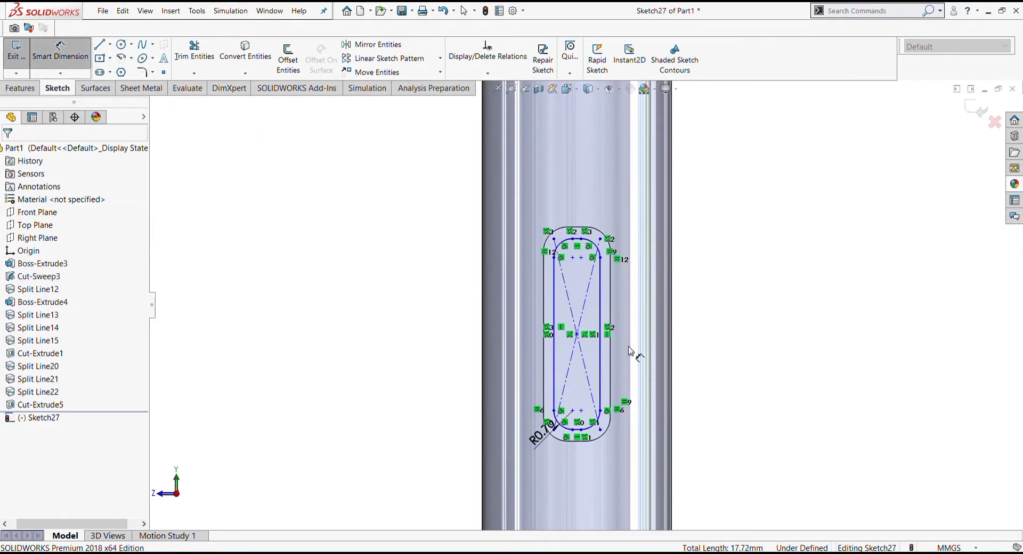
left_click(602, 371)
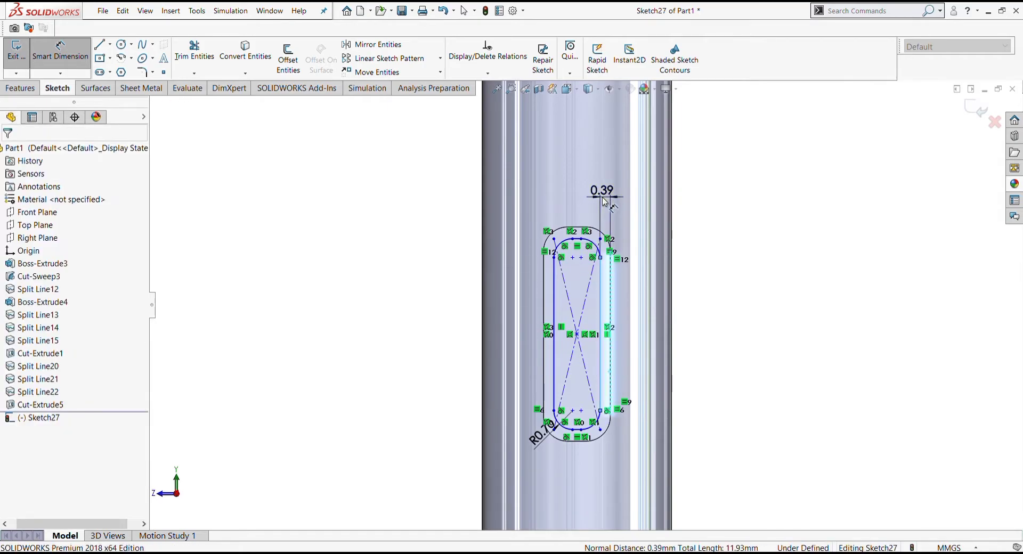
left_click(604, 205)
type("0.1")
key("Return")
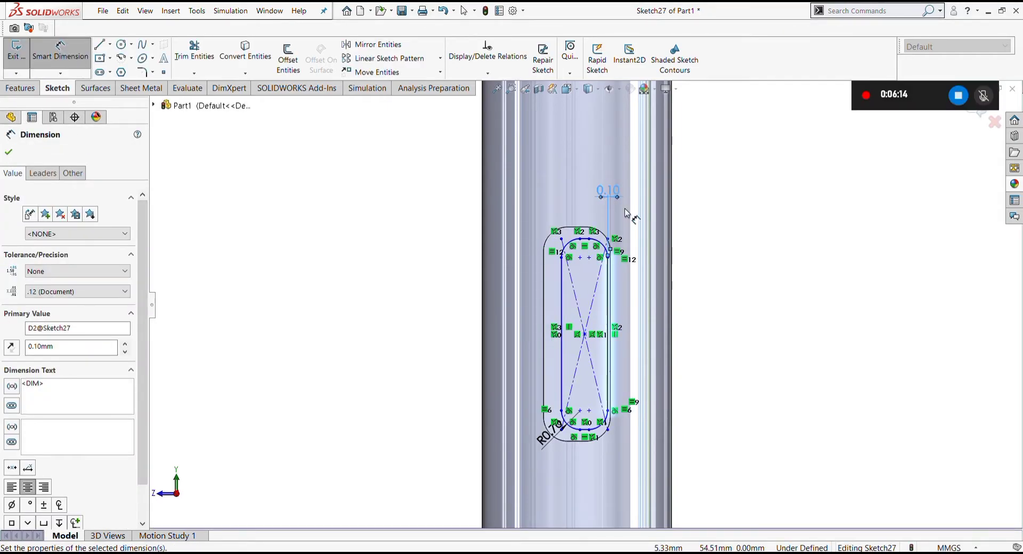
Select the outline's bottom point and start a dimension from it, then cancel it.
left_click(577, 444)
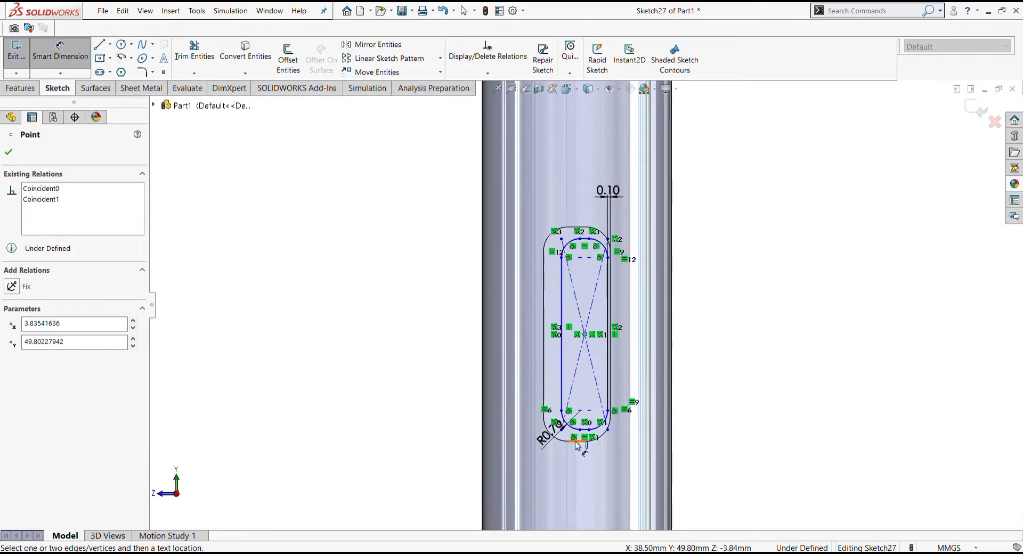
scroll(577, 445, "down", 3)
scroll(581, 421, "down", 3)
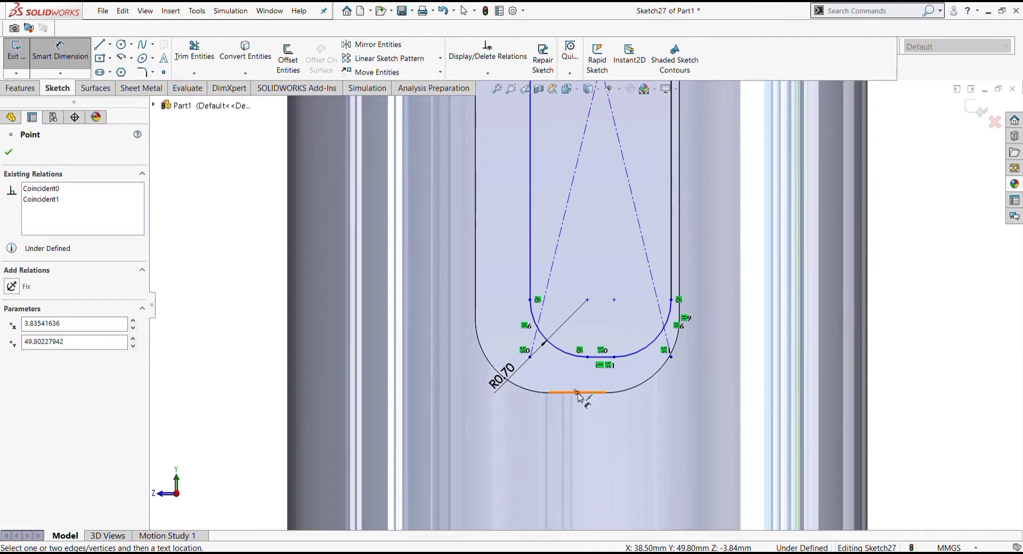
left_click(578, 394)
key("Escape")
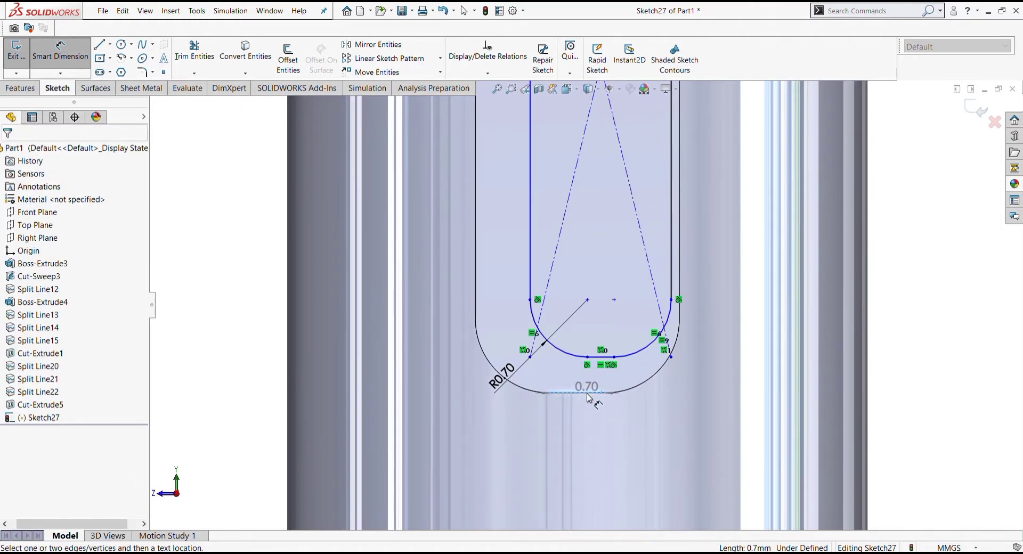
key("Escape")
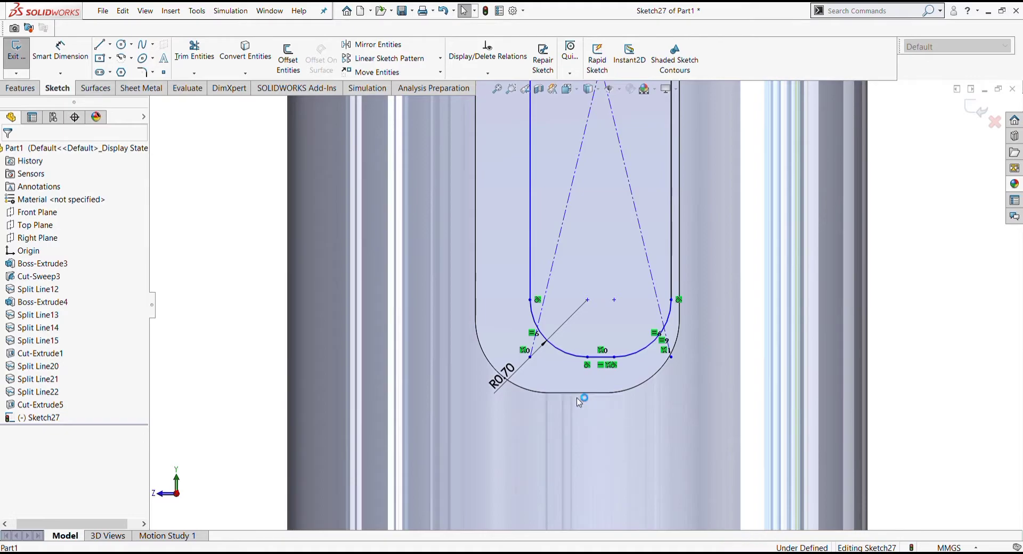
Make the bottom point and centreline intersection vertical, then exit Sketch27.
left_click(584, 398)
scroll(587, 320, "up", 2)
left_click(595, 222, "ctrl")
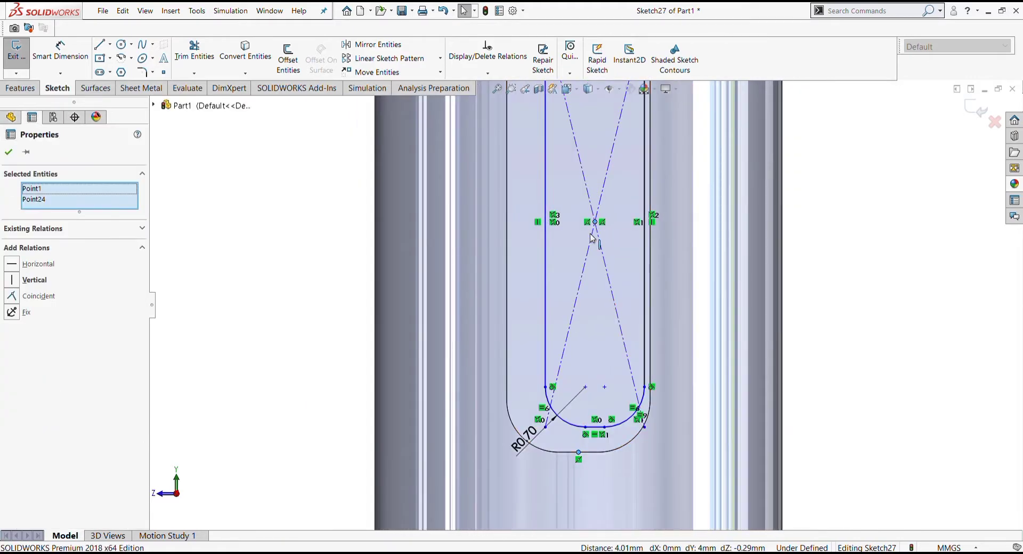
left_click(15, 282)
key("z")
key("z")
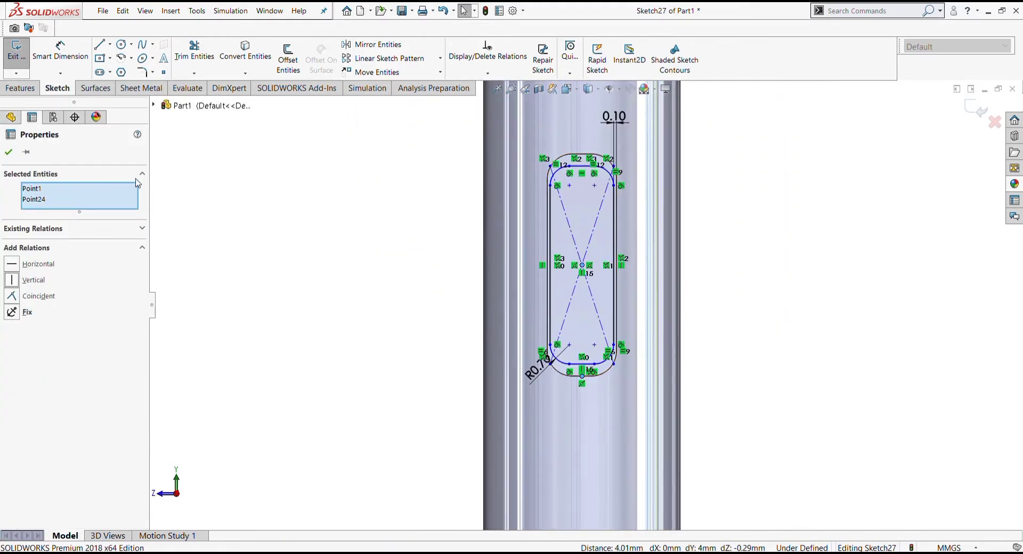
left_click(15, 153)
scroll(607, 185, "down", 3)
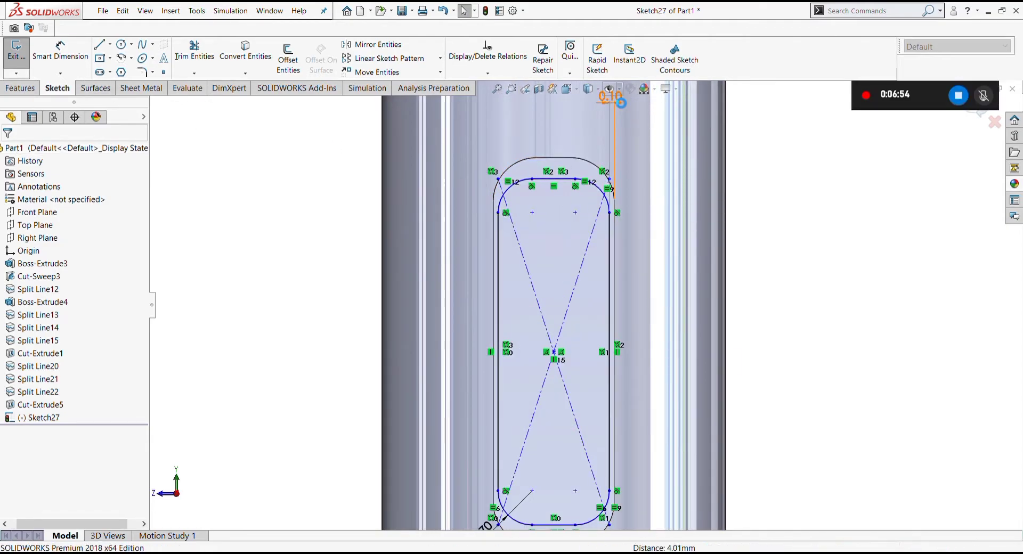
key("ctrl+b")
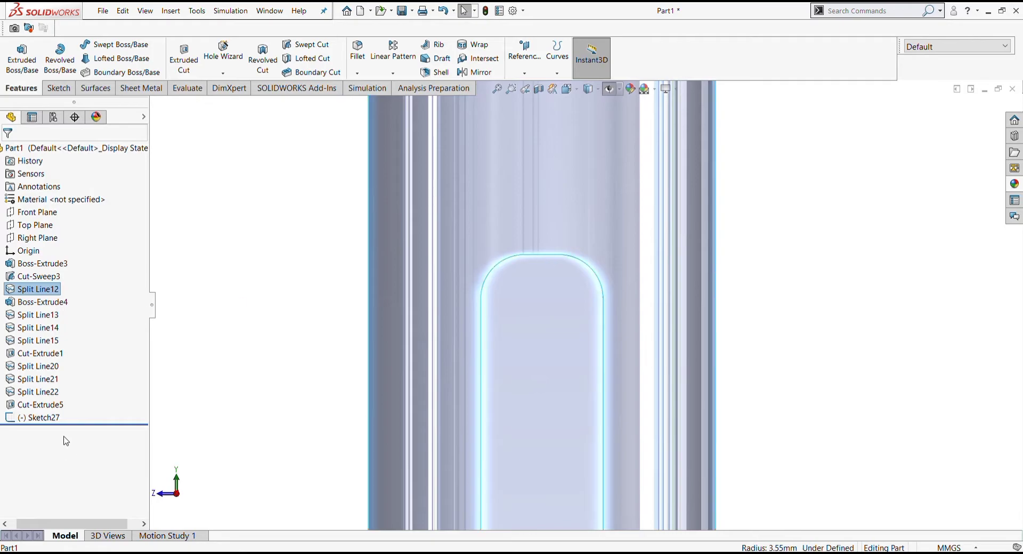
Change Sketch27's side gap to 0.15 and add a 0.15 mm top gap dimension.
left_click(57, 418)
left_click(596, 194)
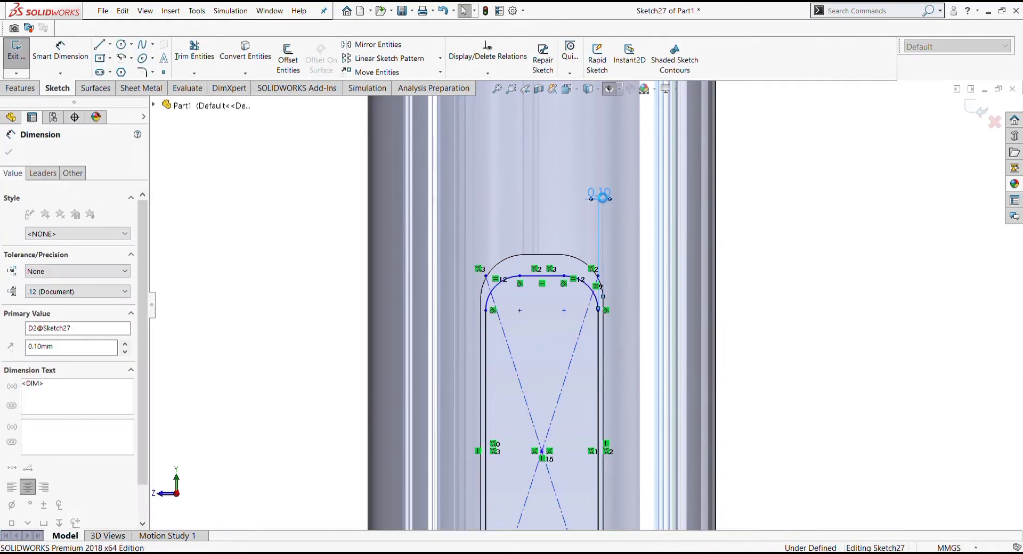
key("Return")
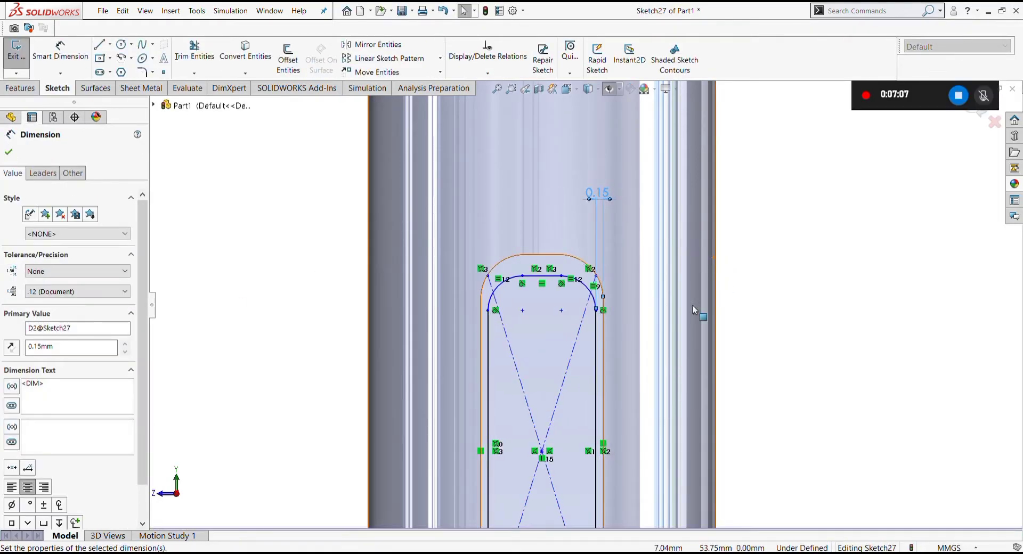
left_click(60, 58)
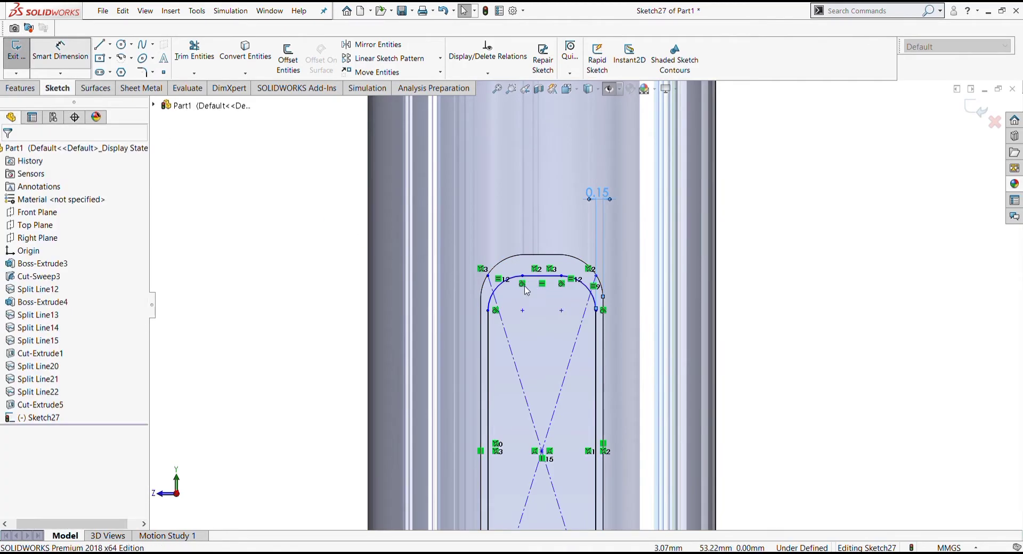
left_click(535, 256)
left_click(538, 276)
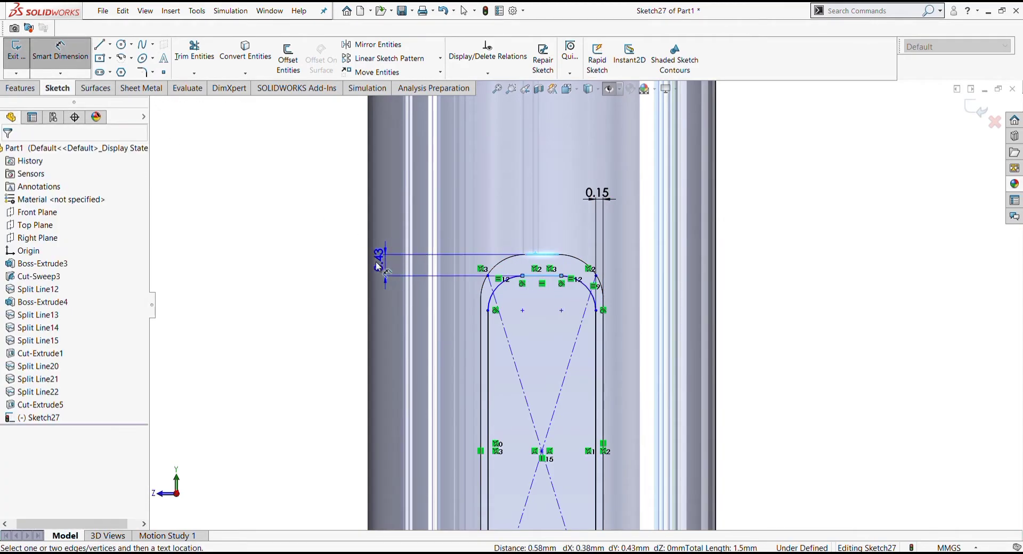
left_click(327, 270)
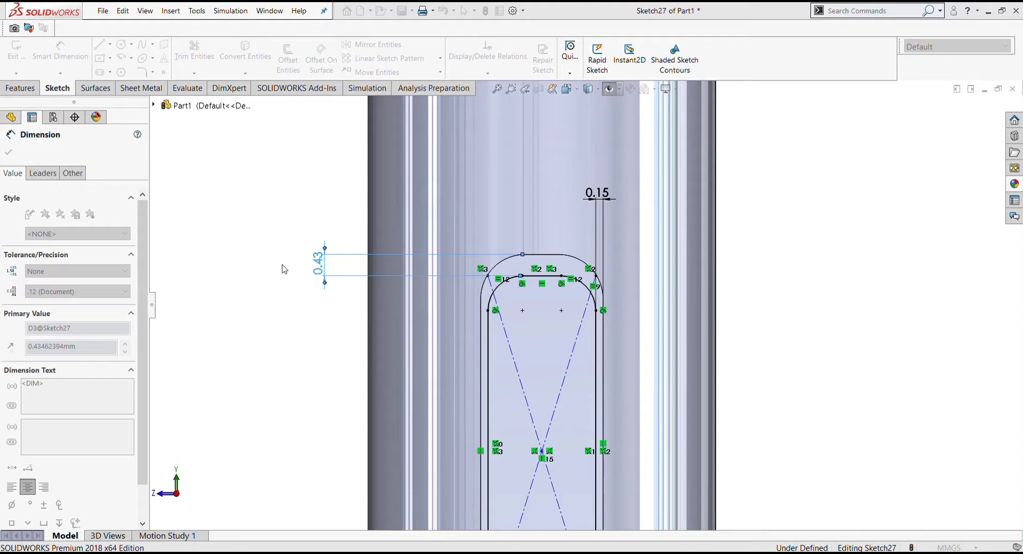
type("0.1")
key("Return")
left_click(323, 263)
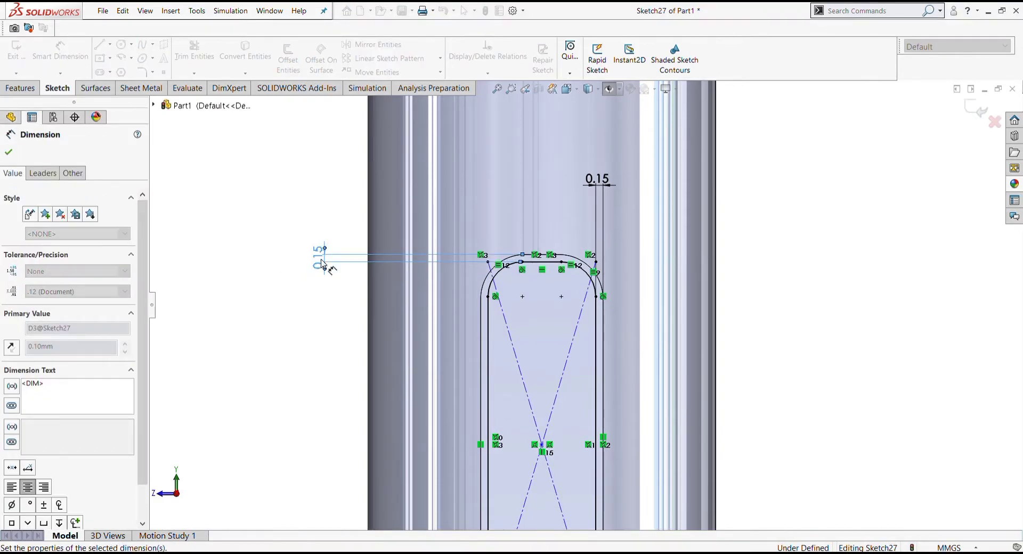
key("f")
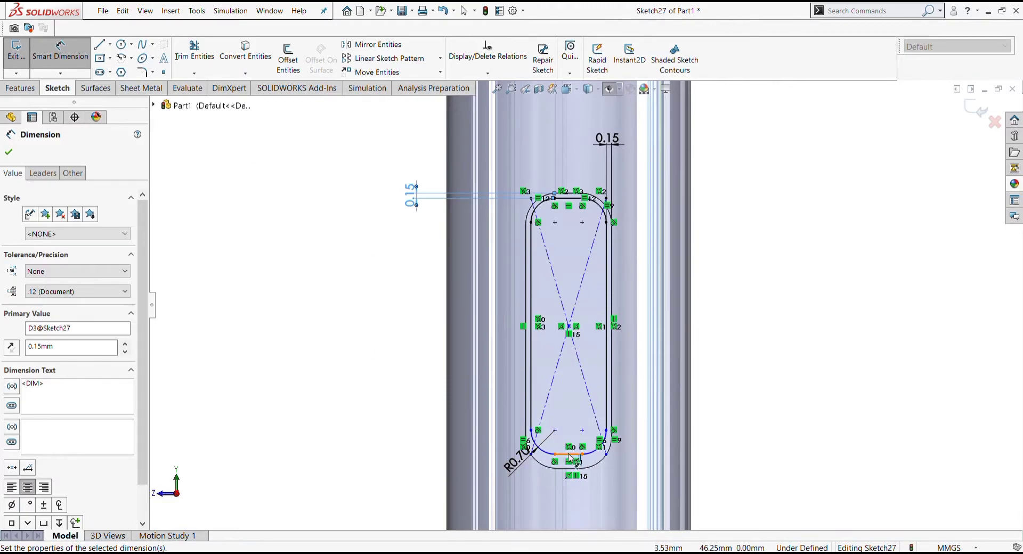
Add a 0.15 mm bottom gap dimension and start an Extruded Boss/Base.
left_click(572, 457)
left_click(567, 468)
left_click(364, 443)
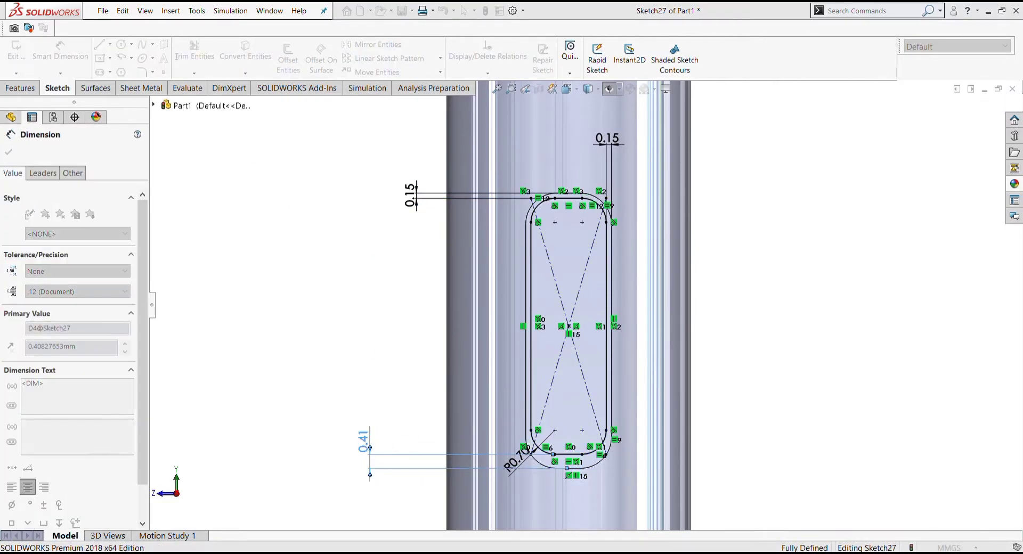
type("0.15")
key("Return")
left_click(9, 152)
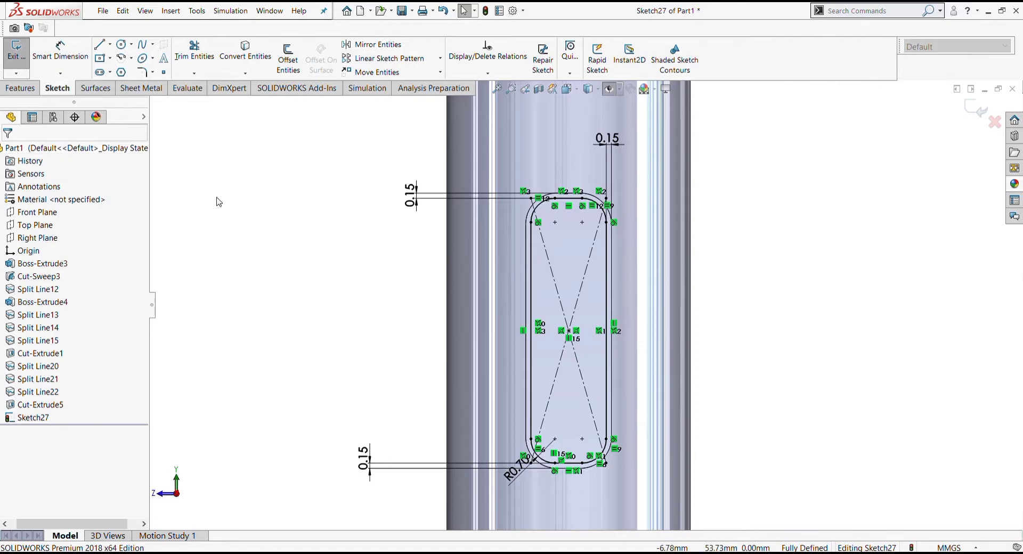
left_click(24, 90)
left_click(21, 58)
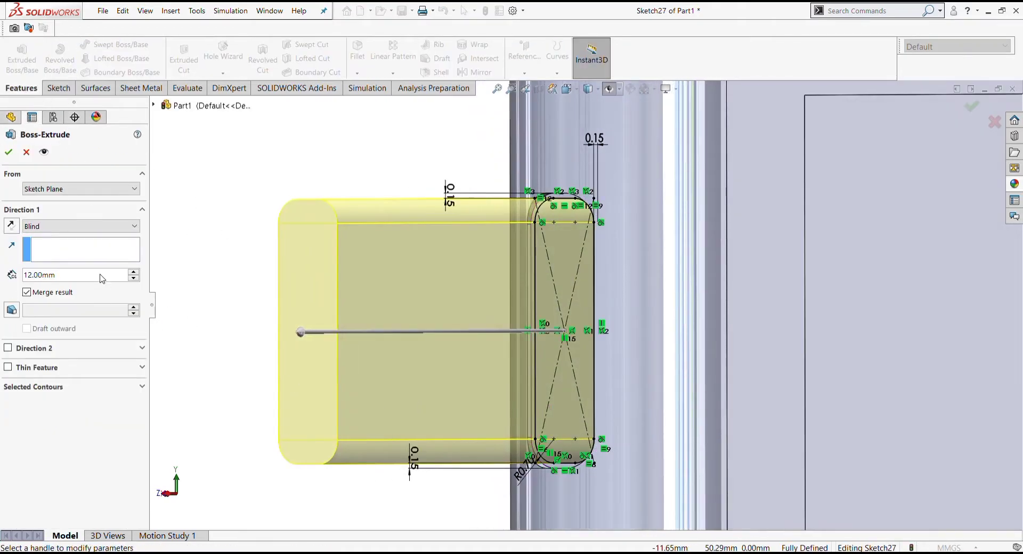
Try 0.10, 1.00 and 0.50 mm depths, then confirm a 0.7 mm blind Boss-Extrude5.
left_click(104, 277)
type("0.1")
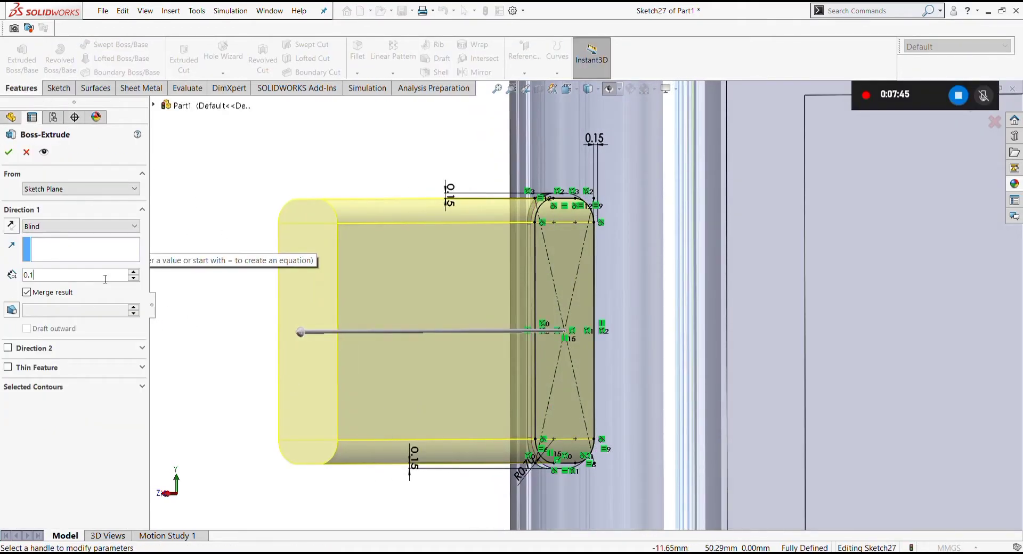
key("Return")
middle_click_drag(308, 324, 80, 292)
left_click(88, 282)
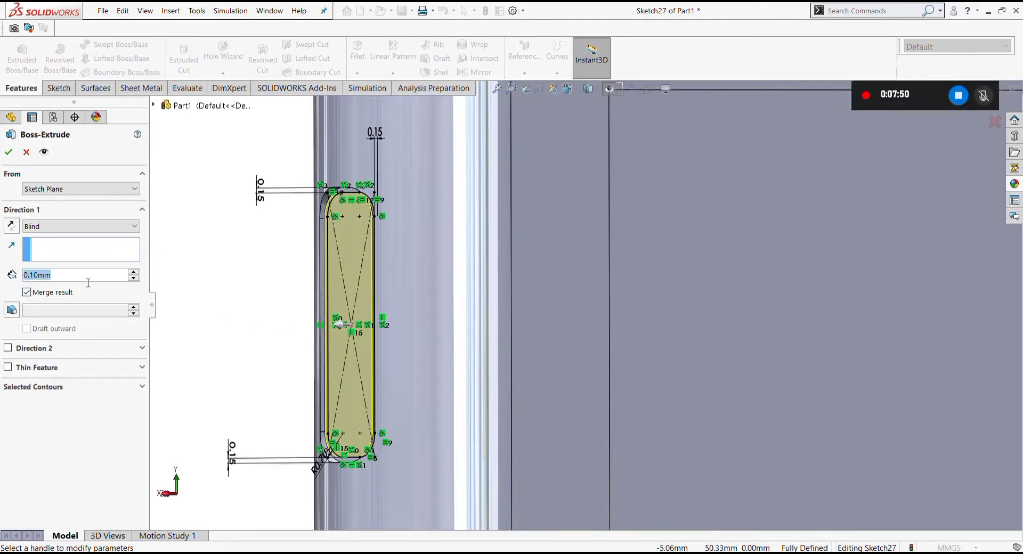
key("Return")
mouse_move(234, 269)
middle_mouse_down()
mouse_move(453, 357)
mouse_move(461, 376)
middle_mouse_up()
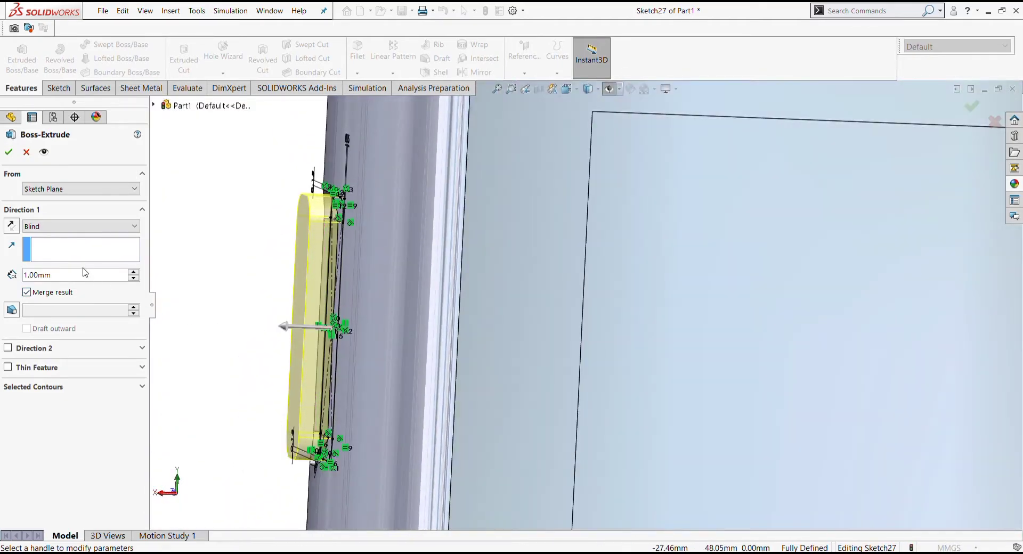
left_click(89, 283)
type("0.5")
key("Return")
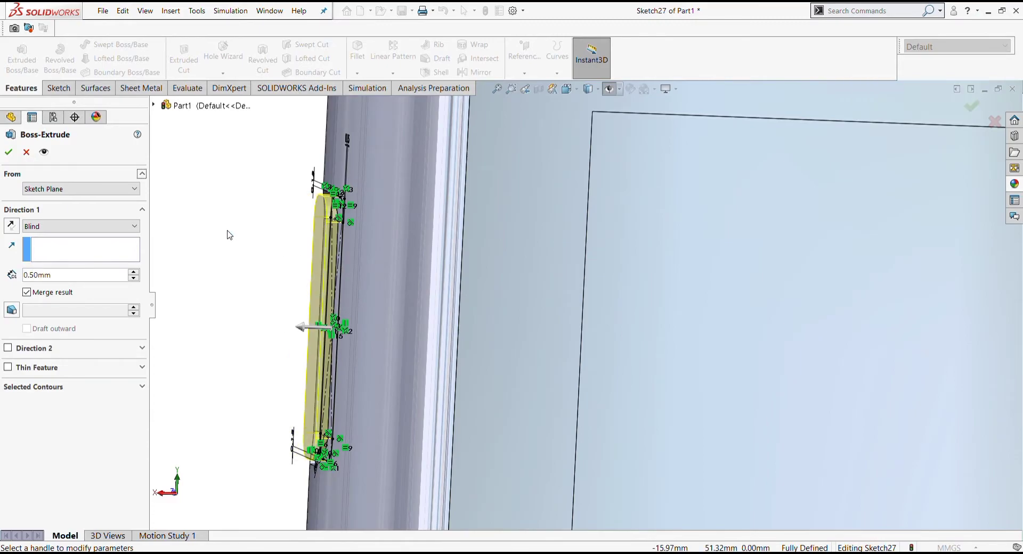
scroll(533, 320, "up", 3)
mouse_move(533, 319)
middle_mouse_down()
mouse_move(539, 340)
mouse_move(390, 346)
middle_mouse_up()
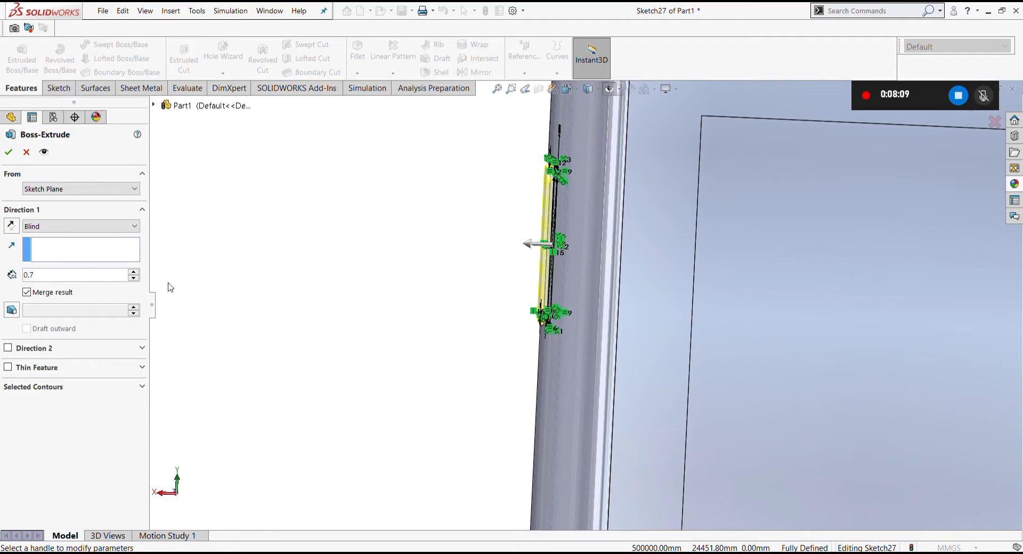
left_click(8, 152)
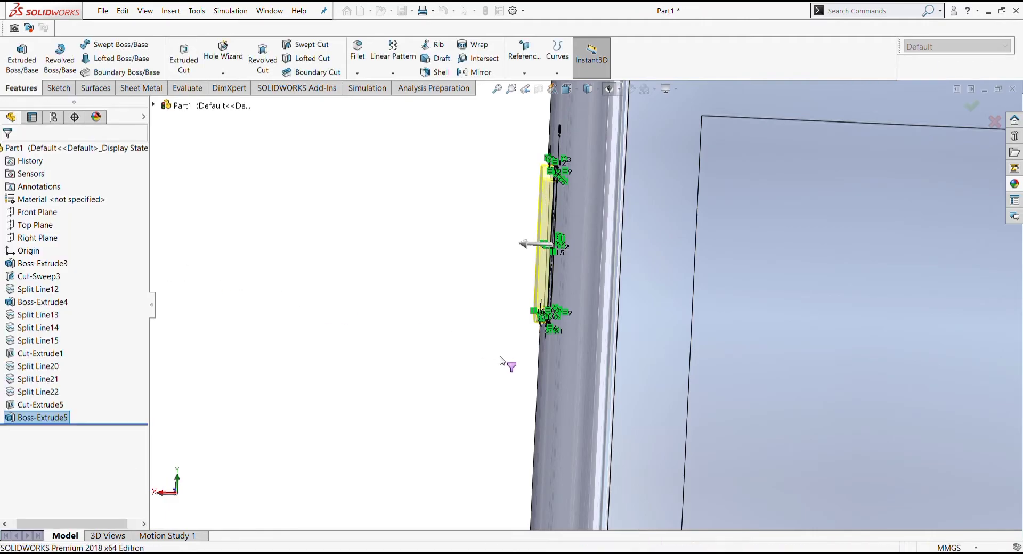
right_click_drag(505, 290, 701, 283)
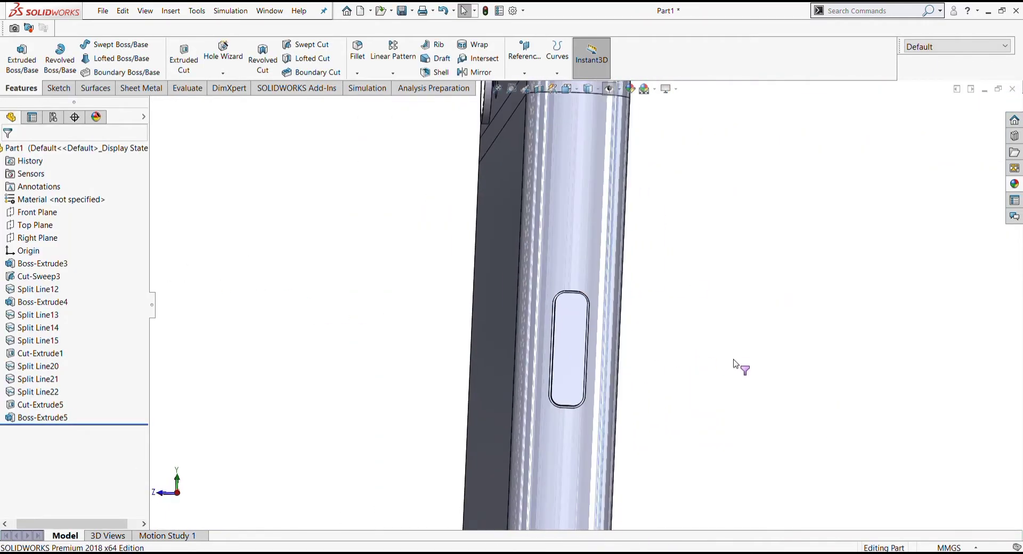
Fillet the edges of the raised button's top face with a 0.30 mm radius.
mouse_move(734, 364)
middle_mouse_down()
mouse_move(657, 365)
mouse_move(555, 319)
mouse_move(619, 288)
middle_mouse_up()
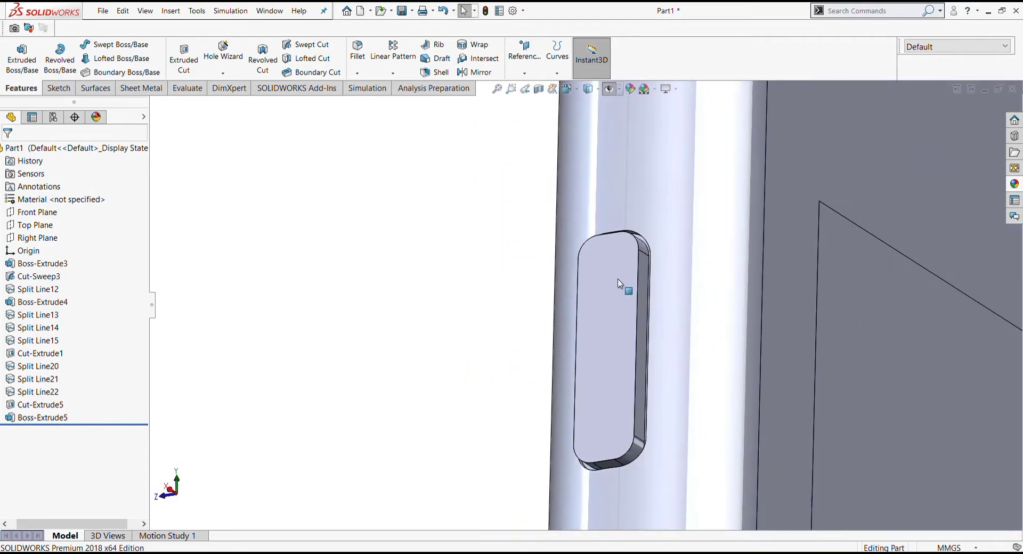
left_click(358, 53)
scroll(643, 327, "down", 3)
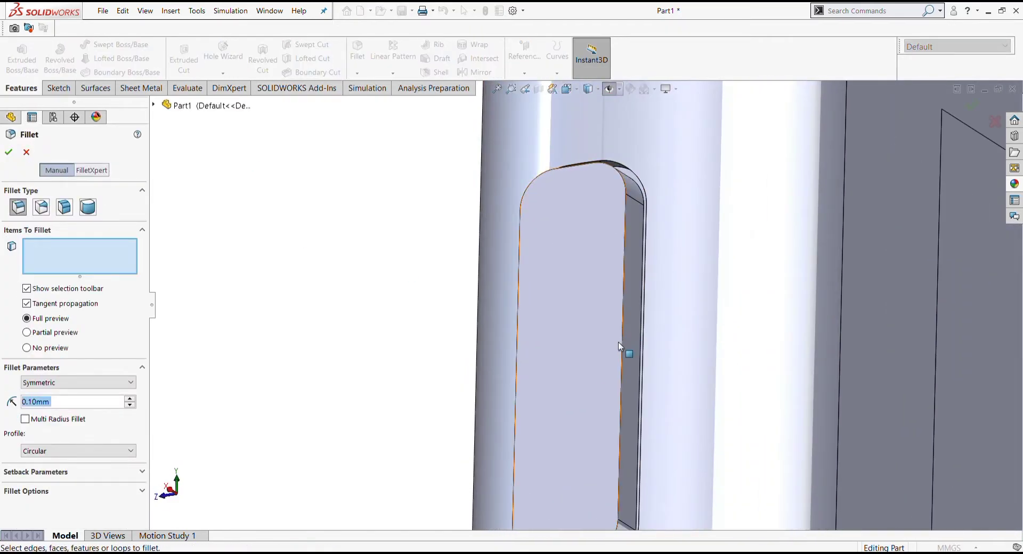
left_click(622, 342)
scroll(629, 349, "up", 2)
scroll(631, 354, "up", 1)
type("0.")
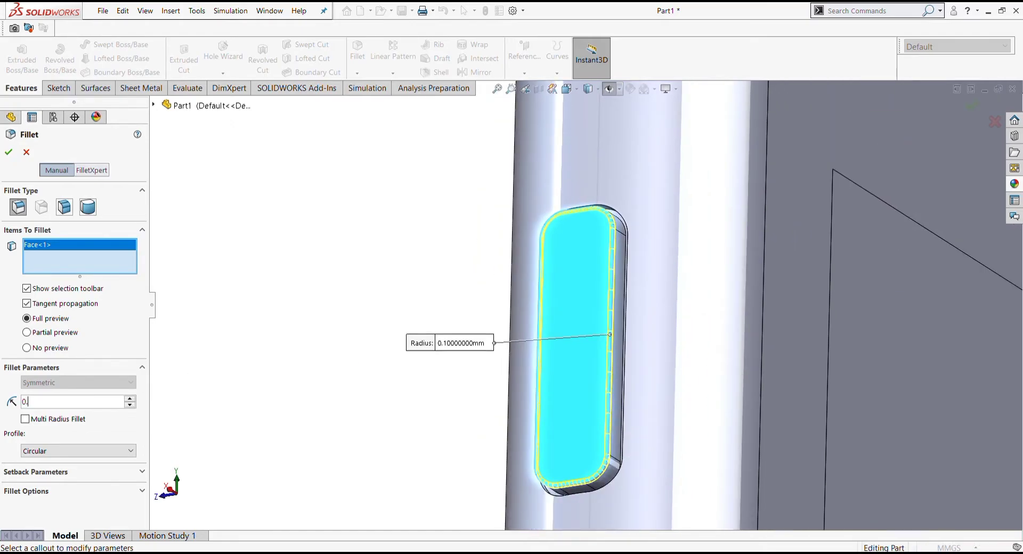
type("3")
key("Return")
left_click(8, 153)
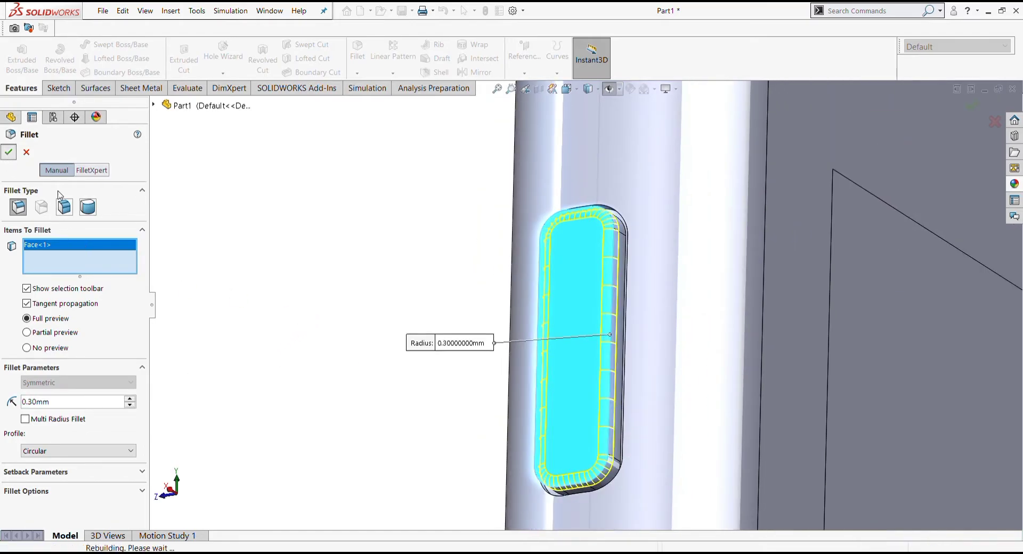
Zoom out to the whole phone and start a new sketch on the Right Plane.
scroll(466, 384, "up", 3)
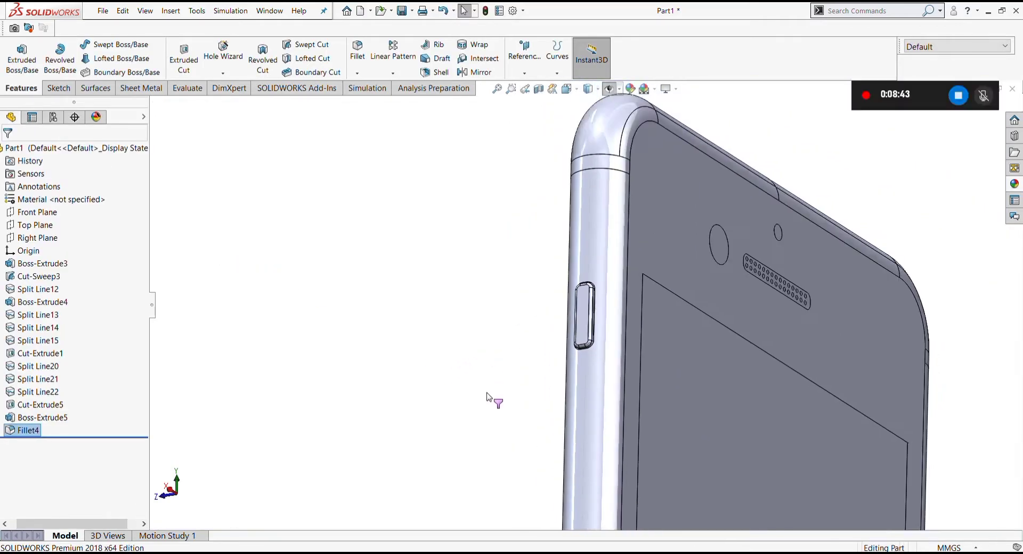
scroll(491, 401, "up", 2)
middle_click_drag(491, 401, 699, 425)
scroll(498, 319, "down", 5)
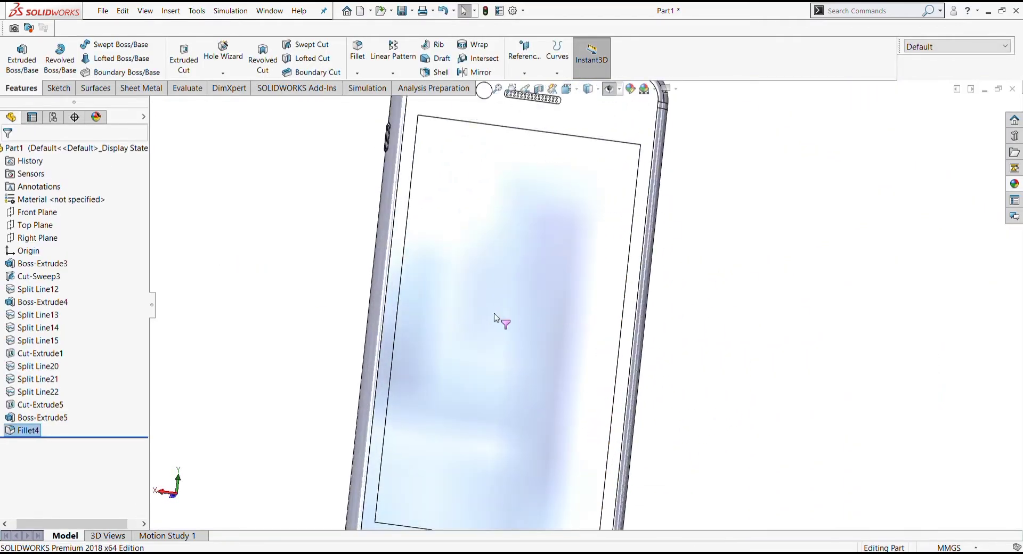
scroll(498, 319, "up", 3)
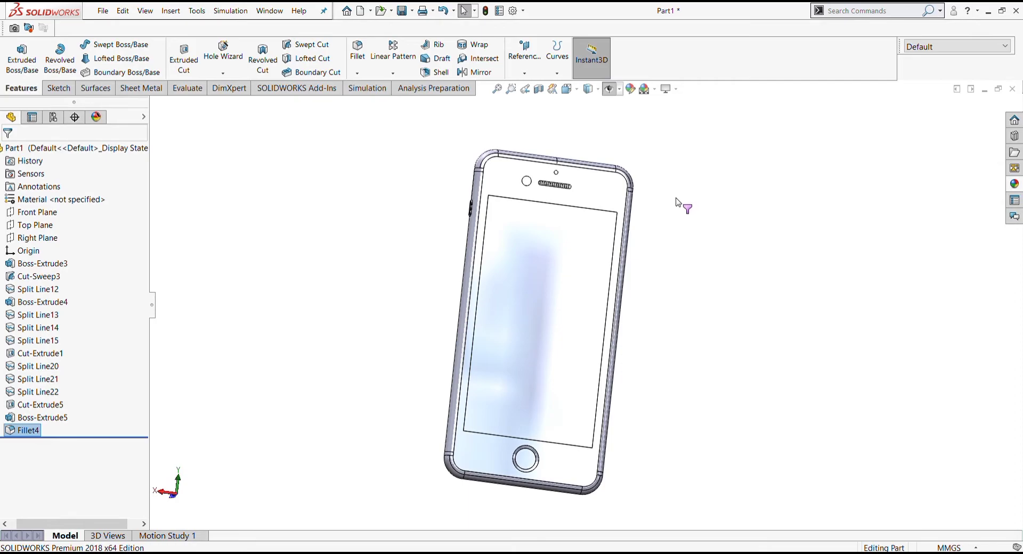
scroll(16, 347, "right", 1)
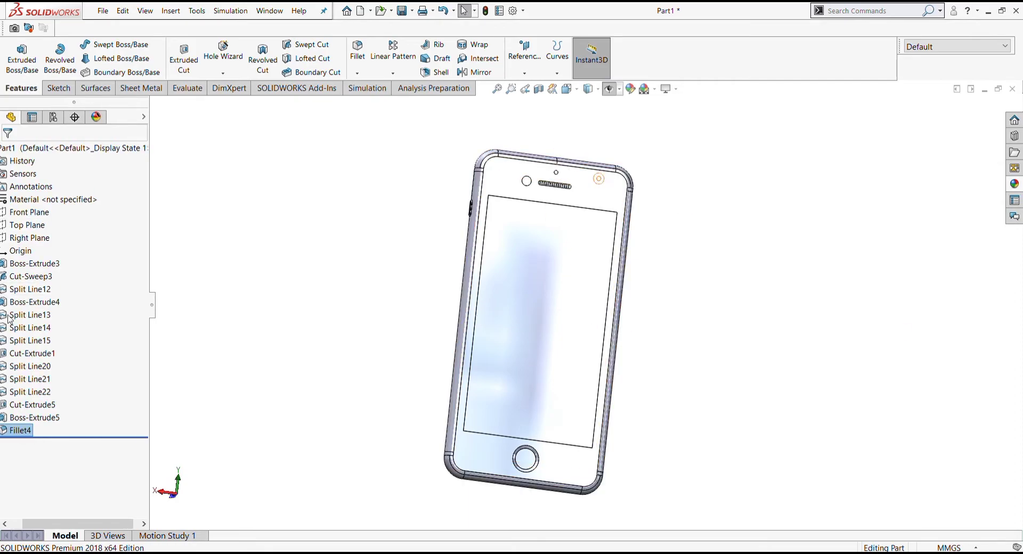
scroll(490, 206, "down", 3)
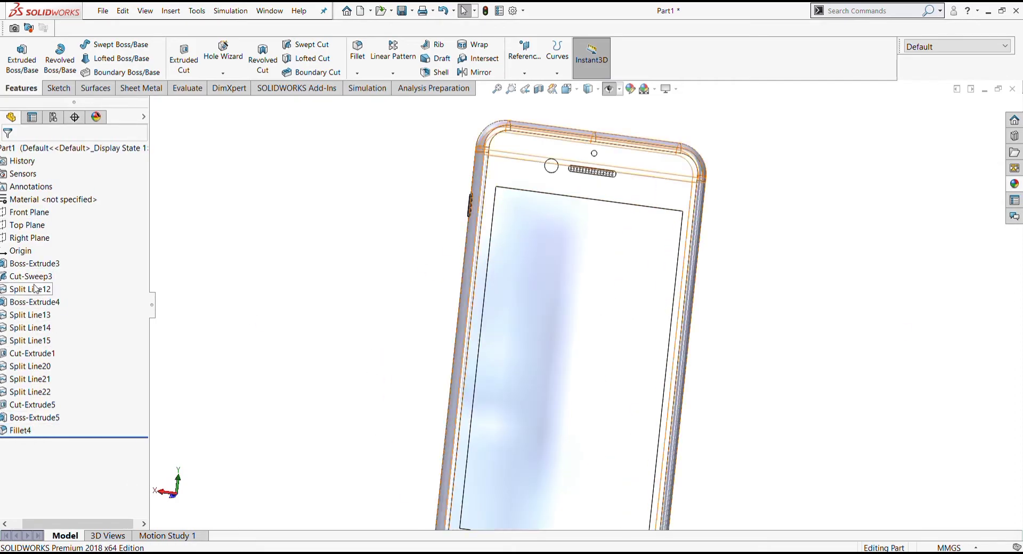
left_click(29, 237)
left_click(39, 226)
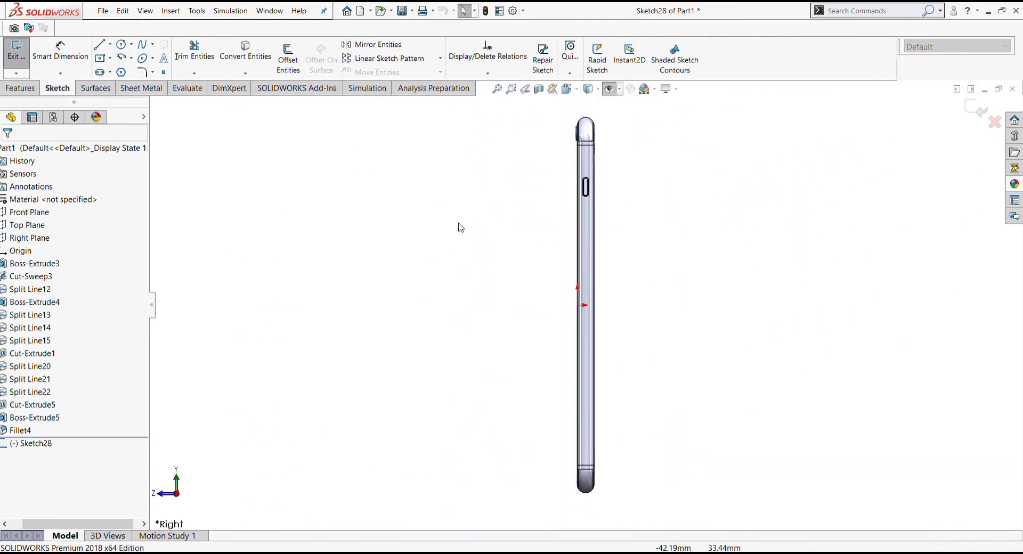
Draw a vertical construction centreline along the phone's side from top to bottom.
left_click(101, 47)
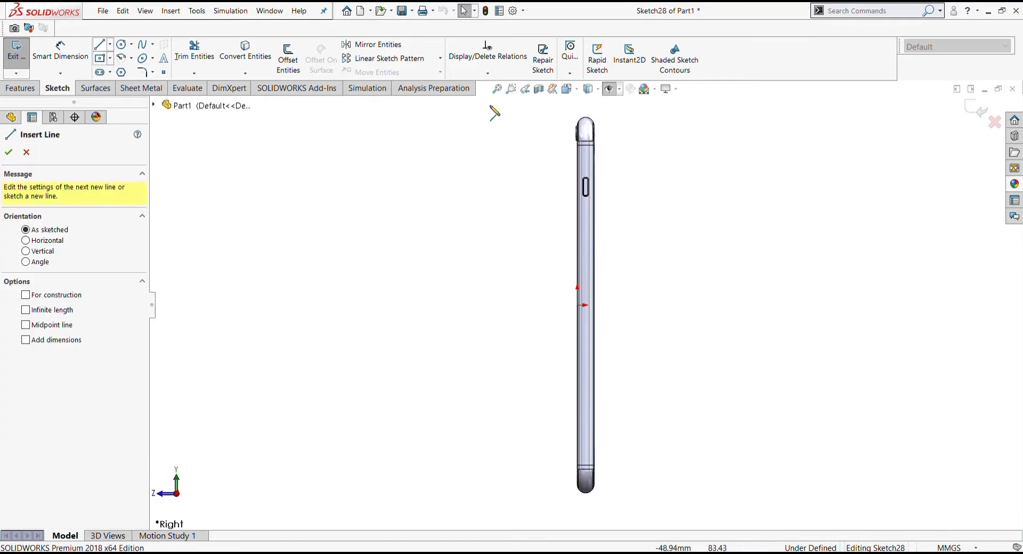
left_click(586, 118)
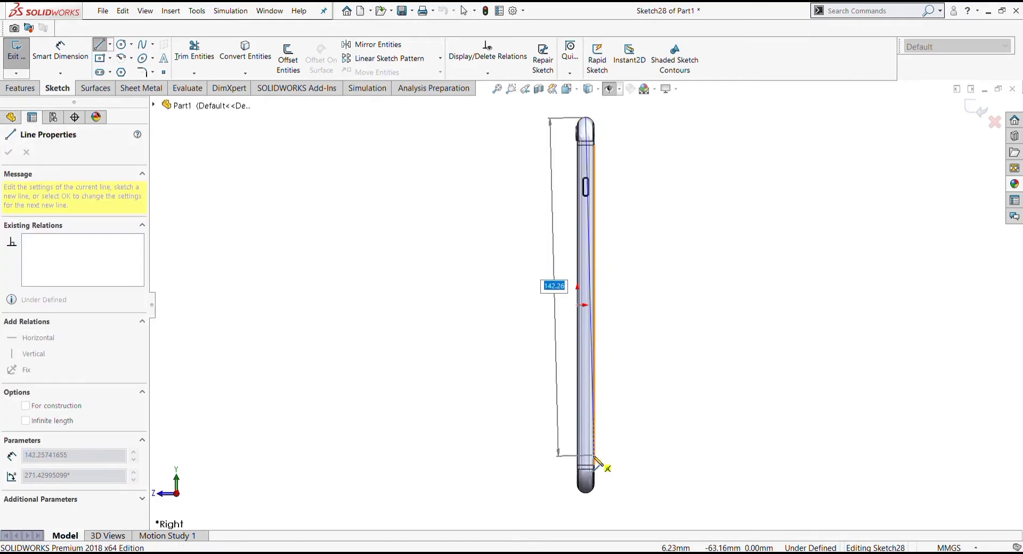
key("Escape")
left_click(111, 48)
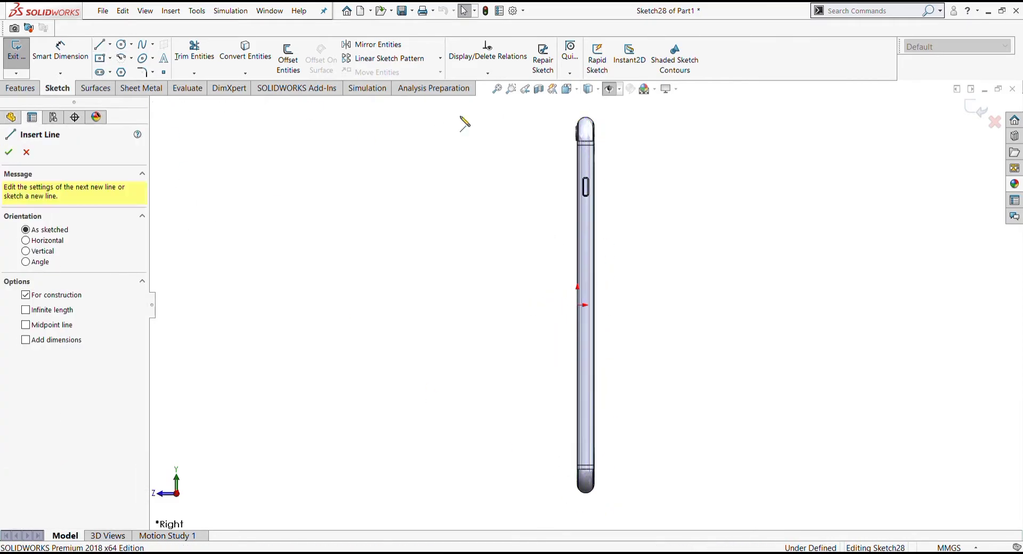
left_click(586, 126)
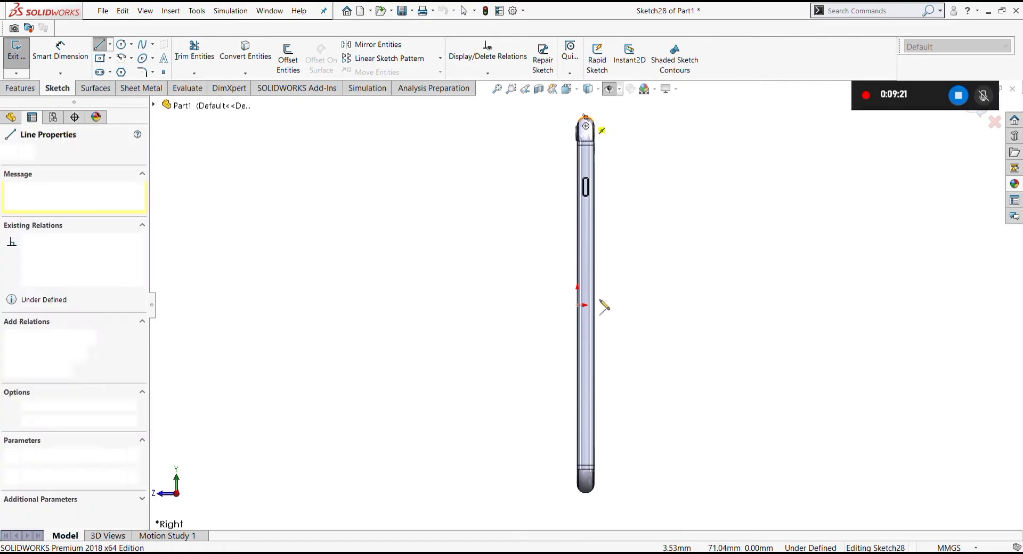
left_click(586, 447)
key("Escape")
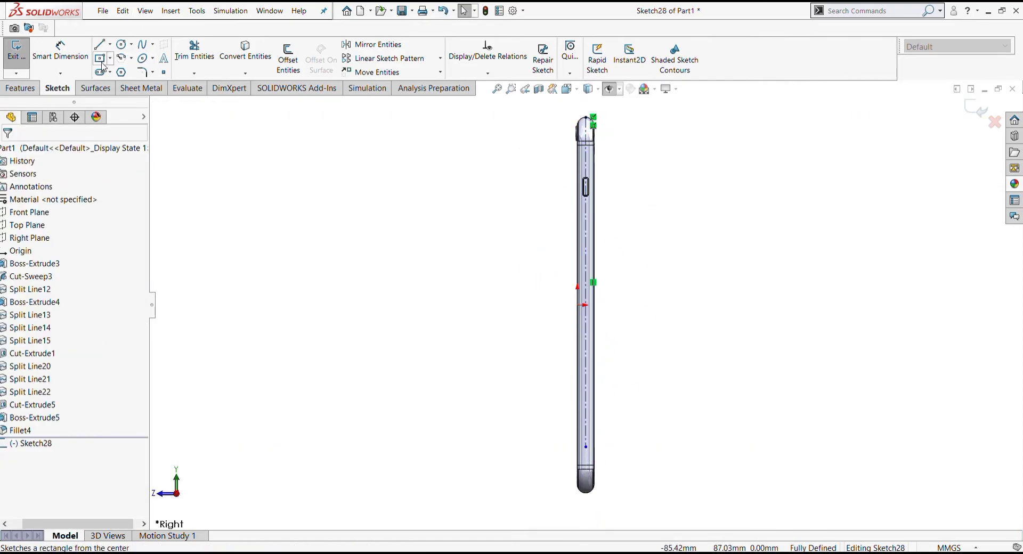
Sketch a centre rectangle on the centreline below the side button.
left_click(100, 58)
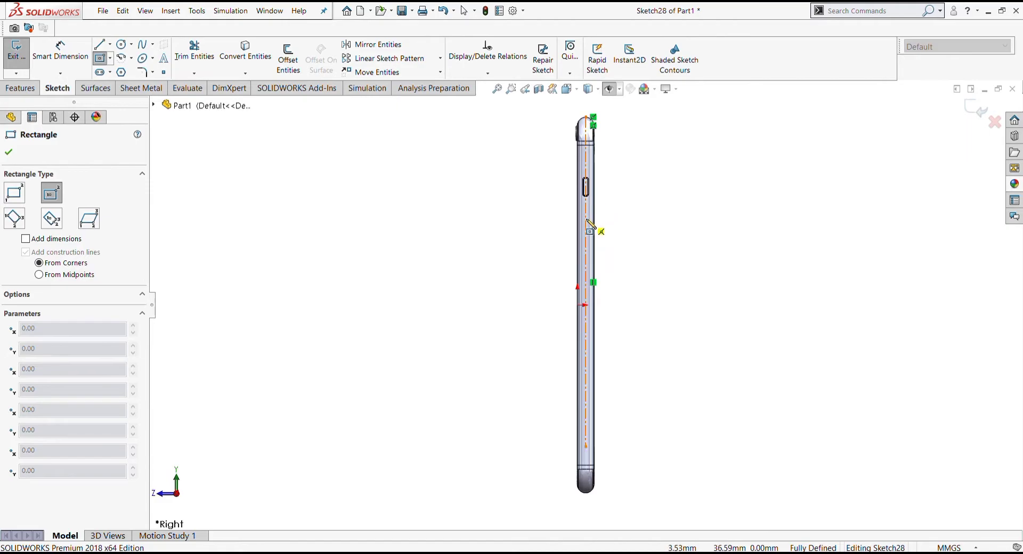
left_click(589, 246)
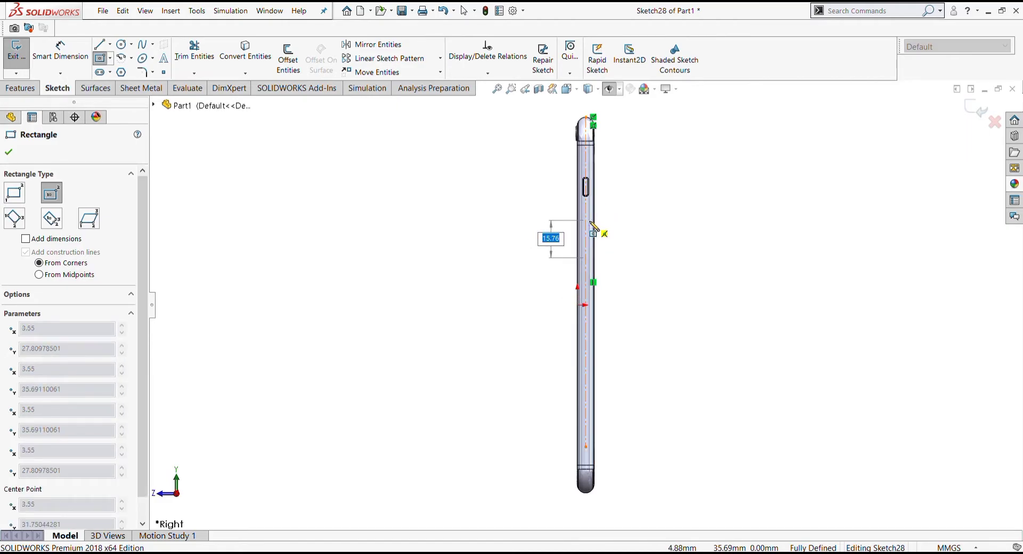
scroll(594, 232, "down", 3)
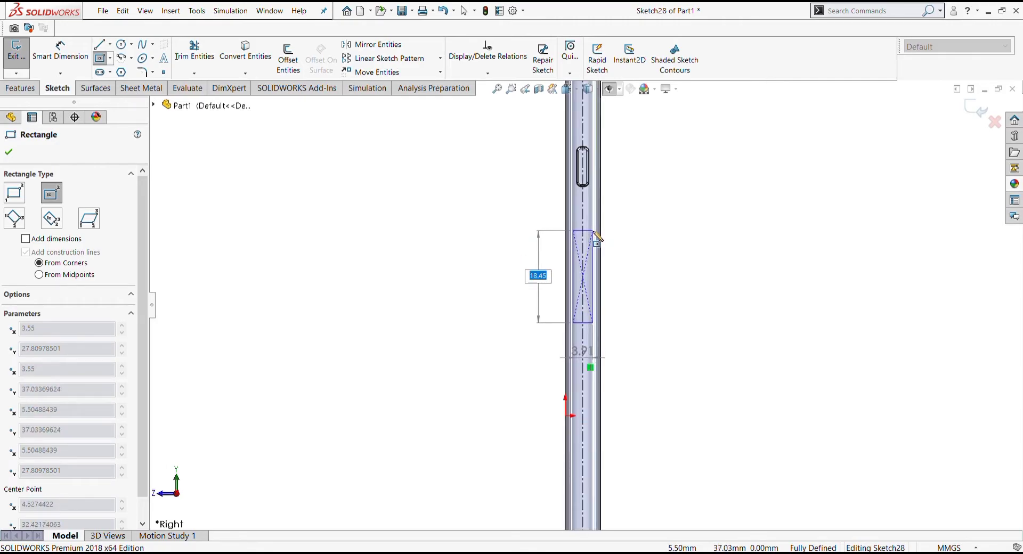
left_click(595, 233)
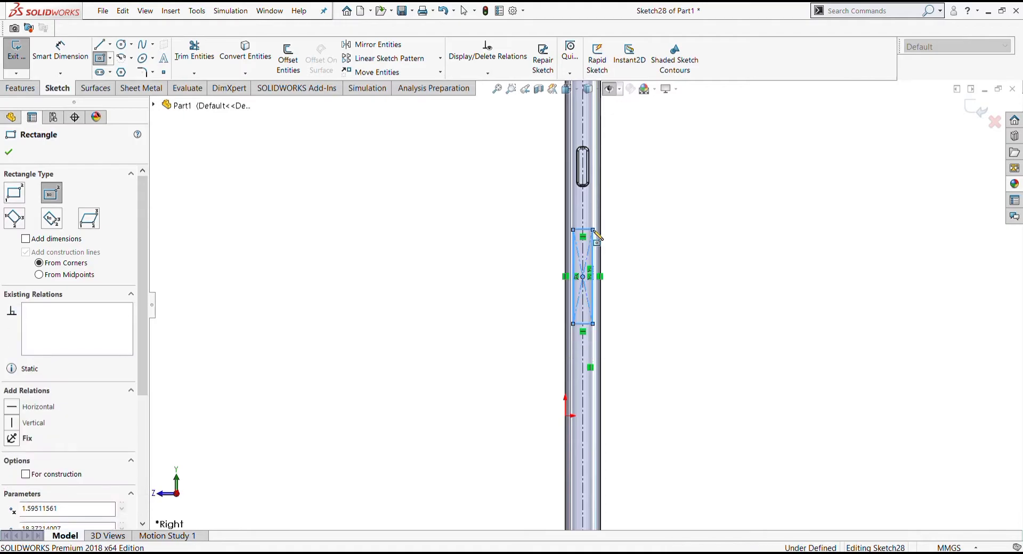
scroll(596, 331, "down", 2)
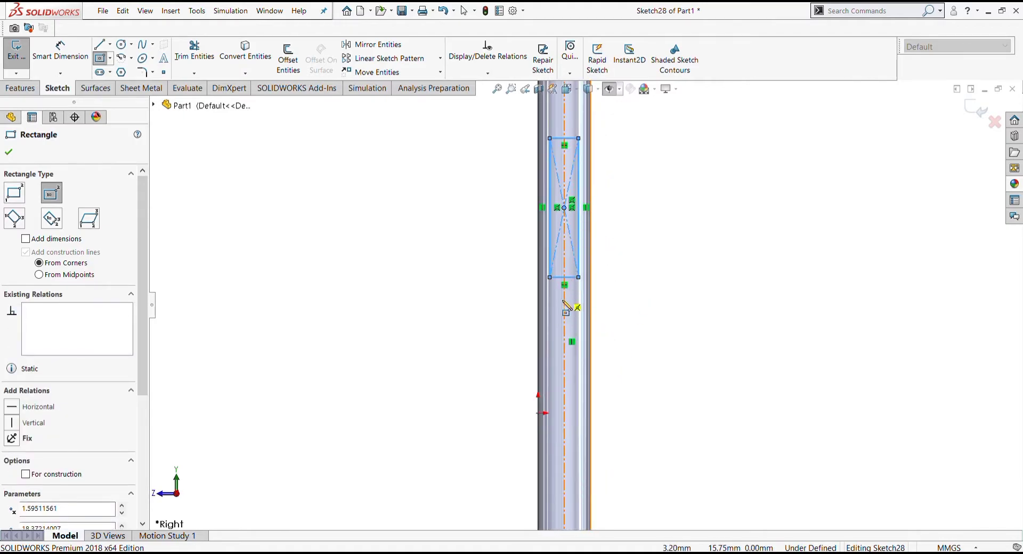
key("Escape")
Remove the unwanted 90° angle dimension from the rectangle.
left_click(60, 53)
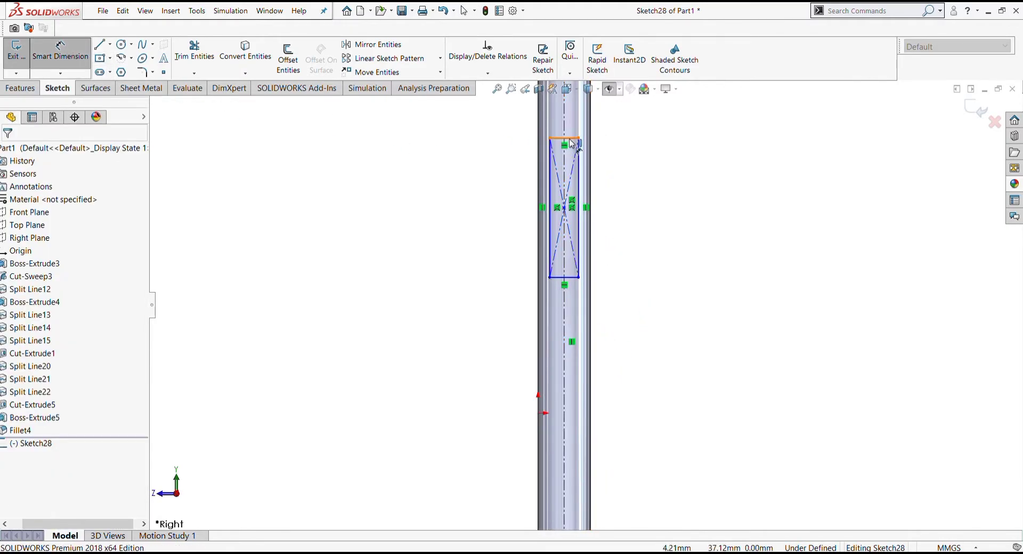
left_click(566, 139)
left_click(575, 208)
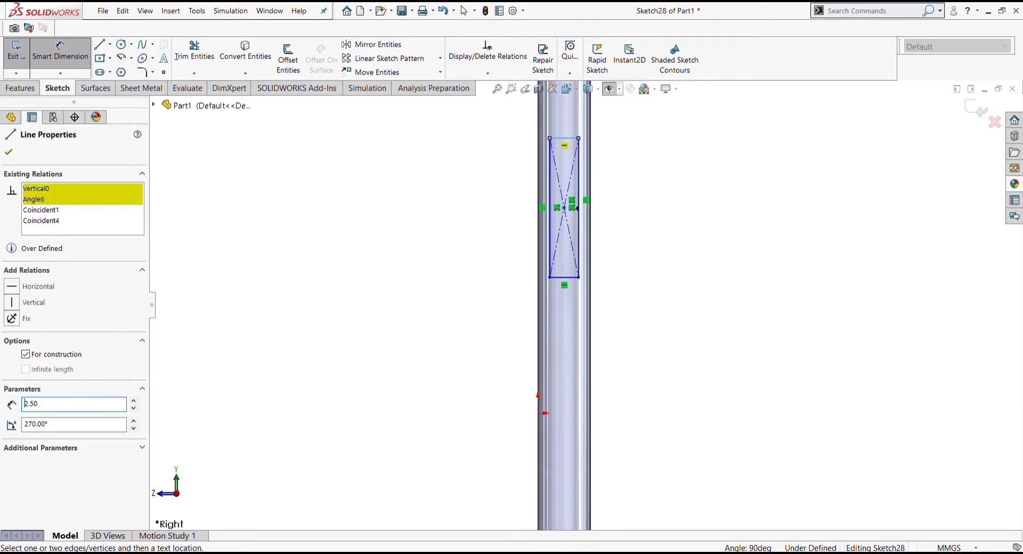
key("Escape")
left_click_drag(522, 136, 587, 288)
key("Delete")
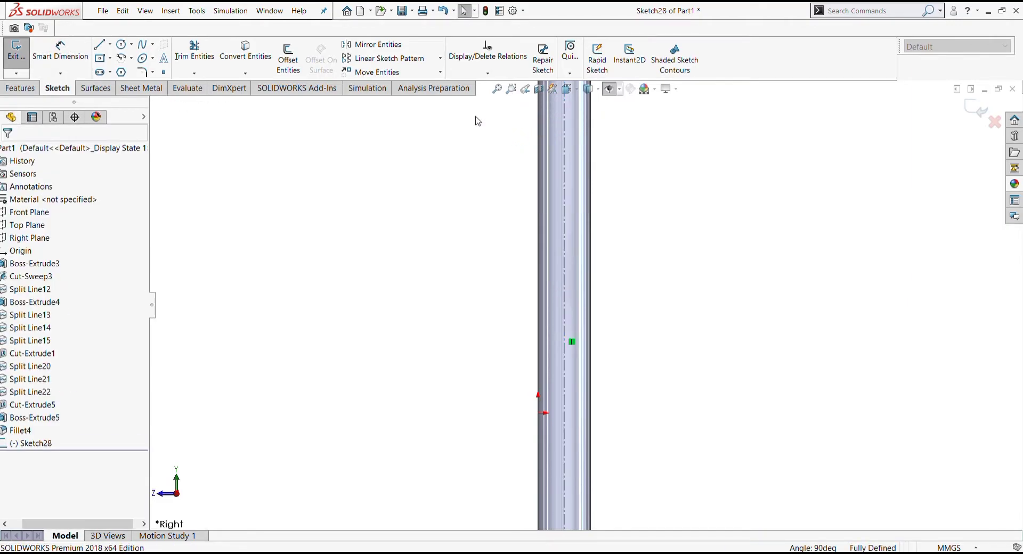
key("ctrl+z")
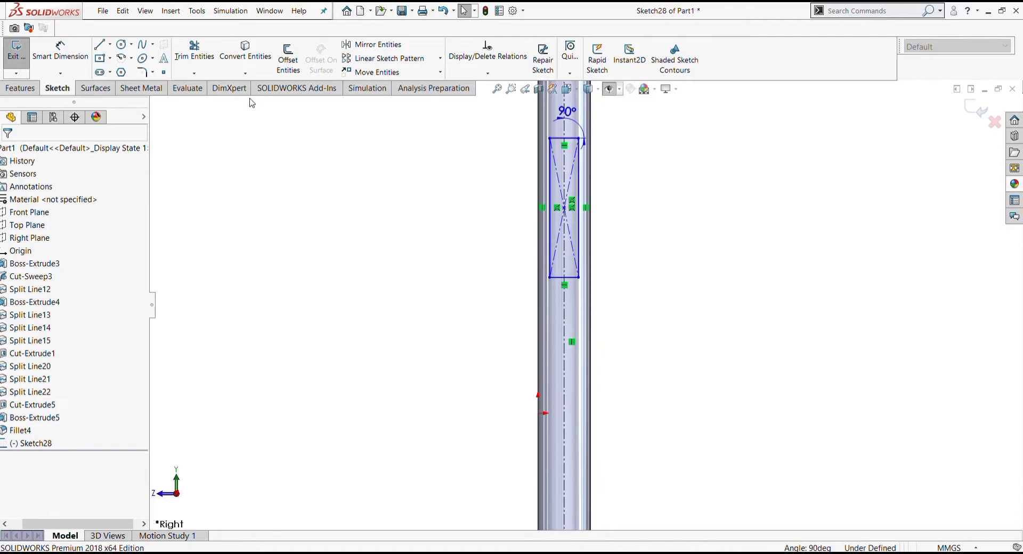
left_click(567, 111)
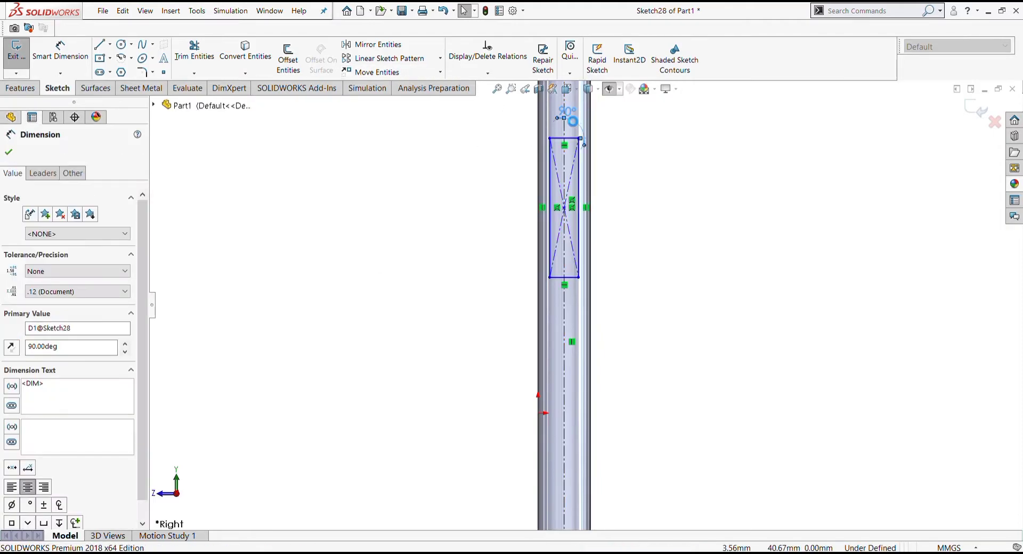
key("Delete")
Dimension the rectangle's width to 2.50 mm.
left_click(71, 57)
left_click(574, 140)
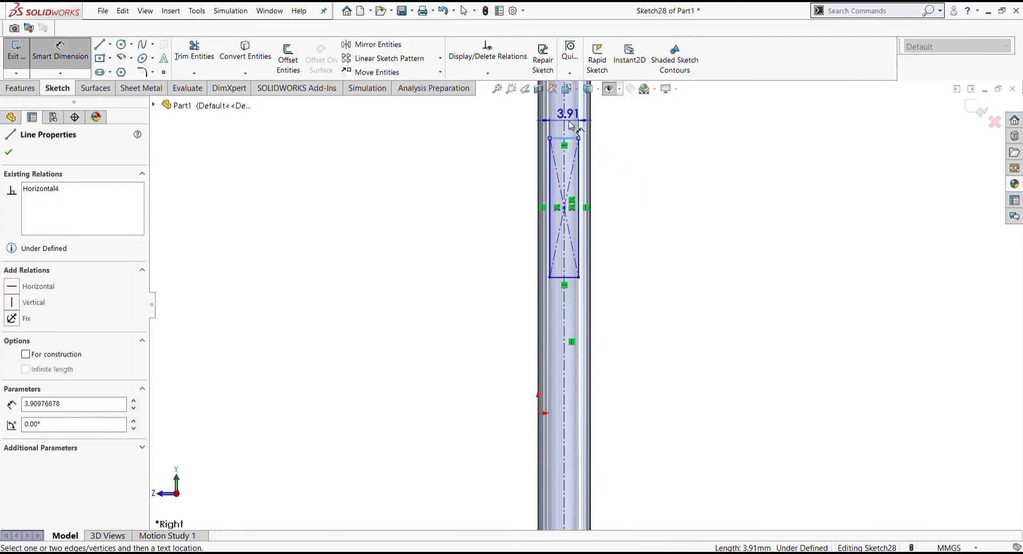
left_click(571, 125)
type("2.5")
key("Return")
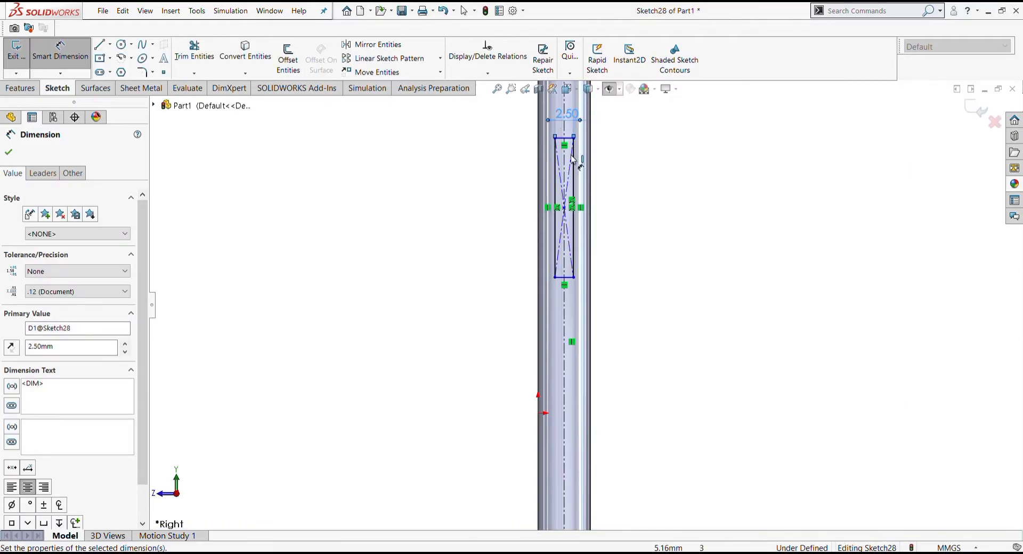
Dimension the rectangle's height to 17.00 mm along its right edge.
scroll(567, 160, "down", 2)
scroll(571, 176, "down", 2)
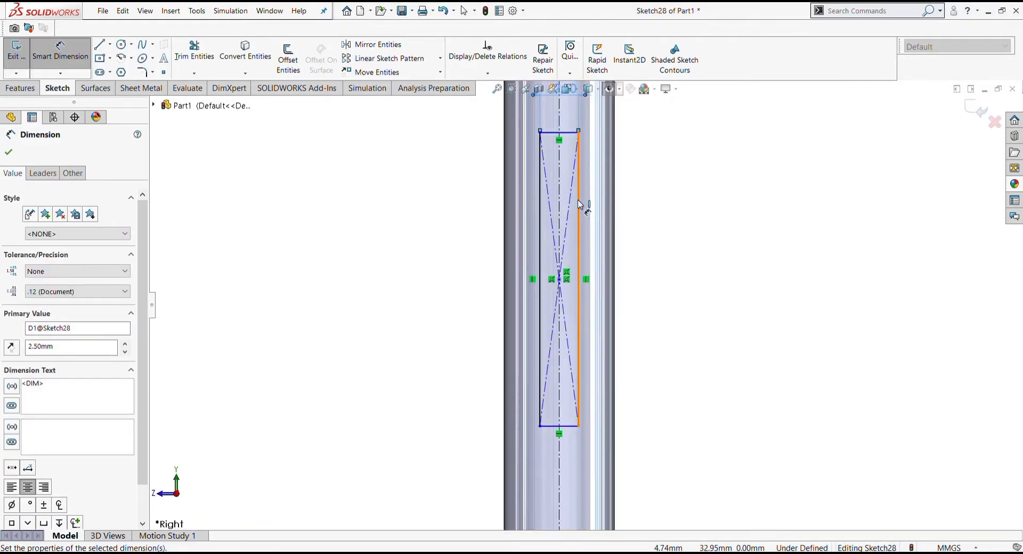
left_click(580, 205)
left_click(676, 256)
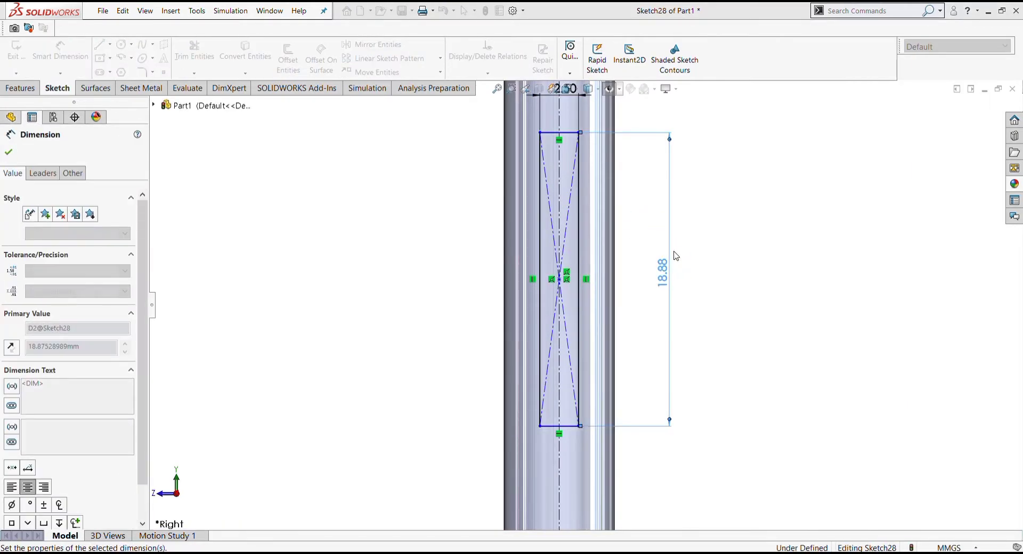
type("18")
key("Return")
scroll(635, 257, "up", 5)
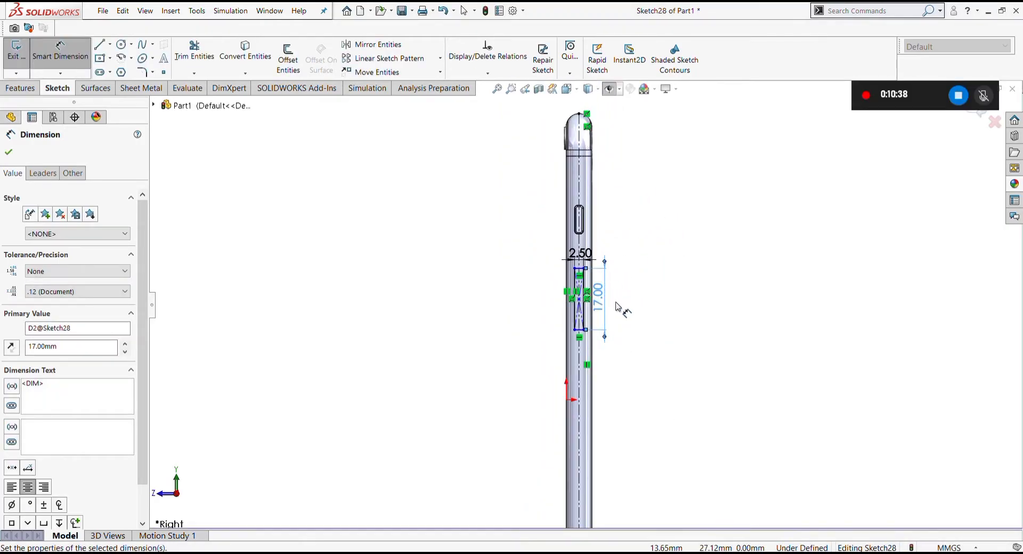
scroll(618, 301, "up", 2)
scroll(604, 300, "up", 1)
scroll(602, 300, "up", 2)
Pick the rectangle's side and bottom edges to round its four corners at R0.90.
left_click(142, 72)
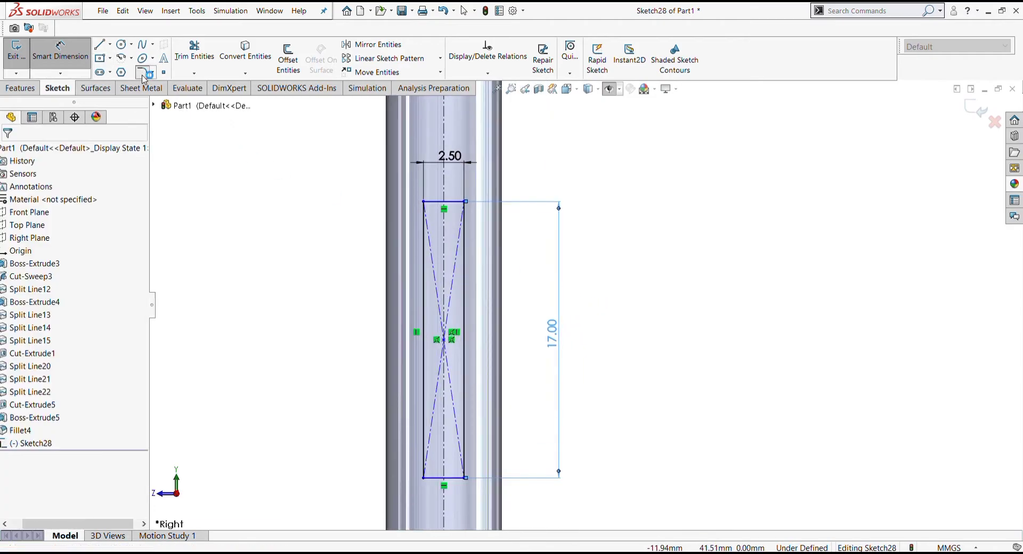
left_click(463, 212)
left_click(425, 223)
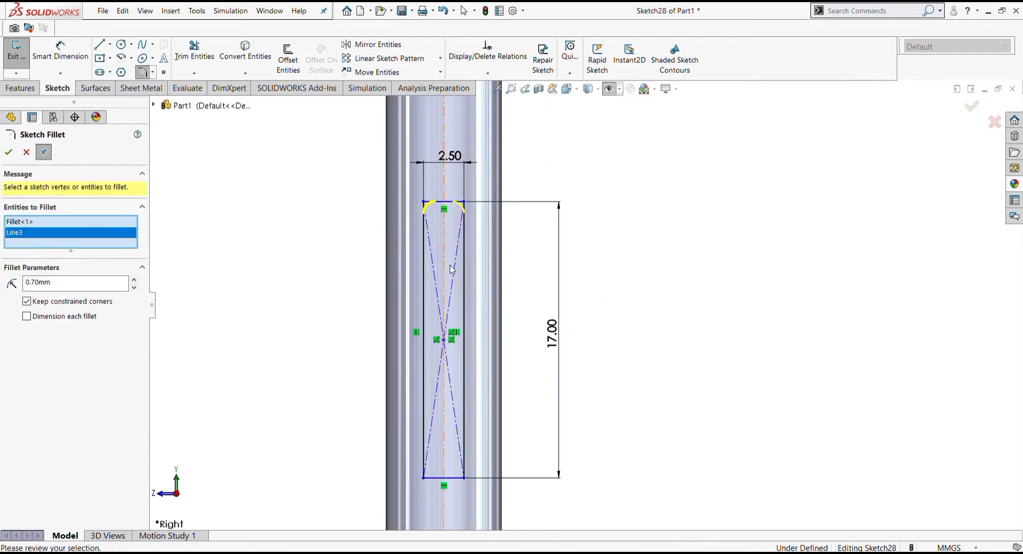
left_click(431, 478)
left_click(464, 458)
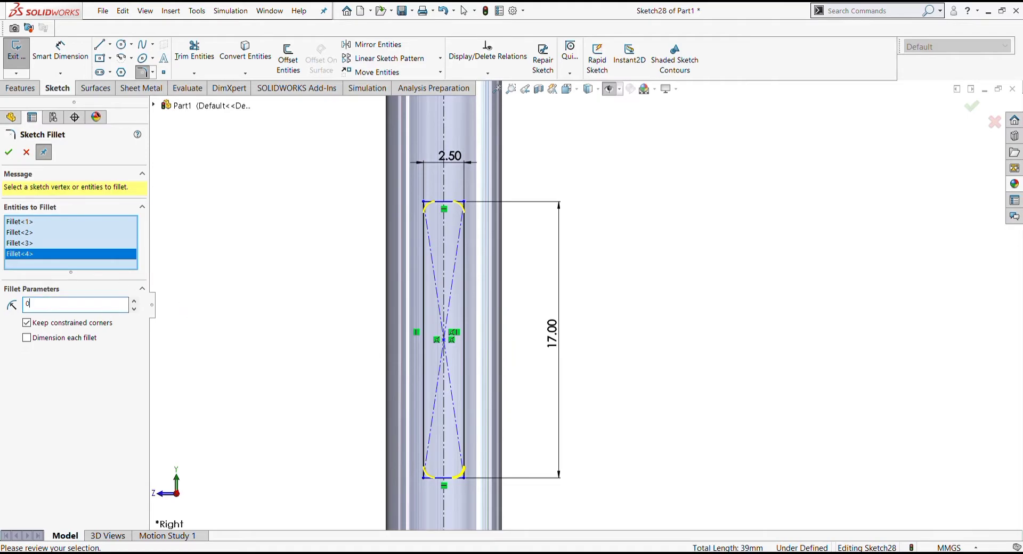
left_click(9, 153)
left_click(9, 152)
scroll(513, 259, "up", 3)
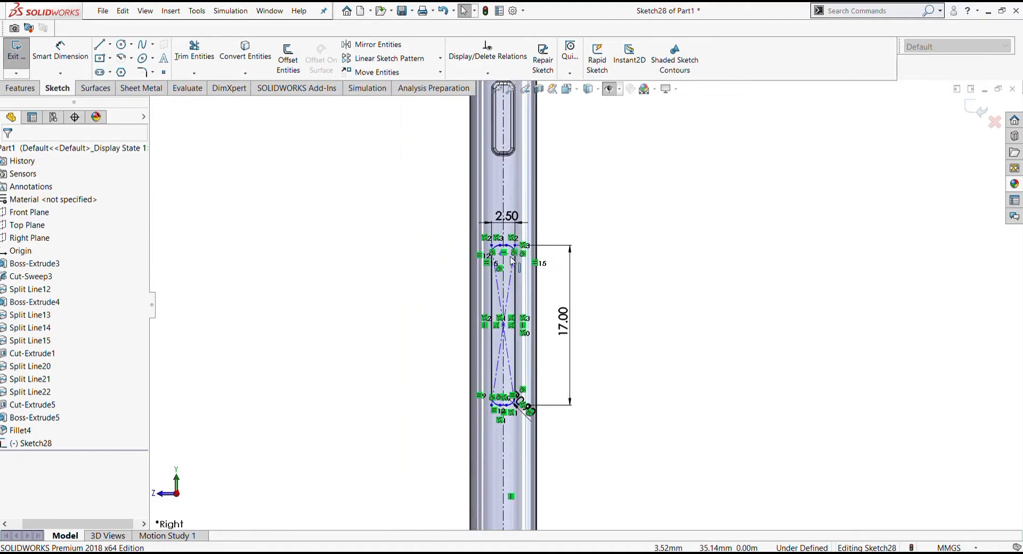
left_click(22, 89)
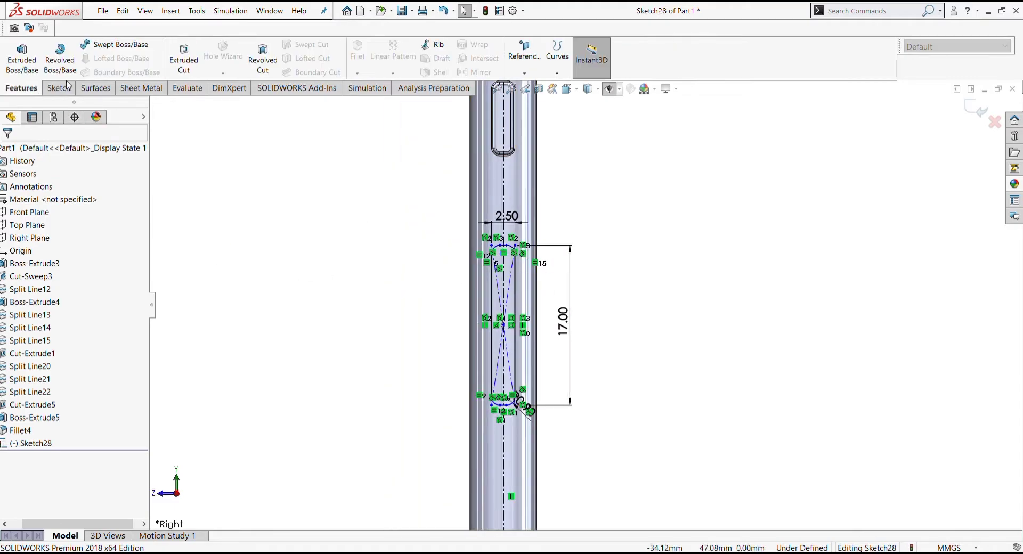
Cut Sketch28's rounded slot into the phone's side from a 50 mm offset, 11.5 mm deep.
left_click(184, 57)
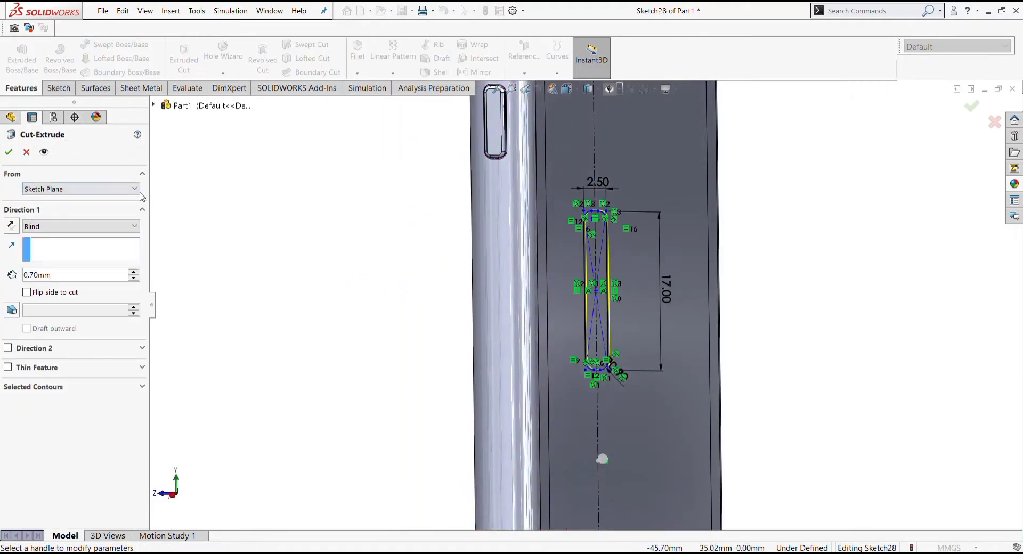
left_click(134, 189)
left_click(99, 230)
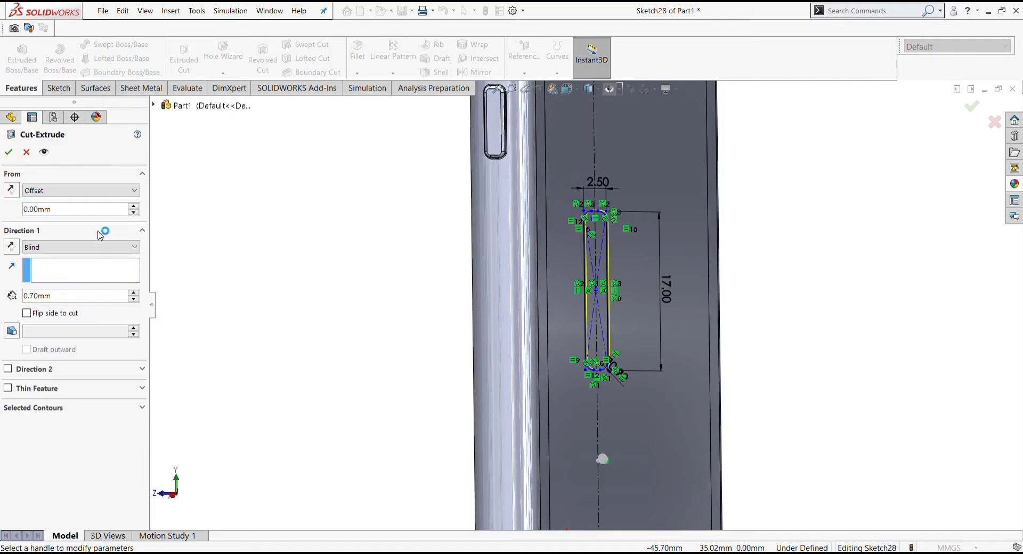
type("50")
key("Return")
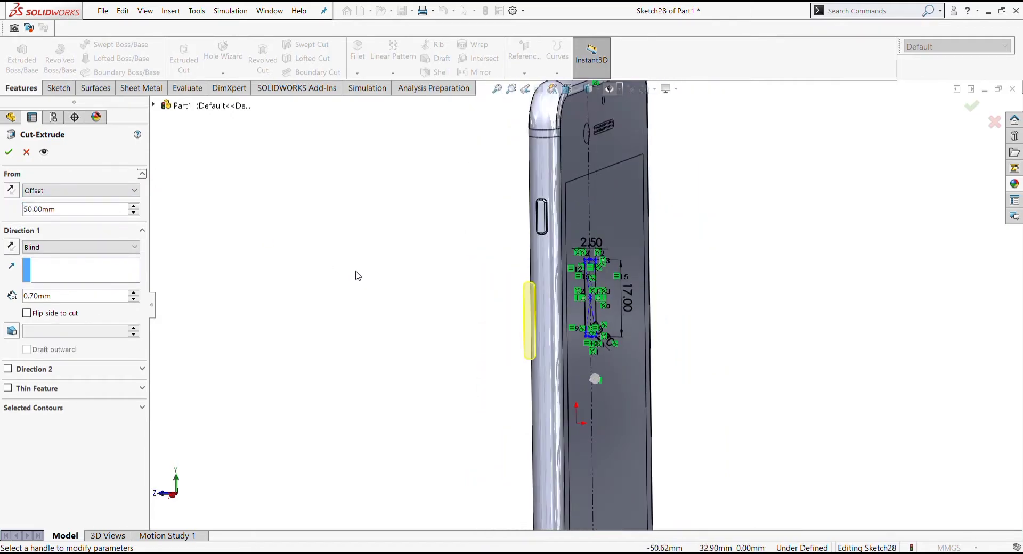
double_click(132, 293)
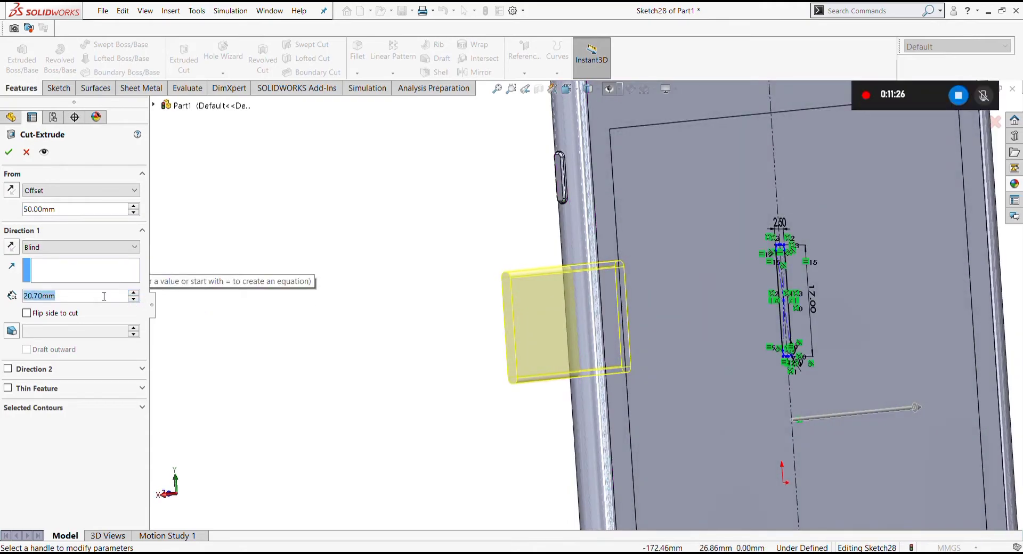
type("11.5")
key("Return")
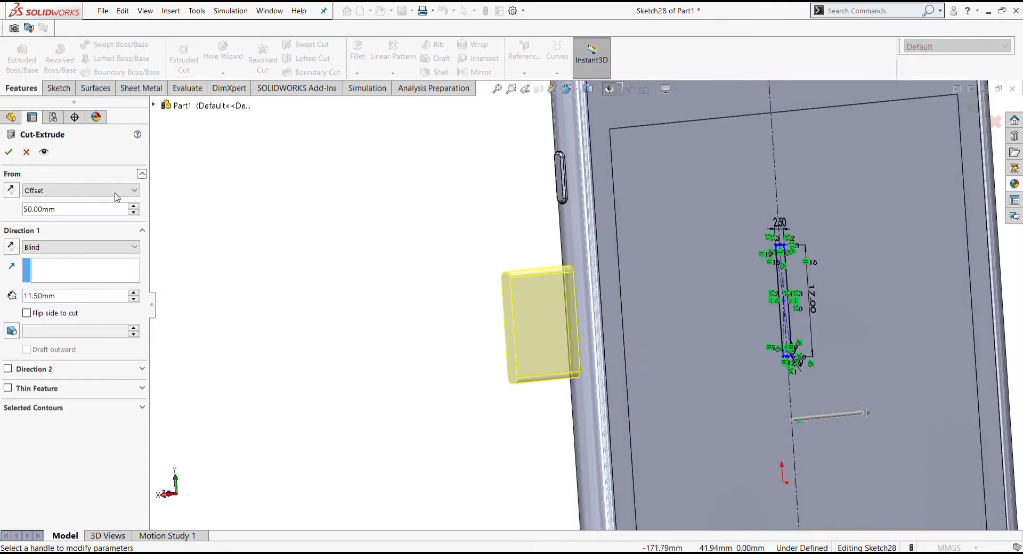
left_click(9, 152)
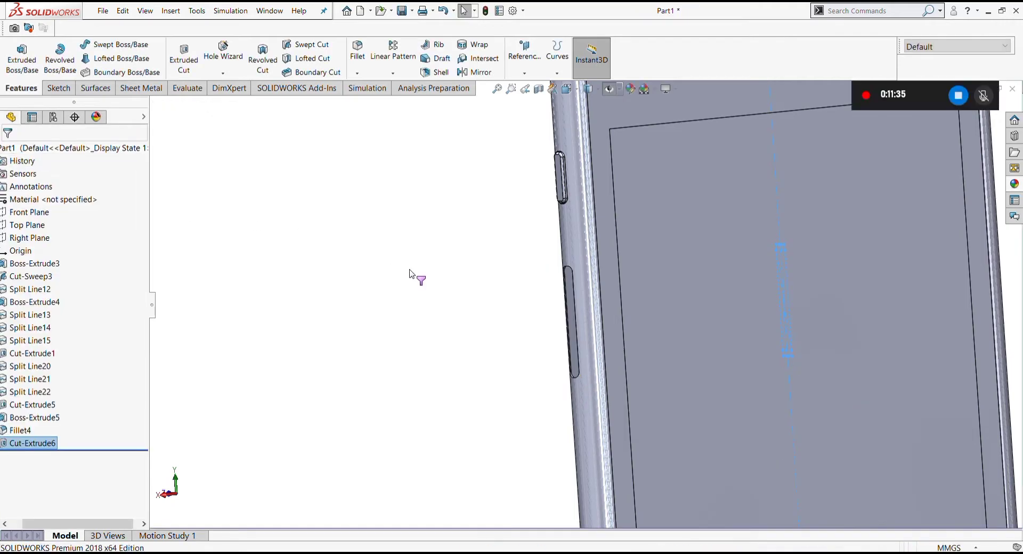
middle_click_drag(411, 275, 542, 327)
Undo Cut-Extrude6 to return to the slot sketch.
scroll(541, 327, "down", 5)
scroll(571, 316, "up", 5)
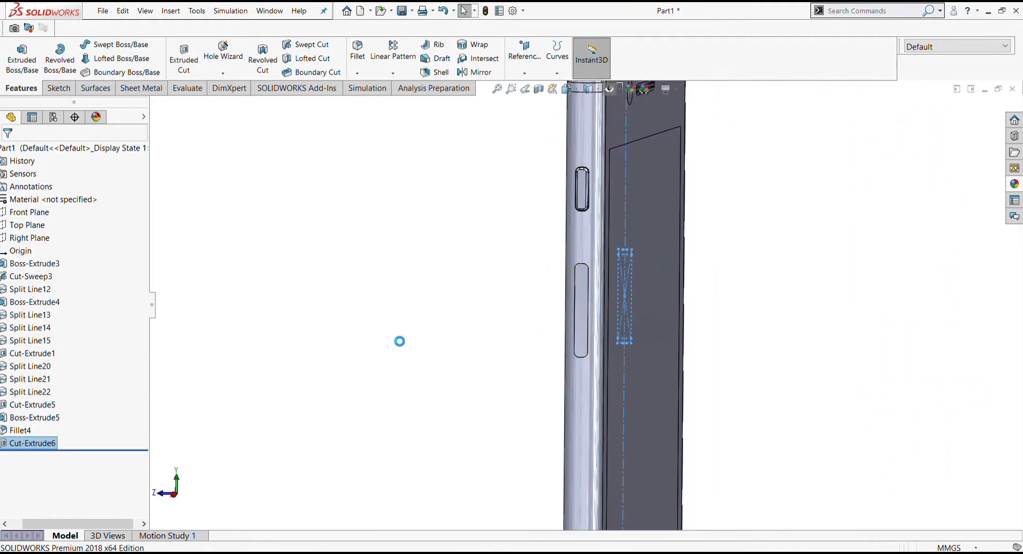
key("ctrl+z")
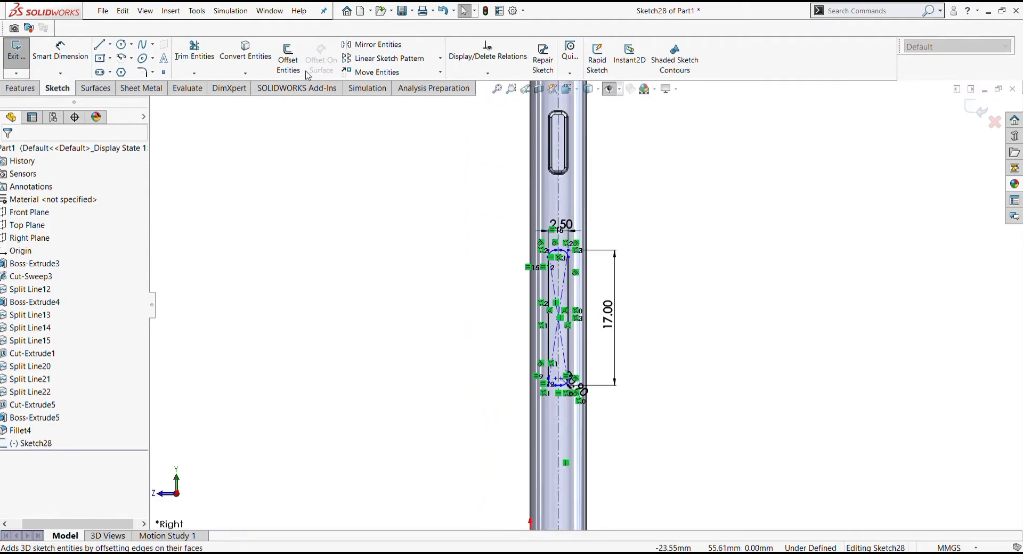
Copy the 17 × 2.5 slot outline and place the copy below the original.
left_click(442, 72)
left_click(373, 85)
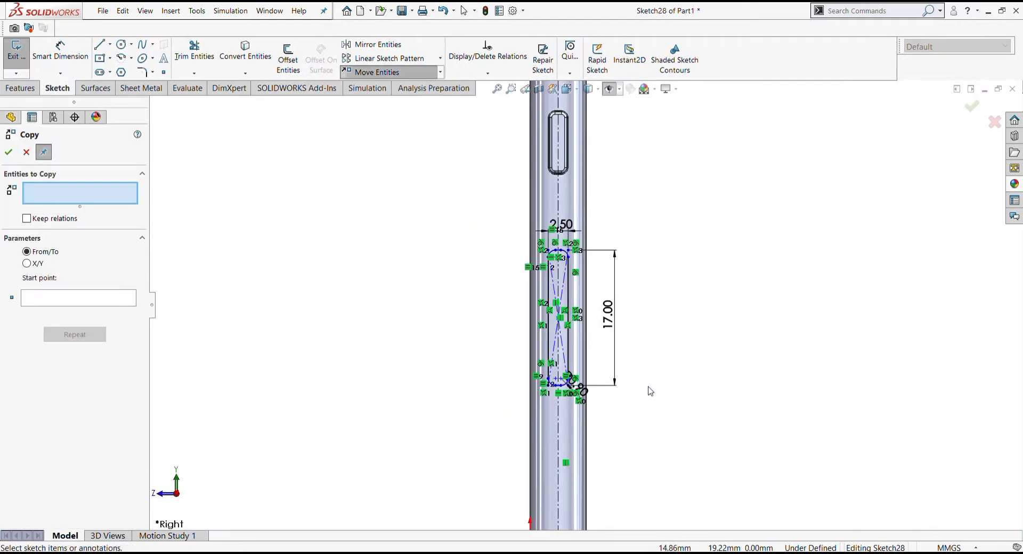
left_click_drag(504, 316, 487, 213)
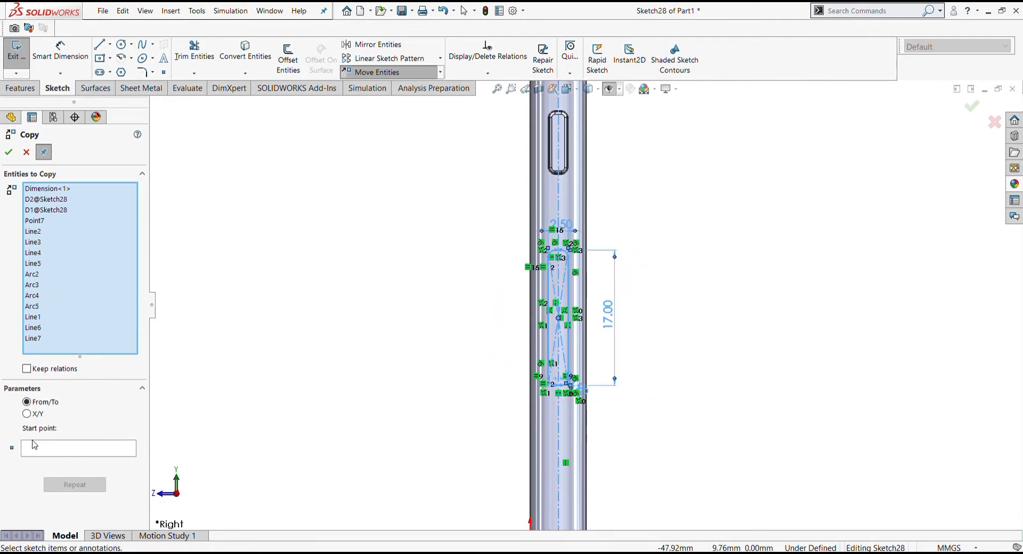
left_click(34, 445)
left_click(561, 318)
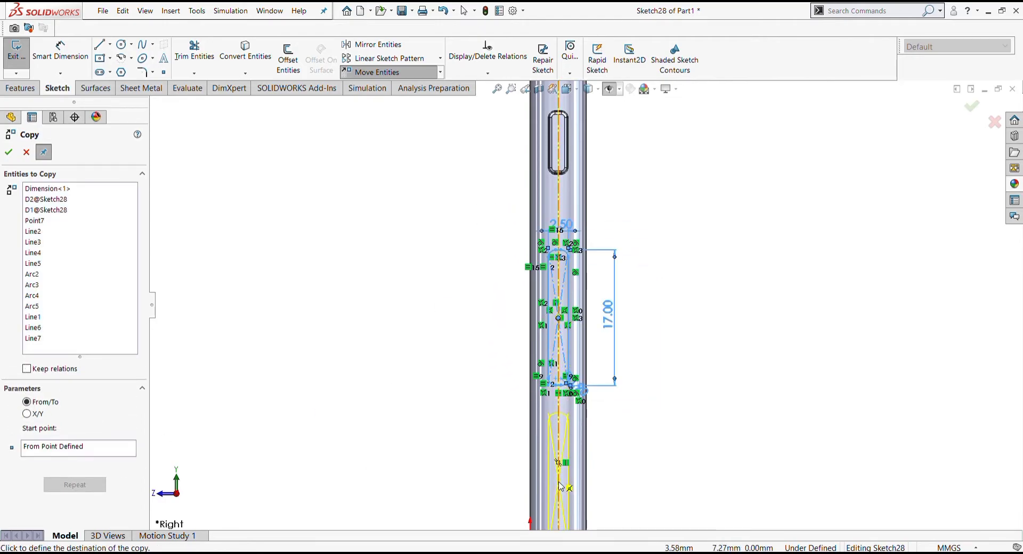
scroll(580, 309, "up", 3)
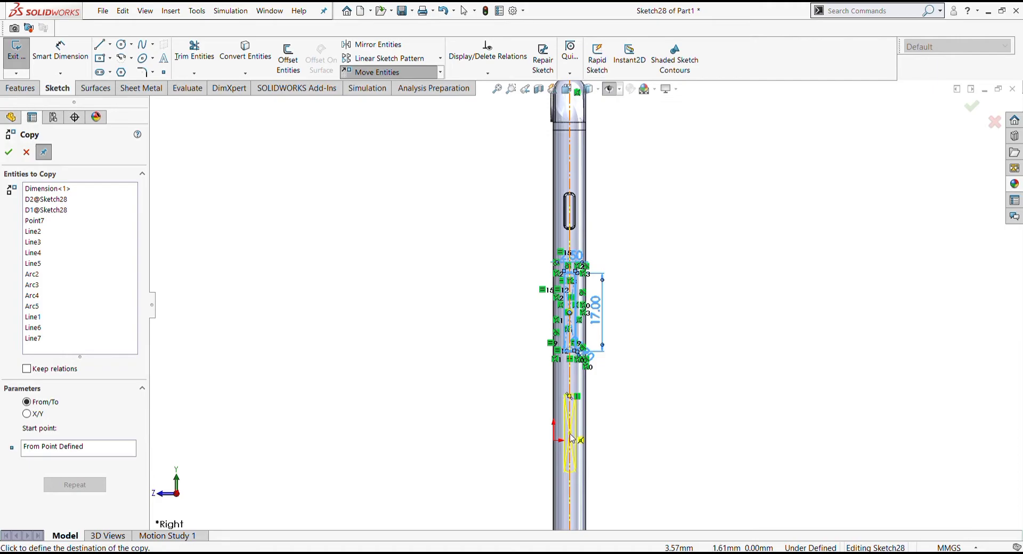
scroll(573, 434, "down", 2)
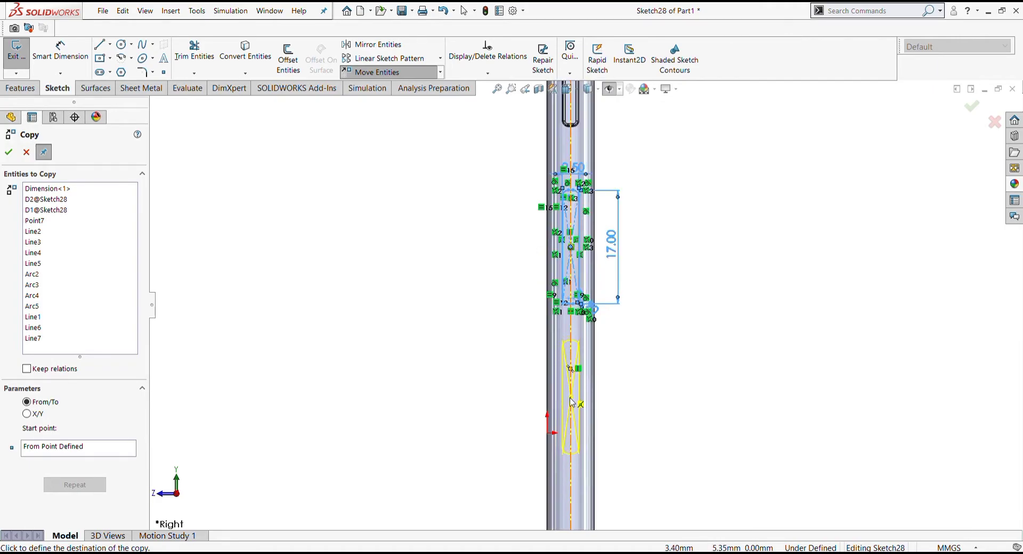
left_click(572, 403)
key("Escape")
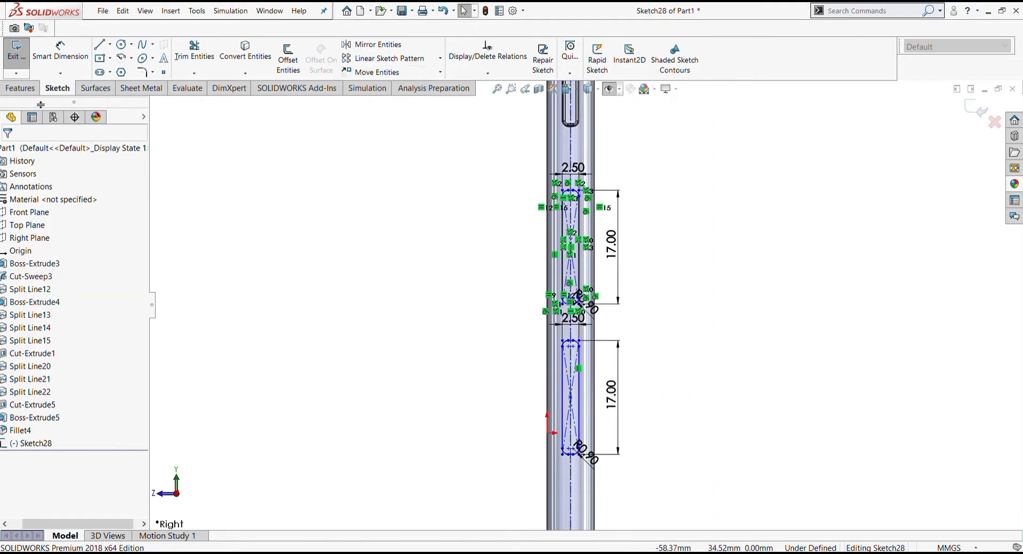
left_click(20, 88)
Cut both slot outlines 11.5 mm deep from a 50 mm offset as Cut-Extrude7.
left_click(184, 58)
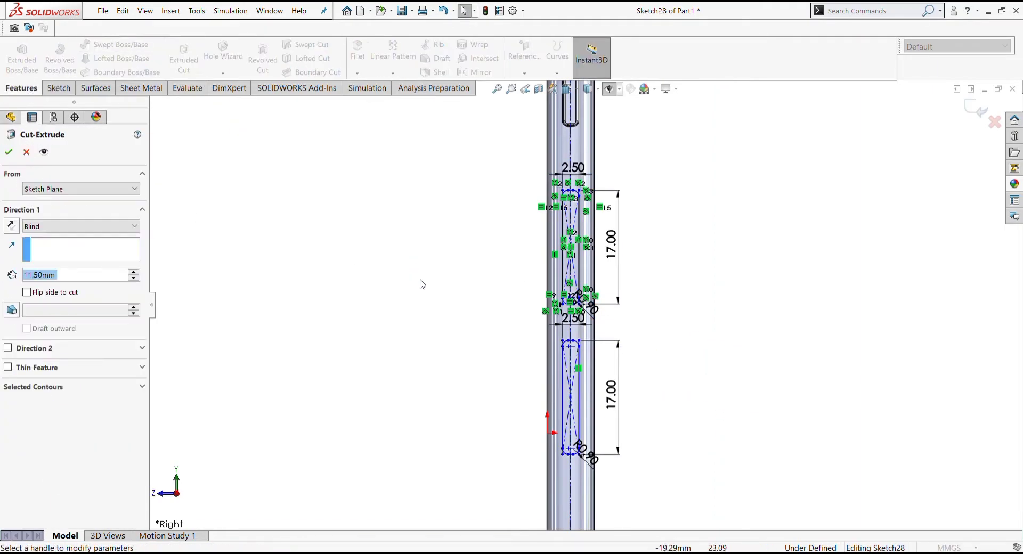
left_click(111, 189)
left_click(98, 229)
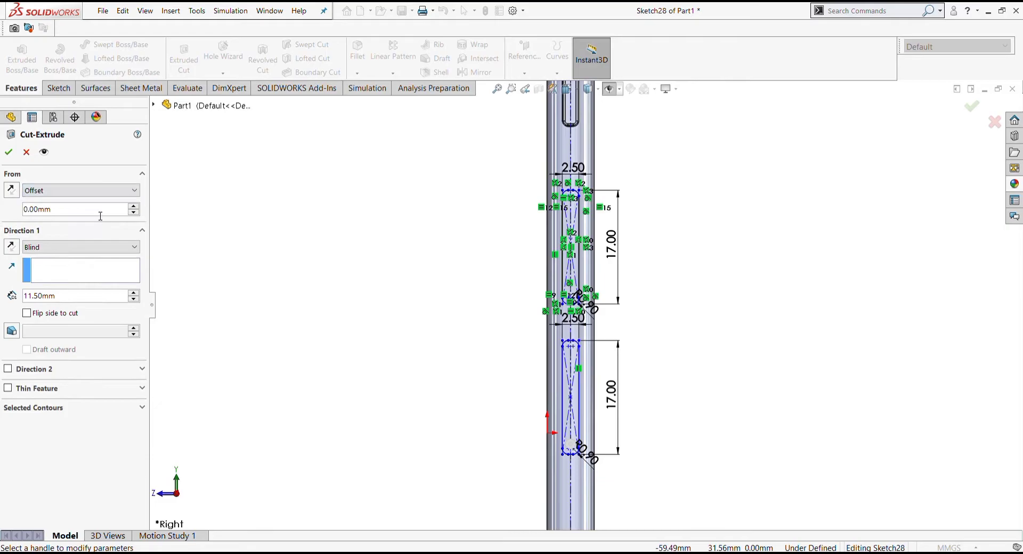
type("50")
key("Return")
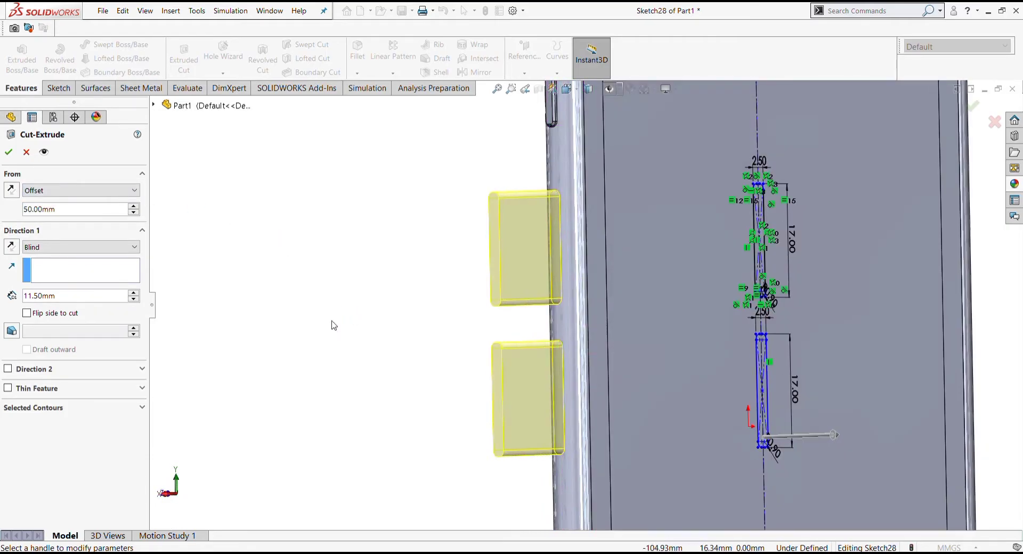
left_click(9, 152)
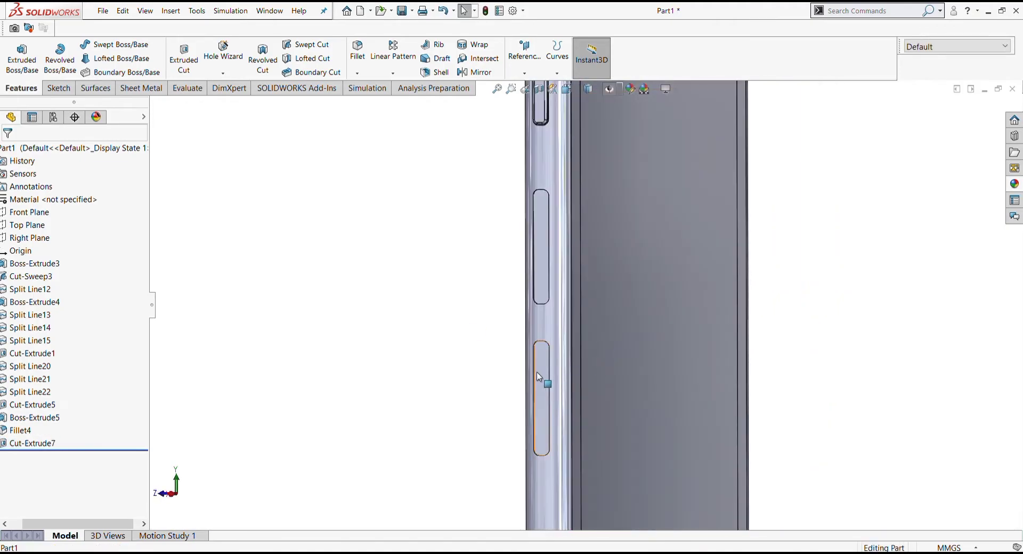
left_click(542, 373)
Start a sketch on the phone's side face and view it Normal To.
left_click(580, 341)
left_click(589, 89)
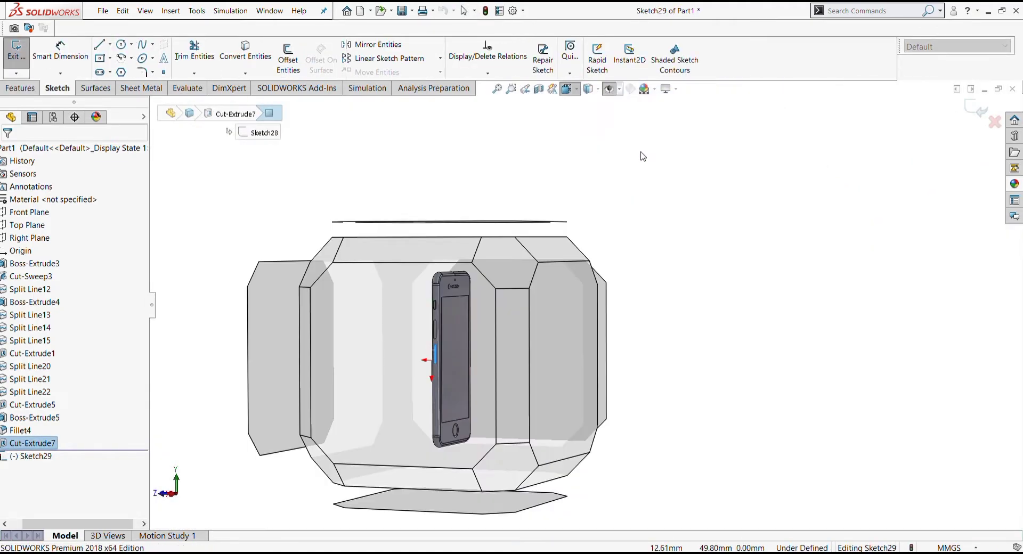
left_click(638, 158)
scroll(668, 231, "down", 2)
scroll(602, 240, "down", 2)
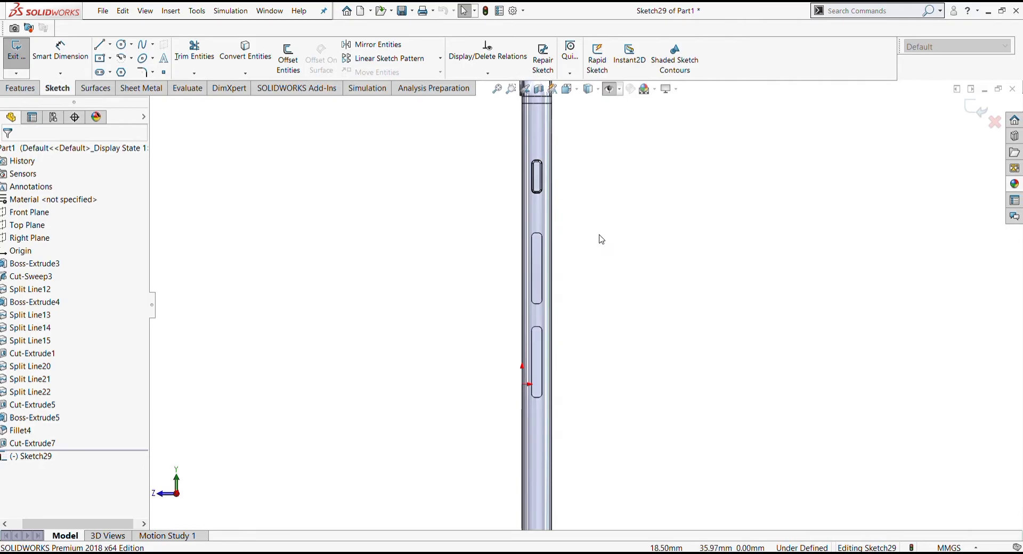
Draw a centre rectangle inside the upper slot recess.
left_click(100, 57)
scroll(563, 388, "down", 2)
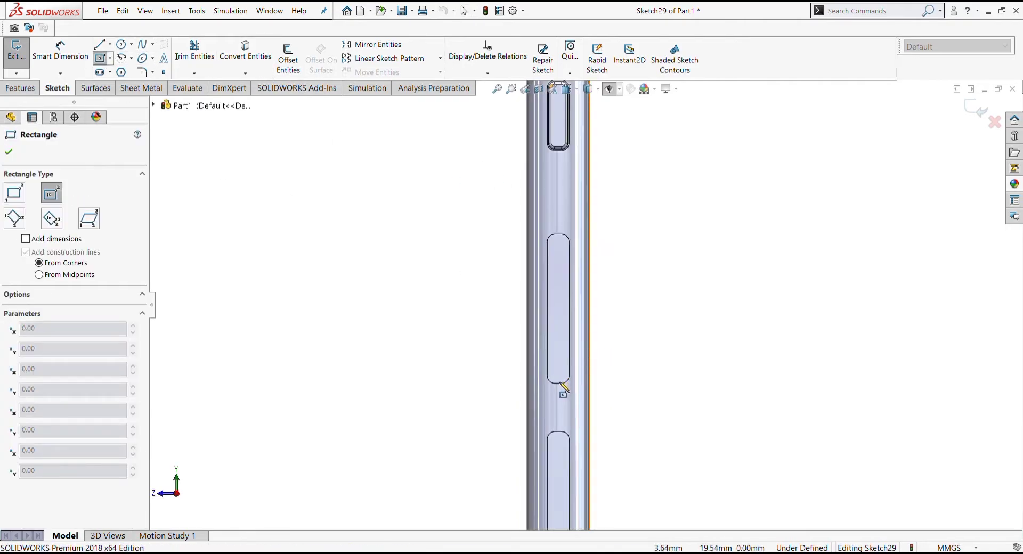
left_click(562, 310)
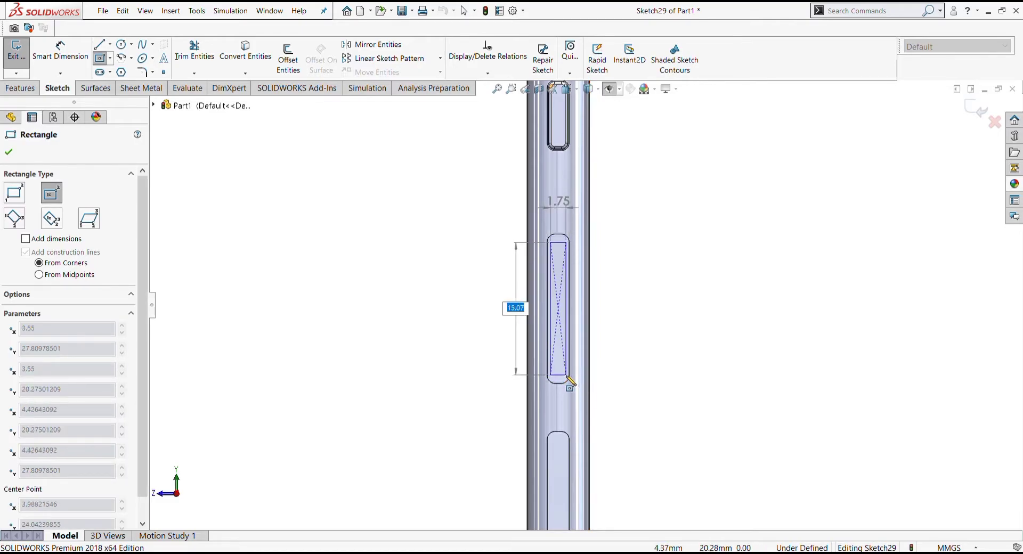
scroll(566, 379, "down", 2)
left_click(572, 374)
Dimension the rectangle's right side, then remove the unwanted 15.20 dimension.
key("Escape")
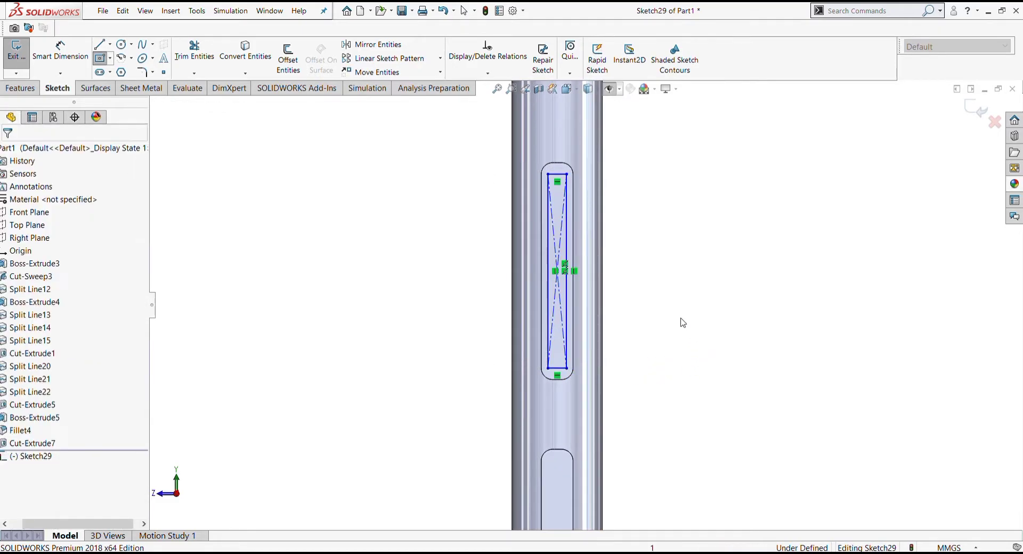
scroll(596, 263, "down", 2)
left_click(551, 310)
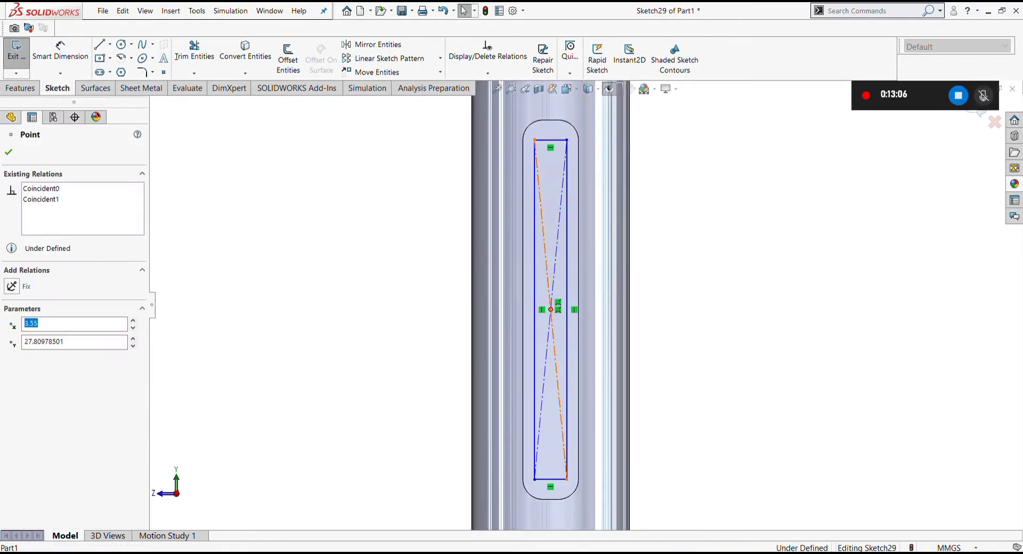
left_click(551, 481, "ctrl")
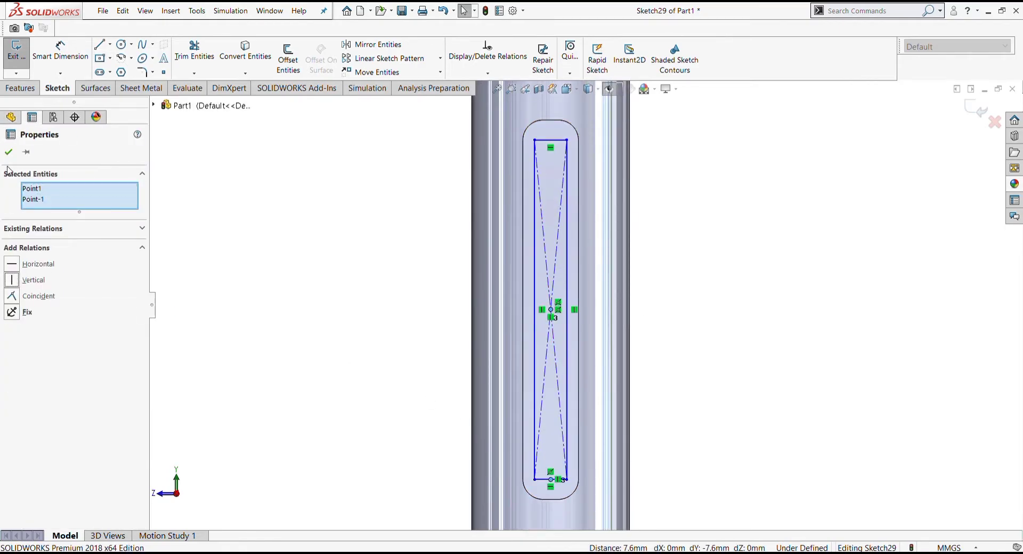
key("Escape")
left_click(60, 51)
left_click(567, 267)
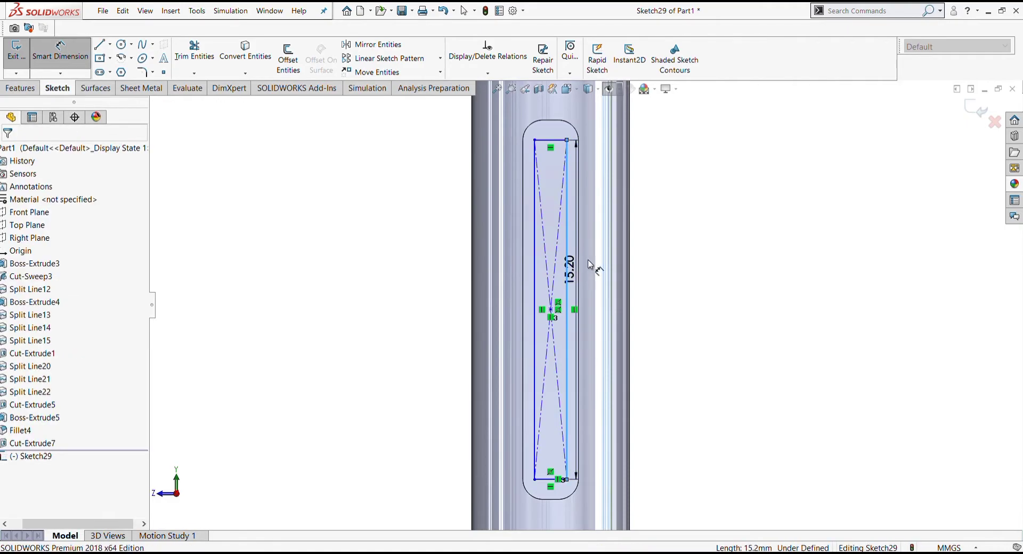
left_click(588, 263)
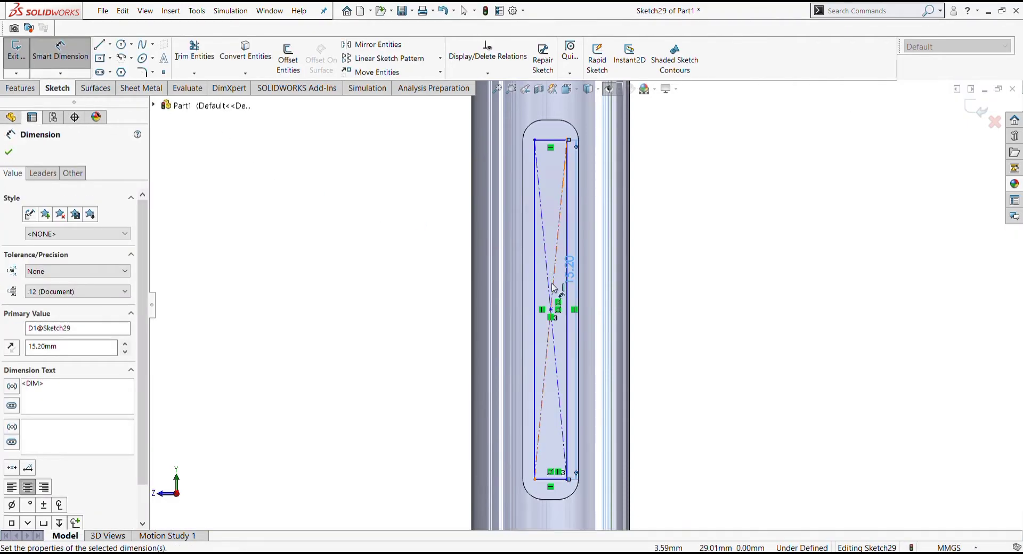
key("Escape")
key("Escape")
key("ctrl+z")
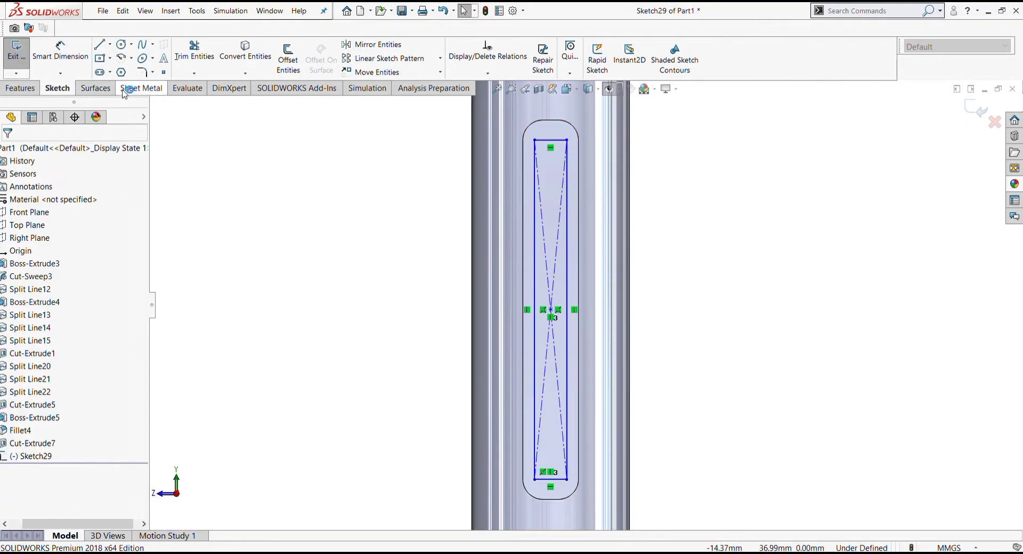
Dimension the rectangle's centre to its right edge at 1.00 mm.
key("Return")
left_click(552, 315)
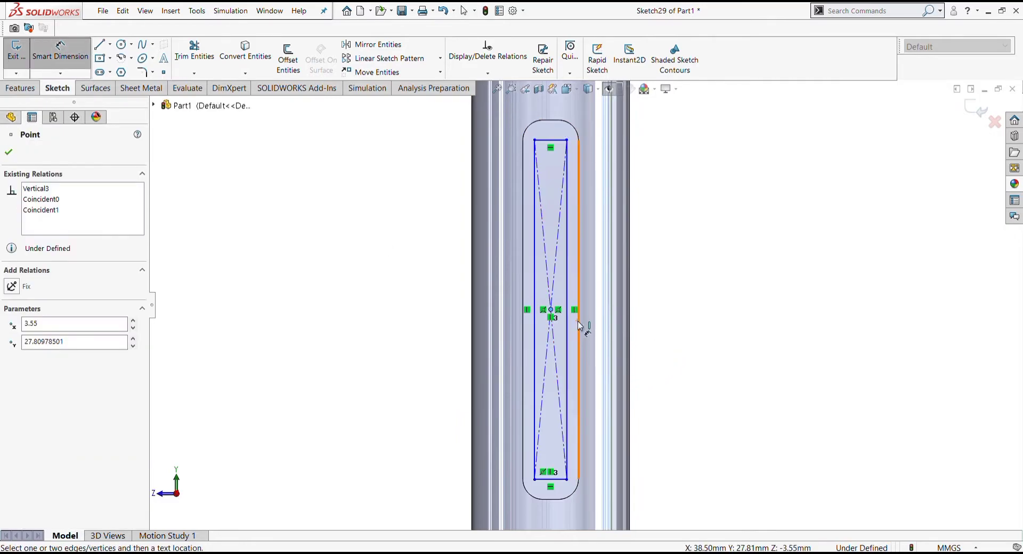
left_click(579, 331)
left_click(665, 293)
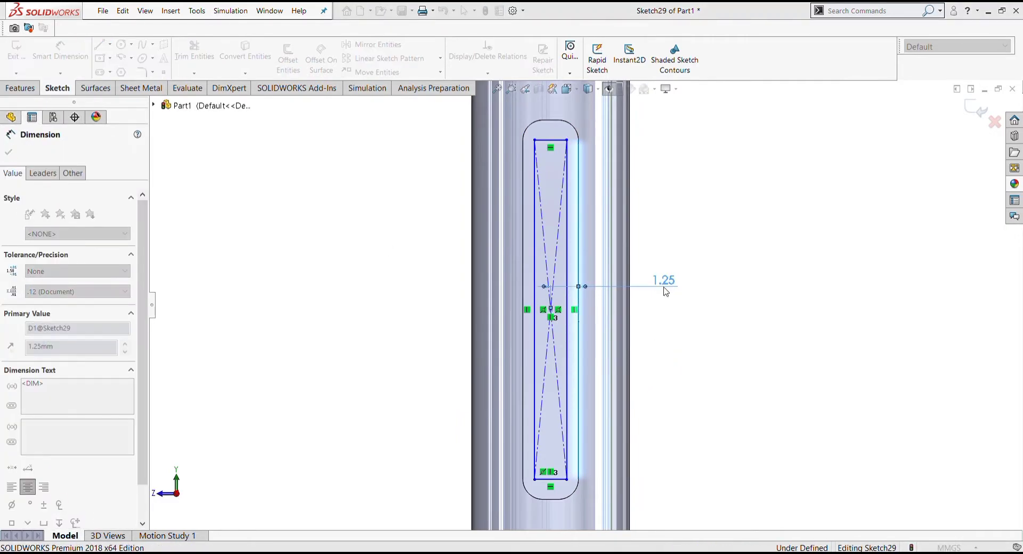
type("1")
key("Return")
Set a 0.15 mm gap between the rectangle's side and the slot edge.
scroll(607, 393, "down", 2)
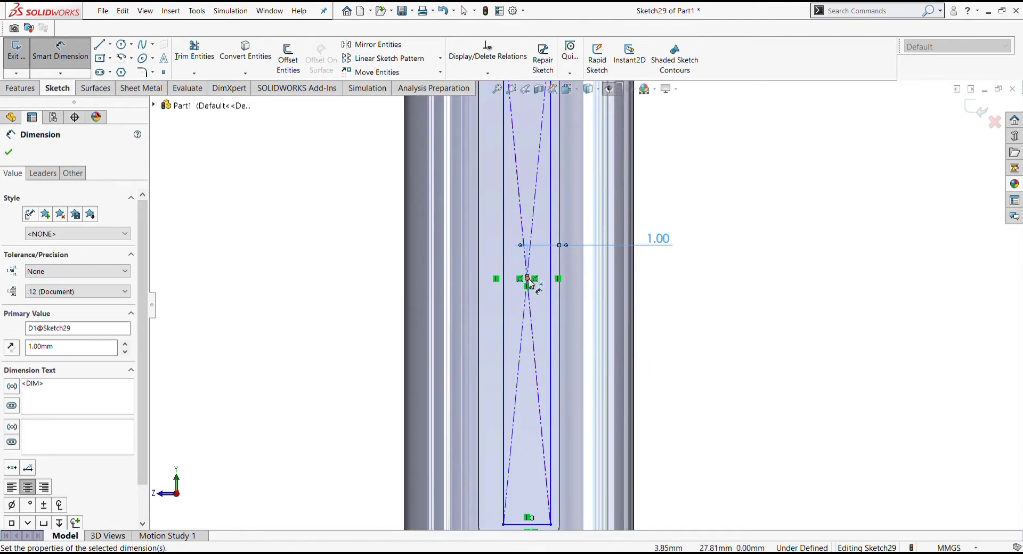
left_click(528, 278)
scroll(554, 456, "up", 1)
scroll(564, 430, "down", 2)
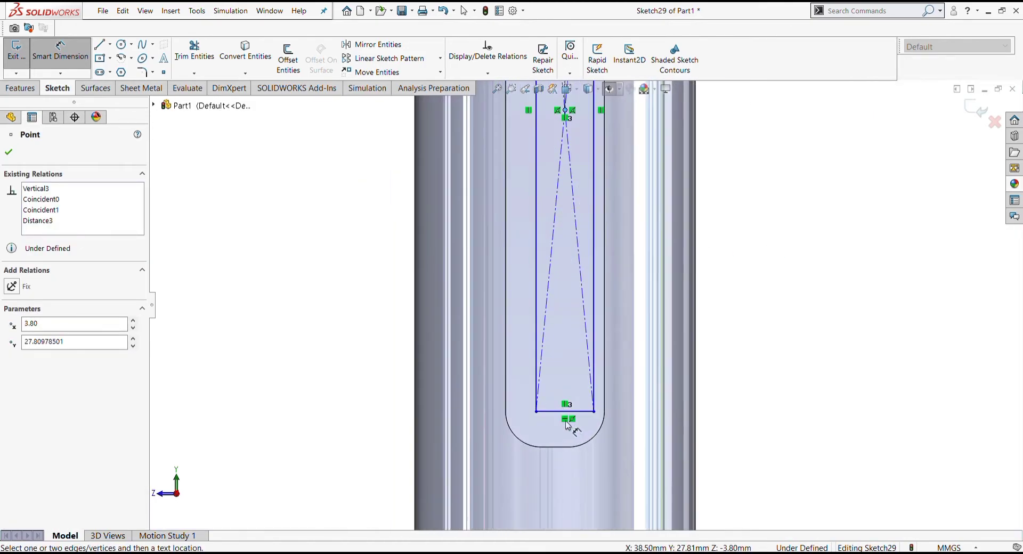
left_click(566, 412)
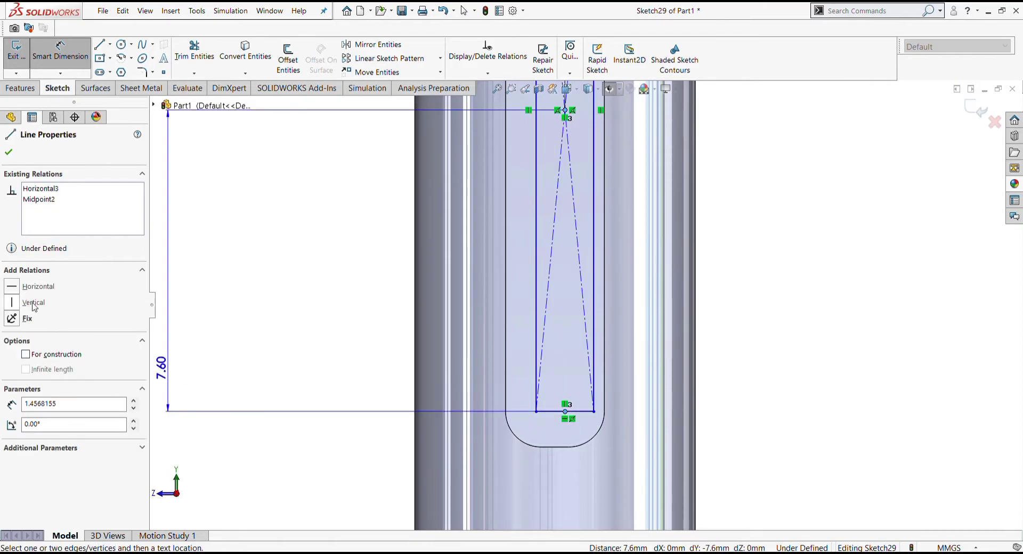
left_click(14, 303)
left_click(348, 342)
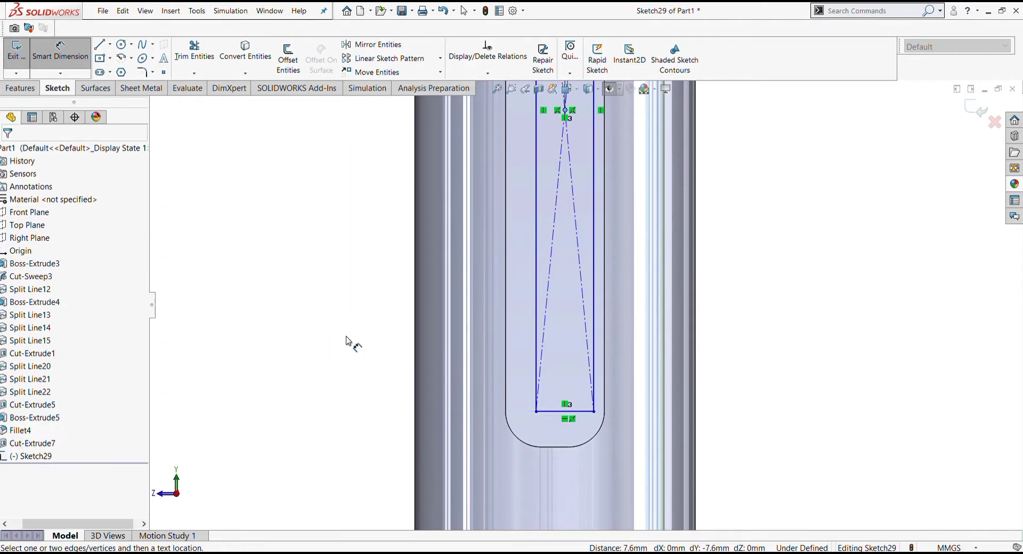
left_click(566, 111)
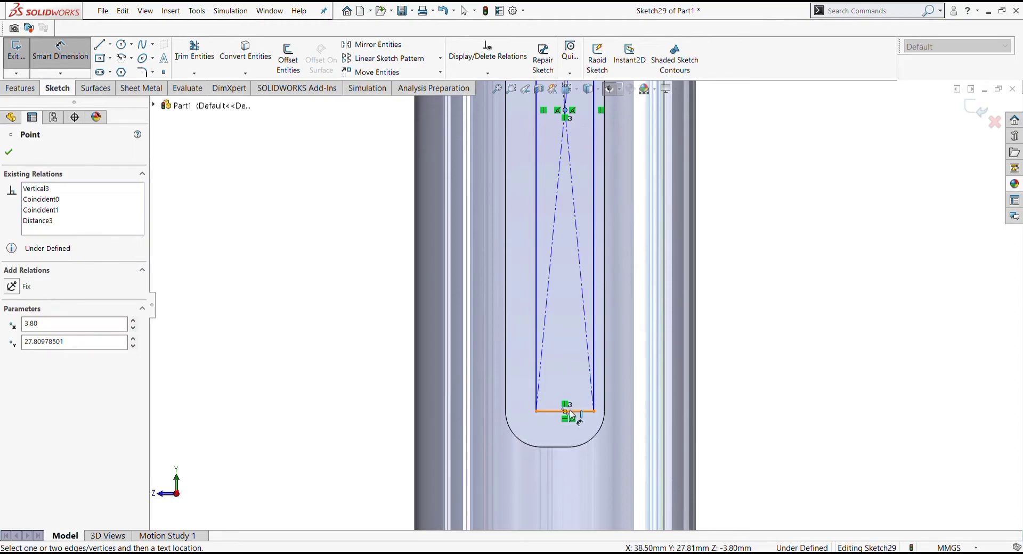
left_click(571, 412)
key("Escape")
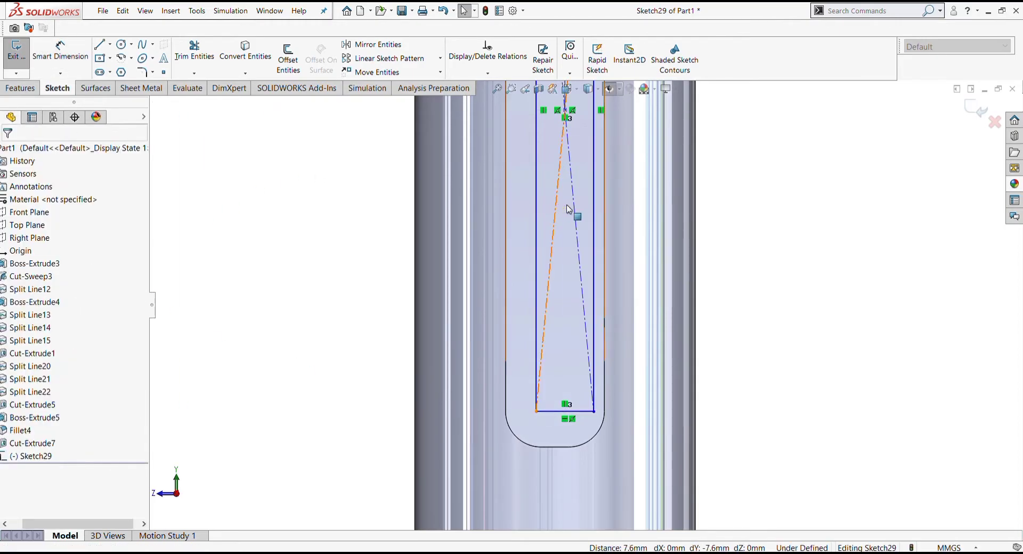
left_click(566, 412)
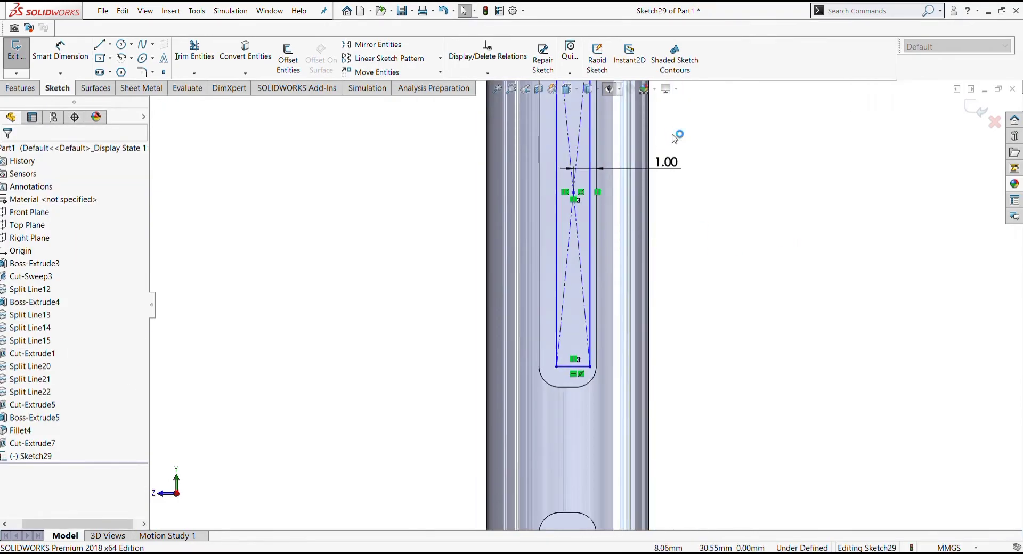
left_click(668, 169)
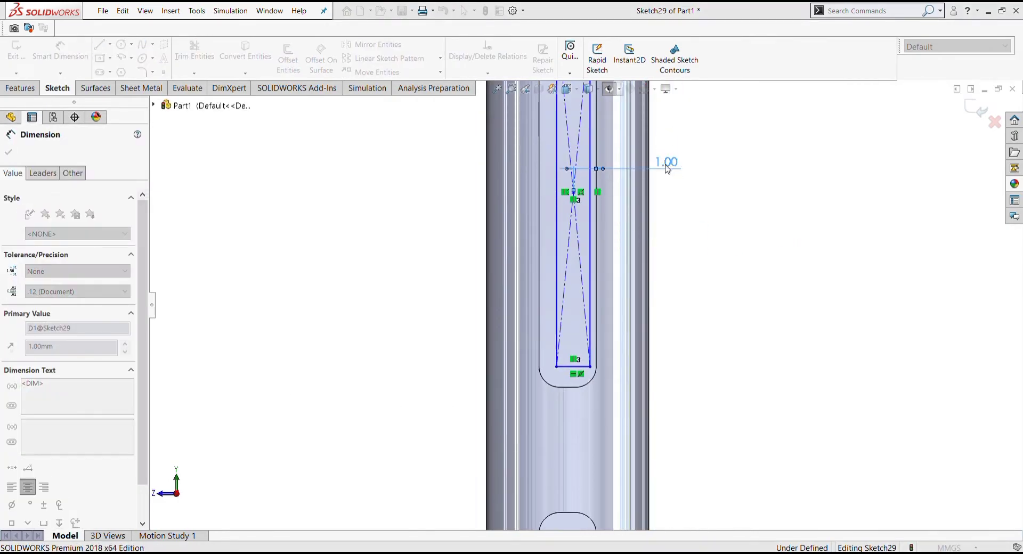
type("0.15")
key("Return")
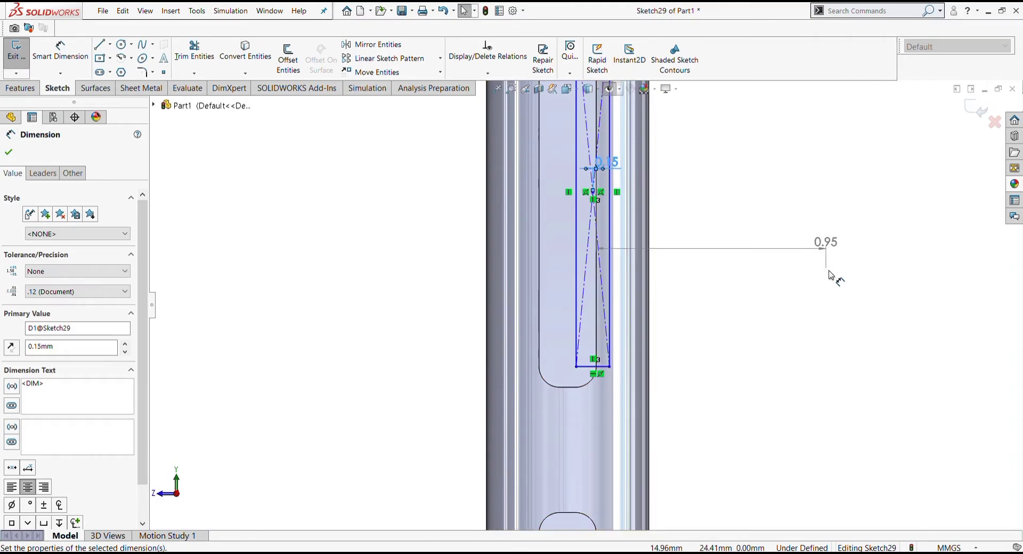
key("Escape")
Relate the rectangle's bottom midpoint to the slot's arc point, then undo the conflicting result.
scroll(581, 213, "up", 3)
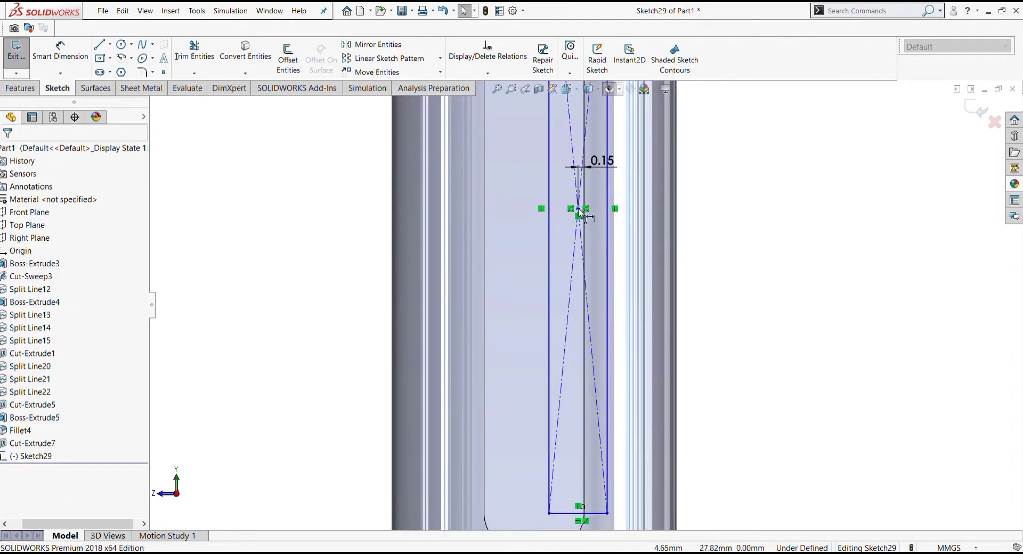
left_click(579, 209)
scroll(538, 425, "up", 3)
scroll(588, 326, "down", 3)
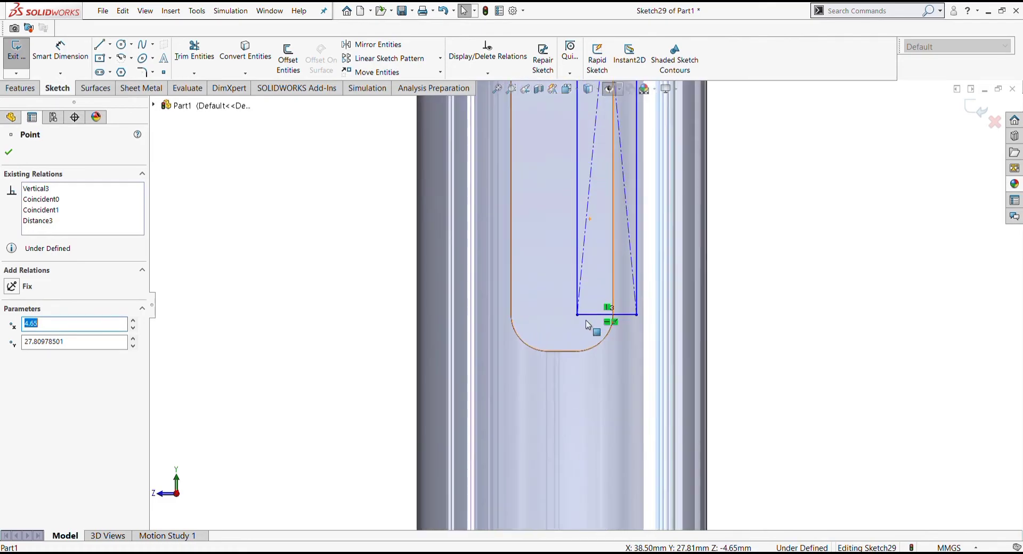
left_click(562, 352, "ctrl")
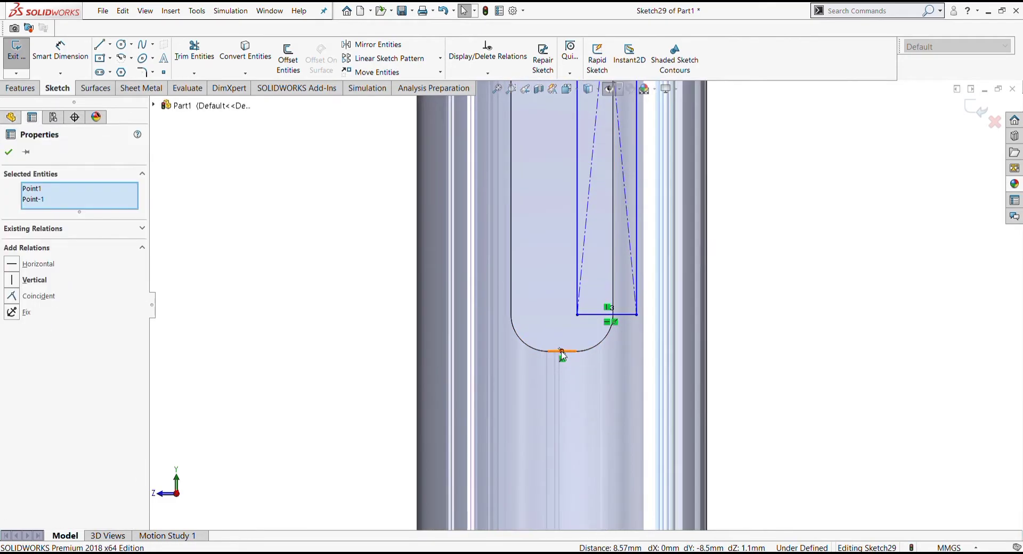
left_click(9, 152)
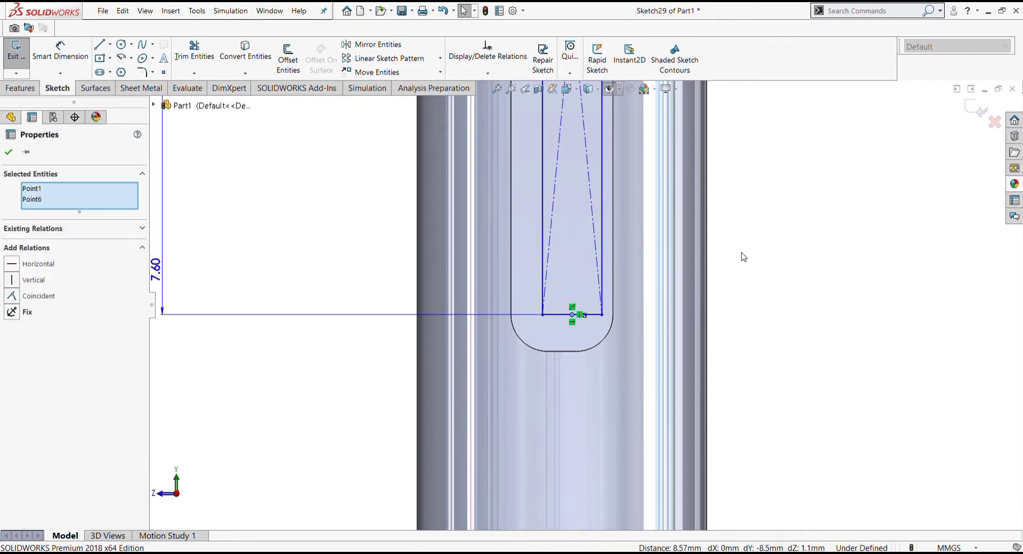
key("ctrl+z")
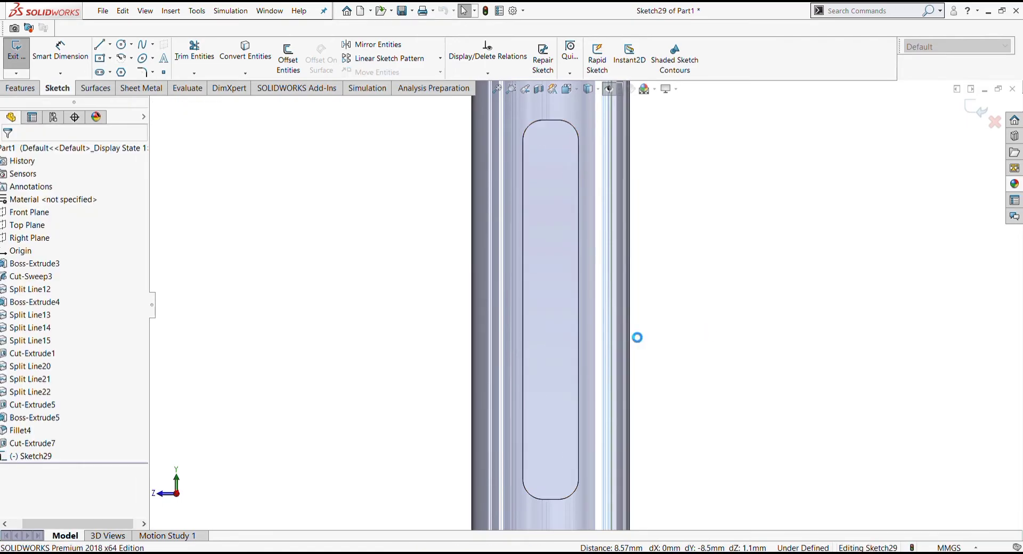
Make the rectangle's bottom midpoint vertical with the slot's bottom arc point.
scroll(624, 341, "up", 1)
scroll(574, 372, "down", 1)
left_click(559, 283)
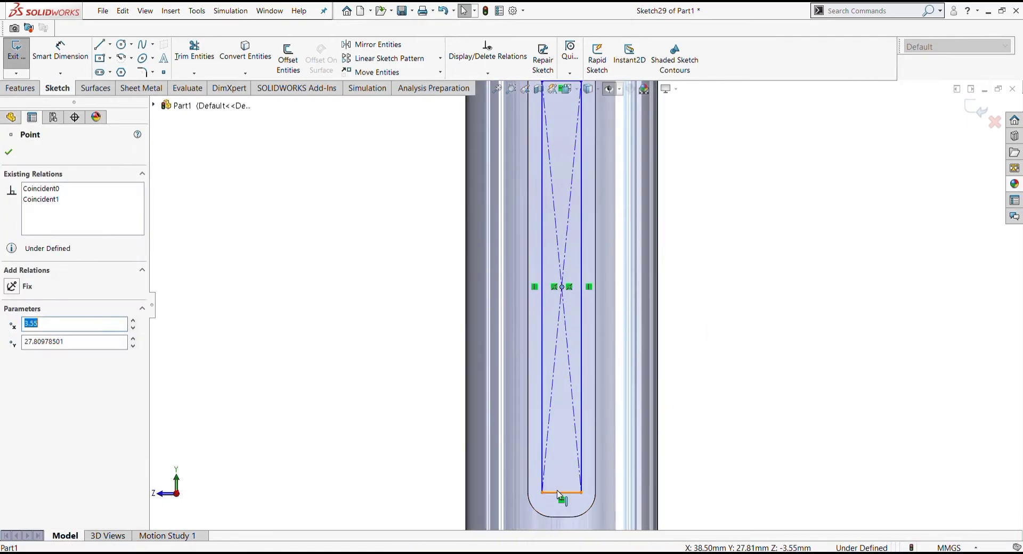
scroll(572, 406, "down", 2)
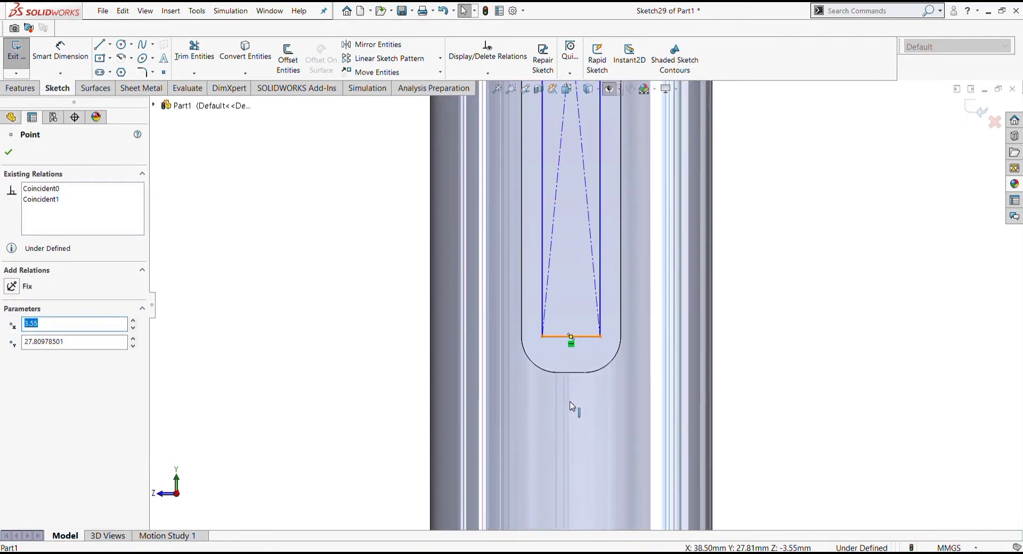
left_click(571, 373, "ctrl")
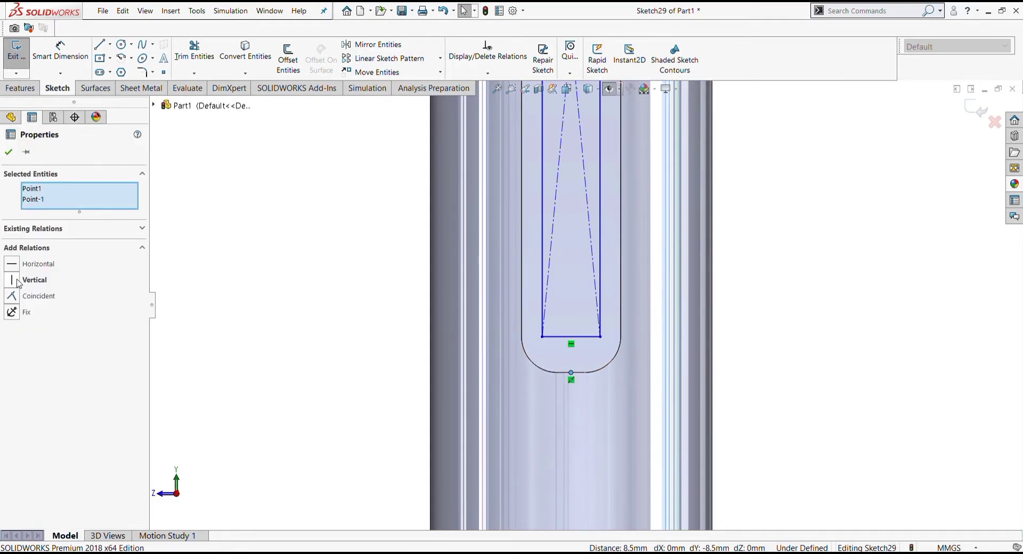
left_click(9, 153)
Dimension the opposite side gap to the slot edge at 0.15 mm.
left_click(60, 53)
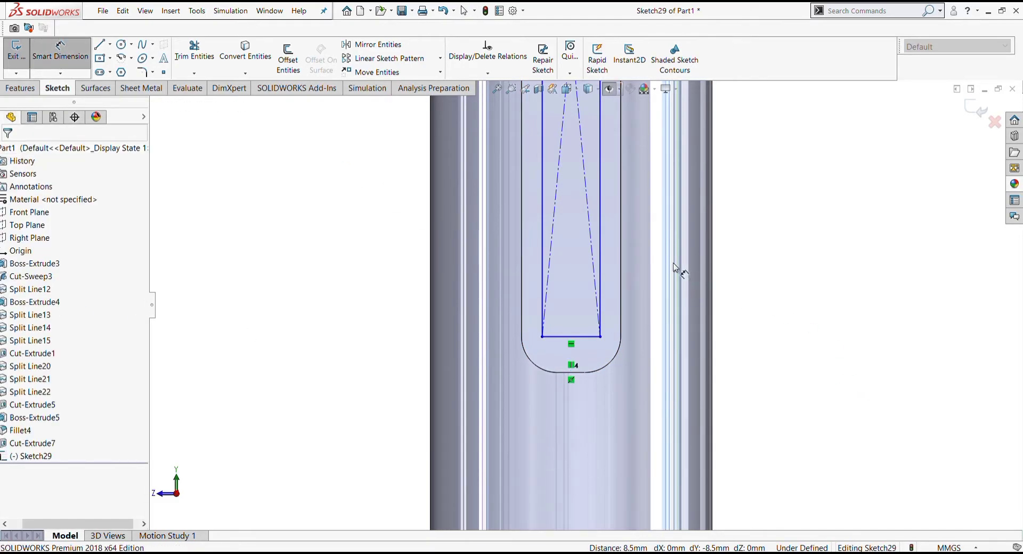
scroll(678, 269, "up", 2)
scroll(569, 270, "down", 2)
left_click(607, 277)
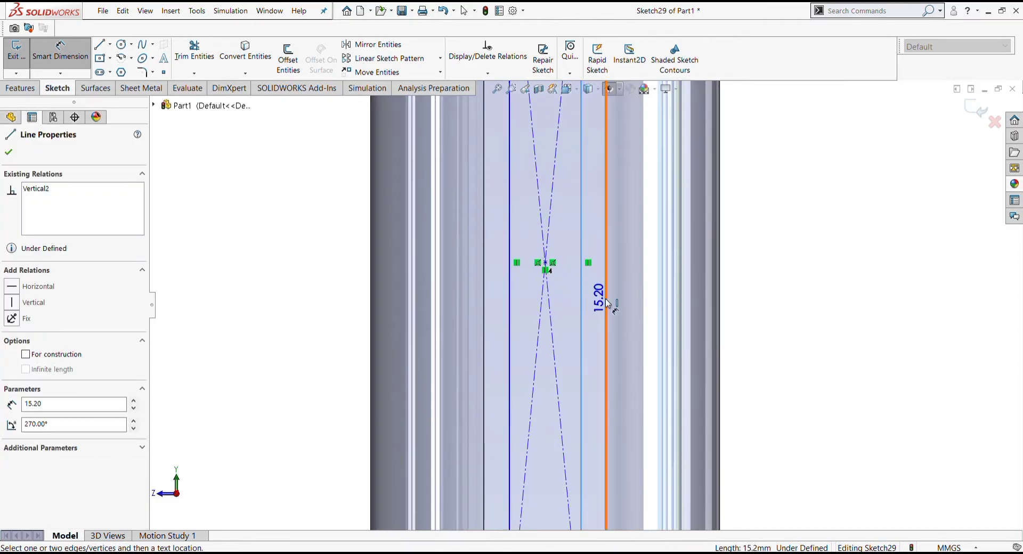
left_click(581, 276)
left_click(673, 277)
type("0.15")
key("Return")
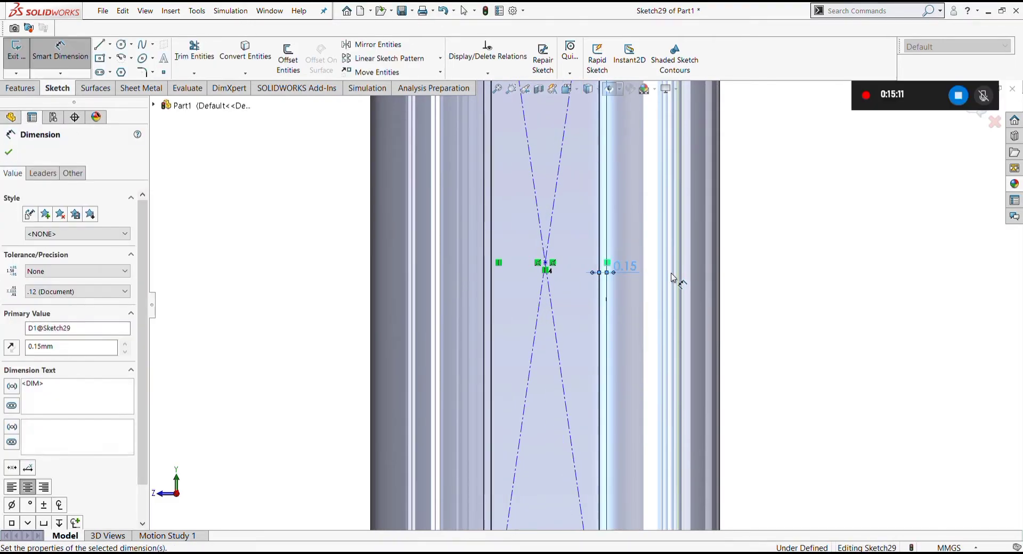
scroll(677, 277, "up", 2)
scroll(580, 163, "down", 2)
scroll(613, 202, "down", 2)
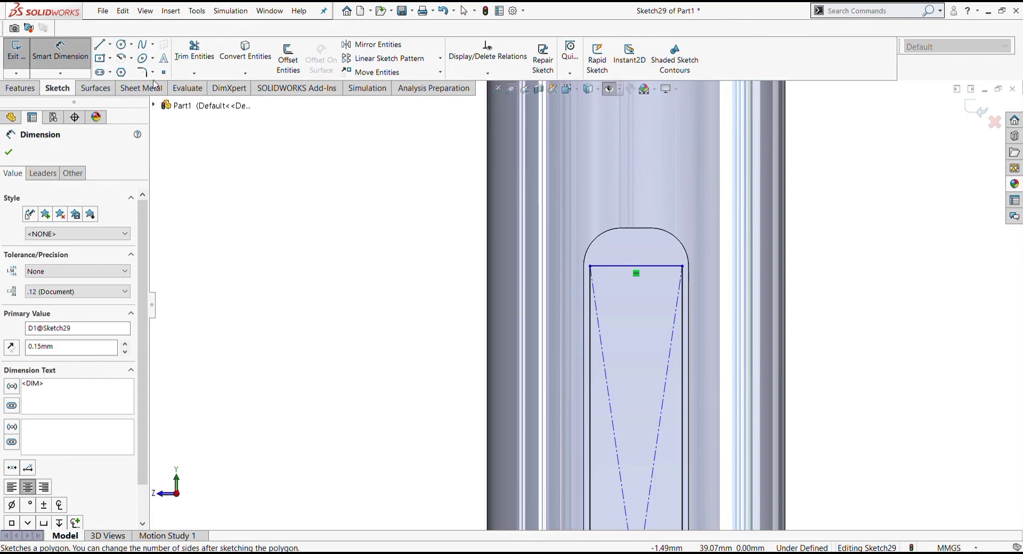
left_click(142, 72)
Fillet all four rectangle corners at 0.70 mm.
left_click(594, 266)
left_click(589, 286)
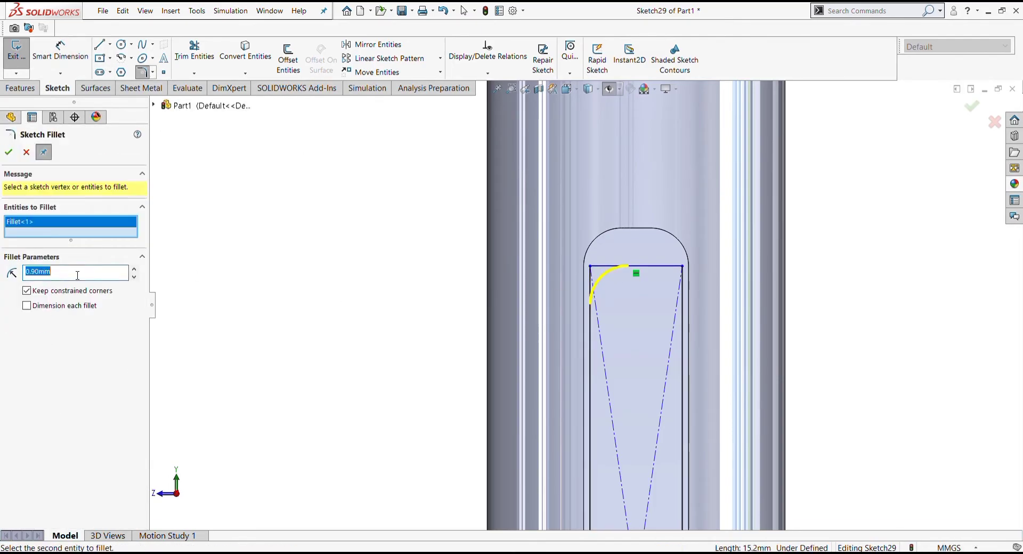
left_click(672, 328)
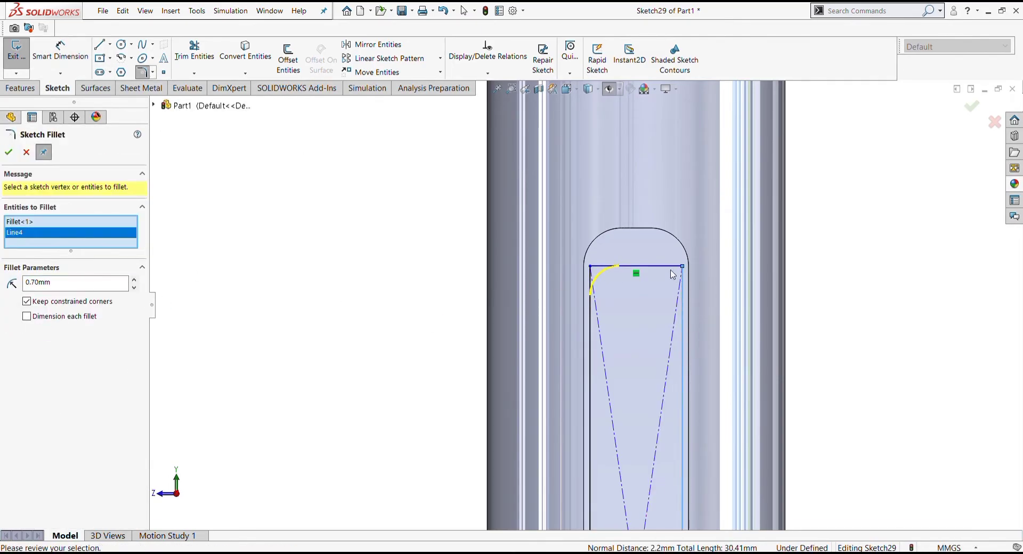
scroll(639, 373, "up", 3)
scroll(607, 484, "down", 3)
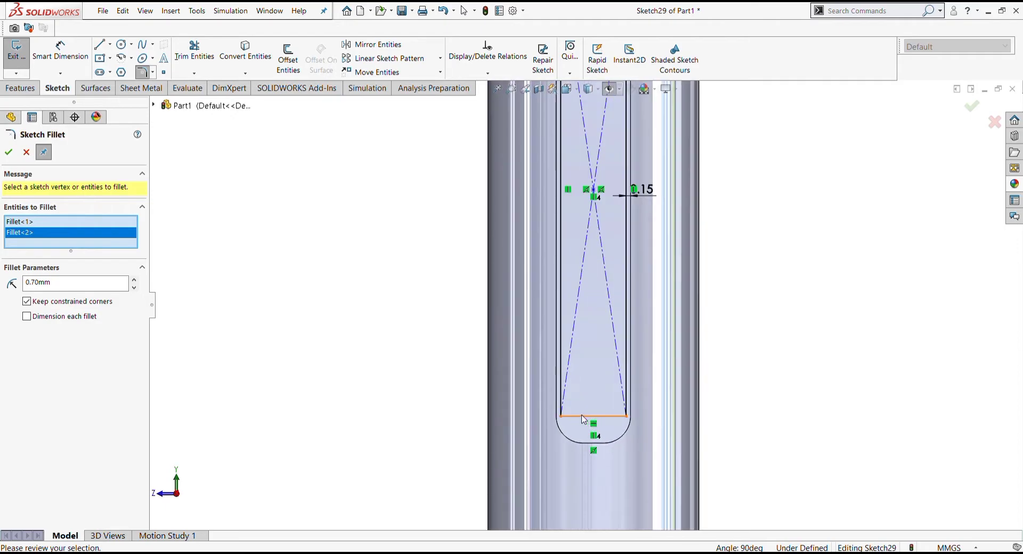
left_click(561, 412)
left_click(625, 406)
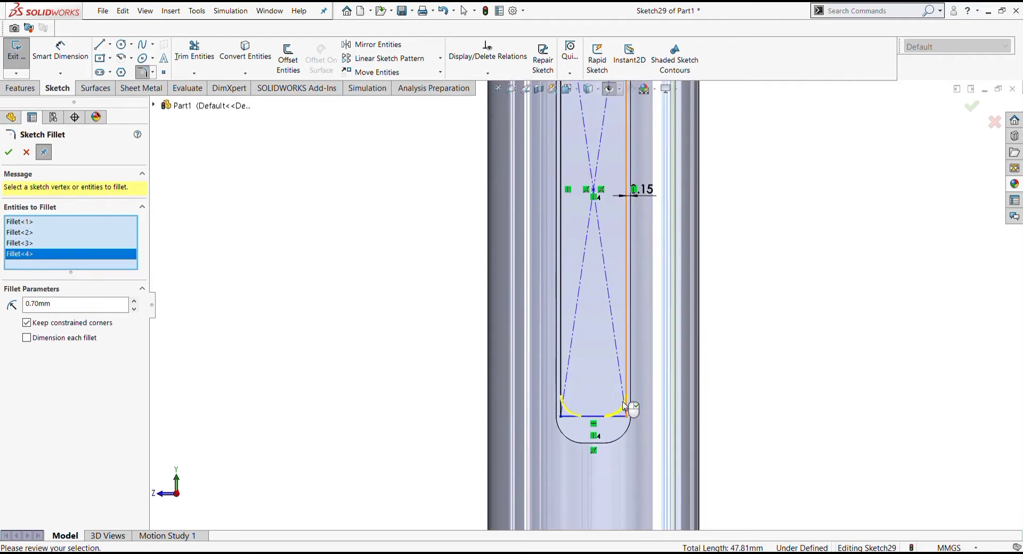
left_click(12, 154)
Dimension the bottom gap between the rectangle and the slot's arc to 0.15 mm.
key("d")
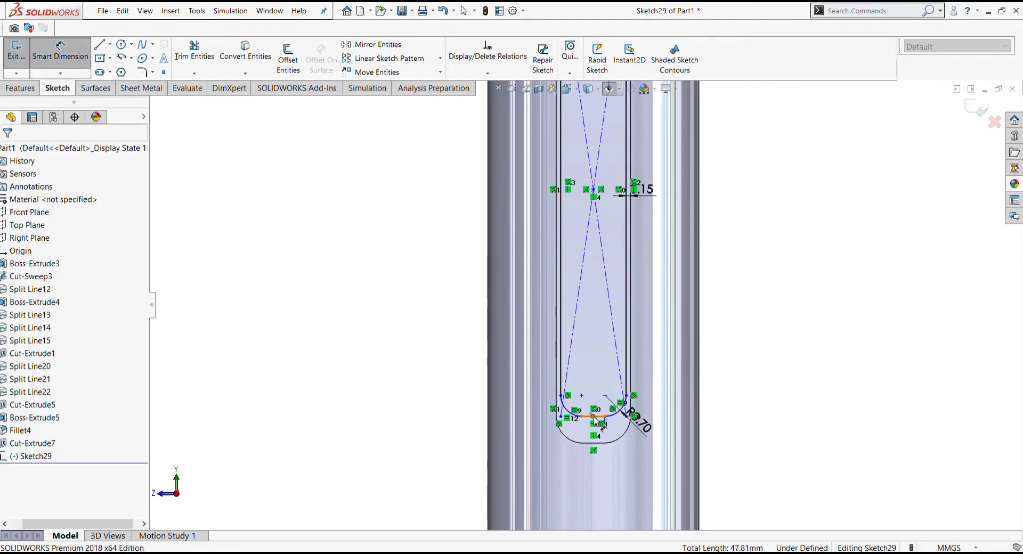
left_click(595, 419)
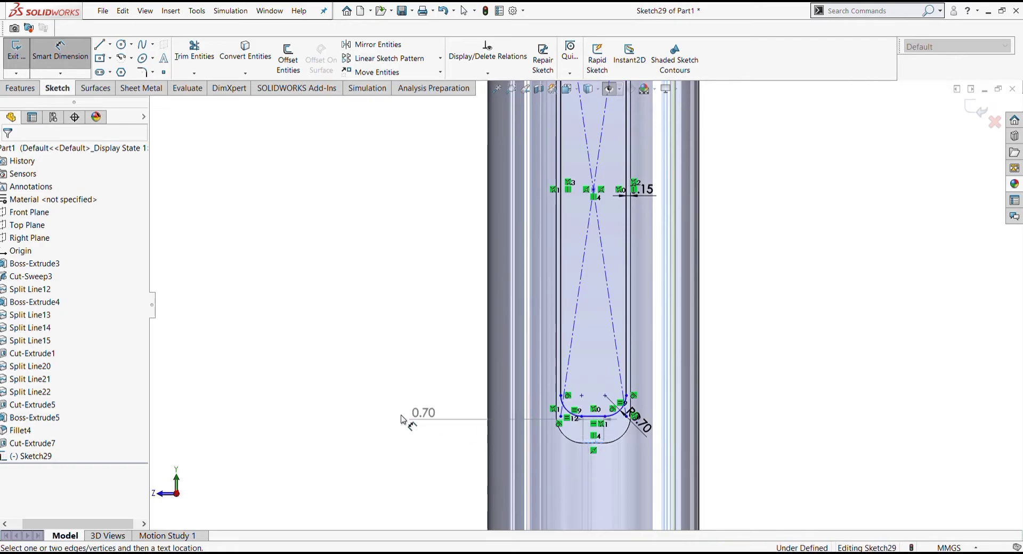
left_click(592, 416)
left_click(593, 443)
left_click(401, 426)
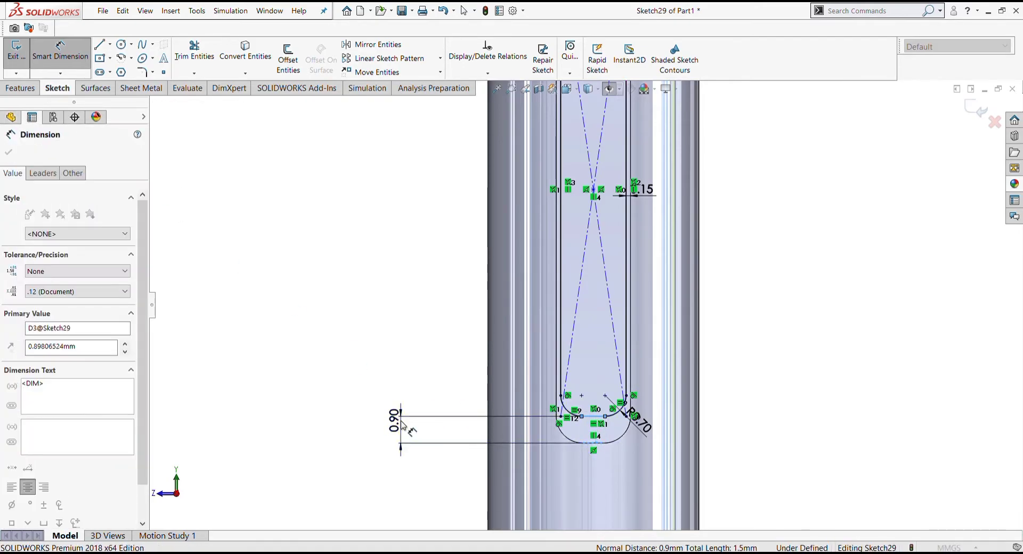
type("0.15")
key("Return")
scroll(578, 187, "down", 3)
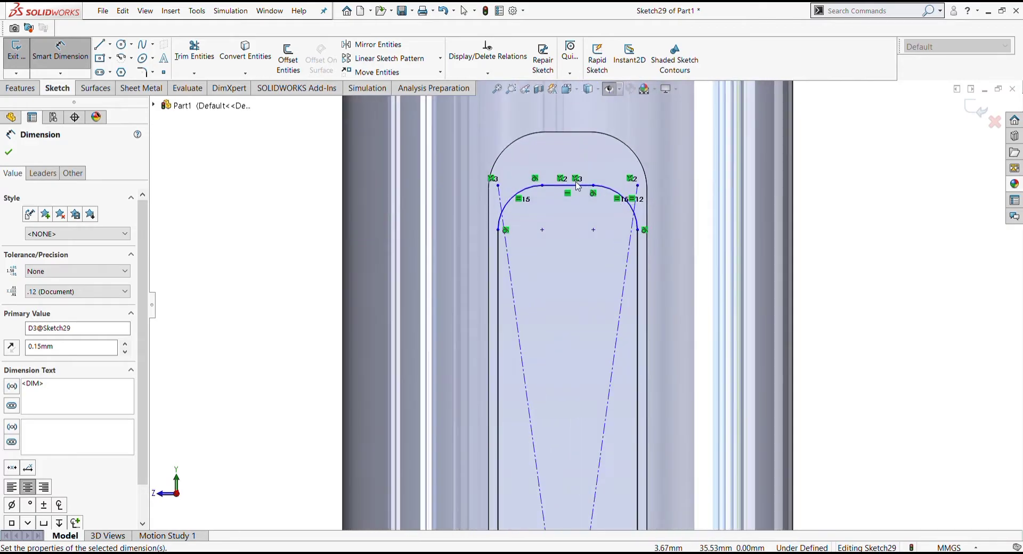
Dimension the top gap between the rectangle and the slot's arc to 0.15 mm.
left_click(579, 186)
left_click(565, 132)
left_click(324, 176)
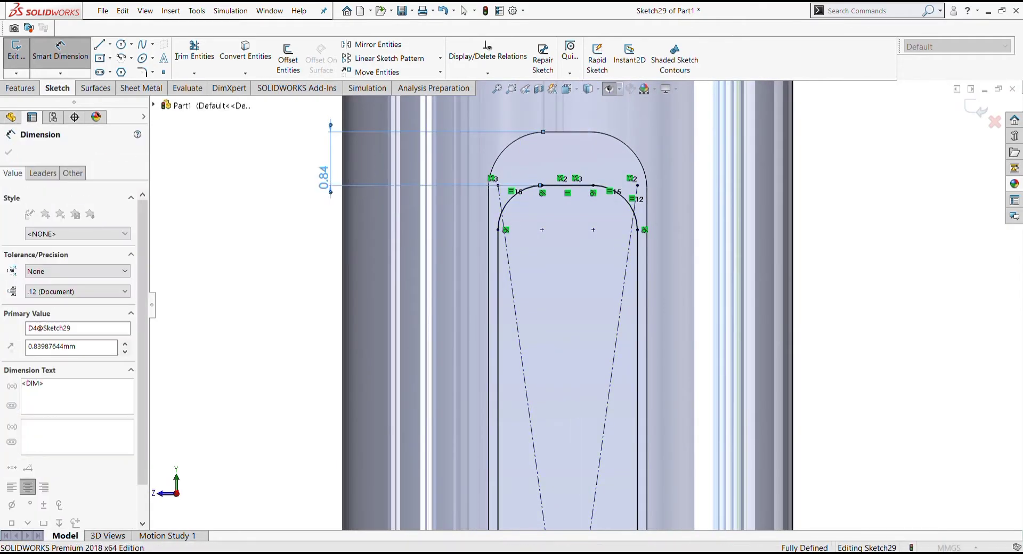
type("0.15")
key("Return")
scroll(395, 232, "up", 3)
left_click(9, 152)
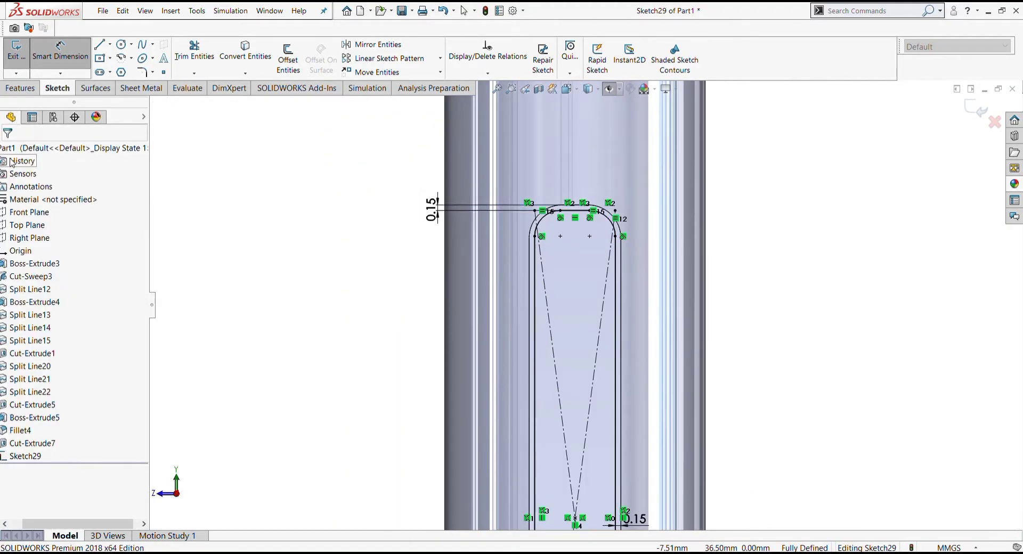
left_click(21, 88)
left_click(22, 59)
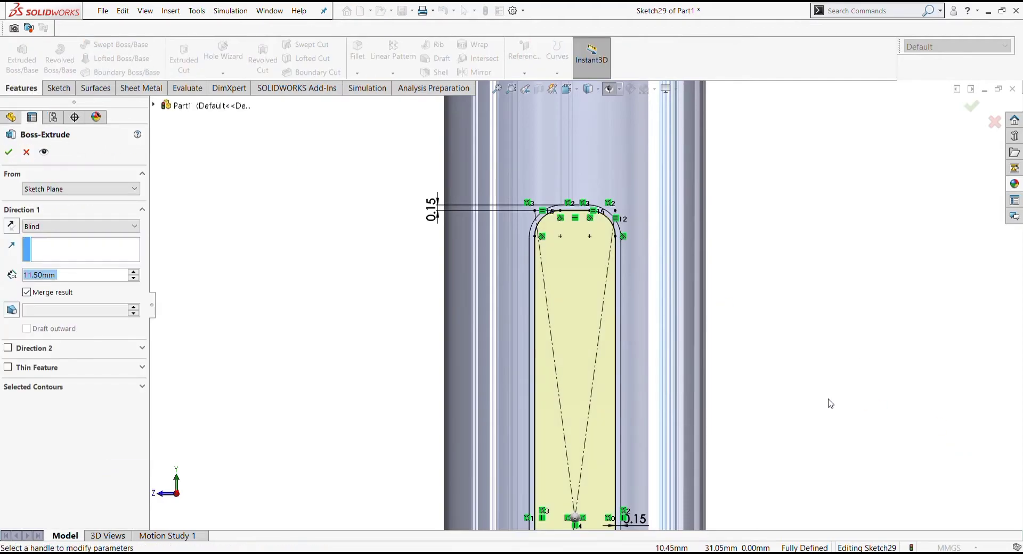
Extrude the rounded rectangle 0.70 mm outward as Boss-Extrude6, the raised side button.
type("0.")
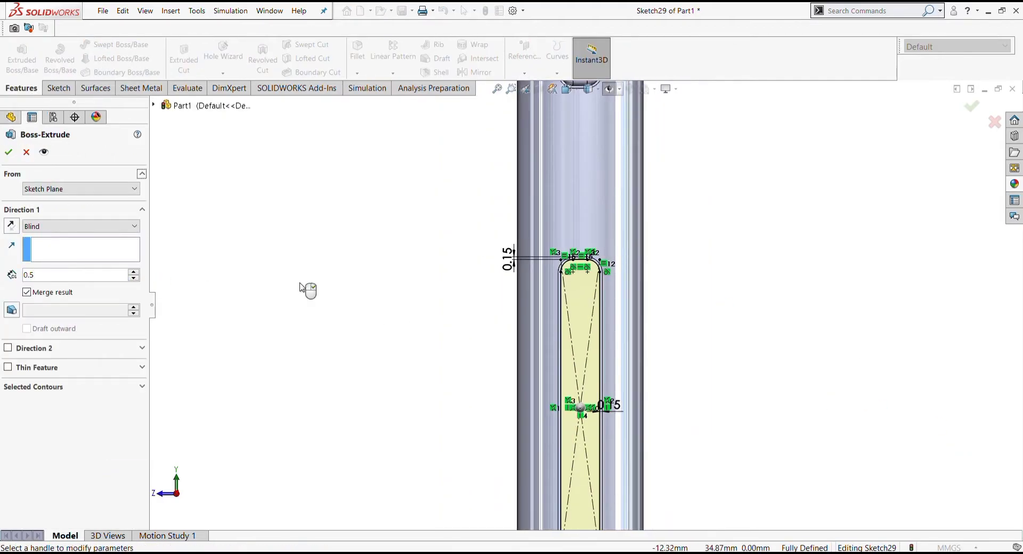
mouse_move(483, 337)
middle_mouse_down()
mouse_move(388, 320)
mouse_move(425, 313)
middle_mouse_up()
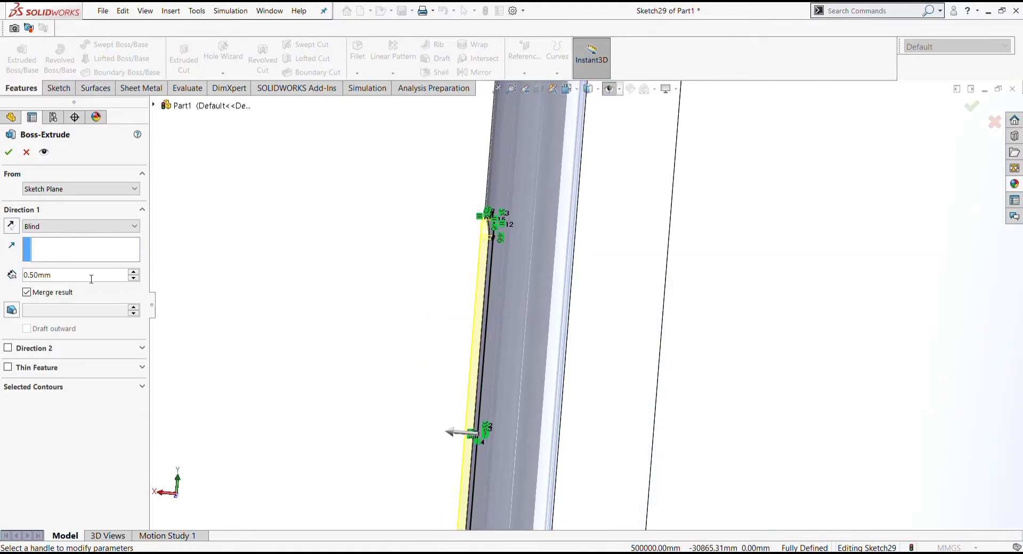
double_click(78, 279)
type("0.7")
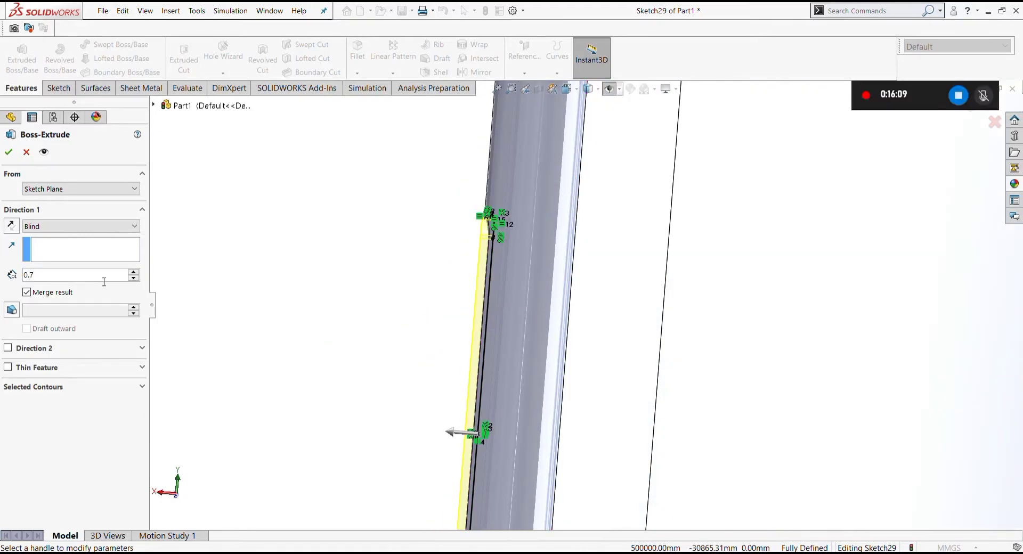
key("Return")
left_click(3, 153)
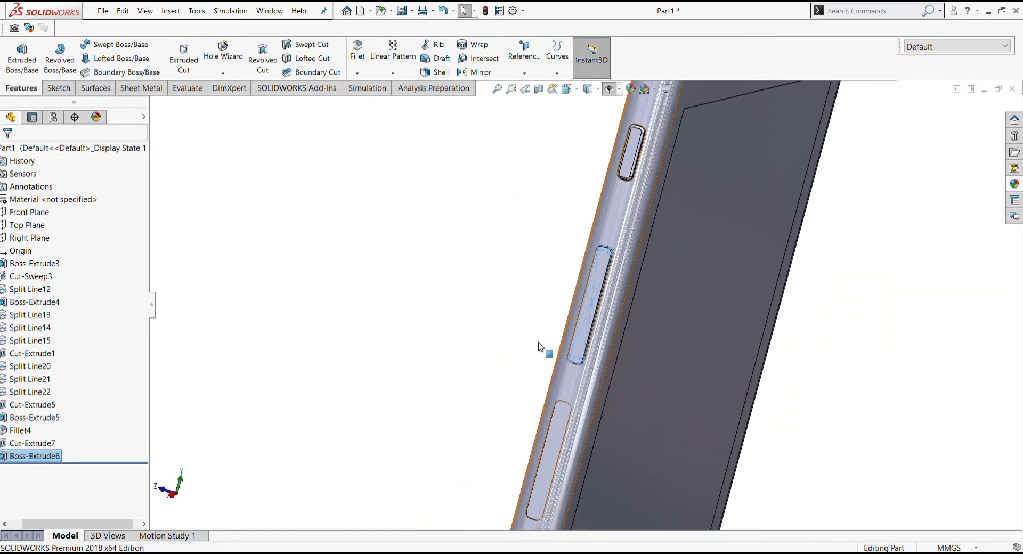
left_click(620, 376)
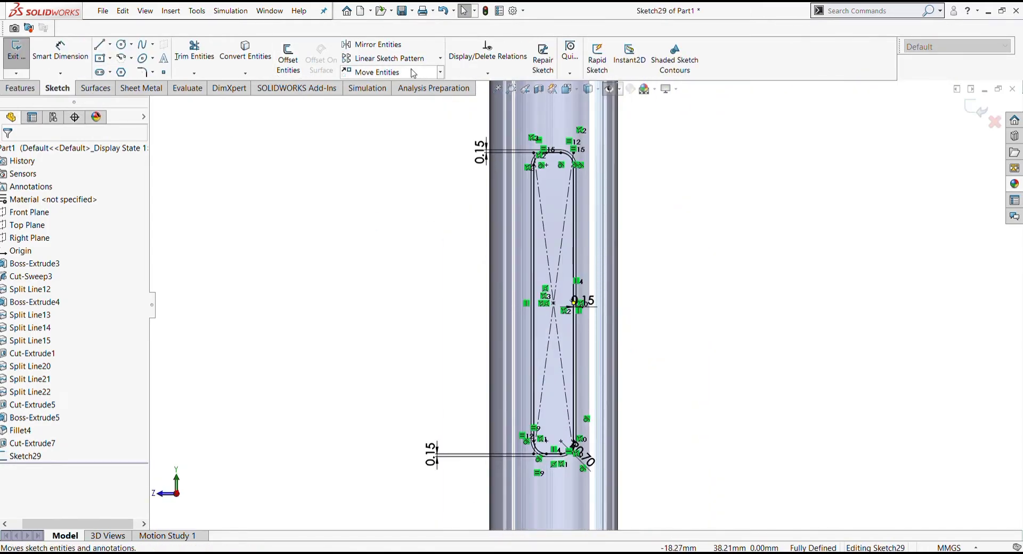
left_click(440, 72)
left_click(373, 98)
scroll(626, 341, "up", 3)
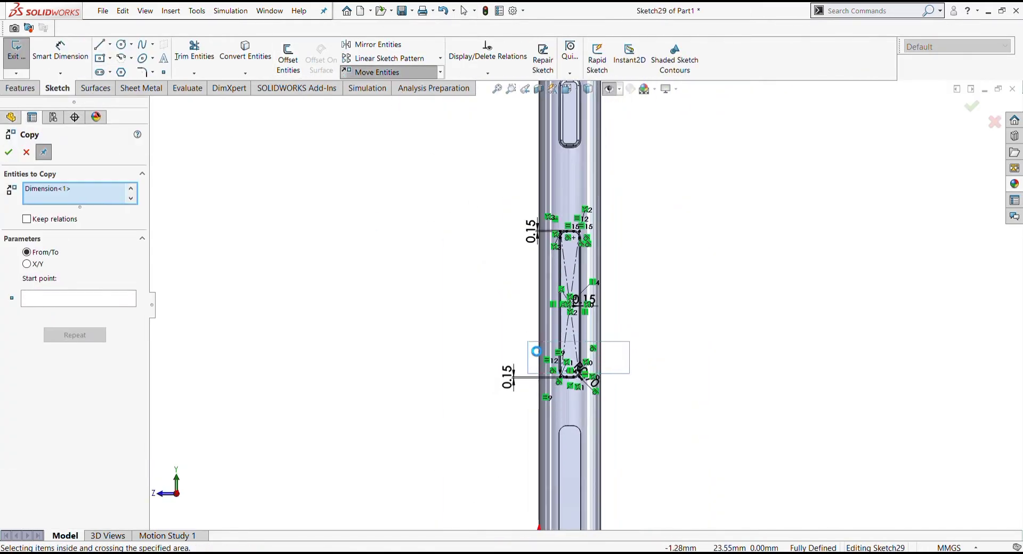
left_click_drag(531, 368, 539, 347)
key("Escape")
left_click(440, 72)
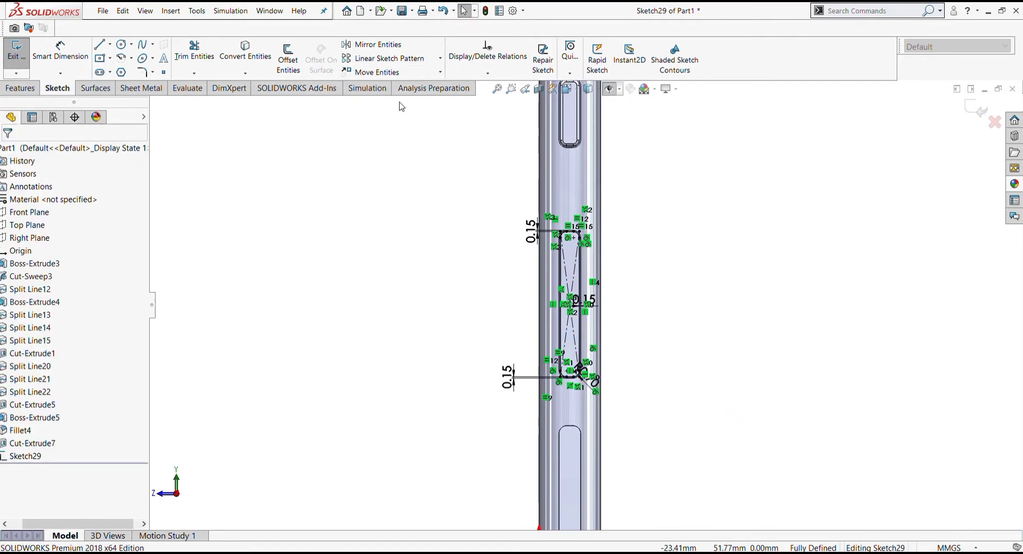
left_click(373, 98)
left_click_drag(657, 398, 505, 217)
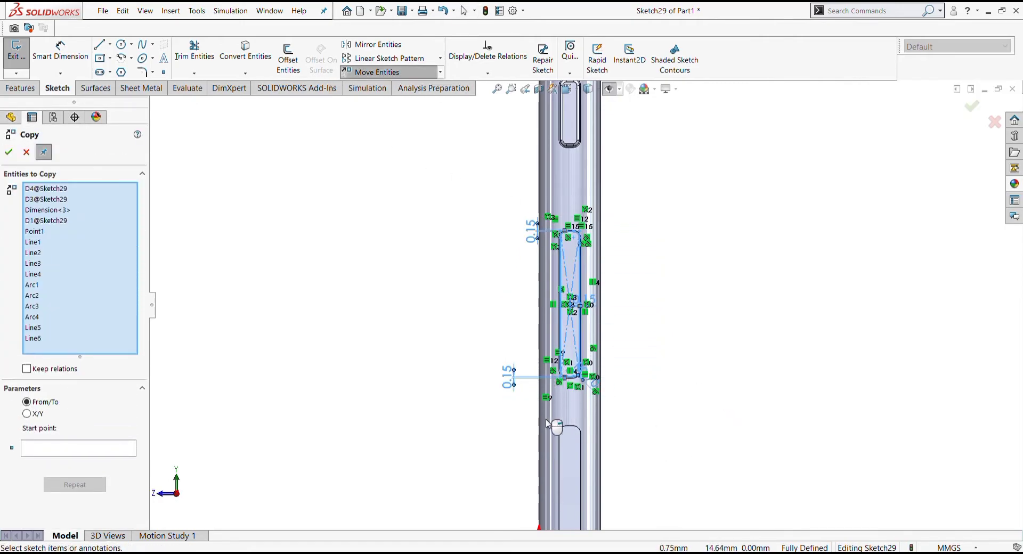
scroll(557, 302, "down", 2)
scroll(612, 316, "down", 3)
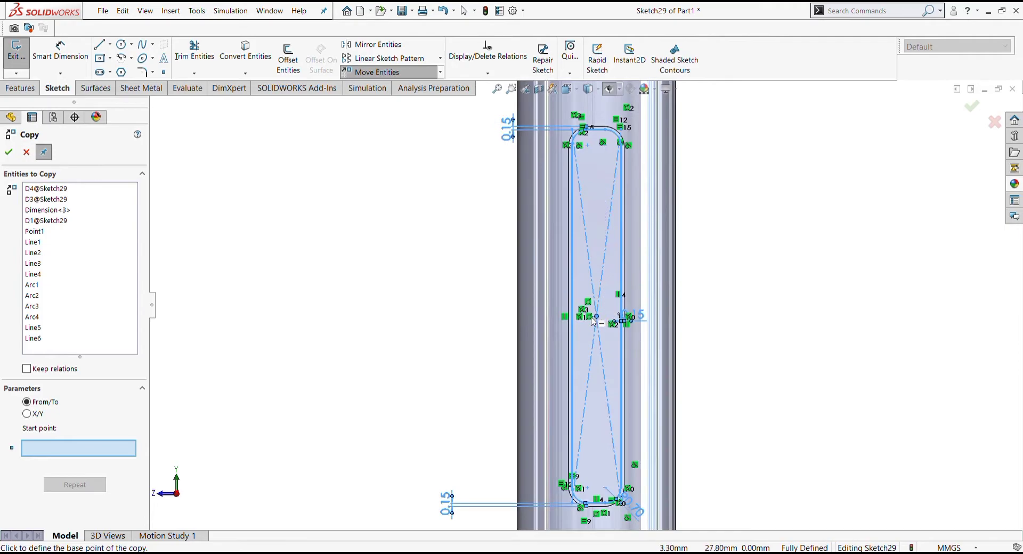
left_click(594, 318)
scroll(592, 426, "up", 2)
scroll(591, 432, "up", 2)
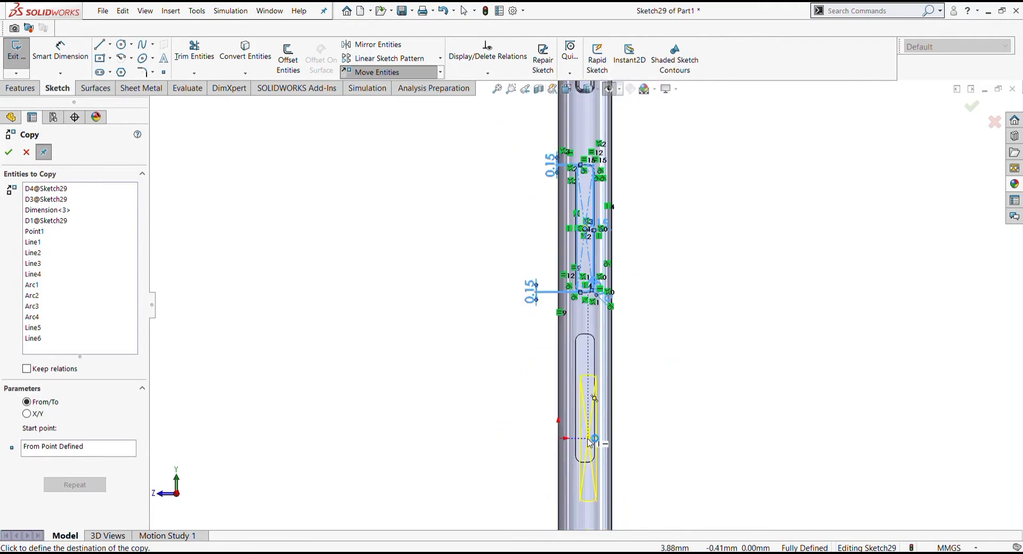
scroll(590, 443, "down", 1)
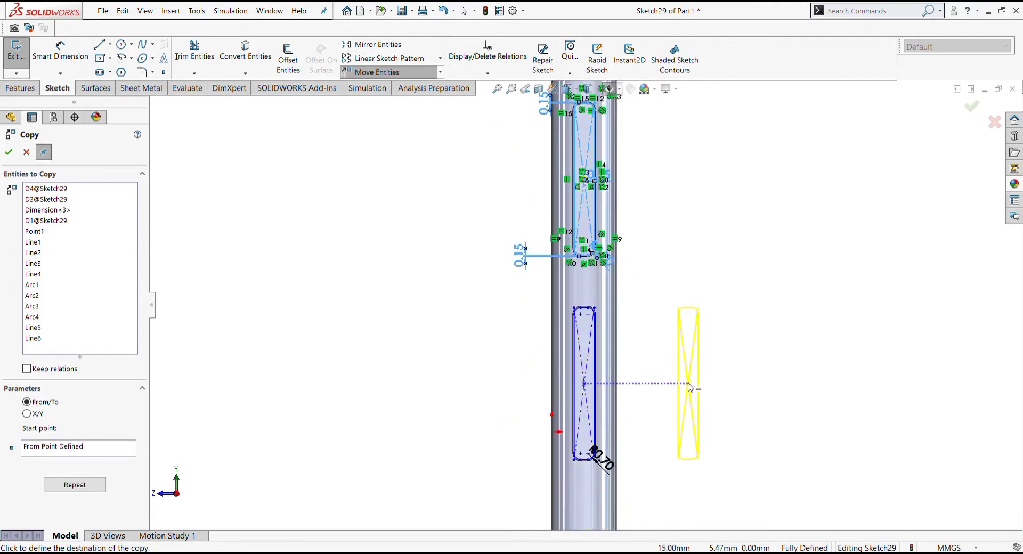
key("Escape")
scroll(590, 372, "down", 4)
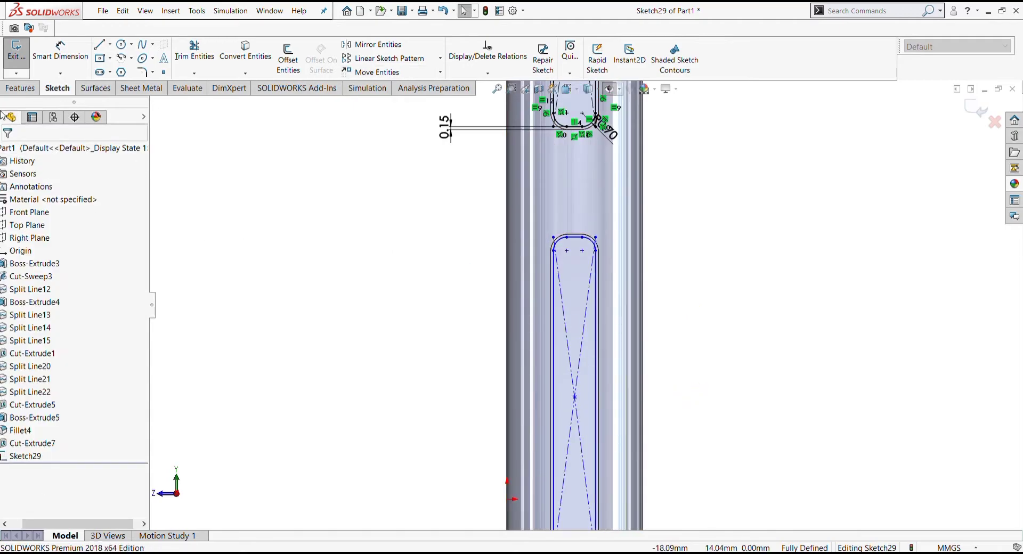
Set up a 0.70 mm boss extrusion of the copied button outline in the lower slot.
left_click(21, 88)
left_click(21, 58)
type("0.50mm")
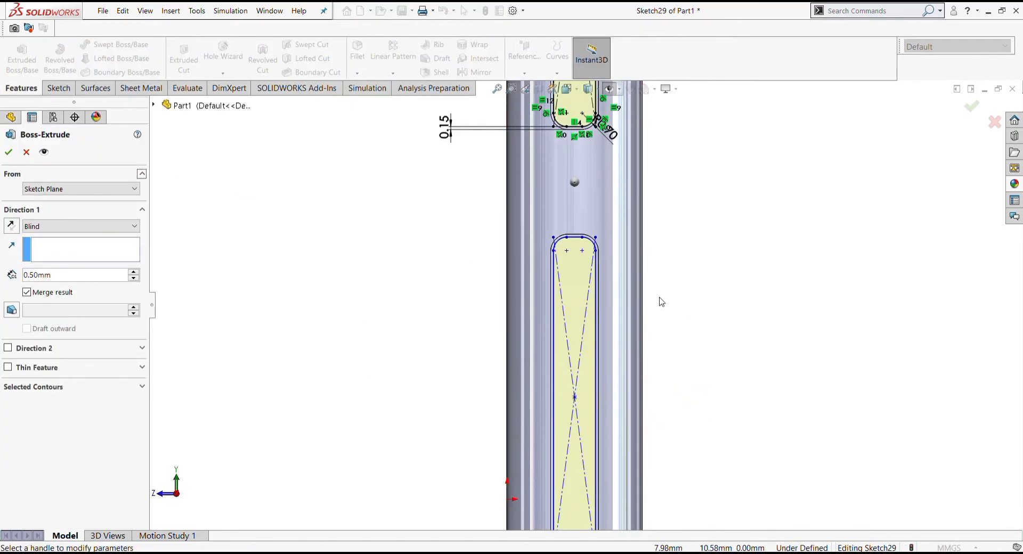
middle_click_drag(662, 302, 352, 338)
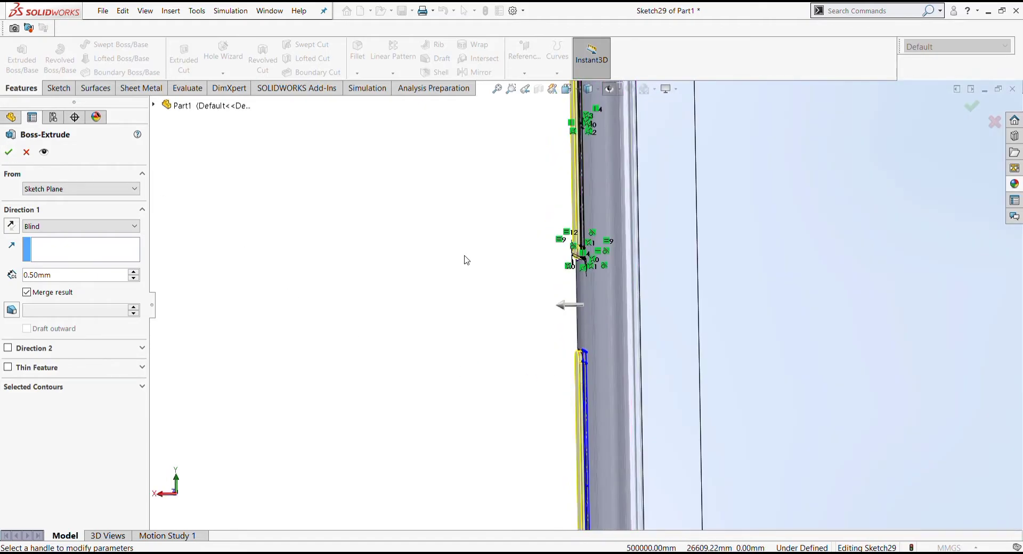
middle_click_drag(467, 260, 575, 324)
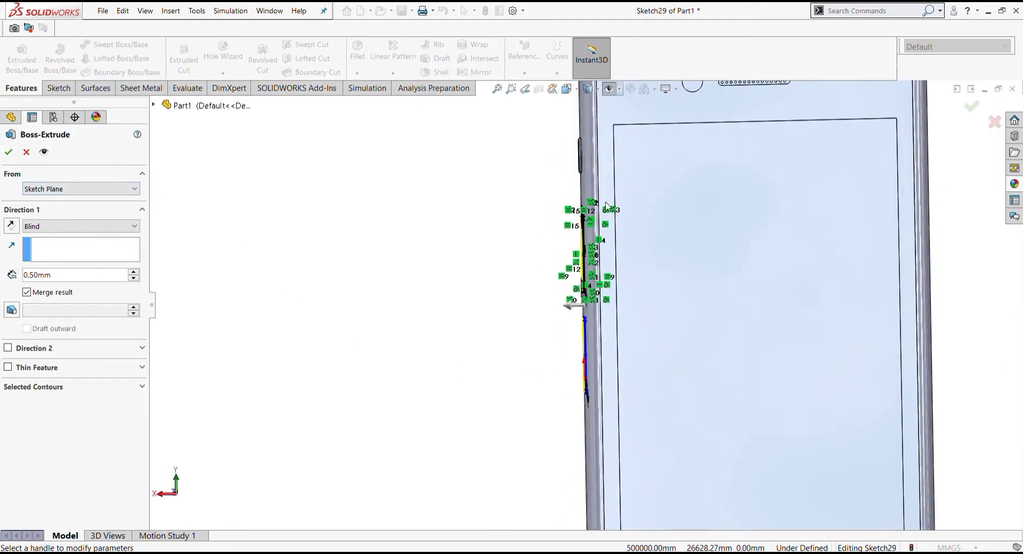
double_click(109, 282)
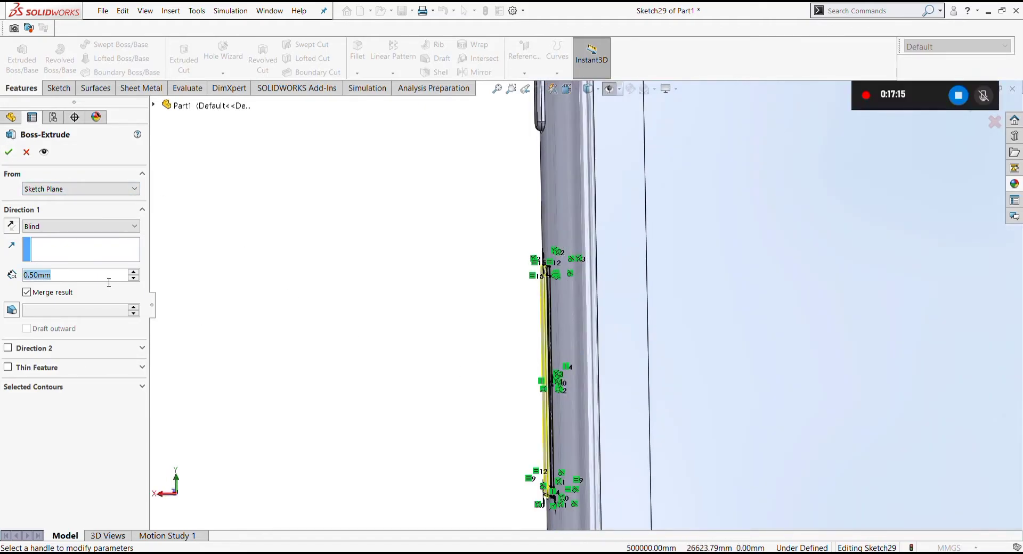
type("0.7")
key("Return")
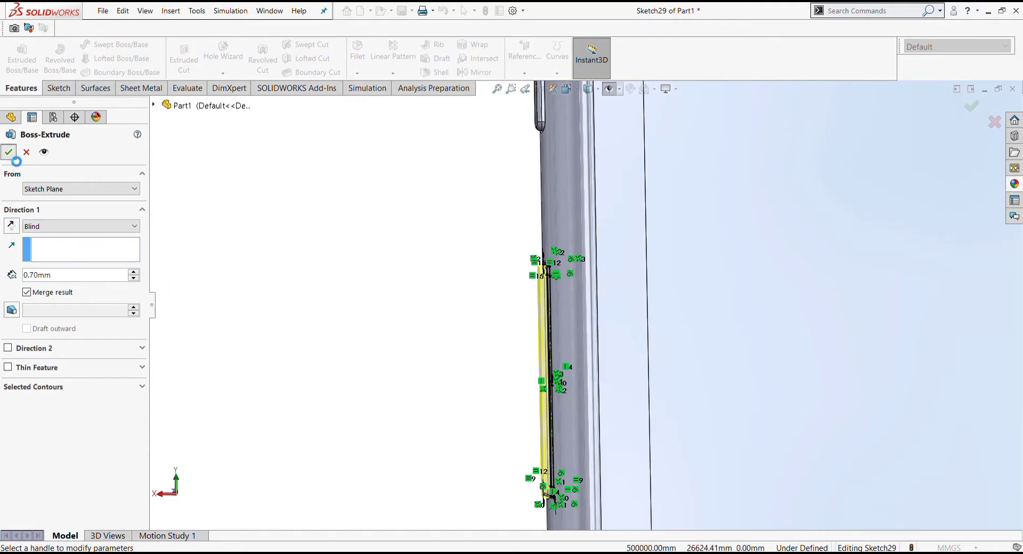
Round the faces of both raised volume buttons with a 0.30 mm fillet.
key("ctrl+4")
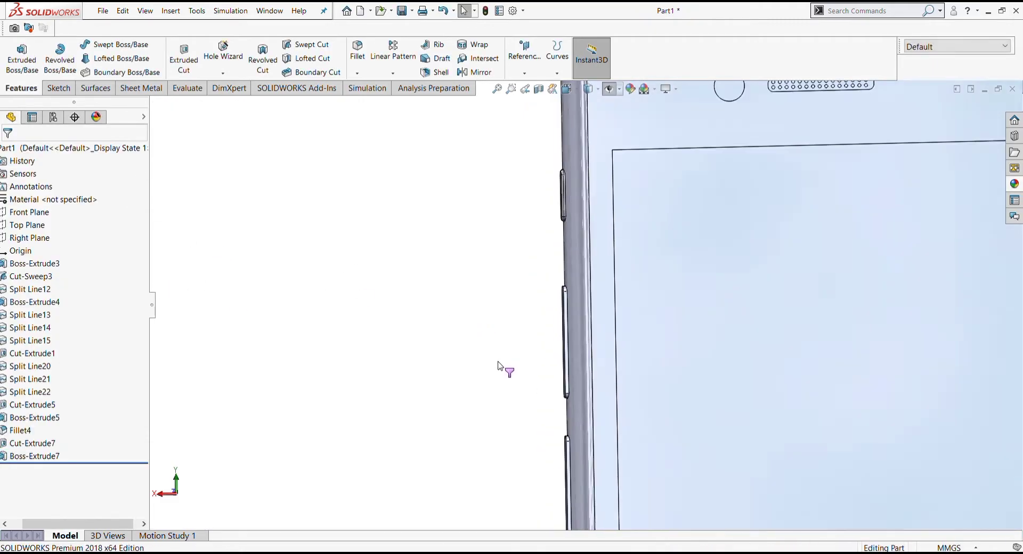
left_click(358, 49)
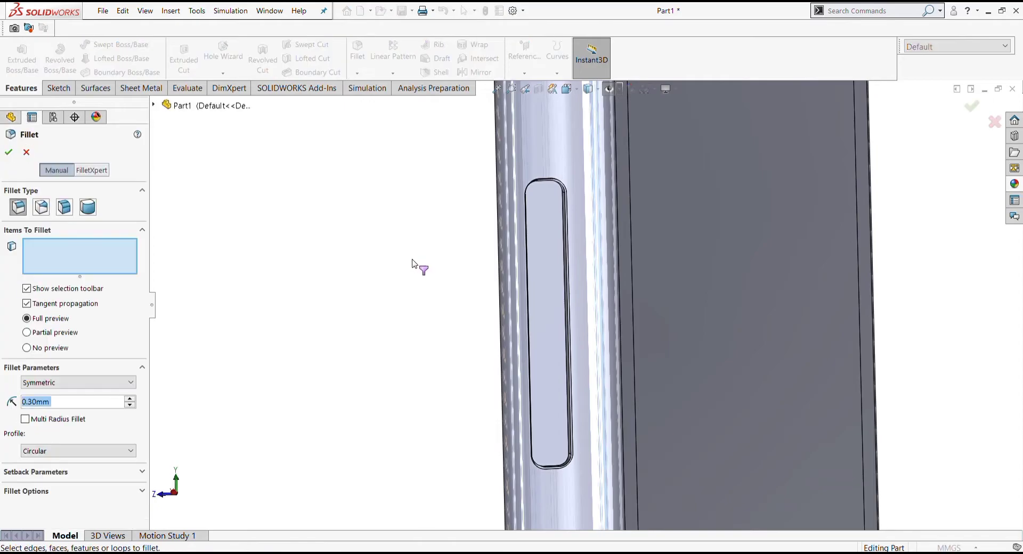
scroll(510, 282, "down", 3)
scroll(532, 296, "down", 2)
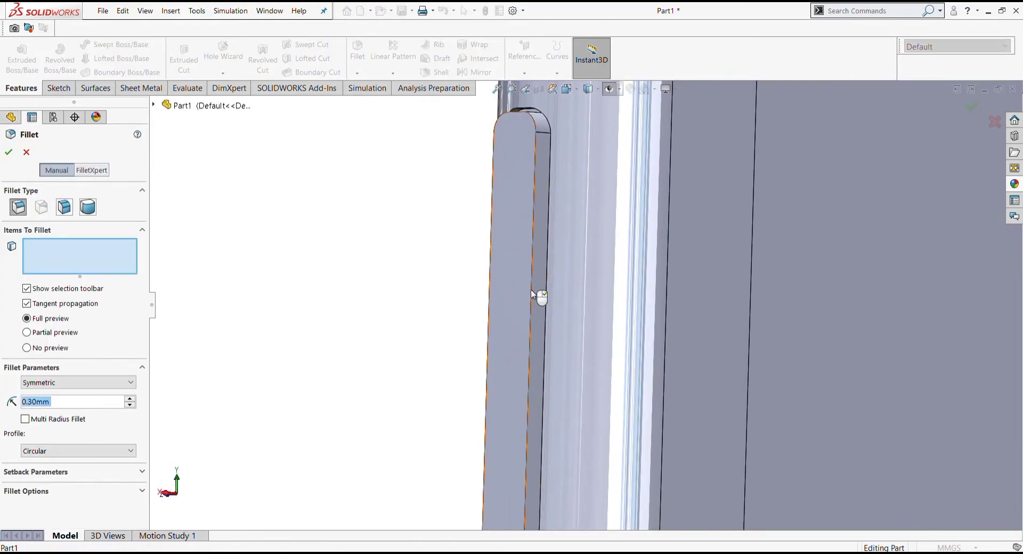
left_click(531, 292)
scroll(552, 406, "up", 3)
left_click(551, 406)
scroll(533, 330, "up", 3)
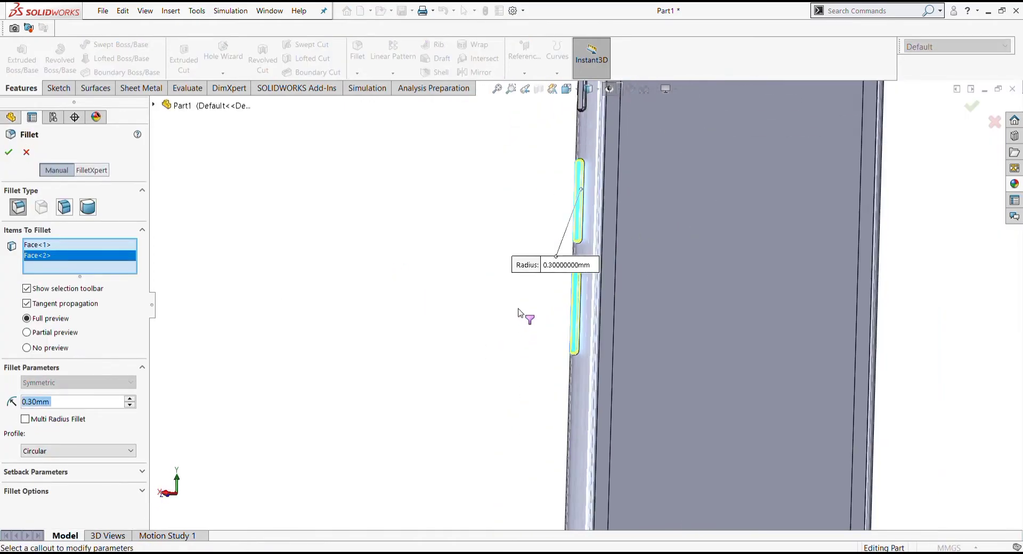
left_click(12, 155)
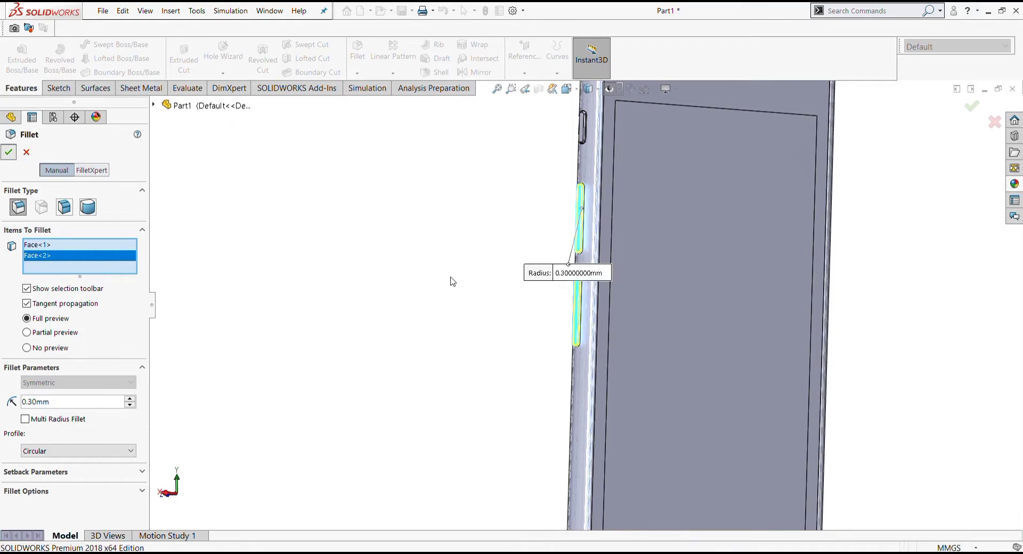
Zoom out and rotate the phone to view the finished model.
scroll(701, 339, "up", 5)
middle_click_drag(702, 339, 709, 337)
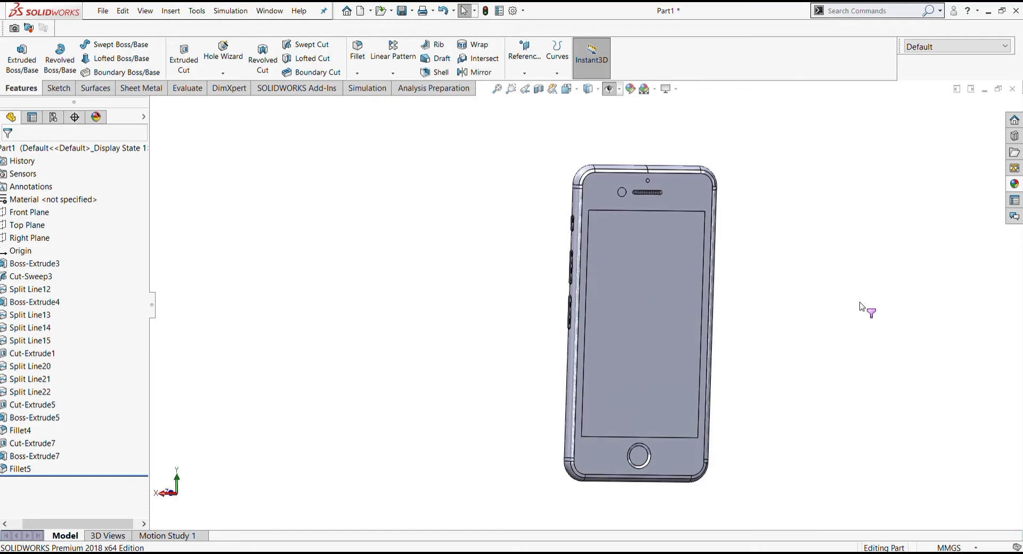
middle_click_drag(650, 296, 663, 335)
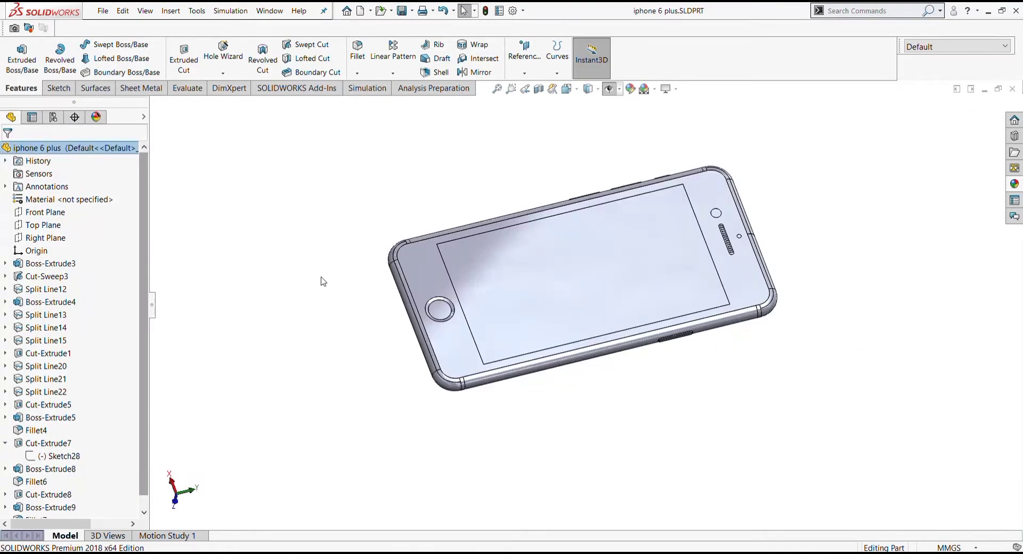
Inspect the iphone 6 plus model and start a new sketch on its Top Plane.
middle_click_drag(317, 342, 570, 300)
scroll(569, 300, "up", 3)
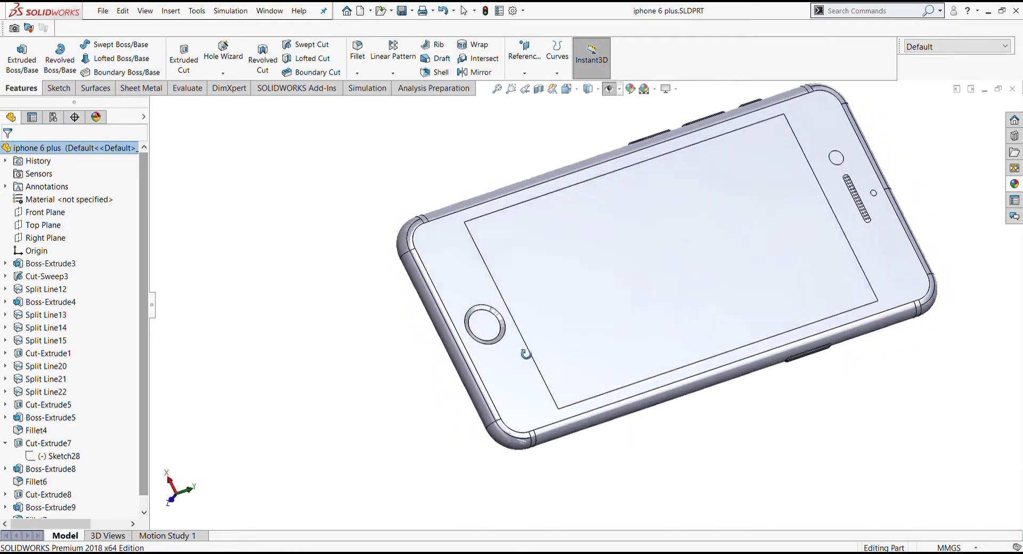
scroll(522, 357, "down", 3)
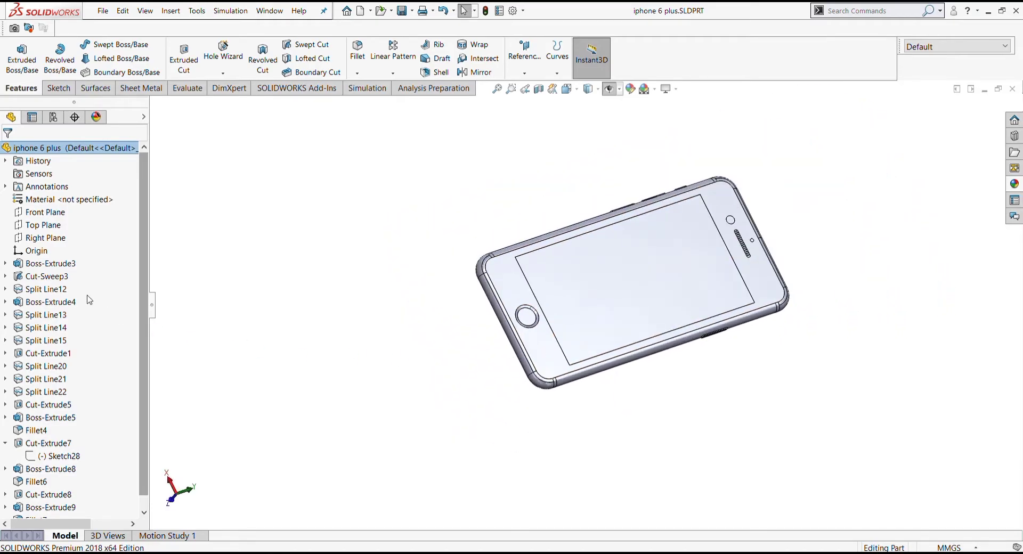
left_click(42, 225)
left_click(49, 207)
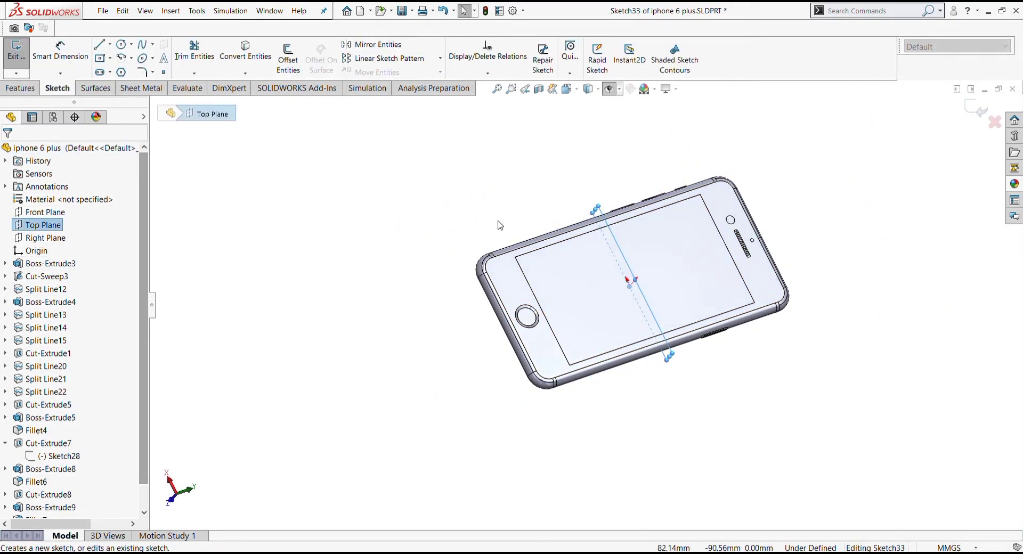
Look straight down at the Top plane, orbit to a tilted view, then snap back to Top.
left_click(569, 88)
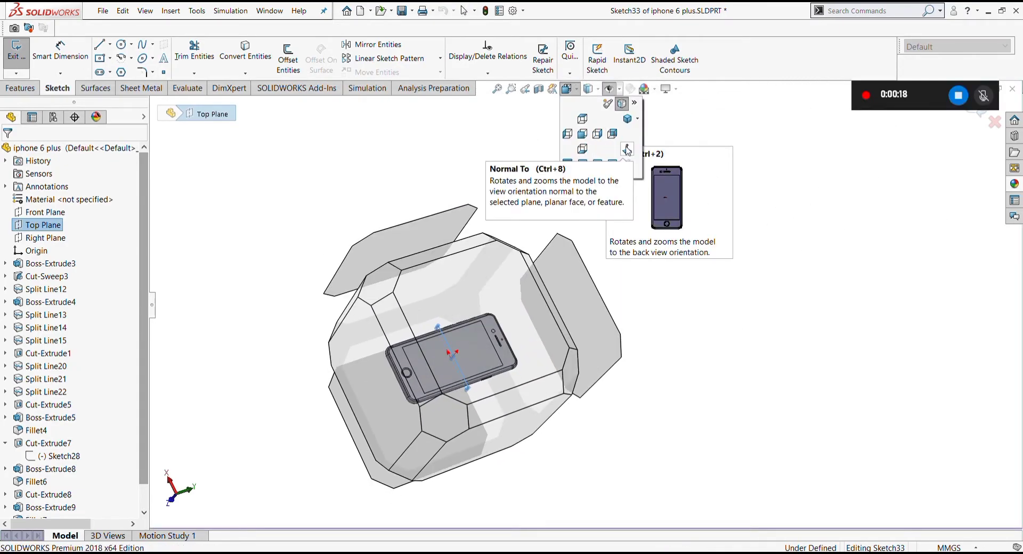
left_click(627, 151)
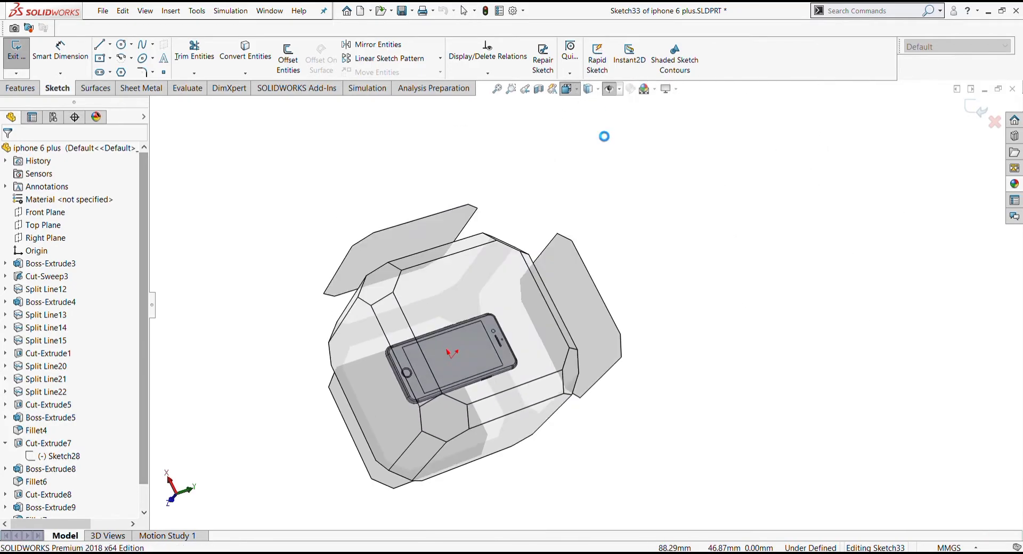
left_click(629, 148)
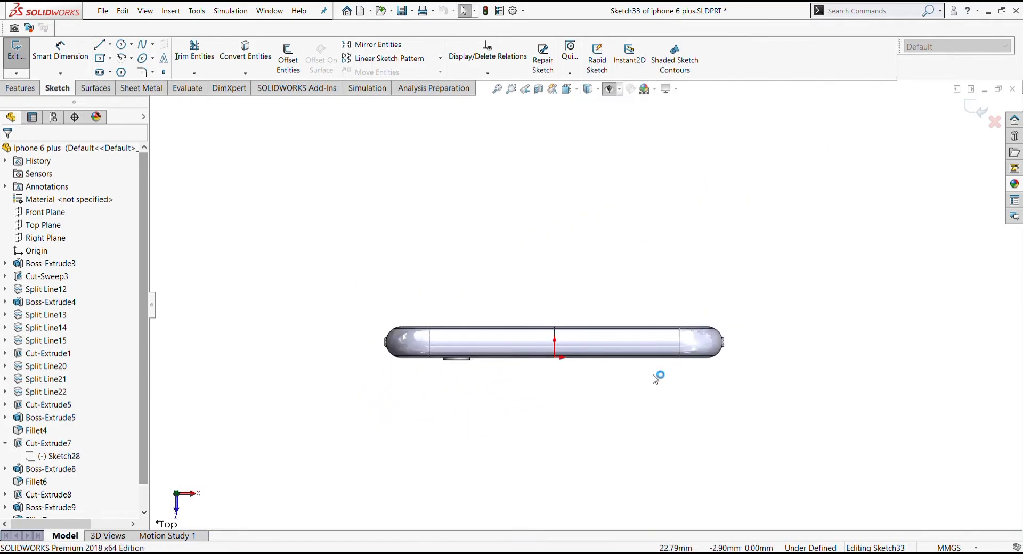
middle_click_drag(642, 354, 583, 410)
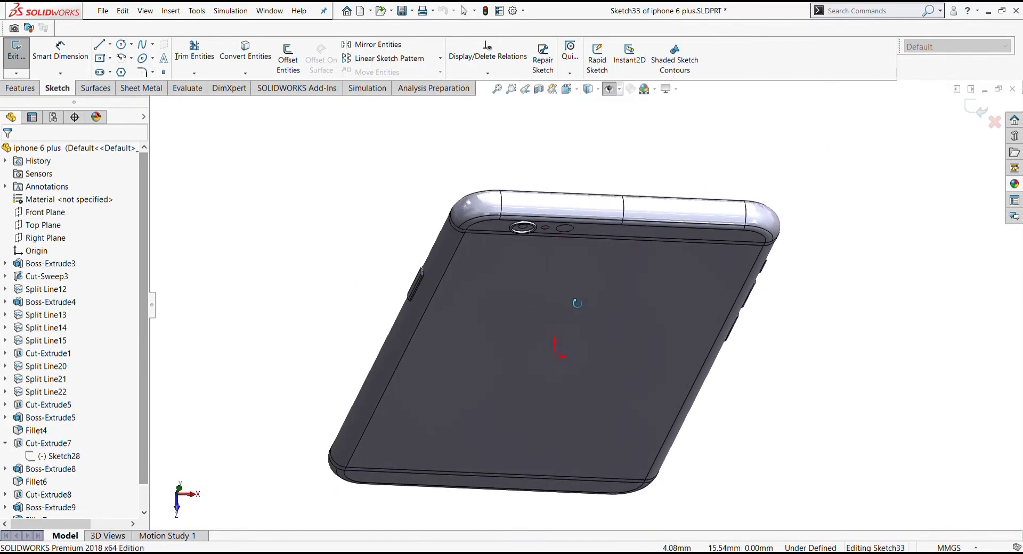
left_click(577, 92)
key("ctrl+5")
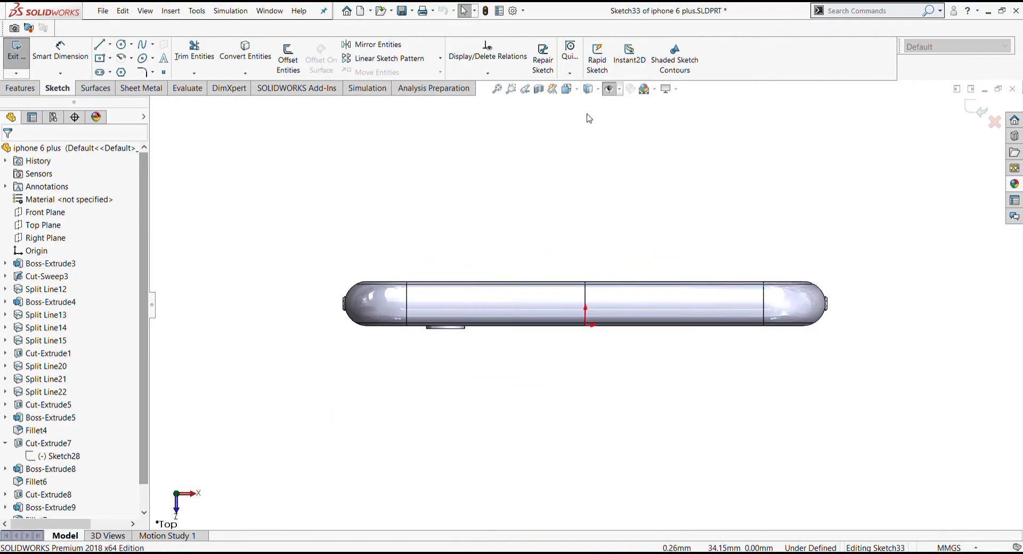
left_click(578, 92)
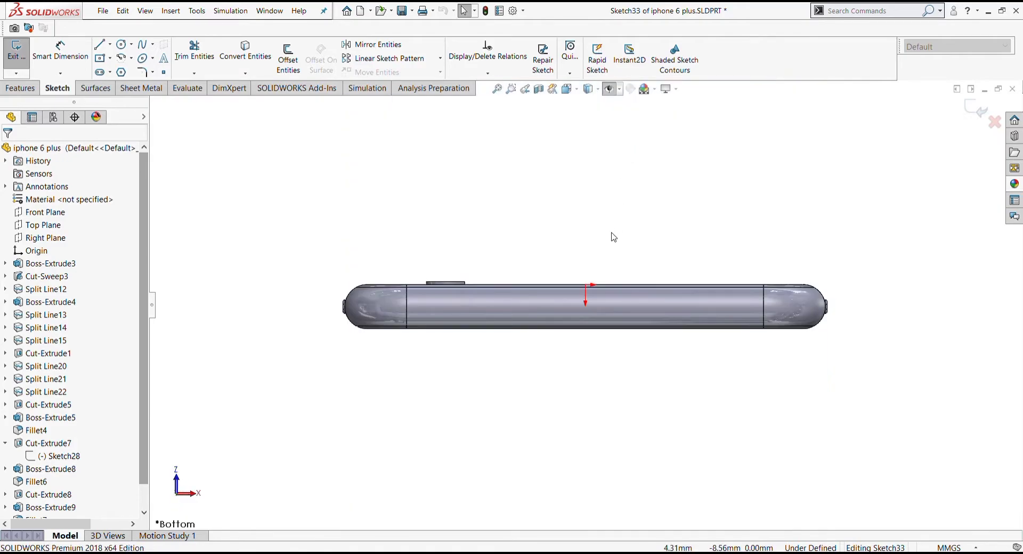
Tilt the phone, return to the Top view, then flip to the Bottom view.
mouse_move(611, 240)
middle_mouse_down()
mouse_move(611, 320)
mouse_move(610, 268)
middle_mouse_up()
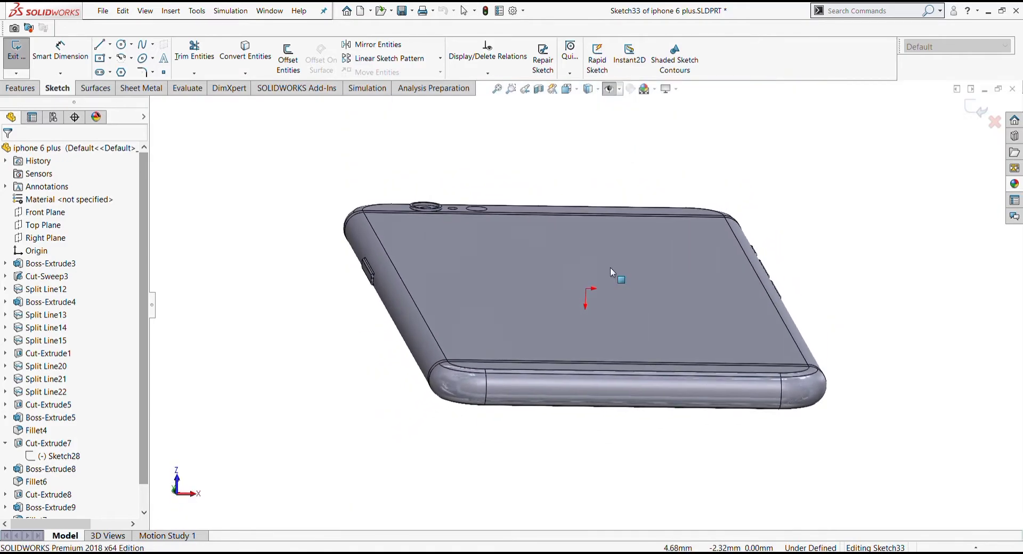
left_click(588, 88)
key("ctrl+5")
left_click(588, 88)
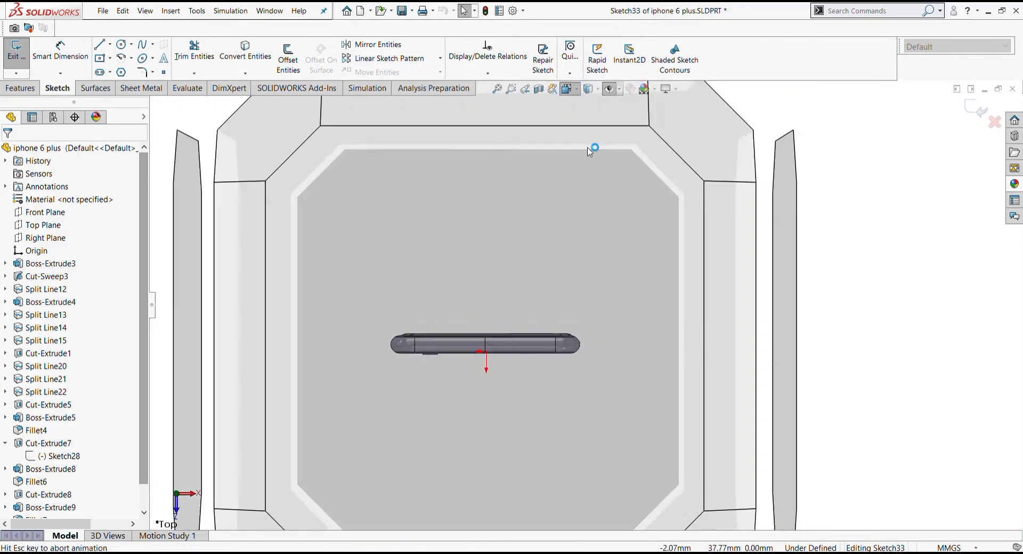
key("ctrl+6")
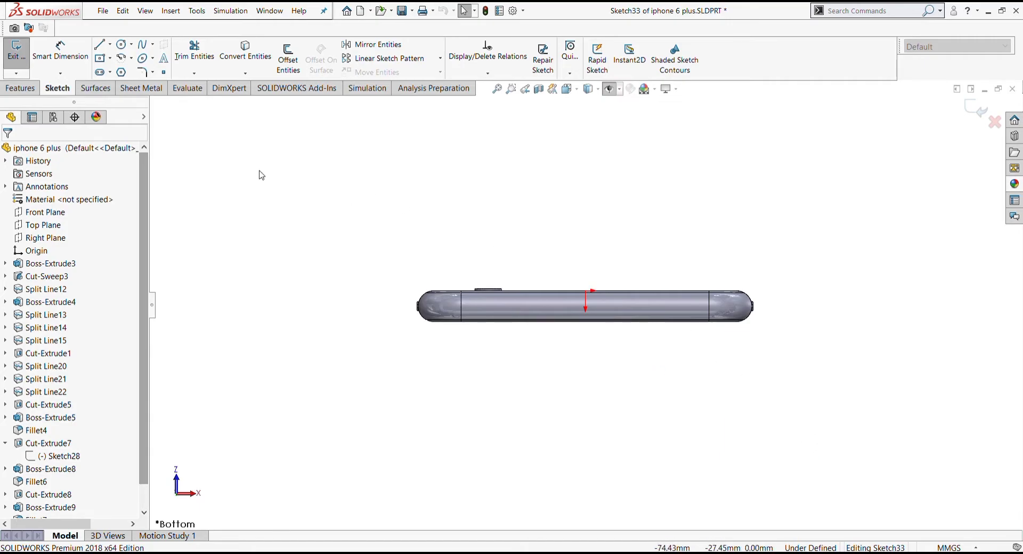
Draw a center rectangle on the phone's bottom and make its centre coincident with the origin.
left_click(100, 57)
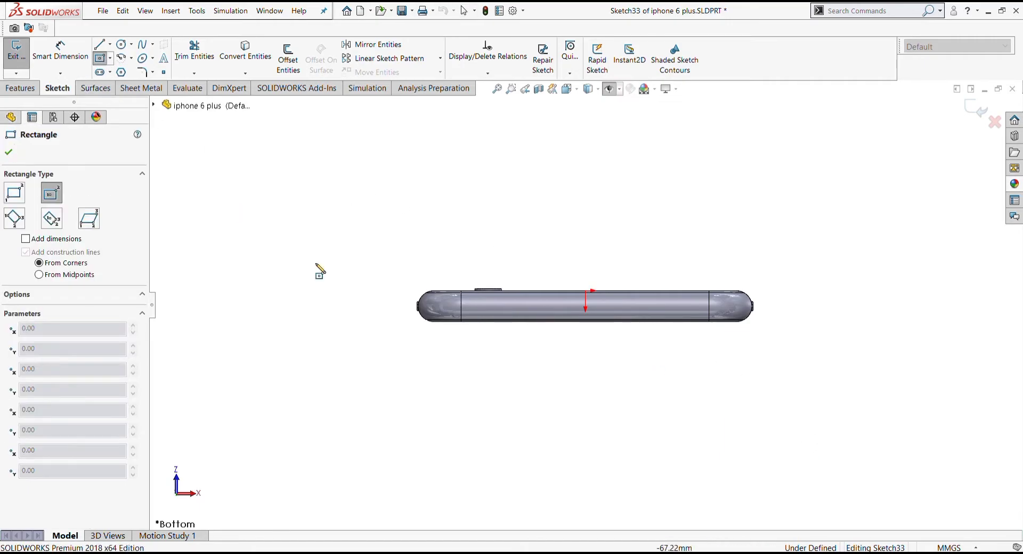
left_click(593, 304)
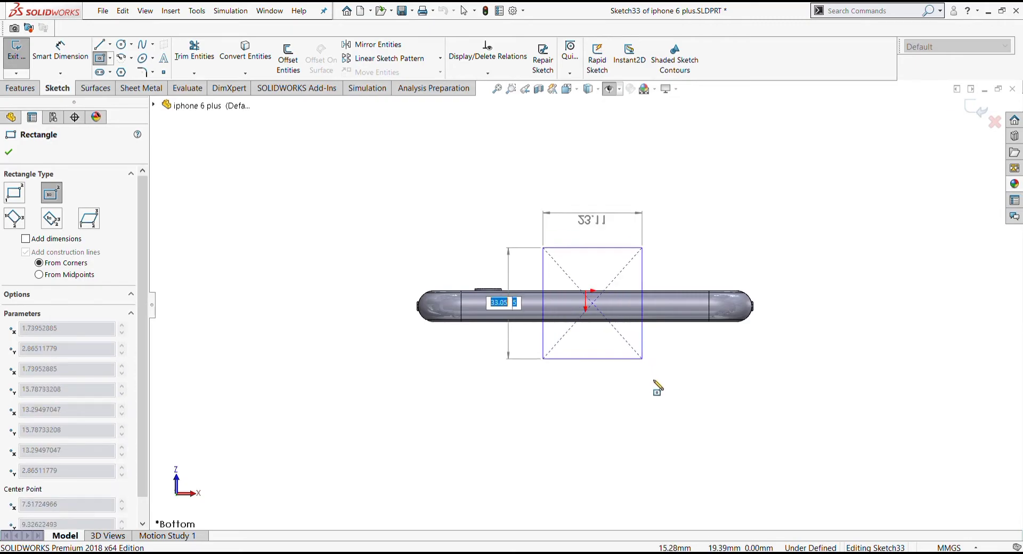
left_click(625, 310)
key("Escape")
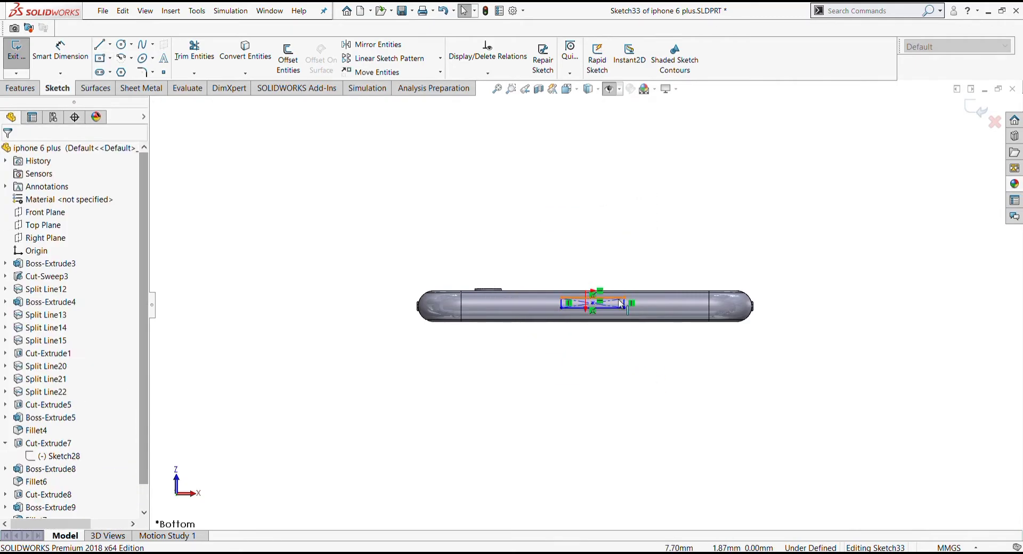
scroll(587, 308, "down", 3)
left_click(569, 301)
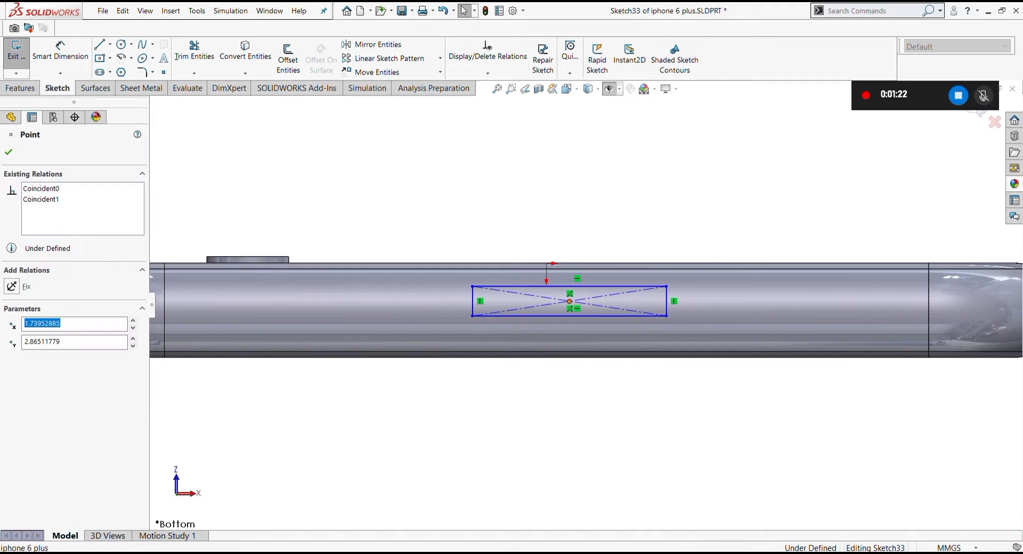
left_click(547, 263, "ctrl")
left_click(25, 295)
key("Escape")
scroll(562, 268, "up", 3)
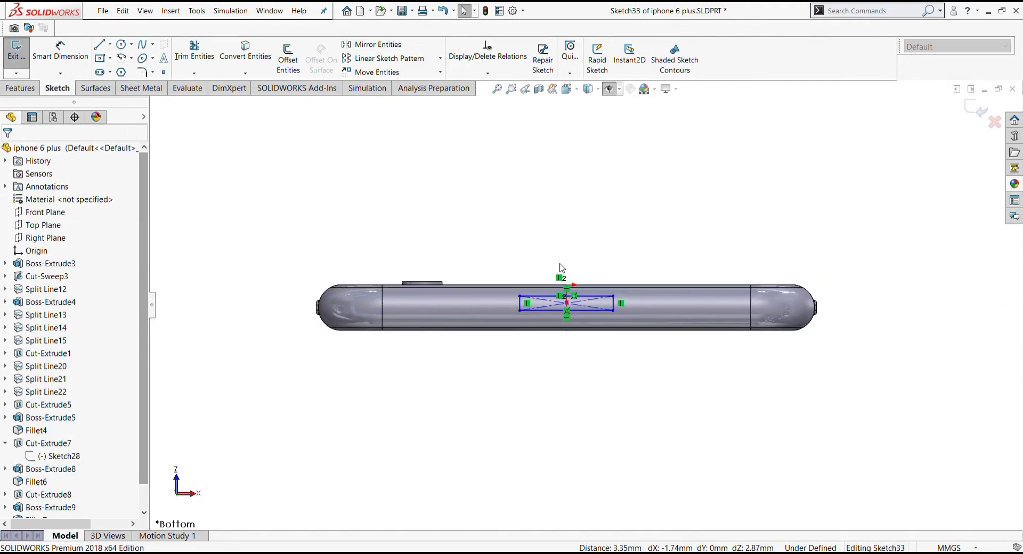
Dimension the rectangle with a 10 mm width and a 2.5 mm height.
key("d")
left_click(555, 297)
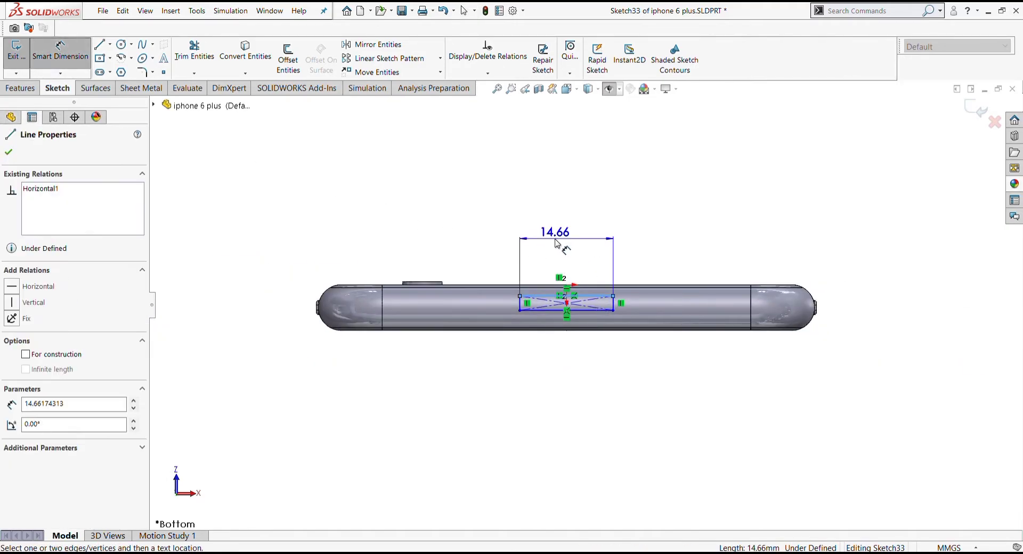
left_click(563, 242)
type("10")
key("Return")
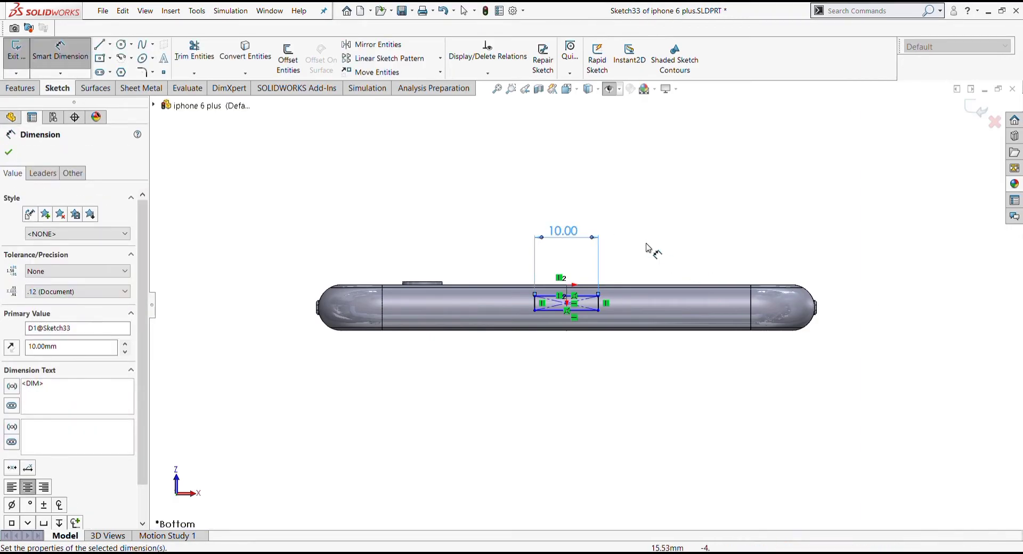
scroll(601, 318, "up", 1)
left_click(601, 307)
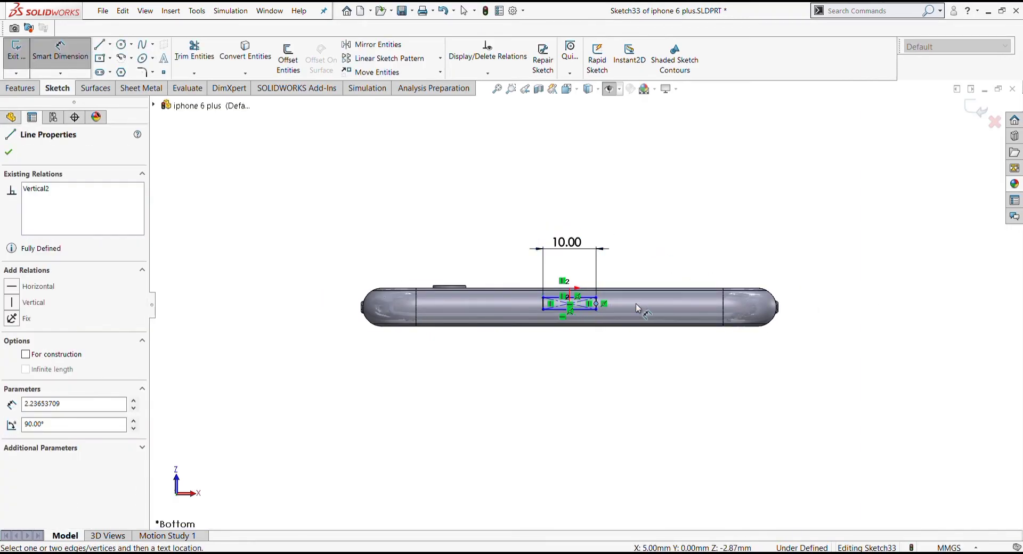
left_click(646, 268)
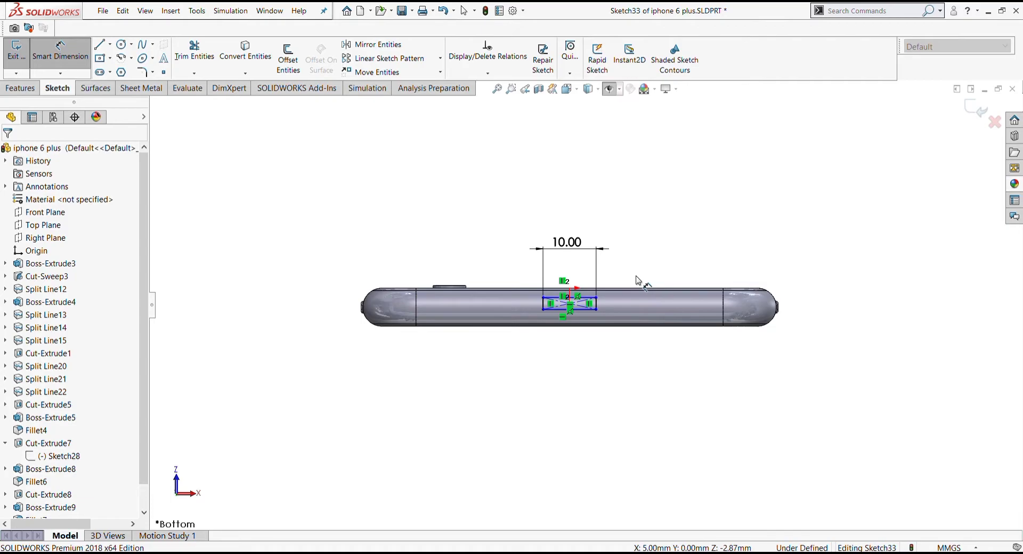
scroll(597, 304, "down", 1)
scroll(597, 304, "down", 1)
scroll(594, 304, "down", 2)
left_click(590, 301)
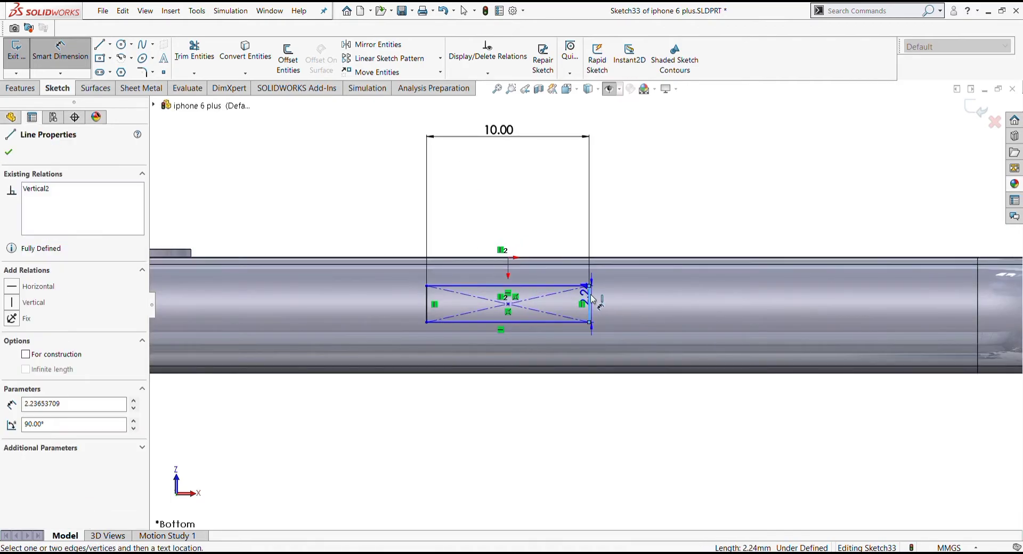
left_click(642, 305)
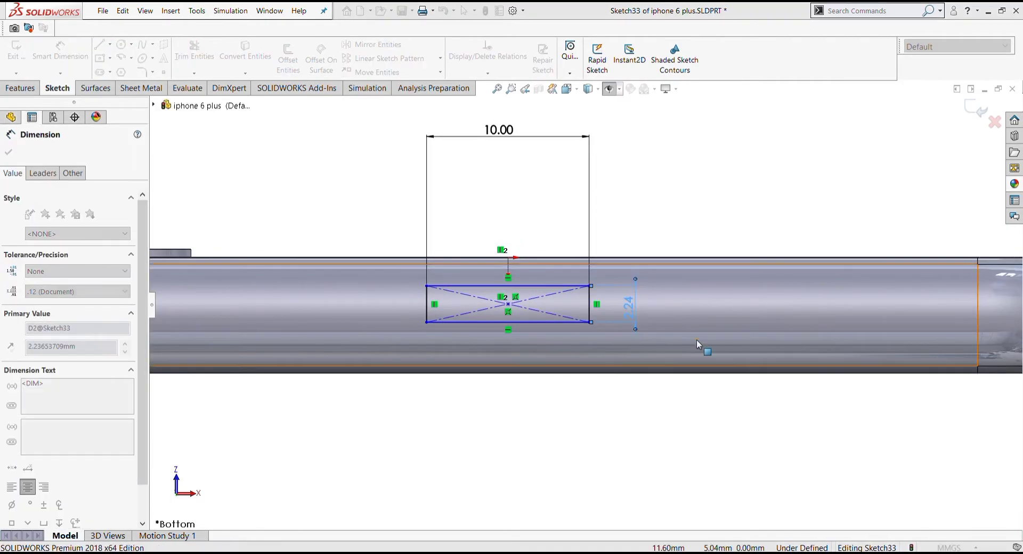
type("2.5")
key("Return")
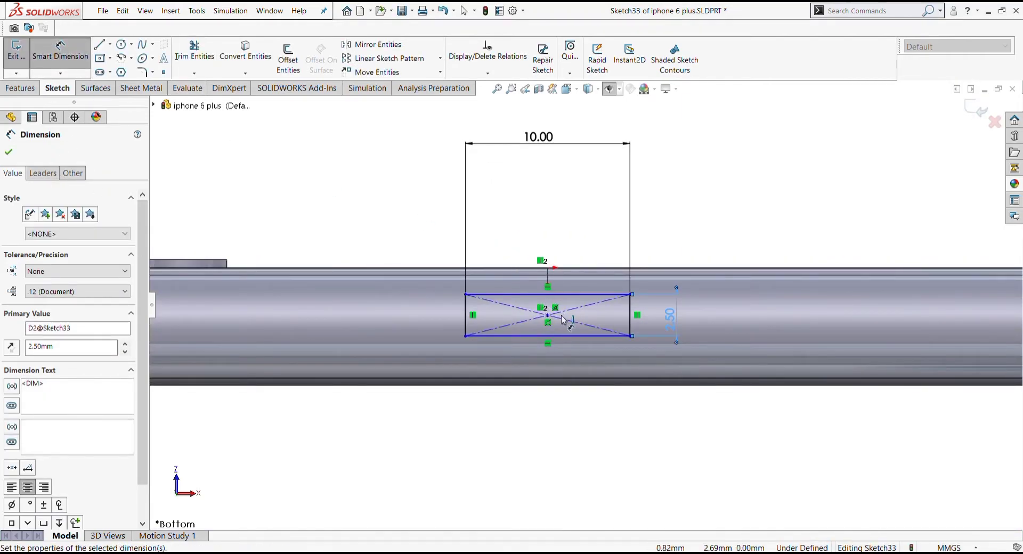
Dimension the rectangle centre 3.55 mm vertically from the phone's top edge.
left_click(549, 323)
left_click(585, 268)
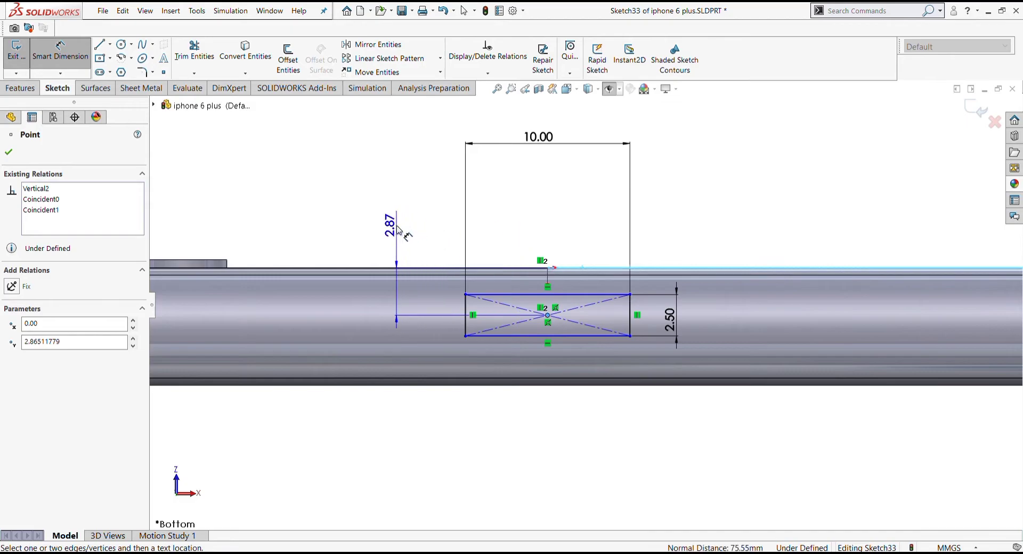
left_click(398, 230)
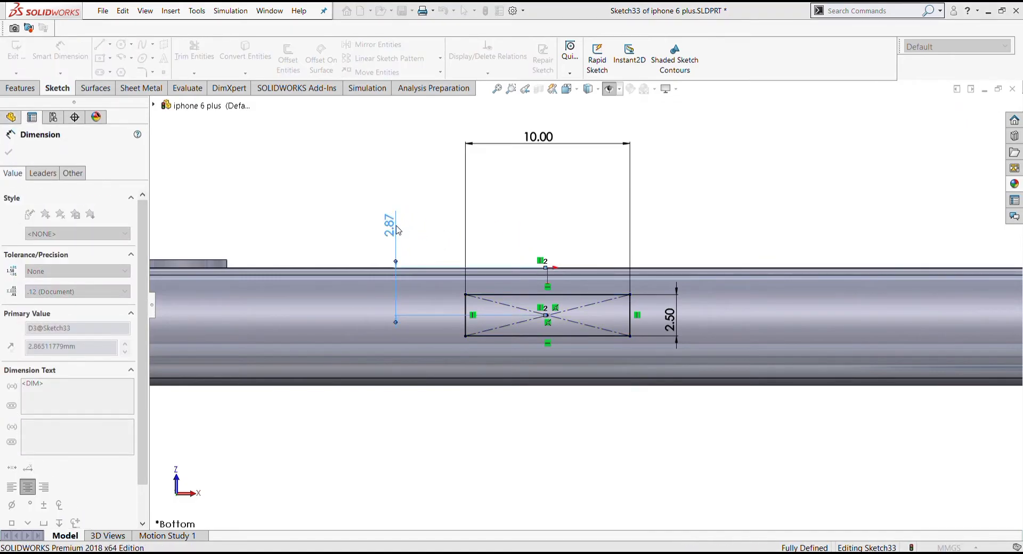
type("3.55")
key("Return")
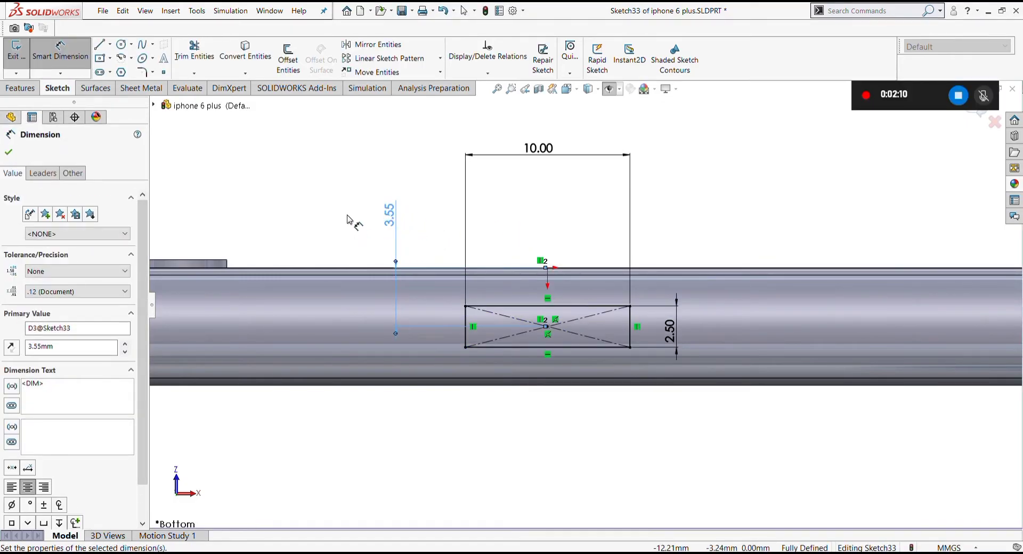
key("Escape")
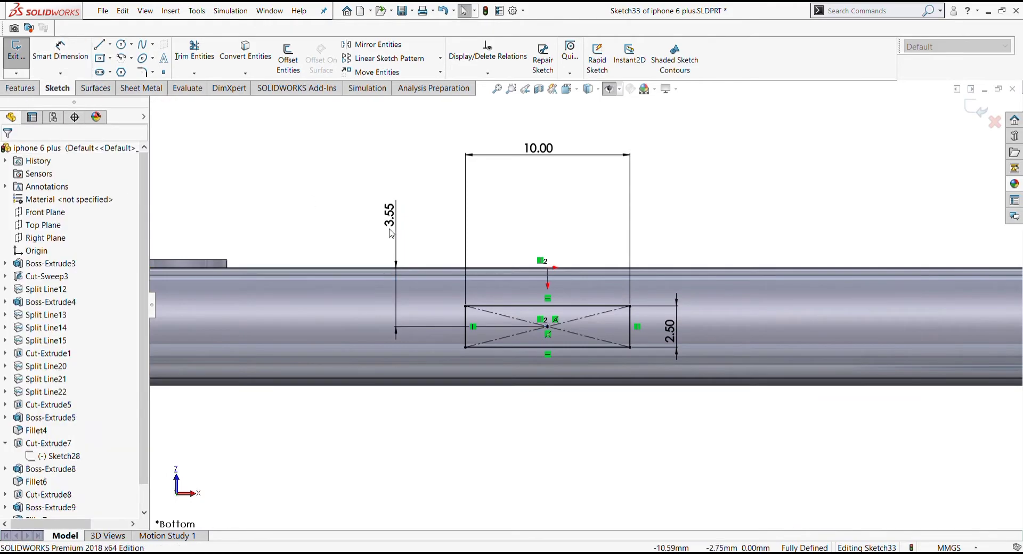
scroll(590, 302, "down", 2)
scroll(590, 301, "down", 2)
scroll(590, 302, "down", 1)
Change the rectangle width dimension from 10 to 8 mm.
left_click(572, 256)
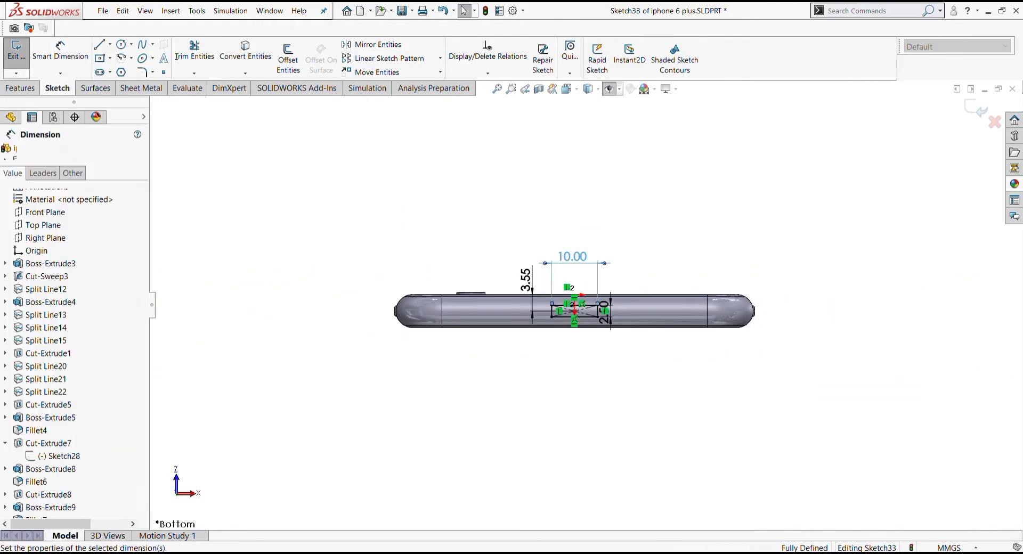
type("8")
key("Return")
scroll(604, 315, "up", 3)
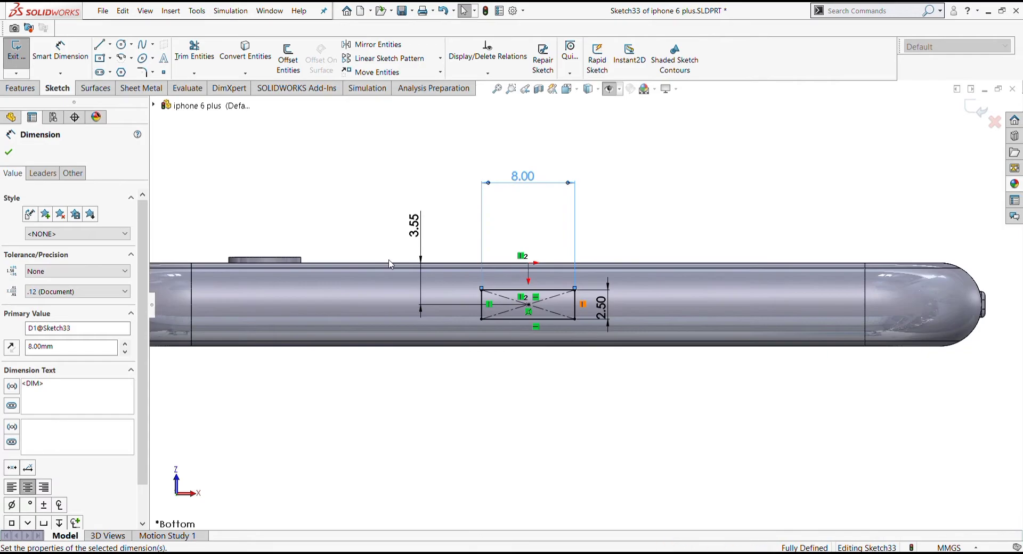
Round all four rectangle corners with 1.00 mm sketch fillets to form a slot outline.
left_click(142, 72)
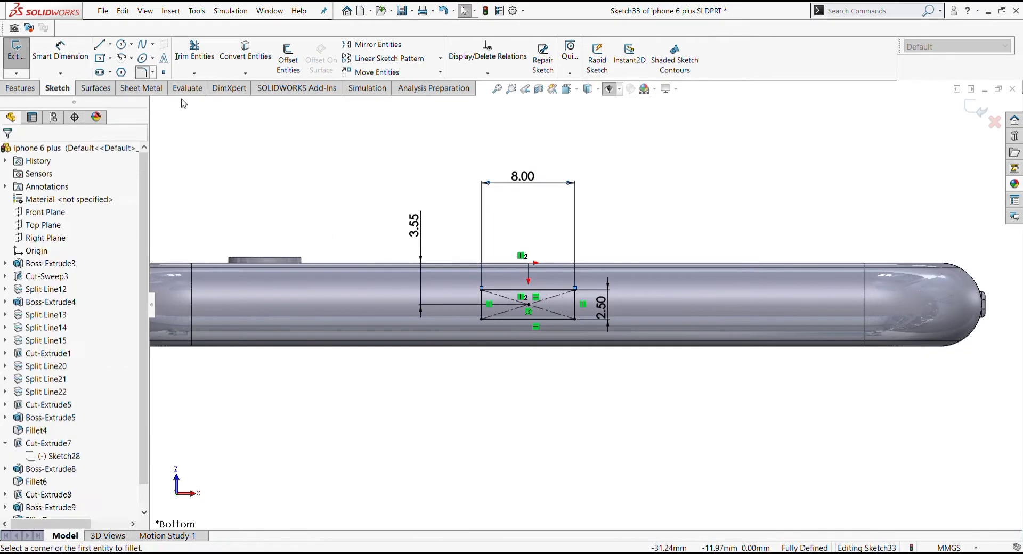
left_click(487, 291)
left_click(482, 307)
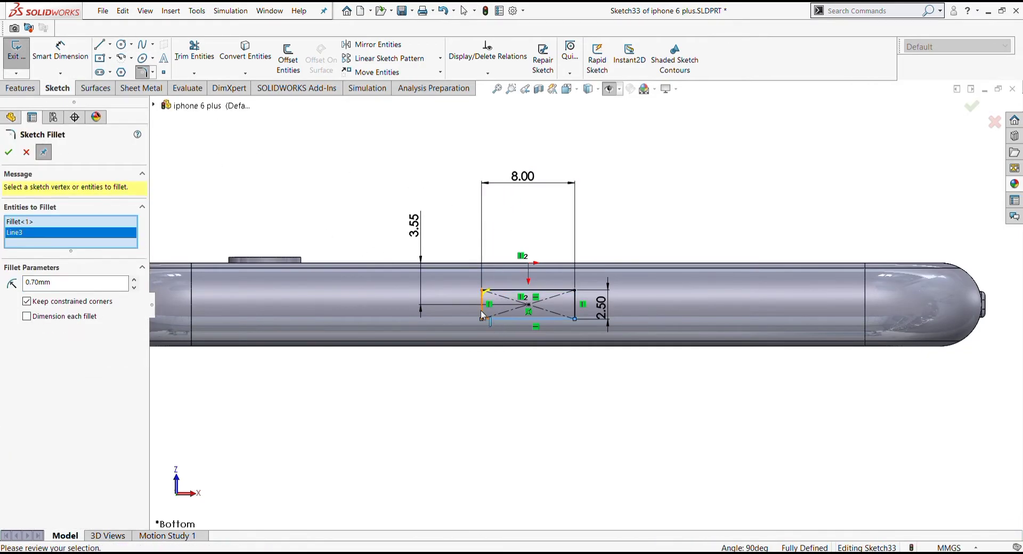
left_click(481, 318)
left_click(575, 319)
left_click(574, 291)
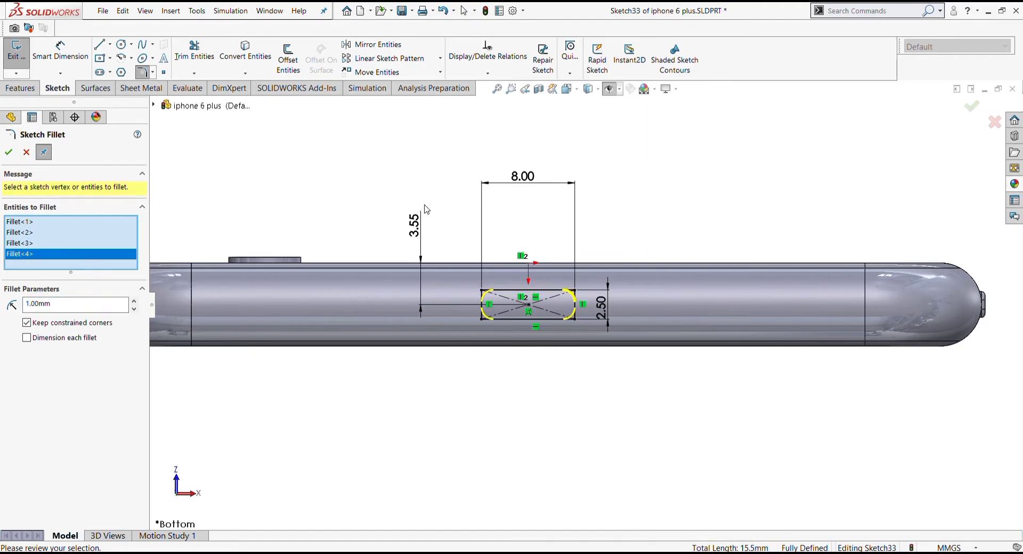
scroll(427, 209, "down", 3)
left_click(9, 152)
scroll(660, 349, "up", 2)
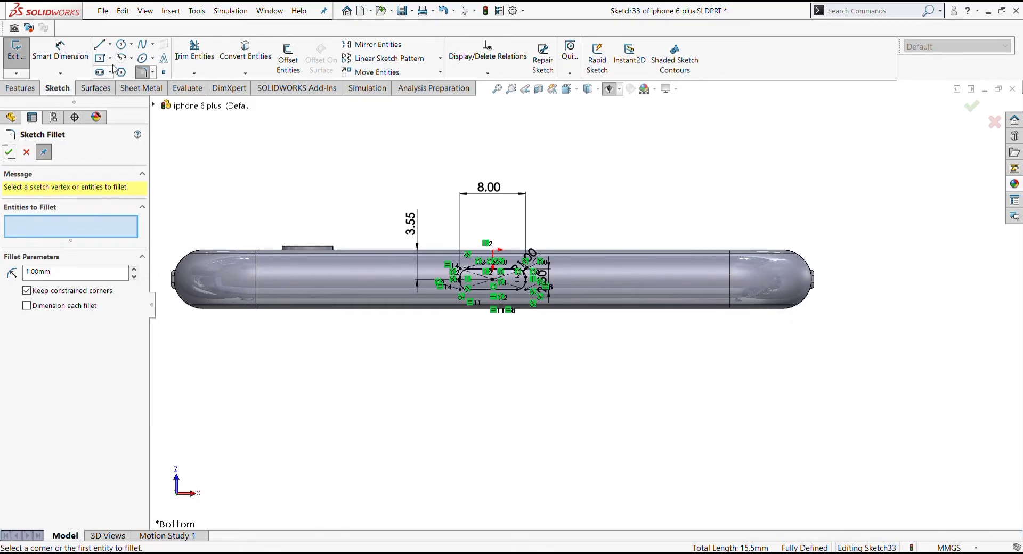
scroll(542, 290, "up", 2)
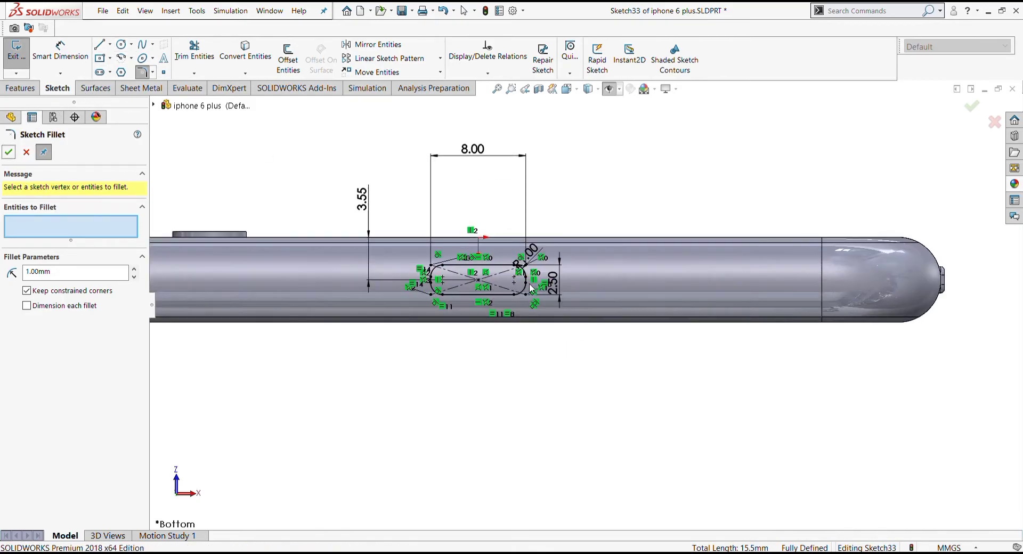
scroll(538, 289, "up", 3)
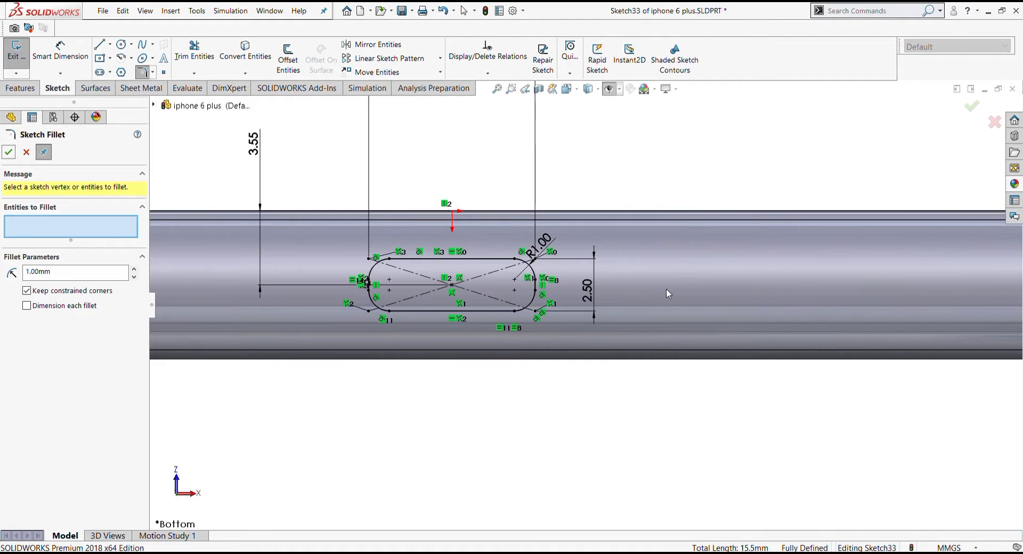
scroll(586, 298, "down", 3)
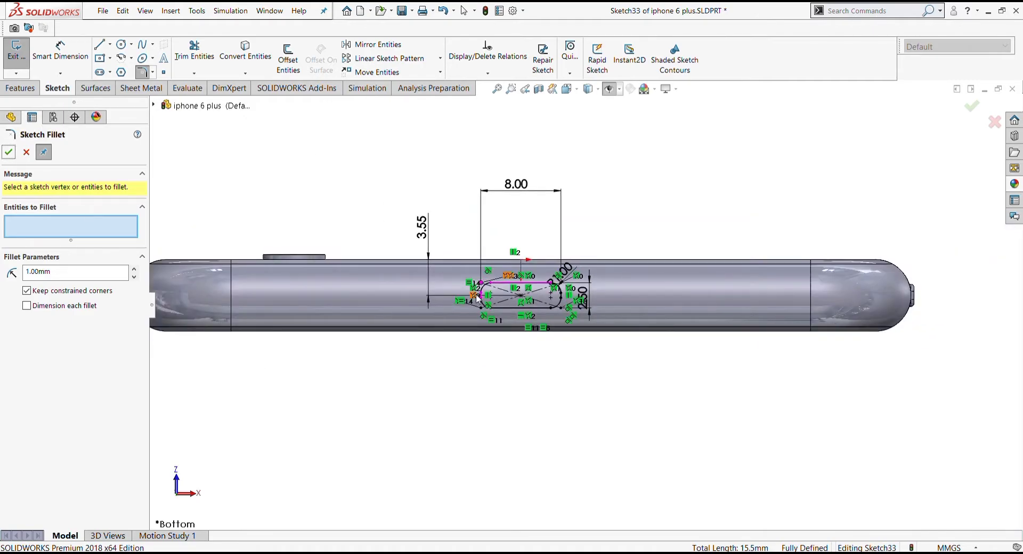
scroll(477, 297, "up", 3)
scroll(538, 292, "up", 3)
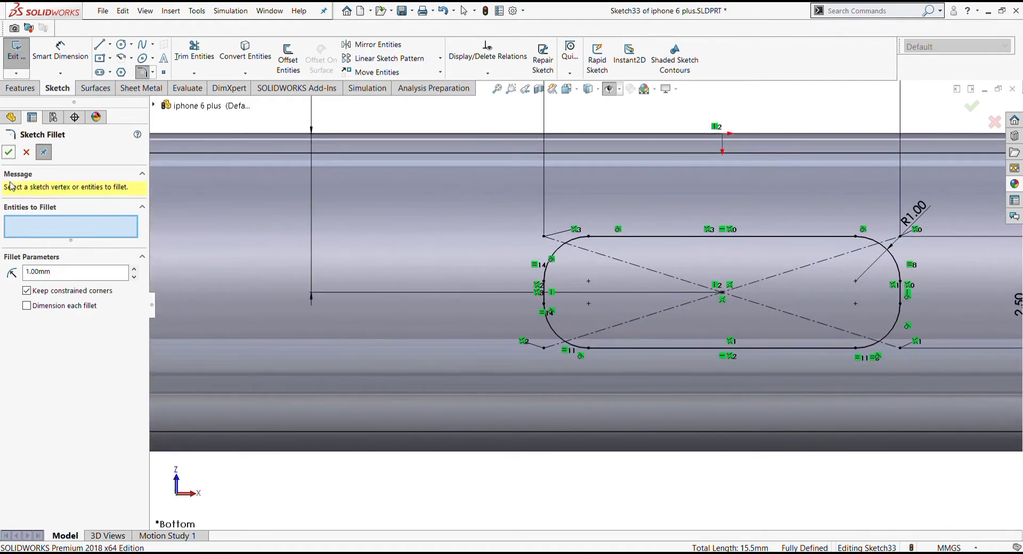
left_click(9, 152)
left_click(122, 44)
scroll(554, 308, "down", 1)
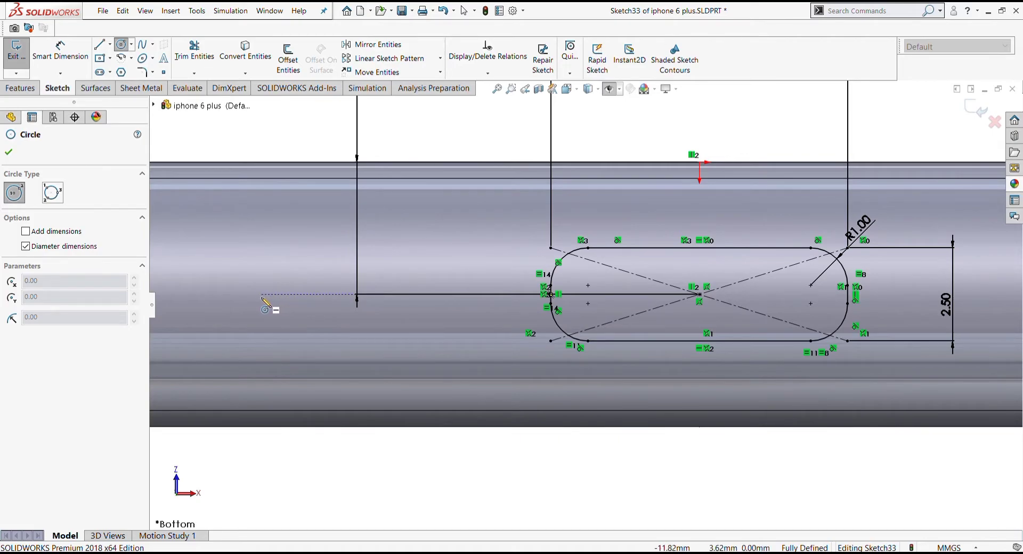
Draw a small circle left of the slot on the phone's bottom edge.
left_click(261, 294)
scroll(354, 358, "down", 2)
scroll(354, 357, "down", 3)
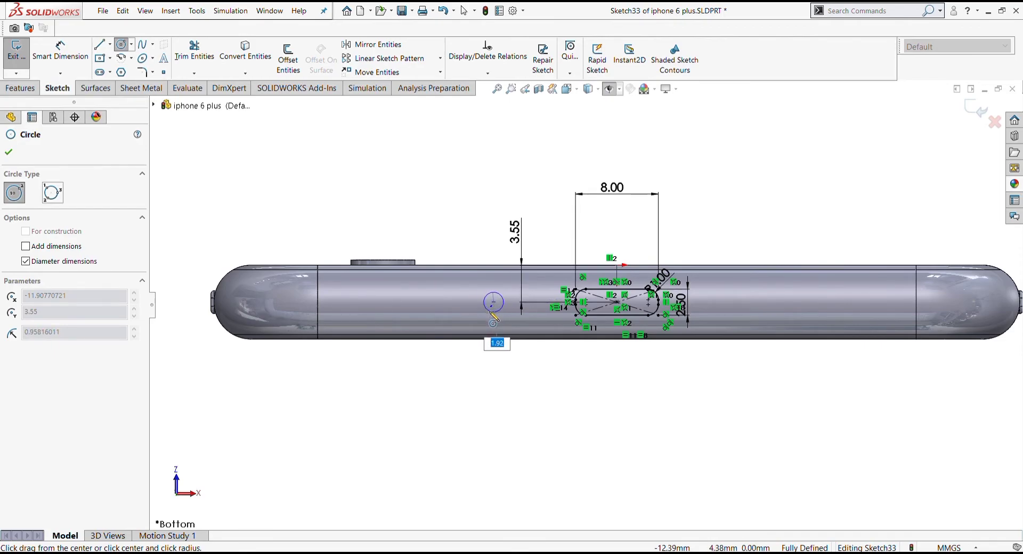
left_click(492, 315)
key("Escape")
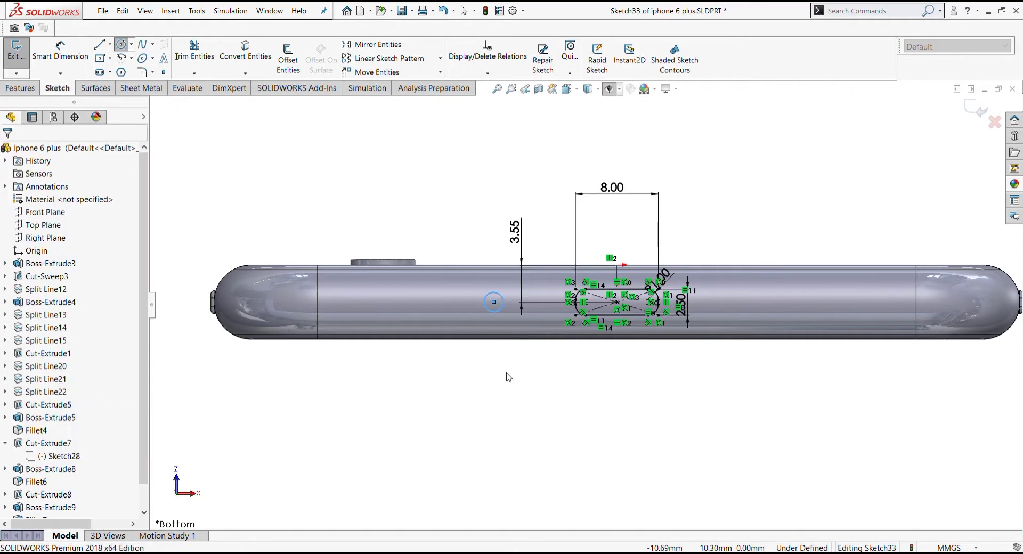
Linearly pattern the circle leftward as 5 instances at 2.50 mm spacing.
left_click(392, 59)
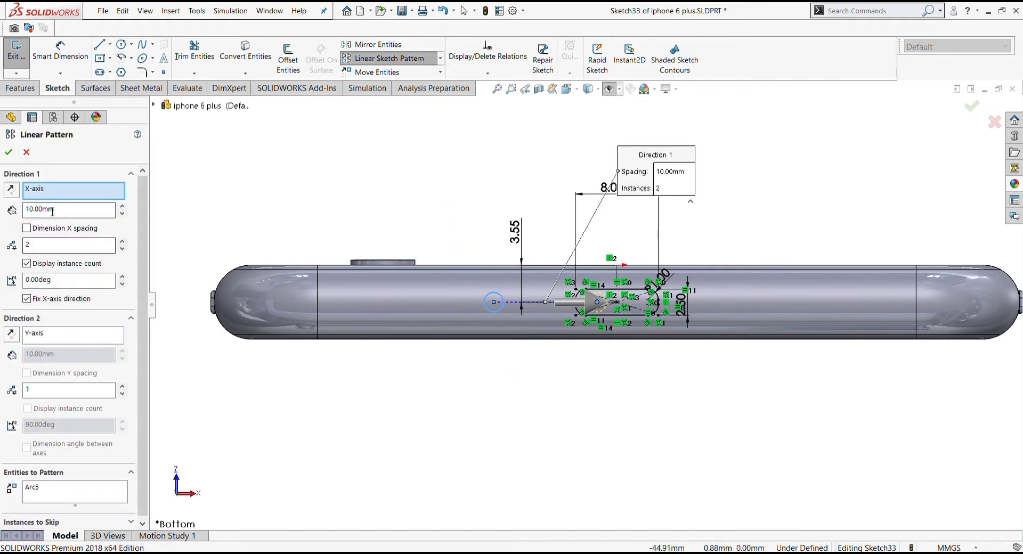
left_click(11, 190)
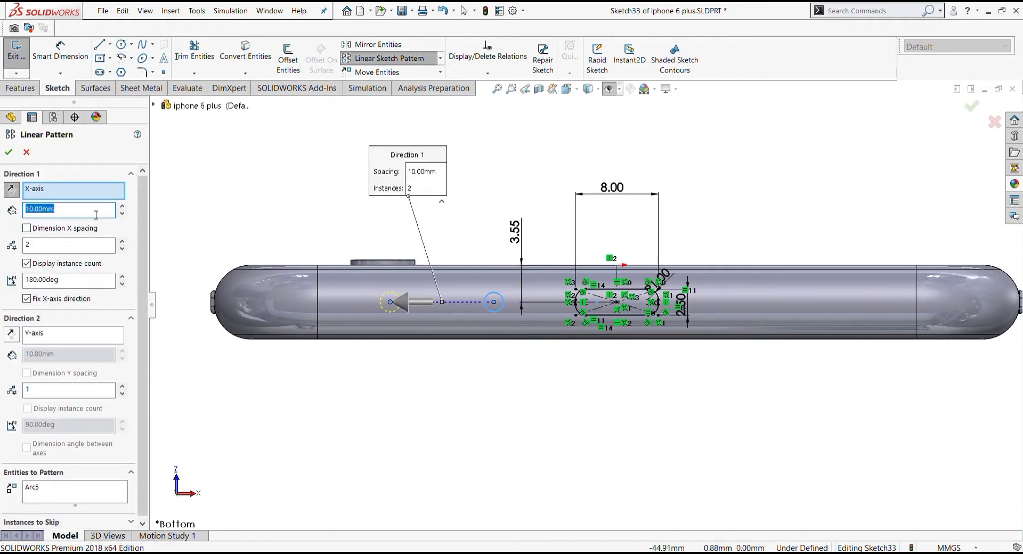
type("1")
type("2")
key("Return")
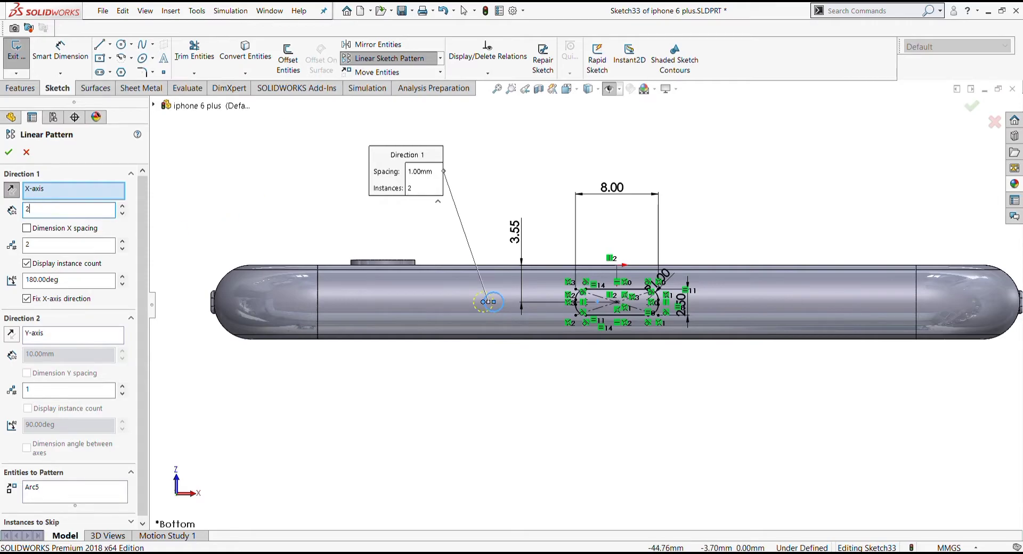
key("Return")
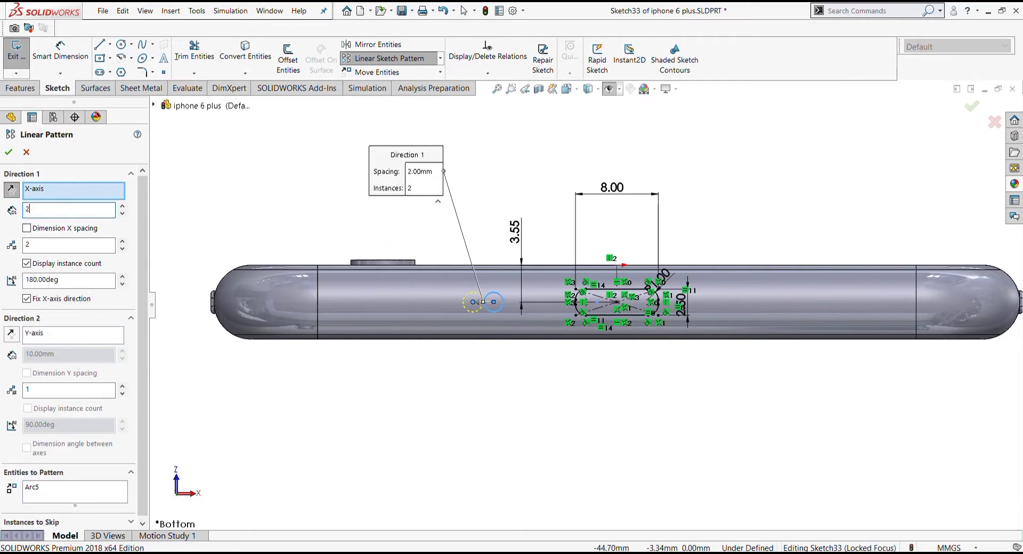
type(".5")
key("Return")
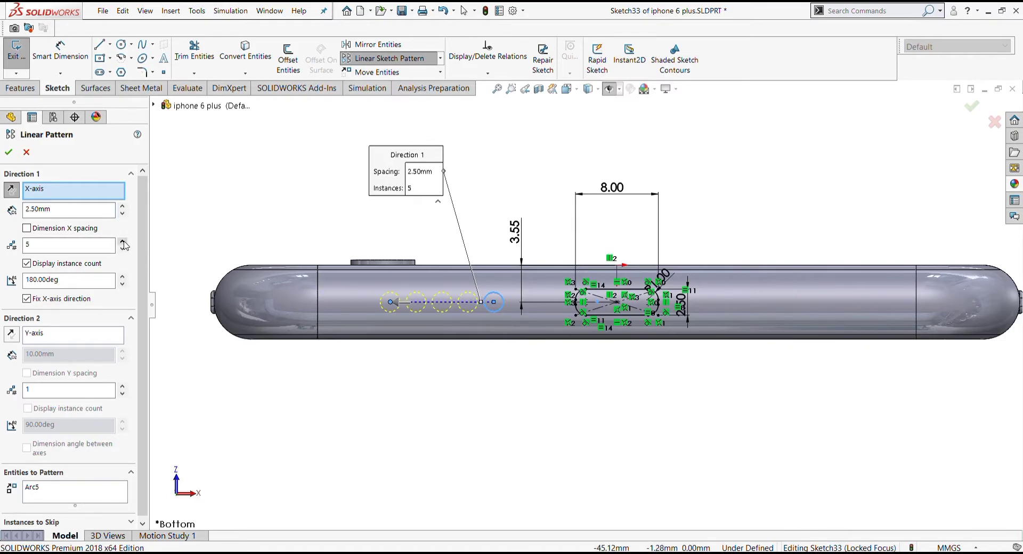
key("Return")
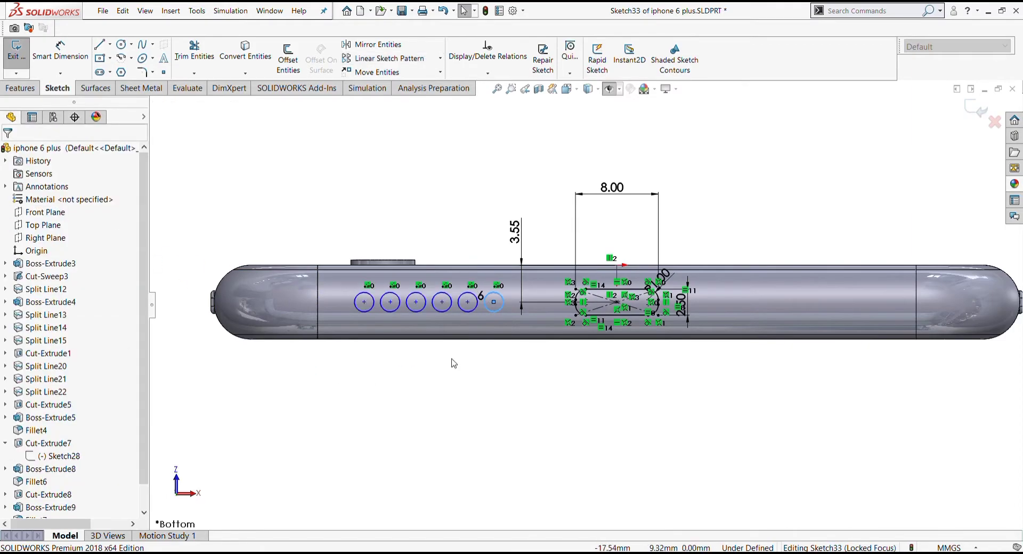
scroll(586, 306, "up", 3)
scroll(849, 327, "down", 2)
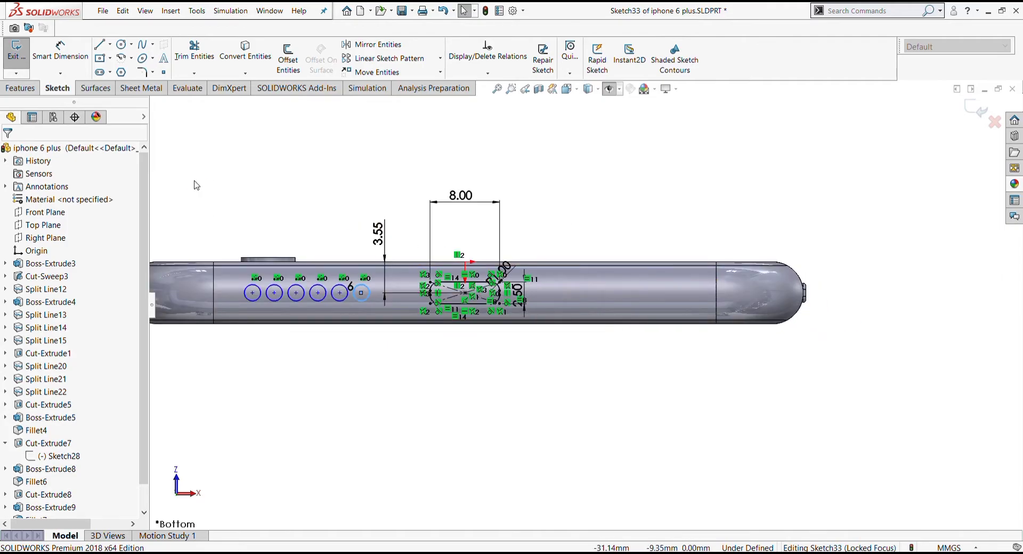
left_click(18, 89)
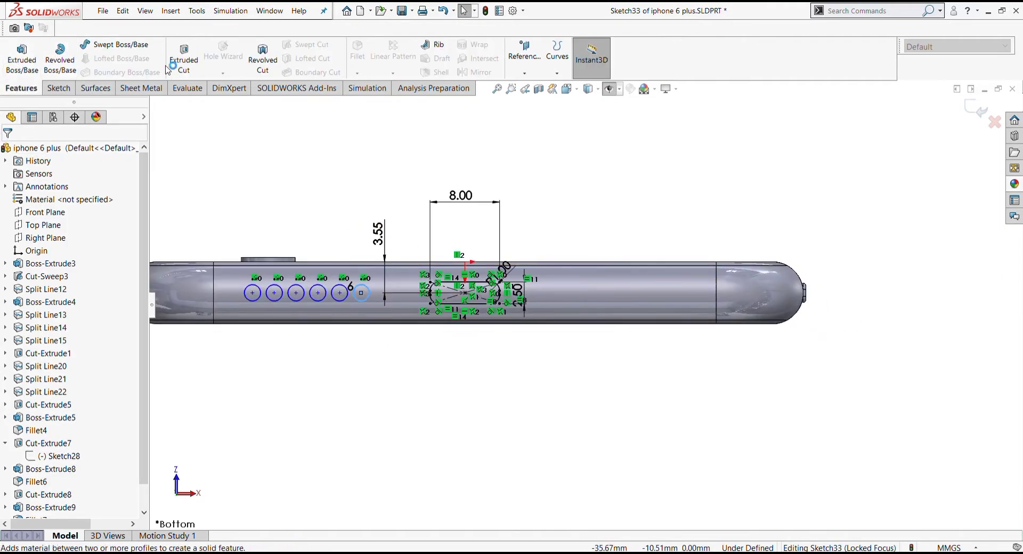
Start an extruded cut from Sketch33 with a reversed 100 mm start offset.
left_click(184, 56)
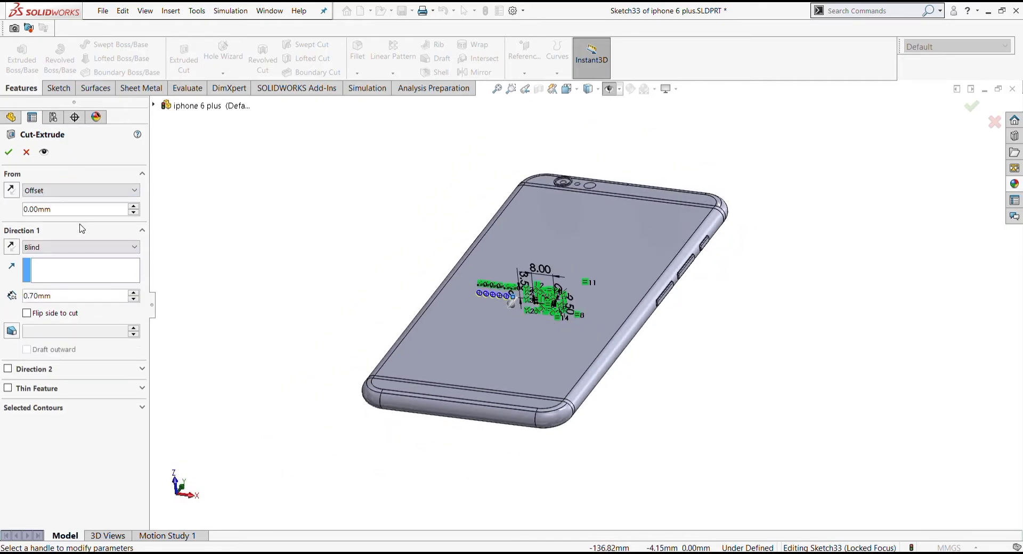
left_click(96, 211)
type("50")
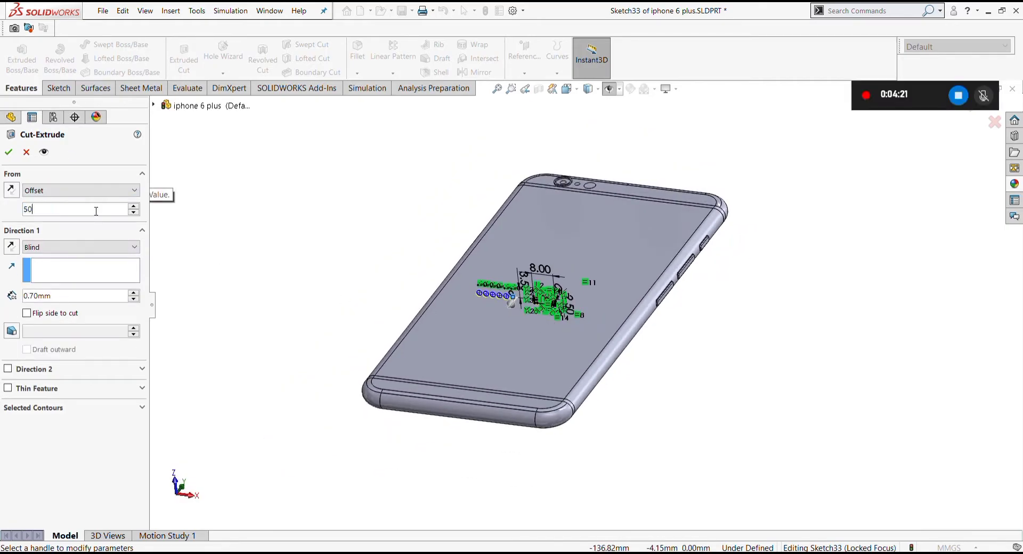
key("Return")
left_click(11, 190)
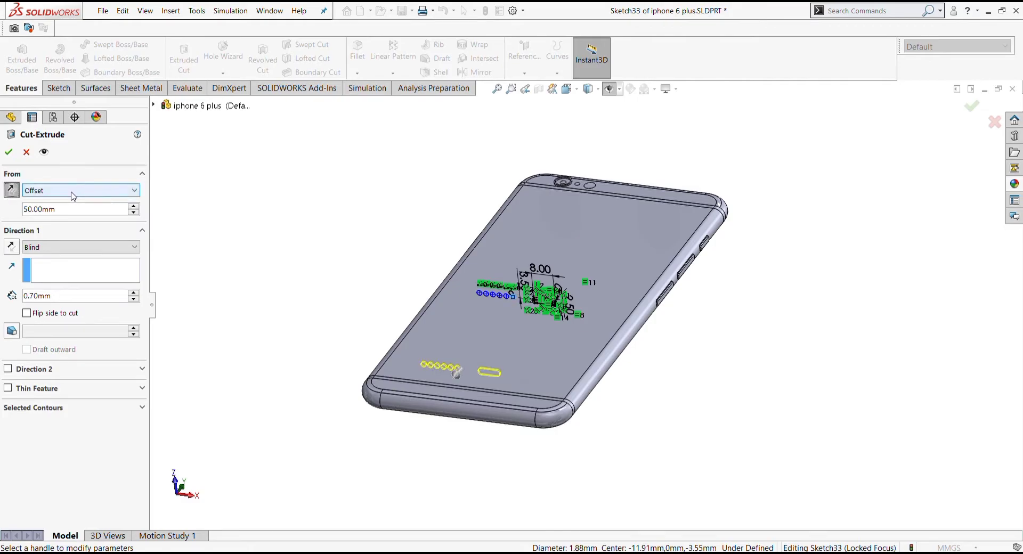
type("70")
key("Return")
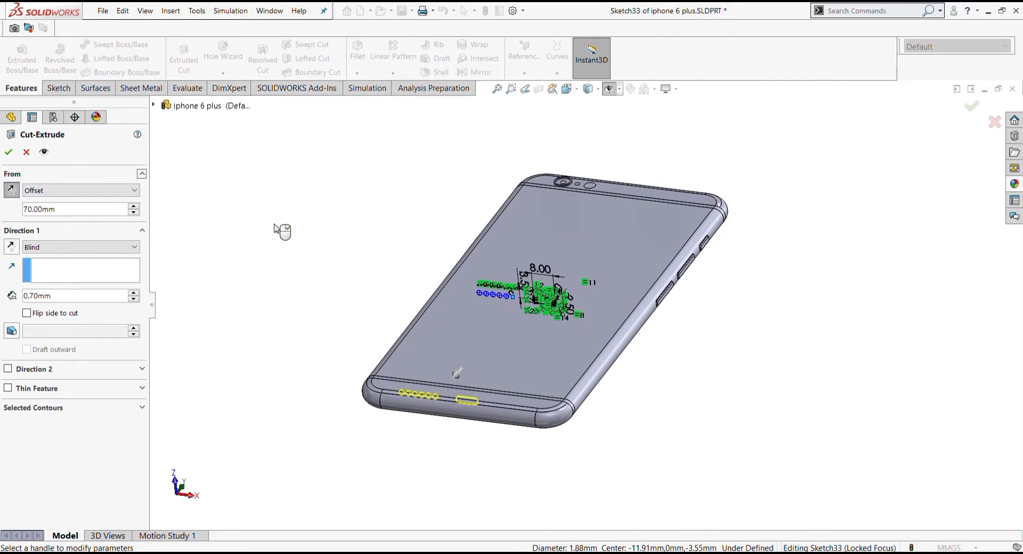
double_click(68, 210)
type("100")
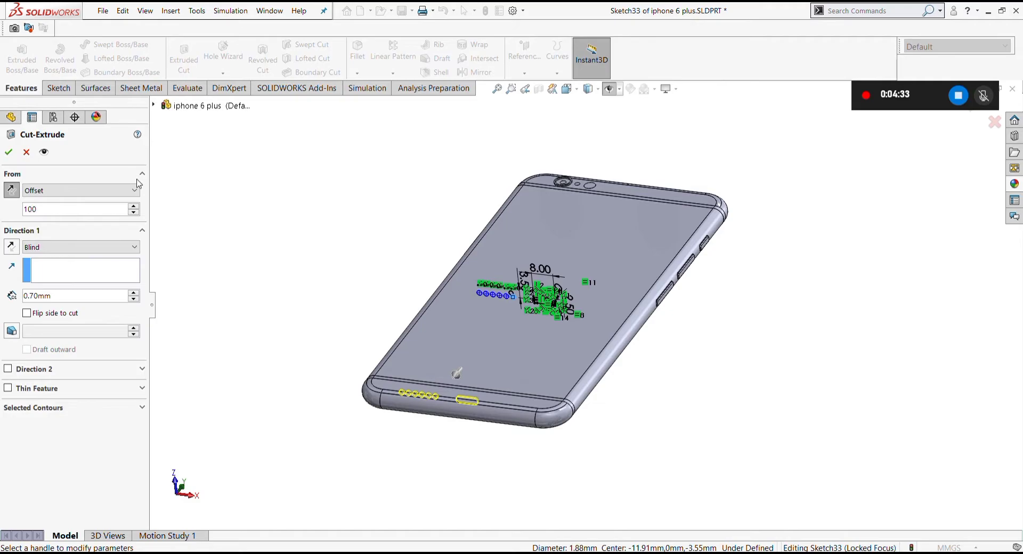
key("Return")
middle_click_drag(274, 247, 320, 293)
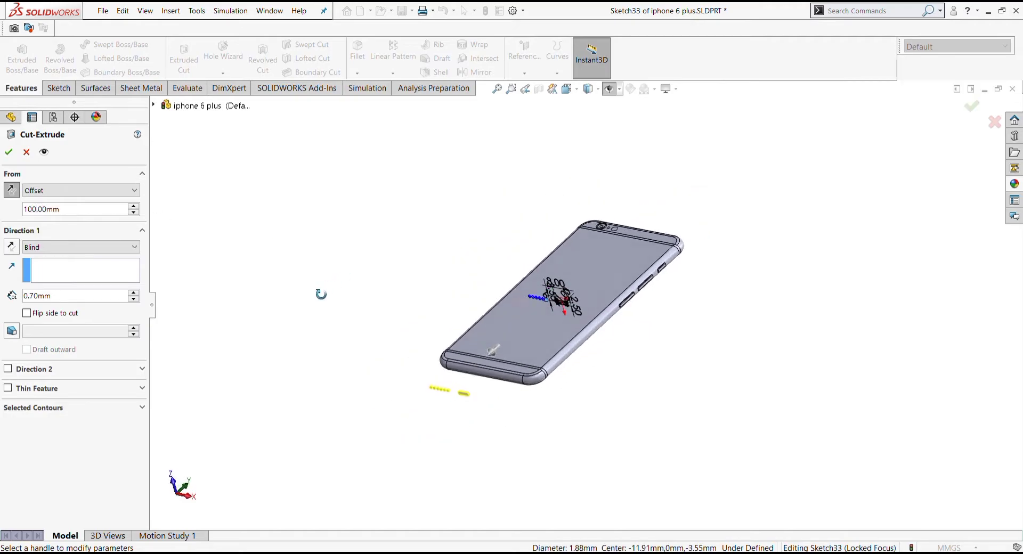
Cut 0.70 mm blind in Direction 1 and 26 mm in Direction 2.
left_click(133, 293)
left_click(132, 293)
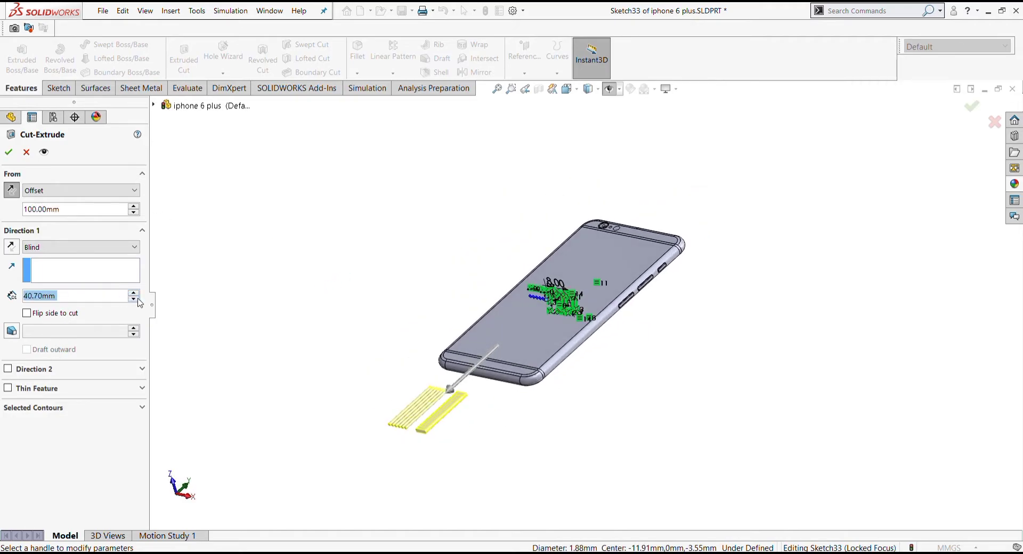
left_click(8, 369)
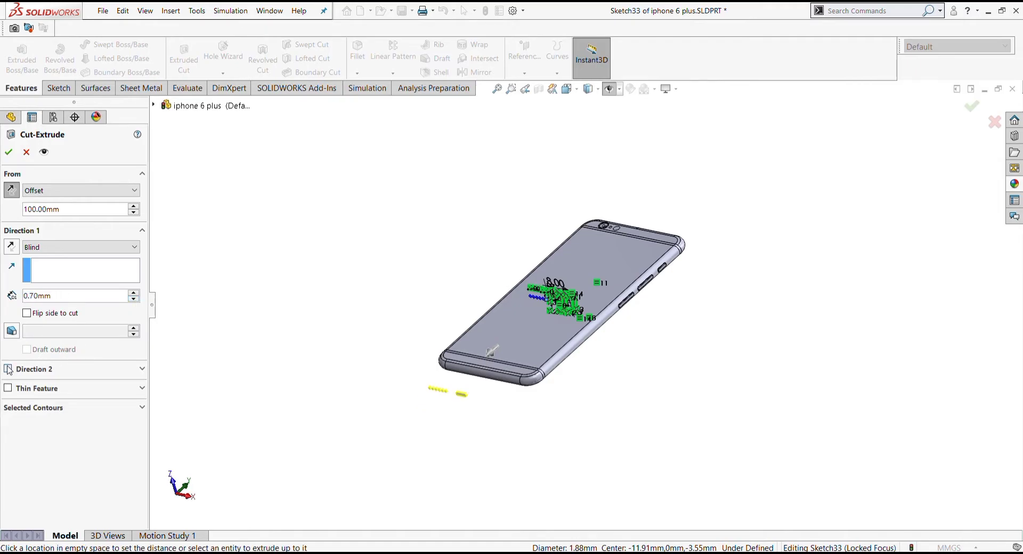
left_click(135, 401)
left_click(134, 401)
left_click(135, 401)
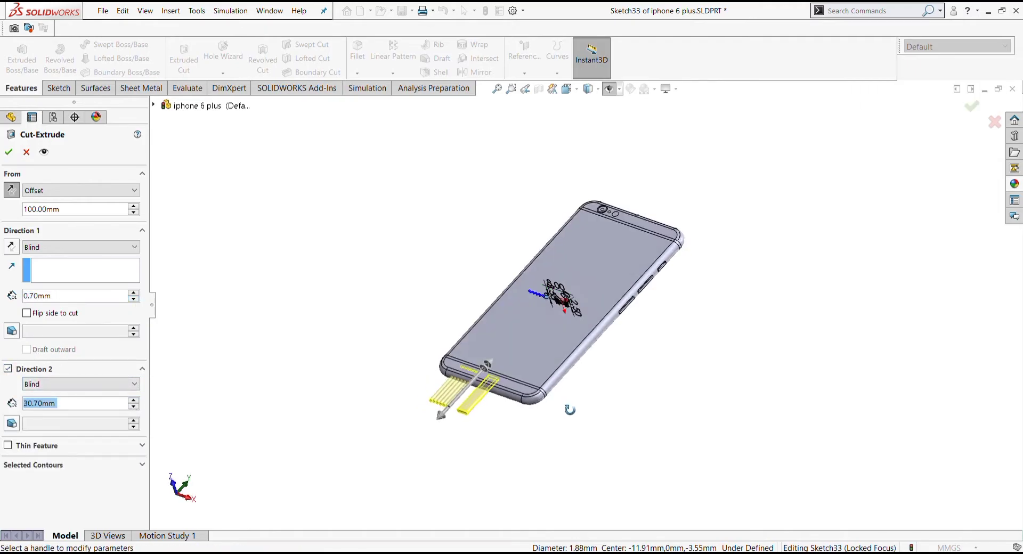
left_click(81, 404)
double_click(81, 403)
type("25")
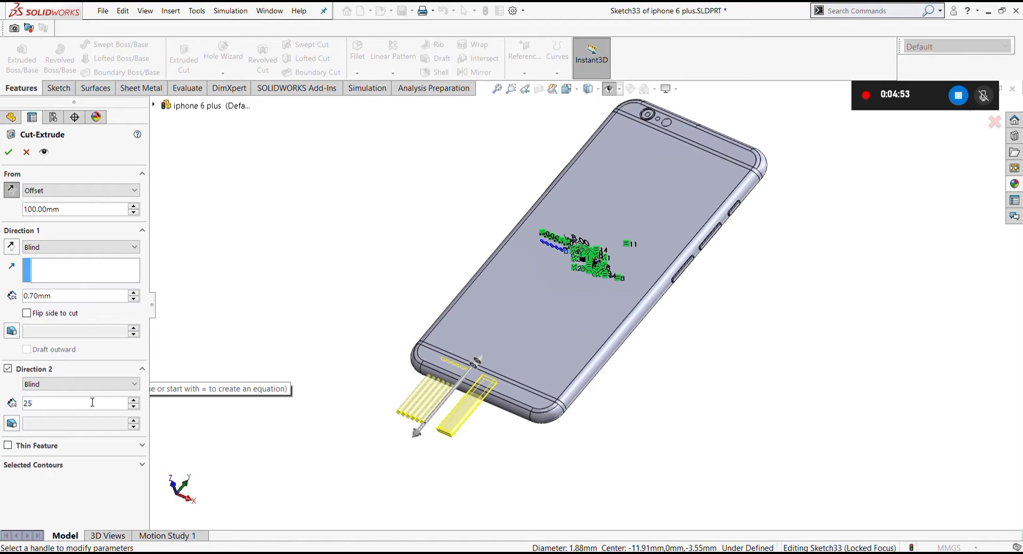
key("Return")
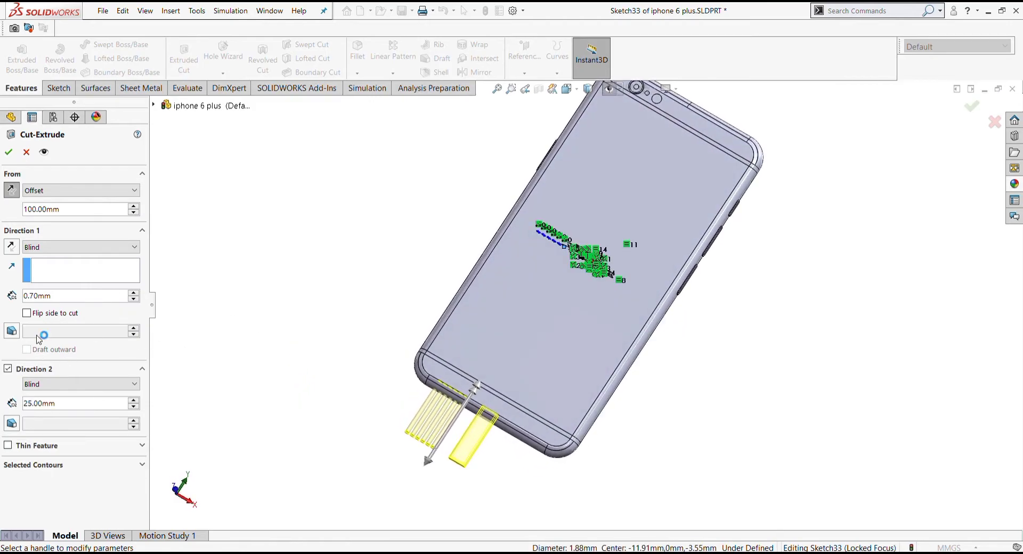
type("26")
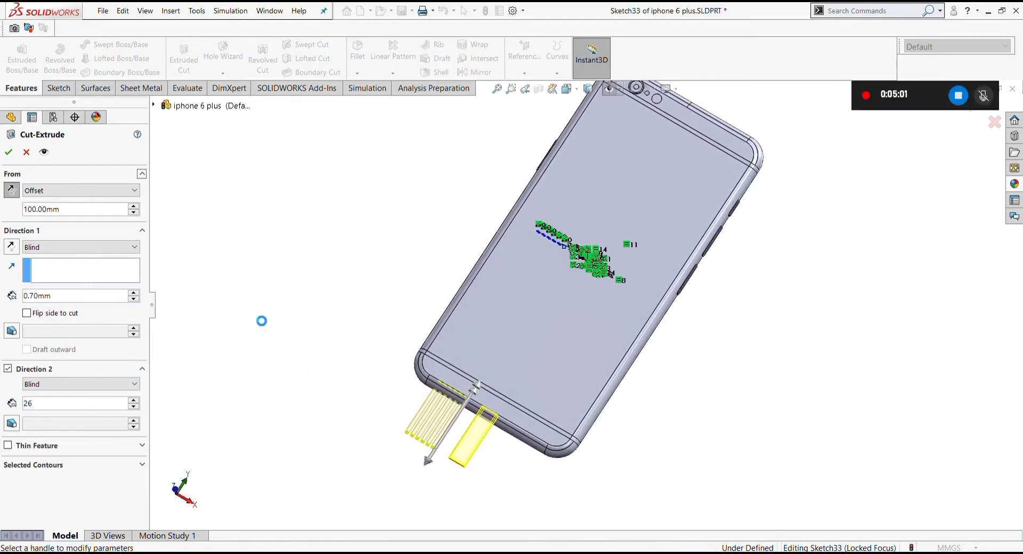
key("Return")
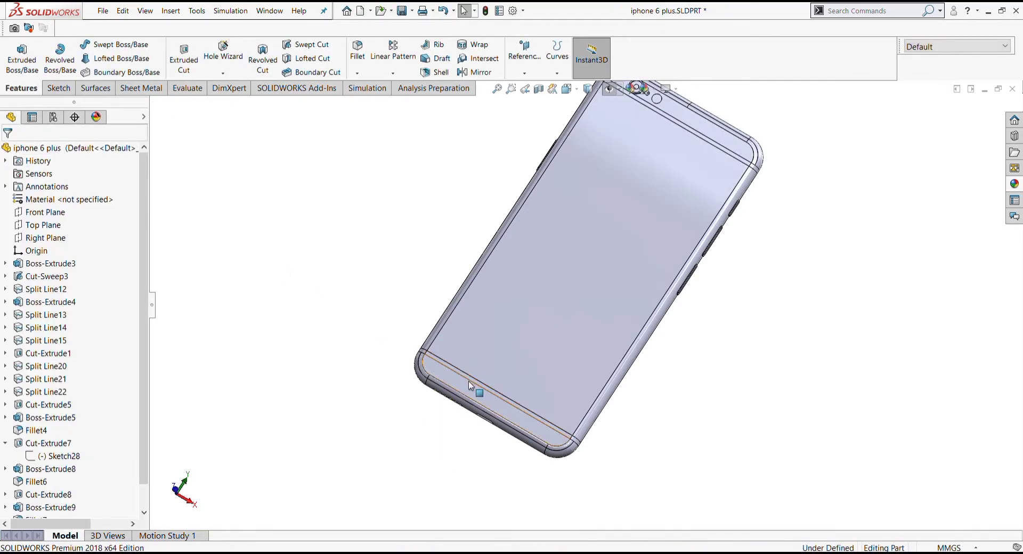
Start a new sketch on the Top Plane, viewed from the bottom.
left_click(42, 225)
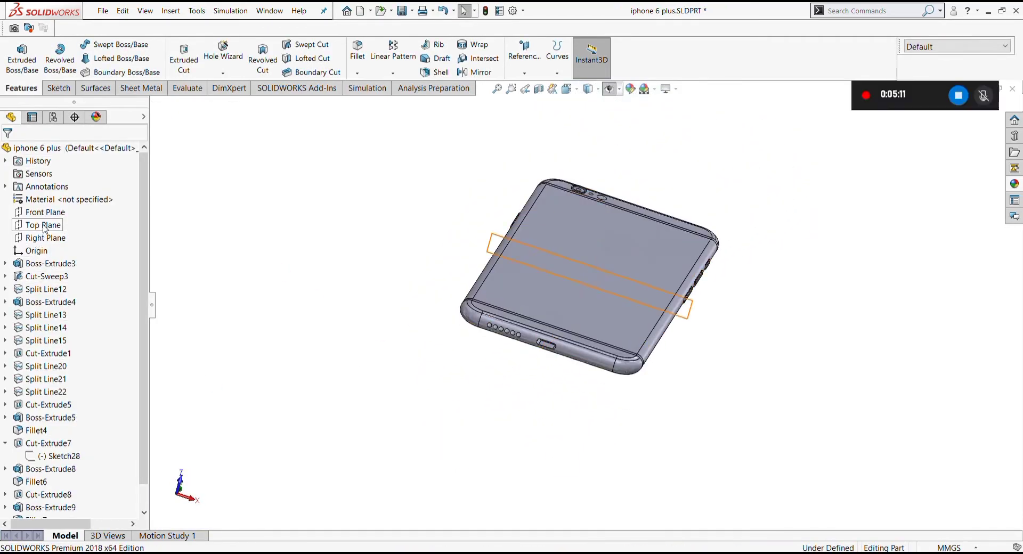
left_click(48, 212)
left_click(580, 93)
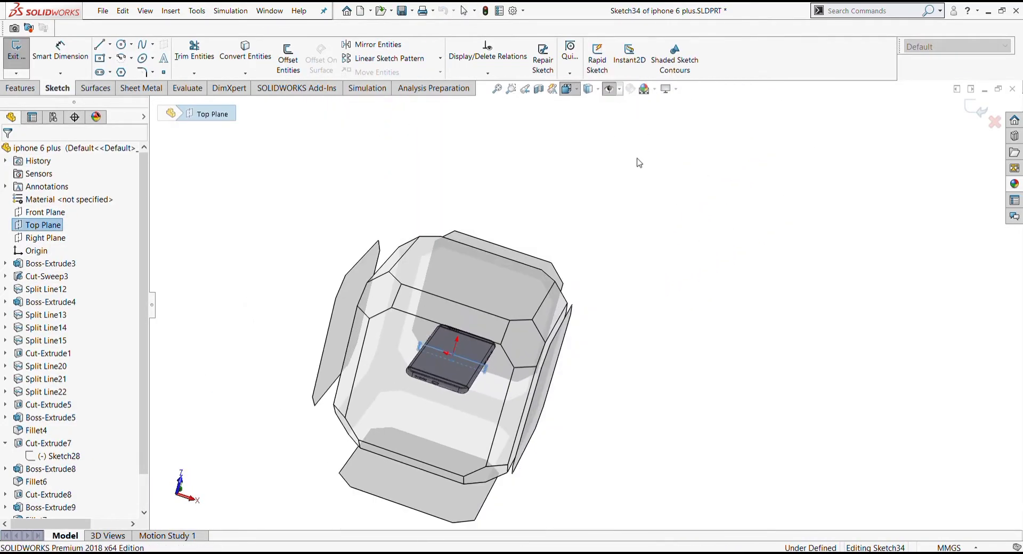
key("ctrl+6")
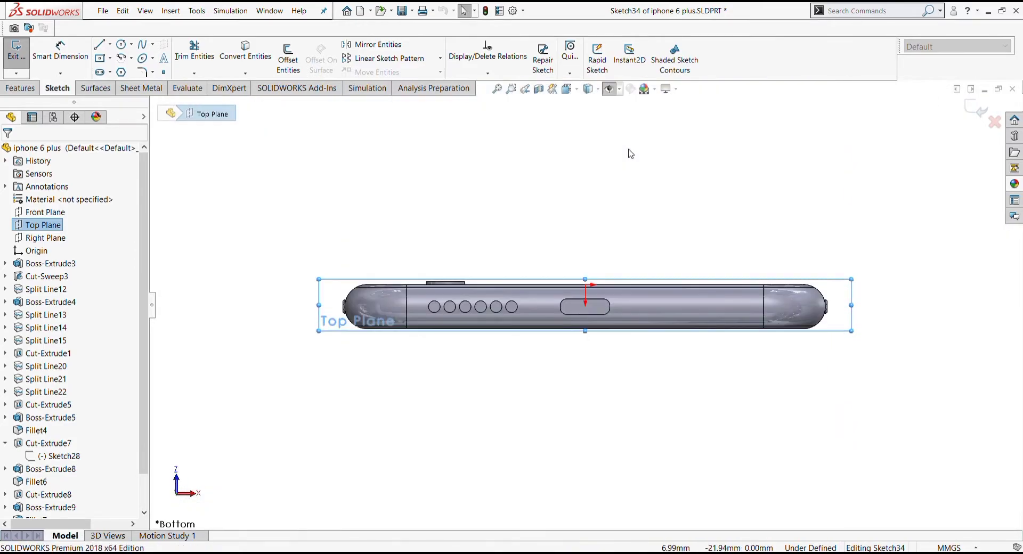
Draw a small circle right of the port slot for a cut-extrude.
left_click(122, 44)
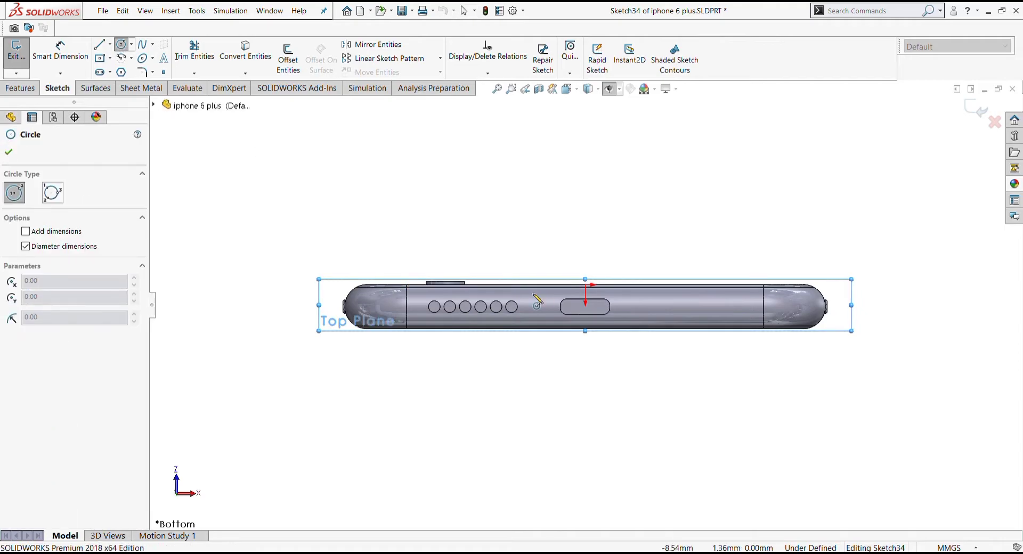
scroll(597, 301, "down", 5)
scroll(596, 306, "down", 3)
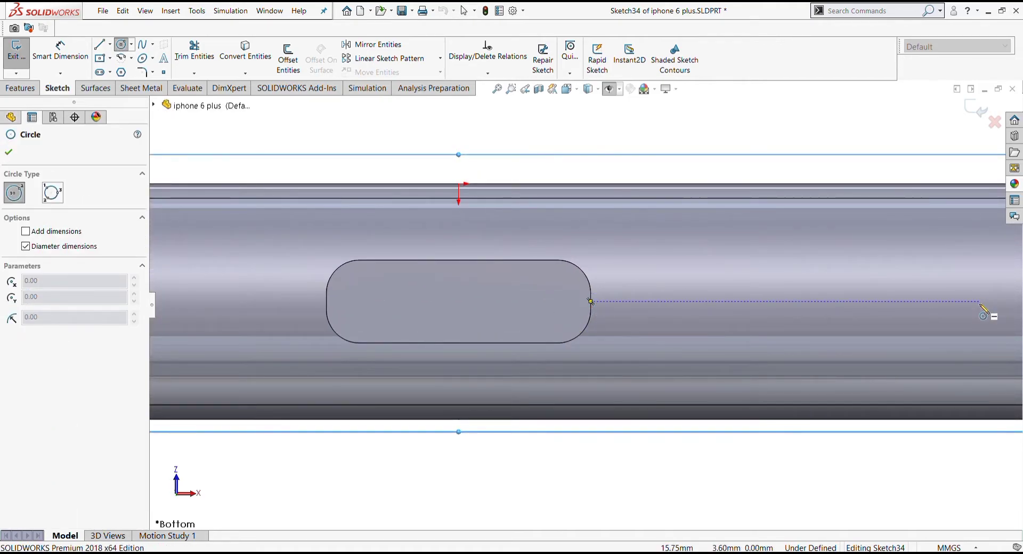
scroll(985, 314, "up", 1)
scroll(986, 314, "up", 1)
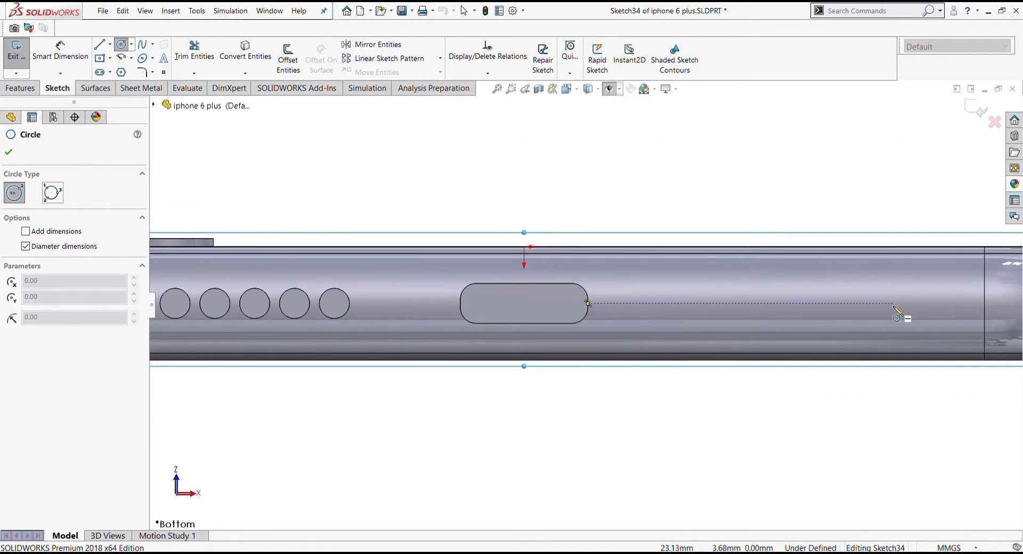
left_click(893, 304)
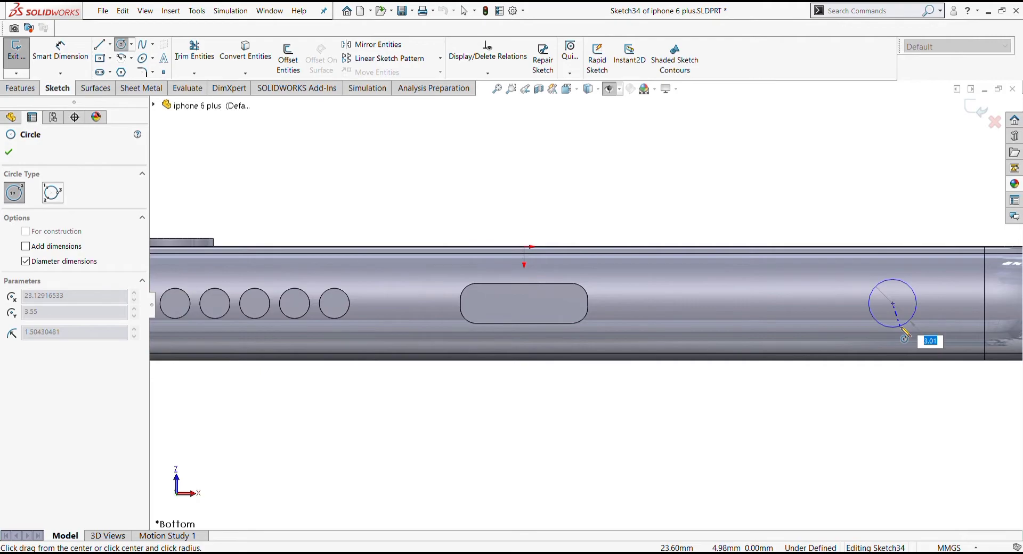
left_click(905, 330)
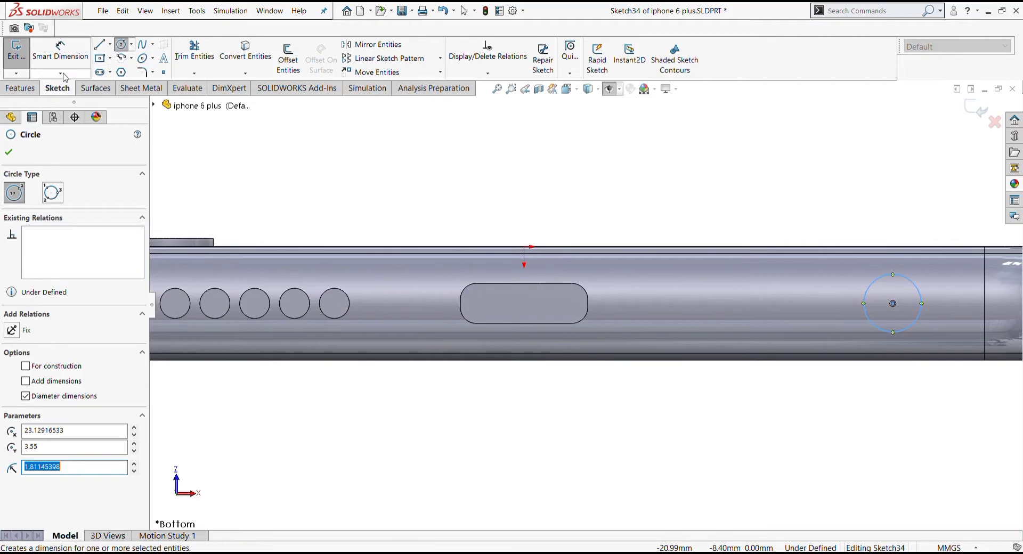
left_click(20, 88)
left_click(184, 58)
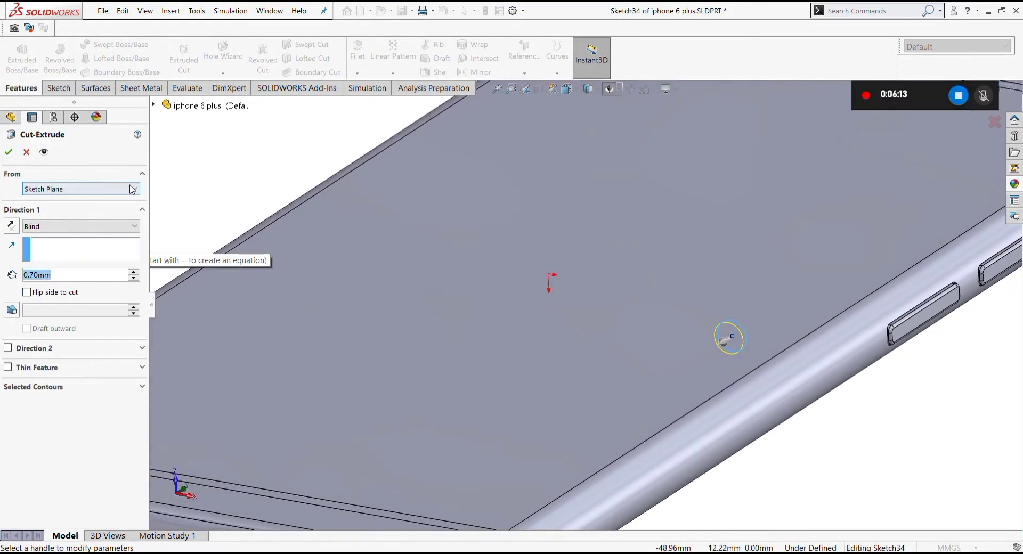
Cut the circle from a 100 mm start offset with a 28 mm second-direction depth.
left_click(132, 190)
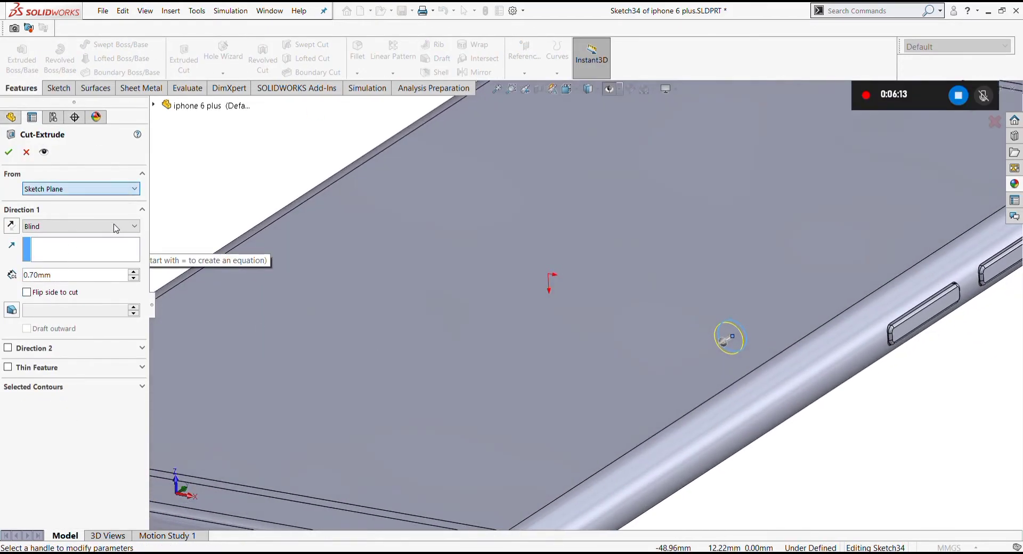
left_click(118, 225)
type("0")
key("Return")
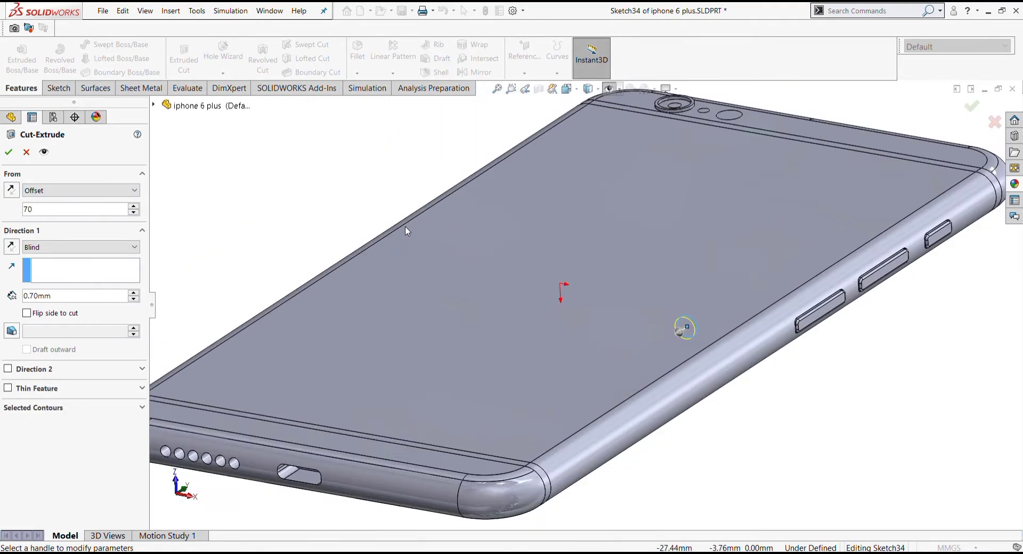
left_click(119, 212)
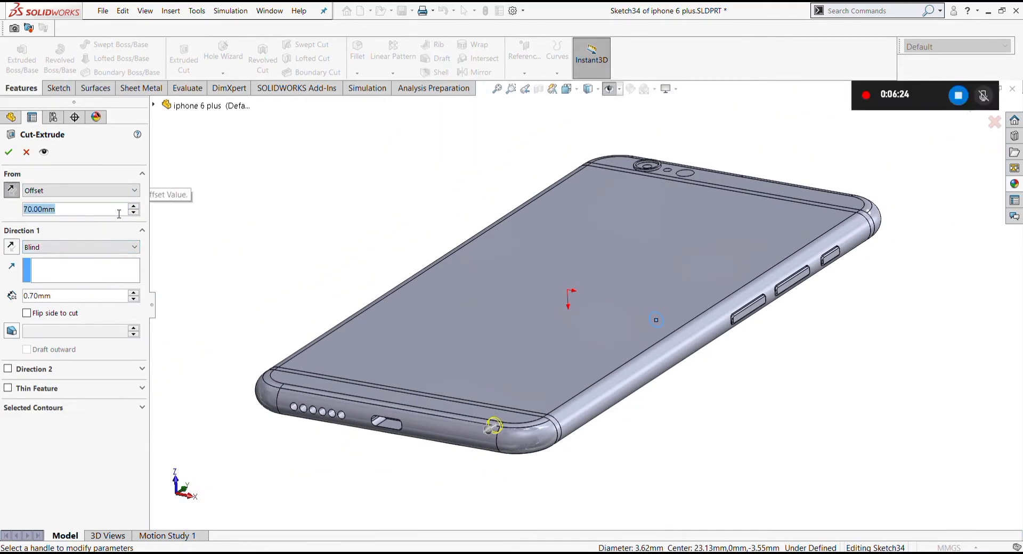
left_click(120, 296)
left_click(19, 370)
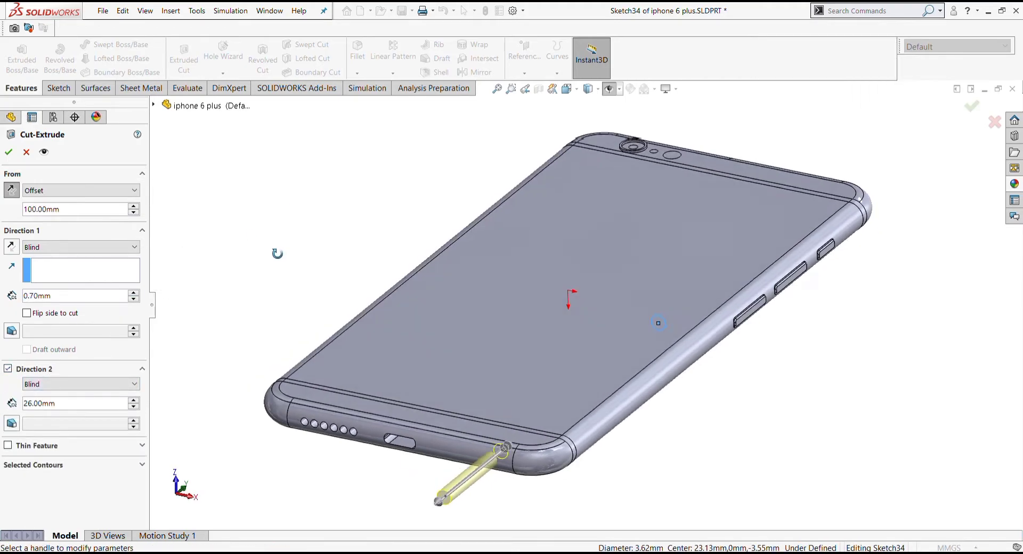
left_click(90, 405)
type("28")
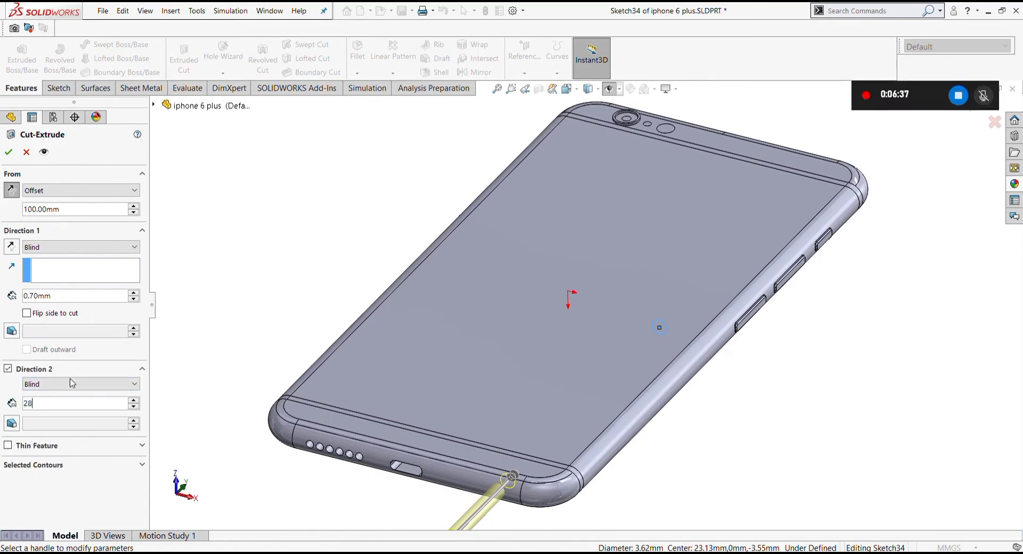
key("Return")
left_click(9, 152)
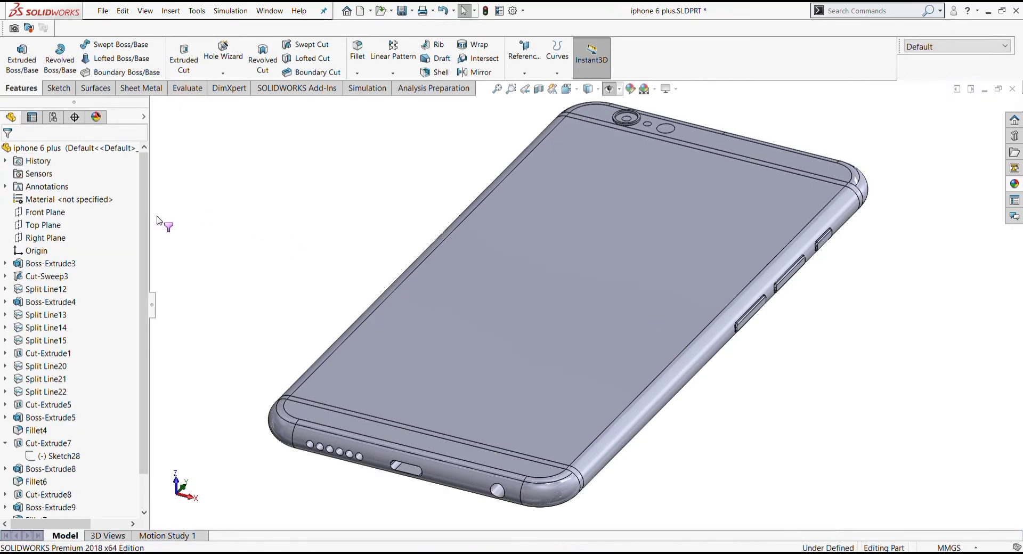
Start a new sketch on the Top Plane and view the phone's bottom edge head-on.
key("f")
left_click(42, 225)
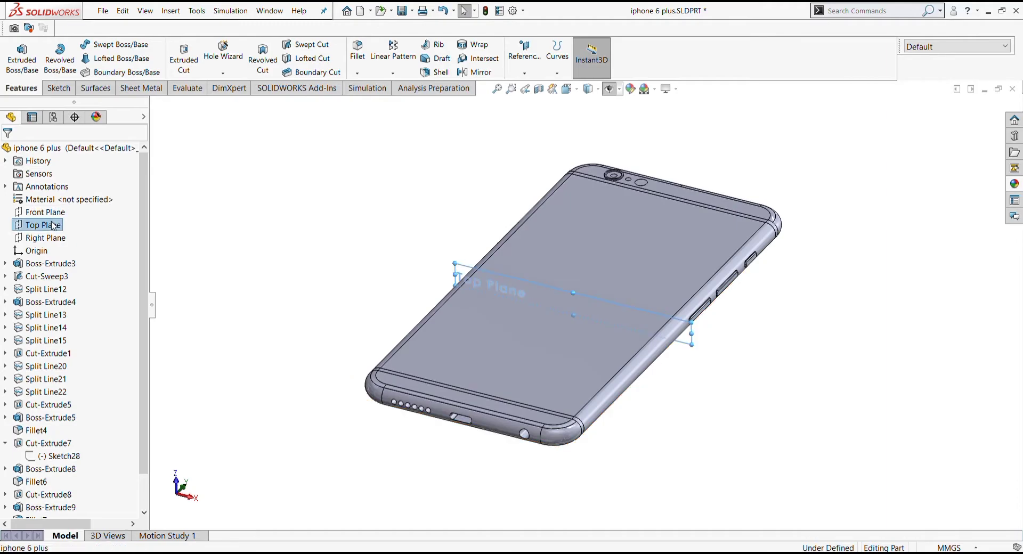
left_click(53, 209)
left_click(580, 93)
left_click(629, 153)
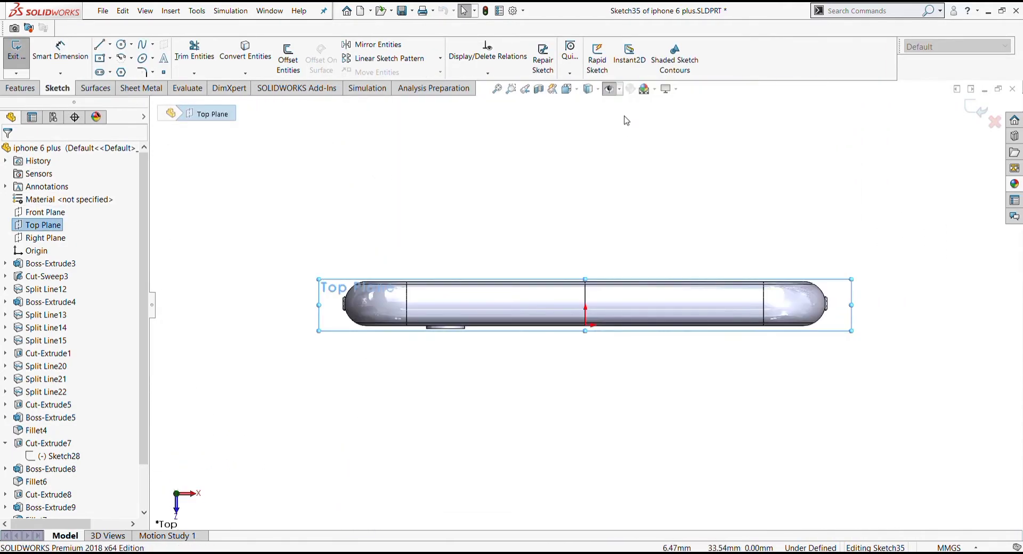
left_click(568, 89)
left_click(632, 151)
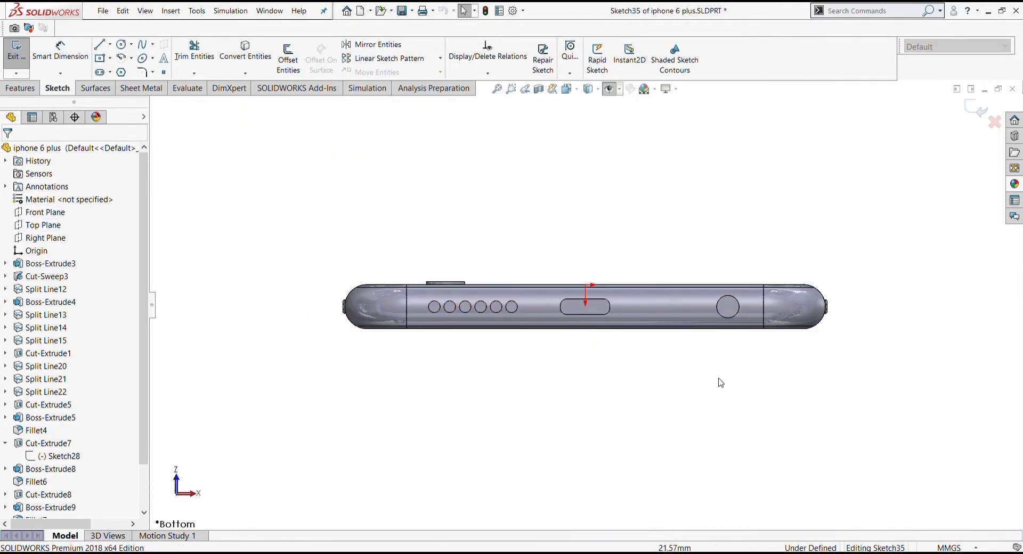
Draw a small circle to the right of the bottom port slot.
left_click(122, 44)
scroll(594, 313, "down", 3)
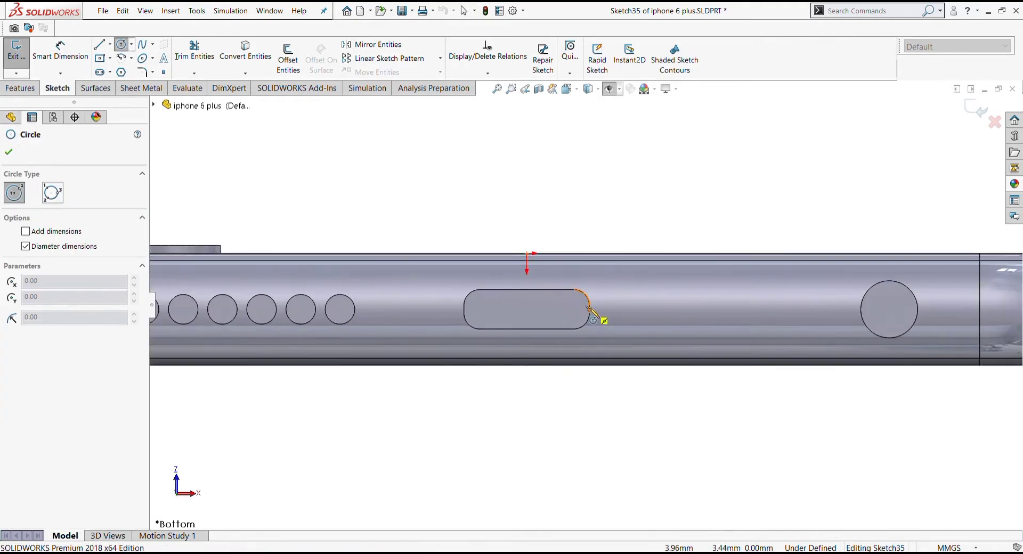
scroll(586, 308, "down", 3)
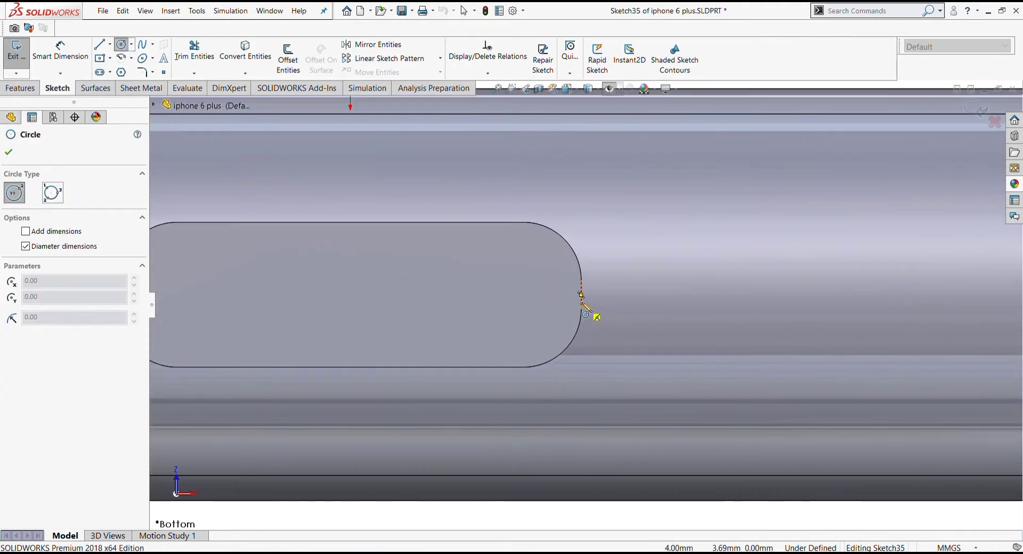
left_click(666, 295)
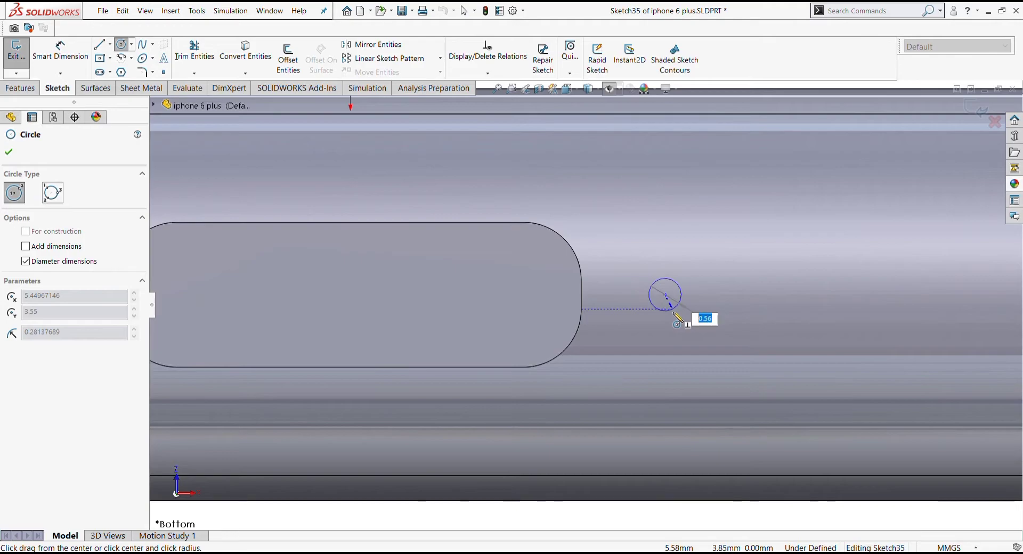
left_click(677, 322)
scroll(581, 304, "up", 4)
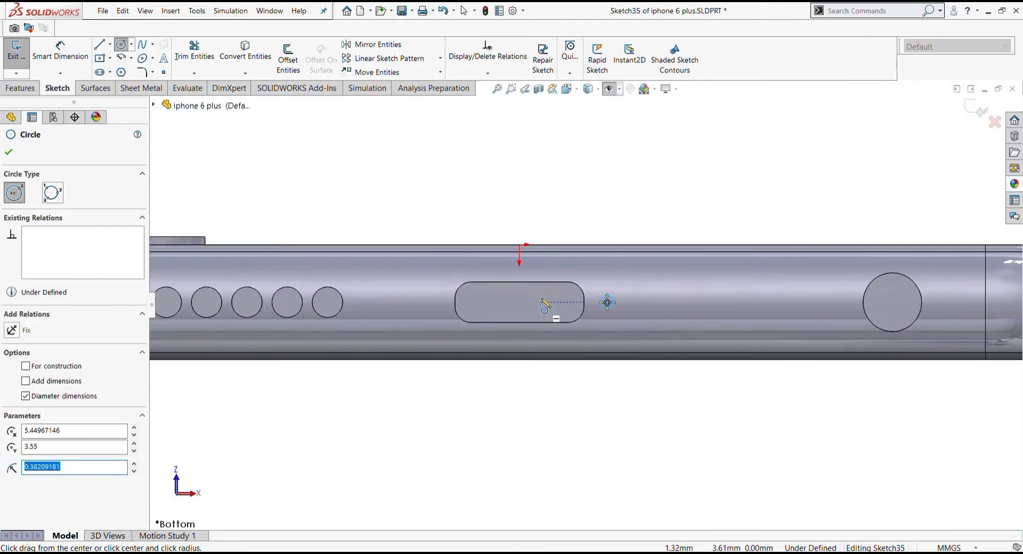
left_click(521, 247)
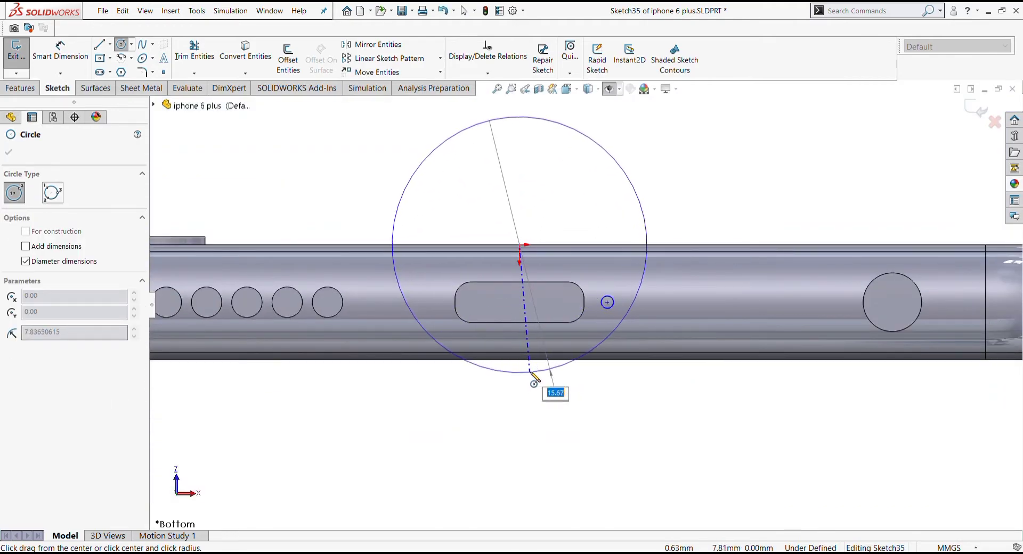
key("Escape")
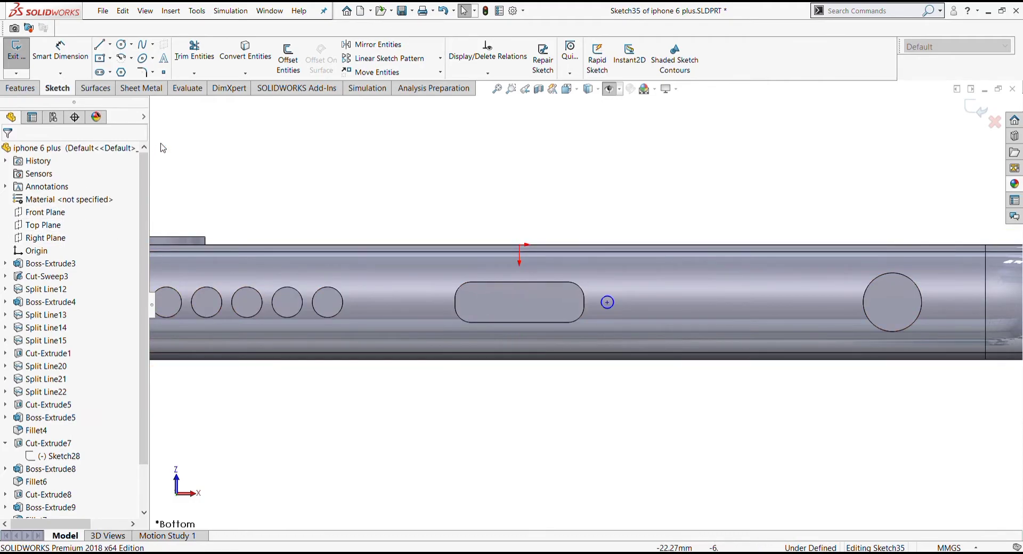
Mirror the small circle about the Right Plane to the slot's other side.
left_click(376, 44)
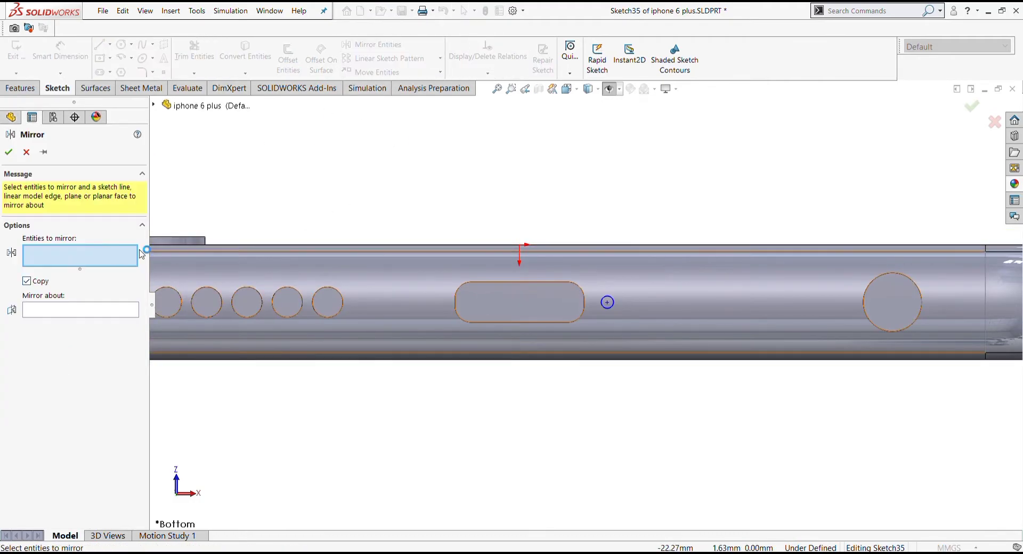
left_click(580, 288)
left_click(29, 310)
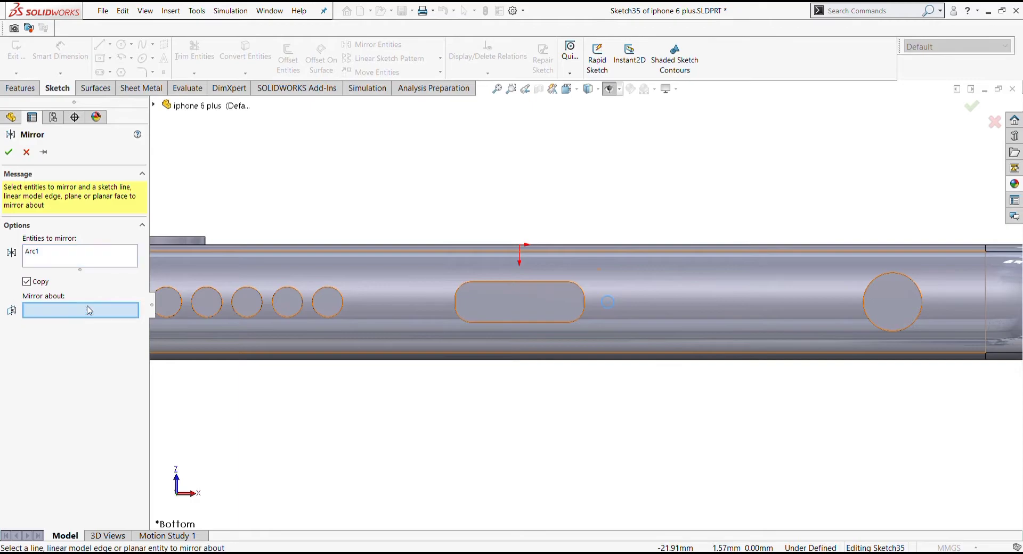
left_click(154, 104)
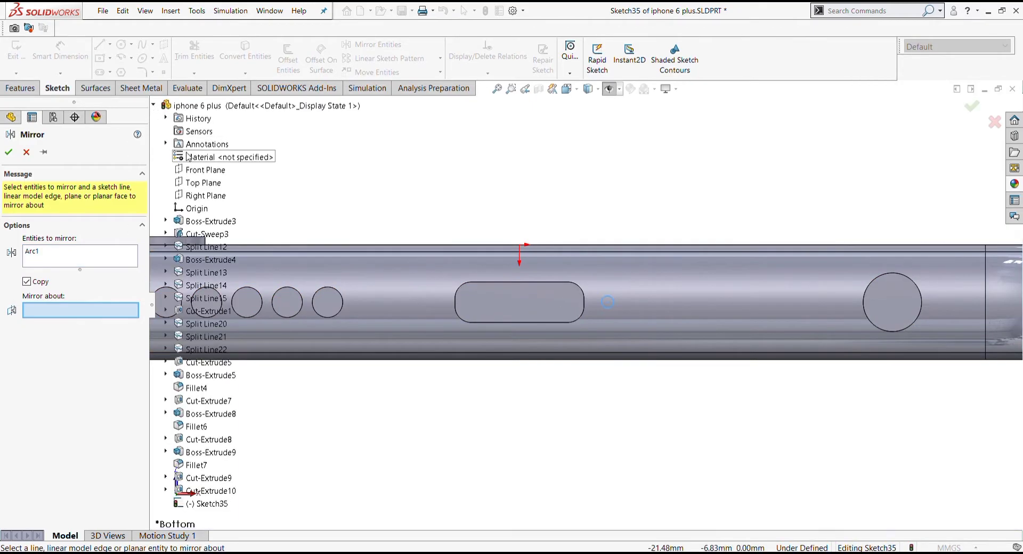
left_click(206, 196)
left_click(12, 154)
Dimension both circles to Ø1.15 mm and start an Extruded Cut from them.
scroll(587, 309, "up", 3)
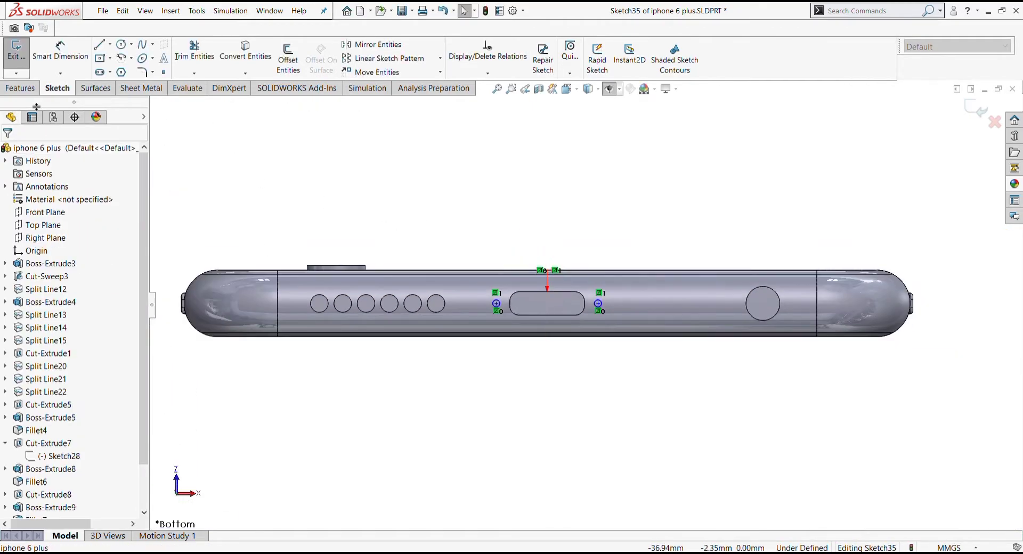
scroll(587, 309, "up", 4)
scroll(610, 318, "down", 3)
scroll(609, 319, "down", 3)
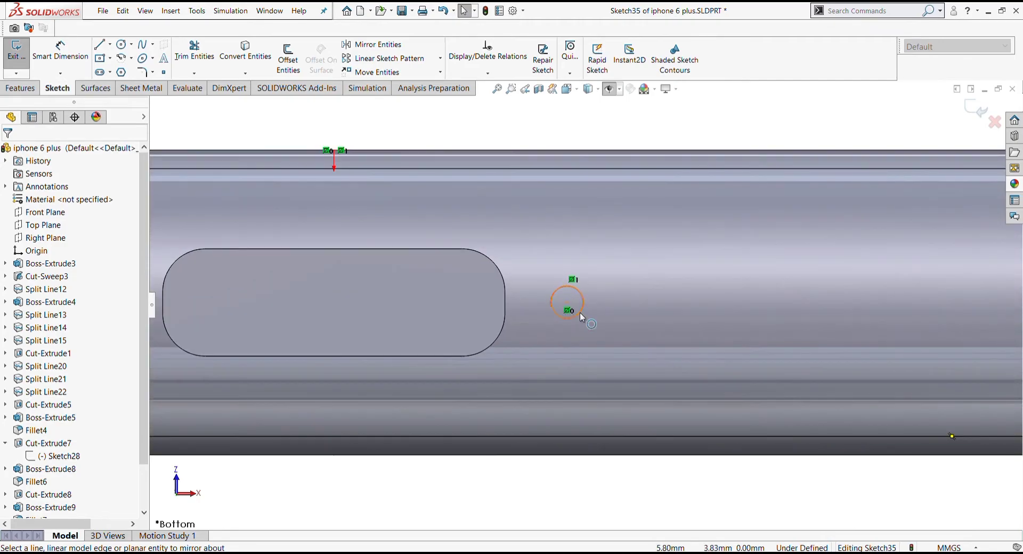
mouse_move(580, 312)
left_mouse_down()
mouse_move(593, 332)
mouse_move(586, 317)
left_mouse_up()
scroll(585, 306, "up", 3)
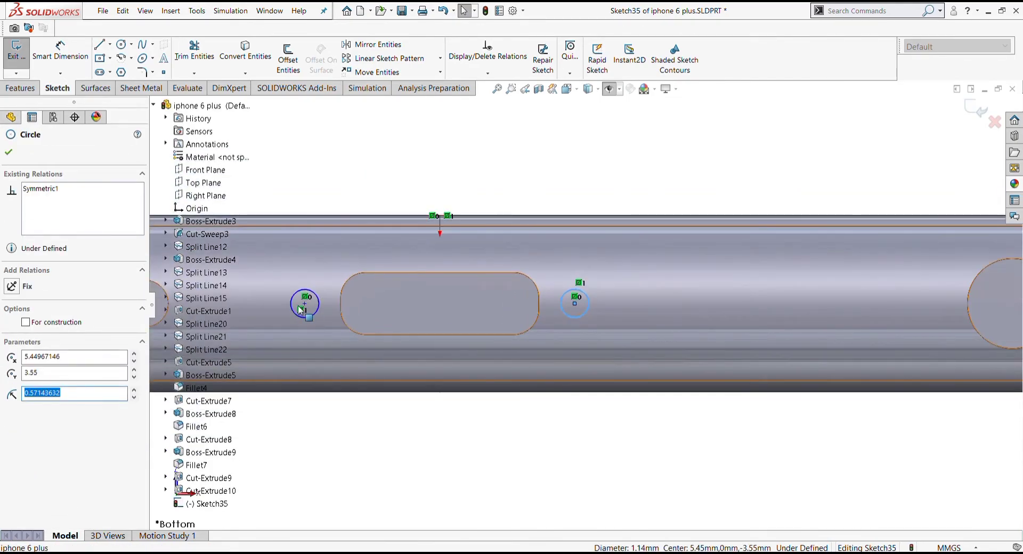
left_click(60, 50)
left_click(586, 315)
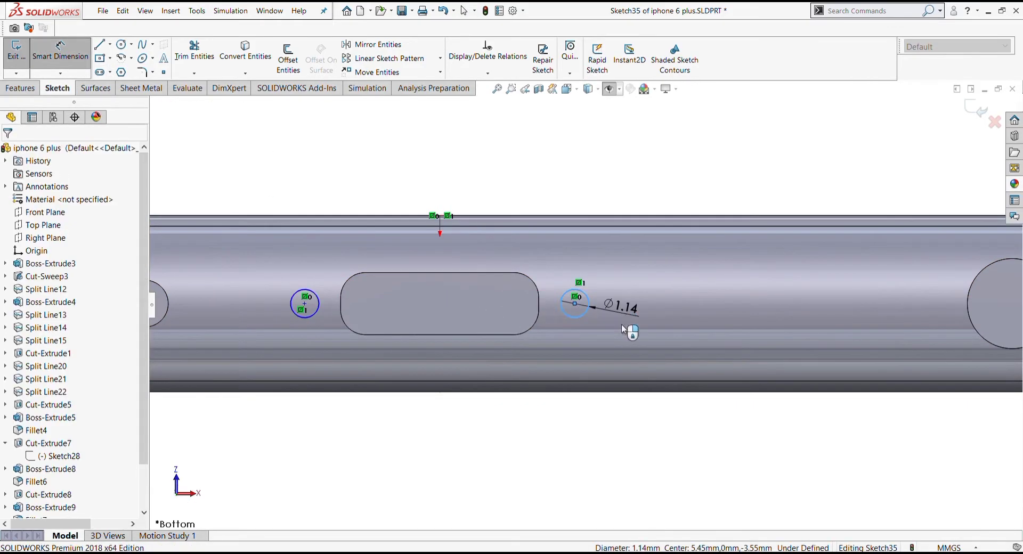
left_click(621, 324)
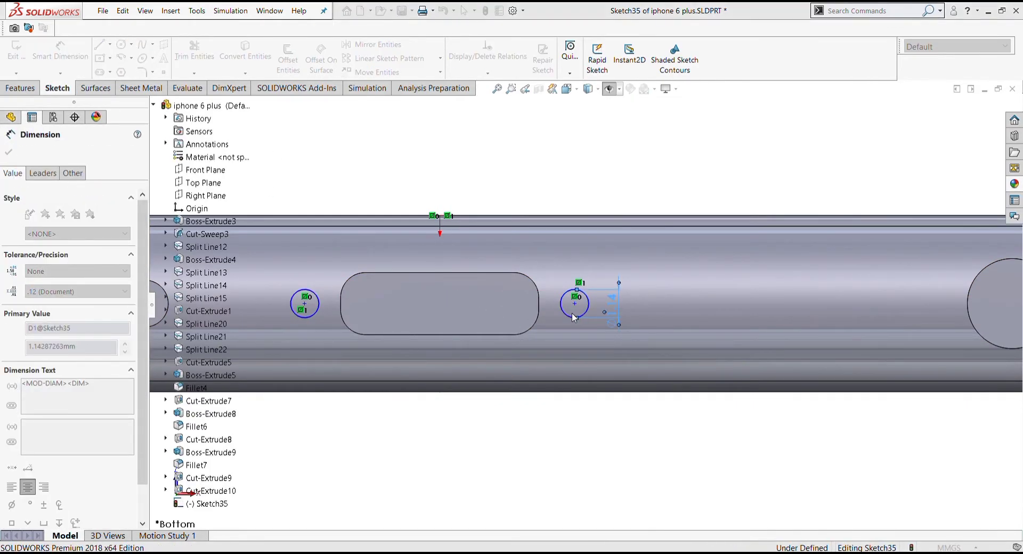
key("Return")
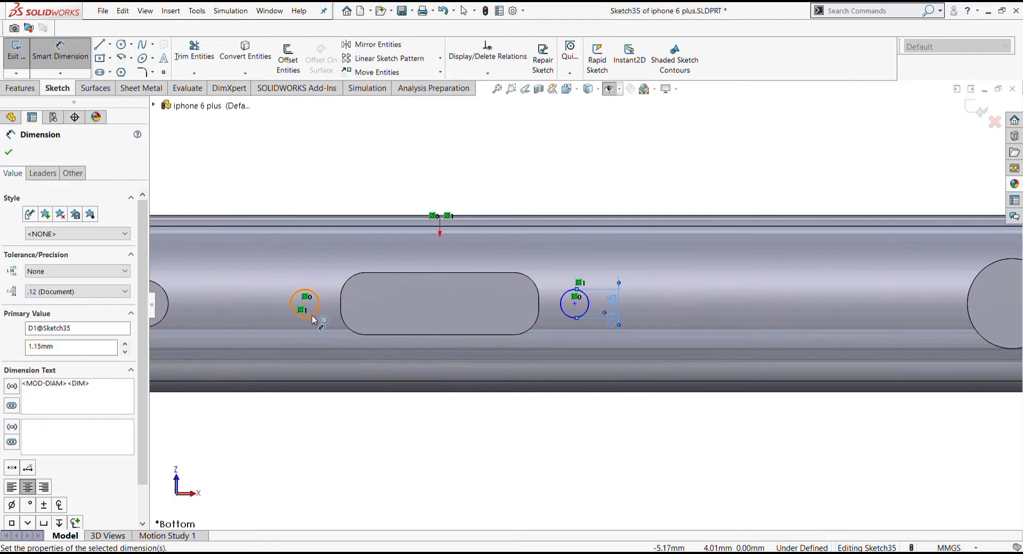
left_click(315, 314)
left_click(248, 306)
key("Escape")
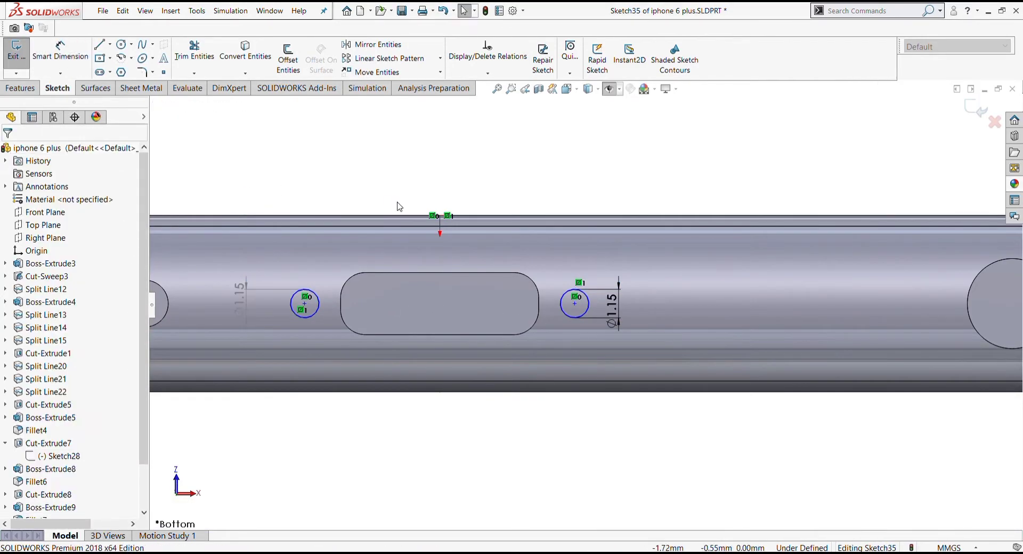
key("z")
left_click(21, 88)
left_click(184, 58)
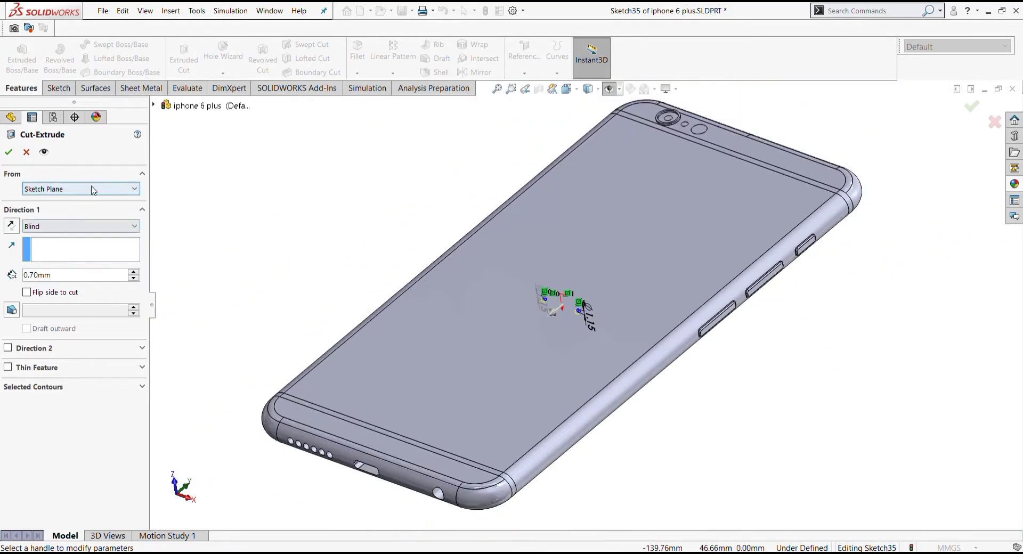
Start the cut from a 100 mm offset from the sketch plane.
left_click(80, 189)
left_click(78, 228)
key("Return")
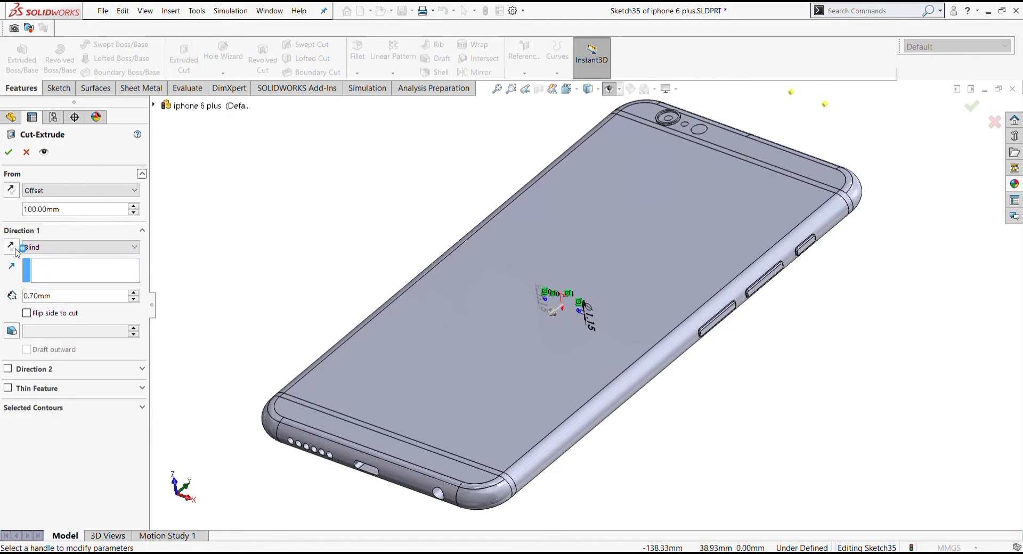
Enable Direction 2 with a 22 mm depth and accept the cut-extrude.
left_click(8, 369)
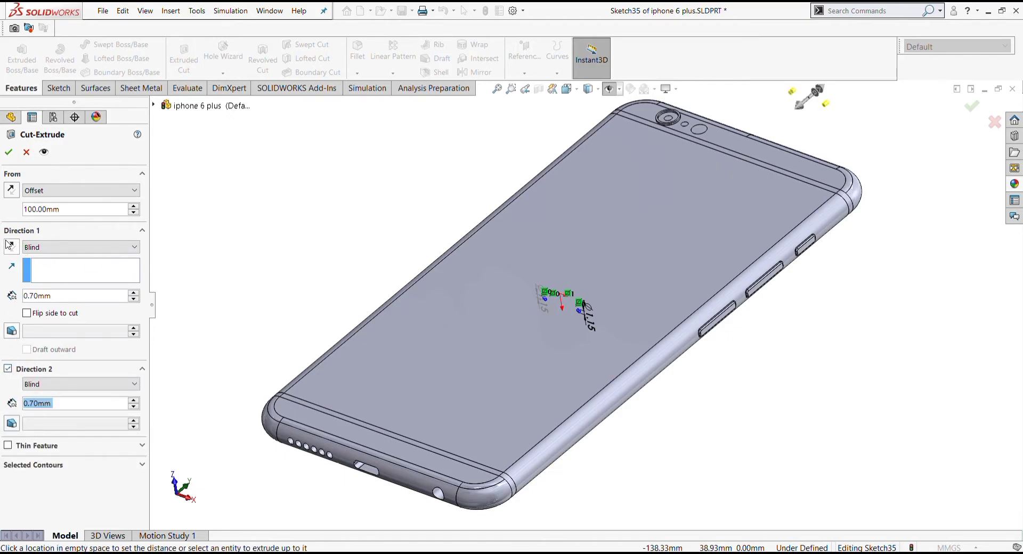
left_click(14, 190)
left_click(69, 405)
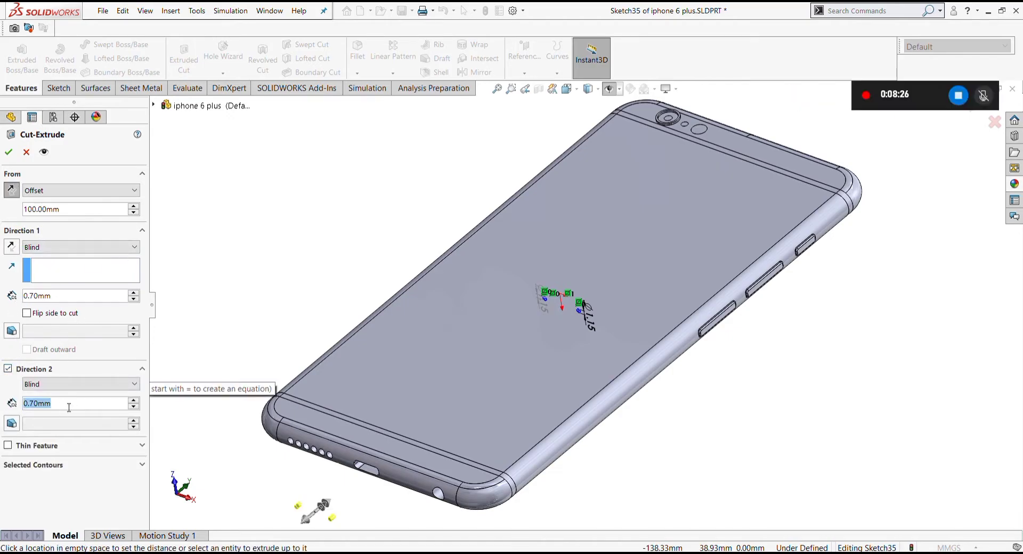
type("25")
key("Return")
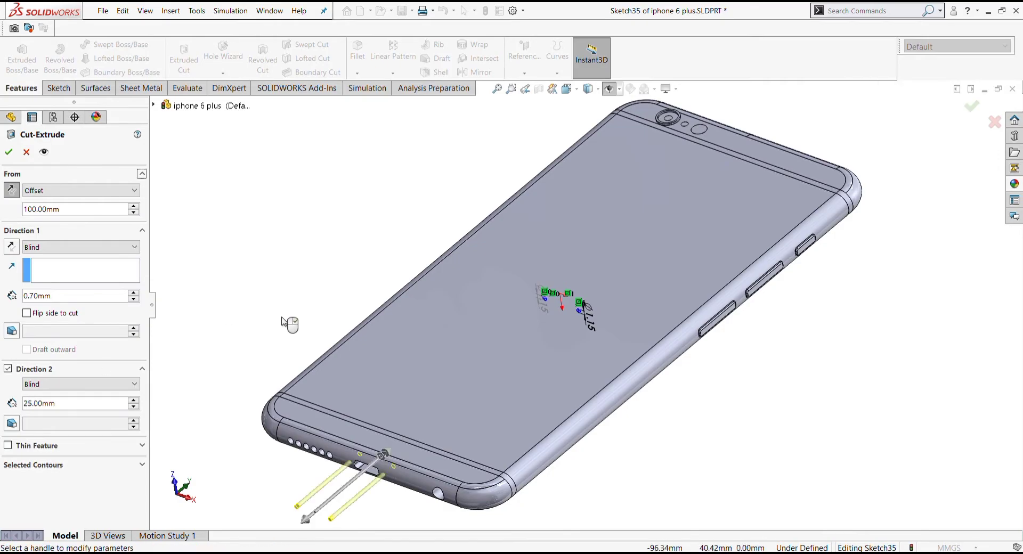
left_click(90, 412)
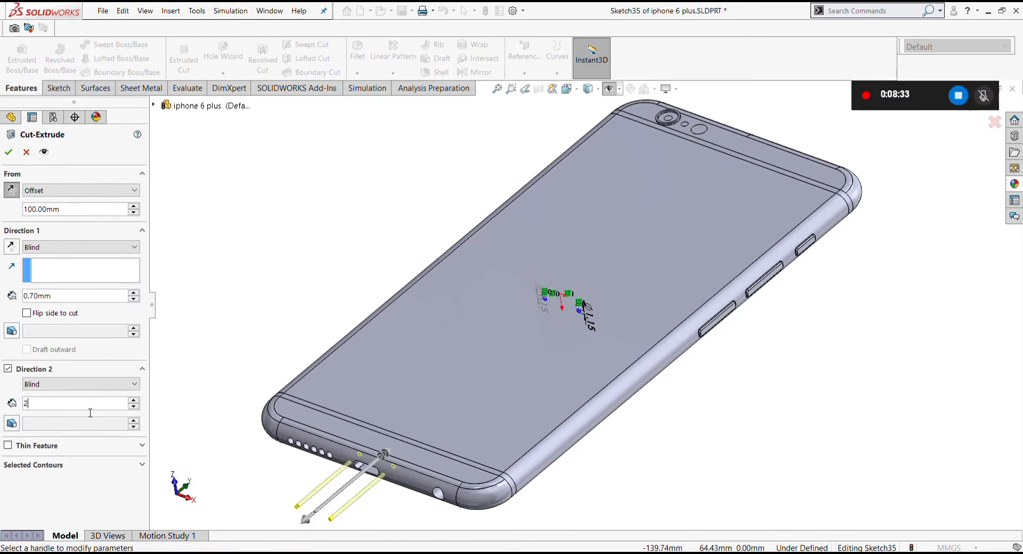
type("3")
key("Return")
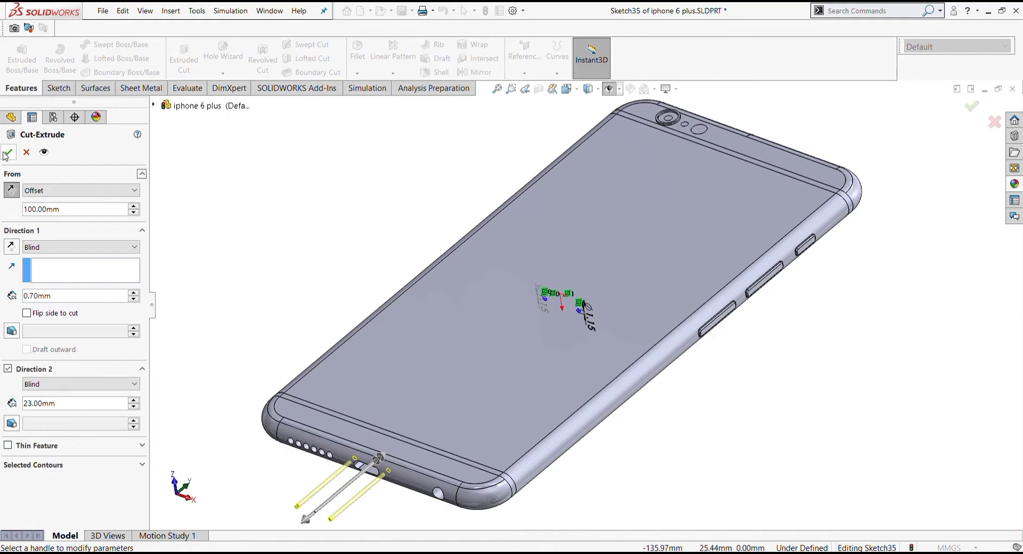
left_click(72, 408)
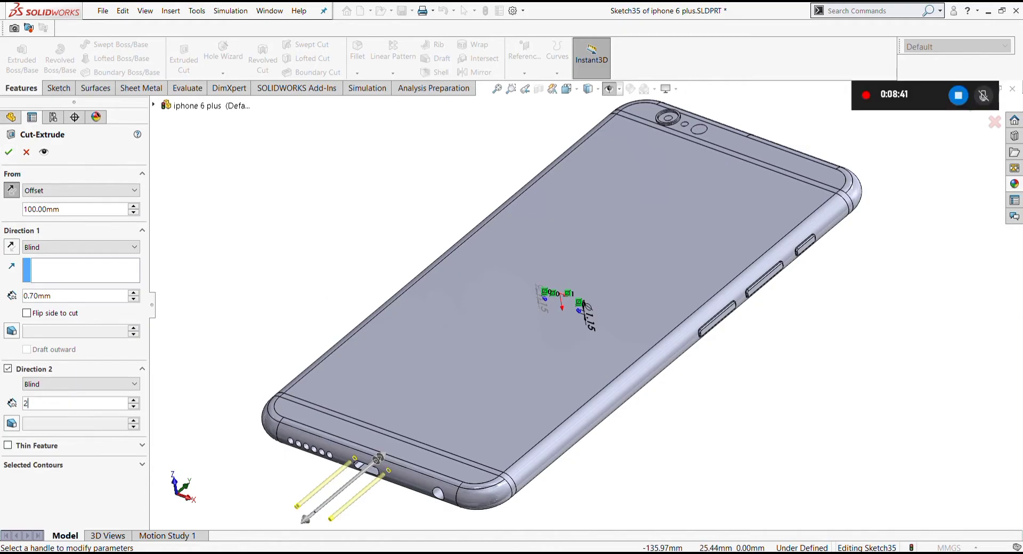
type("2")
key("Return")
left_click(8, 153)
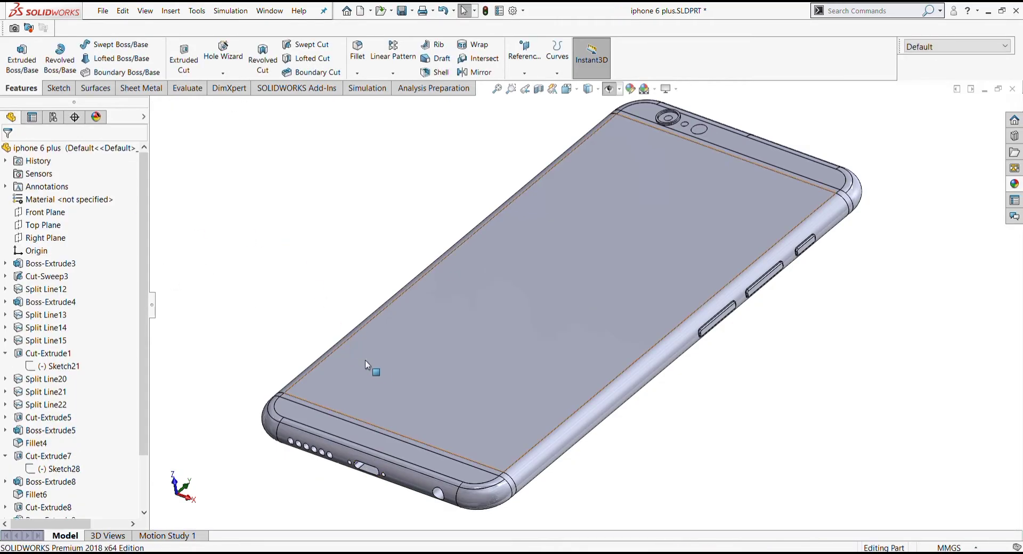
Start Sketch36 on the phone's large back face and view it Normal To.
mouse_move(366, 360)
middle_mouse_down()
mouse_move(583, 372)
mouse_move(578, 311)
mouse_move(560, 310)
middle_mouse_up()
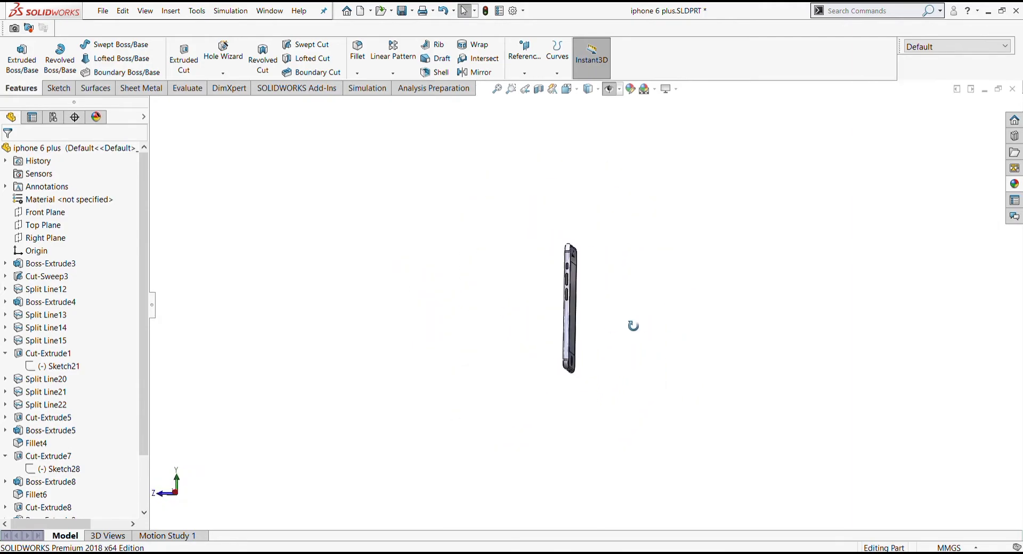
left_click(576, 320)
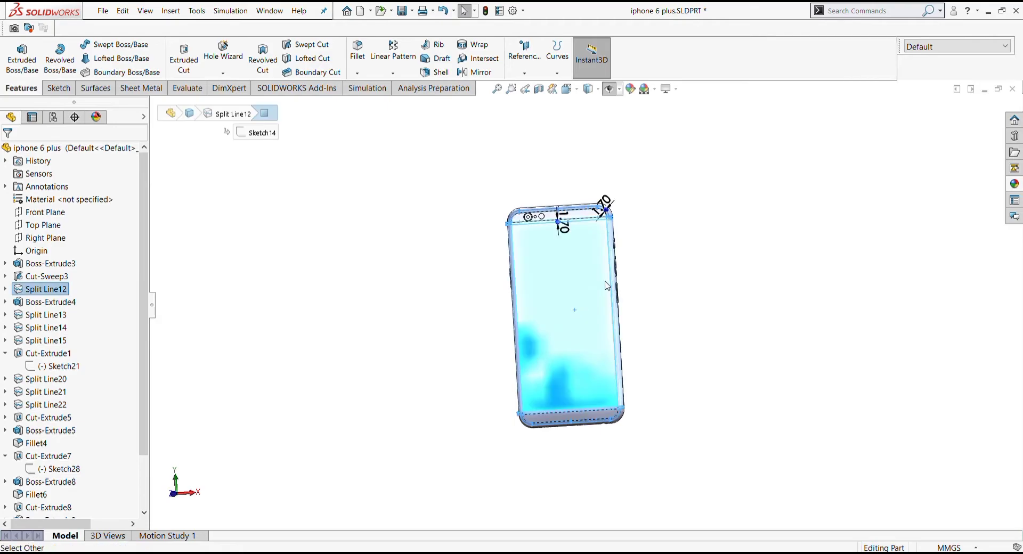
left_click(622, 283)
left_click(588, 89)
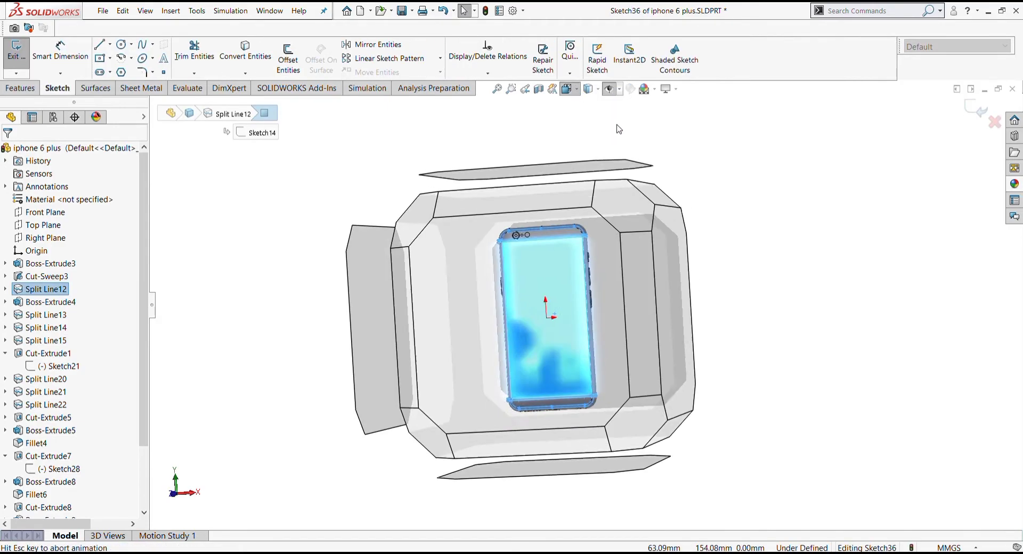
left_click(612, 130)
left_click(694, 270)
middle_click_drag(715, 251, 572, 104)
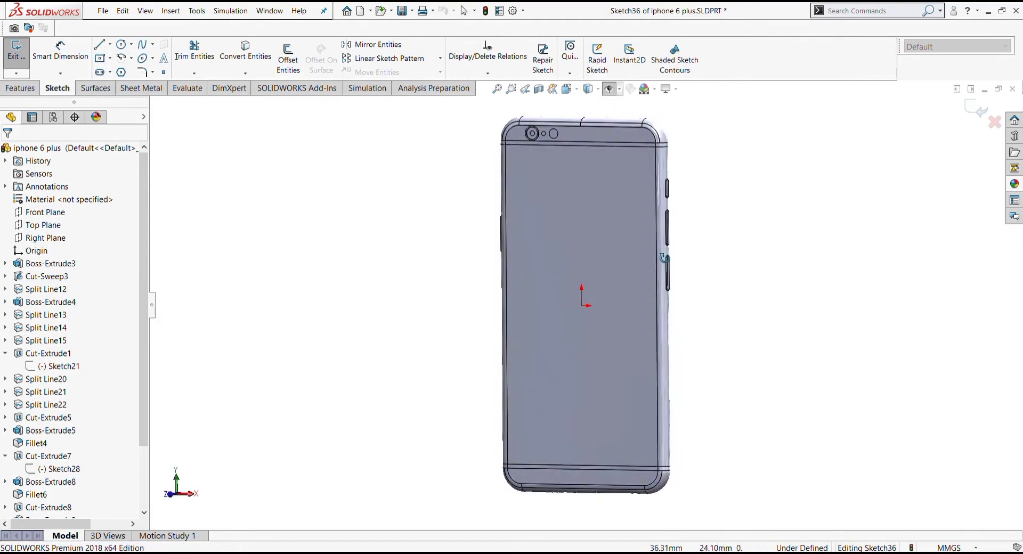
left_click(567, 89)
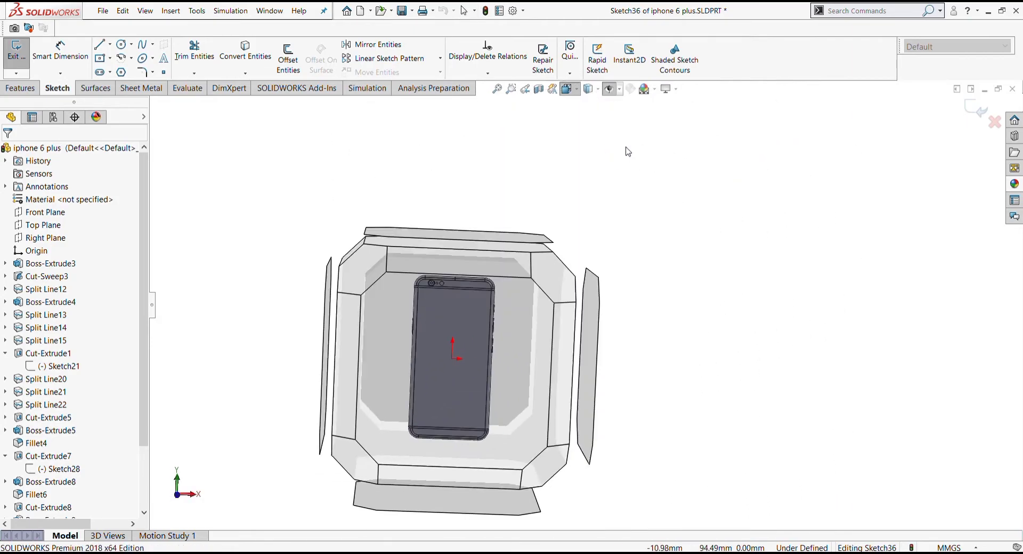
left_click(626, 150)
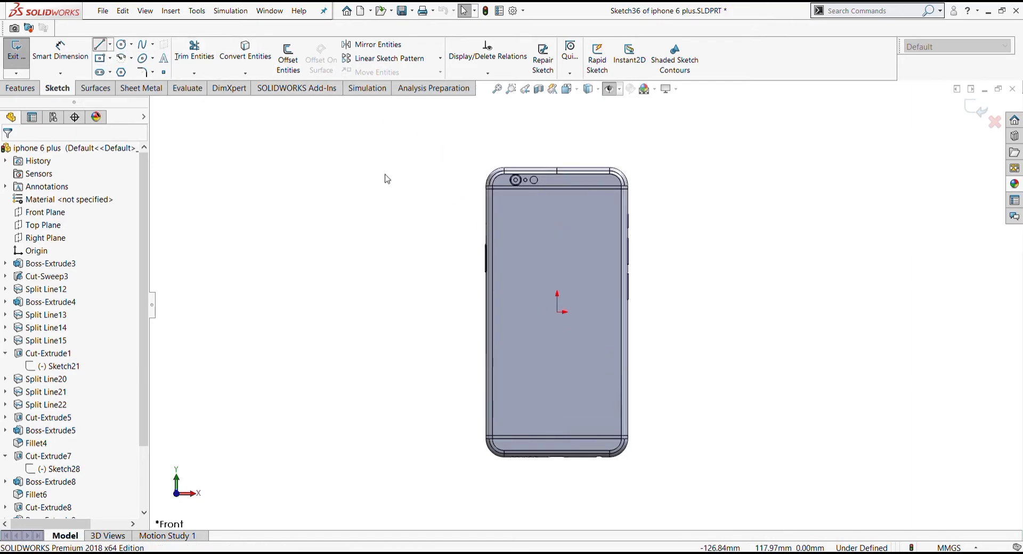
left_click(521, 215)
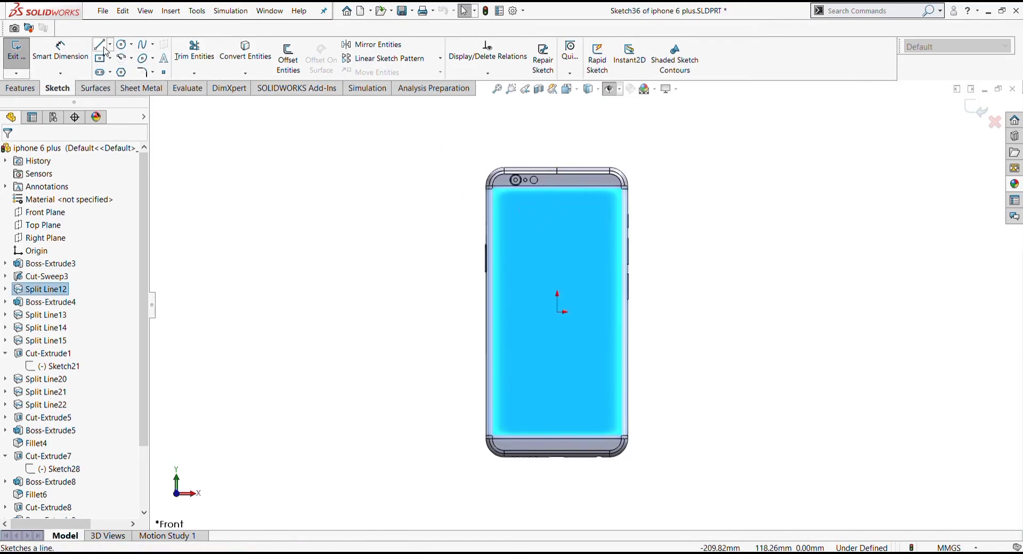
left_click(105, 73)
key("Escape")
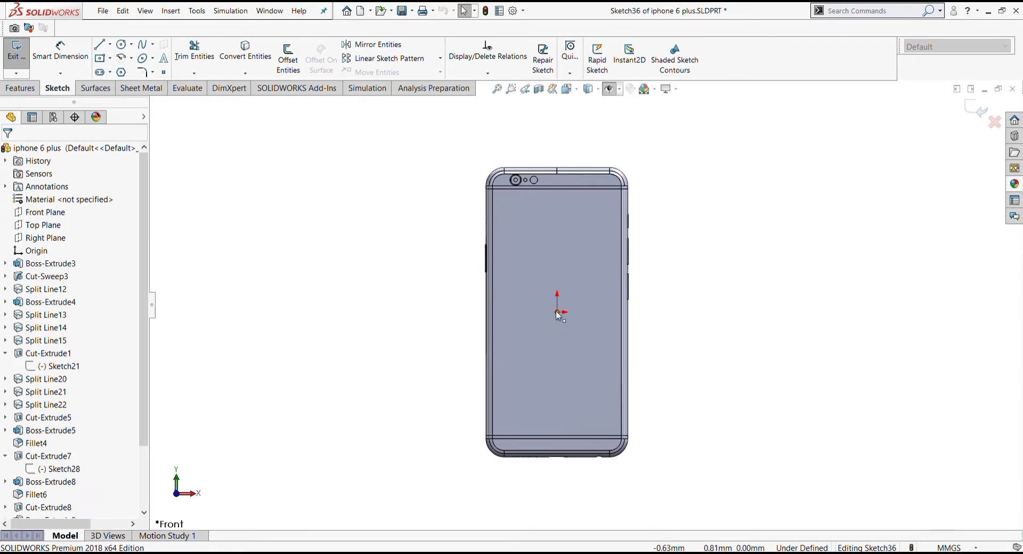
left_click(558, 311)
Draw a vertical centerline straight up from the origin.
left_click(99, 44)
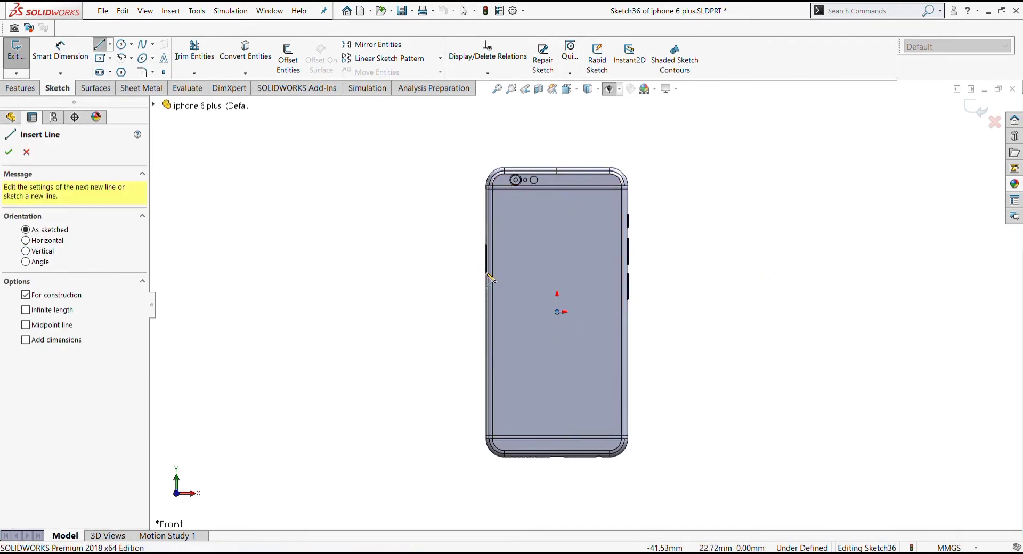
left_click(558, 313)
left_click(557, 127)
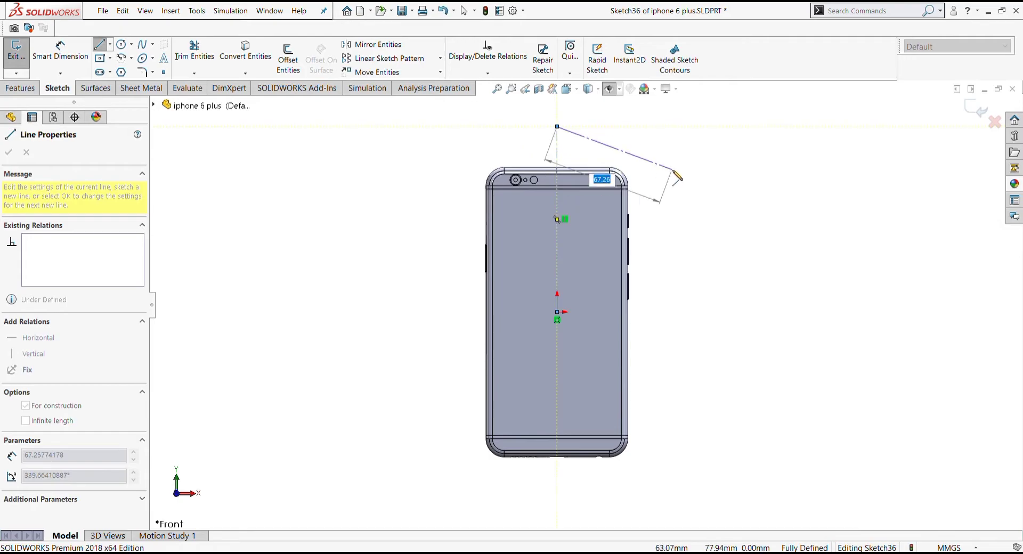
key("Escape")
scroll(571, 263, "down", 2)
scroll(571, 263, "up", 5)
scroll(588, 389, "down", 5)
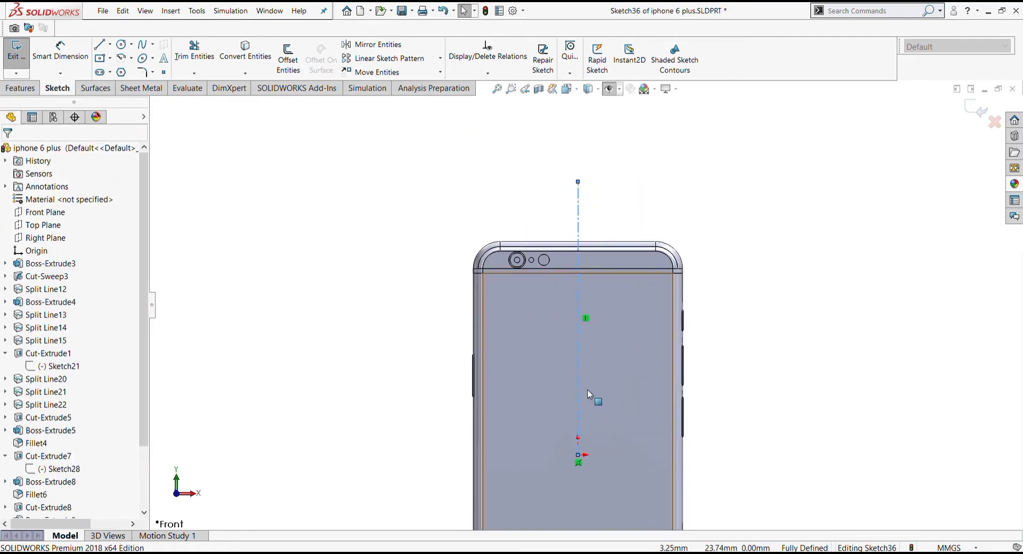
scroll(591, 388, "down", 2)
scroll(591, 388, "up", 3)
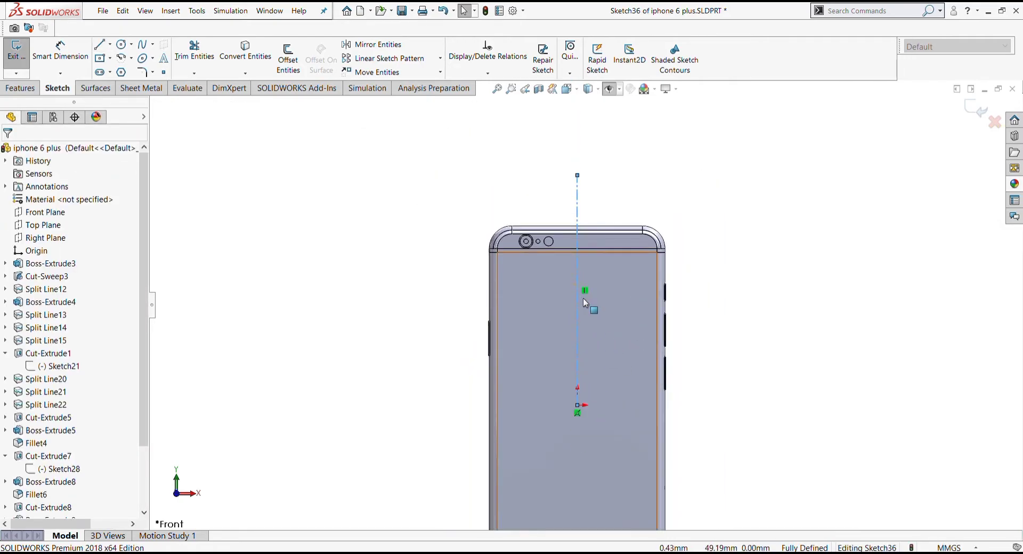
scroll(583, 298, "down", 2)
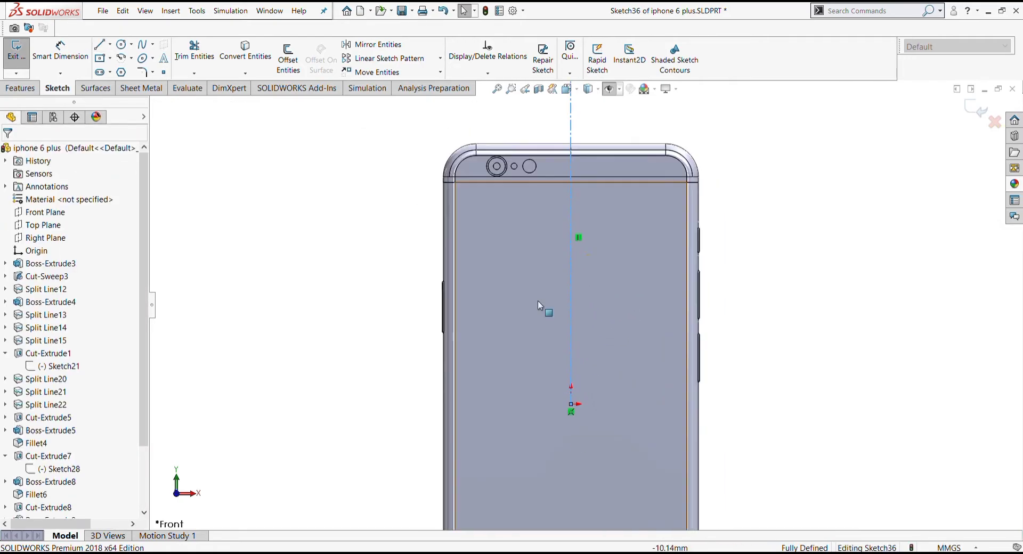
Draw a spline loop left of the centerline, starting and ending on it.
left_click(142, 45)
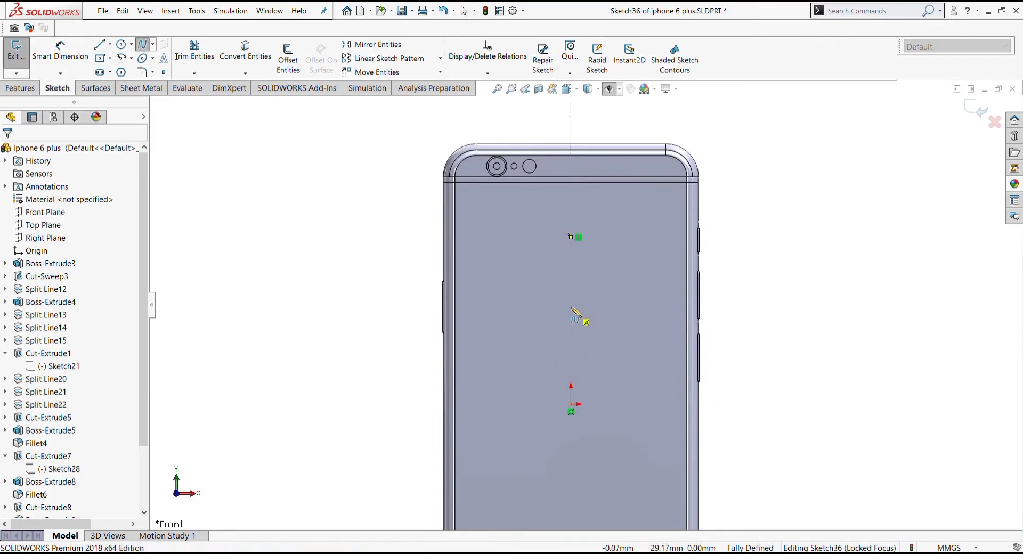
left_click(572, 291)
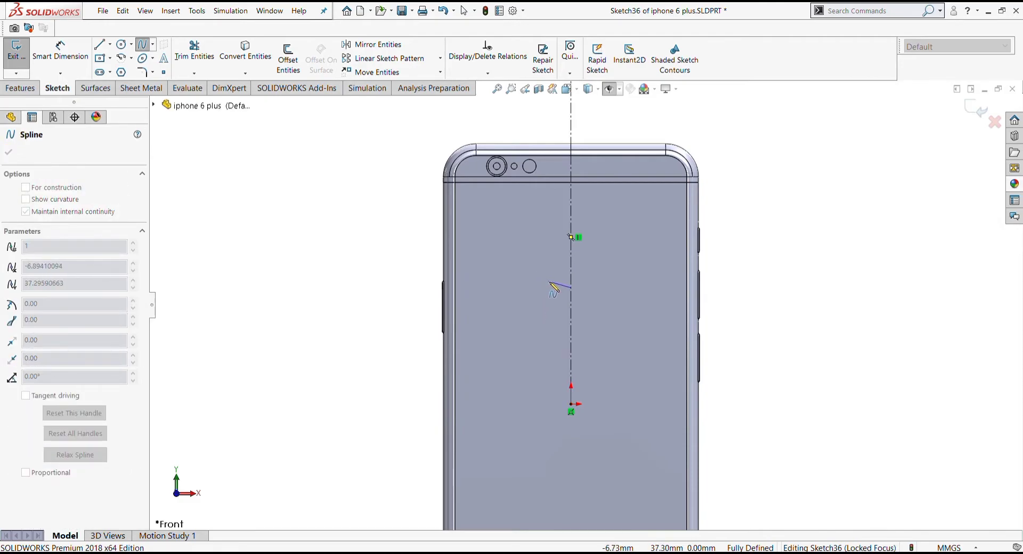
left_click(551, 281)
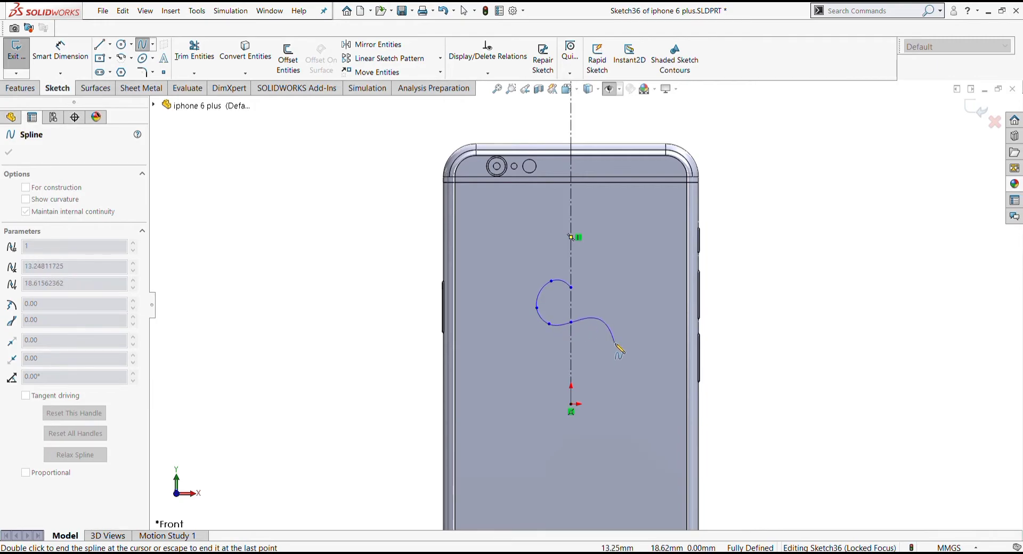
key("Escape")
scroll(574, 298, "down", 2)
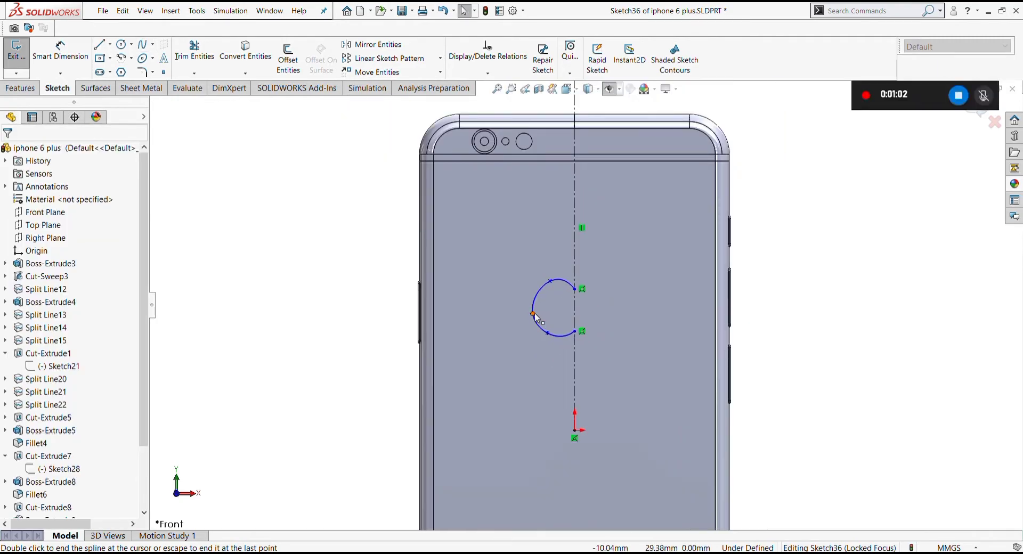
mouse_move(533, 313)
left_mouse_down()
mouse_move(561, 294)
mouse_move(554, 285)
left_mouse_up()
Drag the spline's bottom point to reshape the lower part of the curve.
left_click(776, 339)
mouse_move(548, 333)
left_mouse_down()
mouse_move(564, 335)
mouse_move(555, 331)
left_mouse_up()
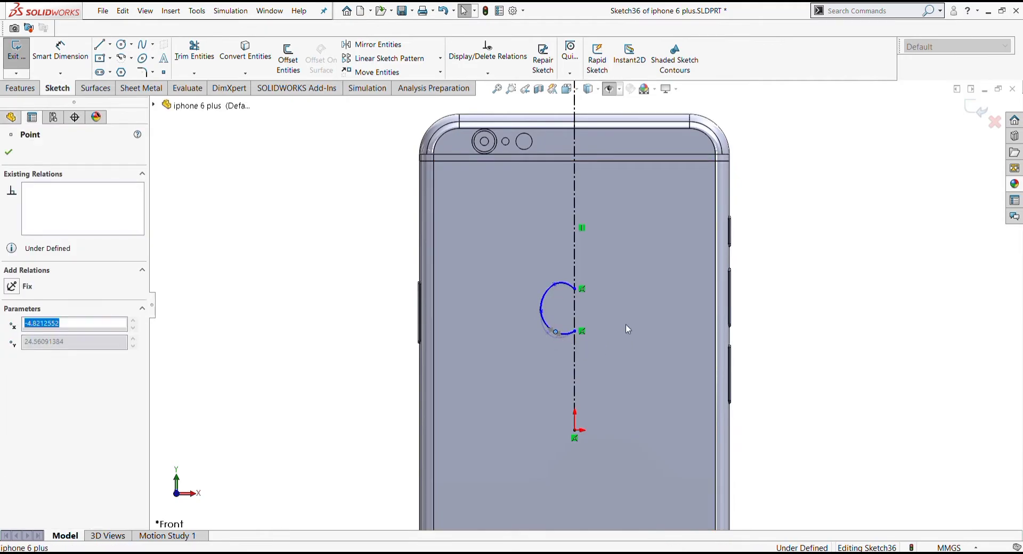
left_click(688, 323)
scroll(644, 458, "up", 3)
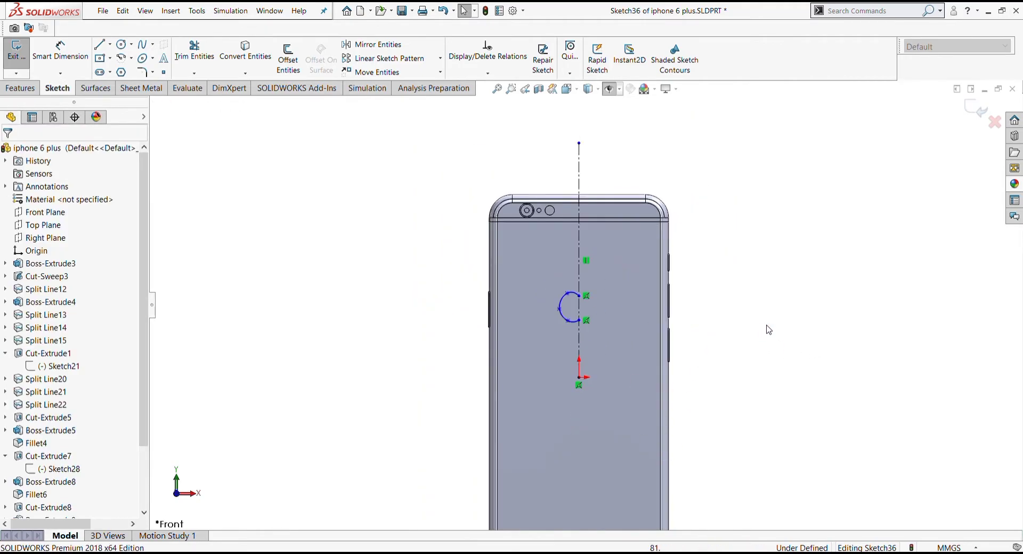
scroll(769, 330, "down", 3)
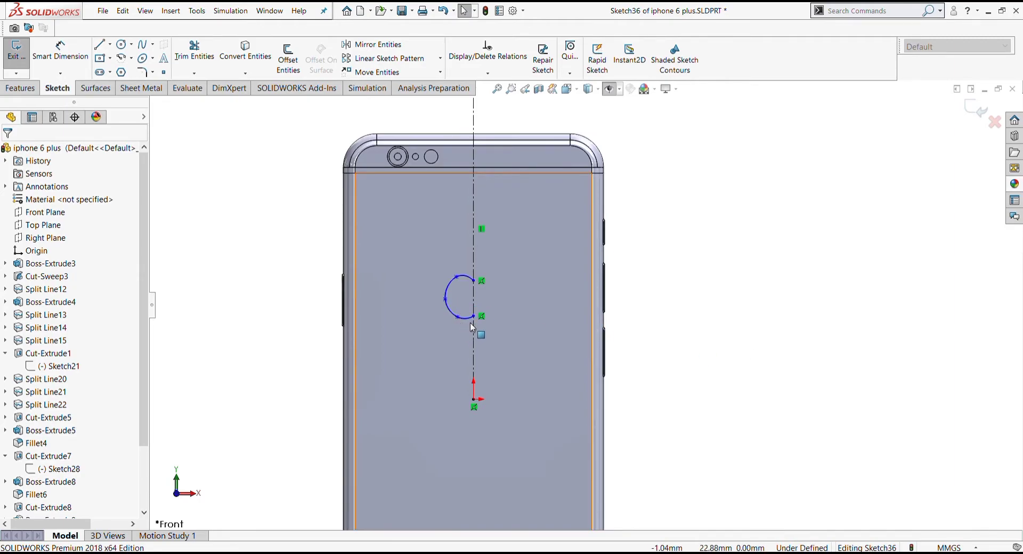
Pull a side spline point outward to round the C-loop, ends still on the centerline.
left_click(452, 299)
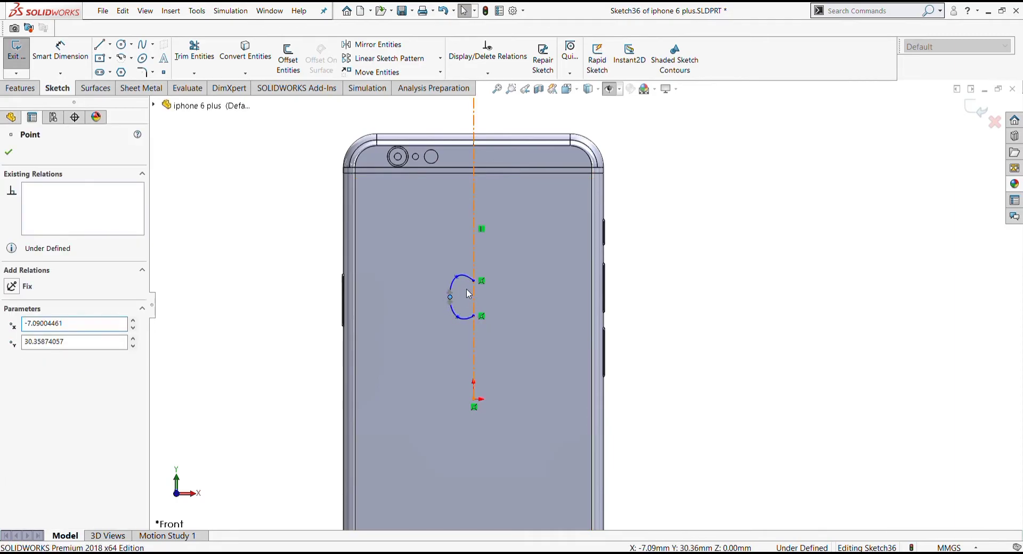
left_click_drag(450, 303, 462, 282)
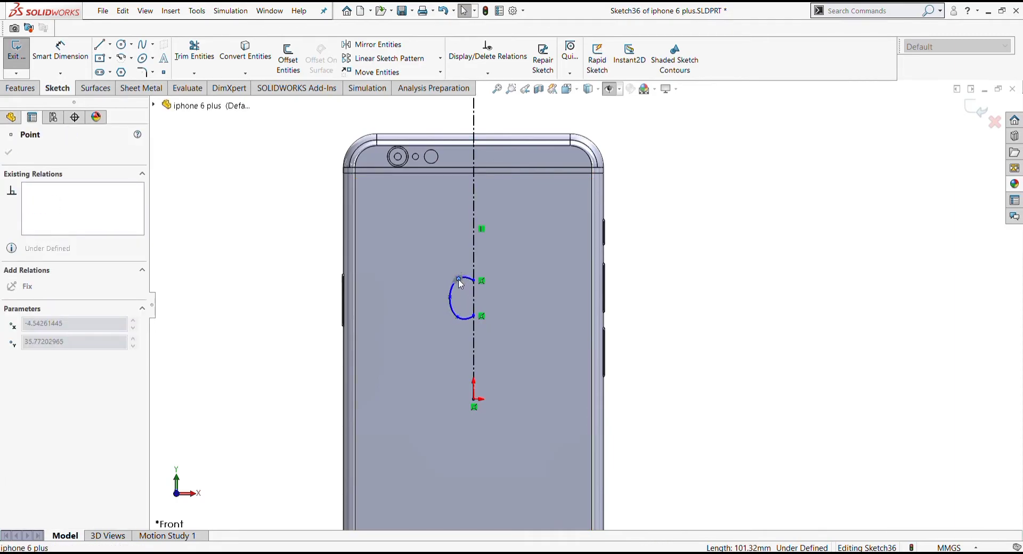
left_click(482, 304)
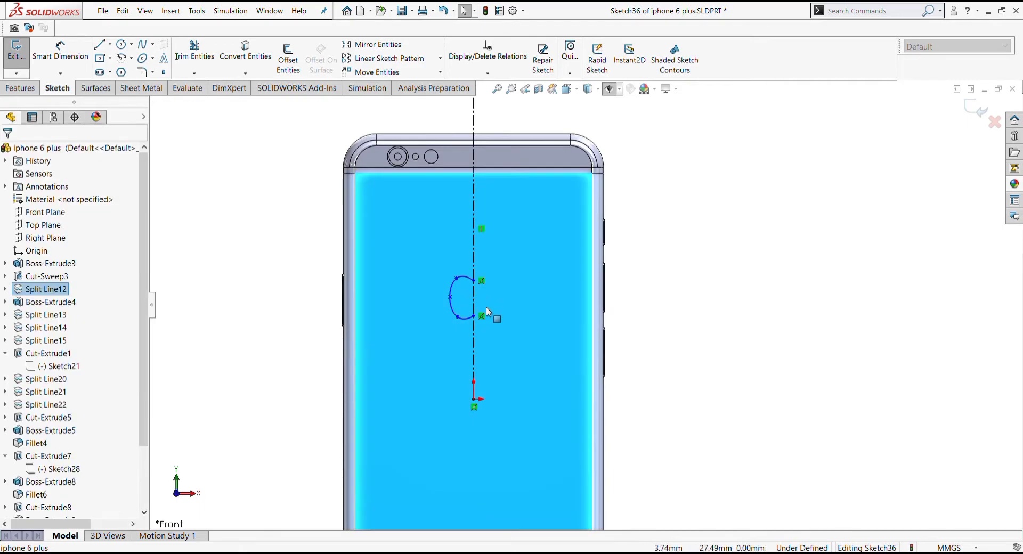
scroll(469, 300, "down", 2)
scroll(469, 300, "down", 2)
left_click(495, 281)
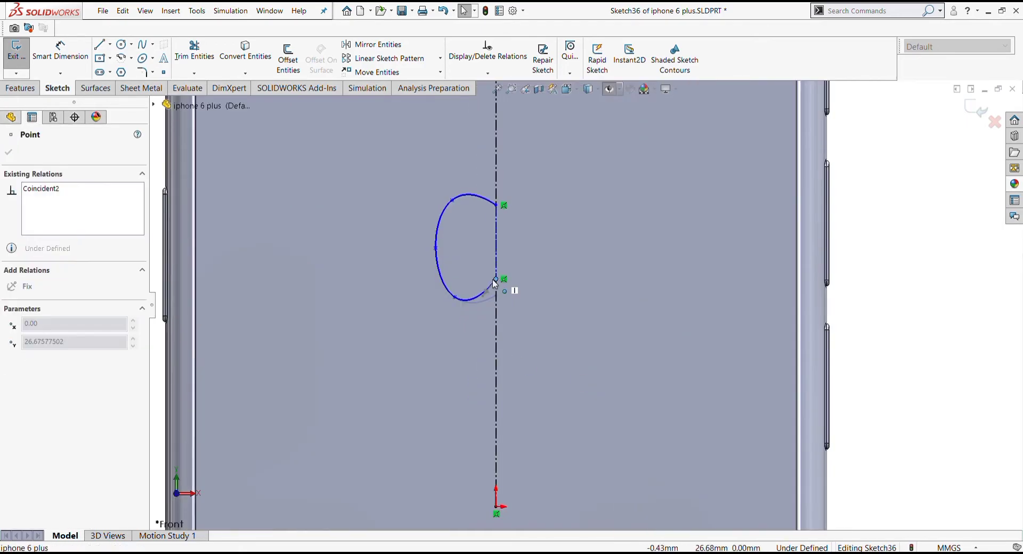
left_click(935, 338)
left_click(475, 300)
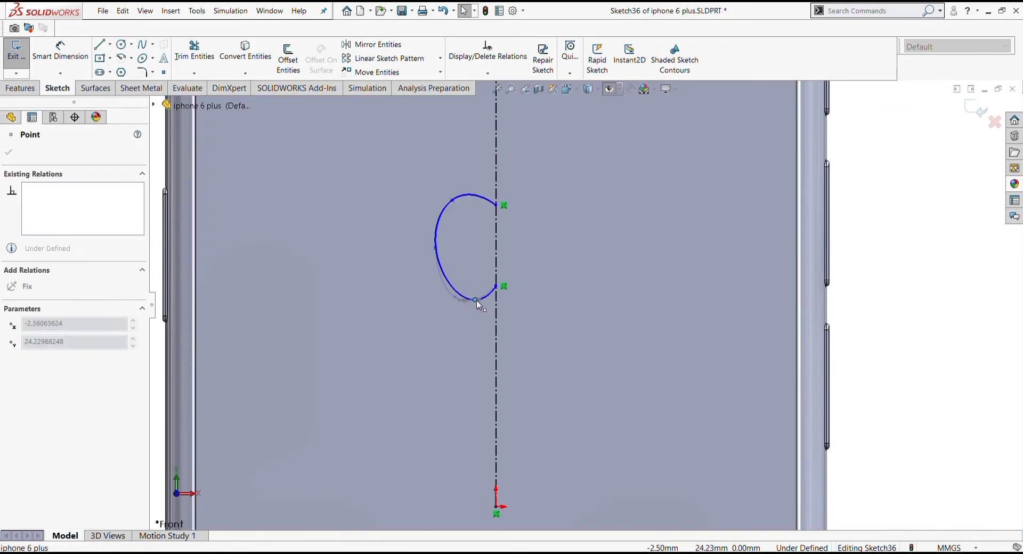
left_click(837, 285)
scroll(584, 305, "up", 2)
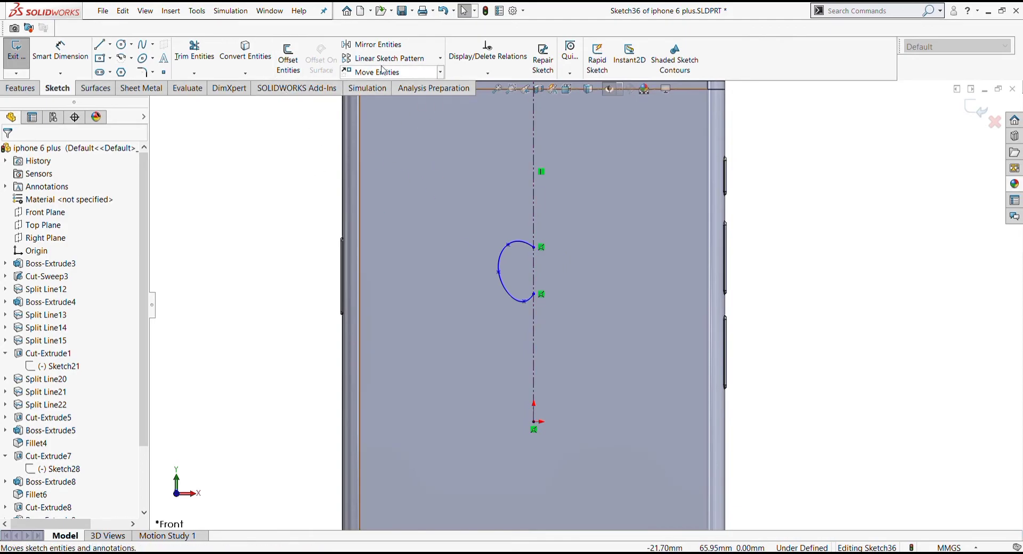
Mirror Spline1 about centerline Line1 to close the apple outline, then fit the view.
left_click(371, 44)
left_click(496, 239)
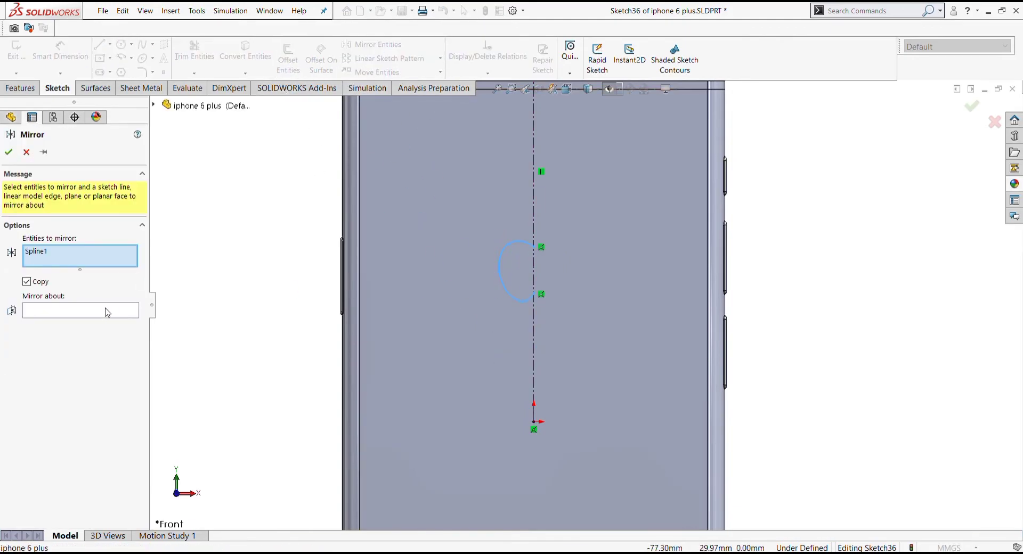
left_click(532, 204)
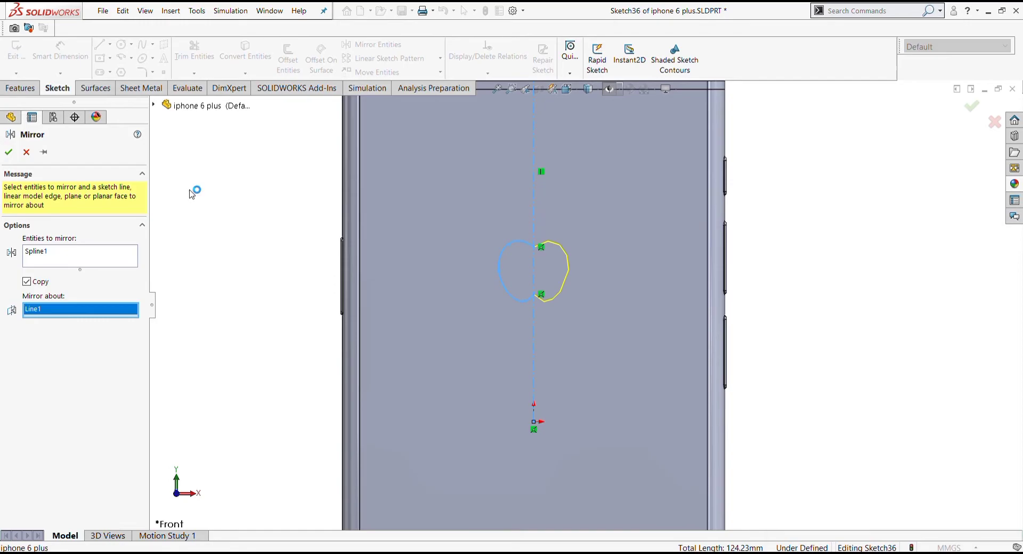
left_click(9, 155)
key("f")
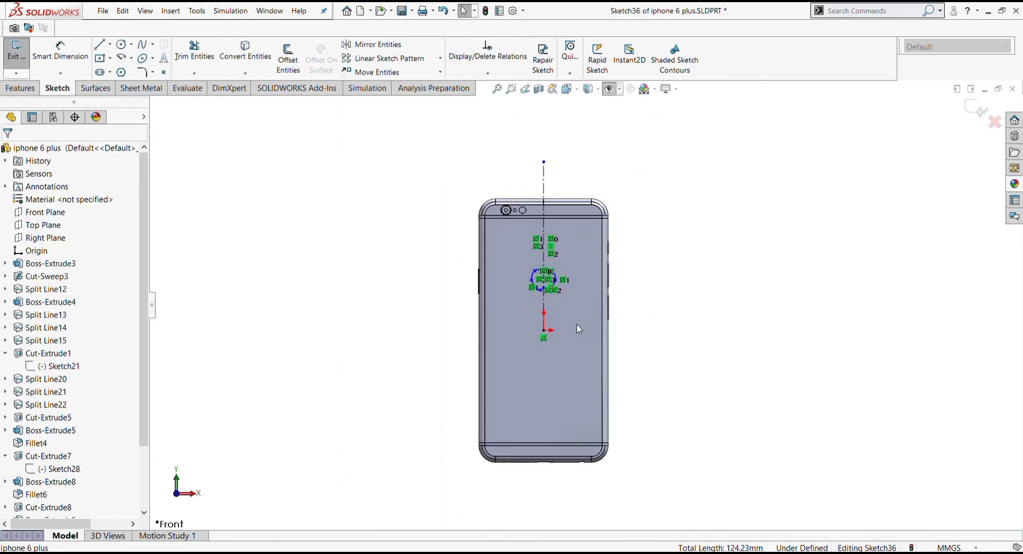
scroll(558, 282, "down", 7)
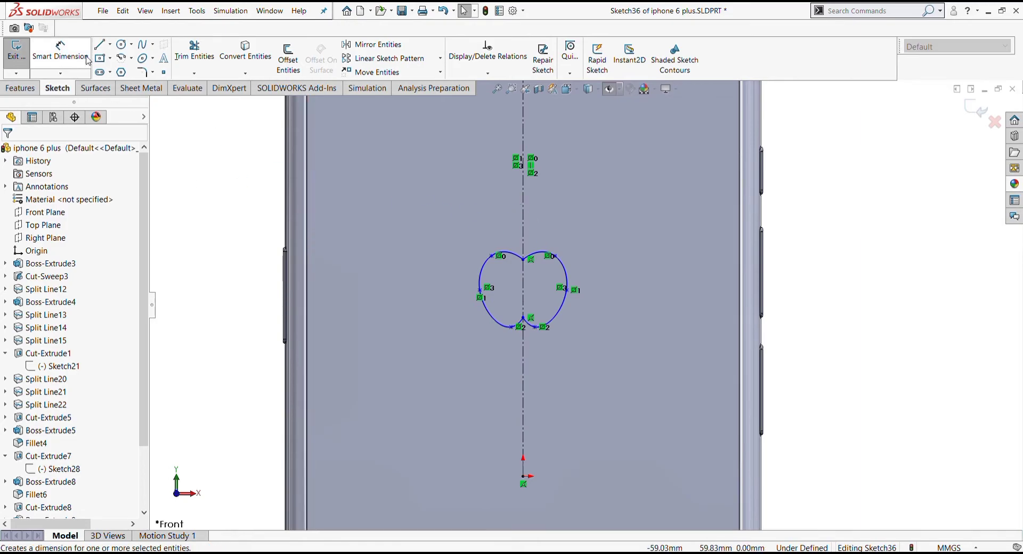
Round the apple outline's bottom notch corner with a sketch fillet.
left_click(141, 72)
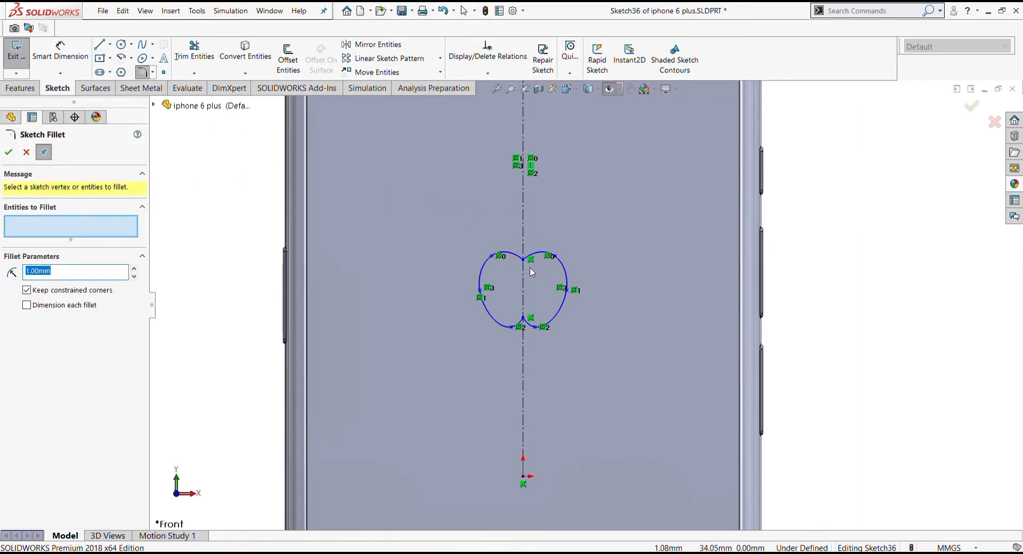
scroll(391, 289, "down", 2)
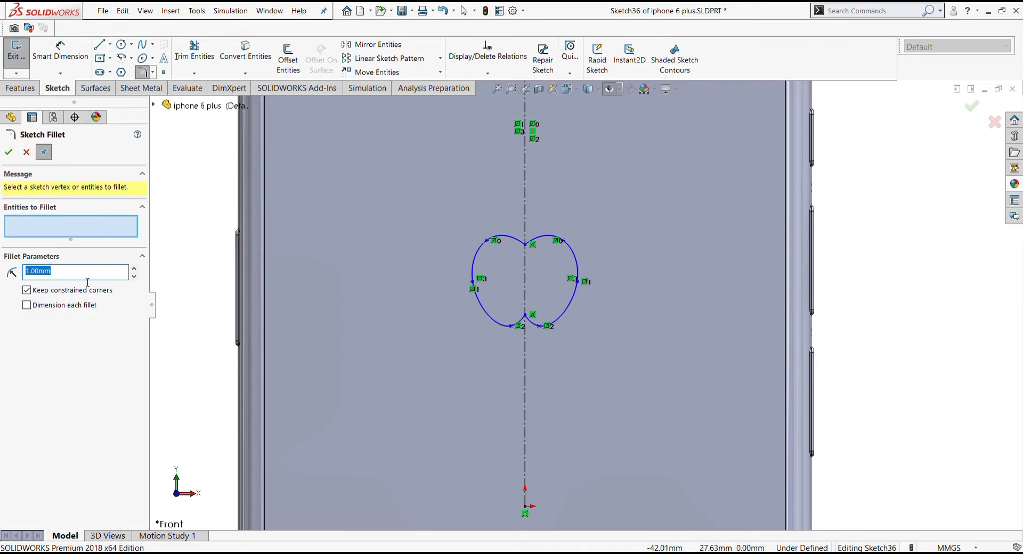
type("0.1")
scroll(535, 320, "down", 3)
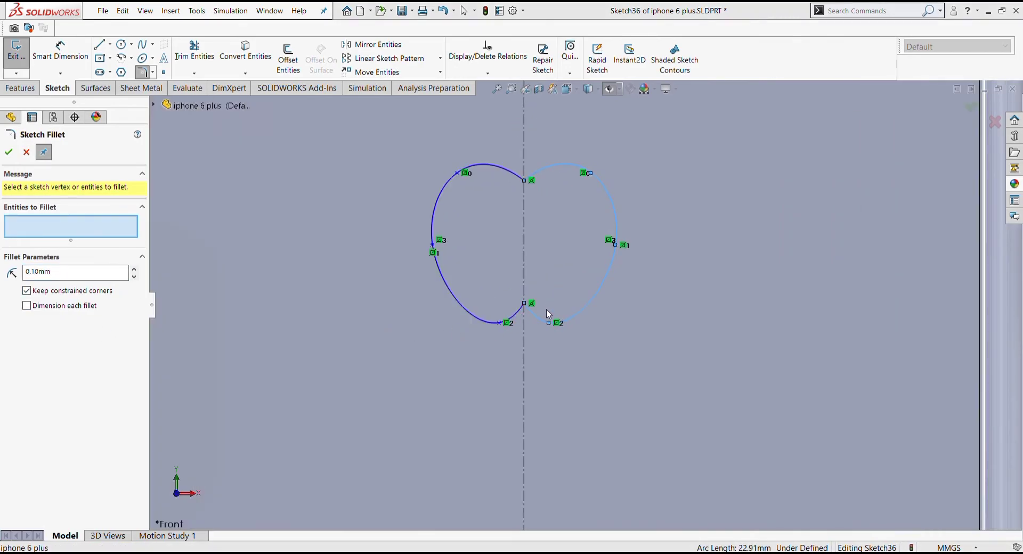
left_click(525, 304)
type("0.")
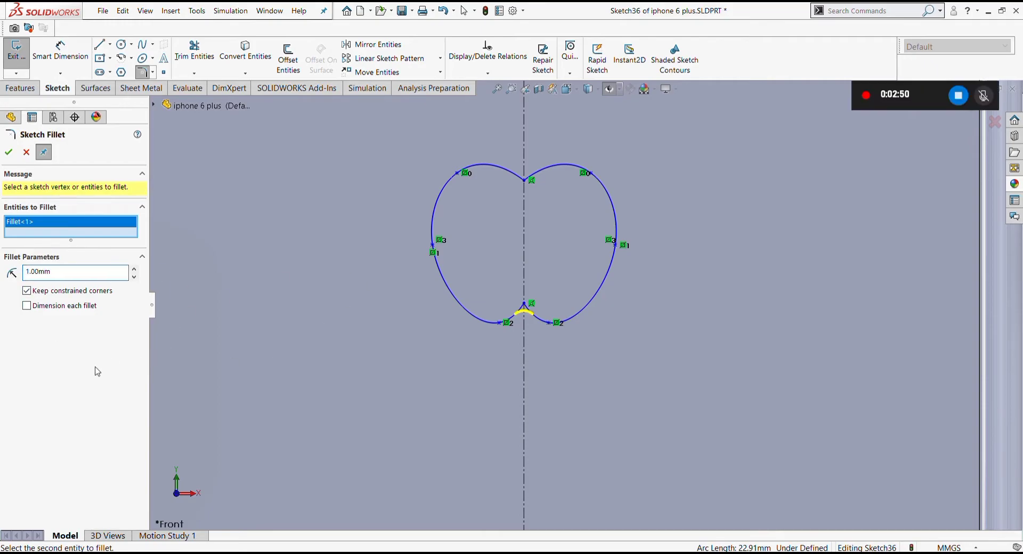
left_click(12, 153)
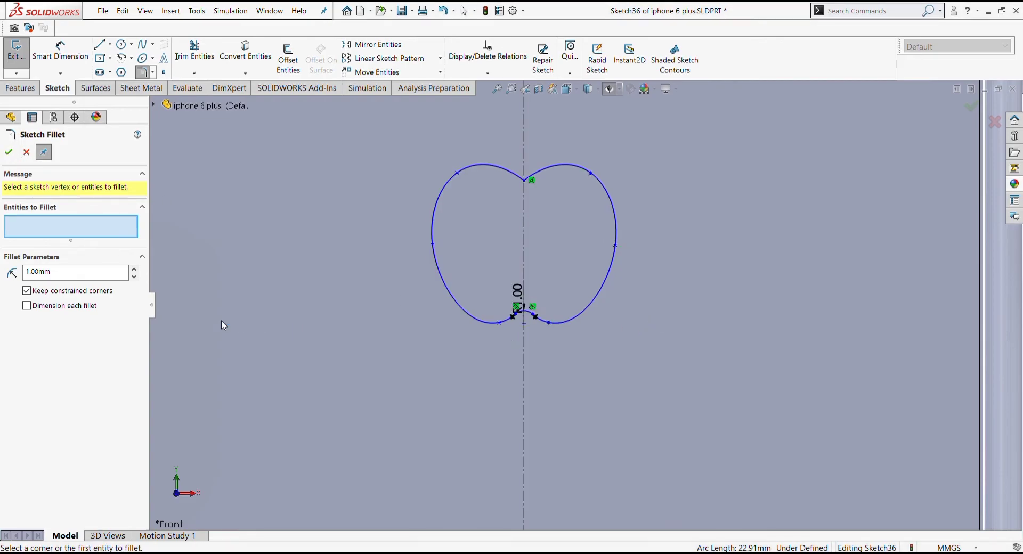
Fillet the top notch corner, setting the radius to 1.00 mm.
scroll(613, 287, "up", 3)
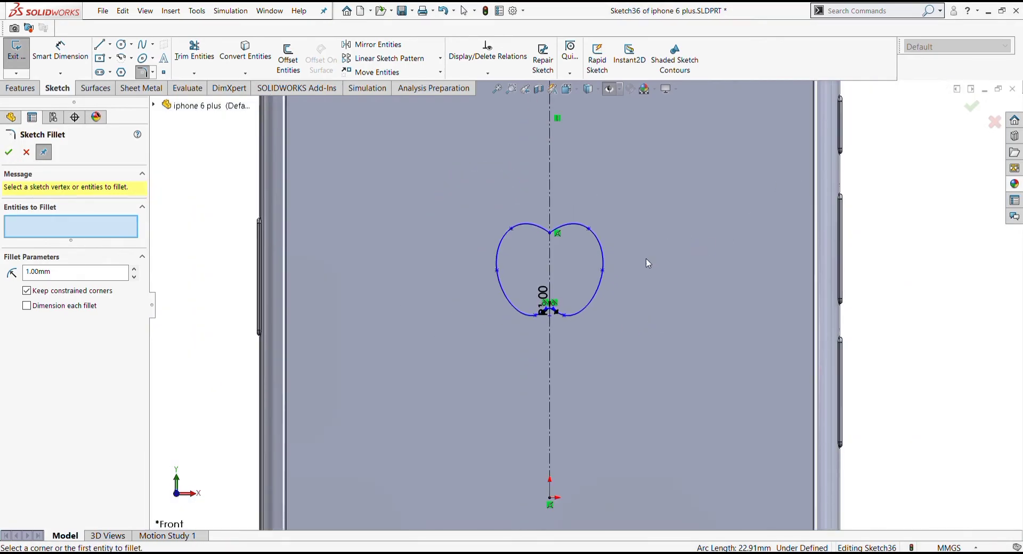
scroll(648, 264, "up", 3)
scroll(652, 265, "down", 1)
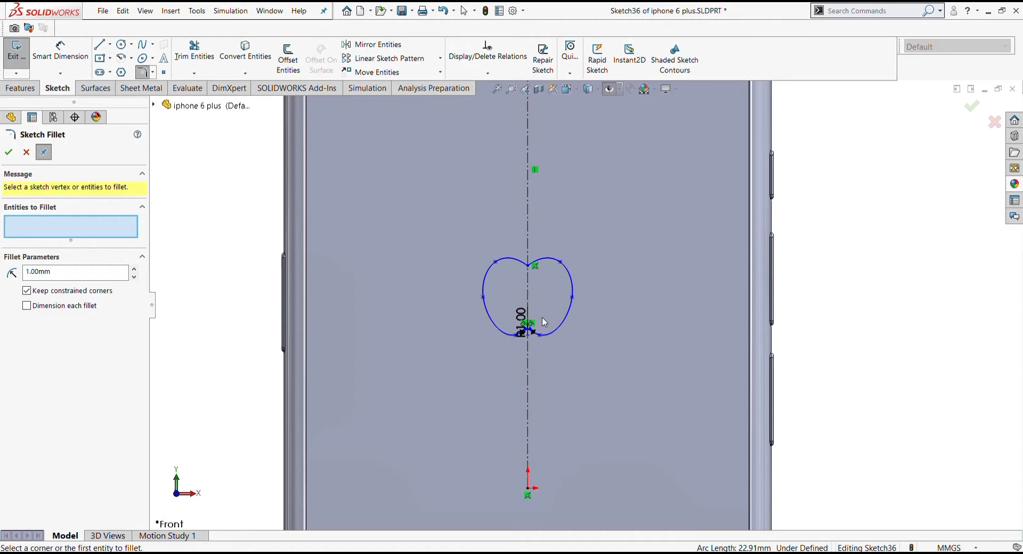
scroll(542, 317, "down", 4)
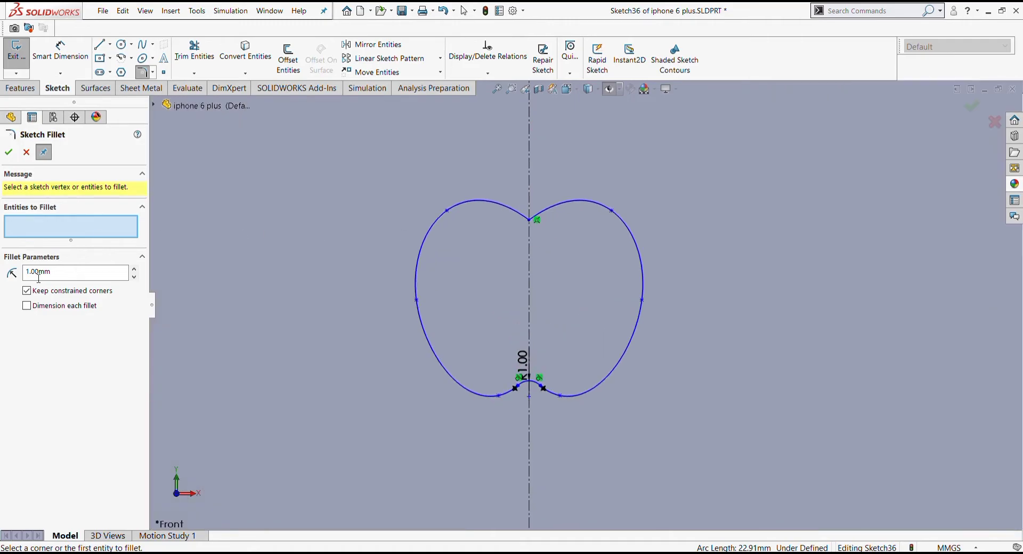
double_click(70, 273)
left_click(522, 218)
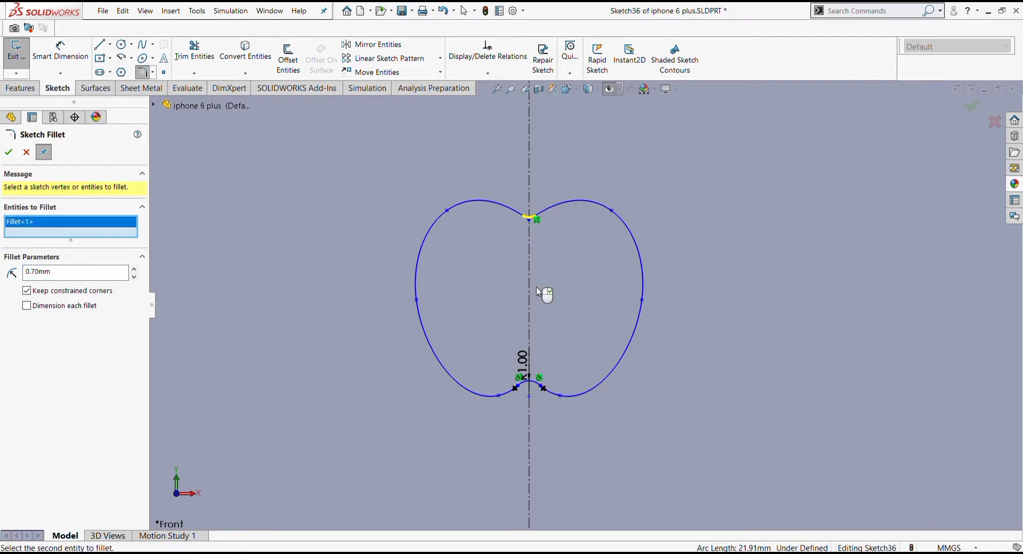
double_click(83, 278)
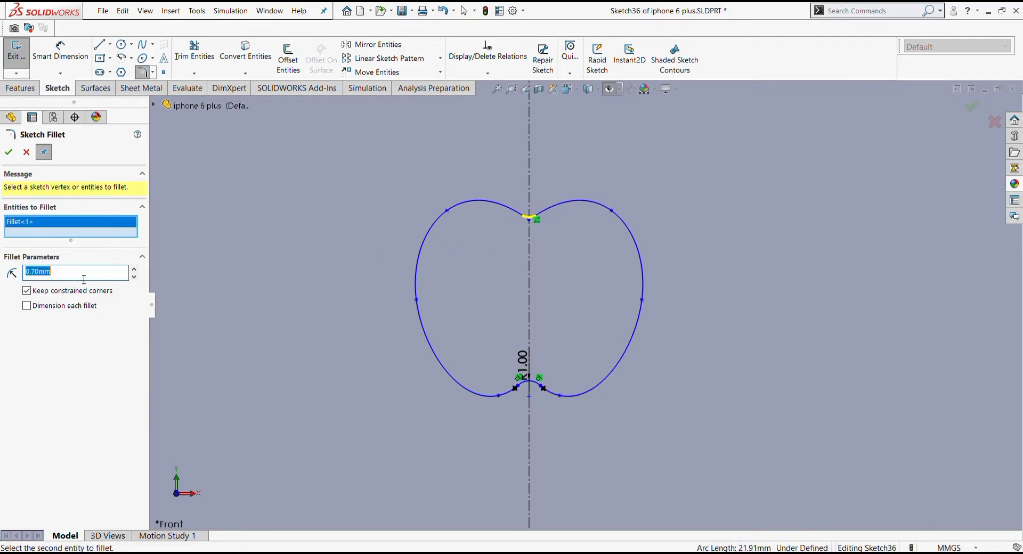
type("1")
key("Return")
key("Escape")
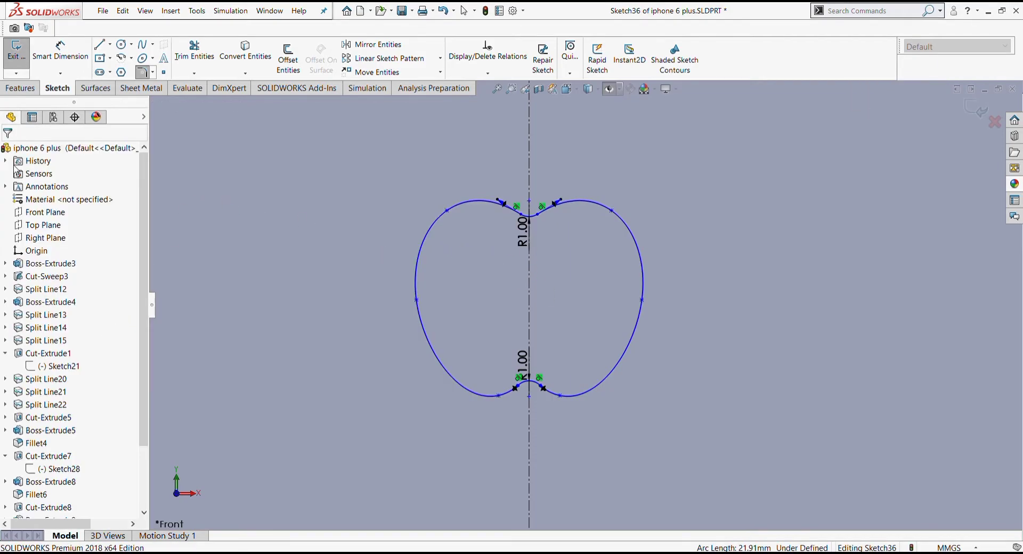
scroll(585, 306, "up", 3)
scroll(615, 360, "up", 3)
scroll(764, 324, "down", 3)
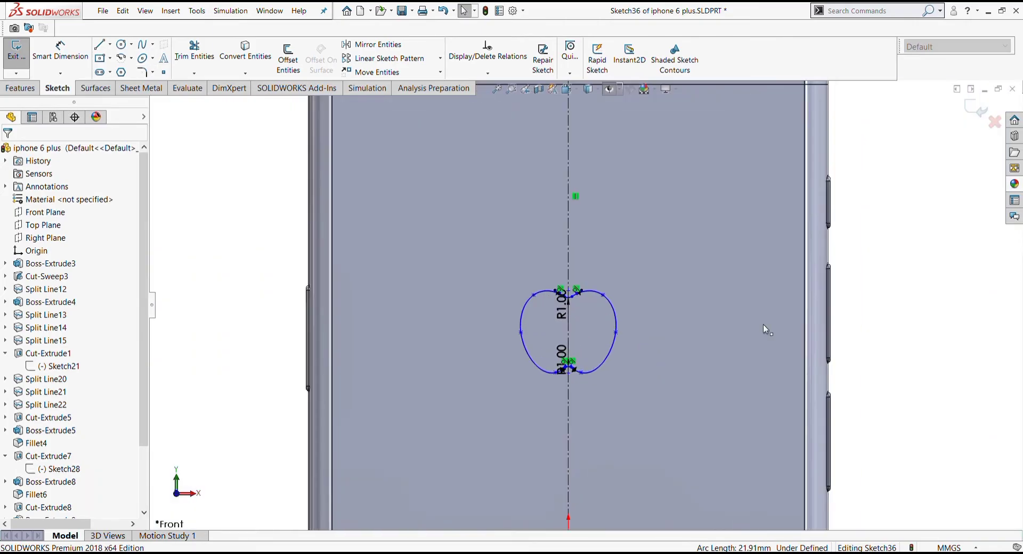
scroll(640, 306, "up", 2)
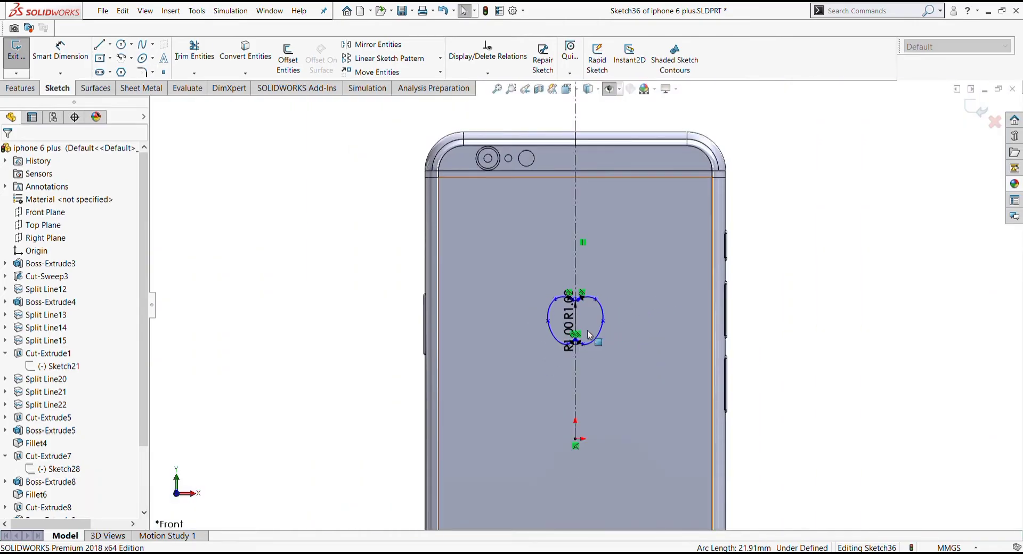
scroll(589, 334, "down", 2)
Draw a bite circle overlapping the apple's right side, deleting a misplaced first attempt.
left_click(122, 44)
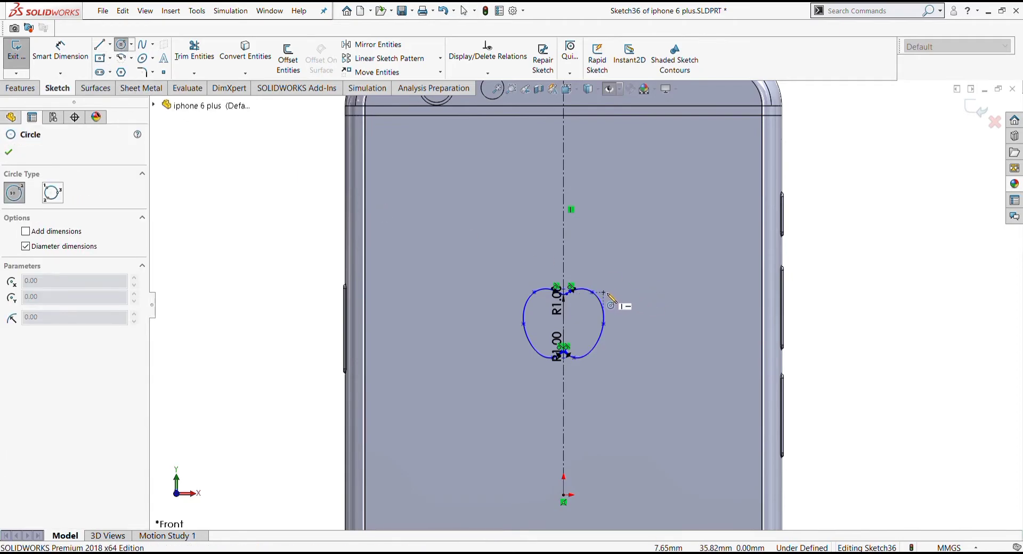
key("Escape")
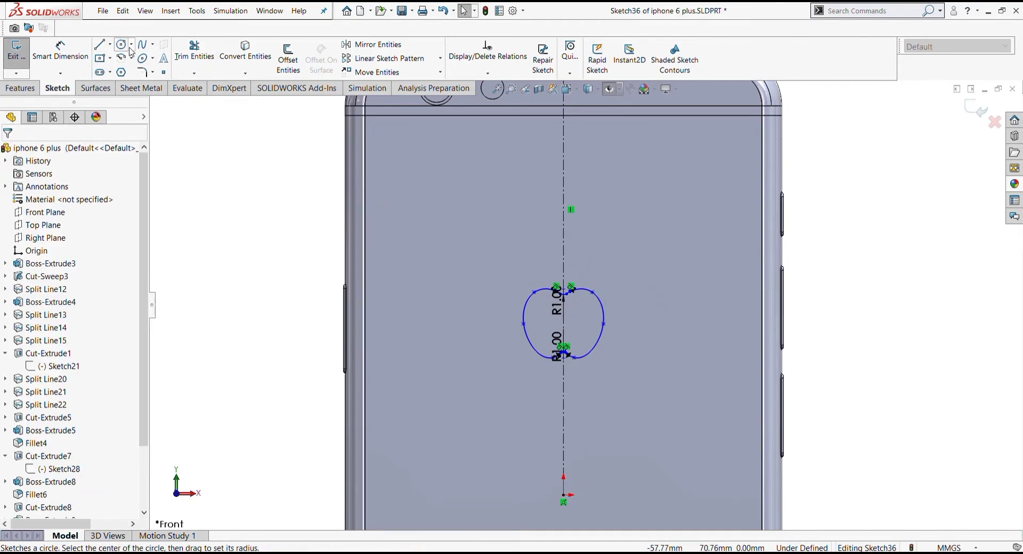
left_click(122, 44)
left_click(617, 300)
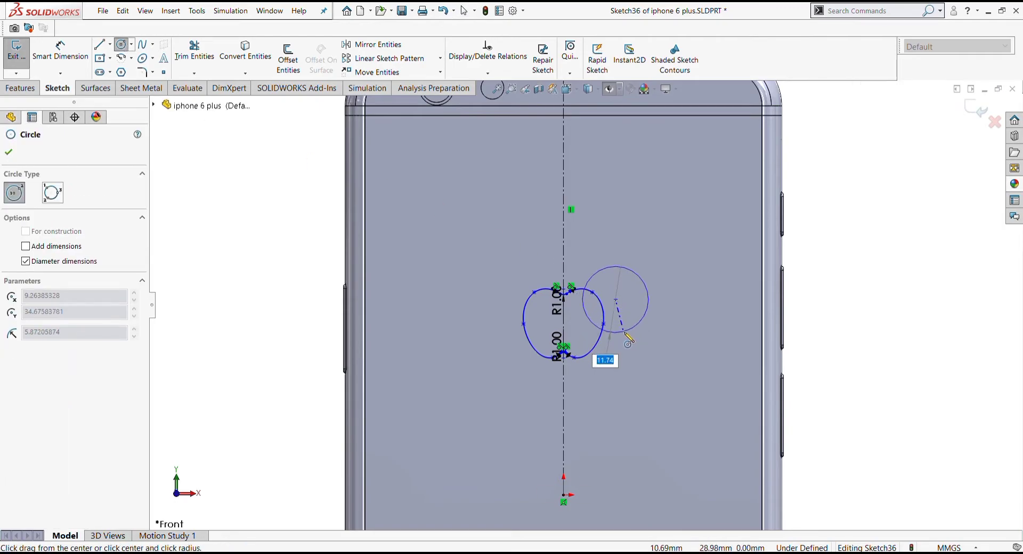
left_click(626, 336)
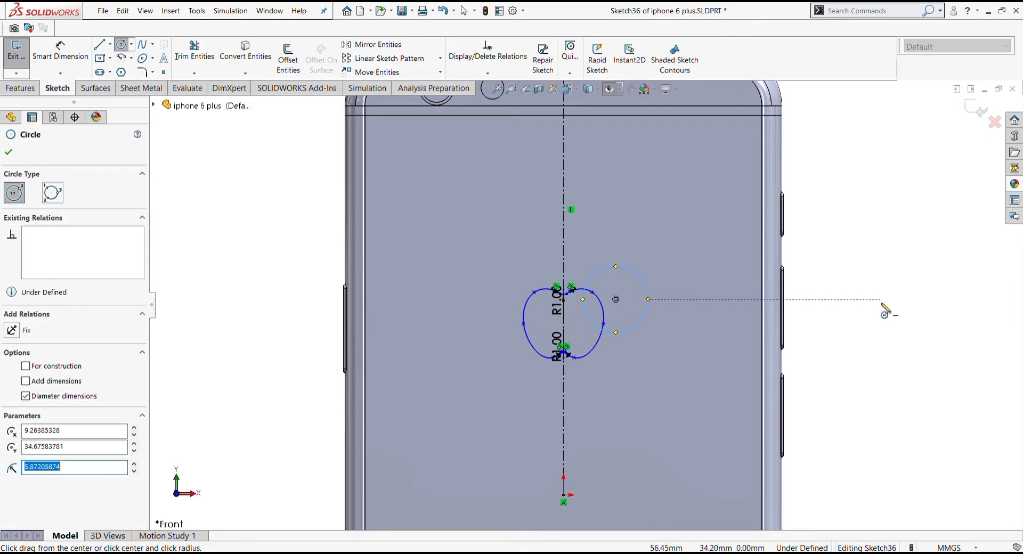
key("Escape")
key("Delete")
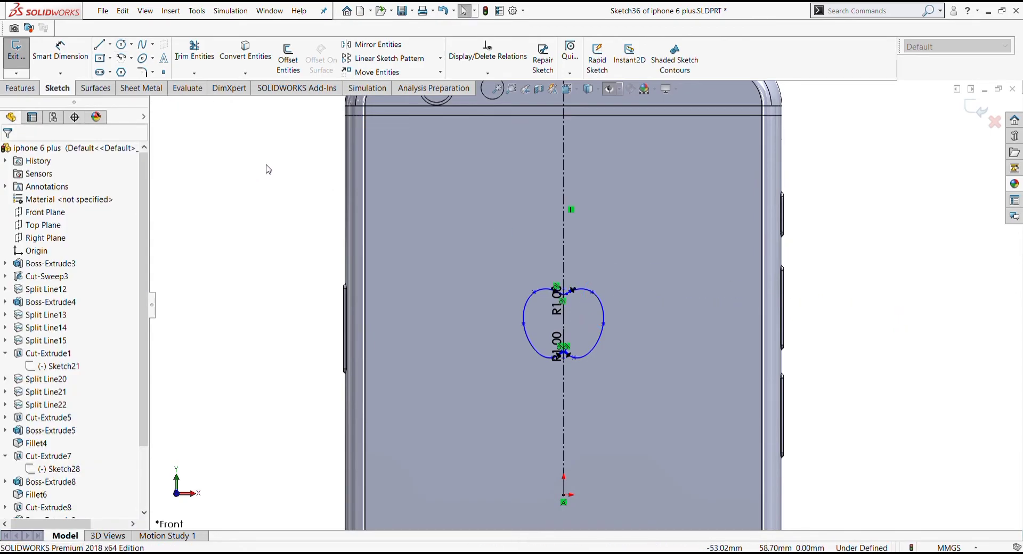
key("c")
left_click(619, 299)
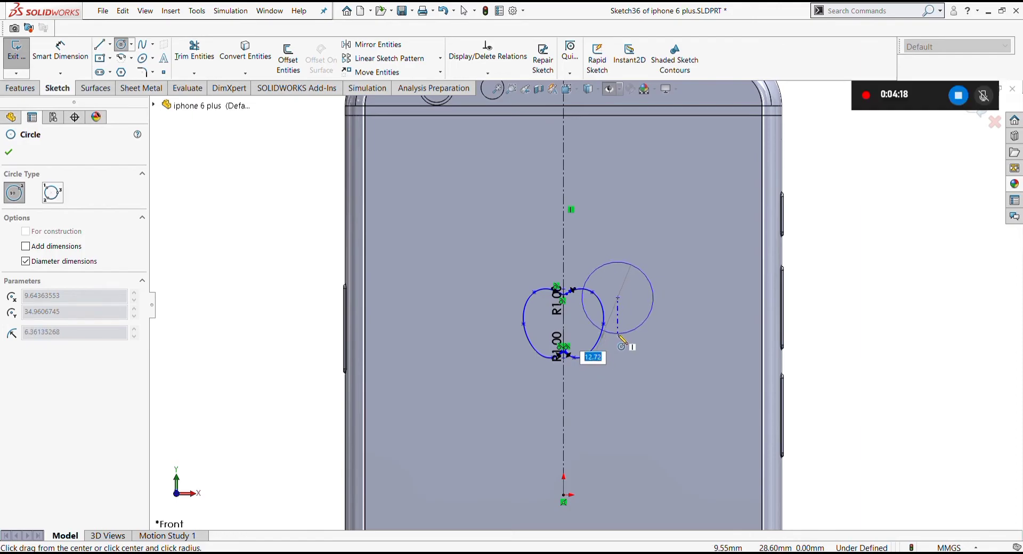
left_click(620, 335)
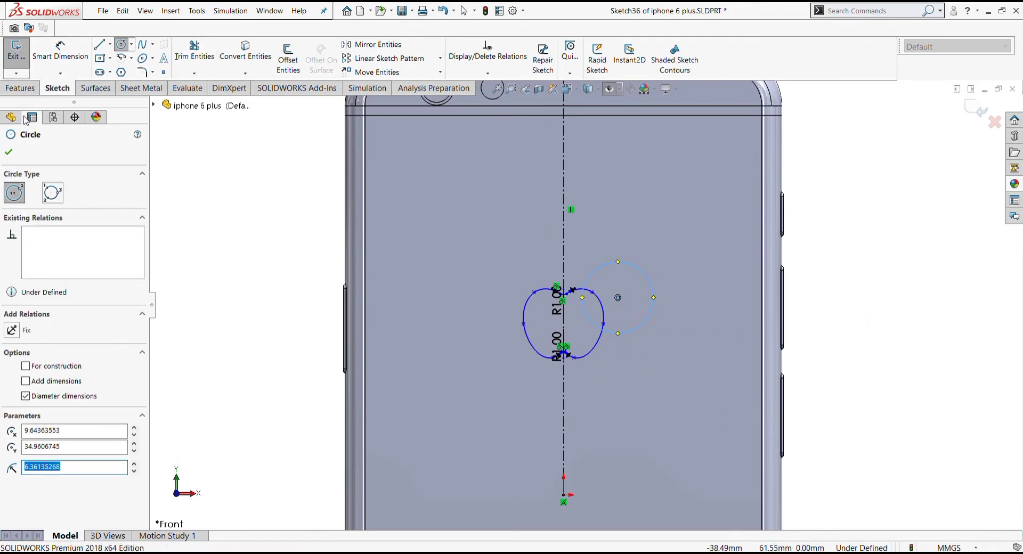
Trim the circle's outer part into a bite, then undo that trim.
left_click(195, 50)
mouse_move(598, 267)
left_mouse_down()
mouse_move(598, 312)
mouse_move(636, 283)
mouse_move(607, 287)
left_mouse_up()
scroll(607, 286, "up", 2)
scroll(609, 284, "up", 3)
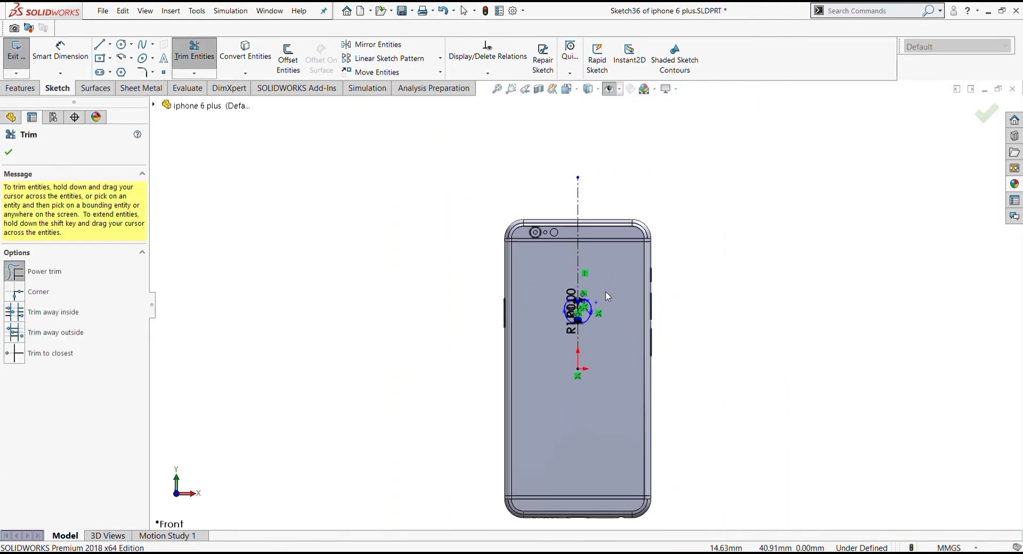
scroll(587, 278, "down", 5)
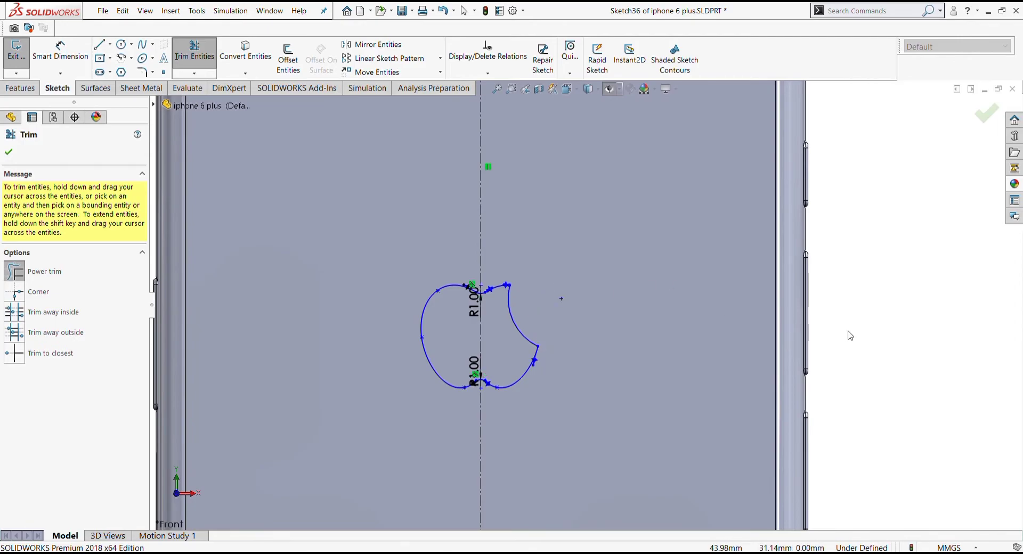
key("Escape")
scroll(596, 356, "up", 2)
scroll(597, 356, "up", 2)
scroll(604, 308, "down", 5)
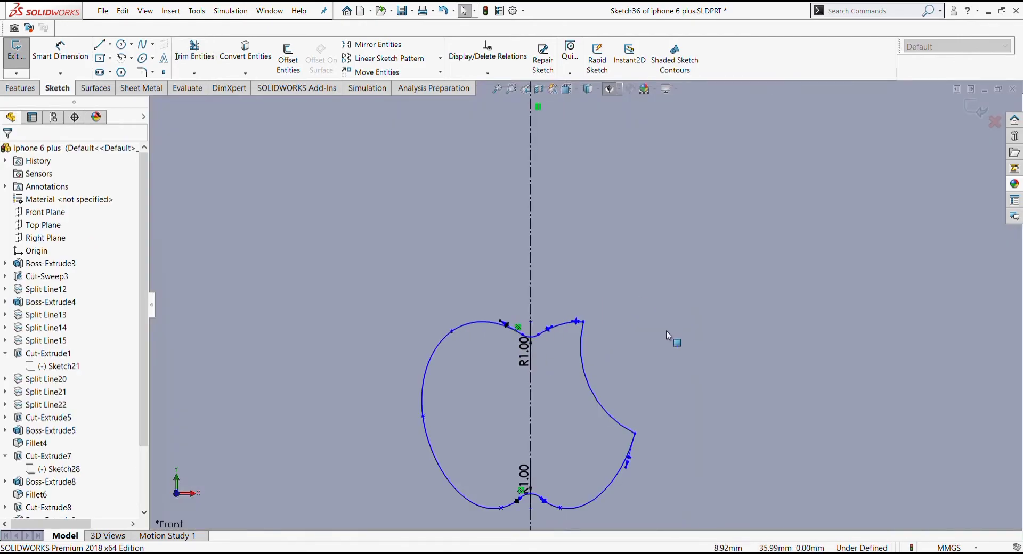
key("ctrl+z")
key("ctrl+z")
key("ctrl+z")
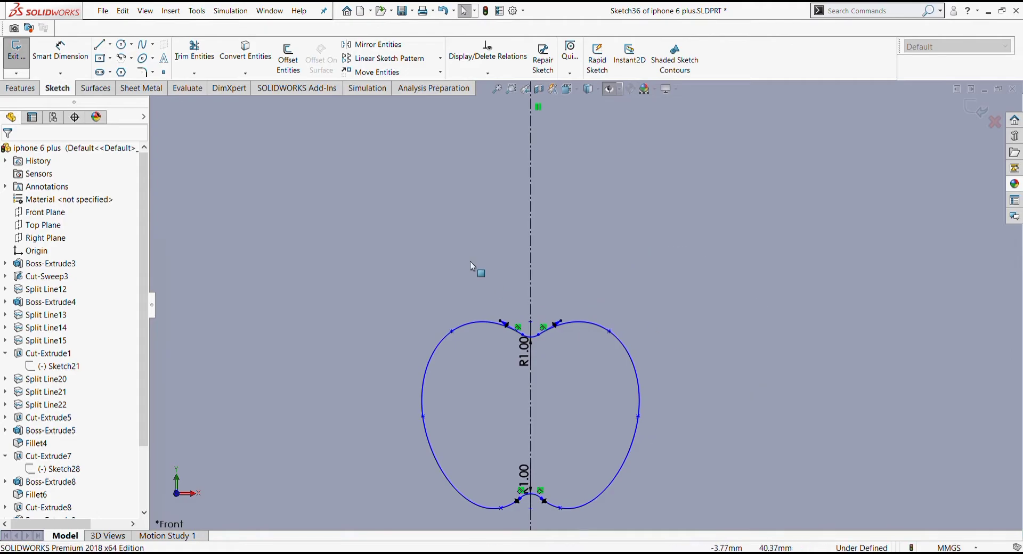
Draw a larger replacement circle right of the apple and trim it into the bite.
left_click(122, 44)
left_click(683, 371)
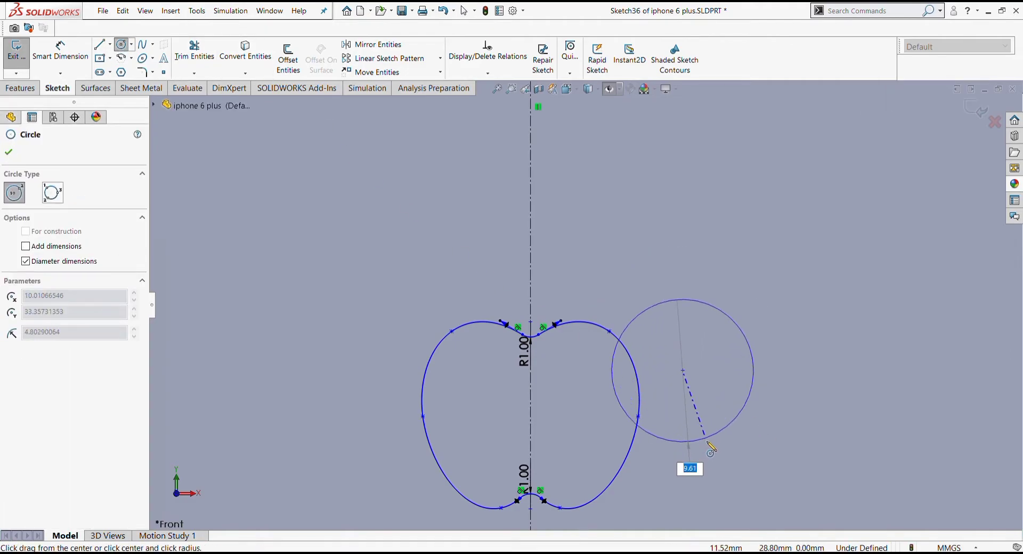
left_click(717, 457)
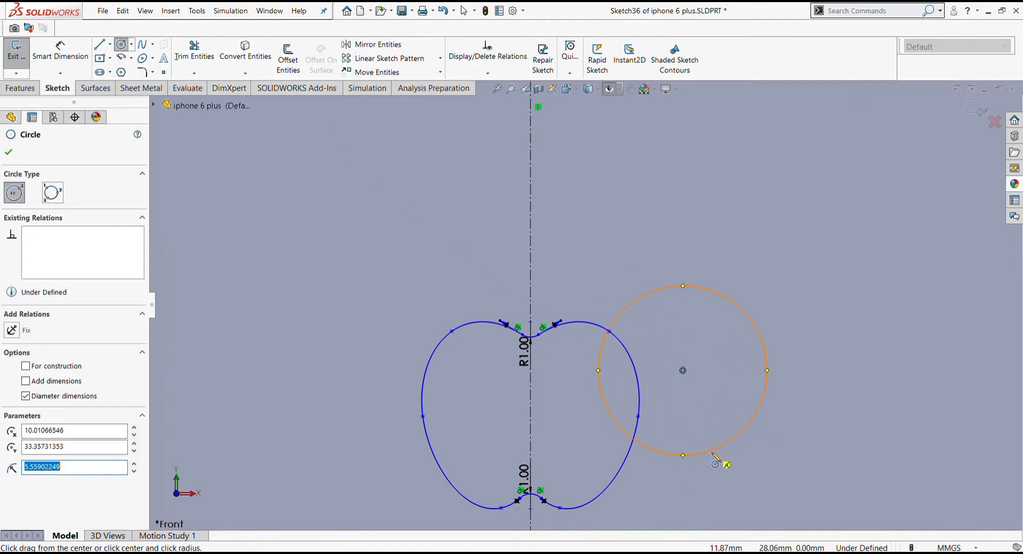
left_click(195, 51)
left_click_drag(674, 318, 693, 314)
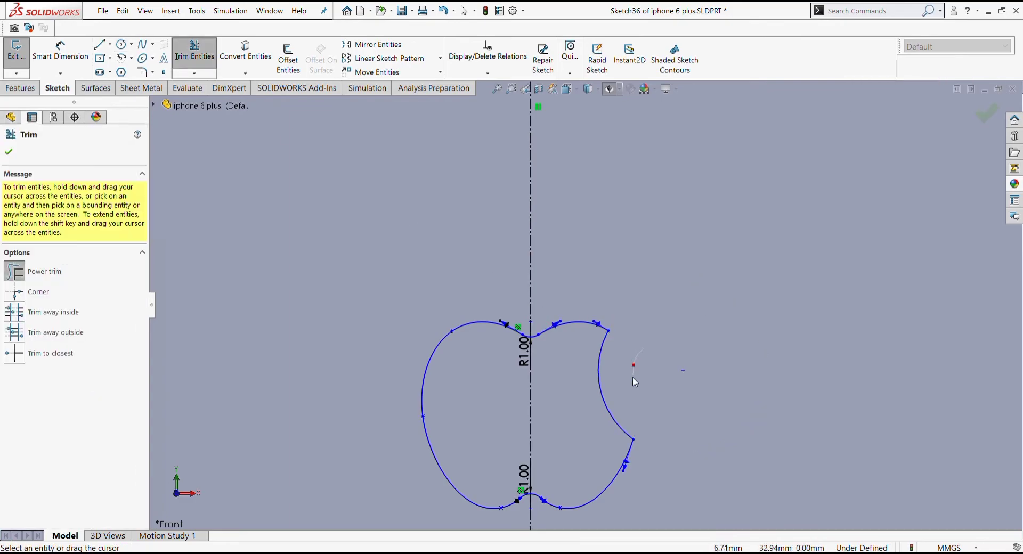
scroll(648, 366, "up", 3)
scroll(648, 366, "up", 3)
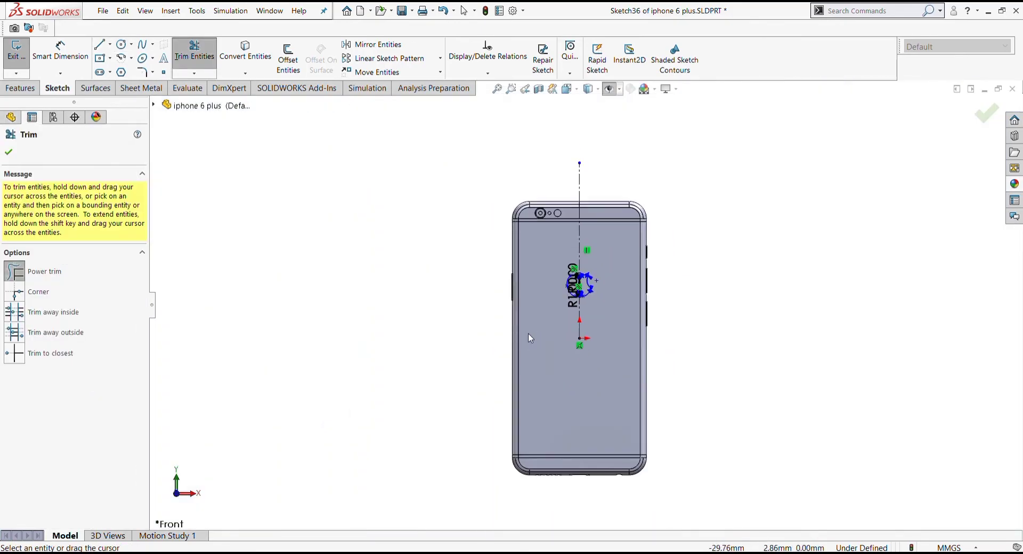
scroll(594, 308, "down", 2)
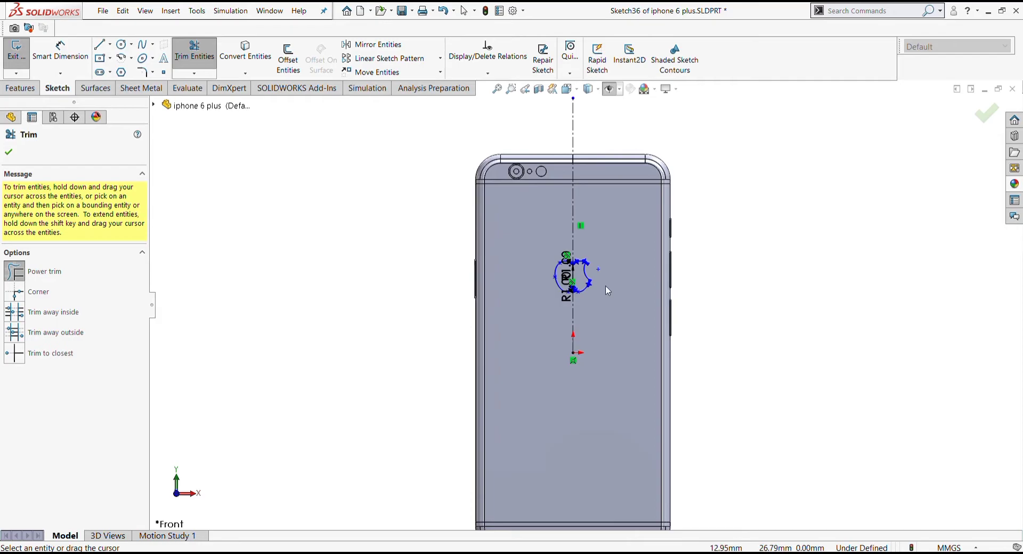
scroll(511, 256, "down", 3)
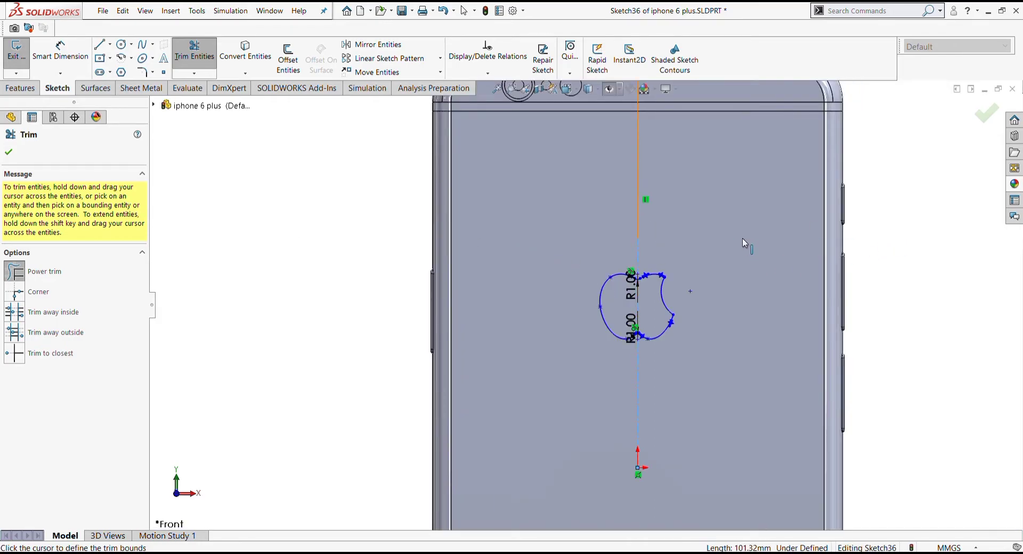
key("Escape")
Delete the vertical centerline from the apple sketch.
left_click(639, 256)
key("Delete")
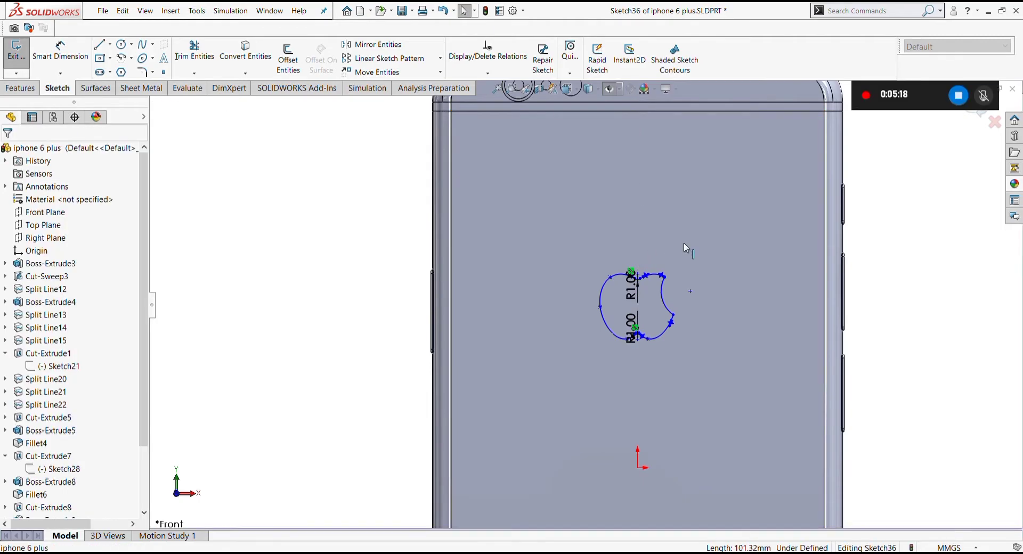
scroll(682, 245, "down", 2)
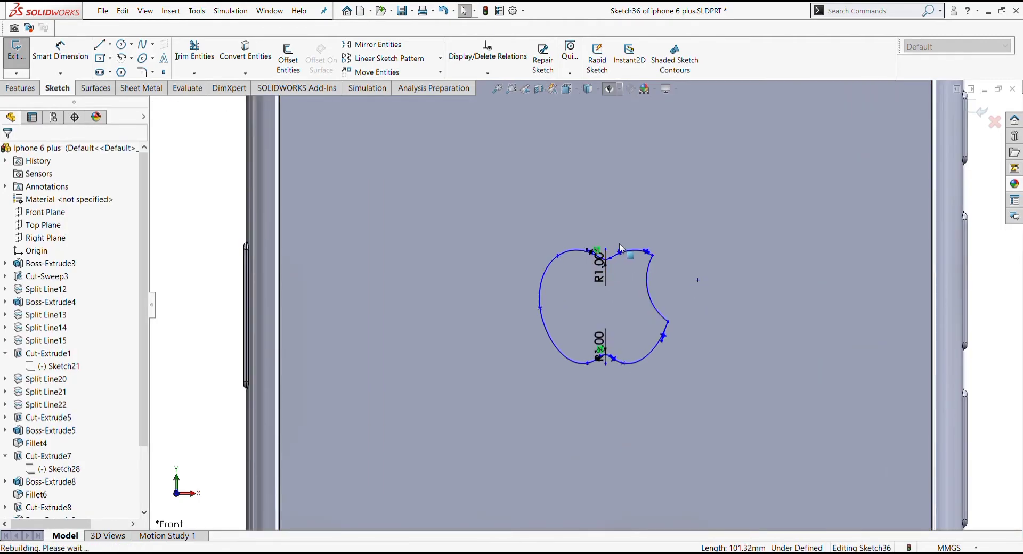
key("ctrl+z")
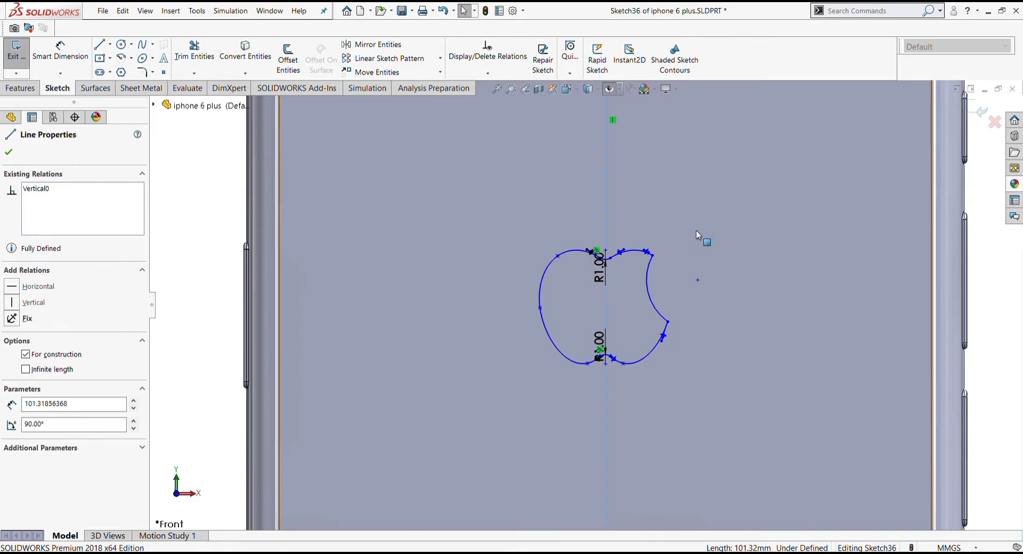
left_click(696, 230)
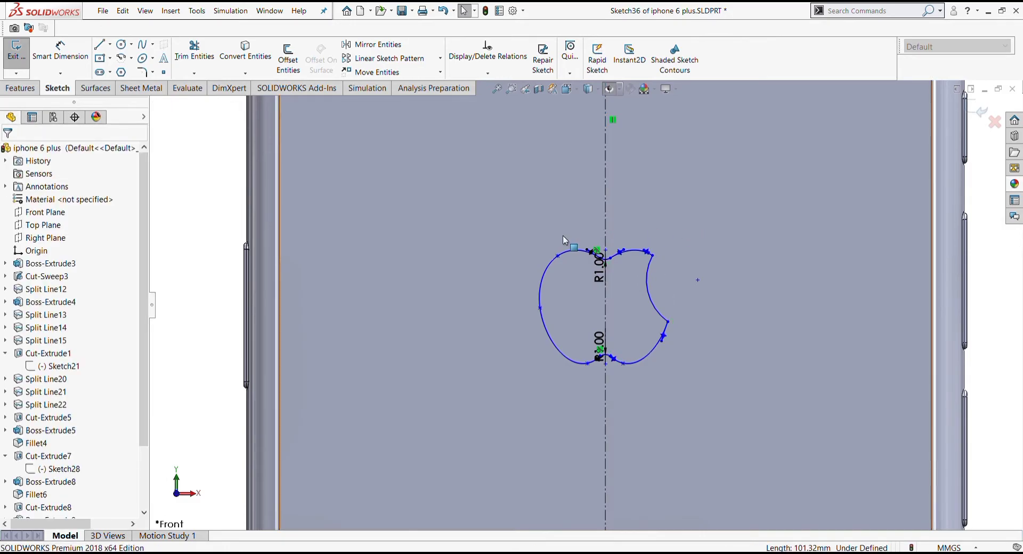
scroll(587, 301, "up", 3)
left_click(595, 216)
key("Delete")
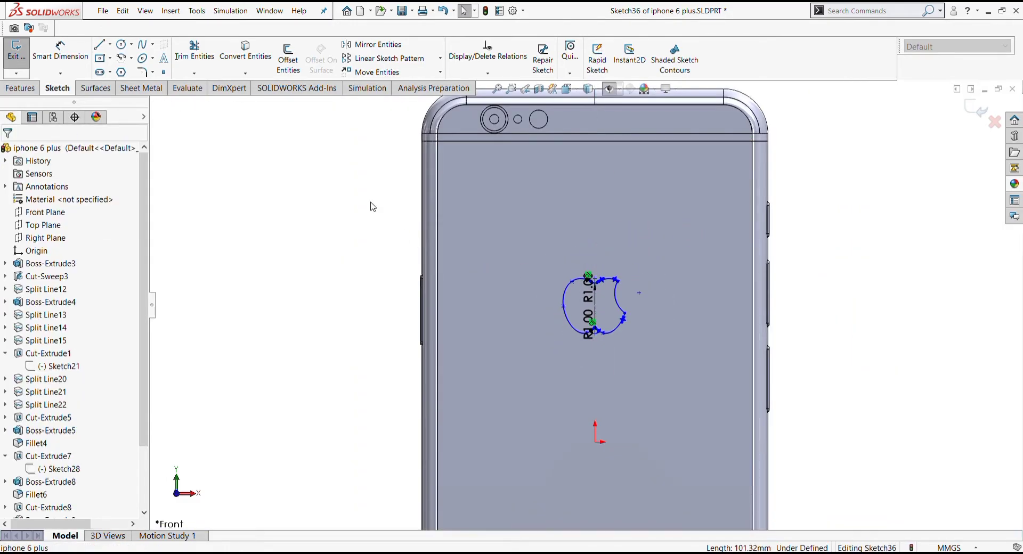
left_click(143, 43)
scroll(595, 298, "down", 5)
Draw two splines from the apple's top dip that meet at a pointed leaf tip.
scroll(578, 273, "down", 3)
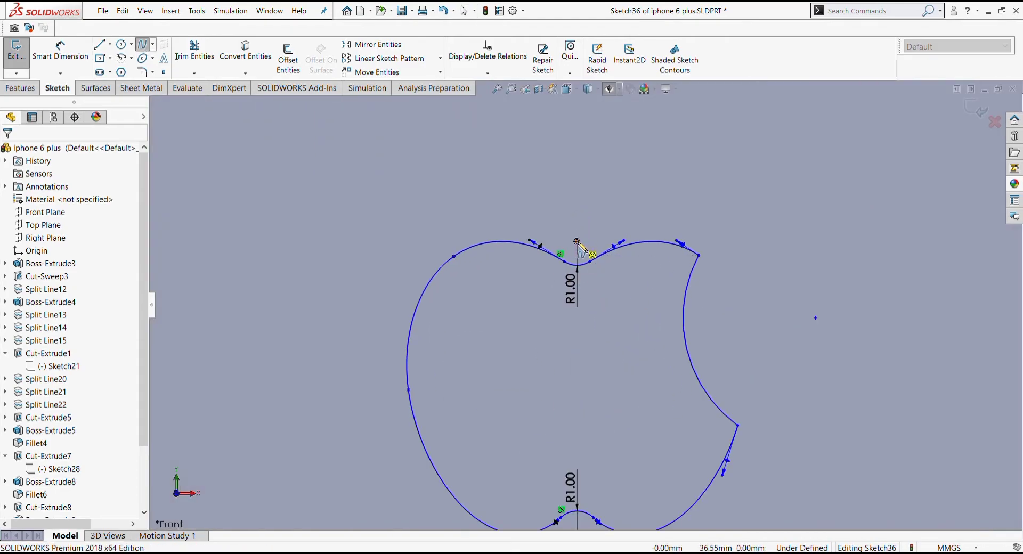
scroll(581, 251, "up", 5)
scroll(589, 298, "up", 5)
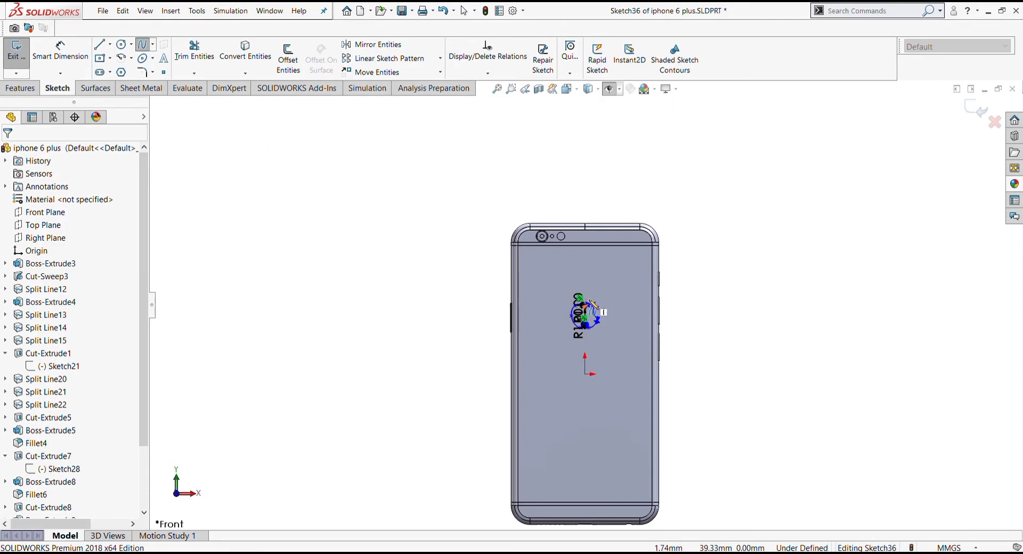
scroll(592, 304, "down", 8)
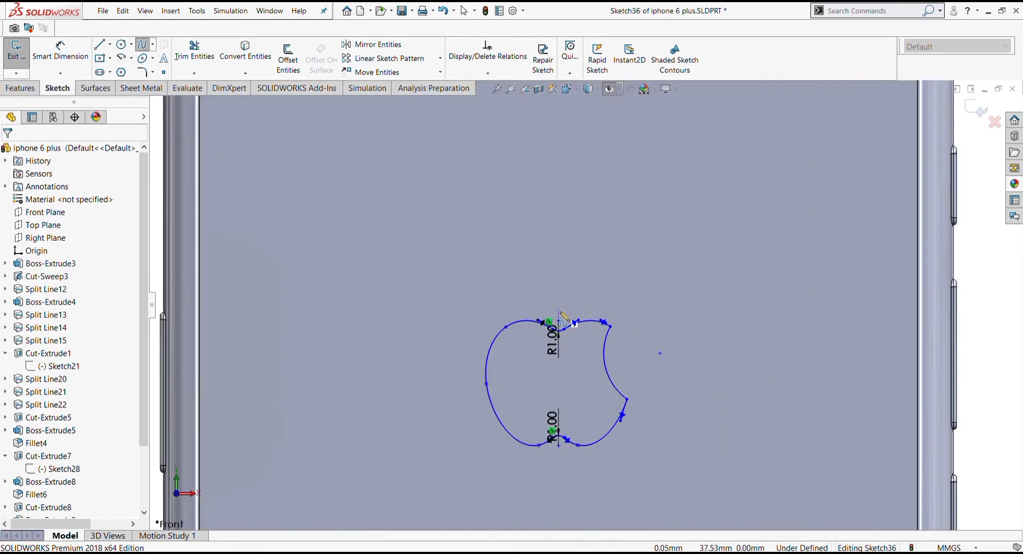
left_click(558, 310)
left_click(564, 290)
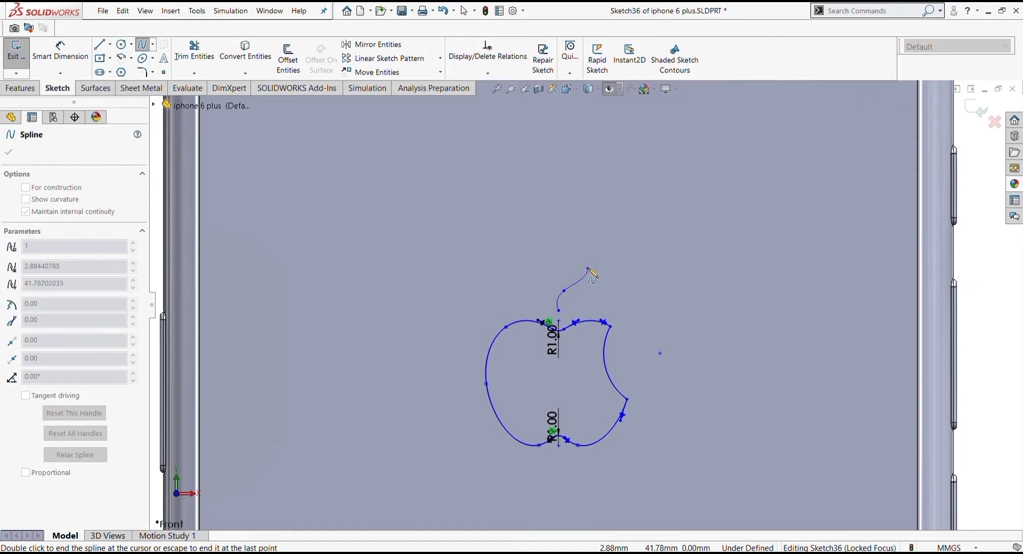
key("Escape")
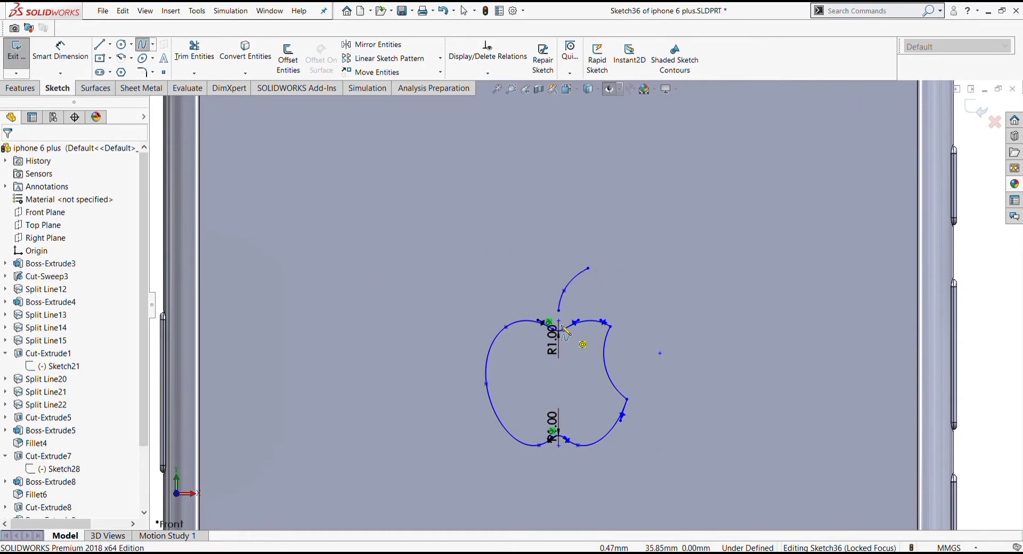
left_click(559, 310)
left_click(588, 268)
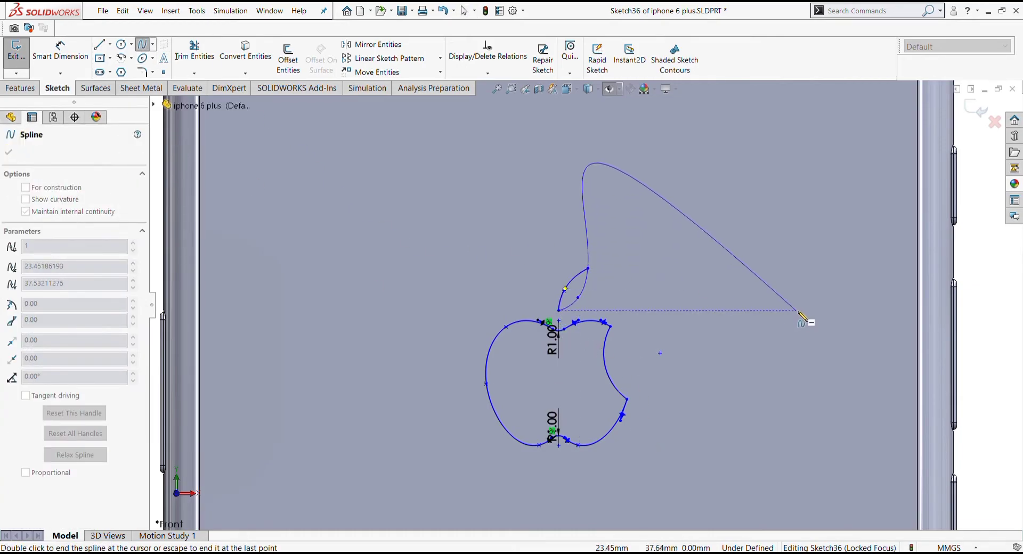
key("Escape")
Check the leaf's tip point, then clear the selection.
scroll(705, 354, "up", 3)
scroll(605, 345, "up", 3)
scroll(582, 327, "down", 4)
scroll(583, 213, "down", 2)
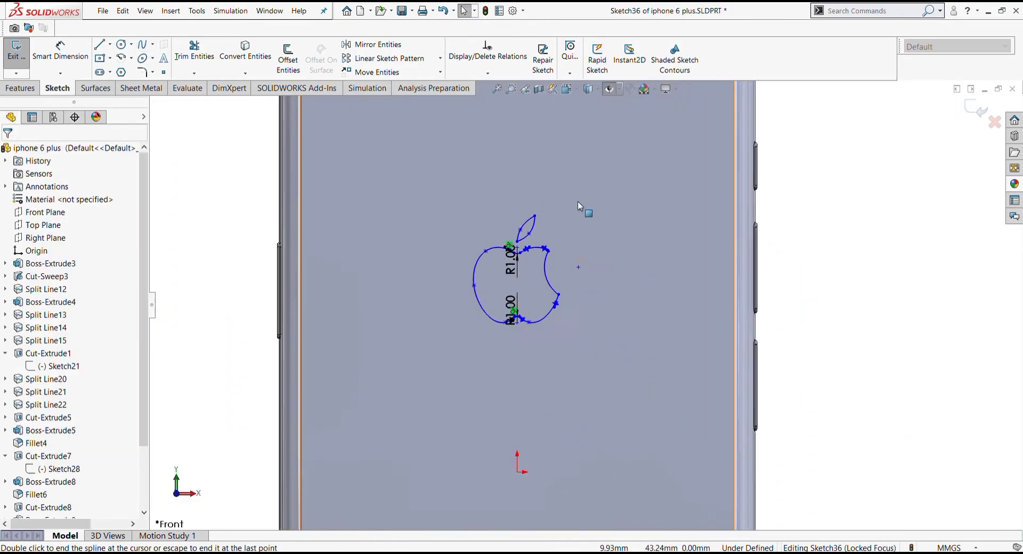
scroll(535, 261, "down", 3)
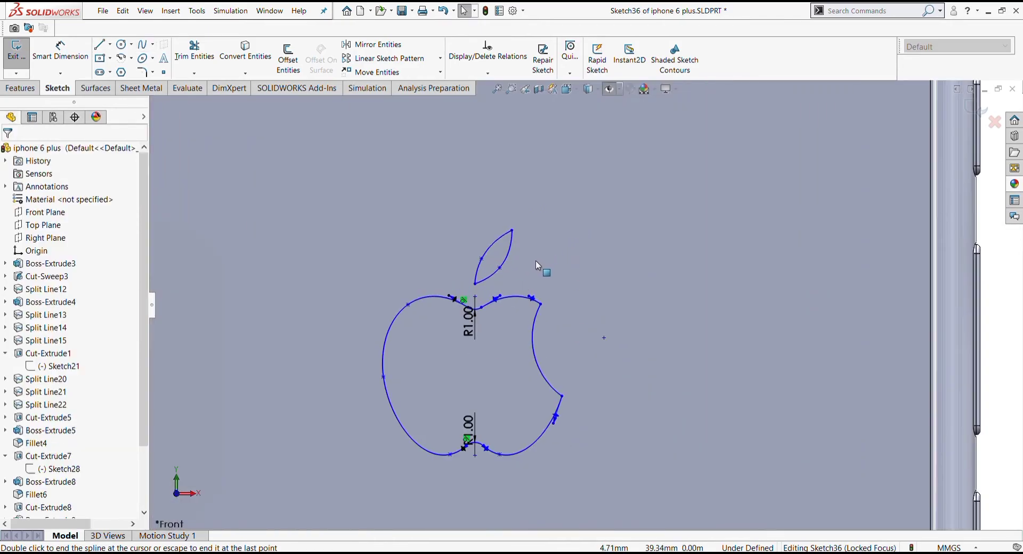
left_click(513, 231)
scroll(608, 280, "up", 2)
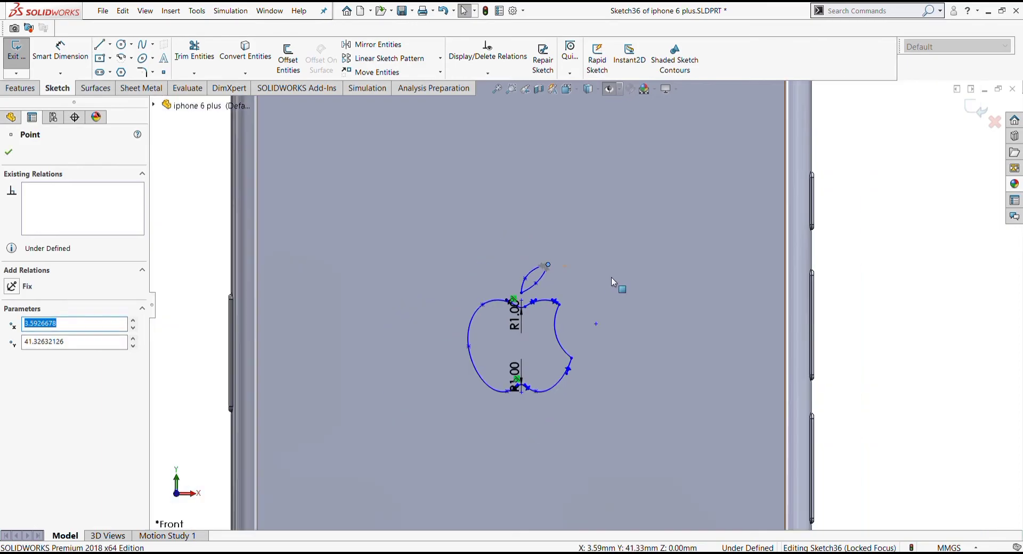
left_click(612, 277)
scroll(581, 357, "up", 2)
scroll(558, 374, "up", 5)
scroll(533, 330, "down", 6)
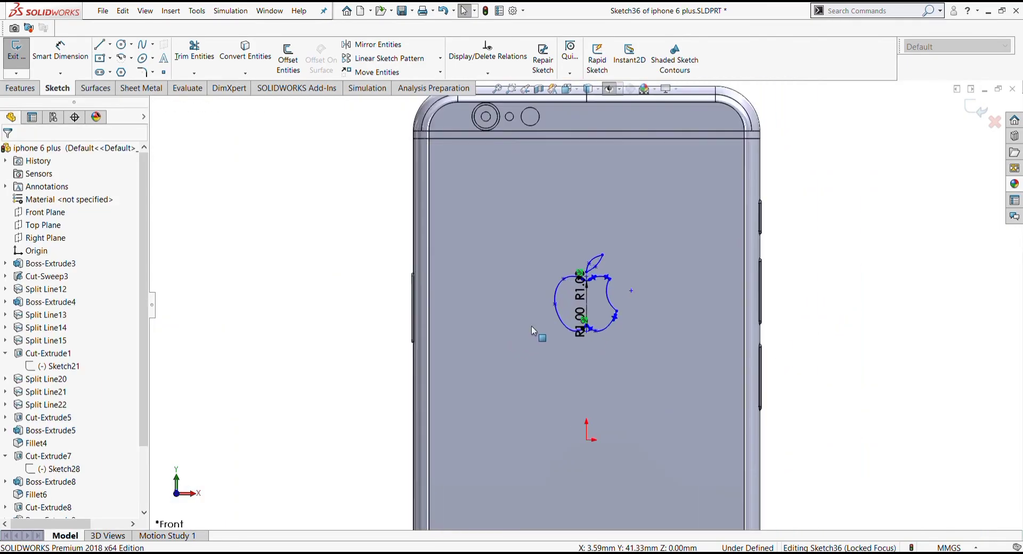
Project the apple logo sketch onto the phone's back face as a Split Line.
left_click(22, 88)
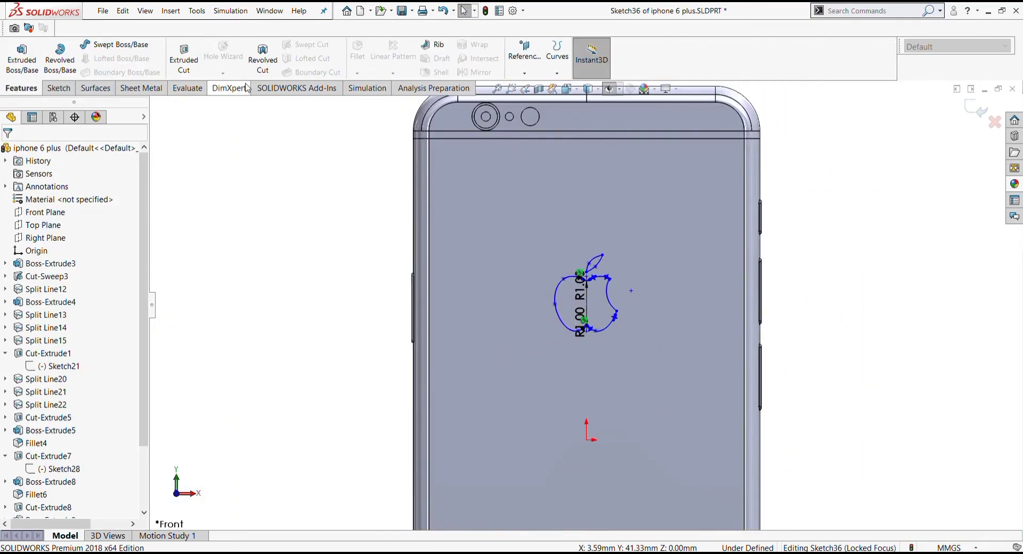
left_click(565, 77)
left_click(581, 95)
left_click(515, 242)
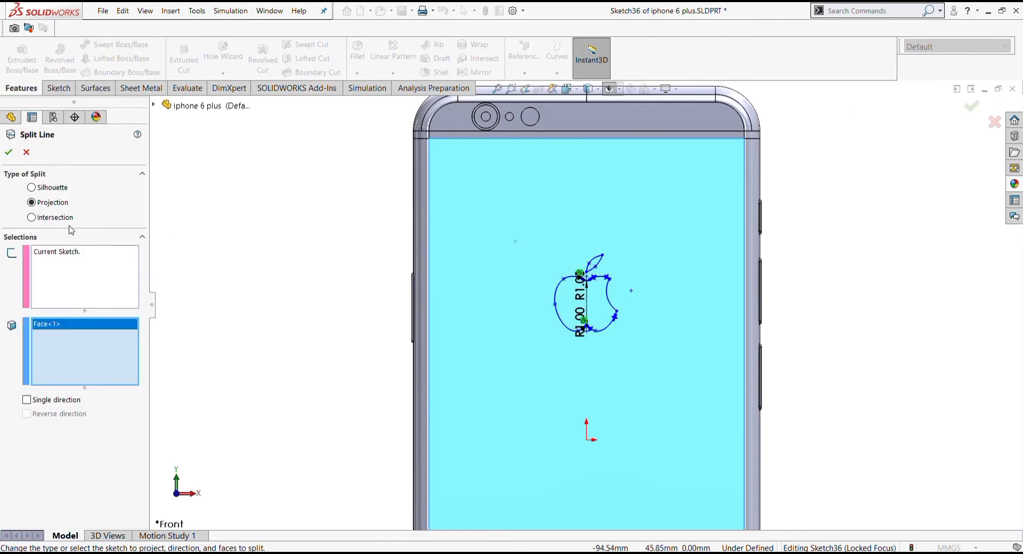
left_click(10, 153)
scroll(687, 359, "up", 5)
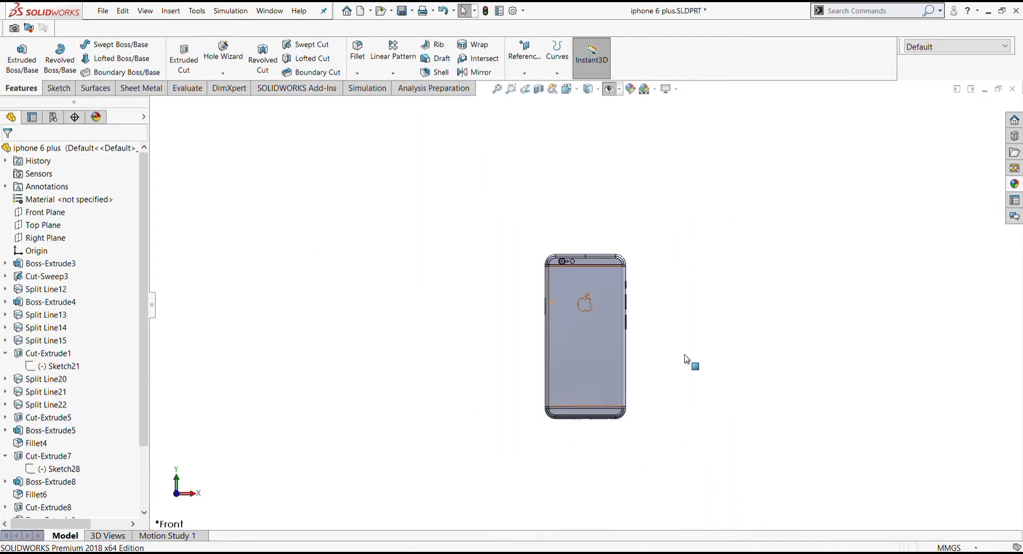
scroll(677, 362, "up", 5)
scroll(373, 278, "up", 2)
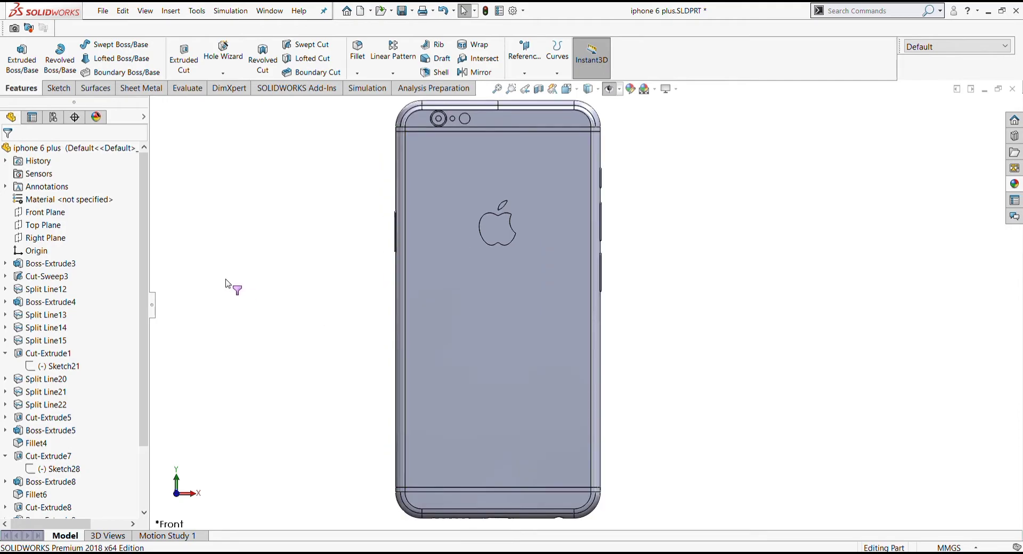
Start a sketch on the back face and draw a horizontal centerline across its lower part.
left_click(432, 326)
left_click(484, 297)
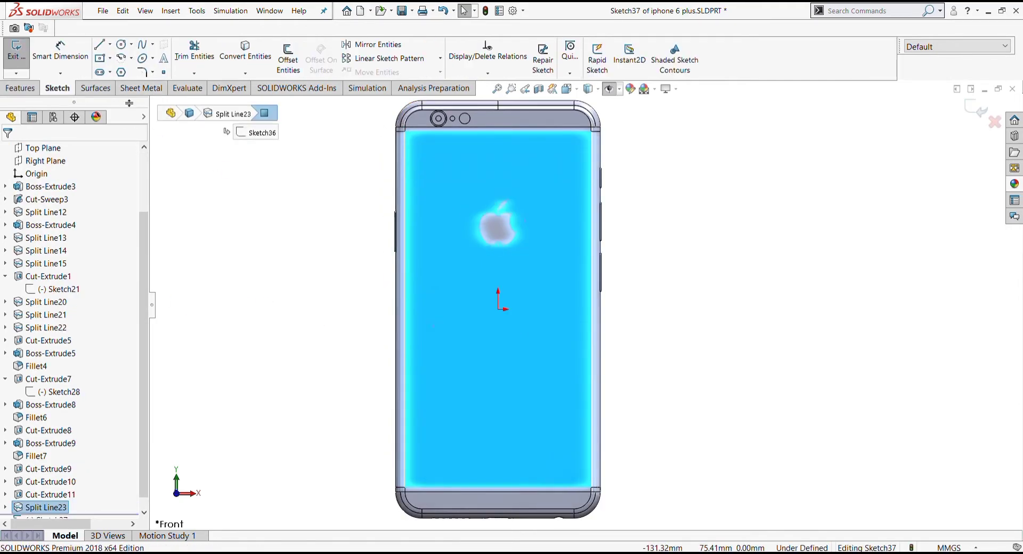
left_click(110, 44)
left_click(128, 58)
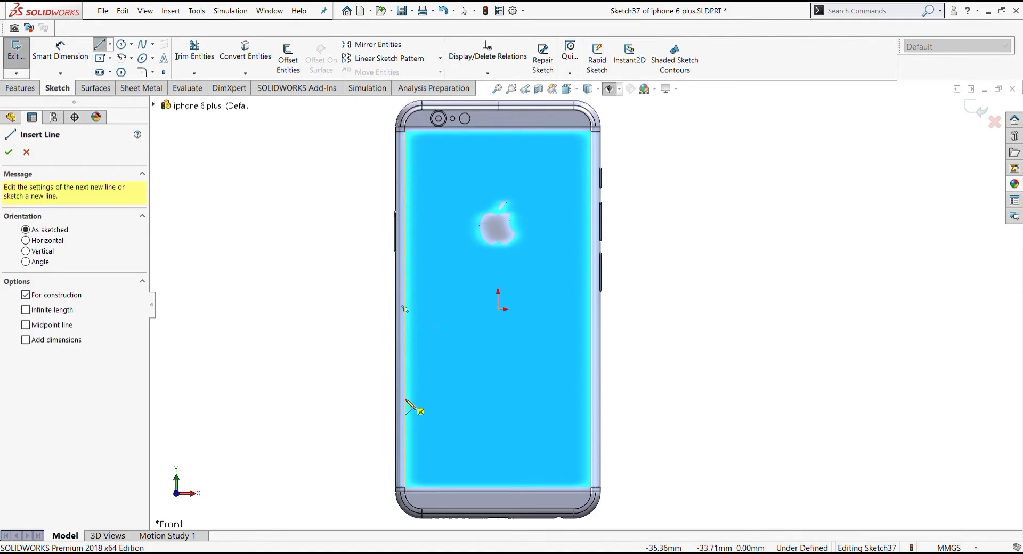
left_click_drag(406, 399, 591, 398)
key("Escape")
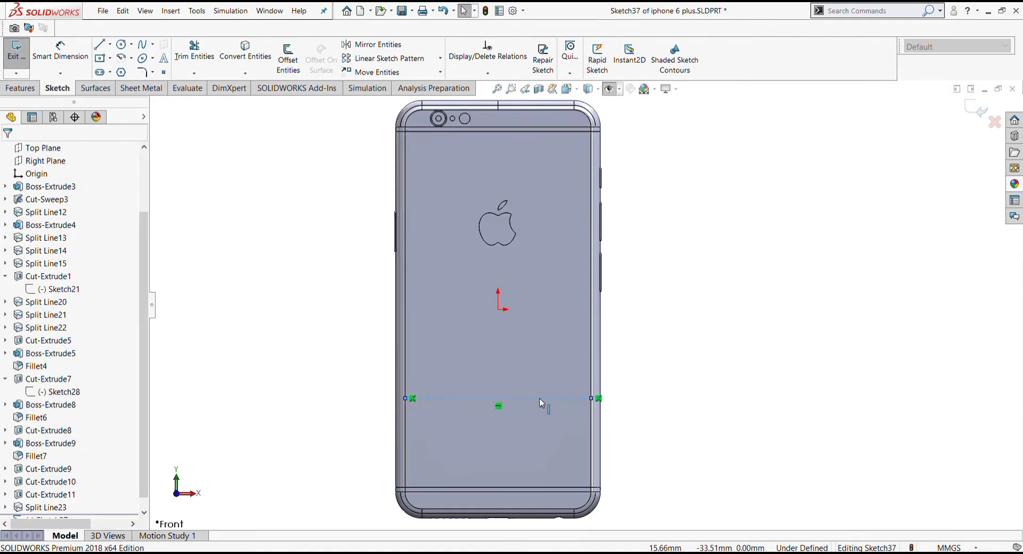
Add centred sketch text 'iphone' along the centerline, without the document font.
left_click(540, 399)
left_click(164, 57)
type("iphone")
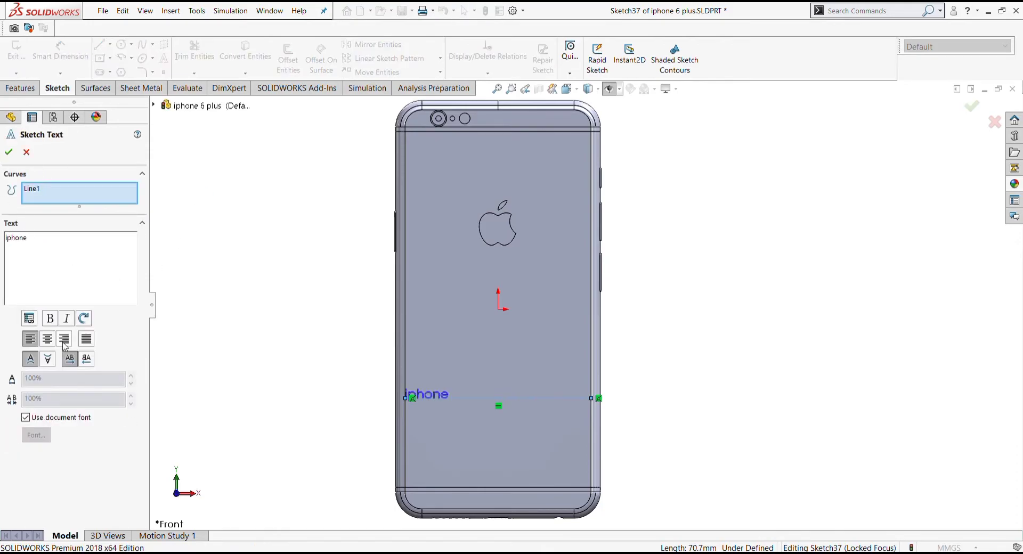
left_click(52, 344)
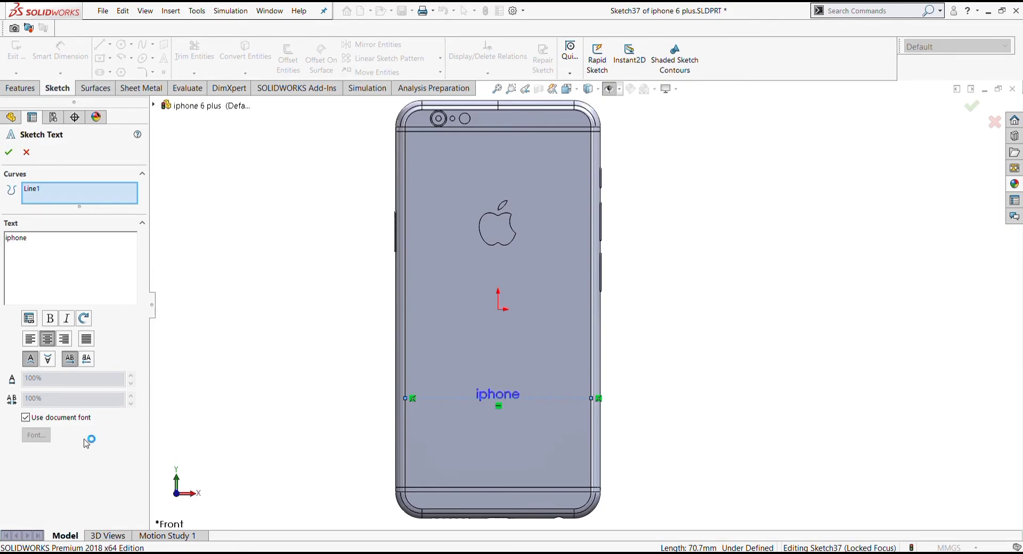
left_click(26, 418)
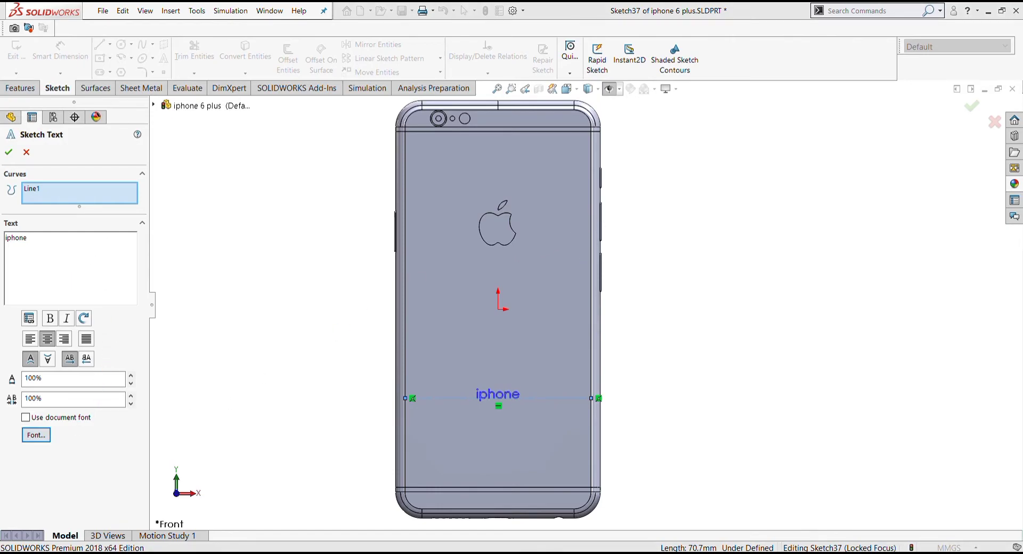
left_click(7, 154)
Deselect the construction line and zoom out to see the whole back.
scroll(540, 394, "down", 3)
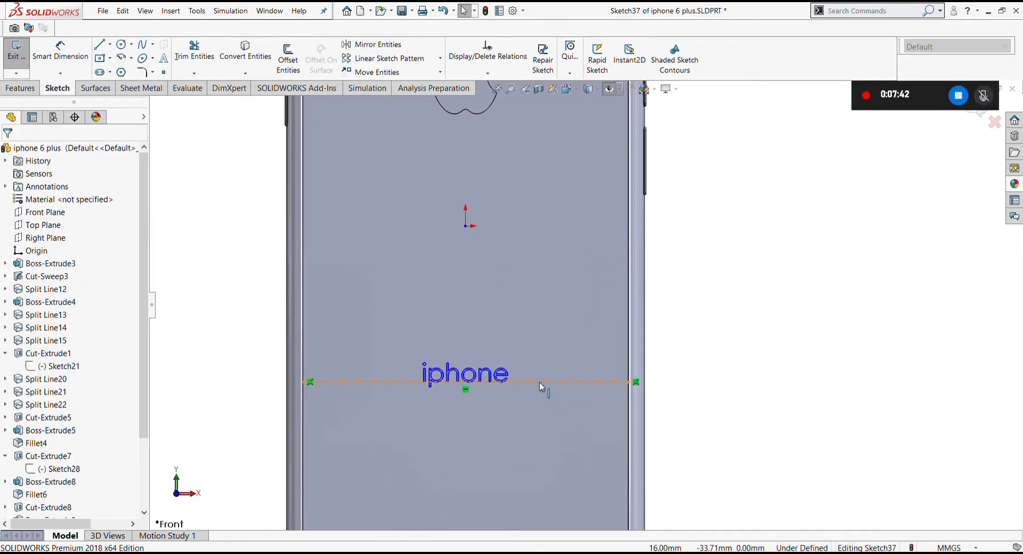
left_click(539, 382)
left_click(779, 305)
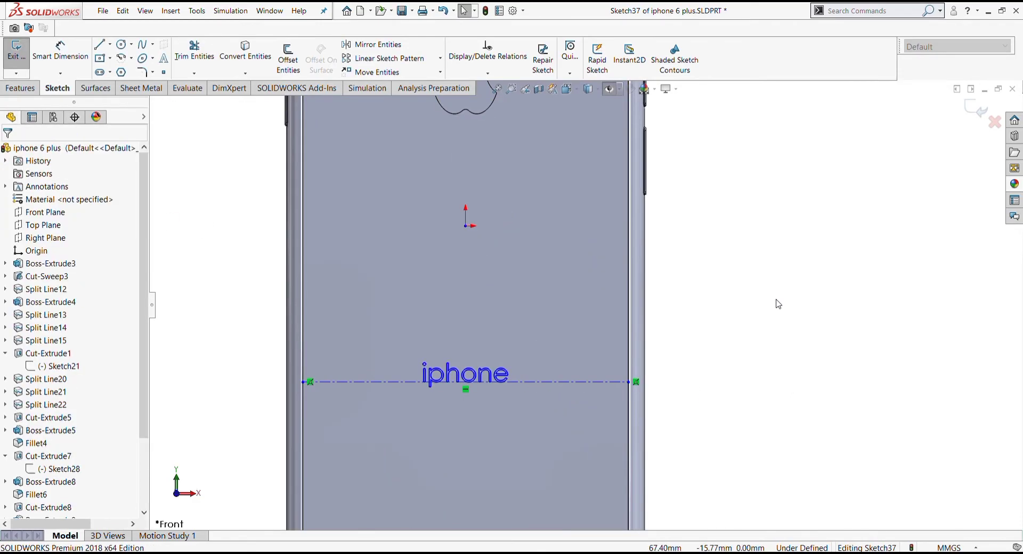
scroll(721, 327, "up", 3)
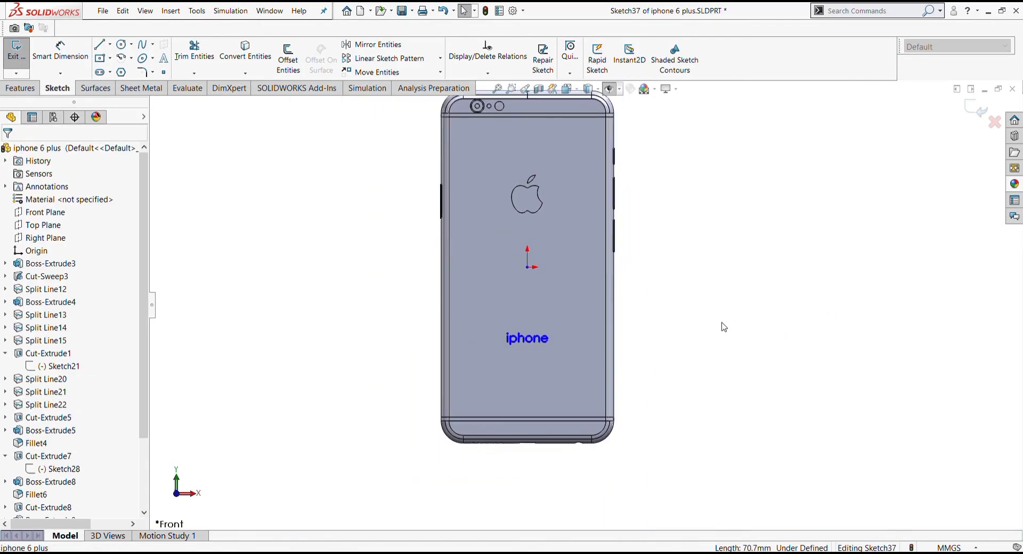
scroll(605, 326, "up", 2)
scroll(621, 317, "up", 2)
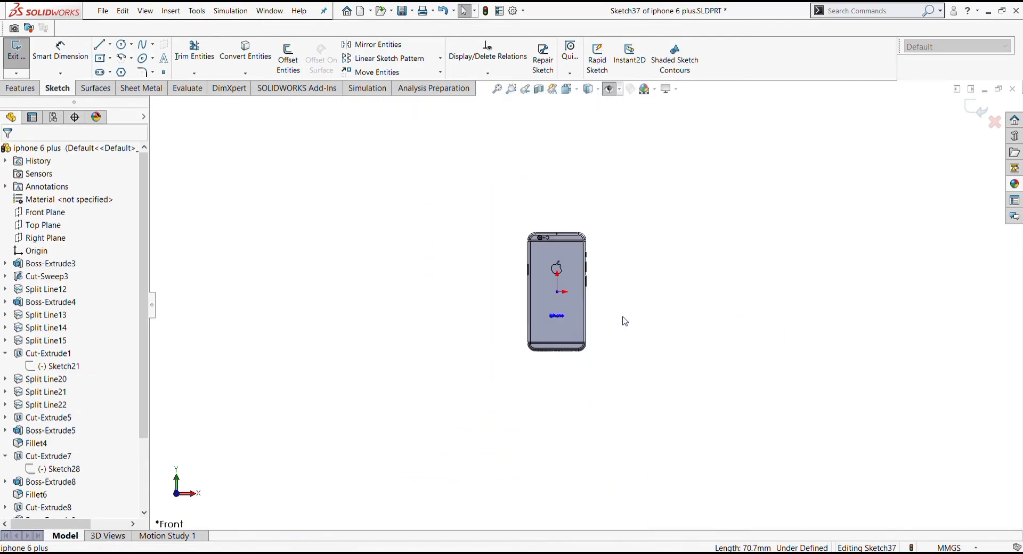
scroll(634, 287, "down", 4)
scroll(651, 251, "up", 2)
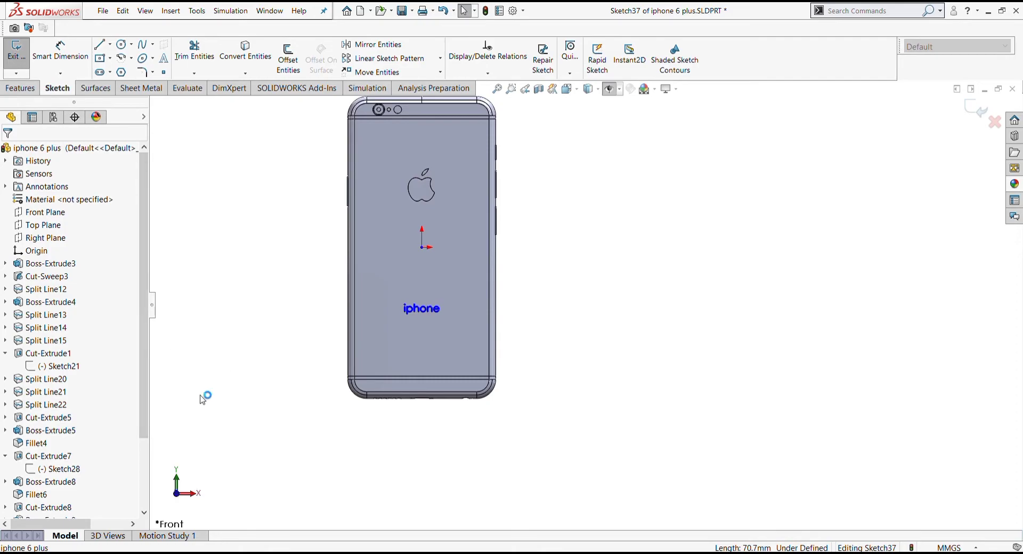
Project the 'iphone' text sketch onto the back face as a Split Line.
left_click(20, 88)
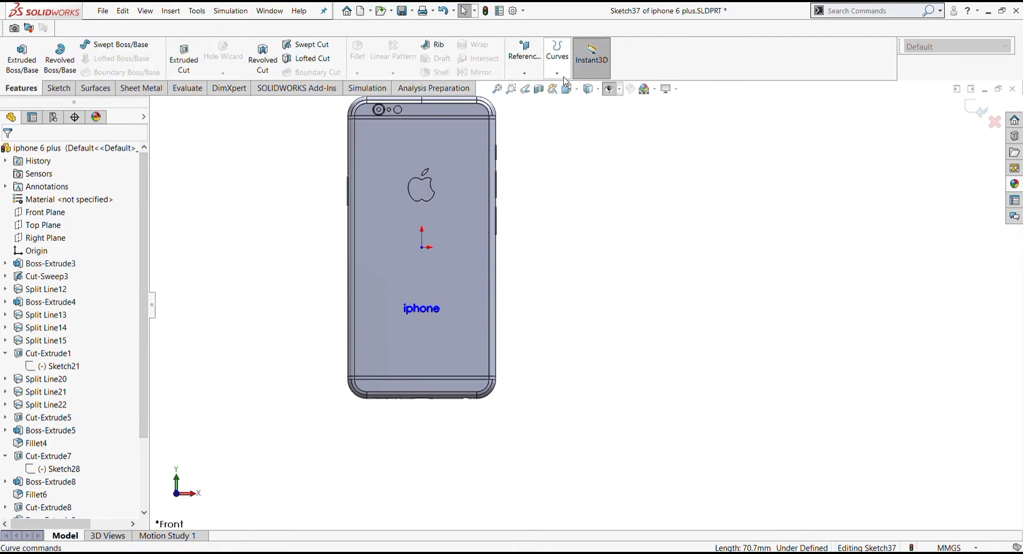
left_click(557, 73)
left_click(477, 281)
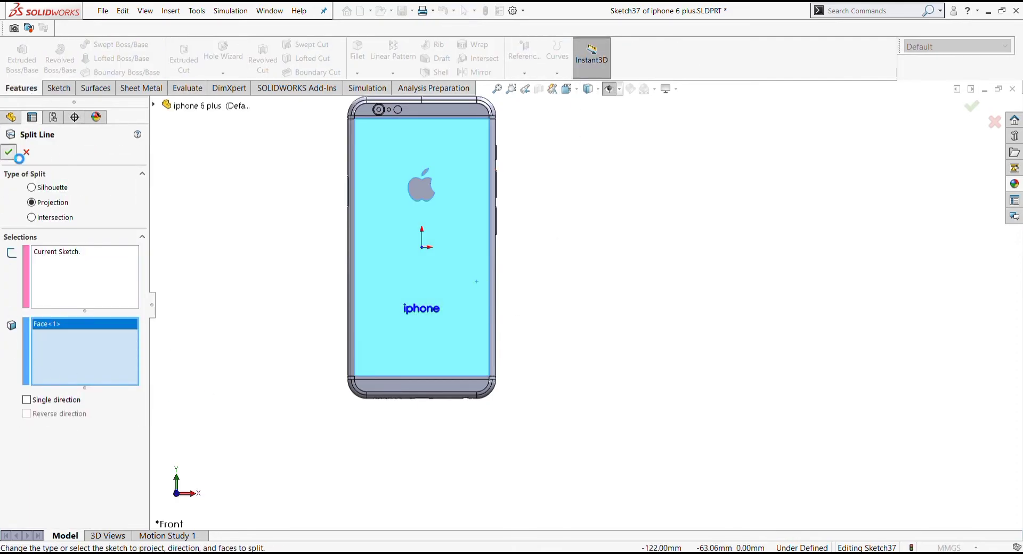
scroll(548, 320, "up", 3)
scroll(510, 281, "down", 6)
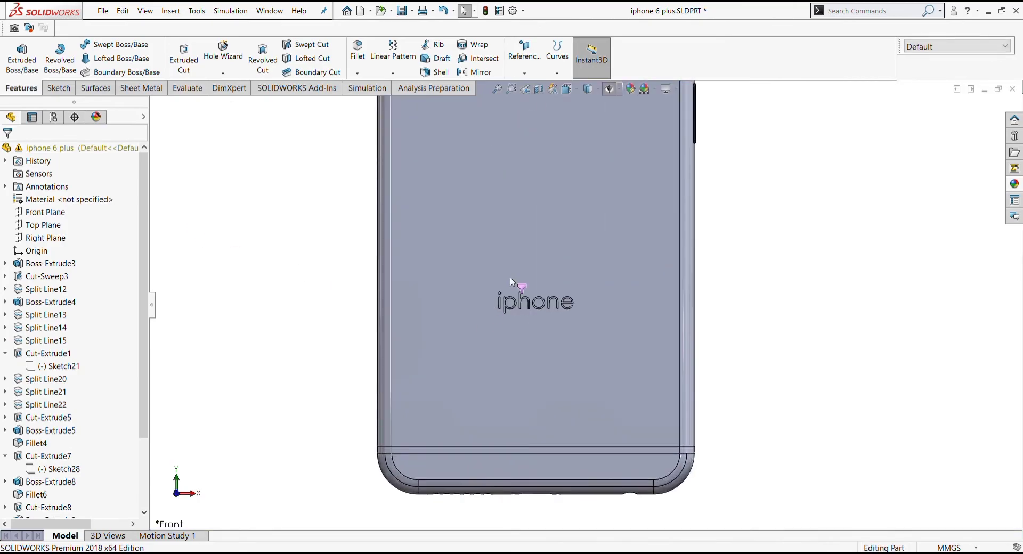
scroll(510, 282, "down", 3)
key("f")
scroll(811, 347, "up", 2)
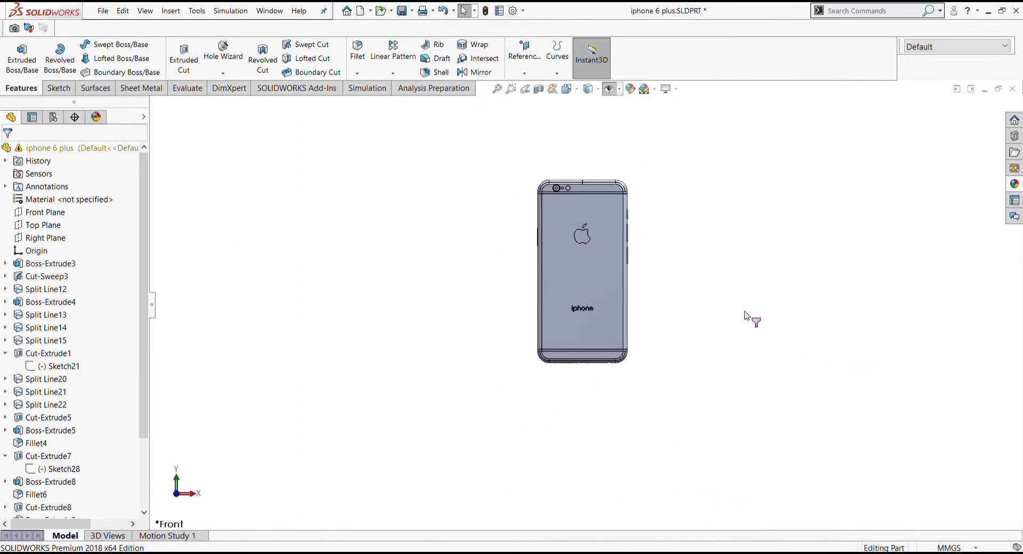
scroll(589, 292, "down", 2)
scroll(581, 293, "up", 1)
Colour the camera lens ring and the small dot beside it black.
scroll(565, 234, "down", 3)
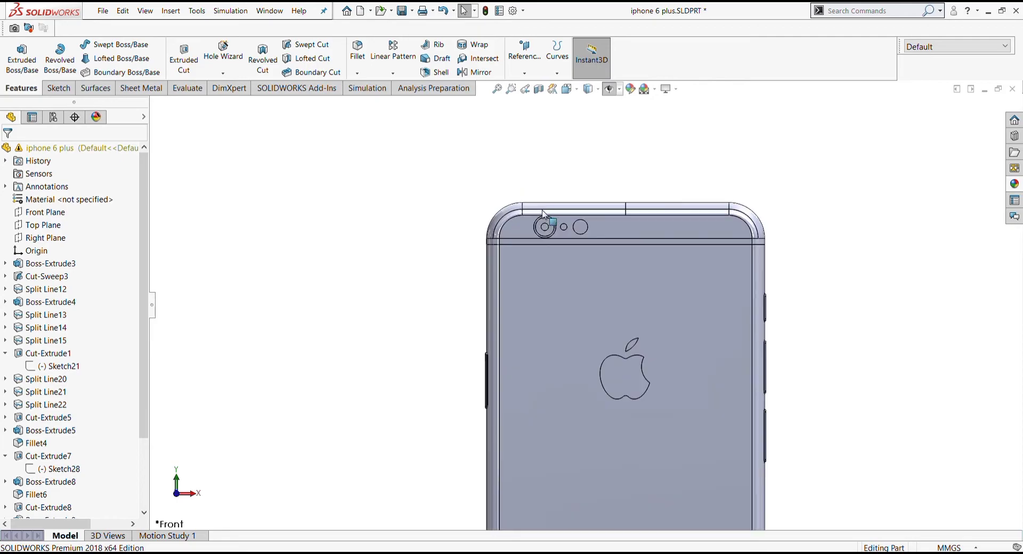
scroll(561, 247, "down", 3)
scroll(560, 247, "down", 1)
scroll(554, 256, "down", 1)
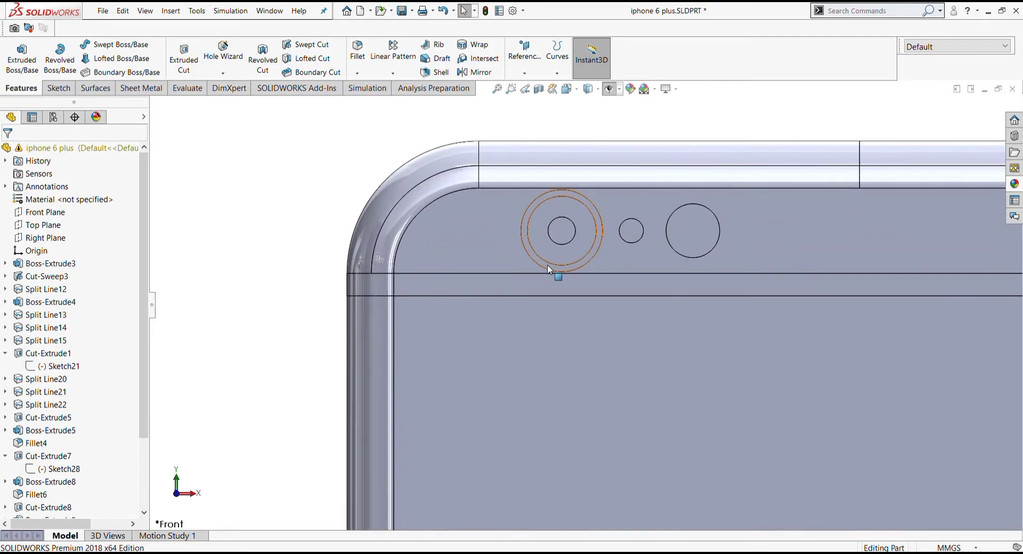
left_click(572, 255)
left_click(631, 89)
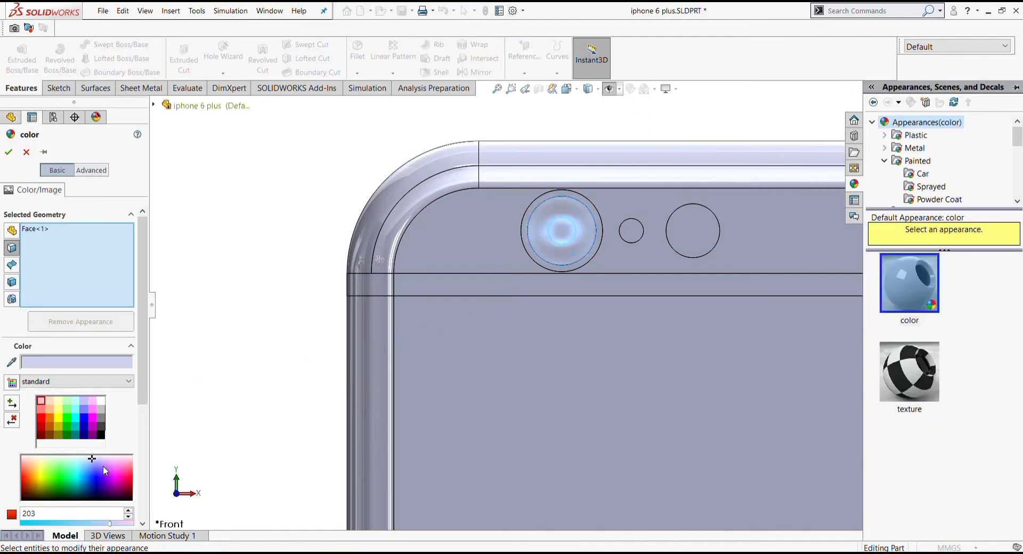
left_click(101, 436)
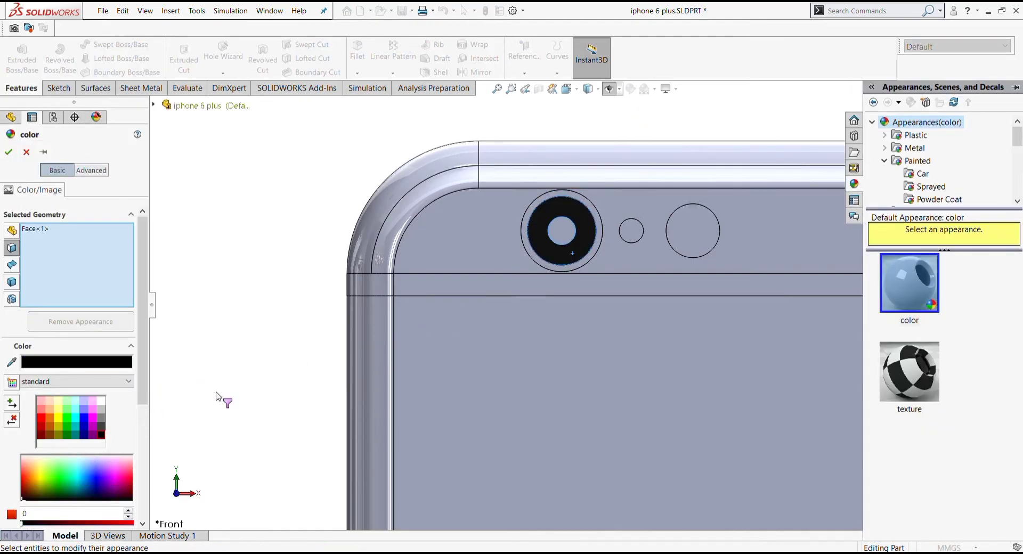
left_click(630, 235)
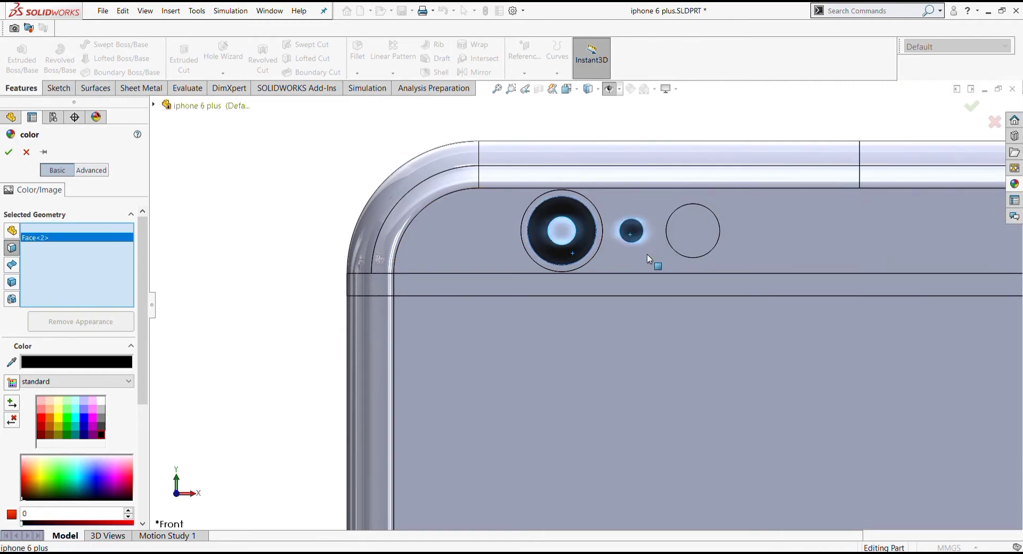
left_click(8, 155)
Colour the inner camera lens face purple.
scroll(665, 309, "up", 5)
scroll(495, 286, "down", 5)
left_click(485, 264)
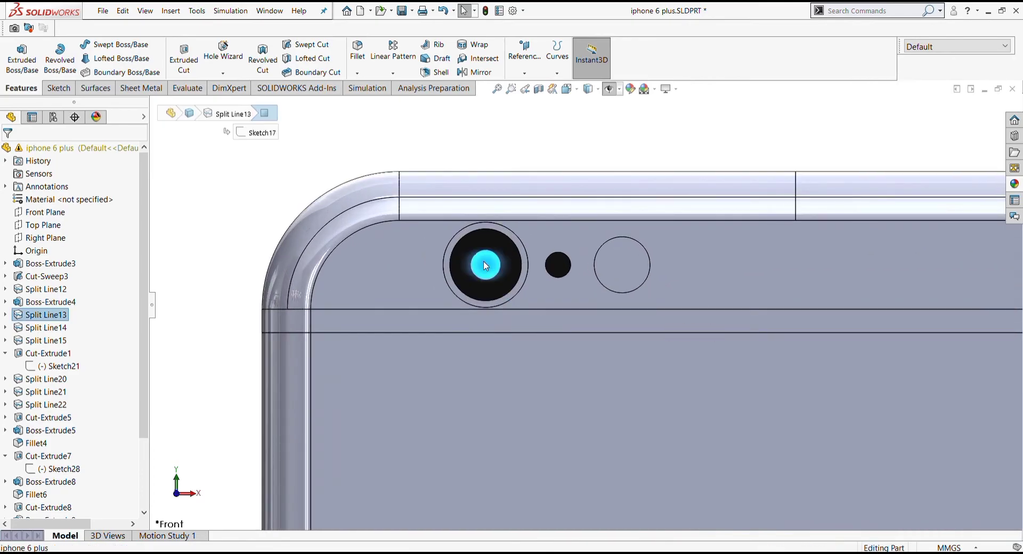
left_click(392, 213)
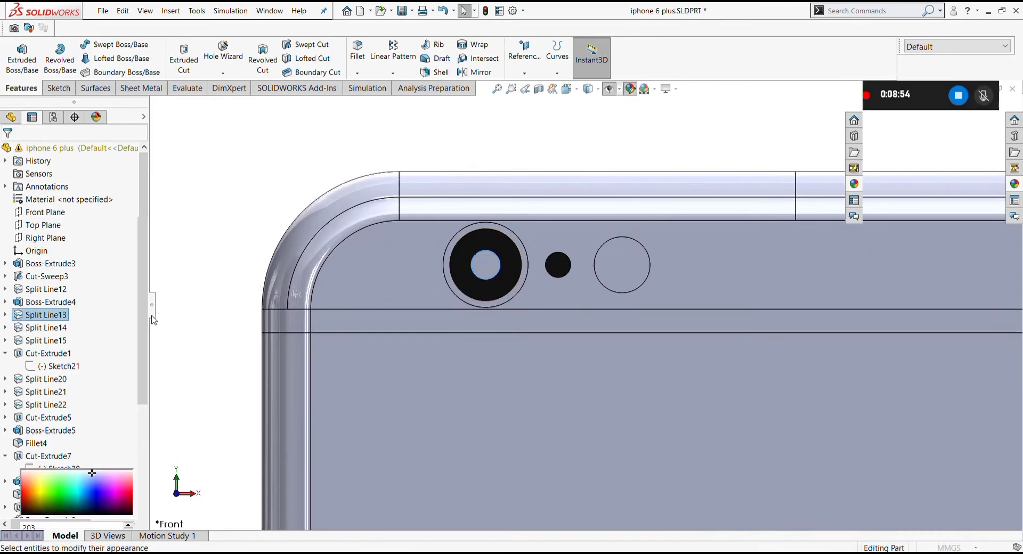
left_click(101, 475)
left_click(109, 474)
left_click(106, 477)
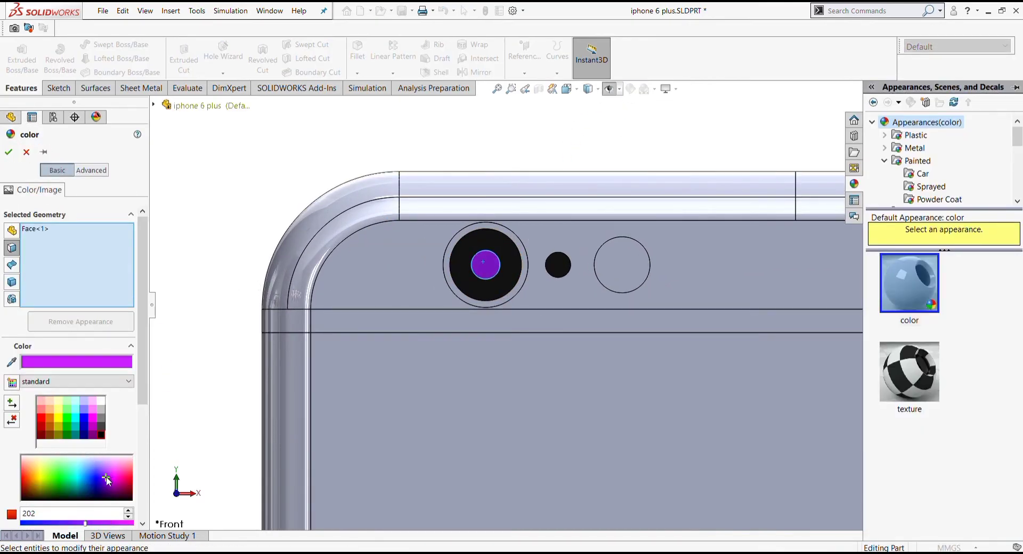
left_click(101, 469)
left_click(8, 152)
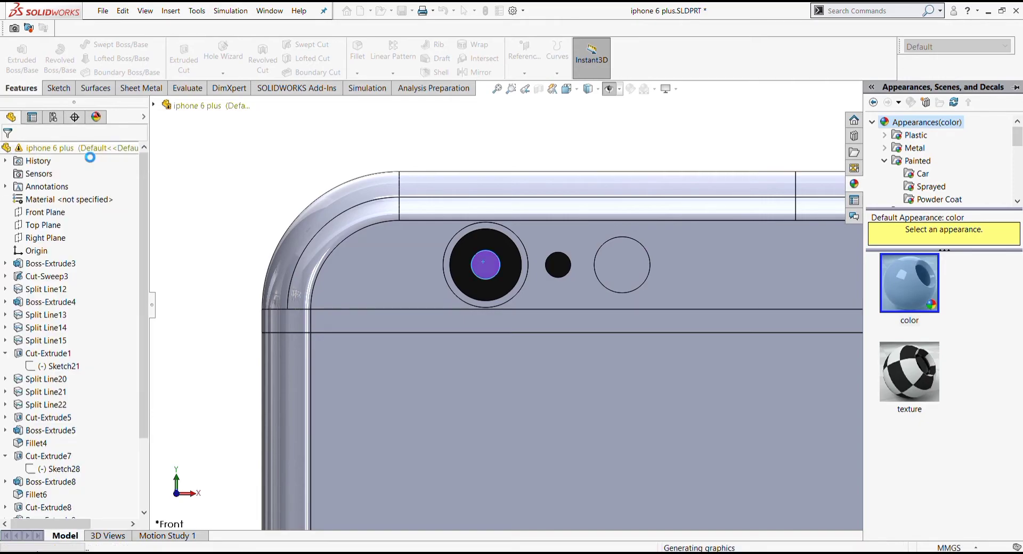
scroll(561, 264, "up", 5)
Apply the white Painted > Car appearance to the flash circle face.
scroll(541, 345, "down", 3)
scroll(597, 264, "up", 2)
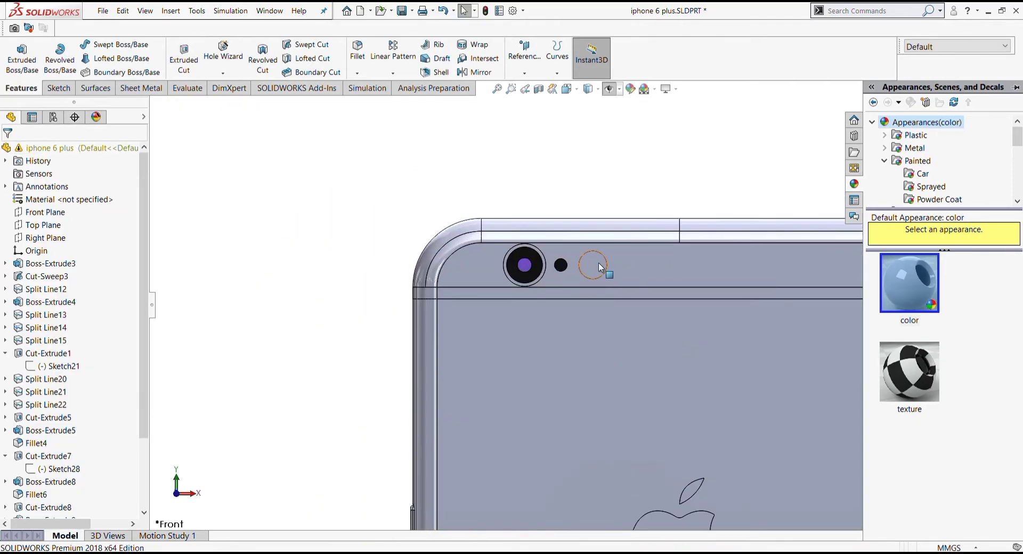
left_click(601, 266)
left_click(1012, 184)
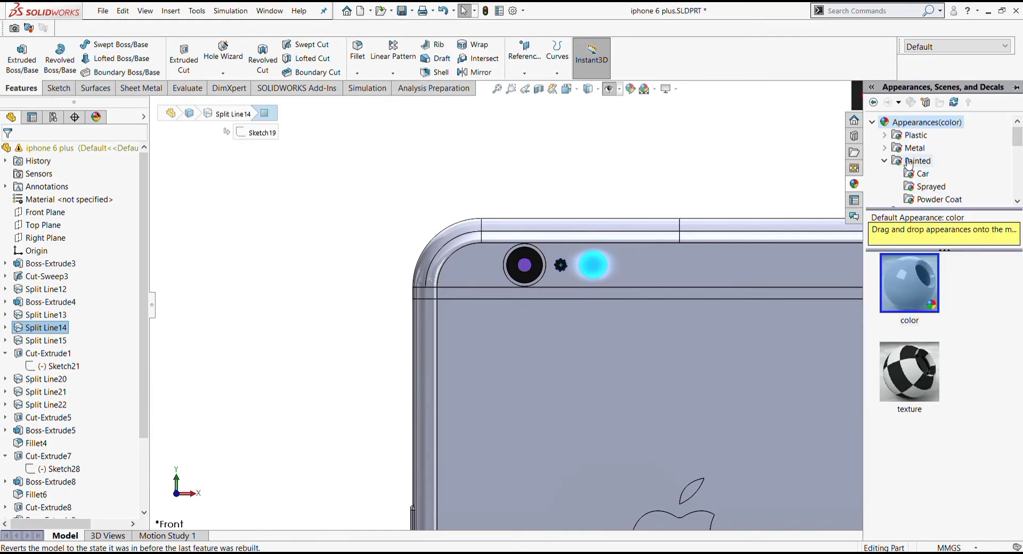
left_click(928, 176)
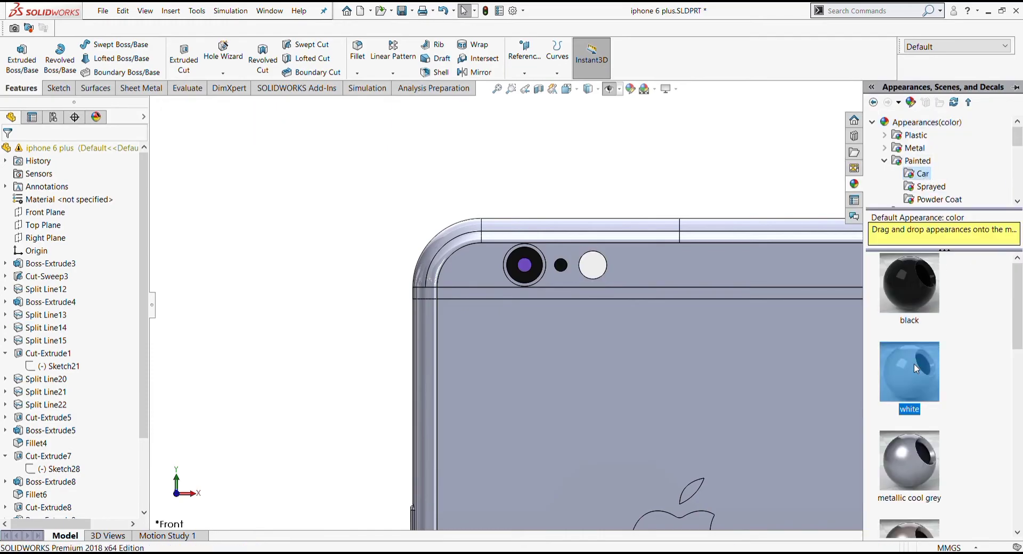
left_click_drag(909, 373, 593, 265)
scroll(618, 345, "up", 5)
scroll(619, 345, "down", 2)
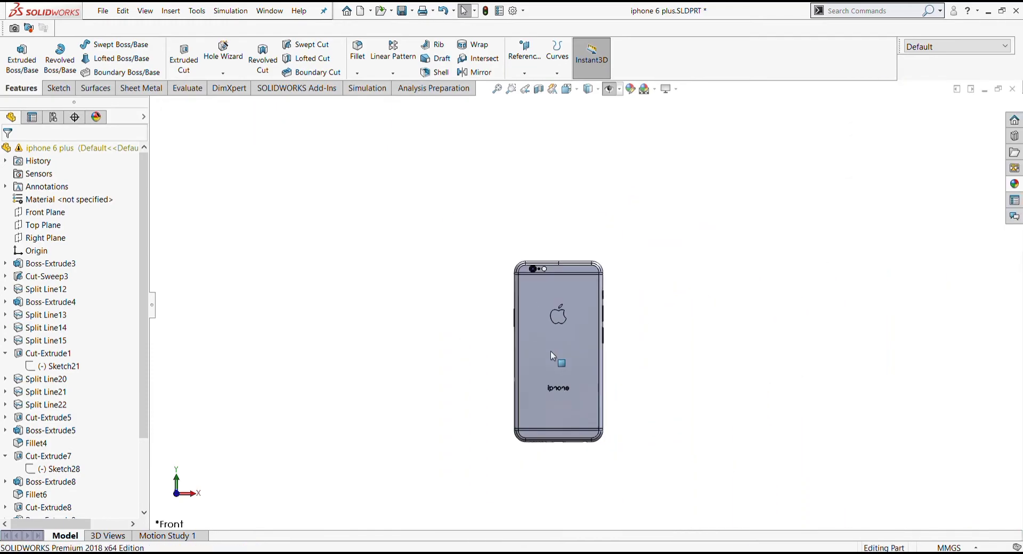
scroll(648, 241, "down", 3)
scroll(648, 242, "up", 2)
Colour the Apple logo body black.
left_click(1014, 184)
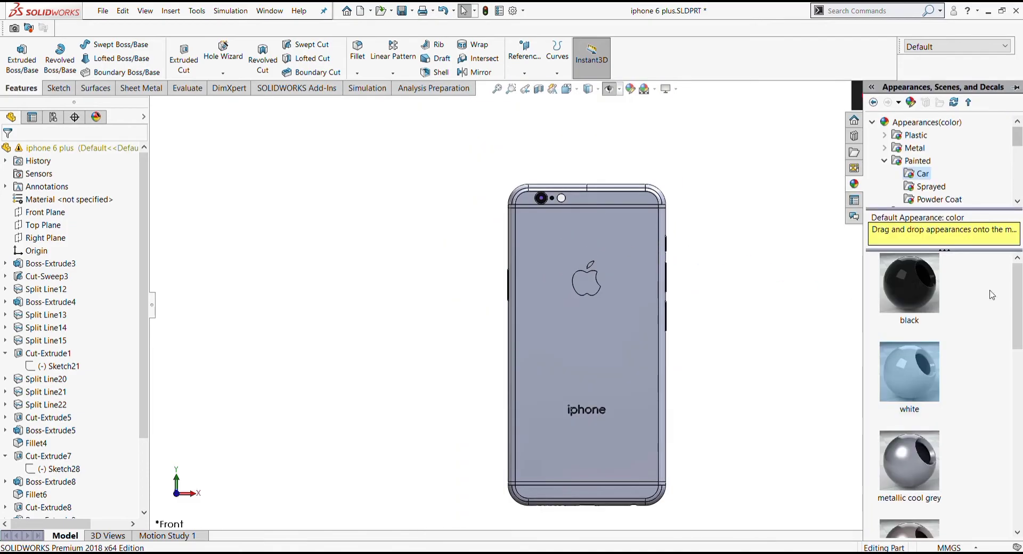
scroll(911, 376, "down", 3)
scroll(912, 376, "up", 1)
scroll(912, 378, "down", 3)
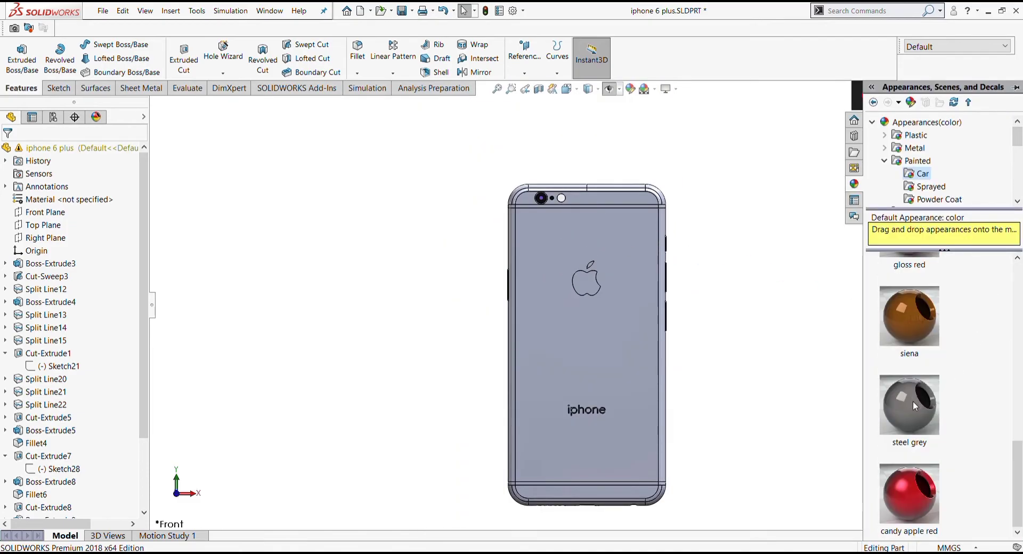
scroll(913, 401, "up", 4)
scroll(919, 383, "up", 2)
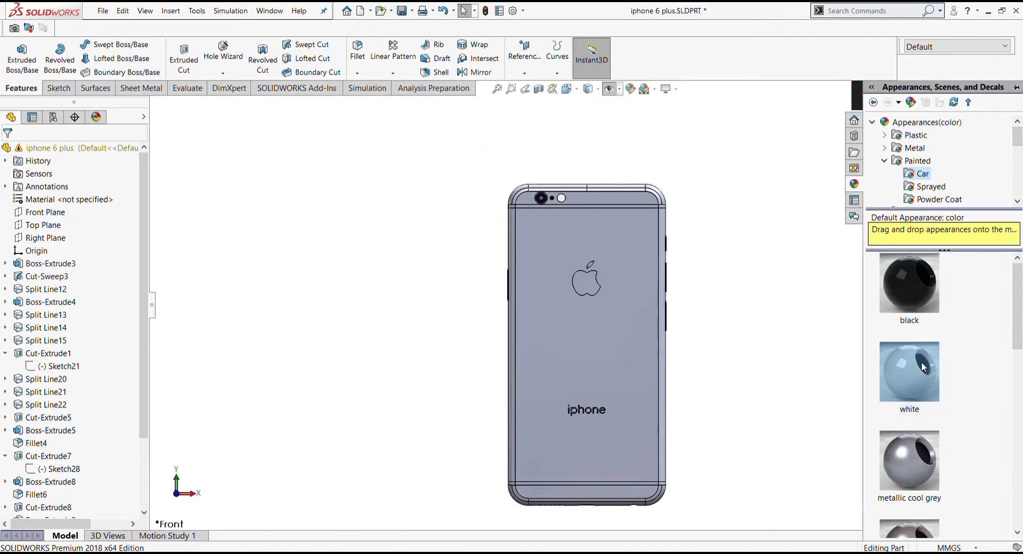
left_click(592, 279)
scroll(593, 279, "down", 3)
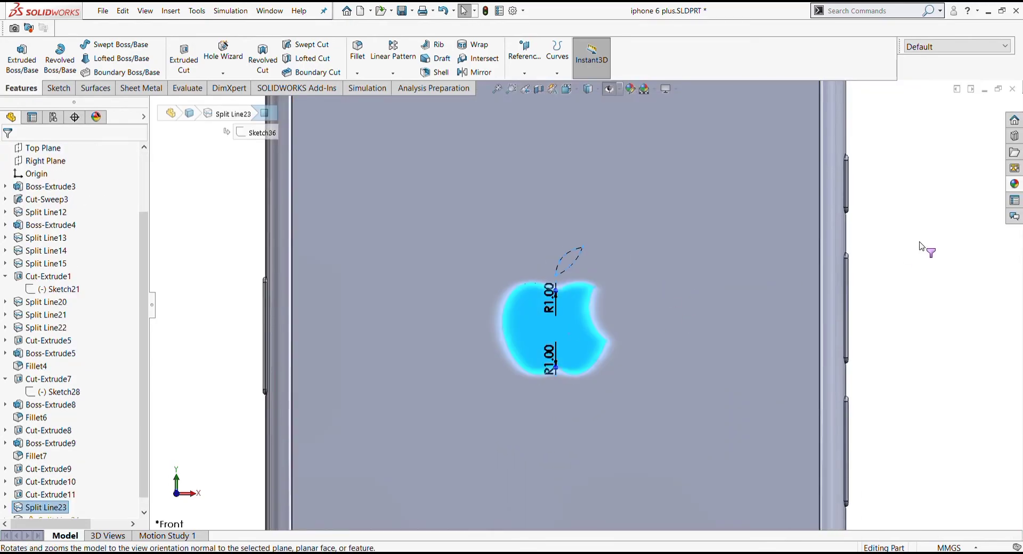
left_click(1014, 184)
left_click_drag(913, 292, 554, 320)
scroll(559, 283, "up", 5)
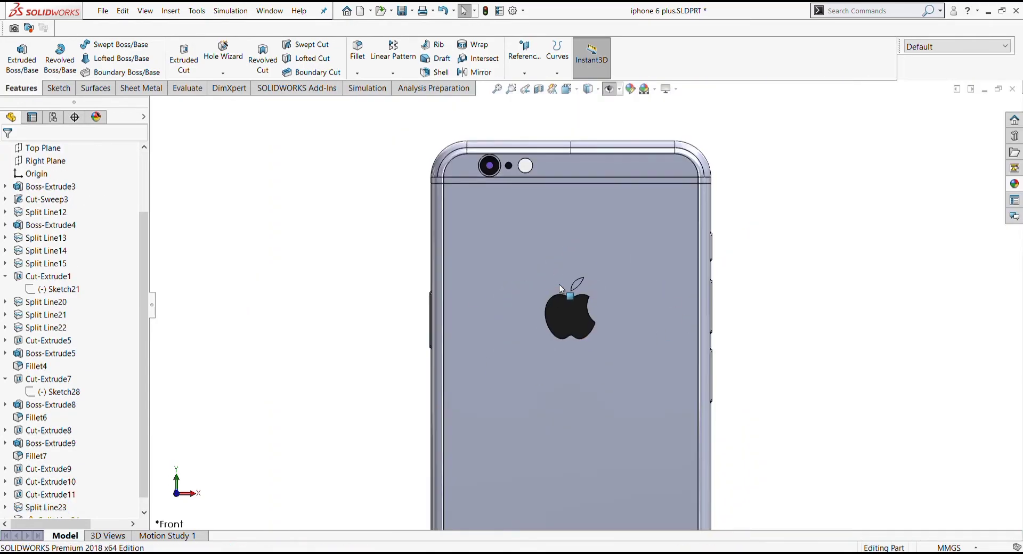
Make the Apple logo's leaf black as well.
middle_click_drag(559, 283, 585, 368)
scroll(571, 284, "down", 5)
left_click(531, 269)
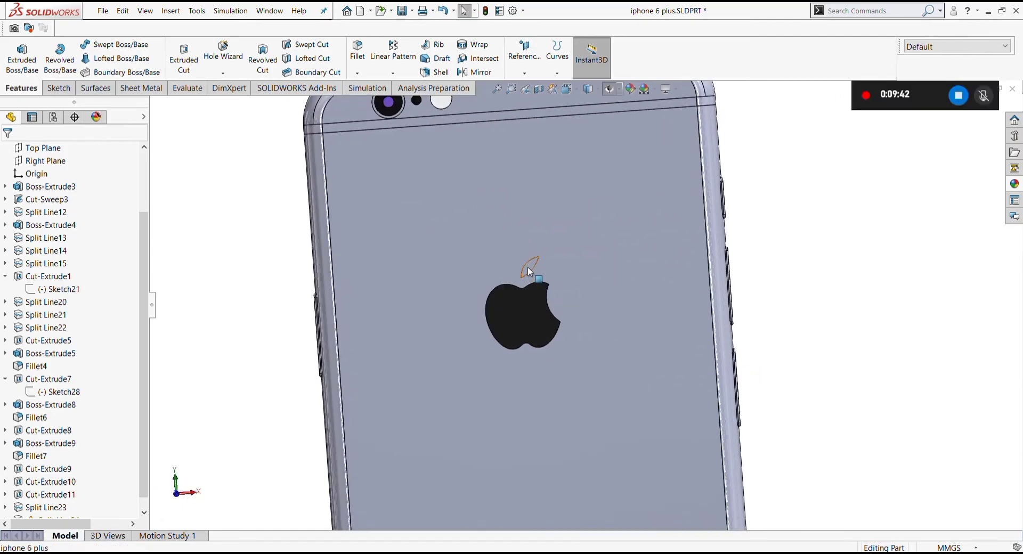
left_click(1015, 184)
left_click_drag(909, 292, 531, 264)
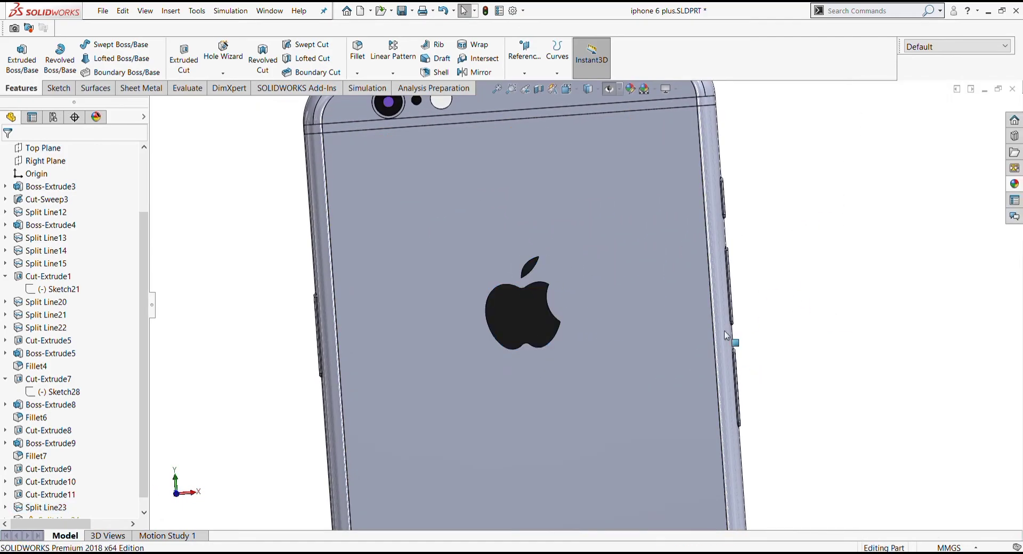
scroll(725, 344, "up", 5)
scroll(663, 387, "down", 3)
scroll(591, 274, "down", 3)
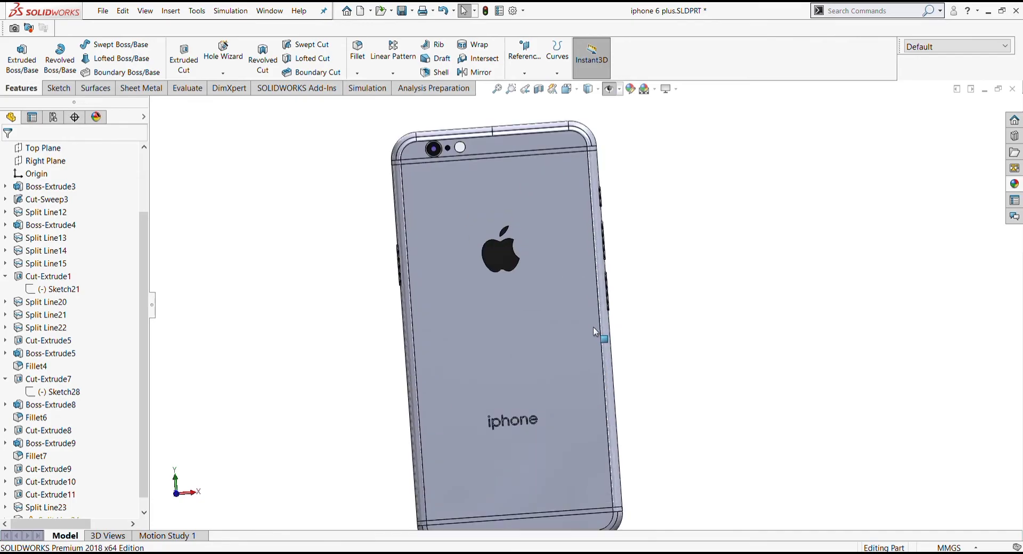
scroll(546, 209, "up", 3)
scroll(531, 224, "down", 6)
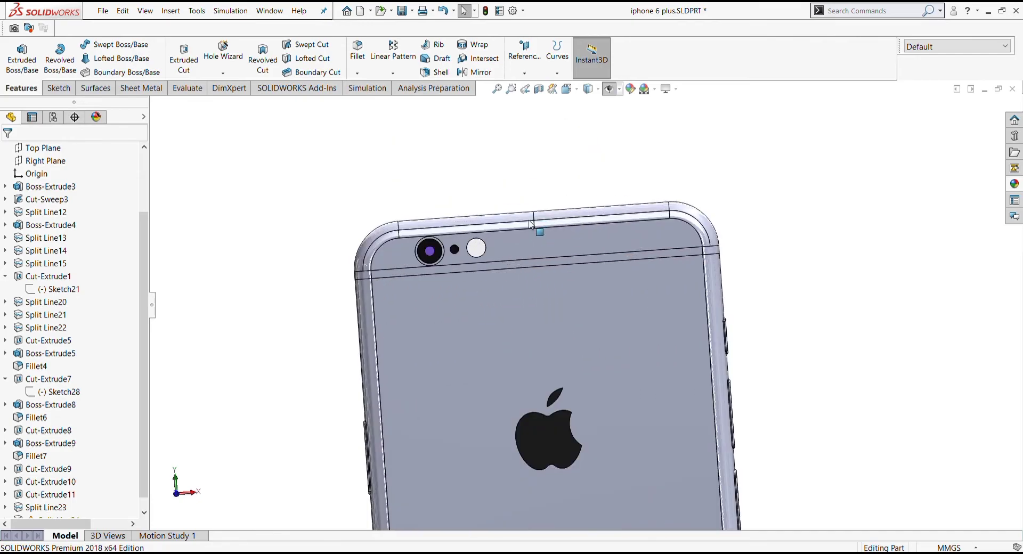
Make the strip below the camera and the top band's split faces and corner white.
left_click(519, 266)
left_click(1015, 183)
left_click(910, 371)
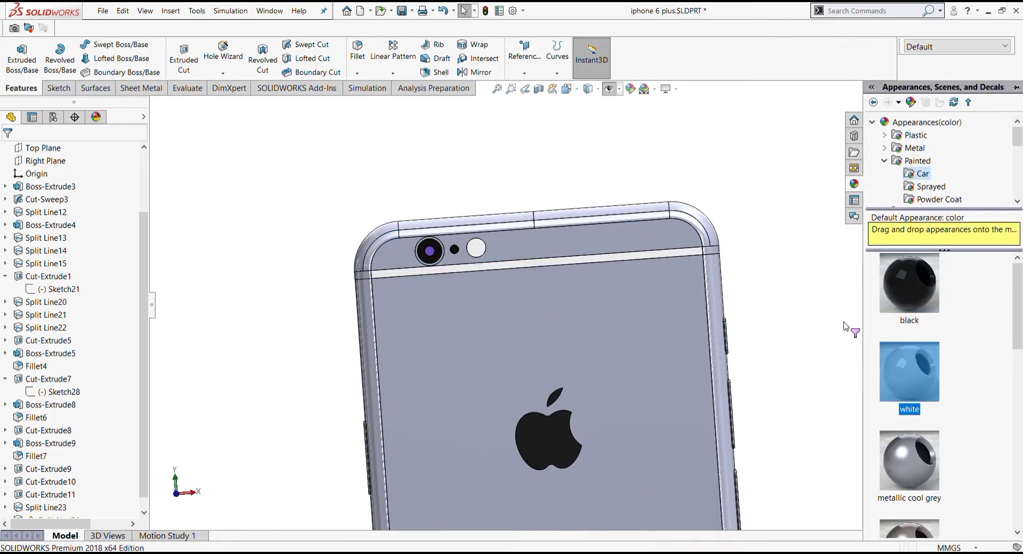
left_click(697, 249)
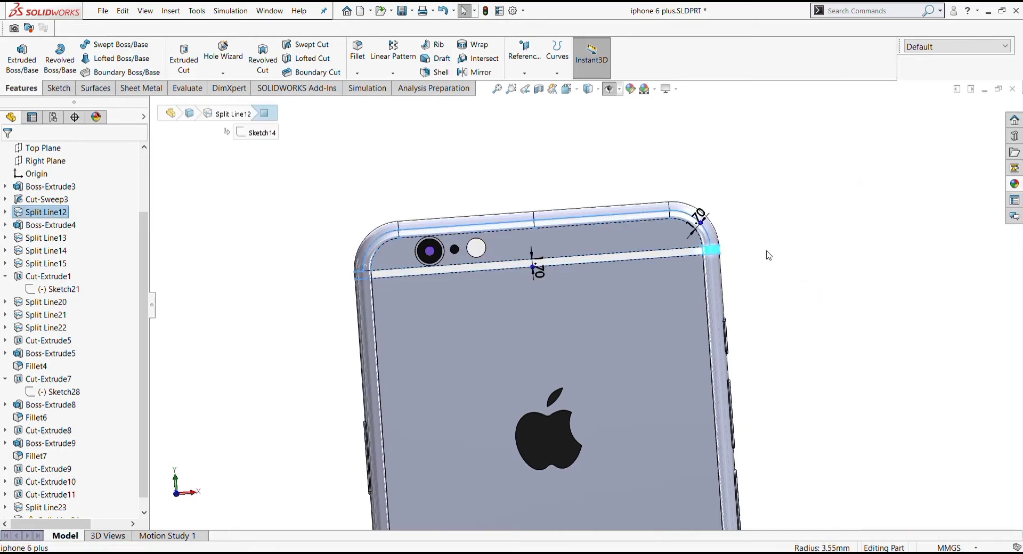
left_click(703, 233)
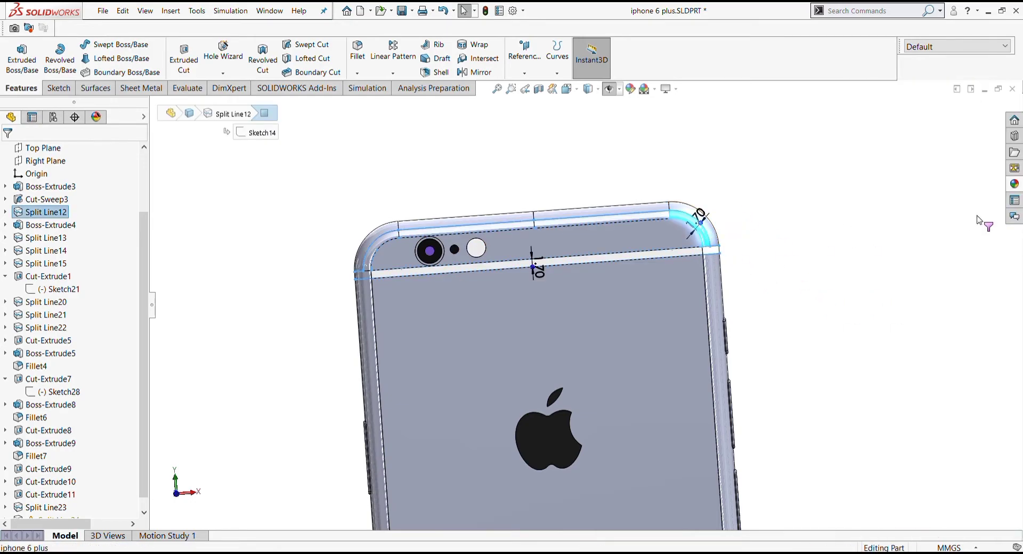
left_click(613, 219)
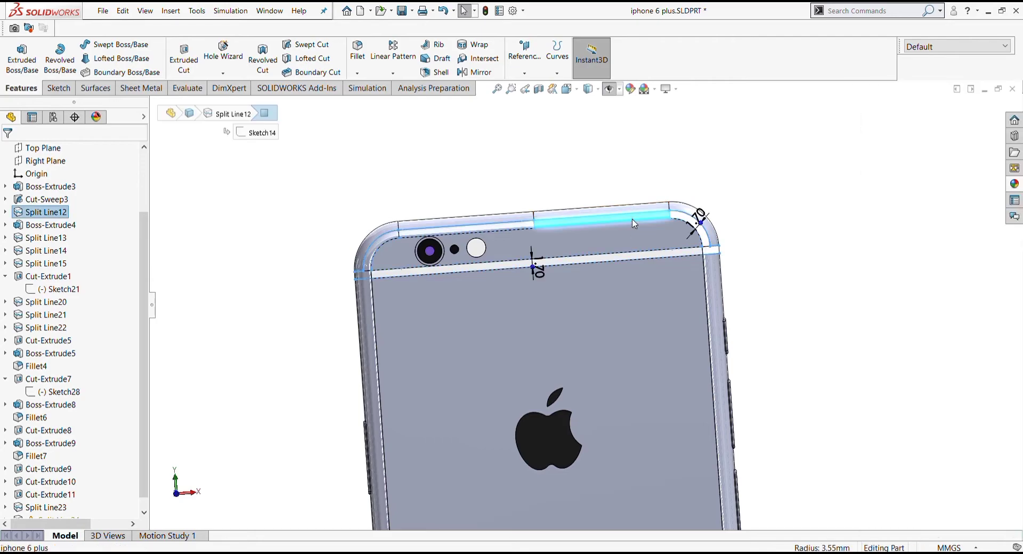
left_click(1014, 185)
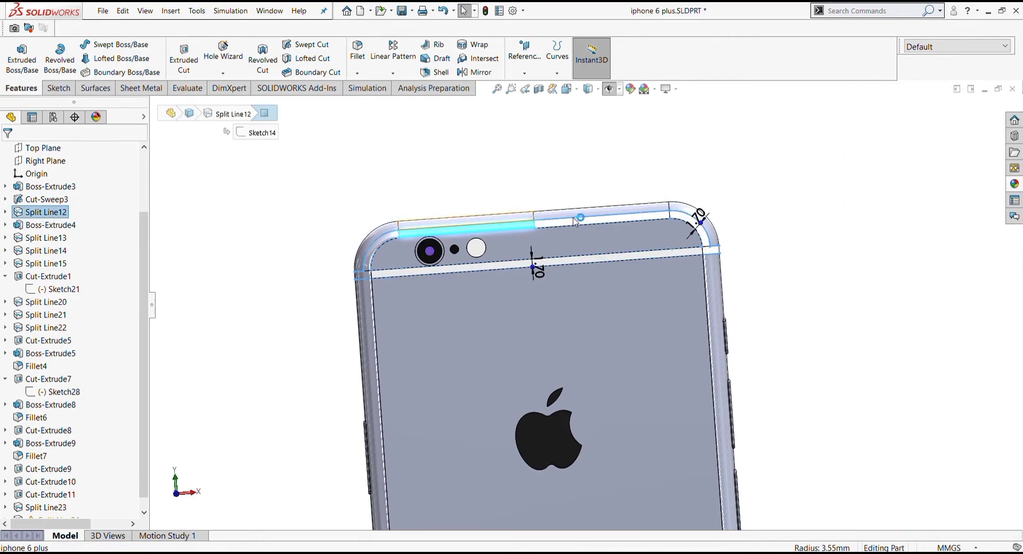
left_click(1014, 185)
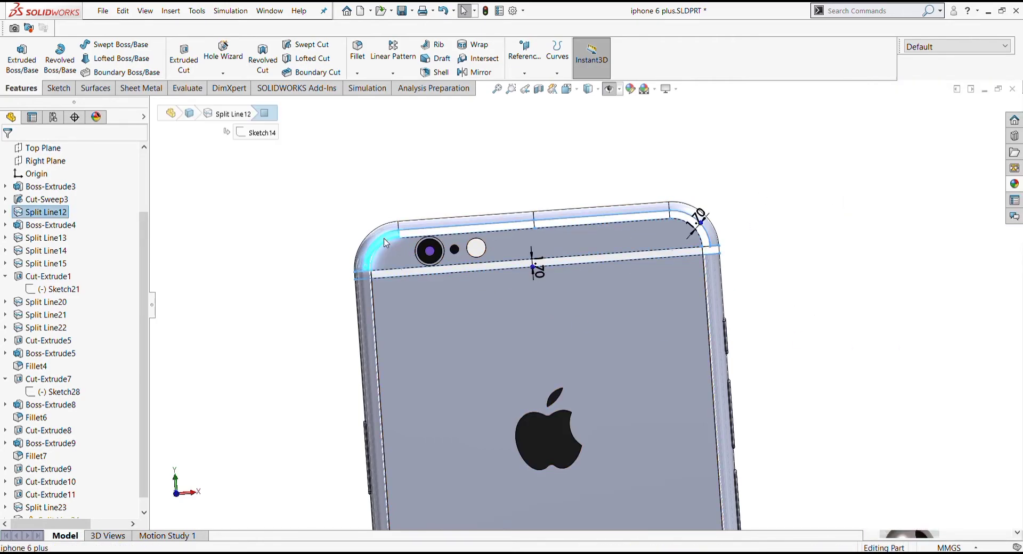
left_click(1014, 184)
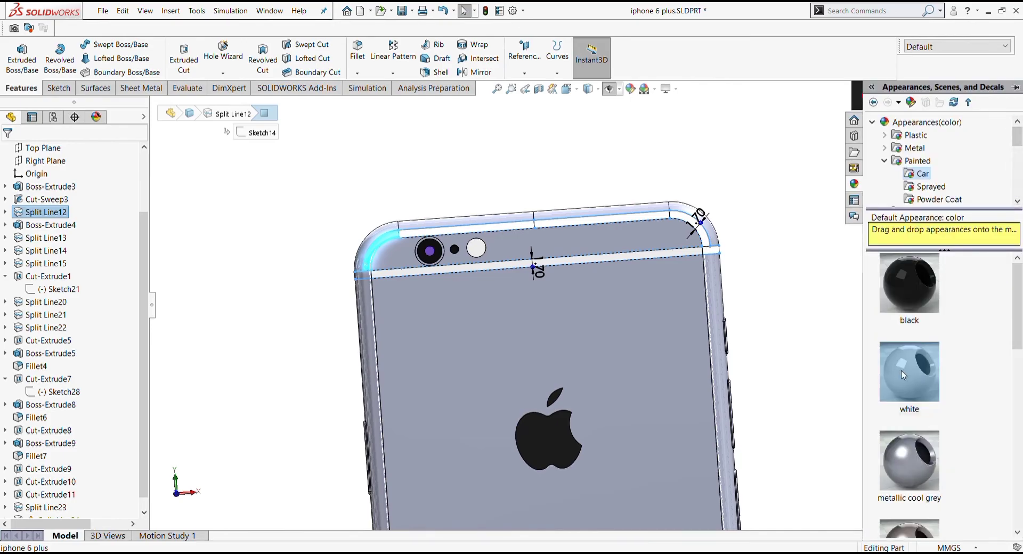
left_click(383, 281)
left_click(1015, 184)
left_click(731, 221)
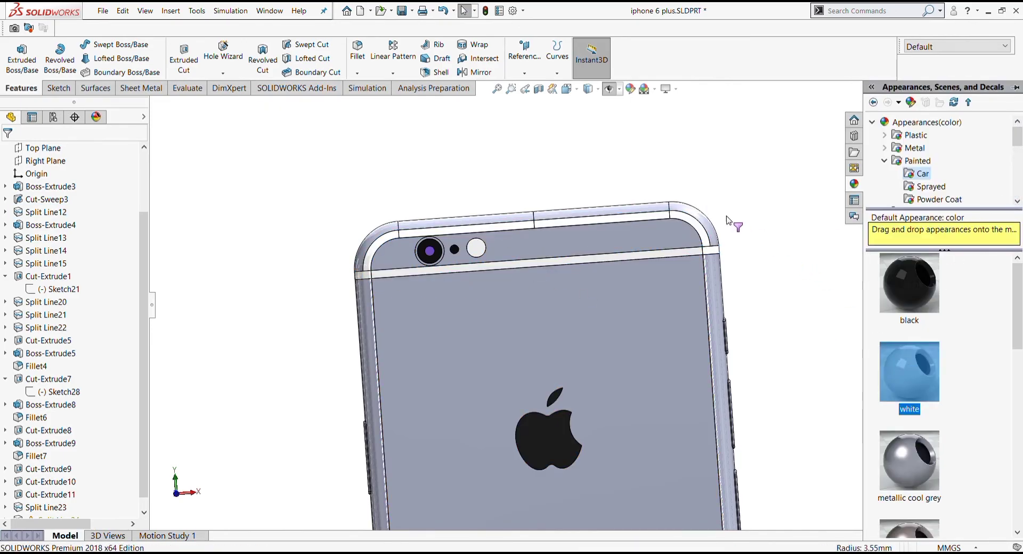
Apply white to the bottom split strip along the phone's bottom edge.
scroll(669, 299, "up", 5)
scroll(599, 369, "down", 3)
scroll(659, 467, "down", 2)
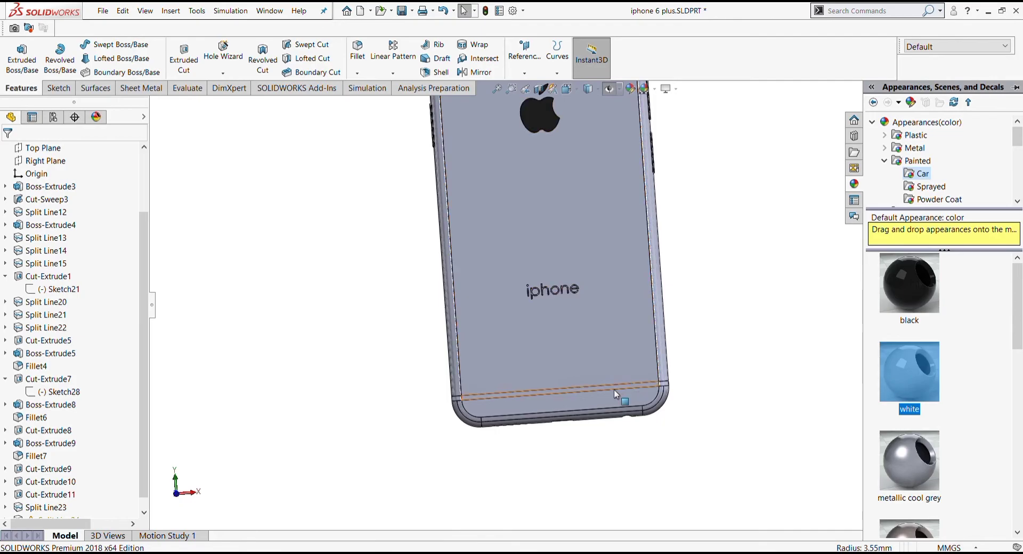
left_click(614, 389)
left_click(1019, 187)
mouse_move(929, 347)
left_mouse_down()
mouse_move(687, 418)
mouse_move(618, 359)
mouse_move(360, 345)
left_mouse_up()
scroll(688, 418, "down", 4)
scroll(355, 352, "down", 3)
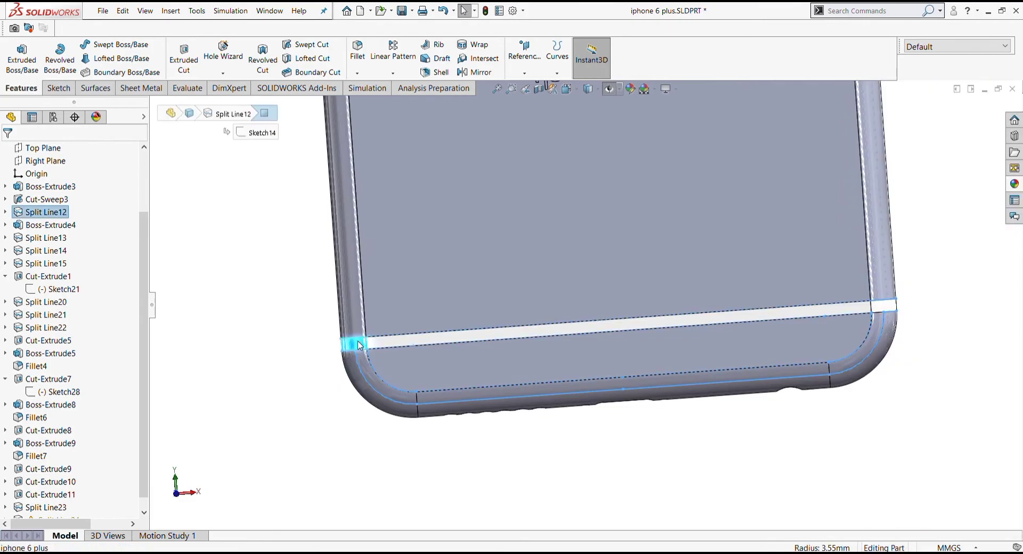
left_click(1014, 185)
left_click_drag(910, 371, 650, 403)
Make the bottom-left corner, bottom edge and bottom-right corner faces white.
left_click_drag(388, 385, 389, 386)
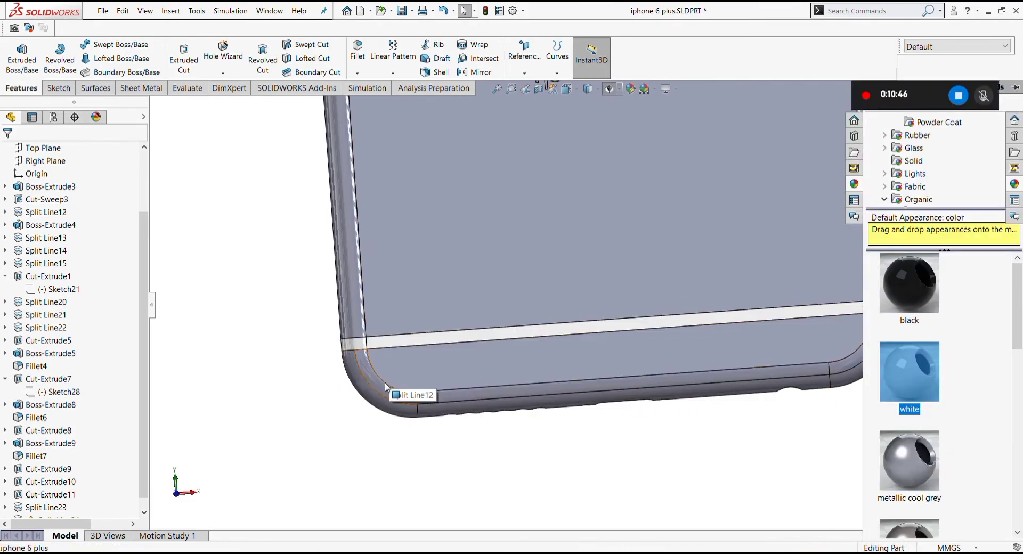
left_click(1014, 185)
left_click_drag(936, 423, 463, 398)
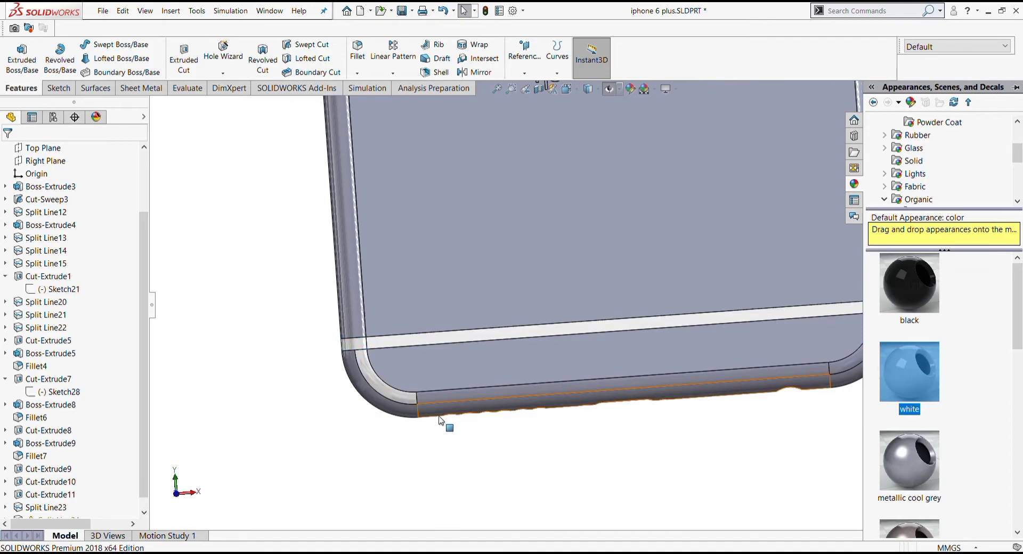
left_click(1014, 185)
left_click_drag(909, 376, 764, 310)
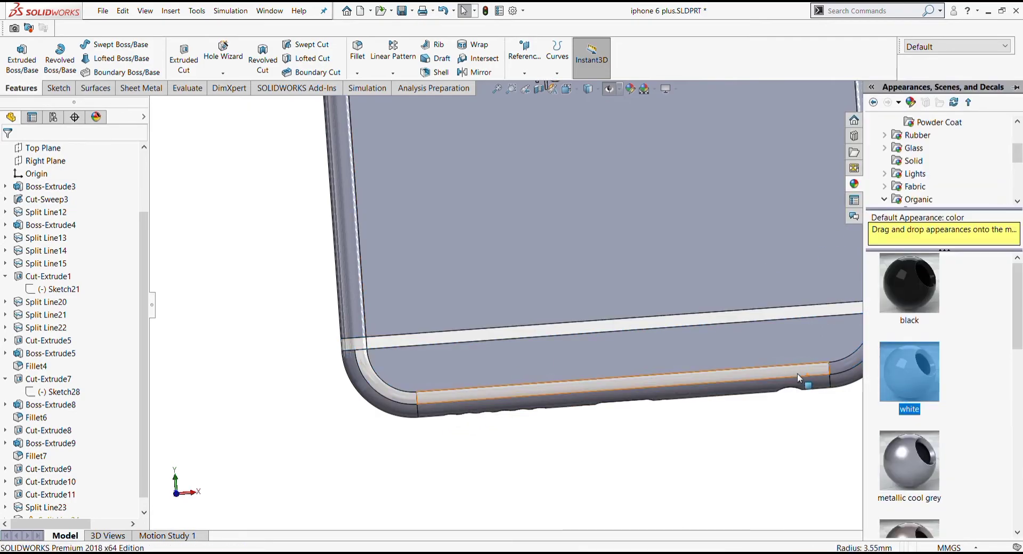
left_click(1014, 184)
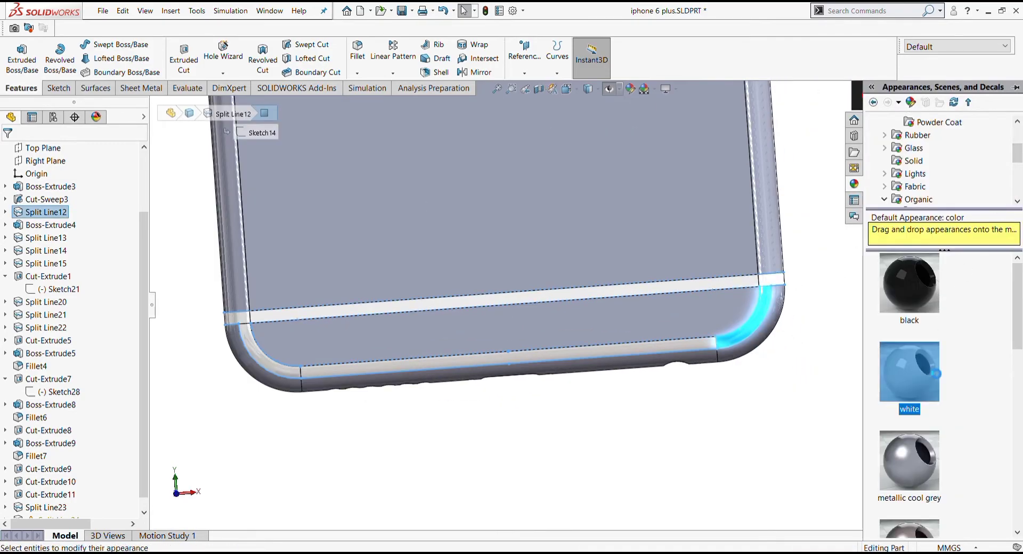
left_click_drag(934, 373, 684, 251)
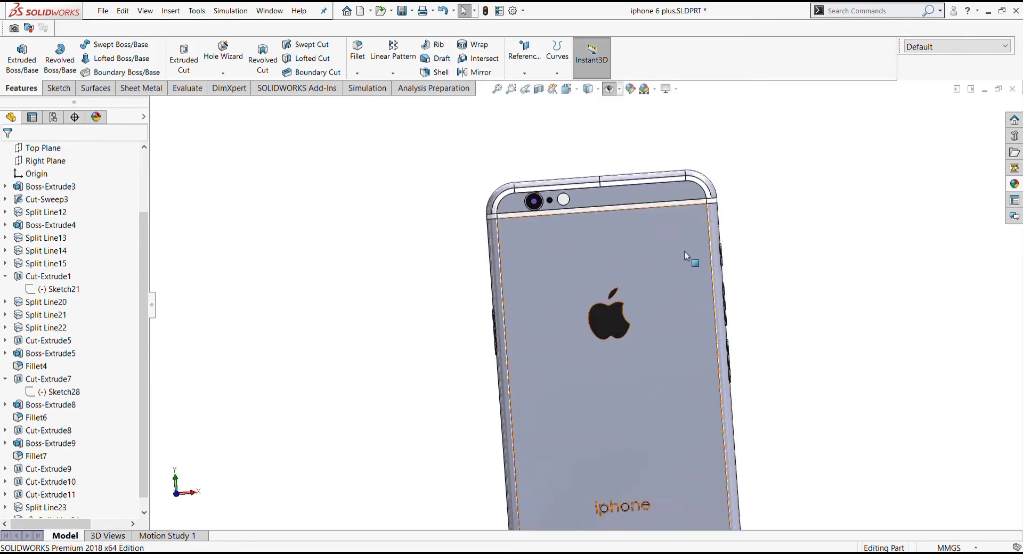
Turn the phone to its front face and zoom to fit the whole model.
scroll(685, 251, "up", 2)
scroll(684, 362, "down", 2)
scroll(653, 384, "up", 2)
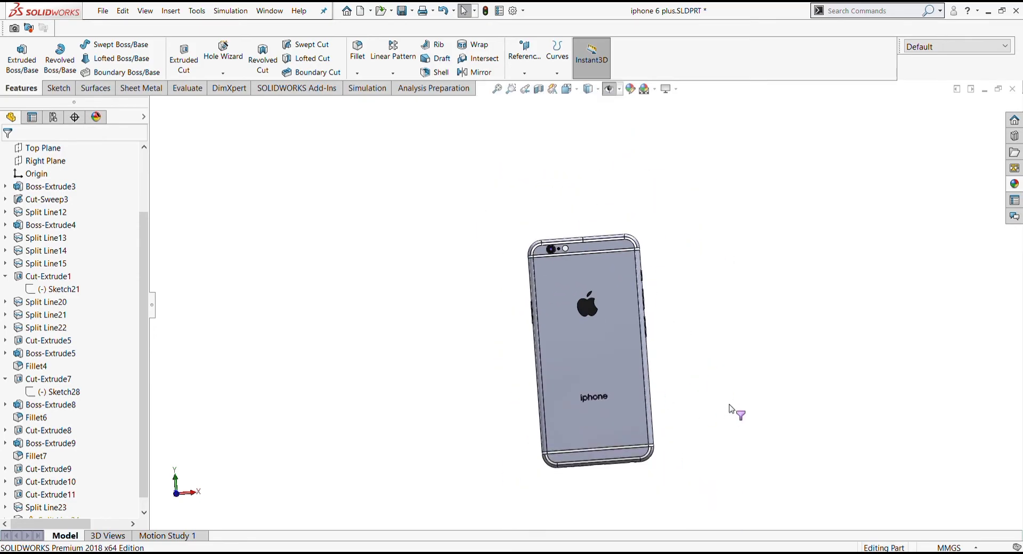
middle_click_drag(736, 414, 699, 345)
scroll(698, 345, "down", 3)
scroll(698, 345, "up", 3)
middle_click_drag(589, 377, 507, 272)
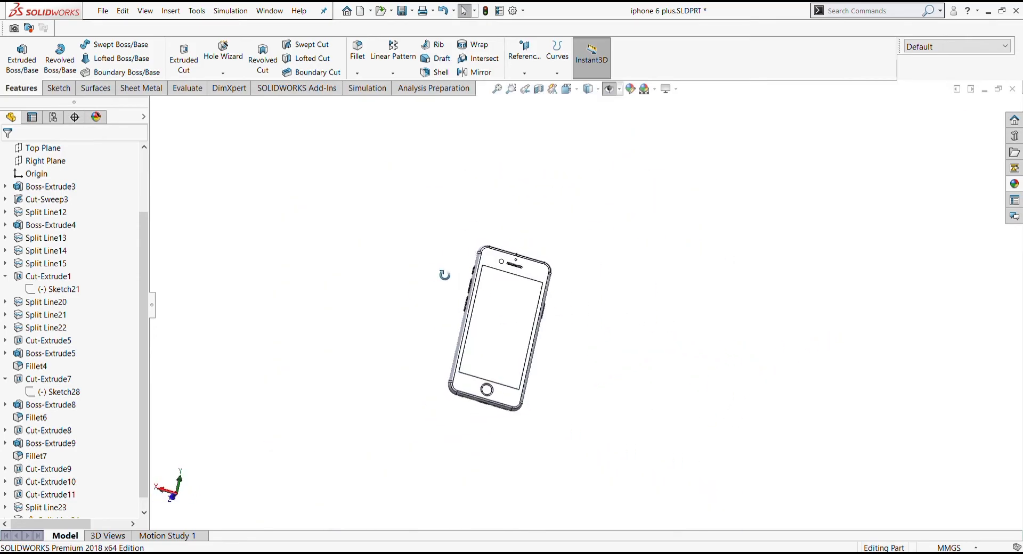
scroll(463, 434, "down", 3)
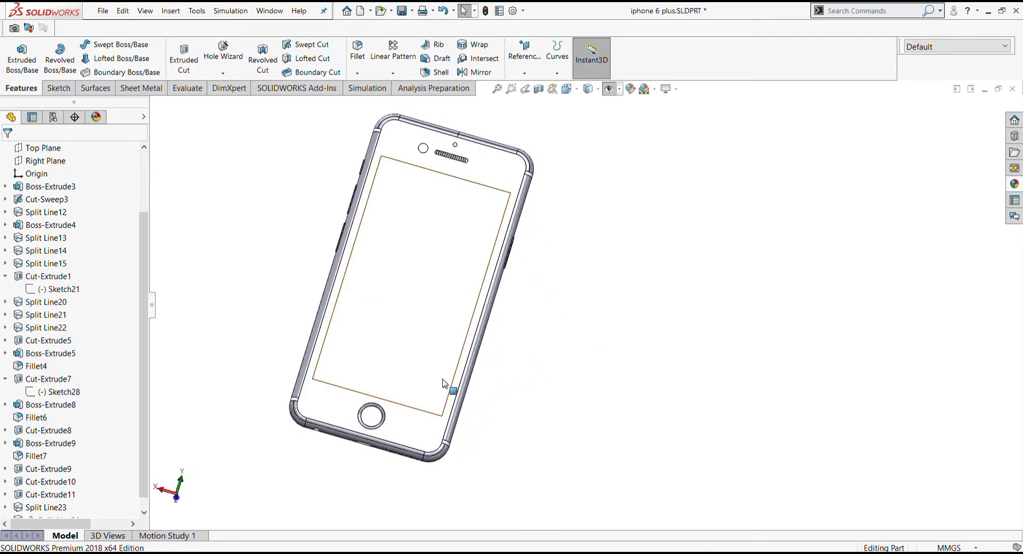
key("f")
scroll(520, 362, "down", 2)
scroll(517, 350, "down", 2)
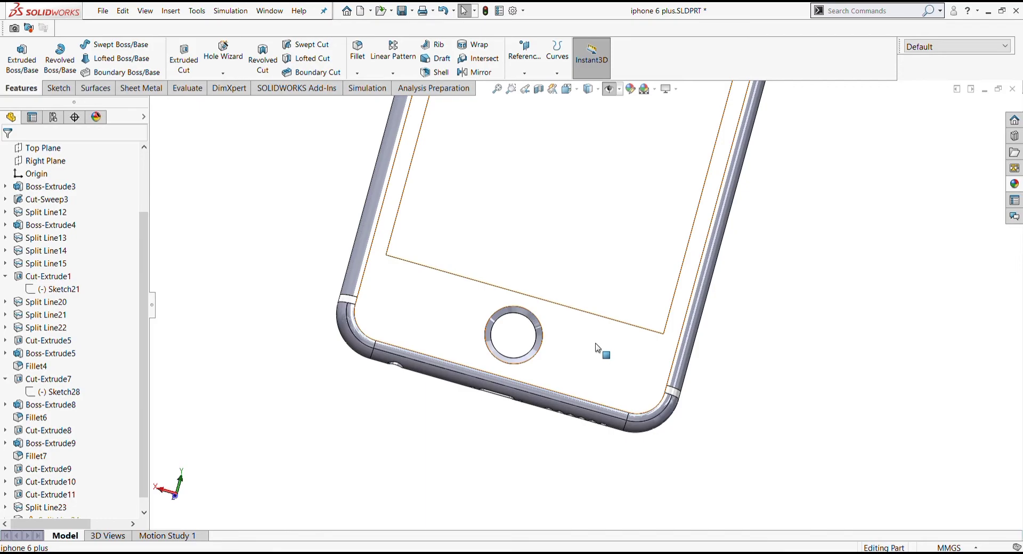
scroll(597, 335, "up", 1)
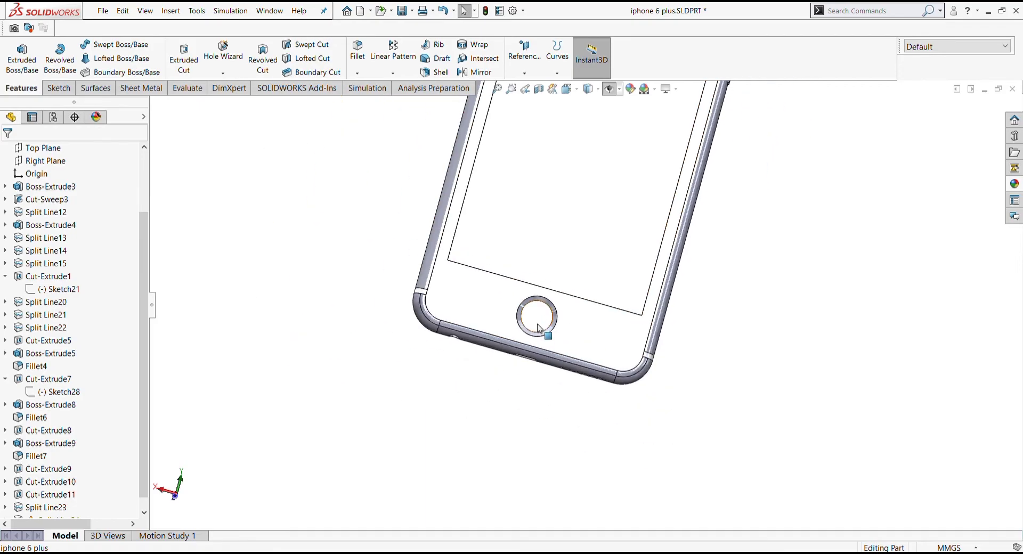
Drop the white appearance on the home button, then zoom in on the top earpiece area.
left_click(1016, 183)
left_click_drag(910, 373, 854, 375)
scroll(558, 323, "up", 2)
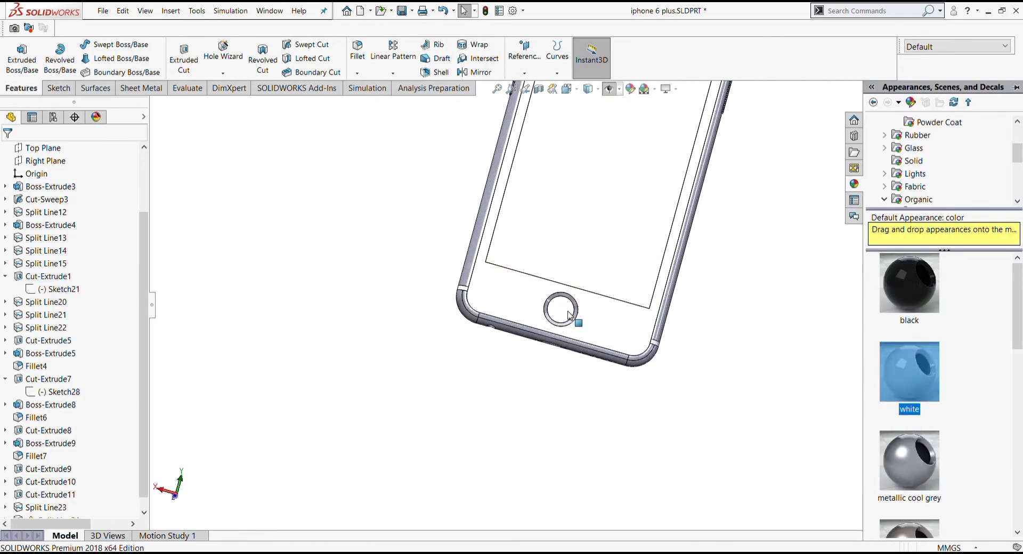
scroll(661, 256, "up", 1)
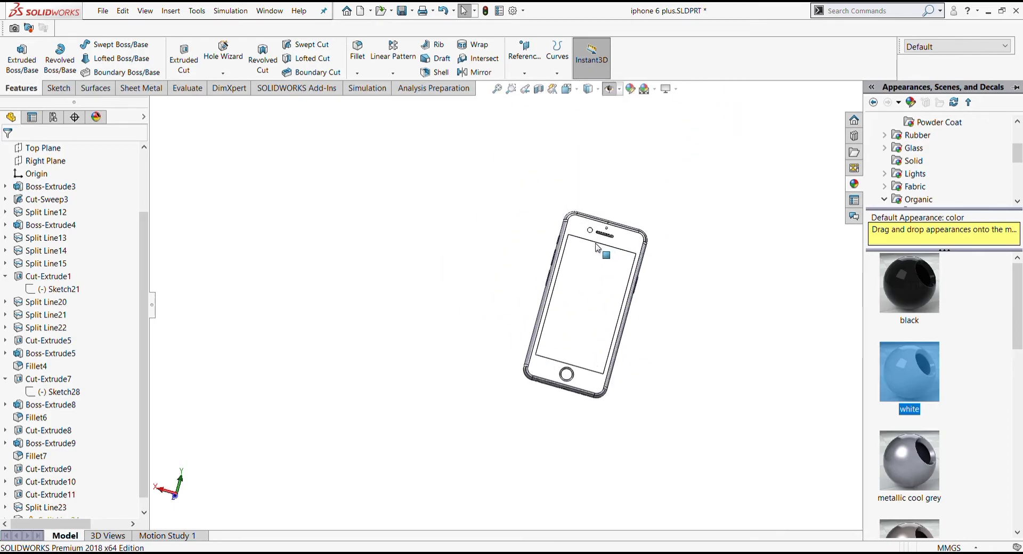
scroll(603, 384, "up", 1)
scroll(593, 320, "down", 2)
scroll(593, 293, "down", 1)
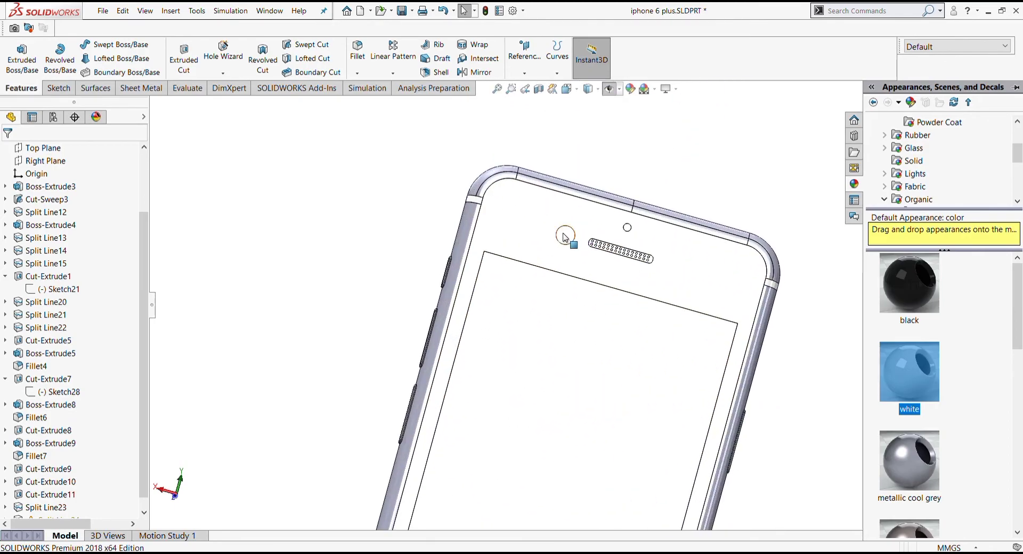
scroll(593, 274, "down", 1)
scroll(594, 268, "up", 1)
scroll(594, 268, "down", 1)
scroll(589, 292, "down", 2)
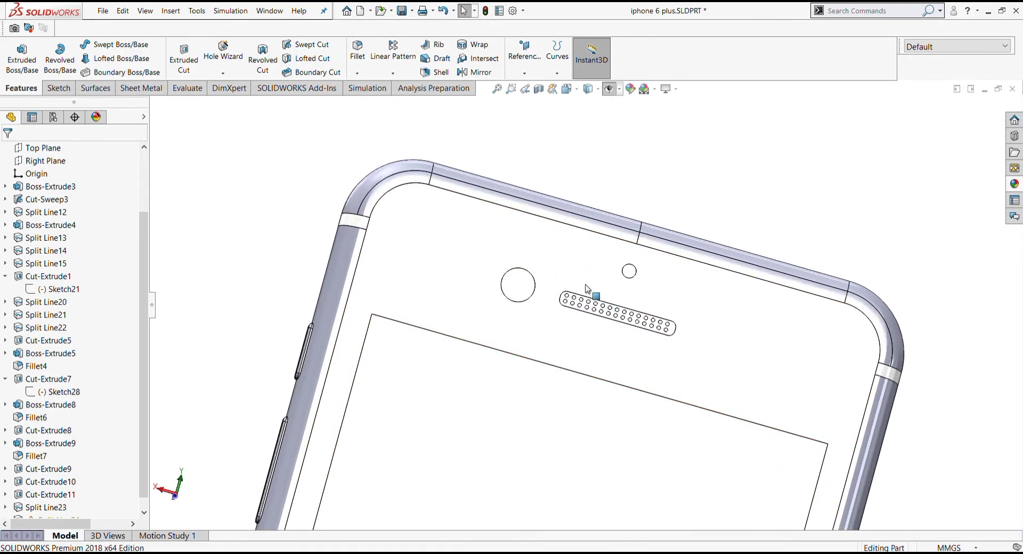
scroll(544, 303, "down", 2)
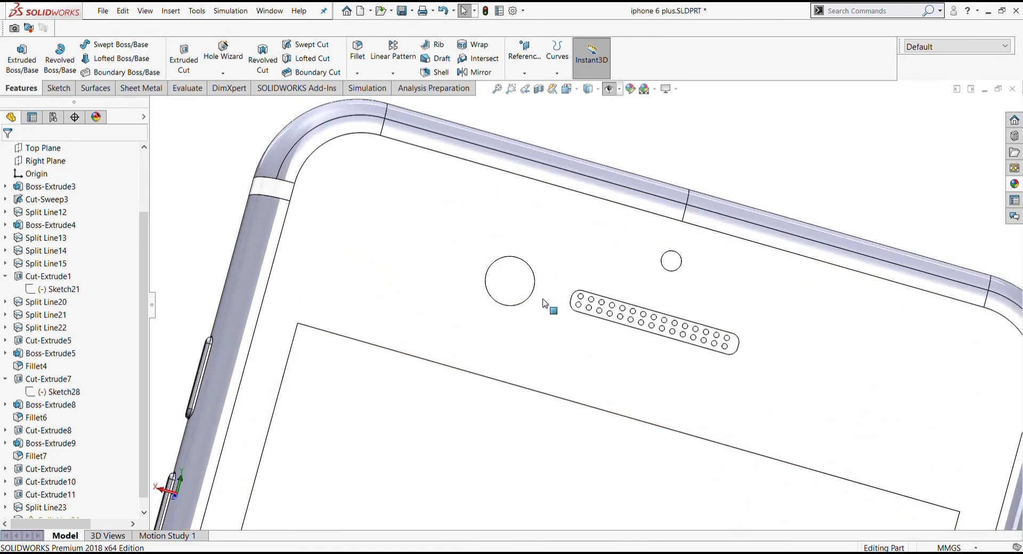
Sketch a Ø1.83 mm circle around the front camera hole and use it for a Split Line.
left_click(520, 278)
left_click(569, 251)
key("c")
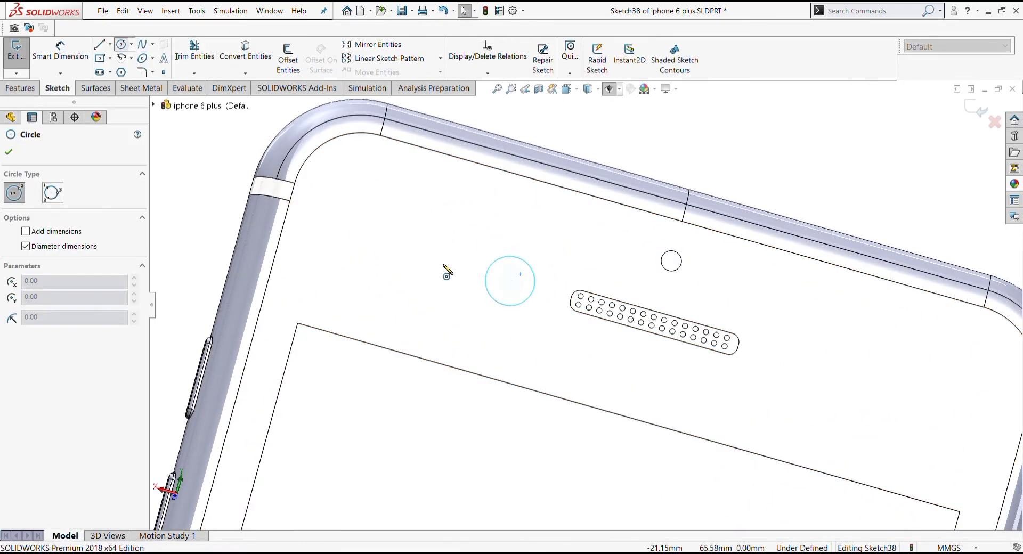
left_click(512, 282)
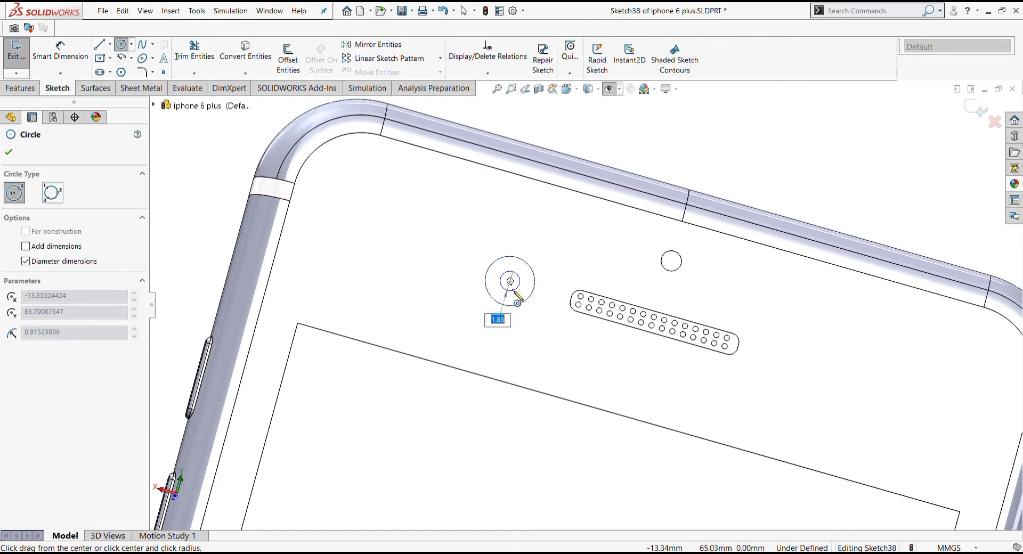
left_click(514, 291)
key("Escape")
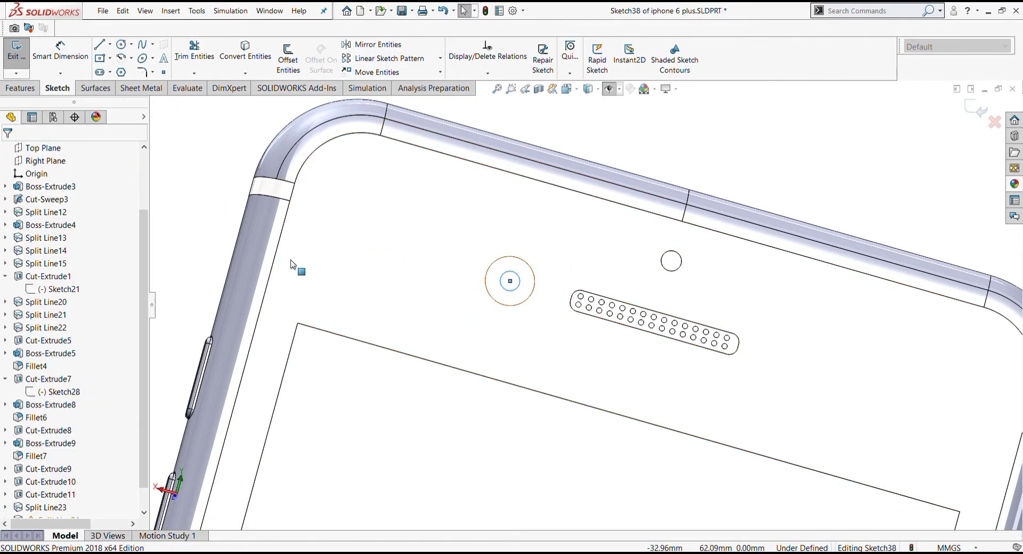
left_click(24, 88)
left_click(575, 97)
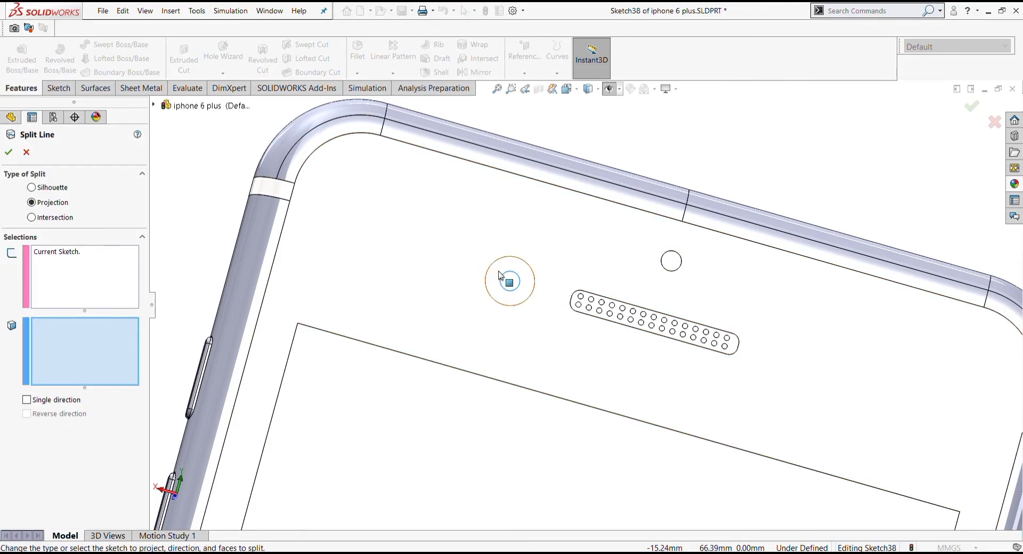
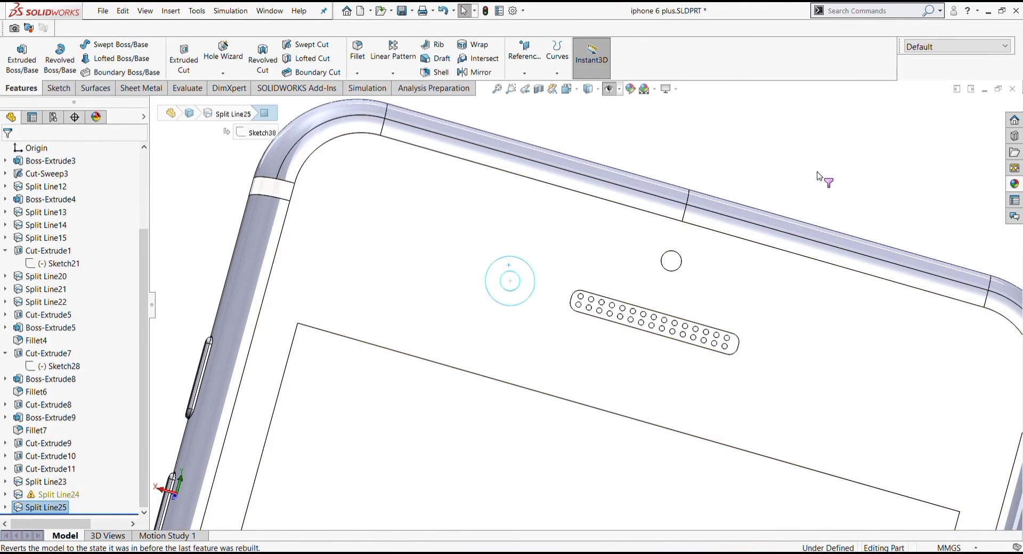
Paint the front camera ring 'black' and its inner lens 'gloss blue'.
left_click(1014, 184)
left_click_drag(910, 291, 510, 281)
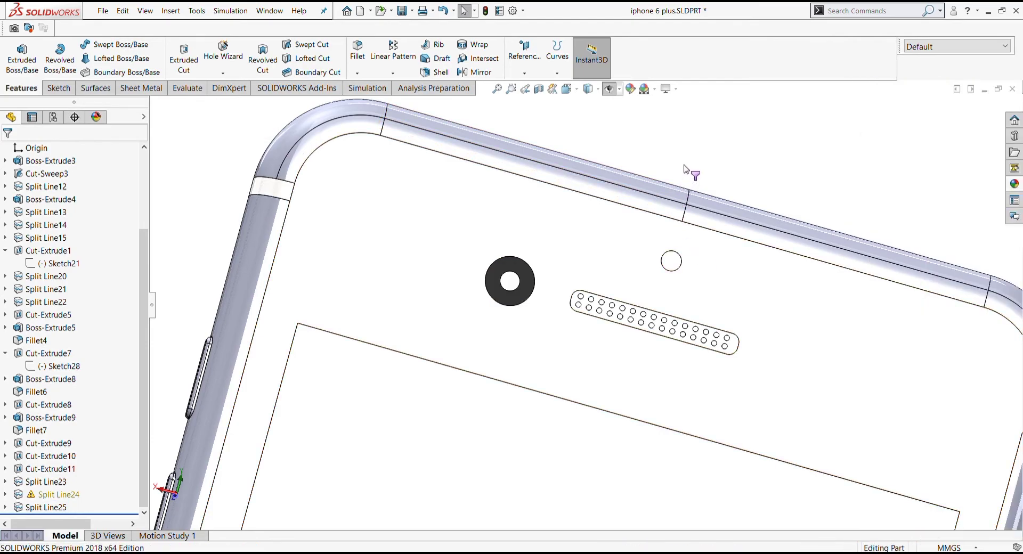
left_click(513, 286)
left_click(1015, 184)
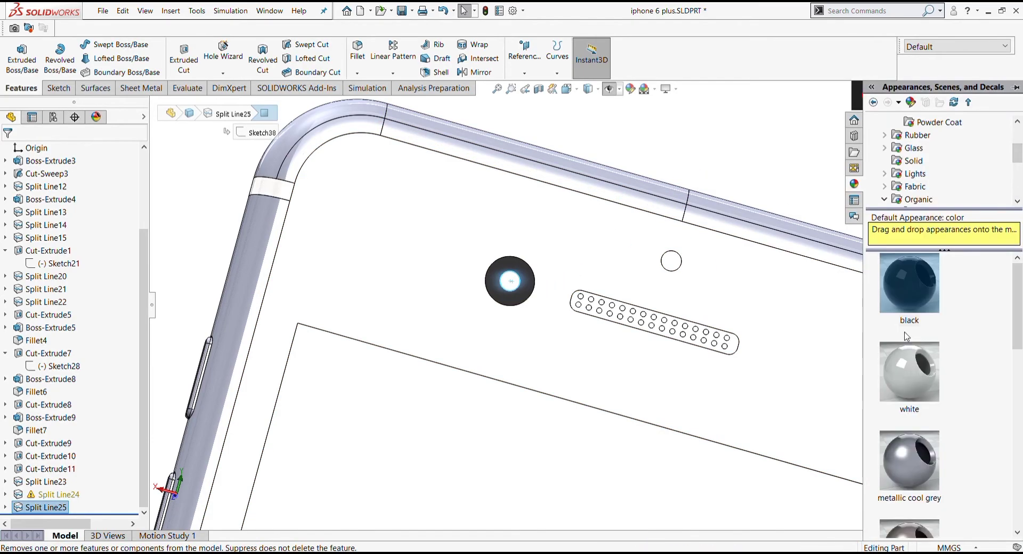
scroll(924, 406, "down", 5)
left_click_drag(915, 344, 788, 299)
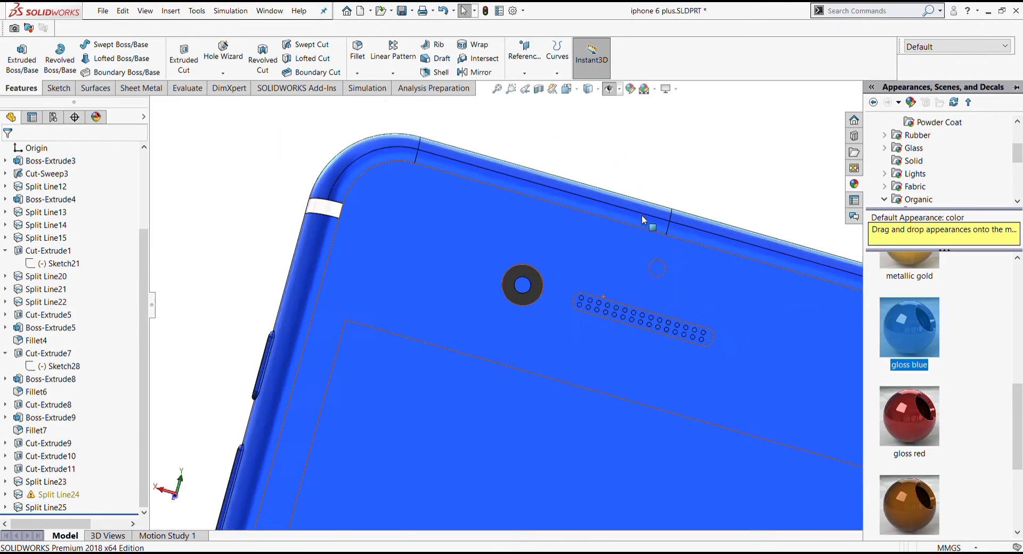
Orbit the phone to view its back, then return to the front.
scroll(714, 229, "down", 3)
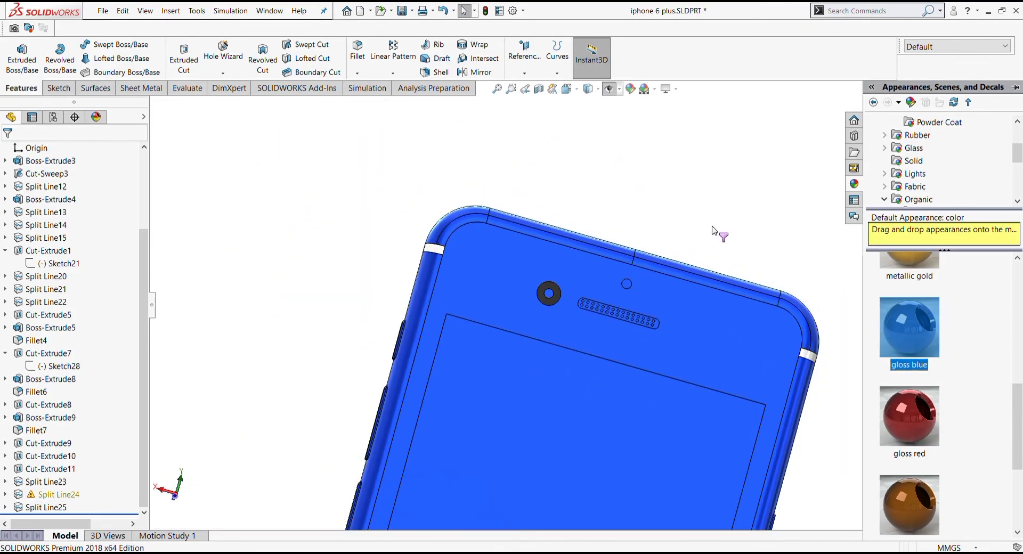
scroll(714, 235, "down", 3)
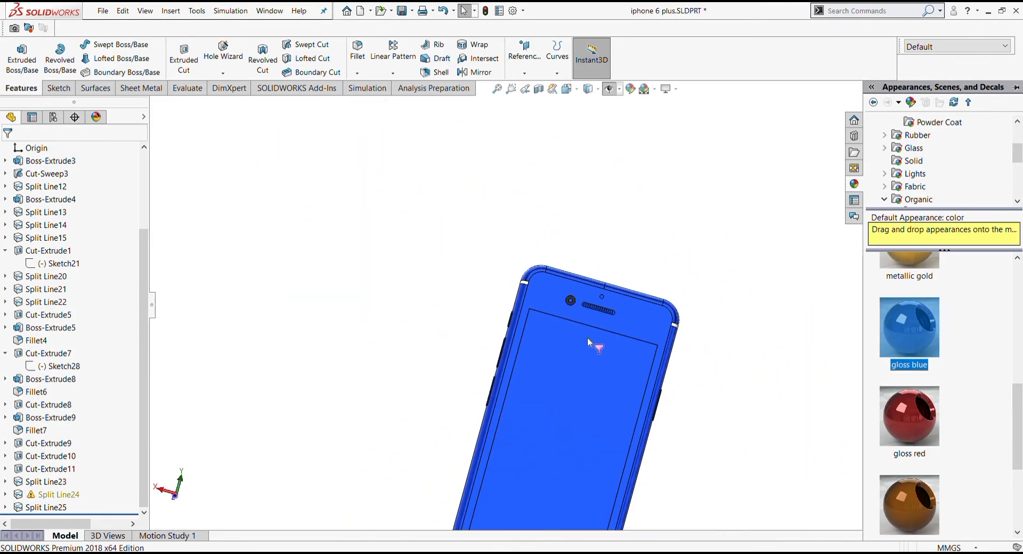
scroll(746, 331, "down", 2)
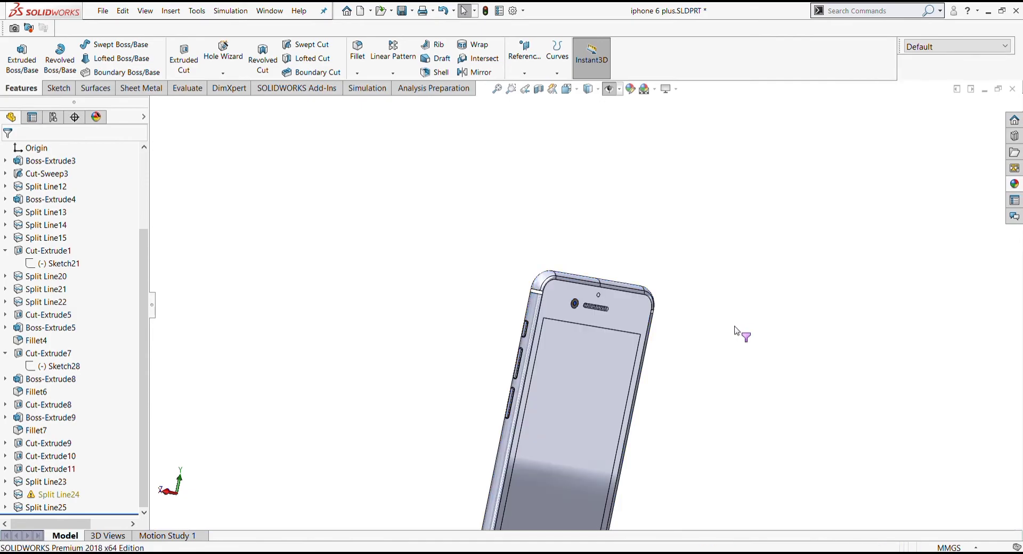
scroll(746, 367, "down", 3)
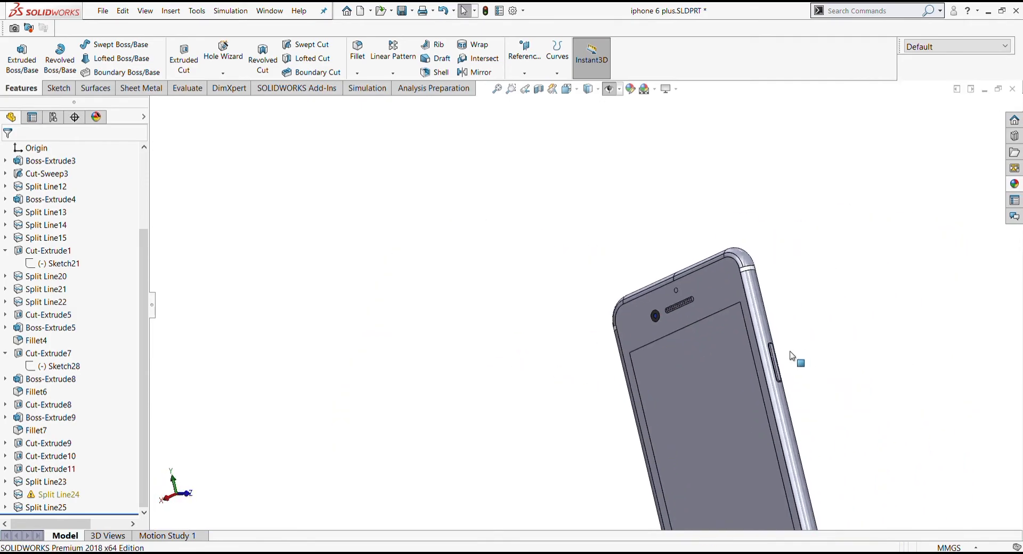
scroll(640, 341, "up", 3)
mouse_move(589, 336)
middle_mouse_down()
mouse_move(521, 315)
mouse_move(555, 250)
middle_mouse_up()
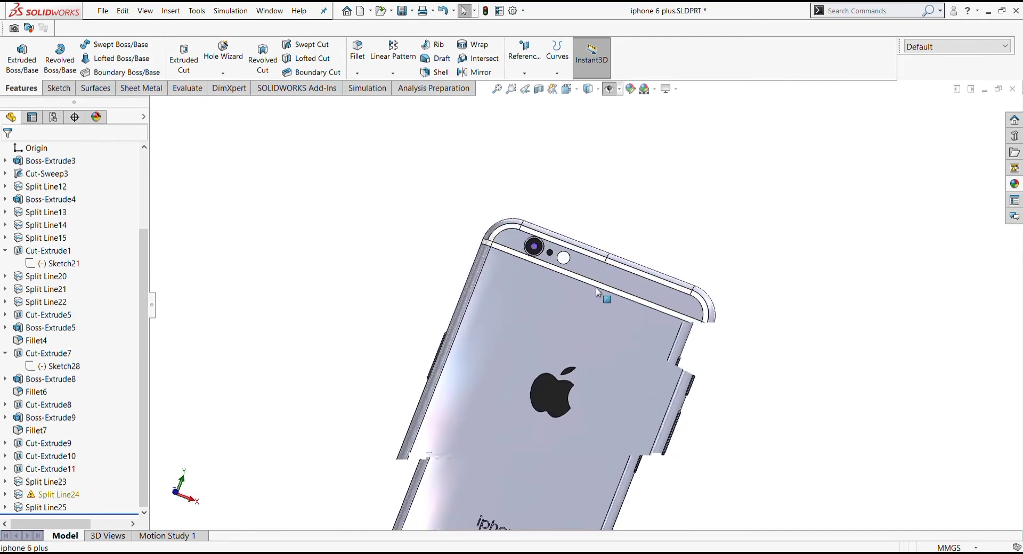
scroll(558, 248, "up", 4)
scroll(558, 249, "down", 5)
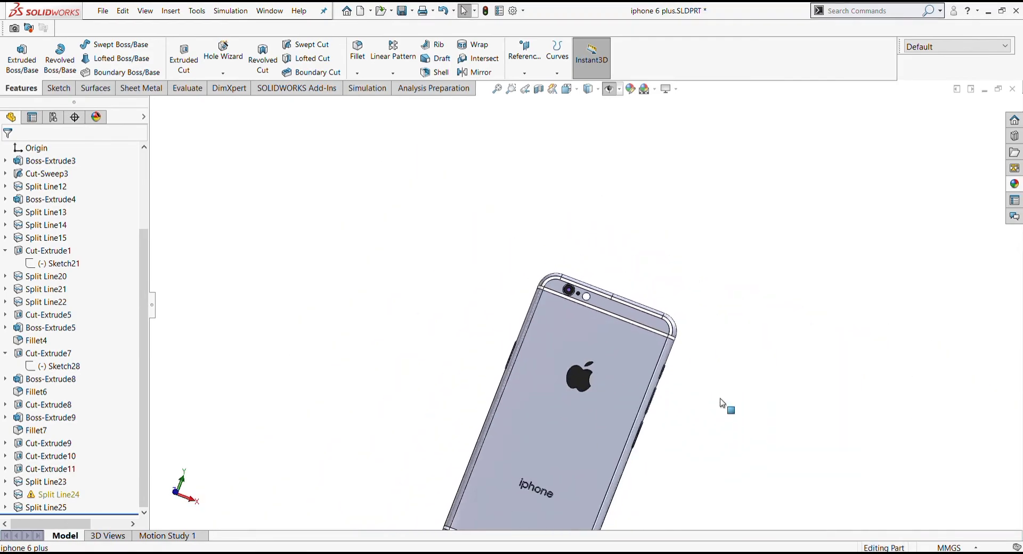
middle_click_drag(722, 407, 552, 303)
scroll(551, 303, "up", 5)
Colour the earpiece grille black and select the small sensor hole above it.
scroll(551, 303, "up", 2)
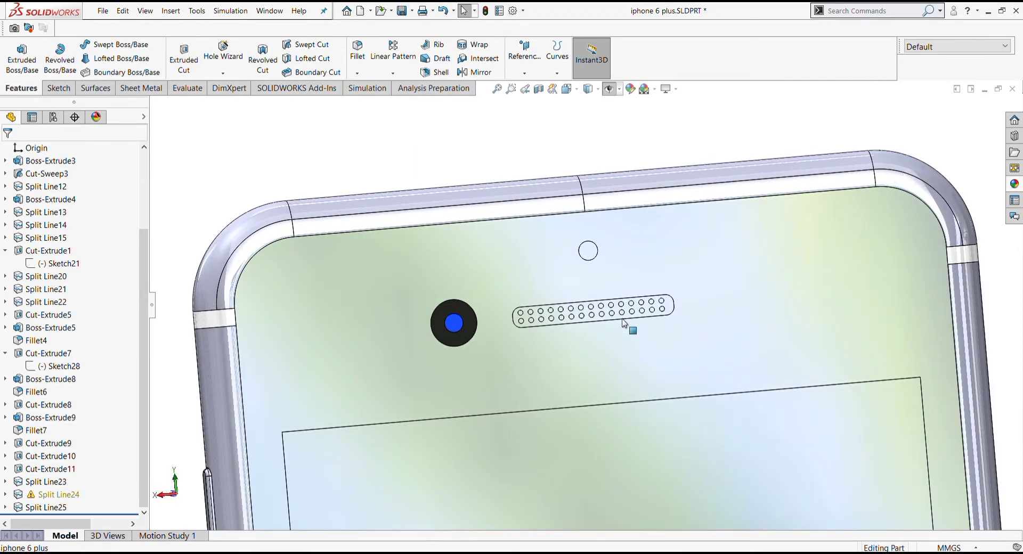
scroll(587, 312, "up", 1)
left_click(613, 304)
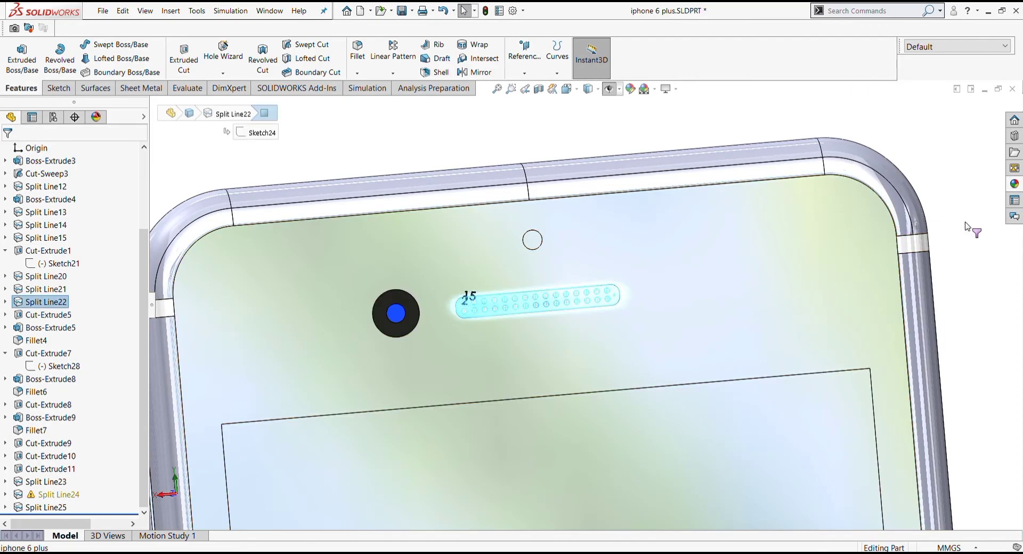
left_click(1015, 183)
left_click(909, 283)
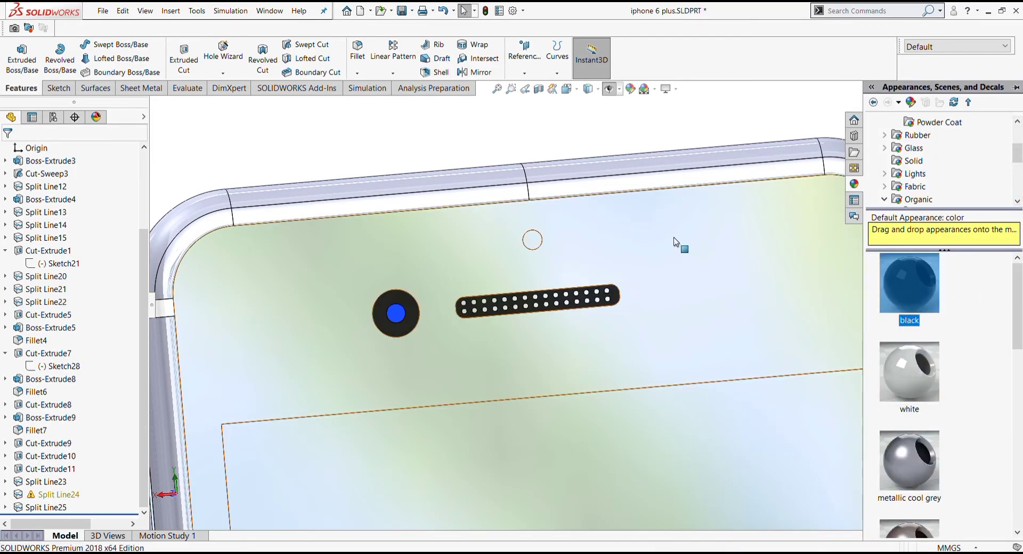
left_click(535, 241)
Orbit the phone to inspect its back, then return to a front-facing view.
scroll(746, 213, "down", 3)
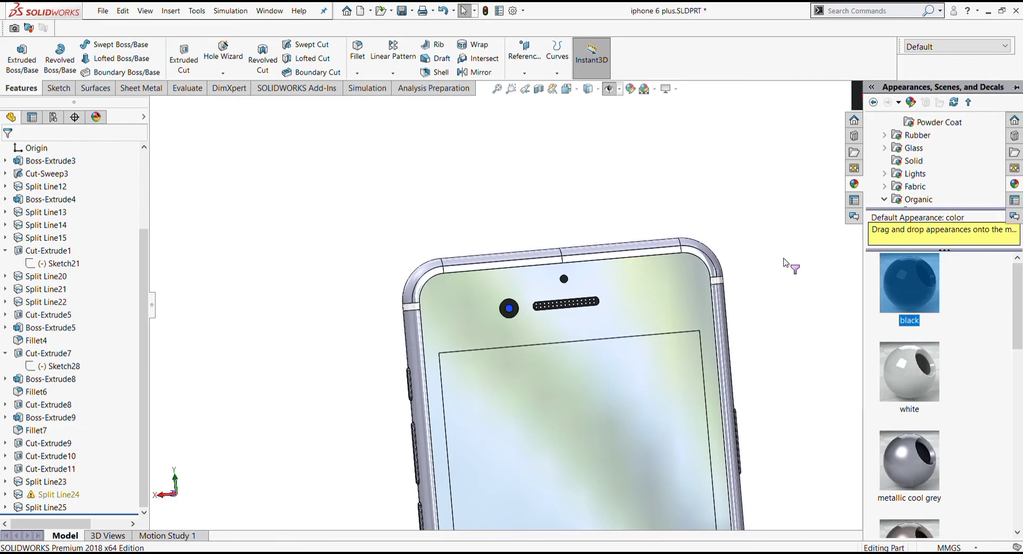
scroll(631, 333, "down", 2)
scroll(651, 425, "up", 2)
middle_click_drag(645, 391, 559, 269)
scroll(559, 269, "up", 3)
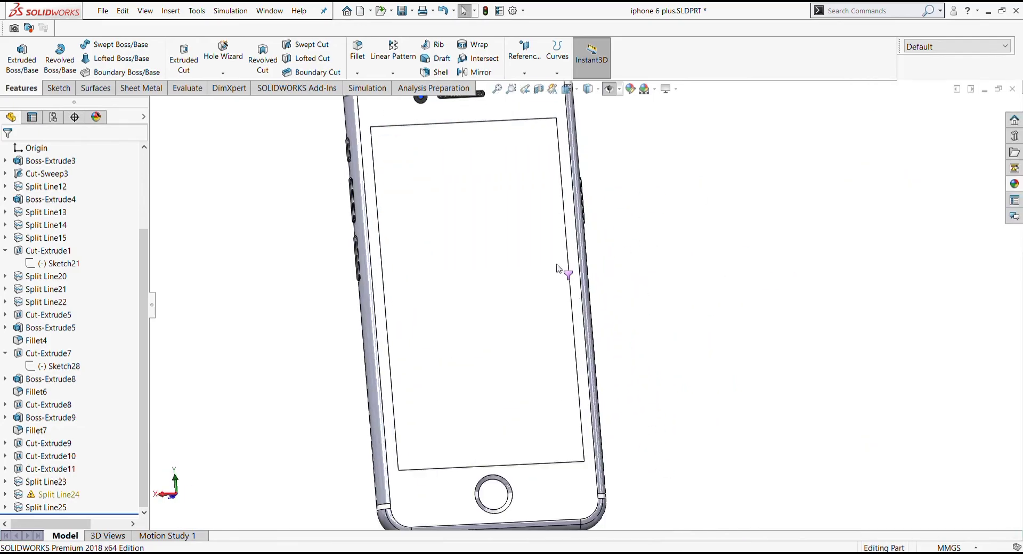
scroll(562, 267, "down", 5)
scroll(563, 349, "up", 3)
mouse_move(564, 350)
middle_mouse_down()
mouse_move(551, 363)
mouse_move(616, 407)
middle_mouse_up()
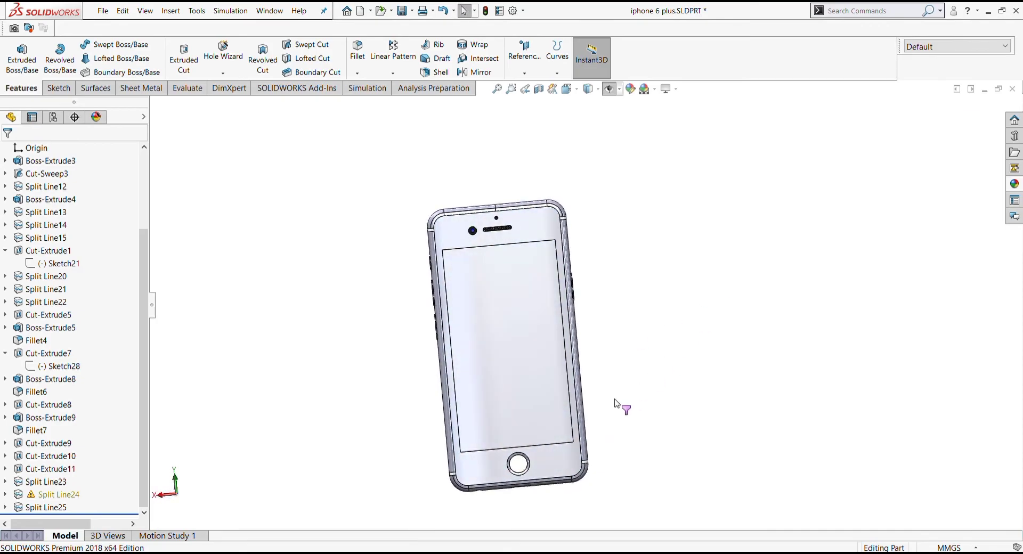
scroll(547, 356, "up", 2)
scroll(551, 277, "up", 1)
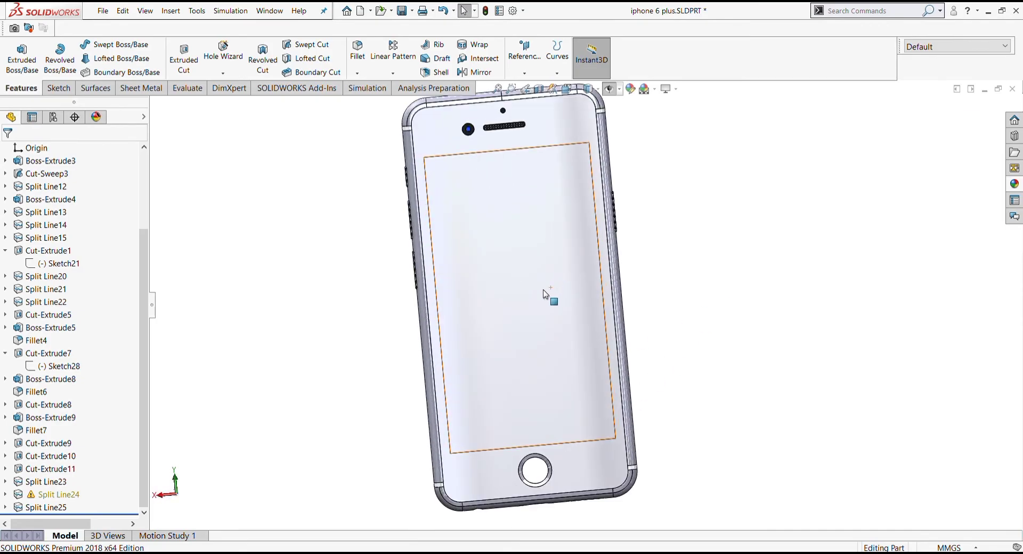
scroll(527, 265, "down", 1)
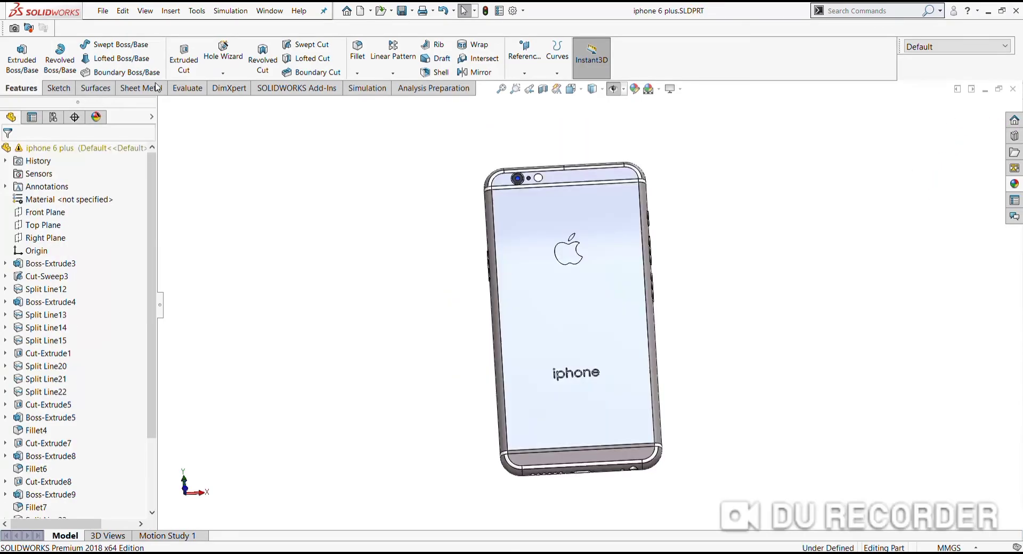
Paint the phone's back face 'steel grey' from Painted > Car.
mouse_move(687, 228)
middle_mouse_down()
mouse_move(647, 343)
mouse_move(535, 297)
mouse_move(565, 310)
mouse_move(572, 331)
mouse_move(561, 331)
mouse_move(550, 308)
middle_mouse_up()
left_click(551, 308)
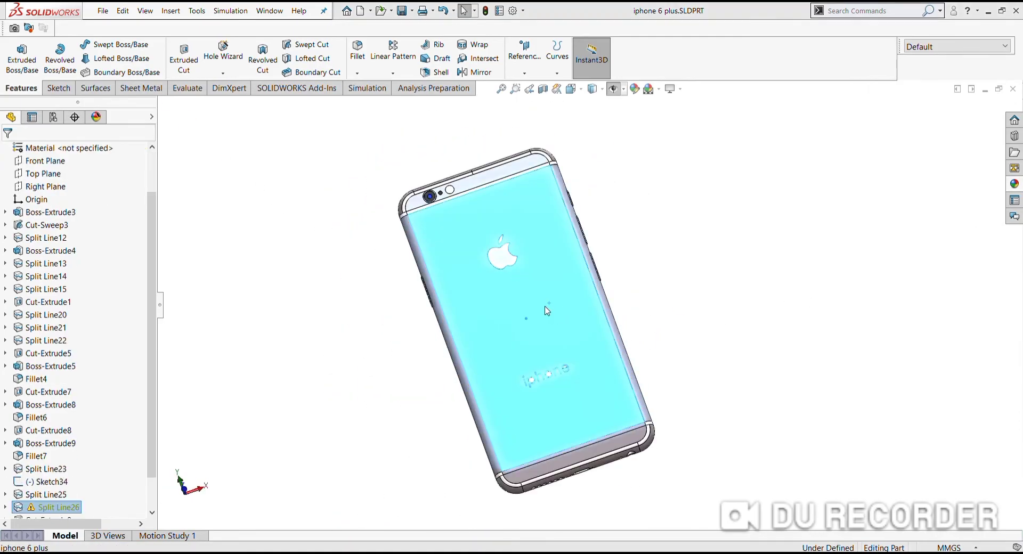
left_click(1014, 184)
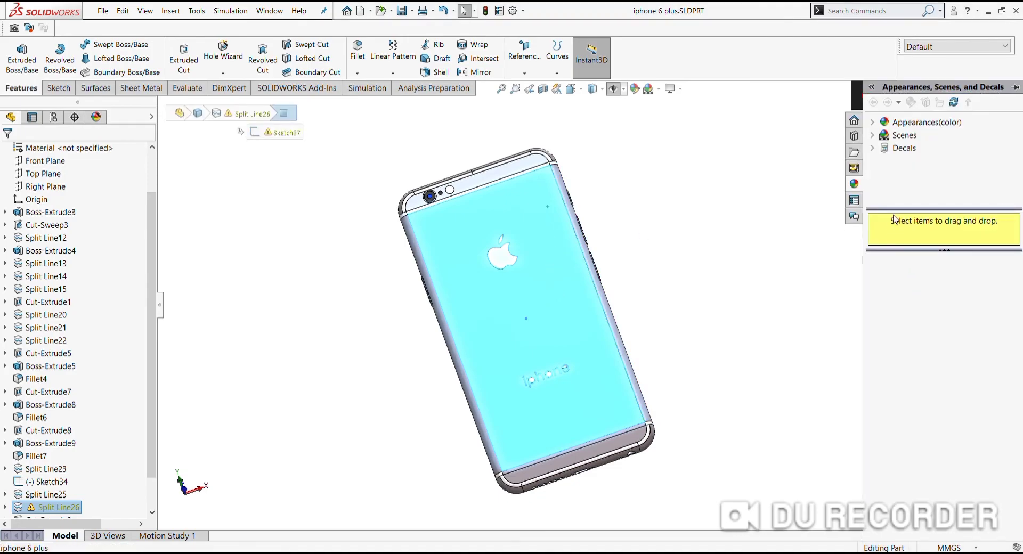
left_click(873, 124)
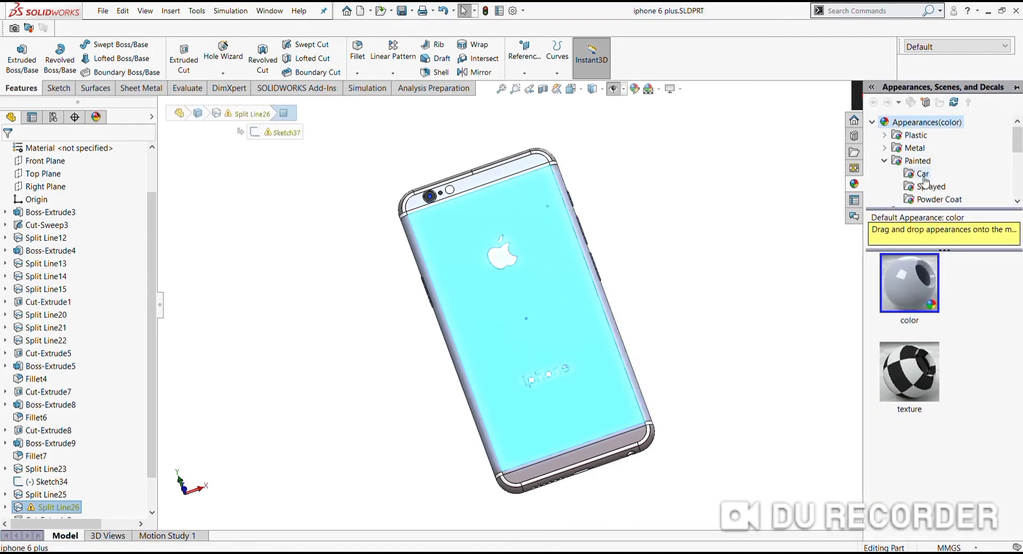
left_click(917, 177)
scroll(917, 320, "down", 5)
scroll(915, 394, "down", 1)
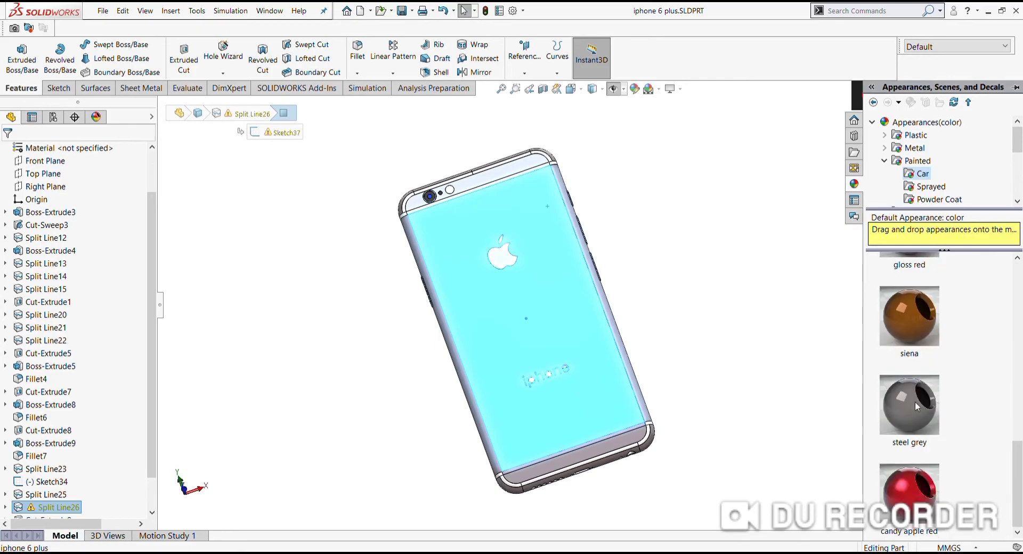
left_click_drag(607, 360, 568, 341)
left_click(557, 366)
Orbit round and square the view straight onto the phone's back with Ctrl+1.
scroll(643, 350, "down", 3)
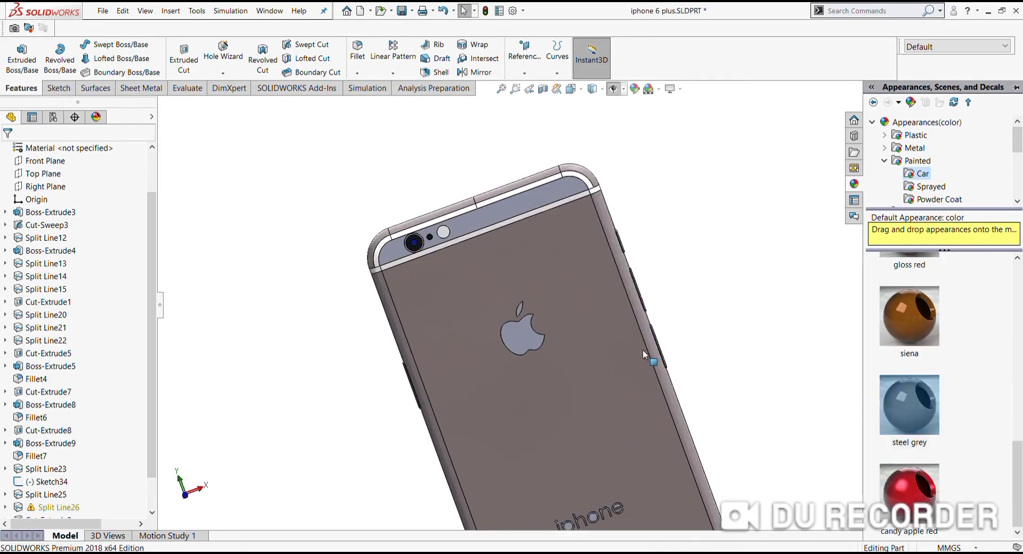
left_click(544, 200)
left_click(1015, 184)
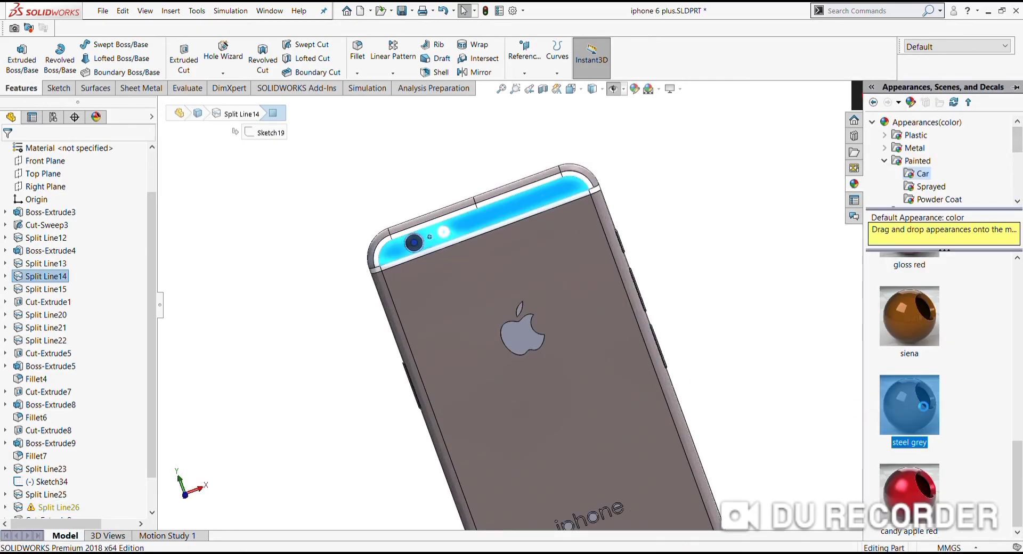
left_click(765, 240)
middle_click_drag(766, 240, 597, 395)
scroll(597, 395, "up", 3)
middle_click_drag(581, 349, 810, 336)
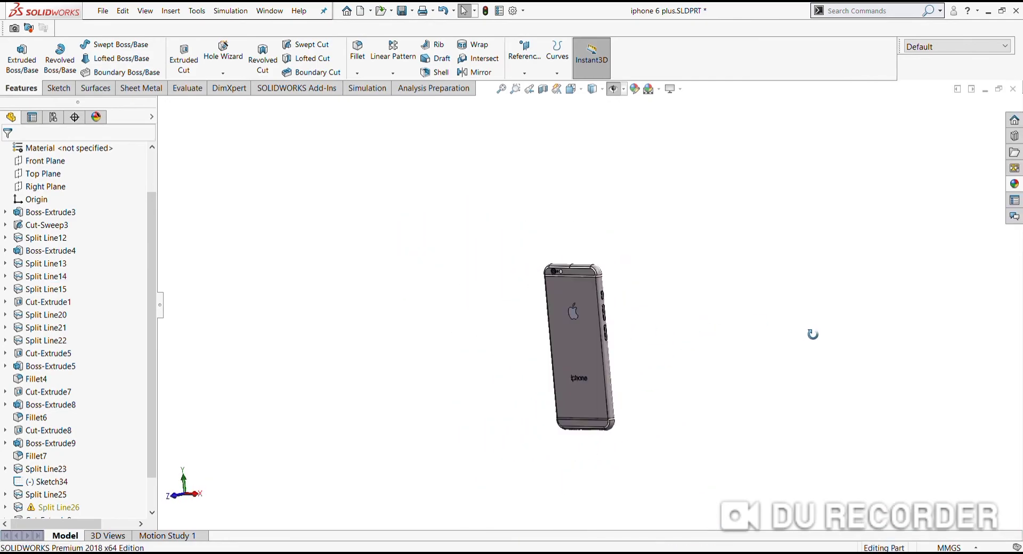
key("ctrl+1")
scroll(506, 322, "down", 3)
scroll(527, 255, "up", 3)
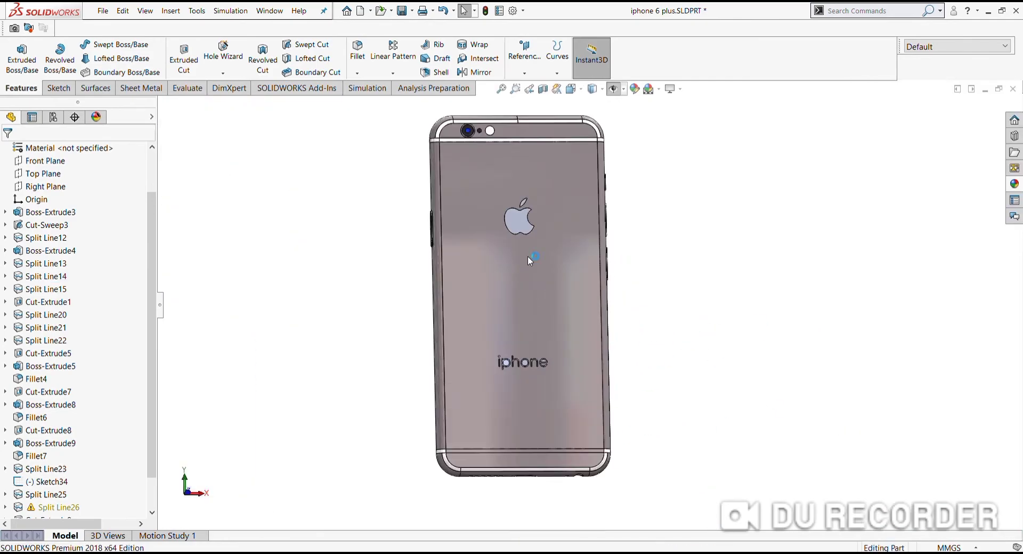
scroll(525, 239, "down", 2)
Colour the Apple logo on the back black.
left_click(519, 216)
left_click(1016, 184)
scroll(910, 347, "up", 3)
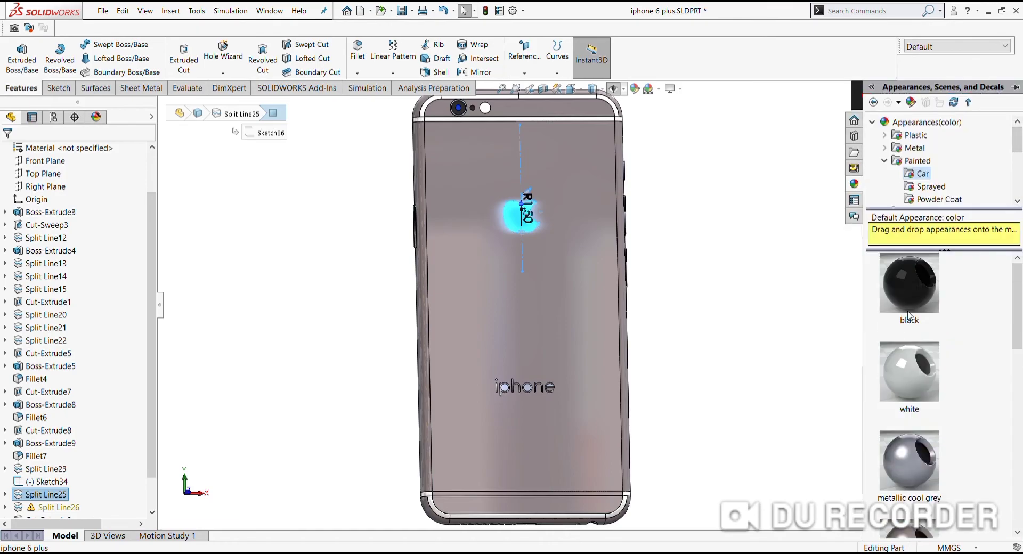
left_click_drag(910, 283, 525, 216)
scroll(574, 276, "down", 5)
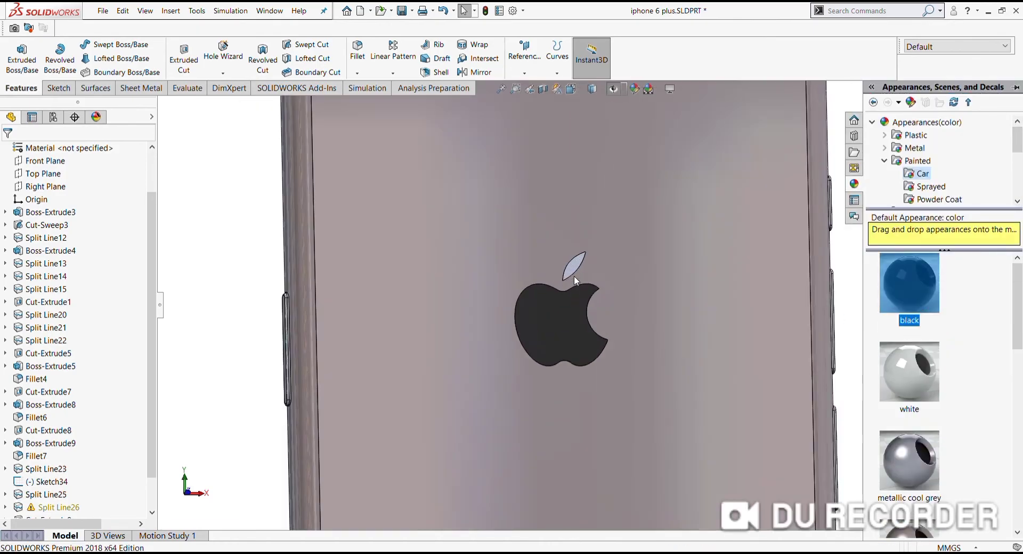
Select the logo's leaf face and browse the appearance library.
left_click(574, 271)
left_click(1015, 184)
scroll(672, 297, "up", 3)
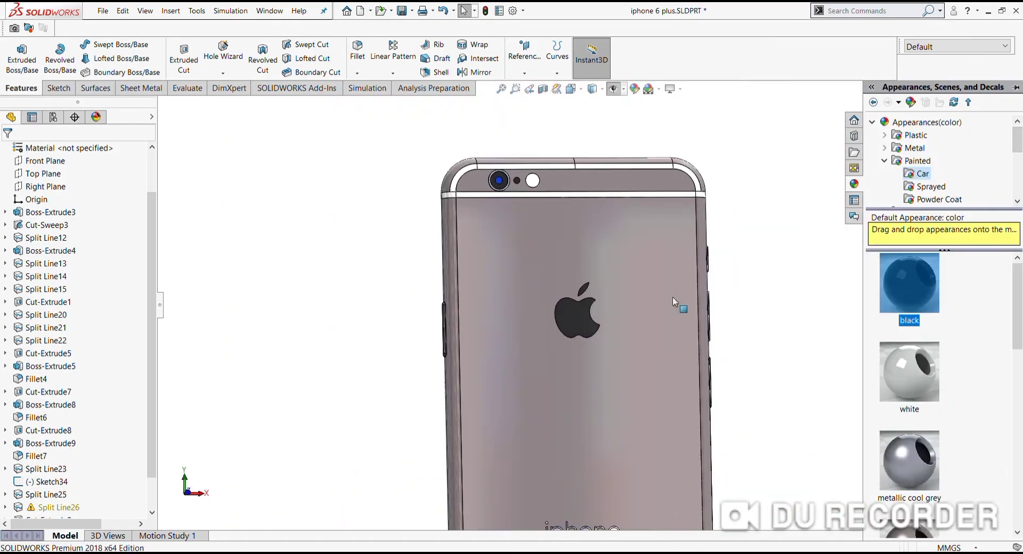
scroll(642, 399, "up", 3)
scroll(580, 346, "down", 1)
scroll(586, 325, "down", 3)
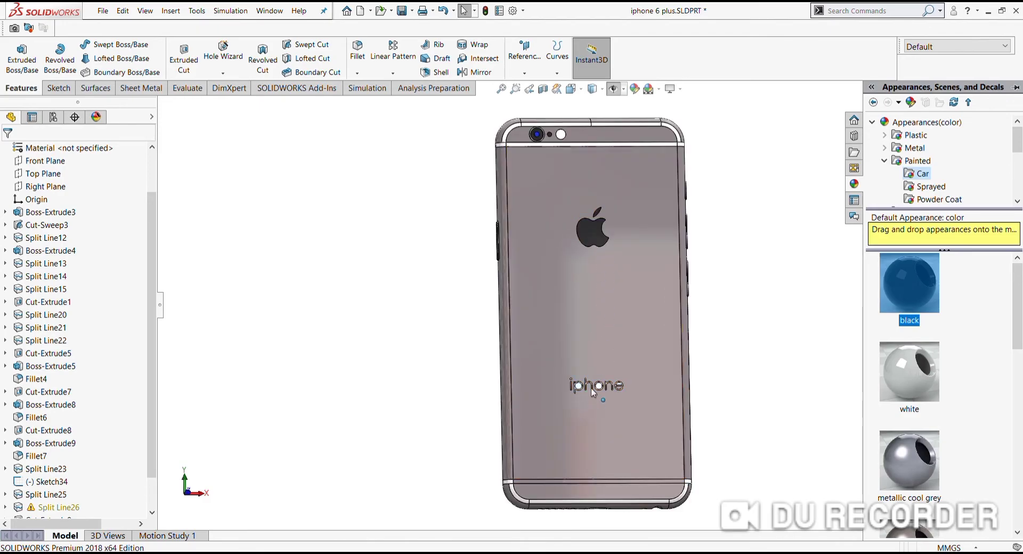
scroll(592, 389, "down", 2)
scroll(586, 363, "down", 3)
scroll(622, 350, "down", 2)
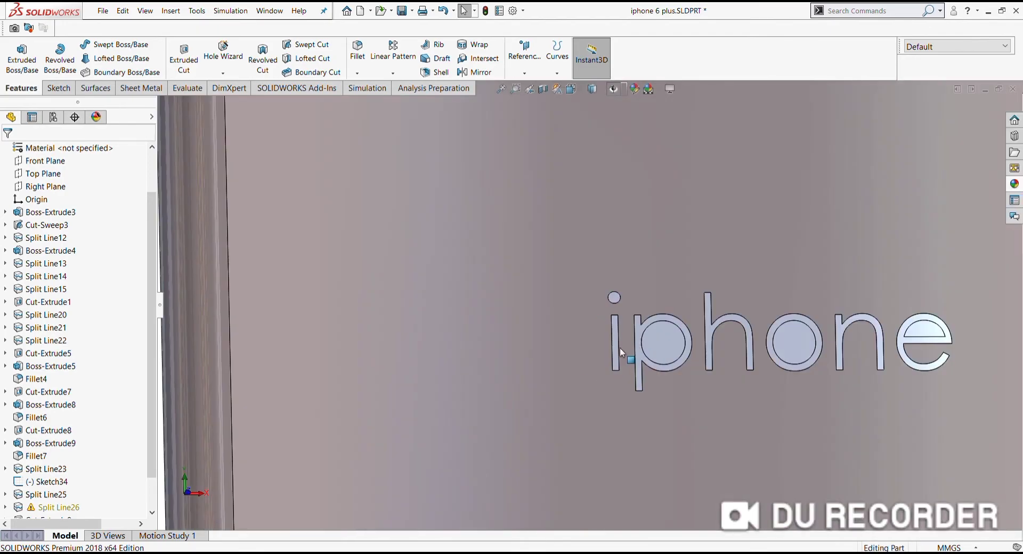
Colour the letters i, p, h and o of the iphone lettering white.
left_click(621, 352)
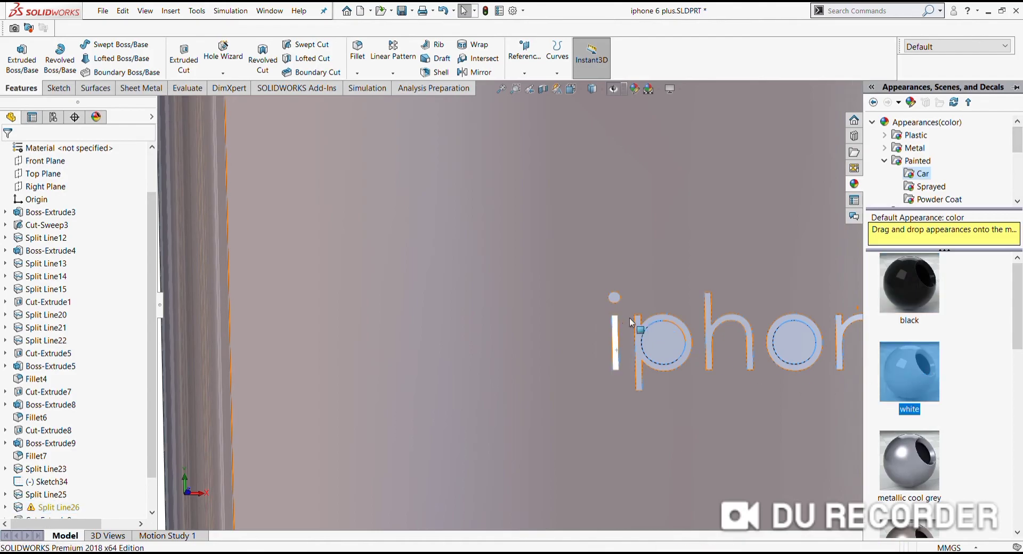
left_click(615, 297, "ctrl")
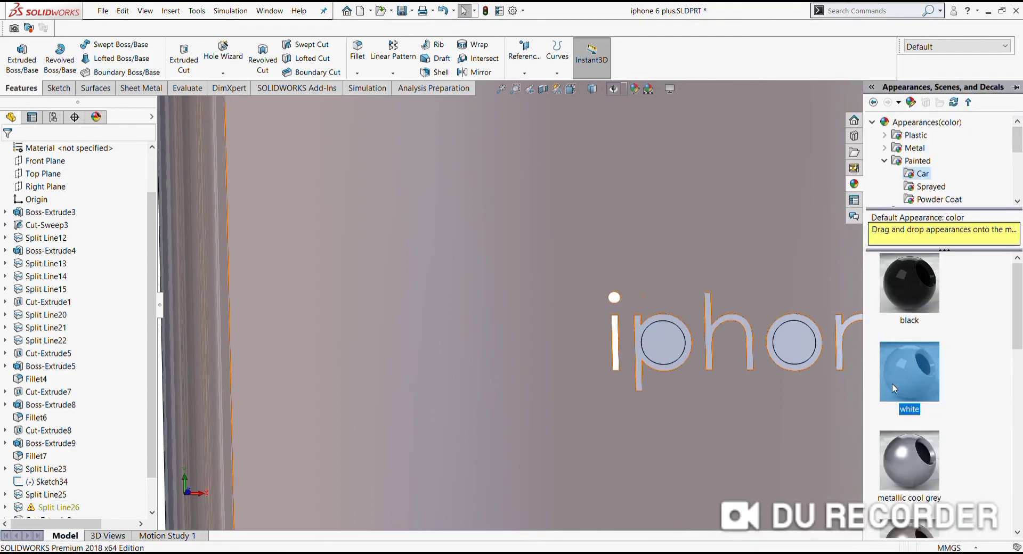
left_click(646, 361, "ctrl")
left_click(1014, 182)
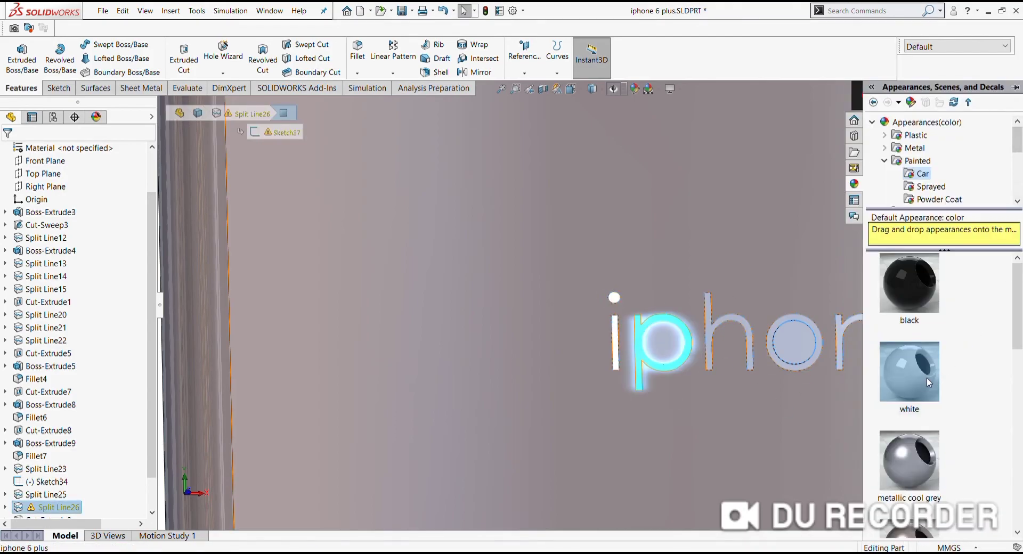
left_click_drag(910, 372, 757, 420)
left_click_drag(711, 333, 714, 341)
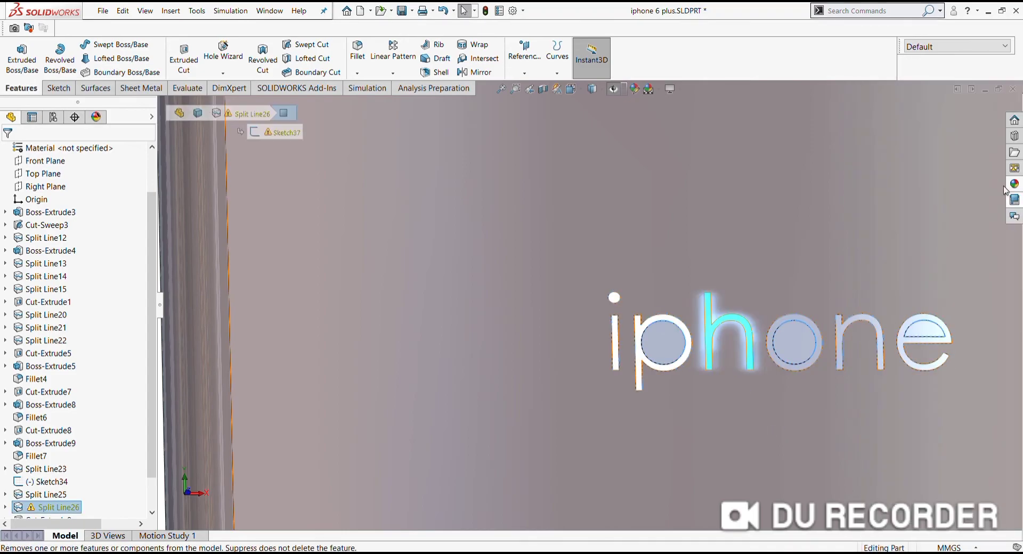
left_click(1014, 182)
left_click_drag(910, 371, 814, 365)
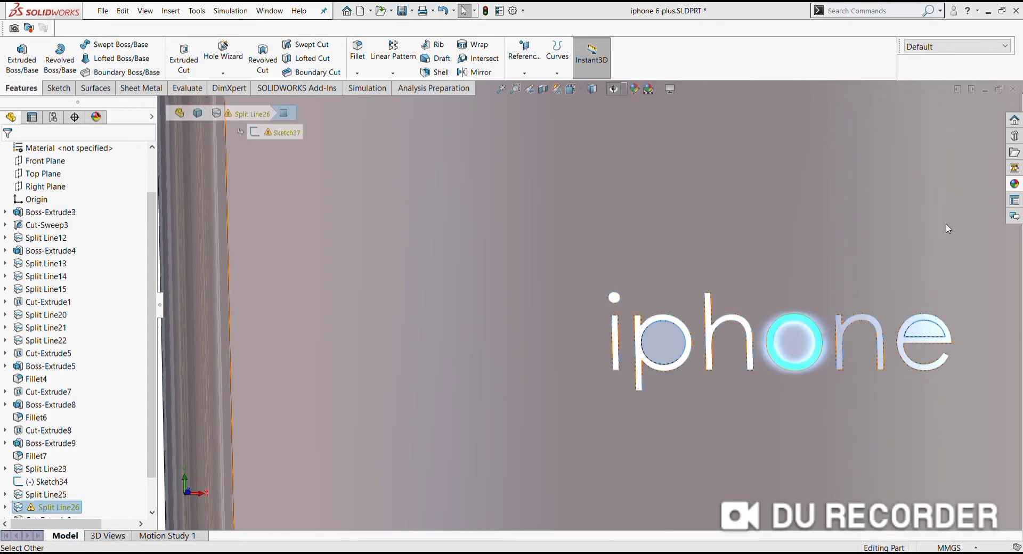
left_click(1015, 181)
Colour the letter n and the insides of the o and p white.
scroll(795, 359, "up", 3)
mouse_move(910, 372)
left_mouse_down()
mouse_move(794, 359)
mouse_move(613, 274)
mouse_move(631, 283)
left_mouse_up()
scroll(761, 341, "down", 3)
left_click(1014, 182)
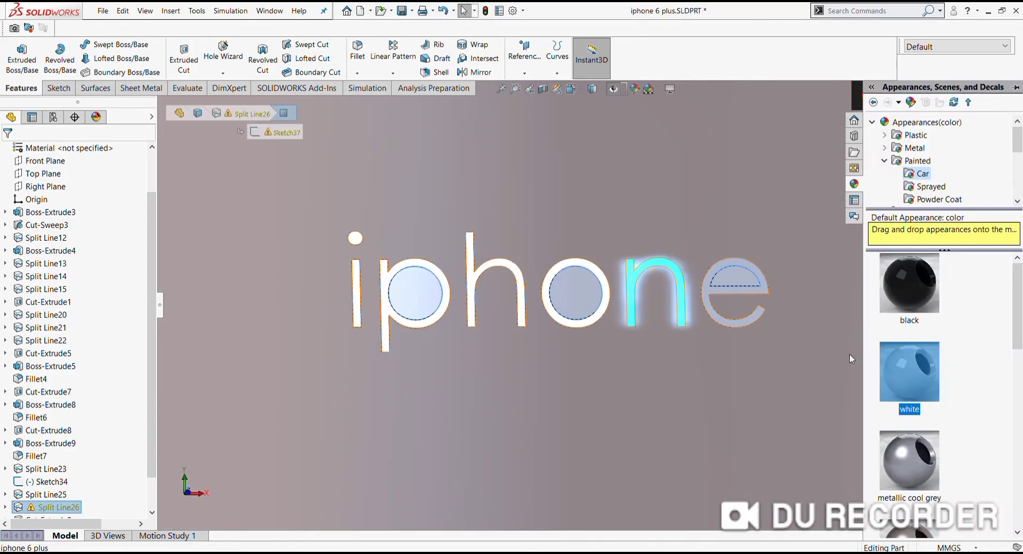
scroll(749, 293, "up", 3)
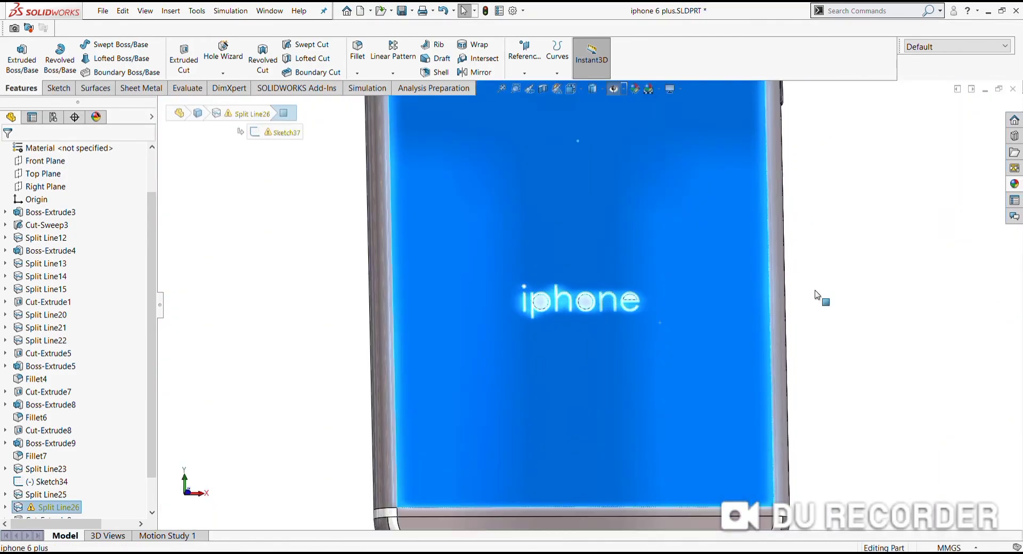
scroll(645, 301, "down", 3)
mouse_move(842, 371)
left_mouse_down()
mouse_move(564, 297)
mouse_move(602, 283)
left_mouse_up()
scroll(563, 298, "down", 2)
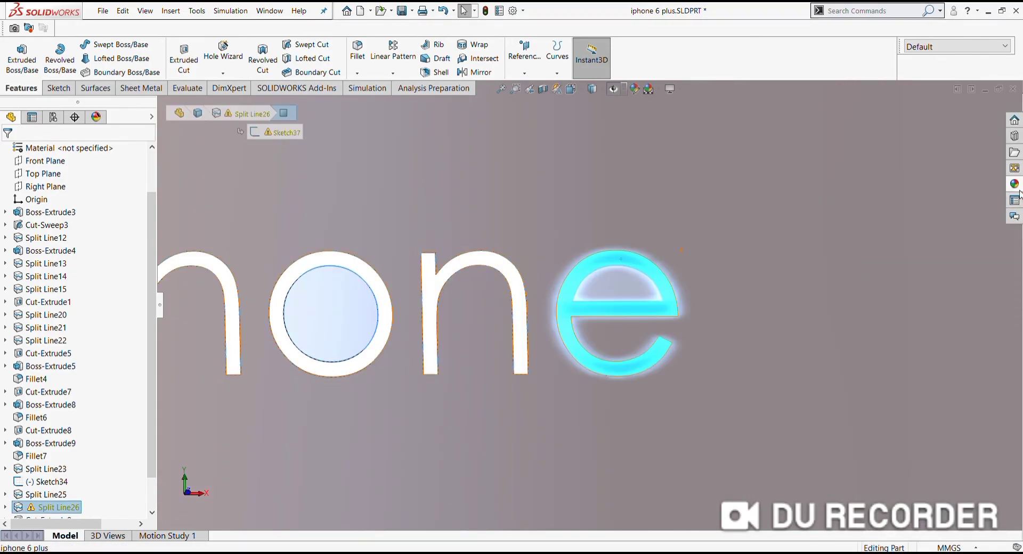
scroll(613, 302, "up", 3)
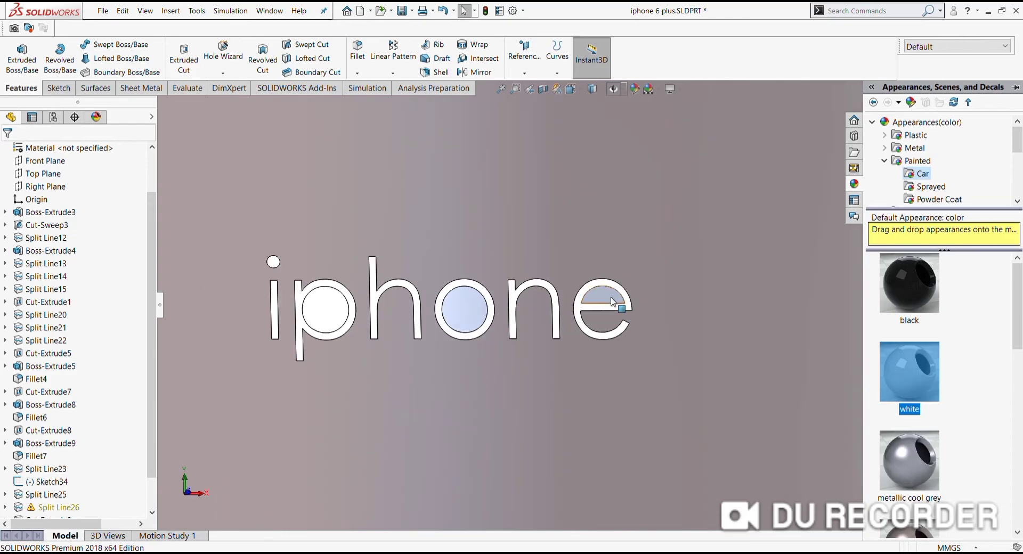
left_click_drag(596, 297, 597, 296)
scroll(911, 368, "down", 3)
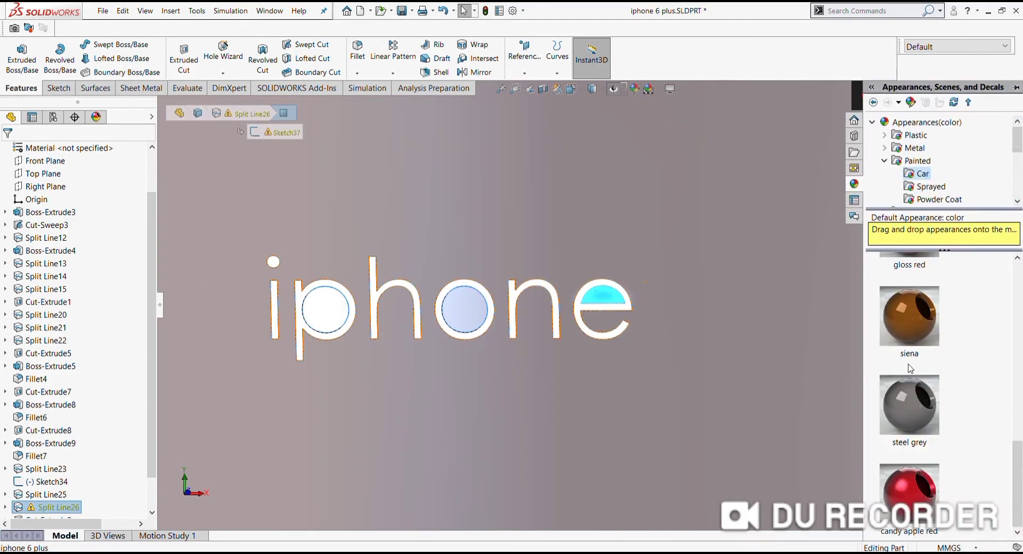
left_click_drag(455, 309, 454, 309)
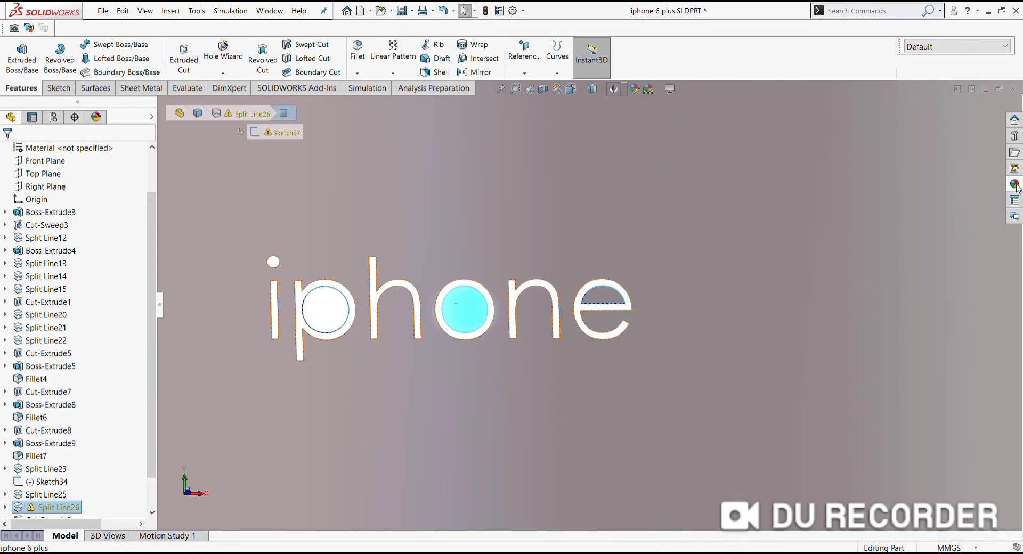
mouse_move(924, 391)
left_mouse_down()
mouse_move(288, 174)
mouse_move(347, 333)
left_mouse_up()
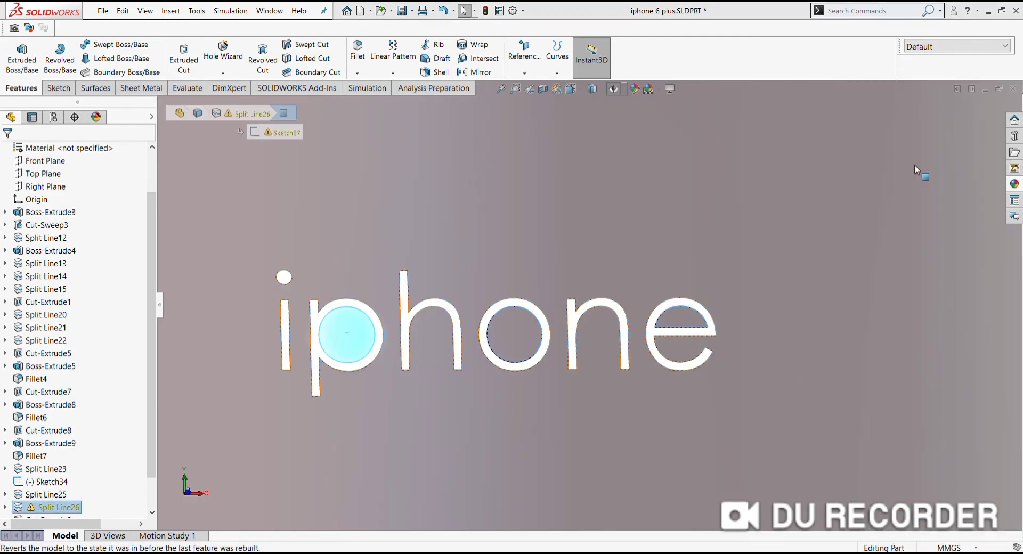
In Front view, paint the bezel around the screen black and select the home button face.
scroll(571, 226, "up", 3)
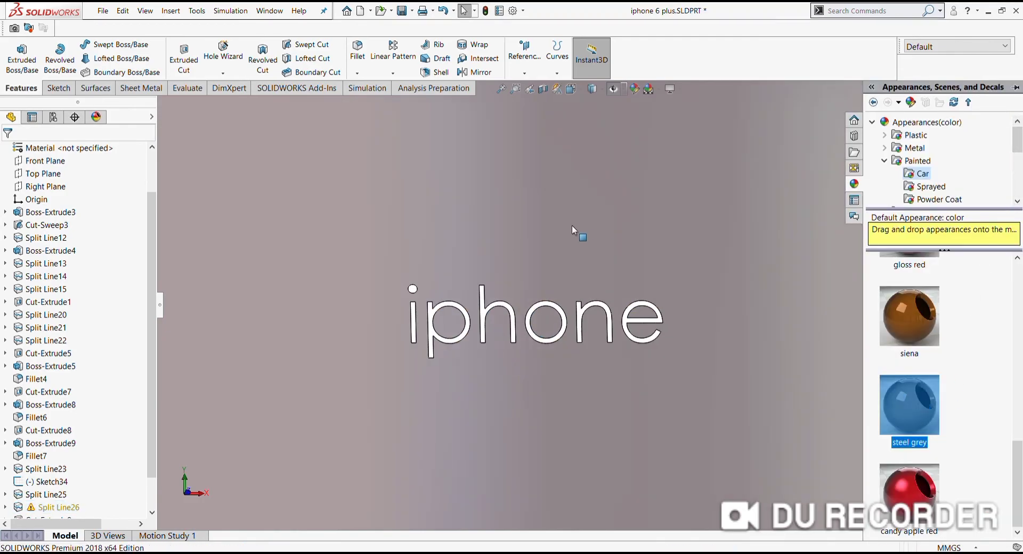
scroll(613, 218, "up", 4)
scroll(652, 214, "up", 2)
scroll(651, 214, "up", 2)
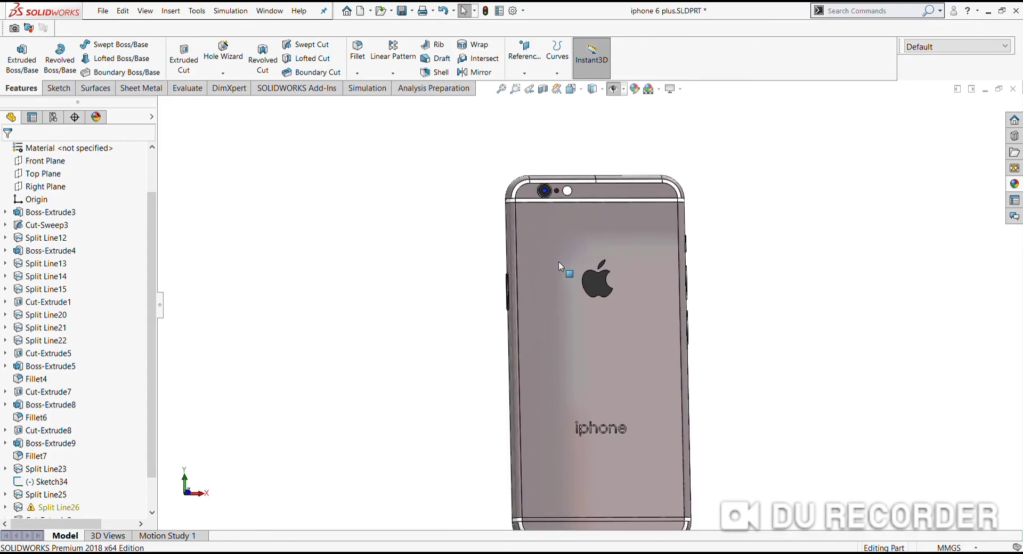
key("ctrl+1")
scroll(623, 280, "down", 2)
left_click(618, 280)
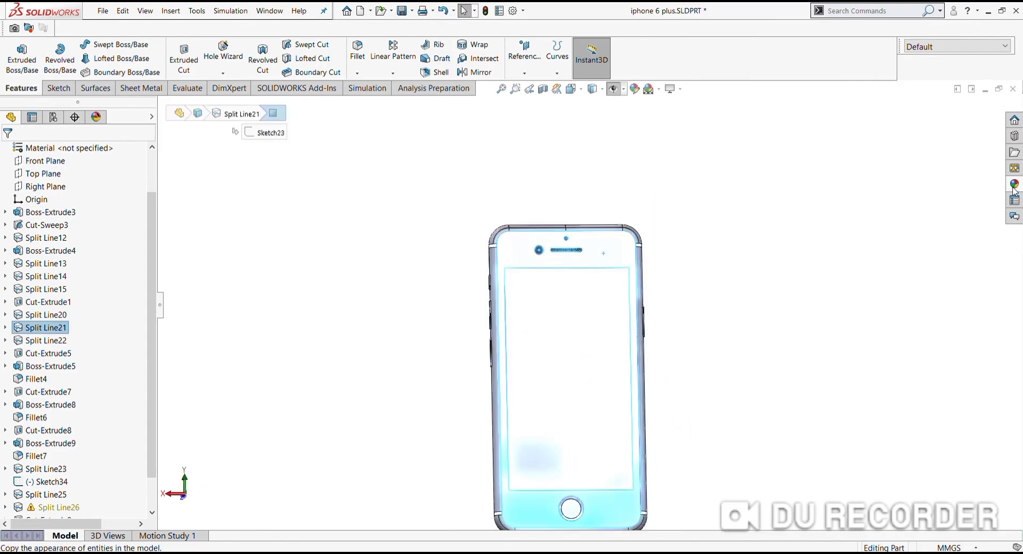
left_click(1014, 183)
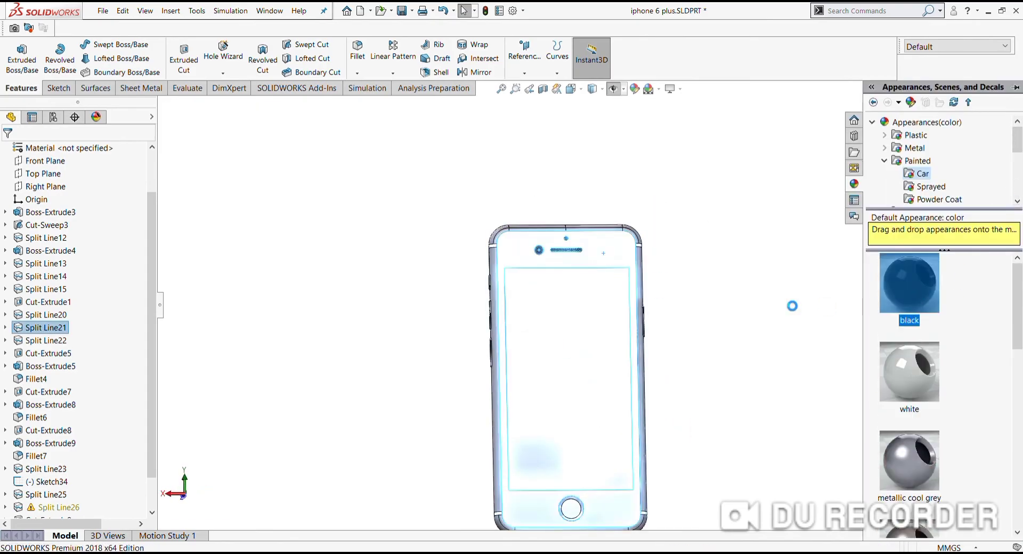
scroll(528, 433, "down", 3)
scroll(536, 443, "down", 1)
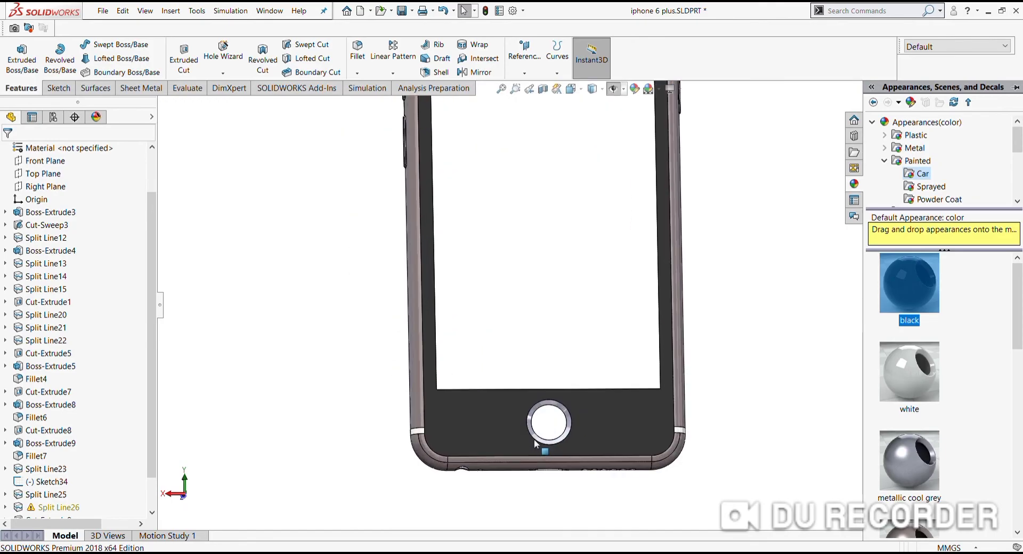
left_click(554, 430)
left_click(1018, 183)
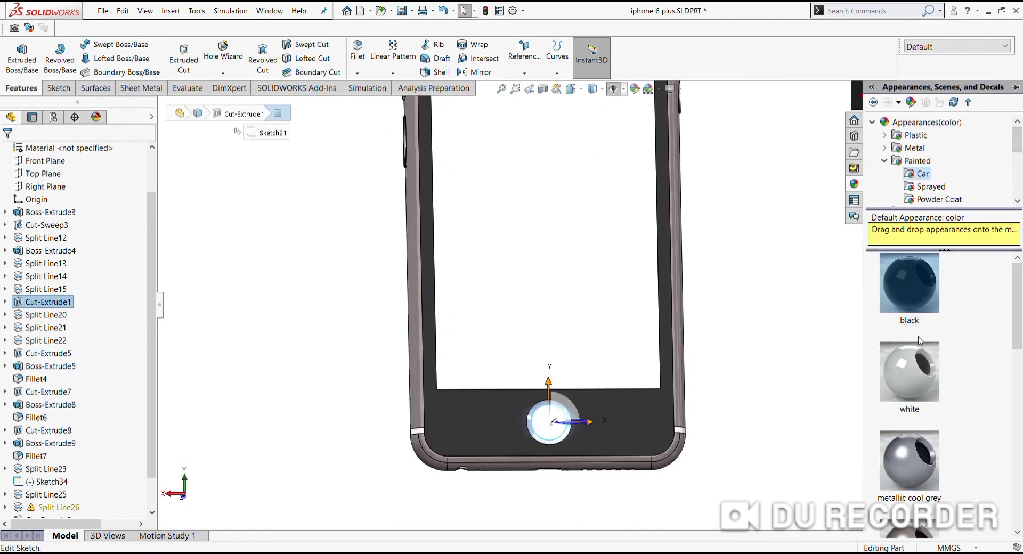
scroll(738, 269, "up", 2)
scroll(598, 274, "up", 5)
Make the bottom antenna band white using the appearance library.
scroll(576, 279, "down", 2)
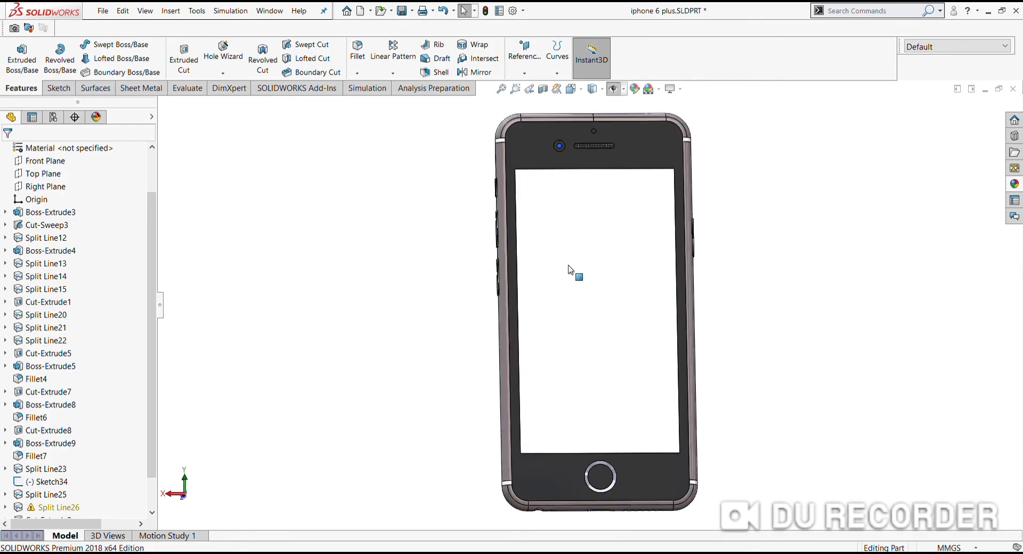
middle_click_drag(576, 278, 743, 279)
scroll(596, 376, "up", 1)
scroll(597, 381, "down", 2)
scroll(594, 236, "down", 2)
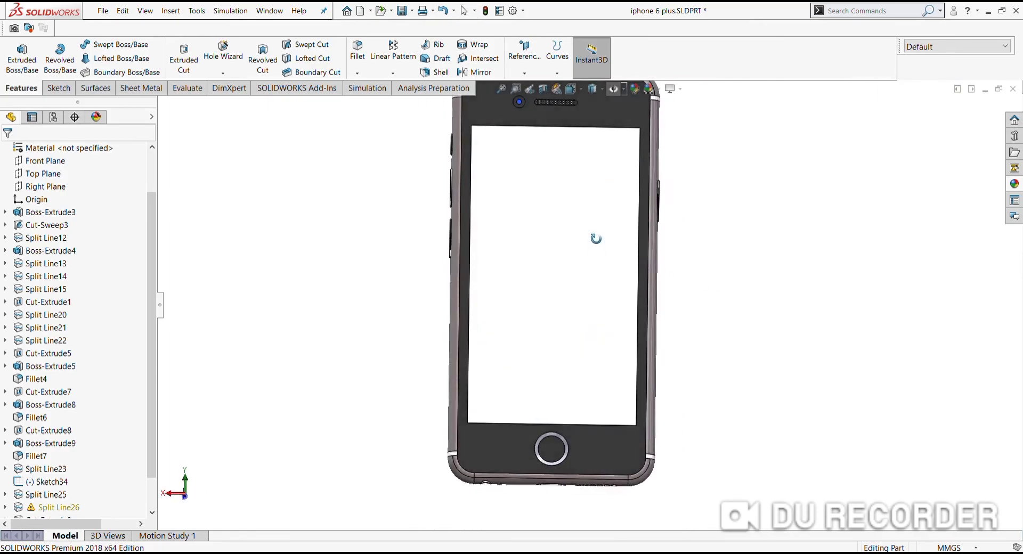
scroll(581, 264, "up", 3)
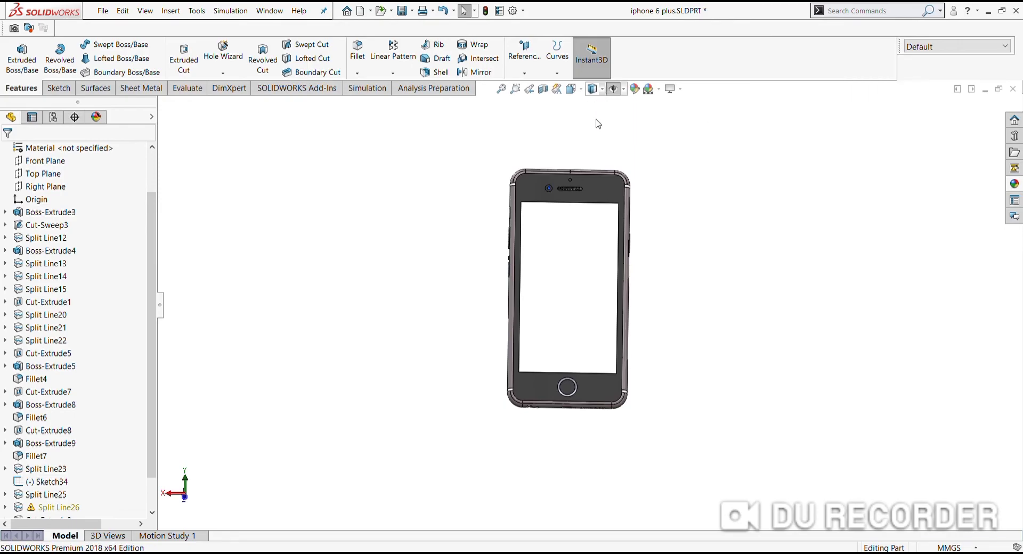
middle_click_drag(669, 211, 635, 359)
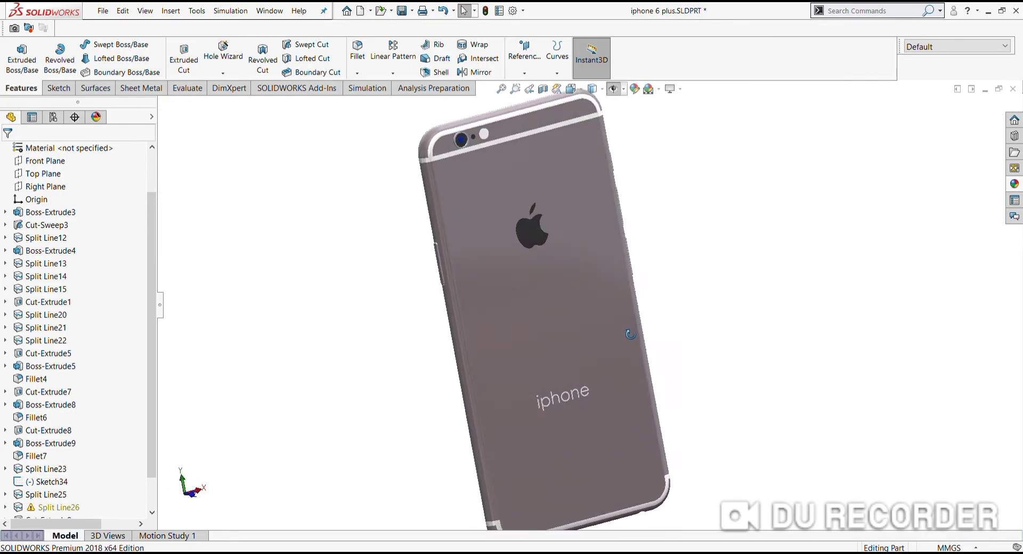
scroll(573, 344, "down", 3)
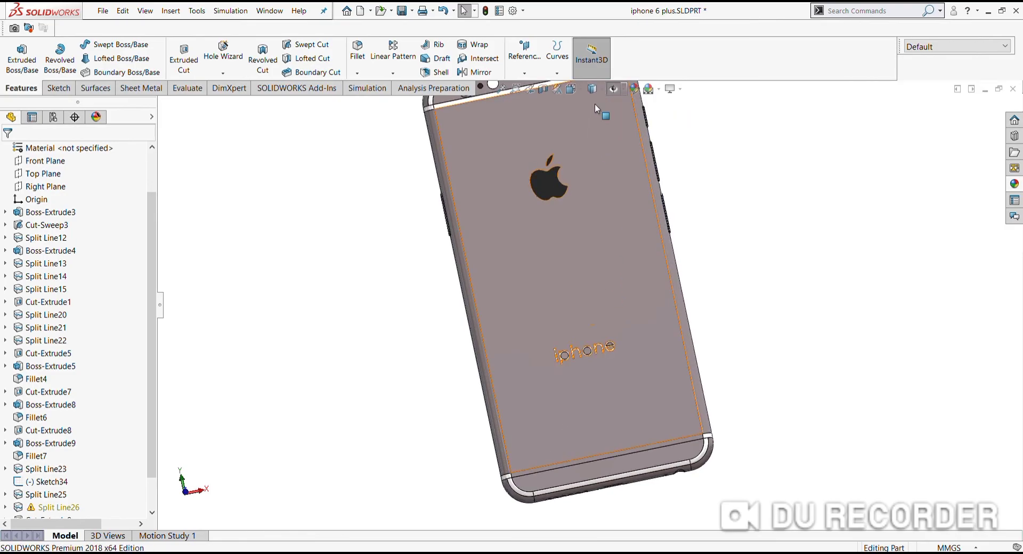
scroll(581, 359, "down", 2)
scroll(555, 331, "down", 2)
left_click(557, 331)
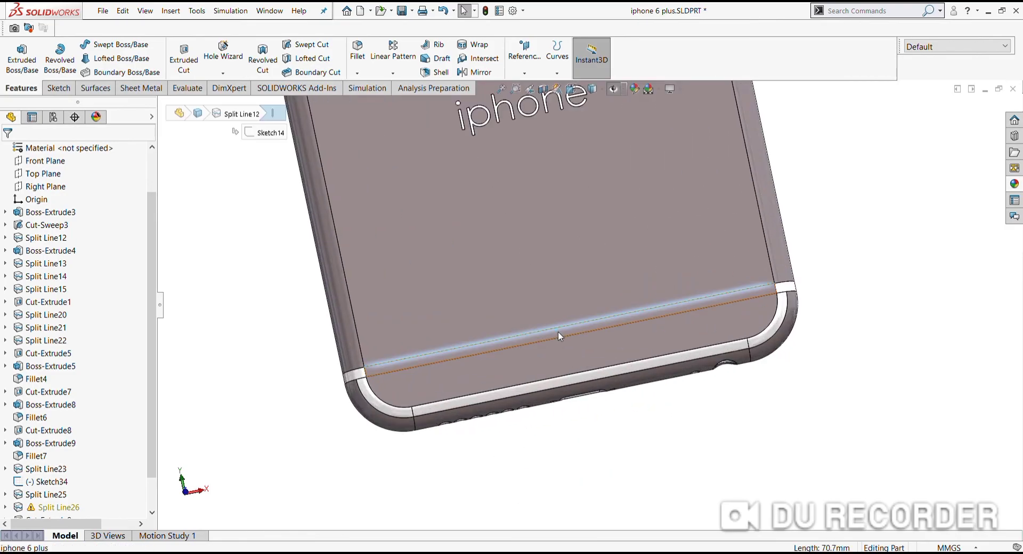
left_click(1015, 184)
double_click(911, 376)
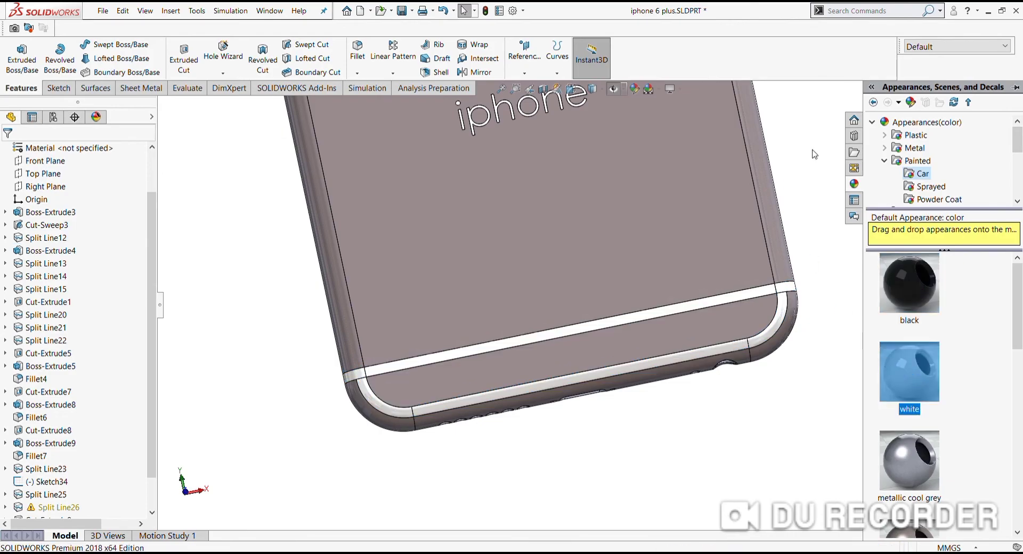
Select the phone's screen face and view it square-on with Normal To (Ctrl+8).
scroll(585, 320, "up", 2)
scroll(585, 320, "up", 3)
middle_click_drag(584, 315, 604, 386)
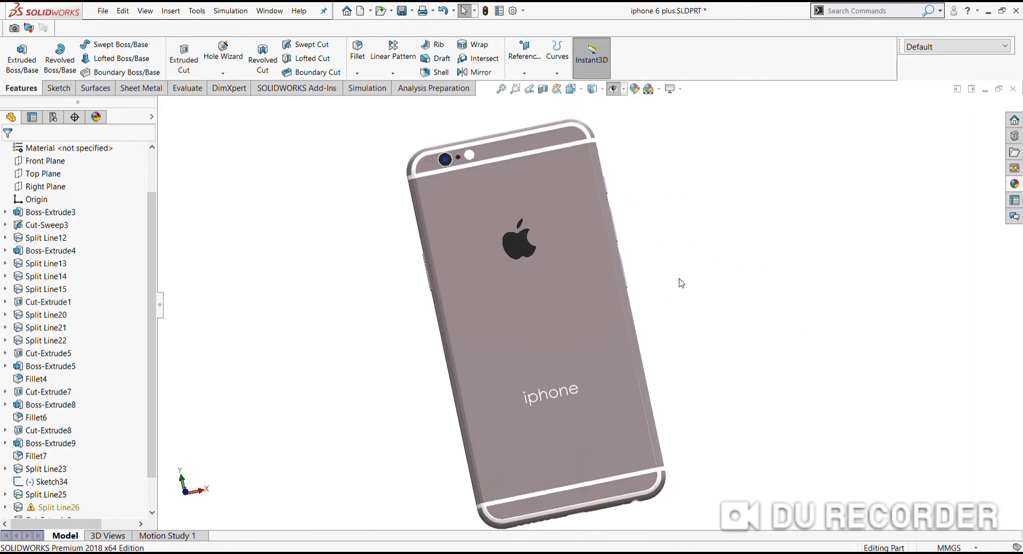
left_click(591, 315)
key("ctrl+8")
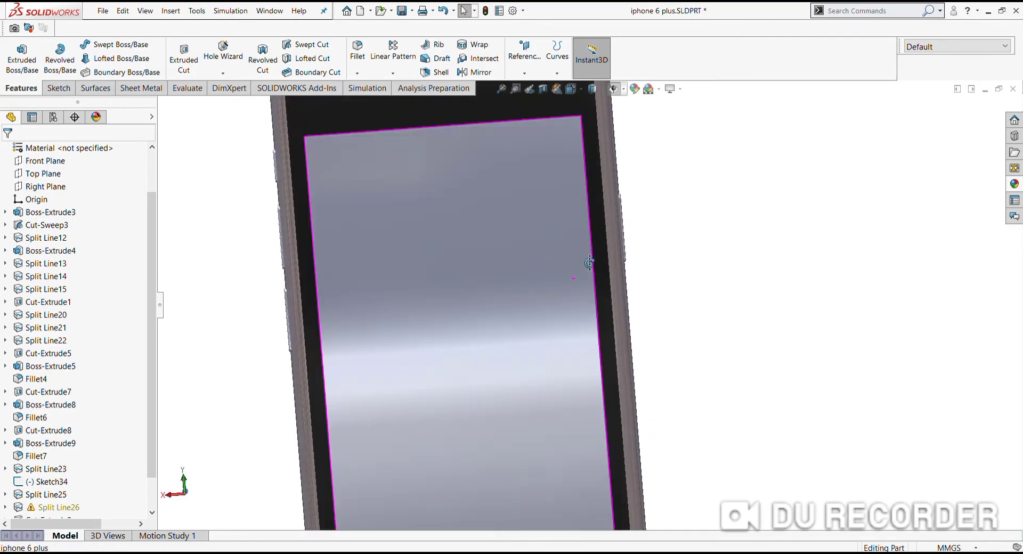
Orbit around the phone's back, then bring the view back to the front screen.
scroll(590, 262, "up", 5)
scroll(567, 279, "down", 3)
scroll(553, 213, "down", 2)
scroll(541, 201, "up", 4)
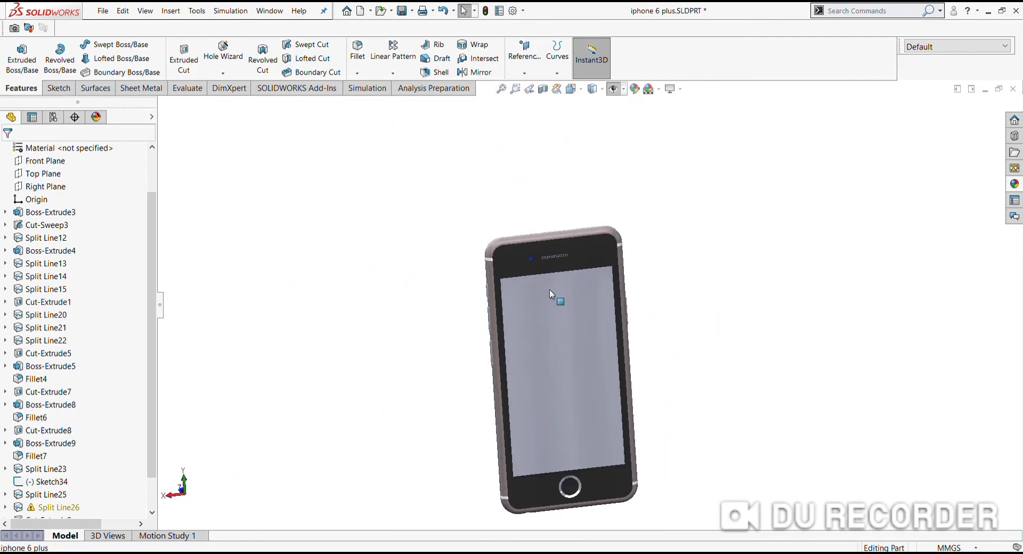
scroll(550, 290, "up", 3)
middle_click_drag(549, 292, 622, 290)
scroll(534, 337, "down", 3)
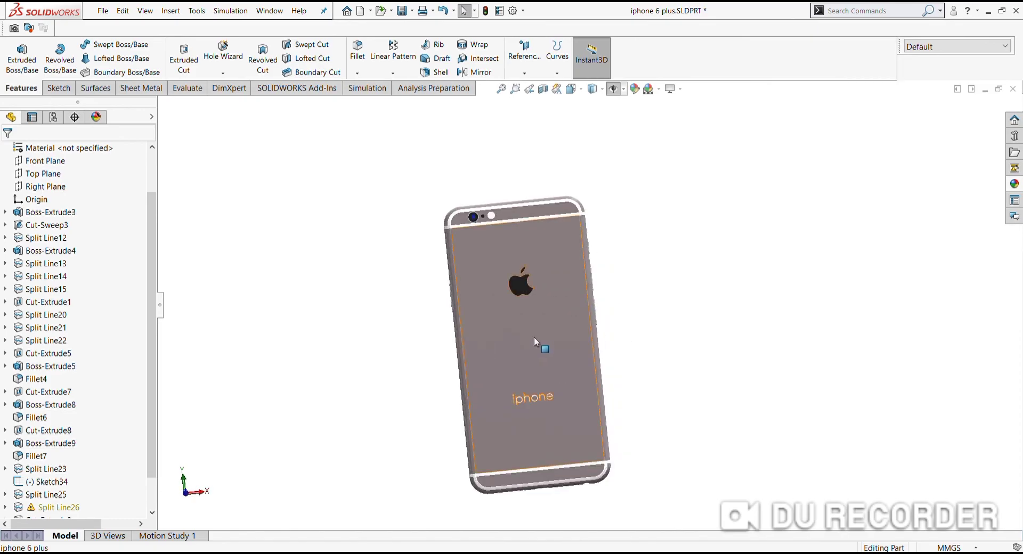
scroll(534, 337, "down", 3)
mouse_move(534, 337)
middle_mouse_down()
mouse_move(640, 329)
mouse_move(487, 315)
middle_mouse_up()
scroll(583, 320, "up", 3)
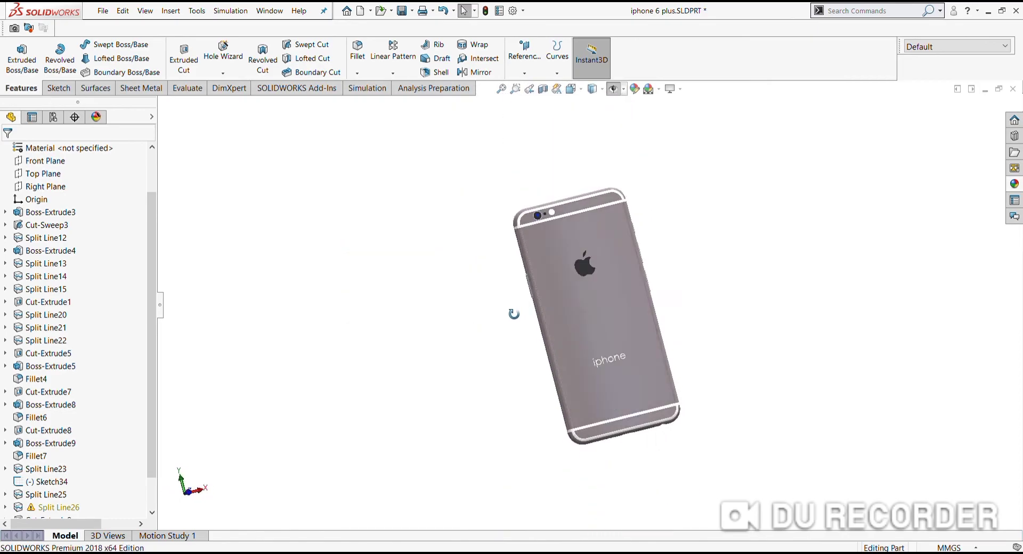
scroll(583, 320, "up", 2)
scroll(612, 244, "down", 3)
scroll(612, 245, "down", 2)
middle_click_drag(536, 350, 715, 290)
scroll(715, 290, "up", 2)
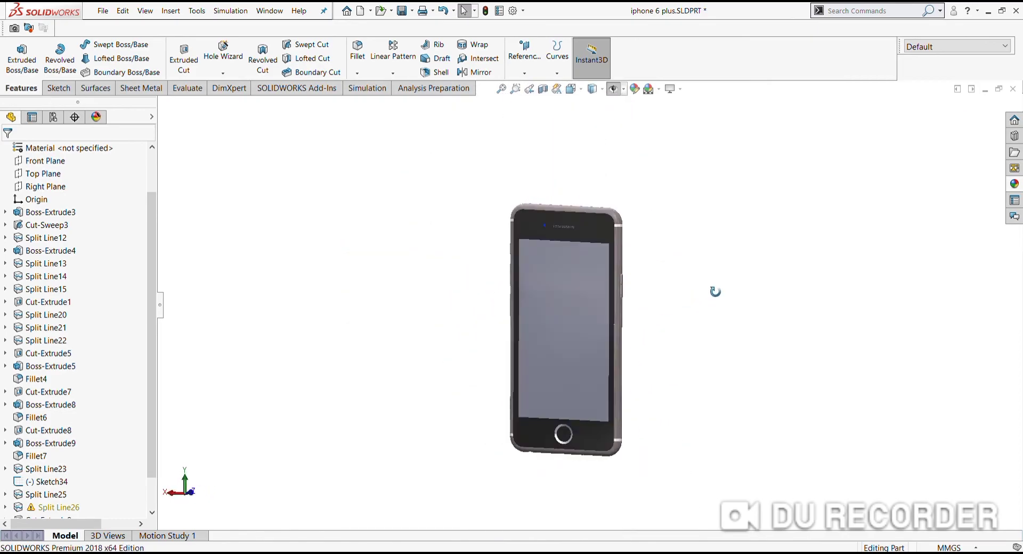
scroll(706, 283, "down", 1)
scroll(596, 302, "down", 3)
middle_click_drag(596, 302, 559, 285)
scroll(717, 288, "up", 4)
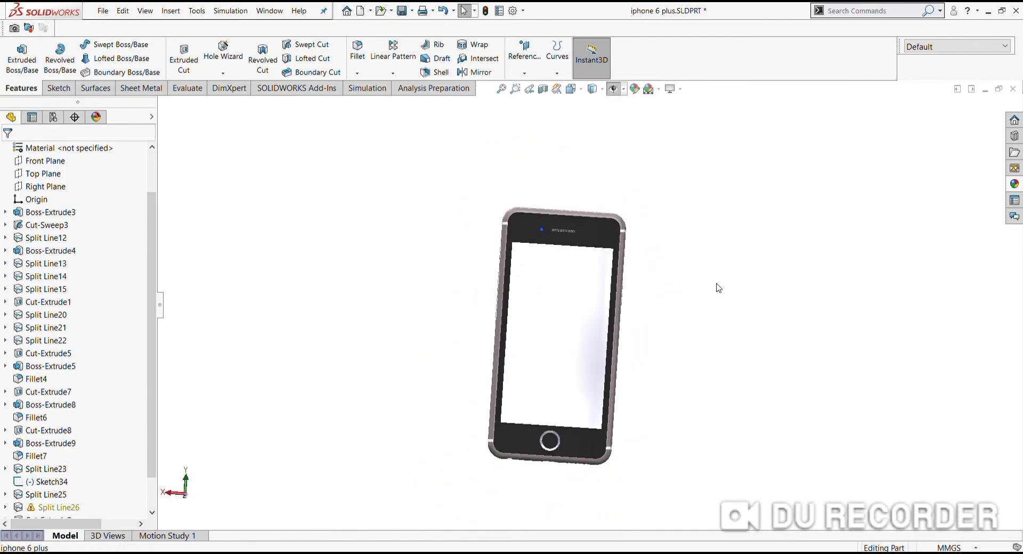
scroll(637, 227, "down", 1)
left_click(572, 89)
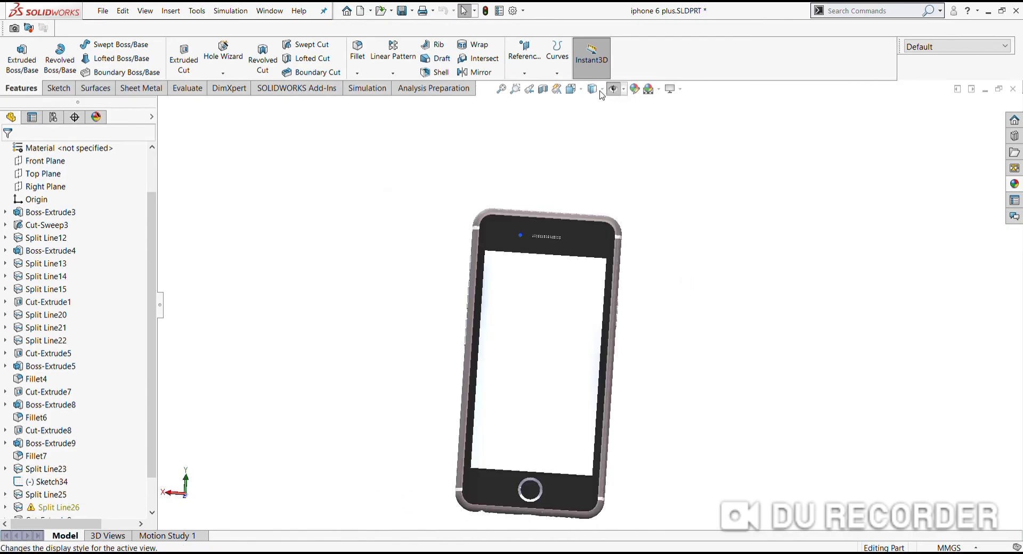
scroll(549, 341, "up", 3)
Apply the fish wallpaper image to the screen face, enlarging its mapping box to fill the display.
scroll(538, 334, "down", 3)
left_click(599, 312)
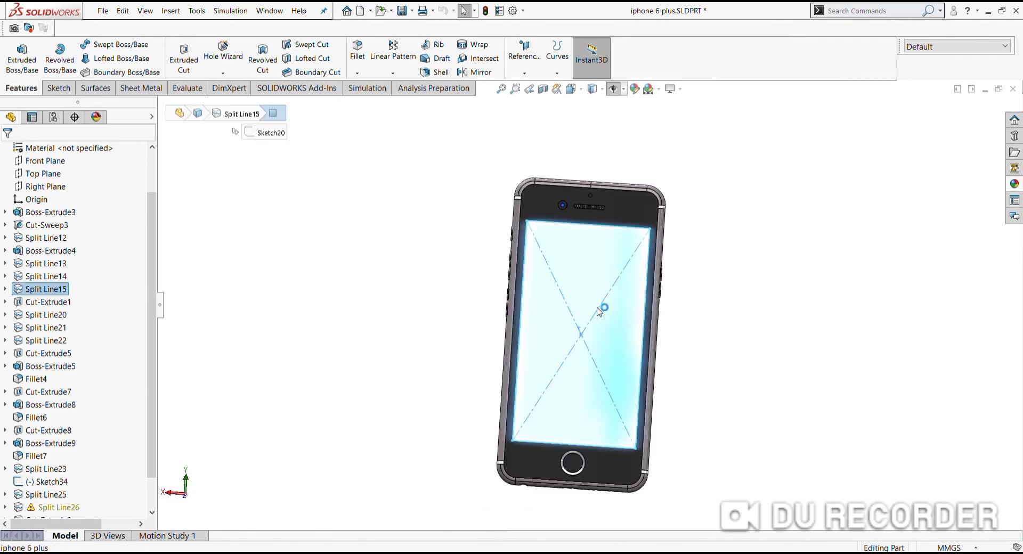
left_click(637, 90)
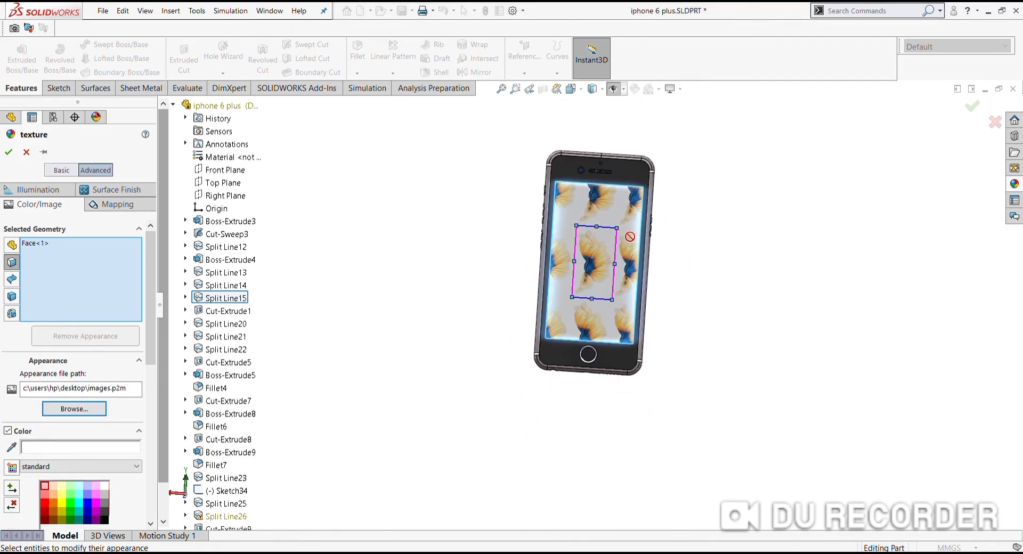
left_click_drag(616, 258, 678, 159)
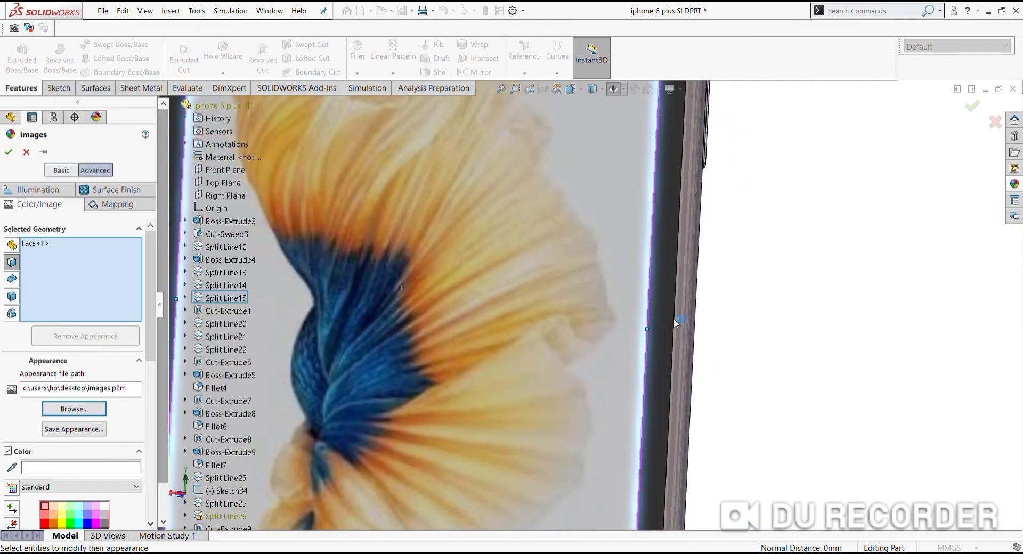
scroll(555, 250, "up", 5)
left_click(8, 152)
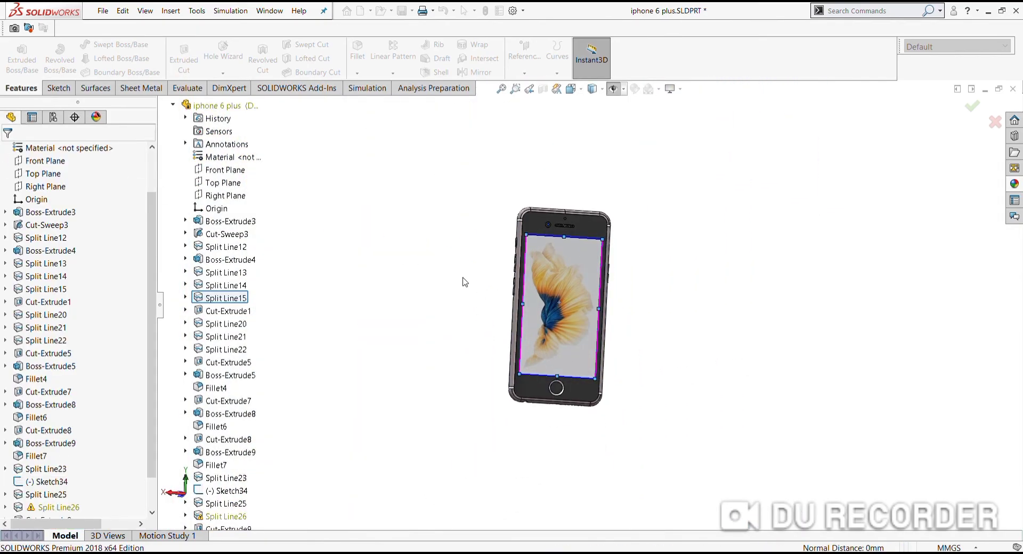
scroll(625, 338, "down", 3)
Orbit and zoom around the phone to bring the top bezel's sensor circle into view.
middle_click_drag(624, 338, 778, 337)
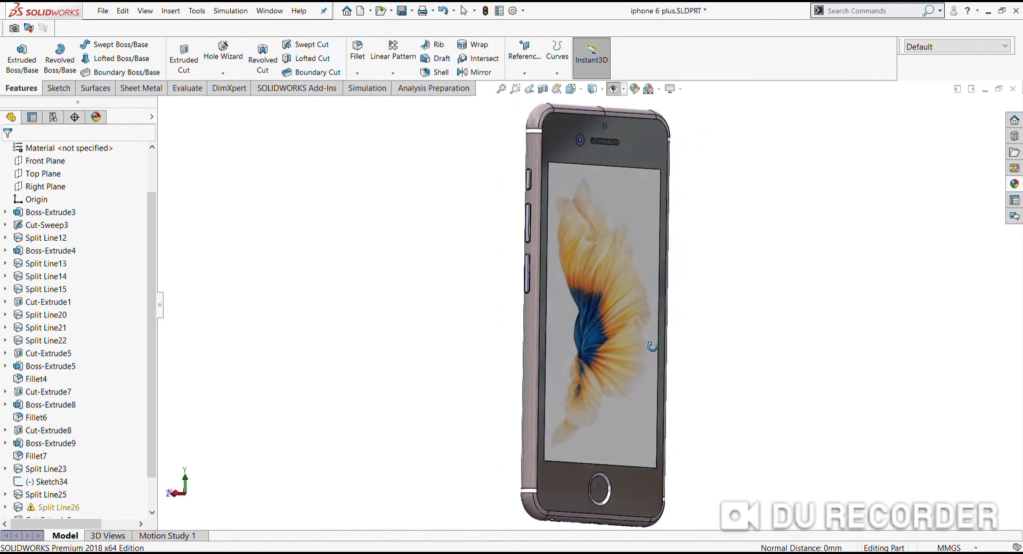
scroll(625, 337, "up", 2)
mouse_move(625, 337)
middle_mouse_down()
mouse_move(429, 336)
mouse_move(546, 321)
middle_mouse_up()
scroll(429, 336, "down", 5)
scroll(546, 322, "up", 3)
mouse_move(361, 296)
middle_mouse_down()
mouse_move(487, 354)
mouse_move(537, 253)
mouse_move(441, 263)
middle_mouse_up()
scroll(487, 354, "down", 4)
scroll(687, 242, "up", 3)
mouse_move(688, 242)
middle_mouse_down()
mouse_move(650, 334)
mouse_move(611, 291)
middle_mouse_up()
scroll(578, 259, "down", 3)
scroll(570, 284, "up", 3)
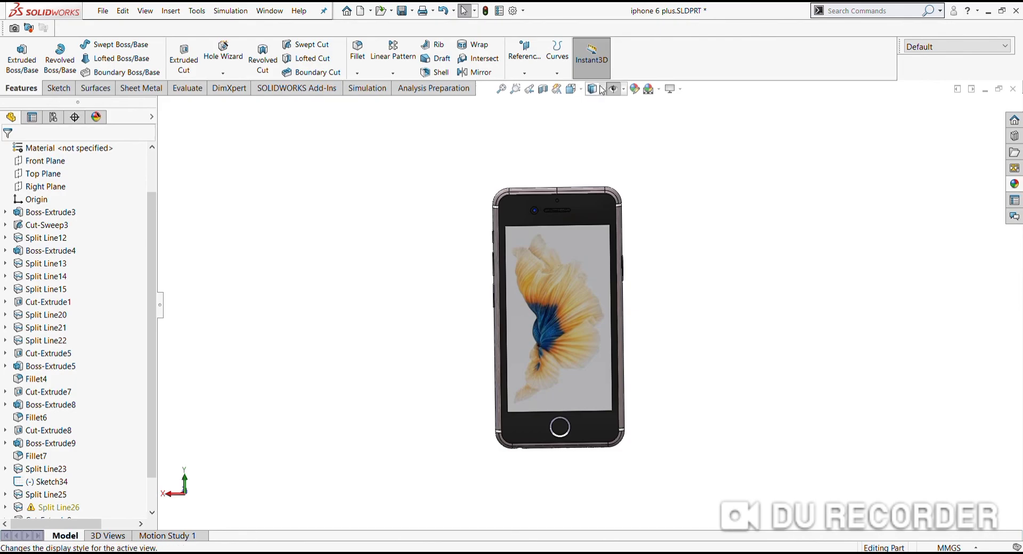
scroll(608, 301, "down", 3)
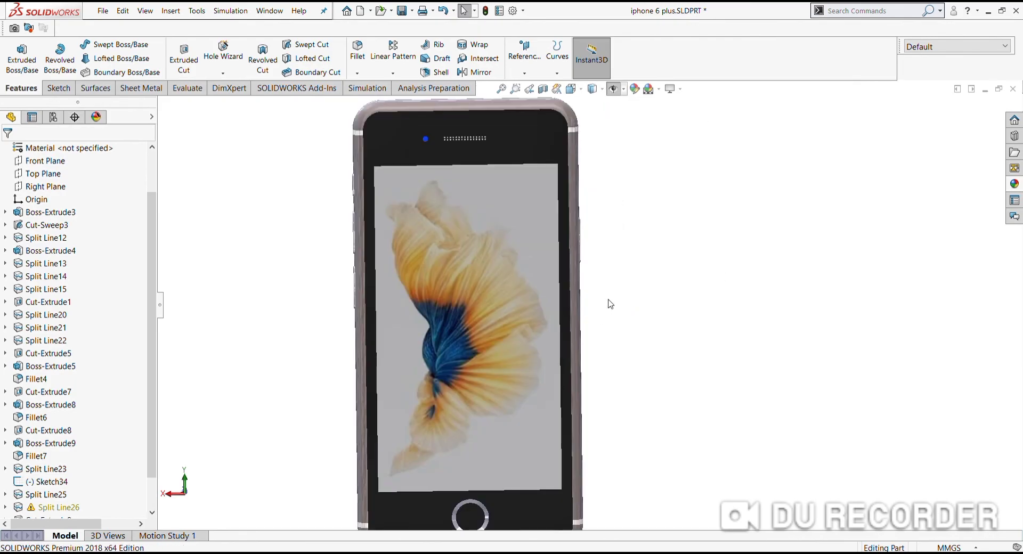
scroll(555, 313, "down", 3)
scroll(562, 304, "up", 5)
scroll(517, 308, "down", 2)
middle_click_drag(517, 308, 656, 257)
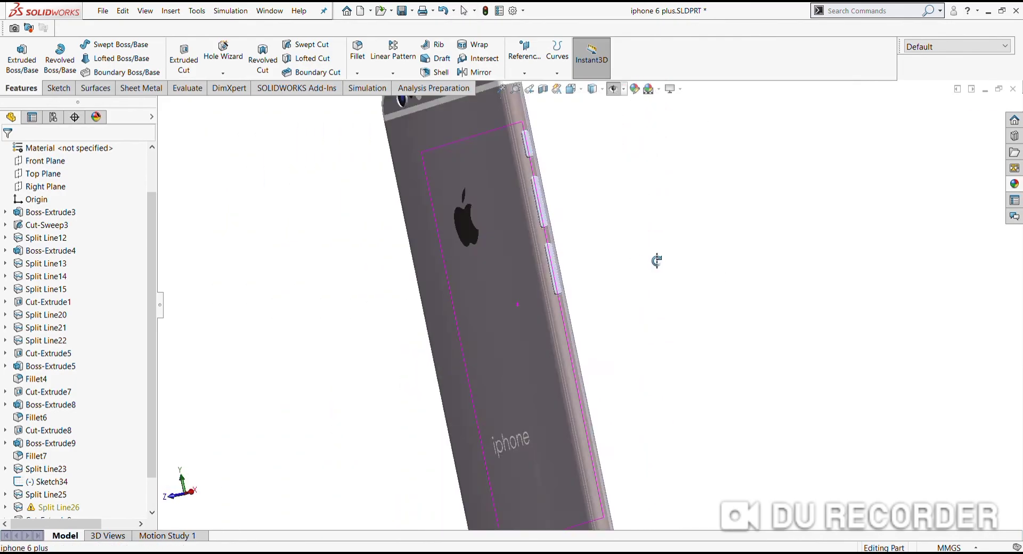
scroll(583, 283, "up", 3)
scroll(543, 358, "down", 2)
mouse_move(544, 359)
middle_mouse_down()
mouse_move(489, 300)
mouse_move(585, 277)
middle_mouse_up()
scroll(609, 203, "down", 3)
scroll(610, 203, "down", 3)
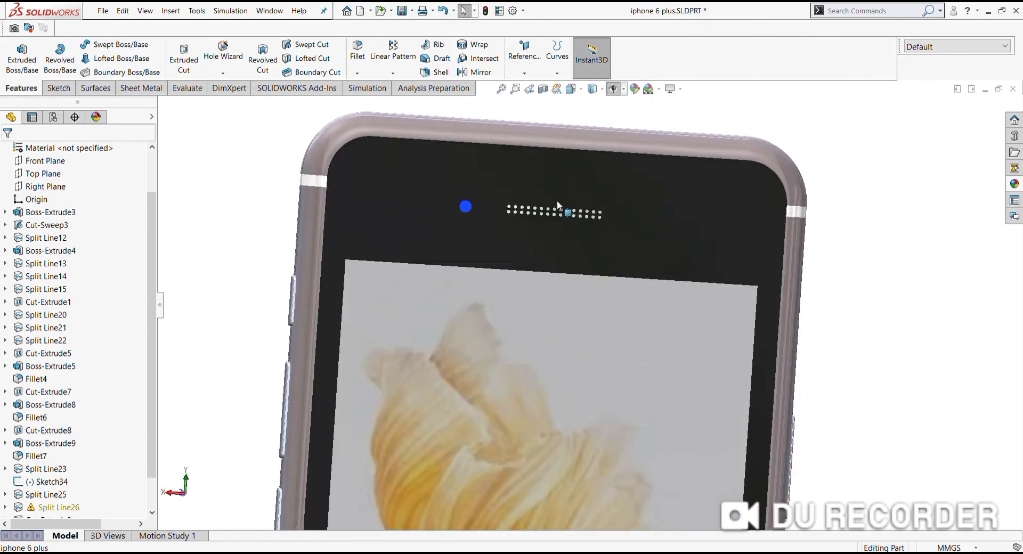
scroll(558, 200, "down", 2)
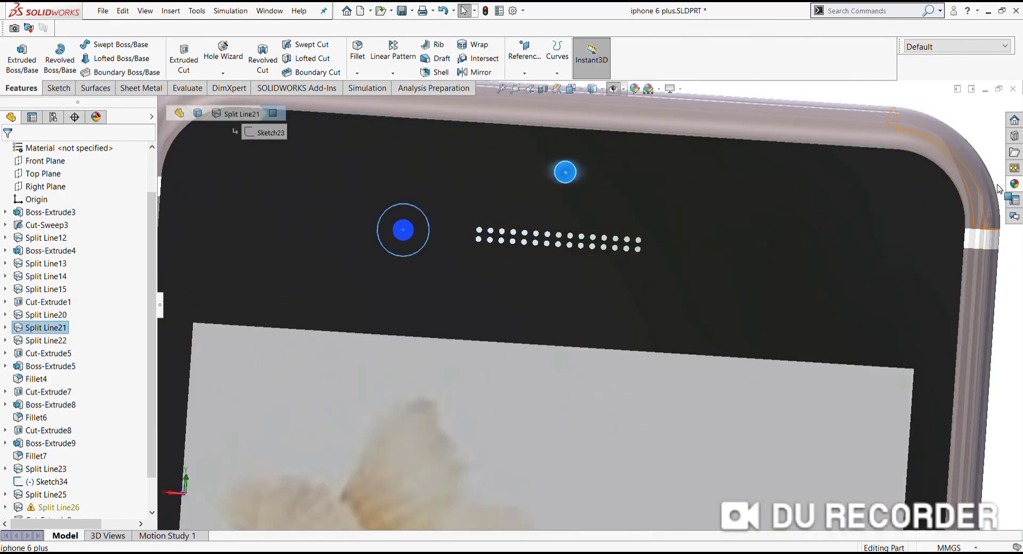
Give the sensor circle a black appearance from the appearance library and confirm it.
left_click(1014, 183)
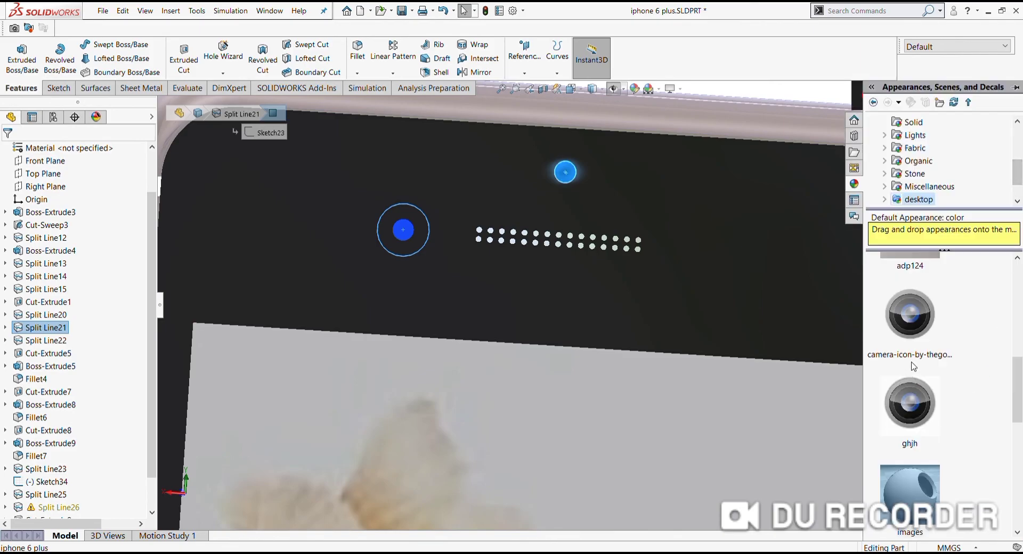
scroll(469, 368, "up", 5)
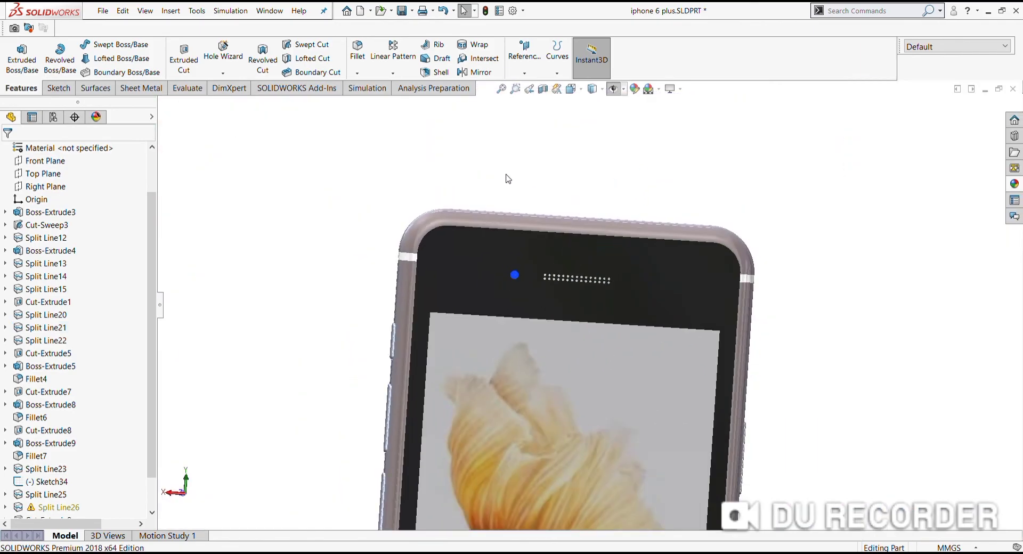
scroll(586, 259, "down", 2)
scroll(596, 253, "down", 3)
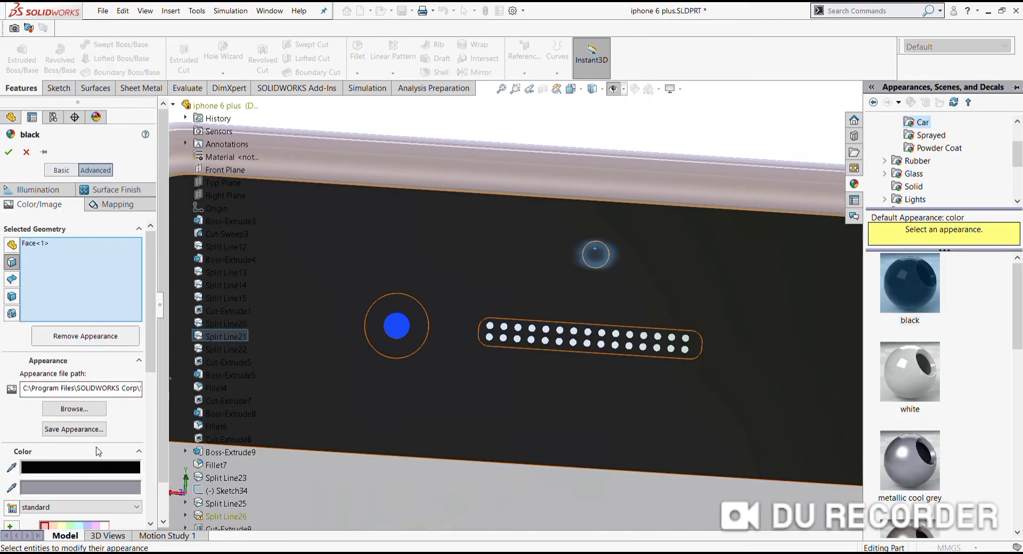
left_click(11, 151)
scroll(608, 207, "up", 3)
scroll(778, 368, "up", 2)
scroll(747, 392, "up", 2)
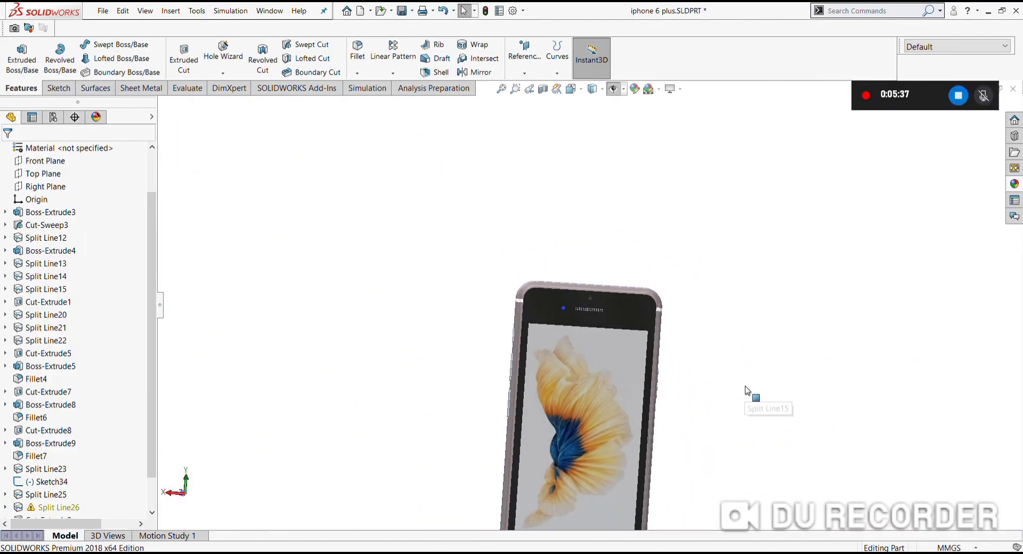
mouse_move(748, 392)
middle_mouse_down()
mouse_move(513, 386)
mouse_move(681, 300)
mouse_move(655, 309)
mouse_move(636, 315)
mouse_move(765, 308)
mouse_move(731, 292)
mouse_move(773, 270)
mouse_move(772, 311)
mouse_move(730, 255)
mouse_move(685, 292)
mouse_move(561, 193)
middle_mouse_up()
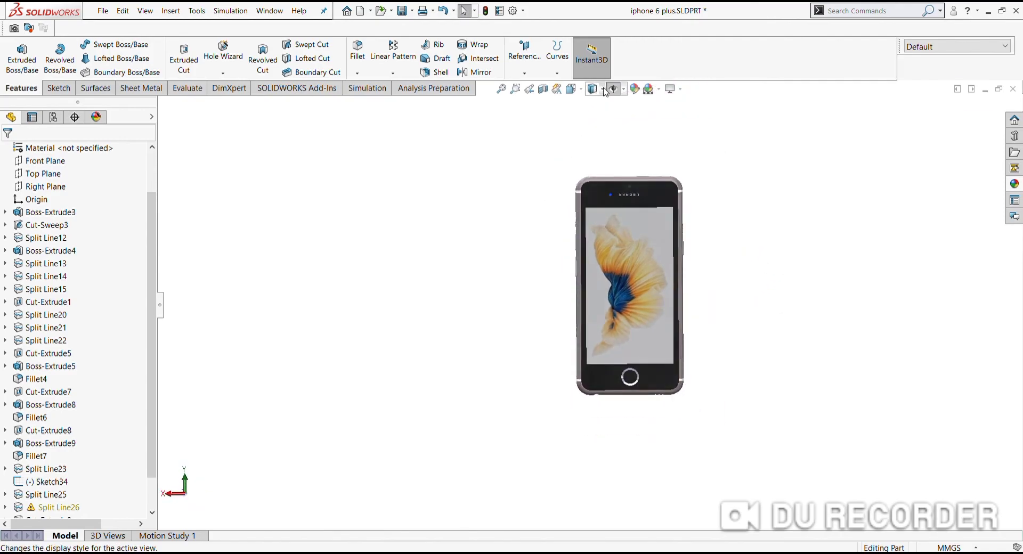
mouse_move(769, 252)
middle_mouse_down()
mouse_move(721, 299)
mouse_move(746, 322)
mouse_move(649, 322)
mouse_move(631, 281)
mouse_move(553, 347)
mouse_move(633, 345)
mouse_move(646, 235)
mouse_move(589, 328)
mouse_move(567, 295)
mouse_move(594, 338)
mouse_move(496, 290)
middle_mouse_up()
scroll(528, 270, "down", 5)
scroll(557, 247, "up", 3)
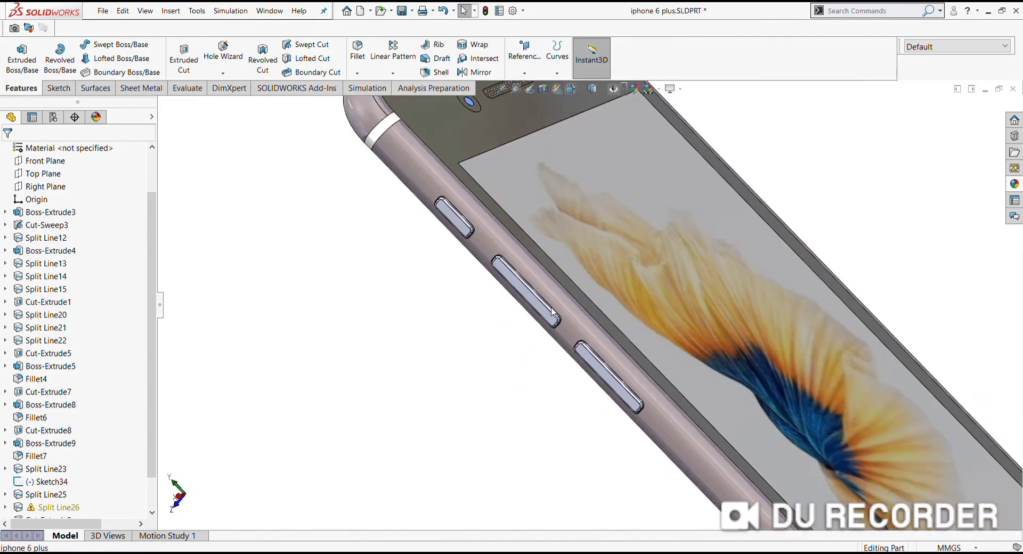
mouse_move(557, 248)
middle_mouse_down()
mouse_move(622, 241)
mouse_move(682, 266)
mouse_move(526, 347)
middle_mouse_up()
scroll(662, 292, "down", 5)
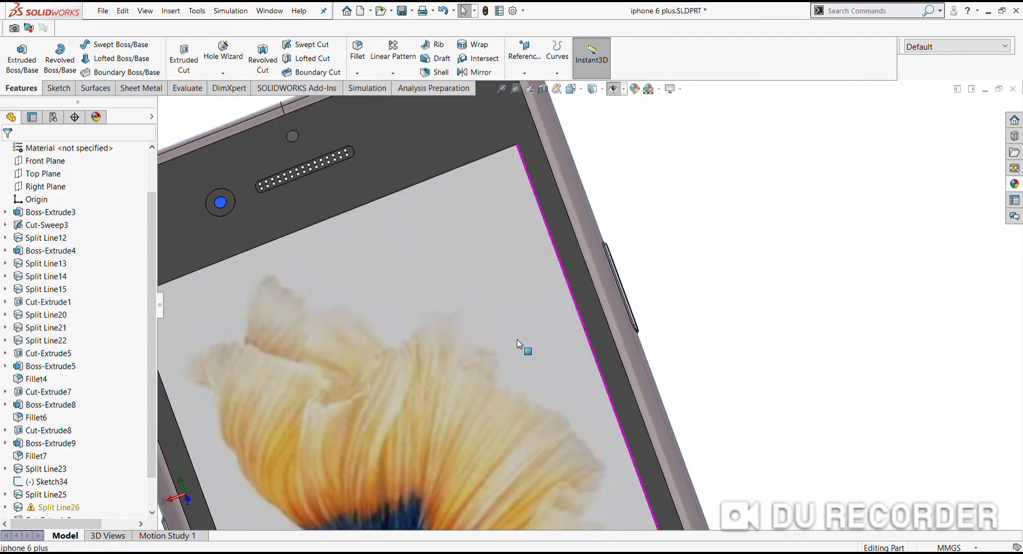
scroll(521, 354, "up", 3)
scroll(441, 327, "down", 3)
scroll(426, 229, "down", 1)
scroll(427, 229, "up", 3)
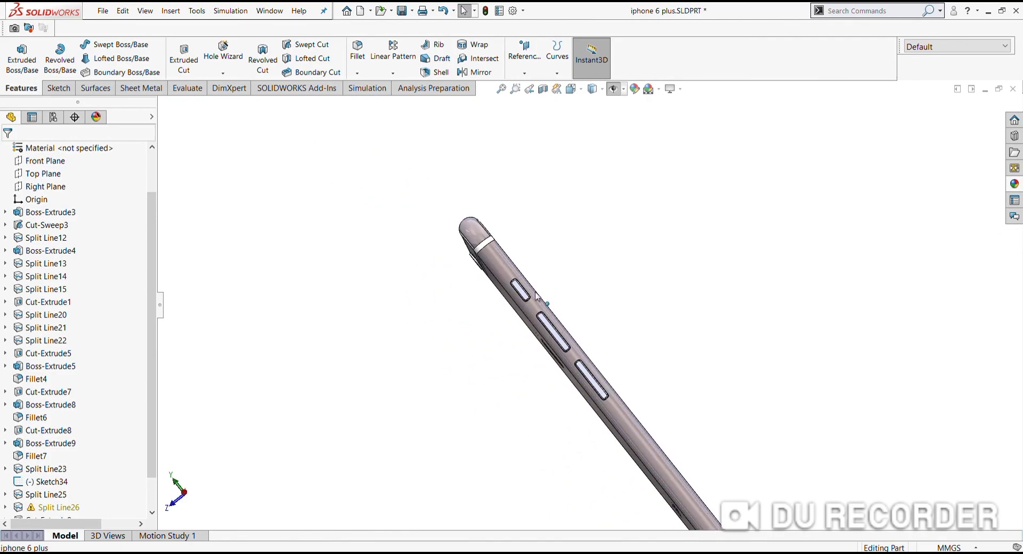
middle_click_drag(426, 230, 626, 331)
scroll(625, 332, "up", 2)
scroll(789, 310, "down", 3)
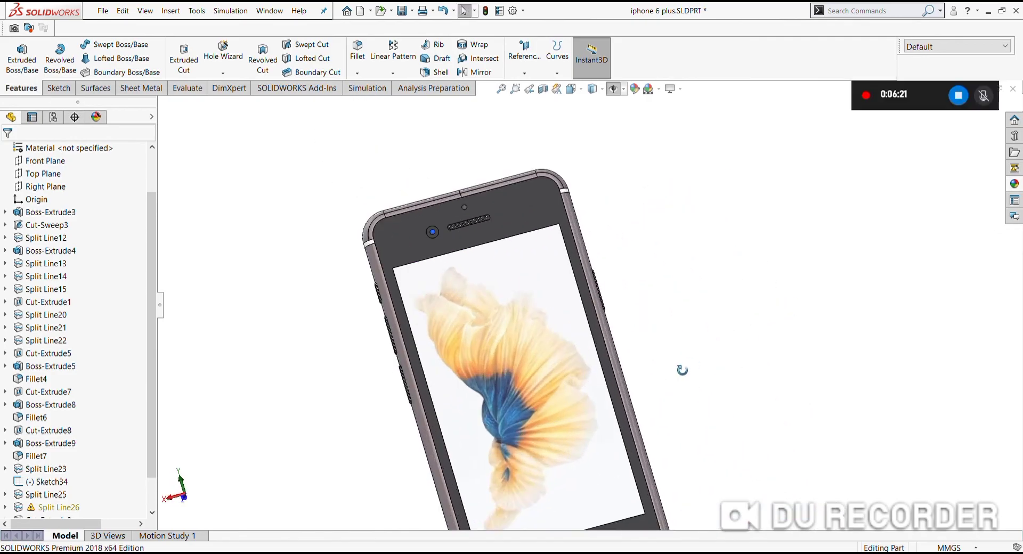
scroll(627, 372, "up", 3)
mouse_move(789, 310)
middle_mouse_down()
mouse_move(628, 373)
mouse_move(726, 365)
middle_mouse_up()
scroll(461, 322, "down", 2)
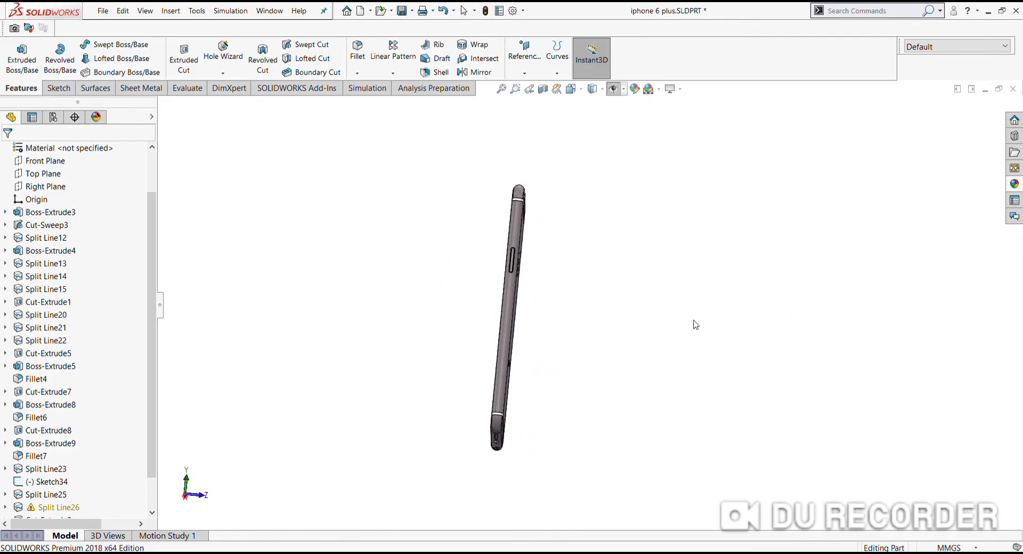